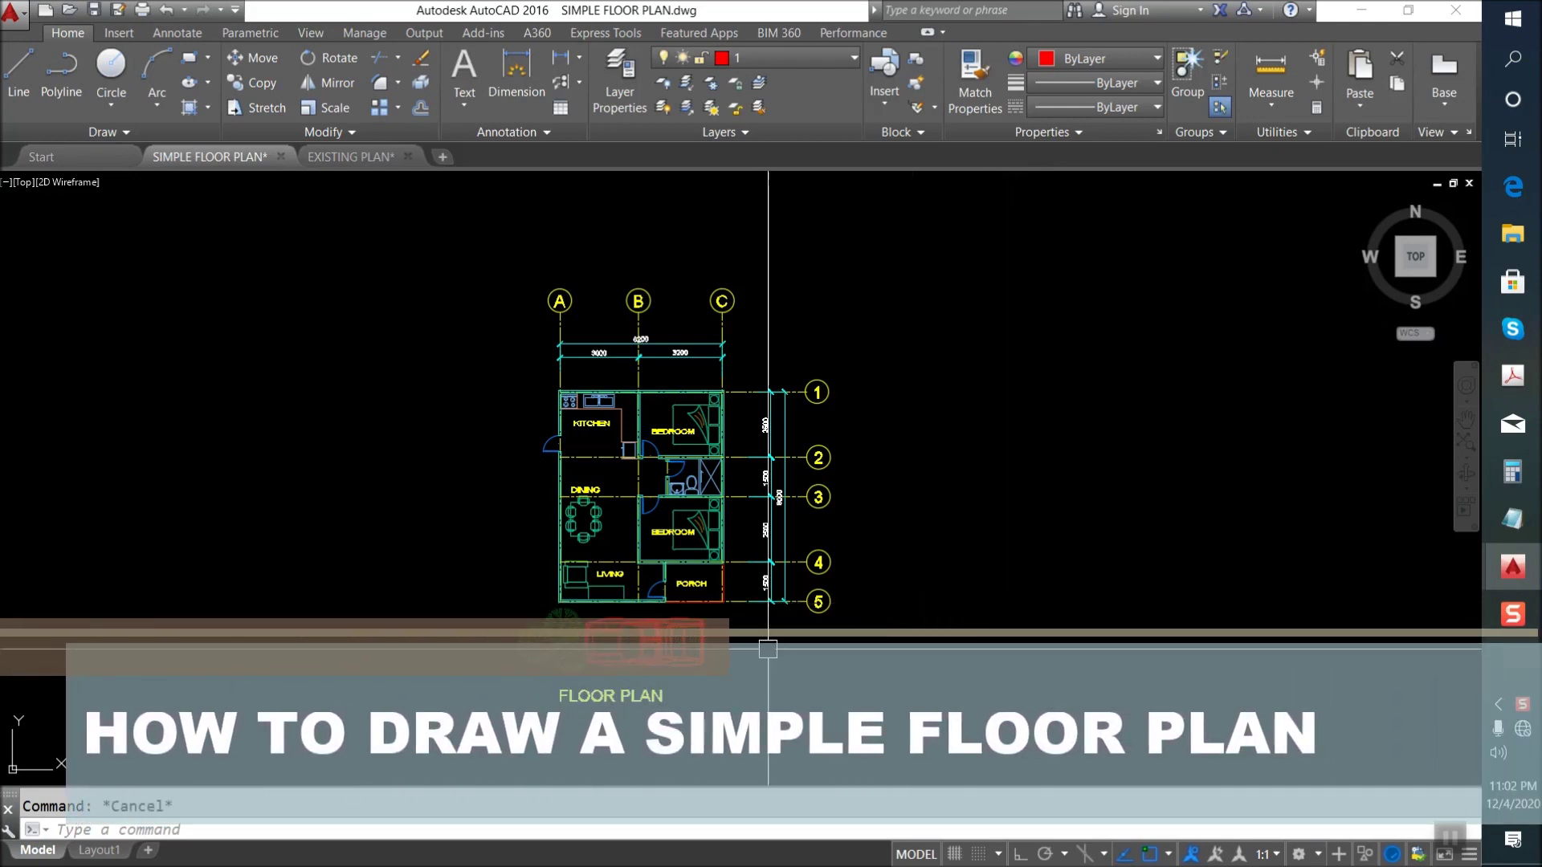
Zoom and pan around the finished house floor plan to preview it.
{"action": "scroll", "coordinate": [682, 474], "scroll_direction": "up", "scroll_amount": 2}
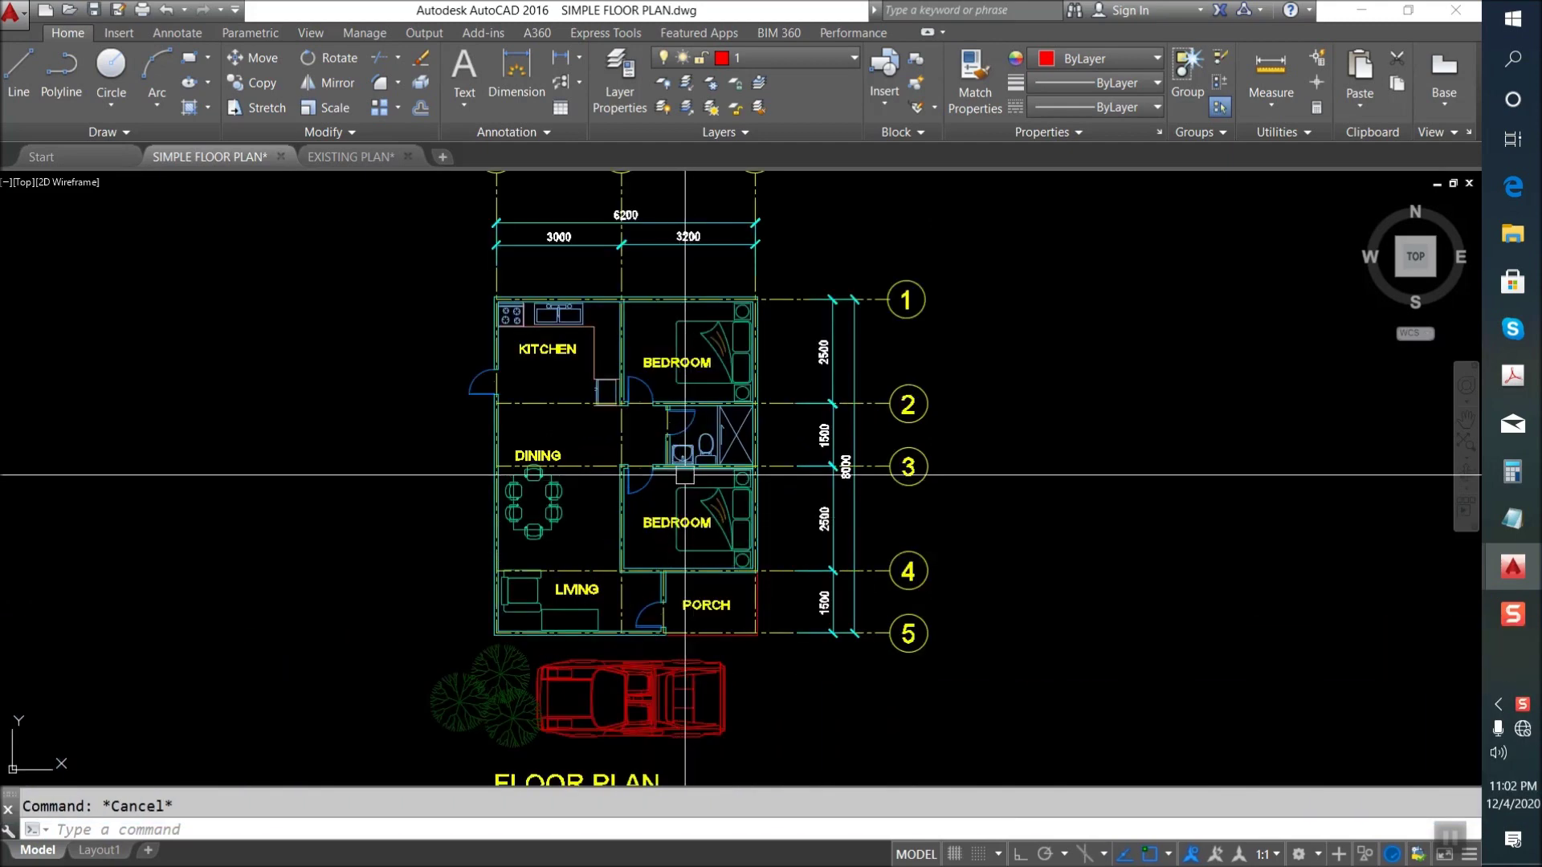
{"action": "scroll", "coordinate": [682, 478], "scroll_direction": "down", "scroll_amount": 2}
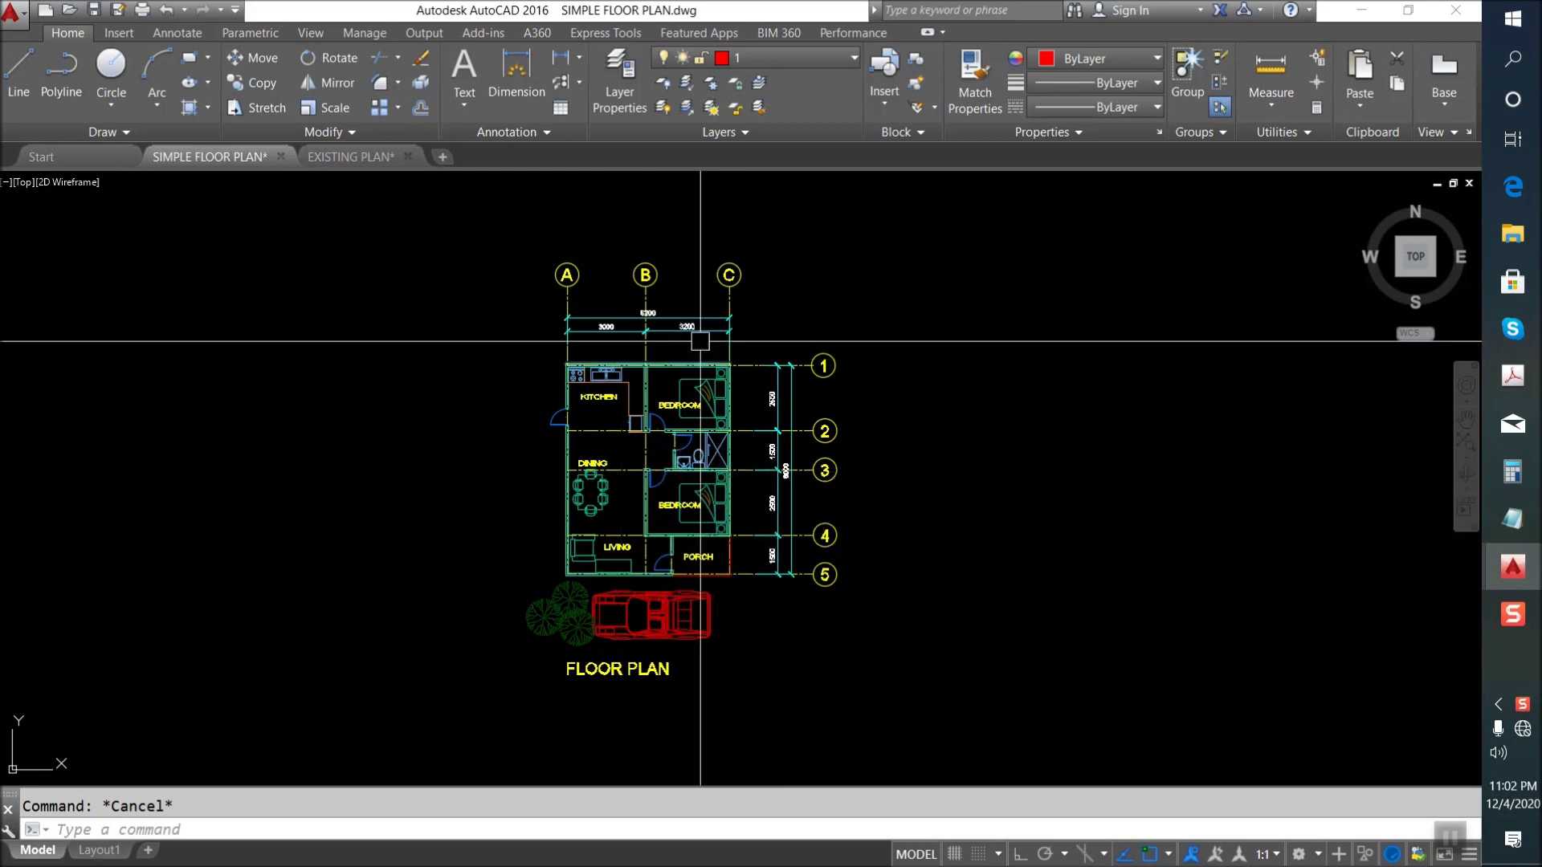
{"action": "middle_click_drag", "start_coordinate": [820, 532], "coordinate": [835, 559]}
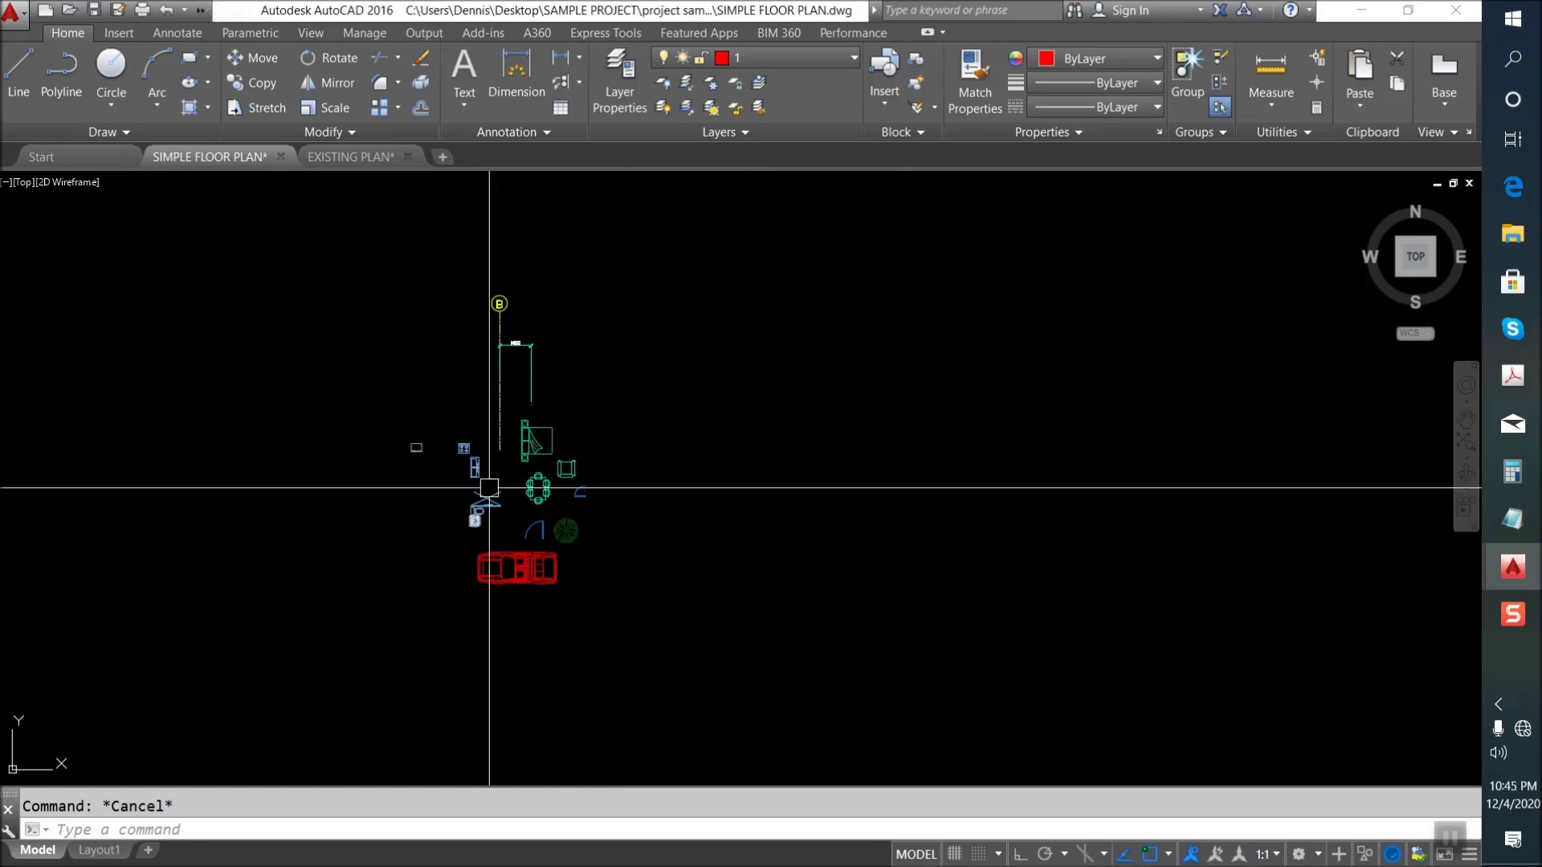
Draw one vertical and one horizontal red construction line beside the symbols.
{"action": "scroll", "coordinate": [508, 457], "scroll_direction": "up", "scroll_amount": 2}
{"action": "scroll", "coordinate": [456, 456], "scroll_direction": "down", "scroll_amount": 1}
{"action": "scroll", "coordinate": [456, 457], "scroll_direction": "down", "scroll_amount": 2}
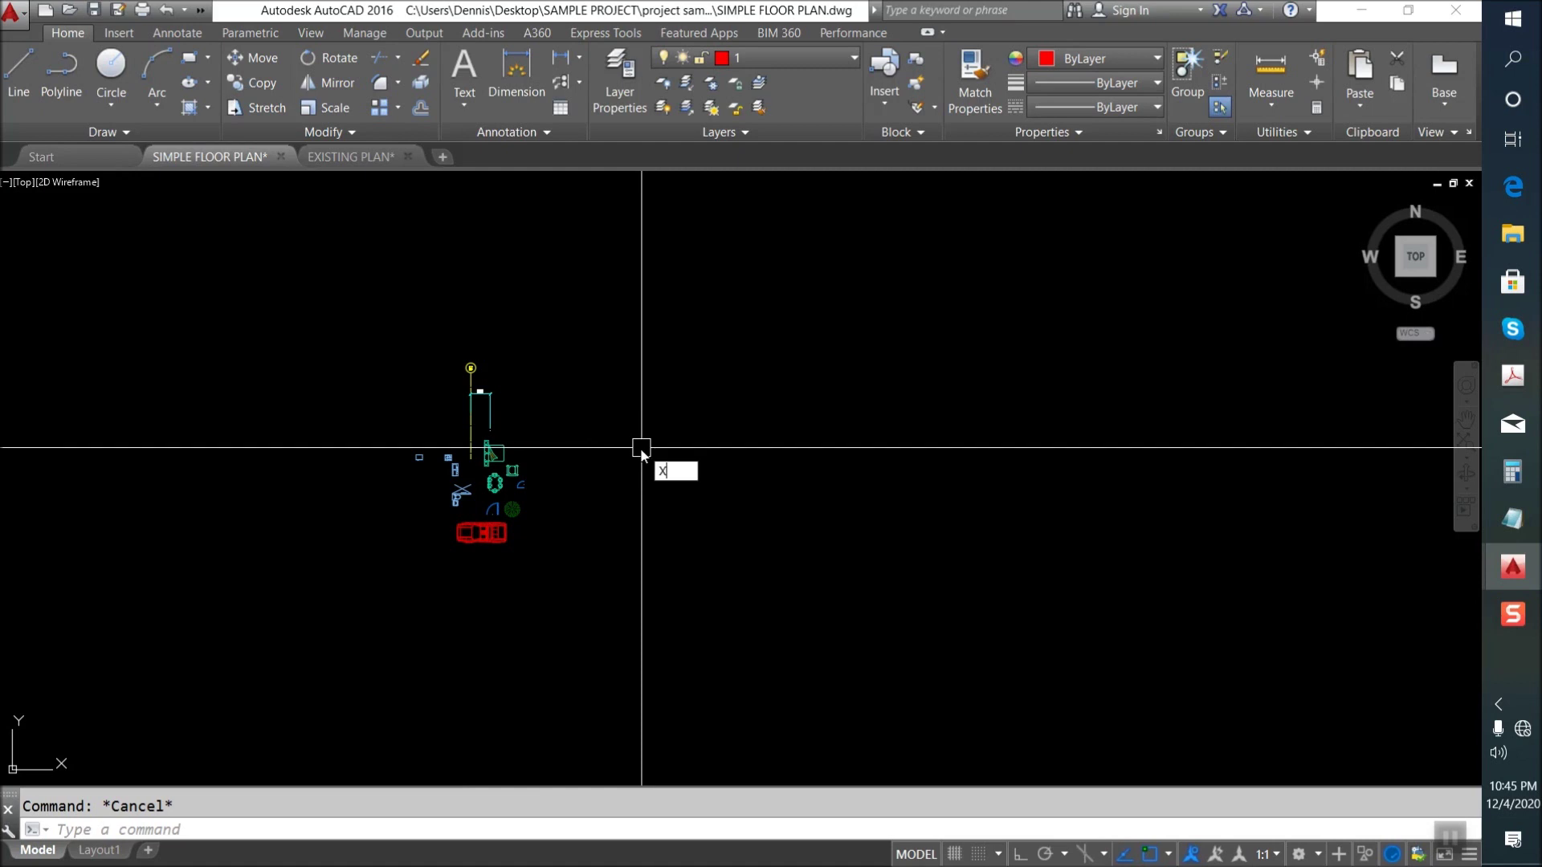
{"action": "type", "text": "l"}
{"action": "key", "text": "Return"}
{"action": "left_click", "coordinate": [649, 447]}
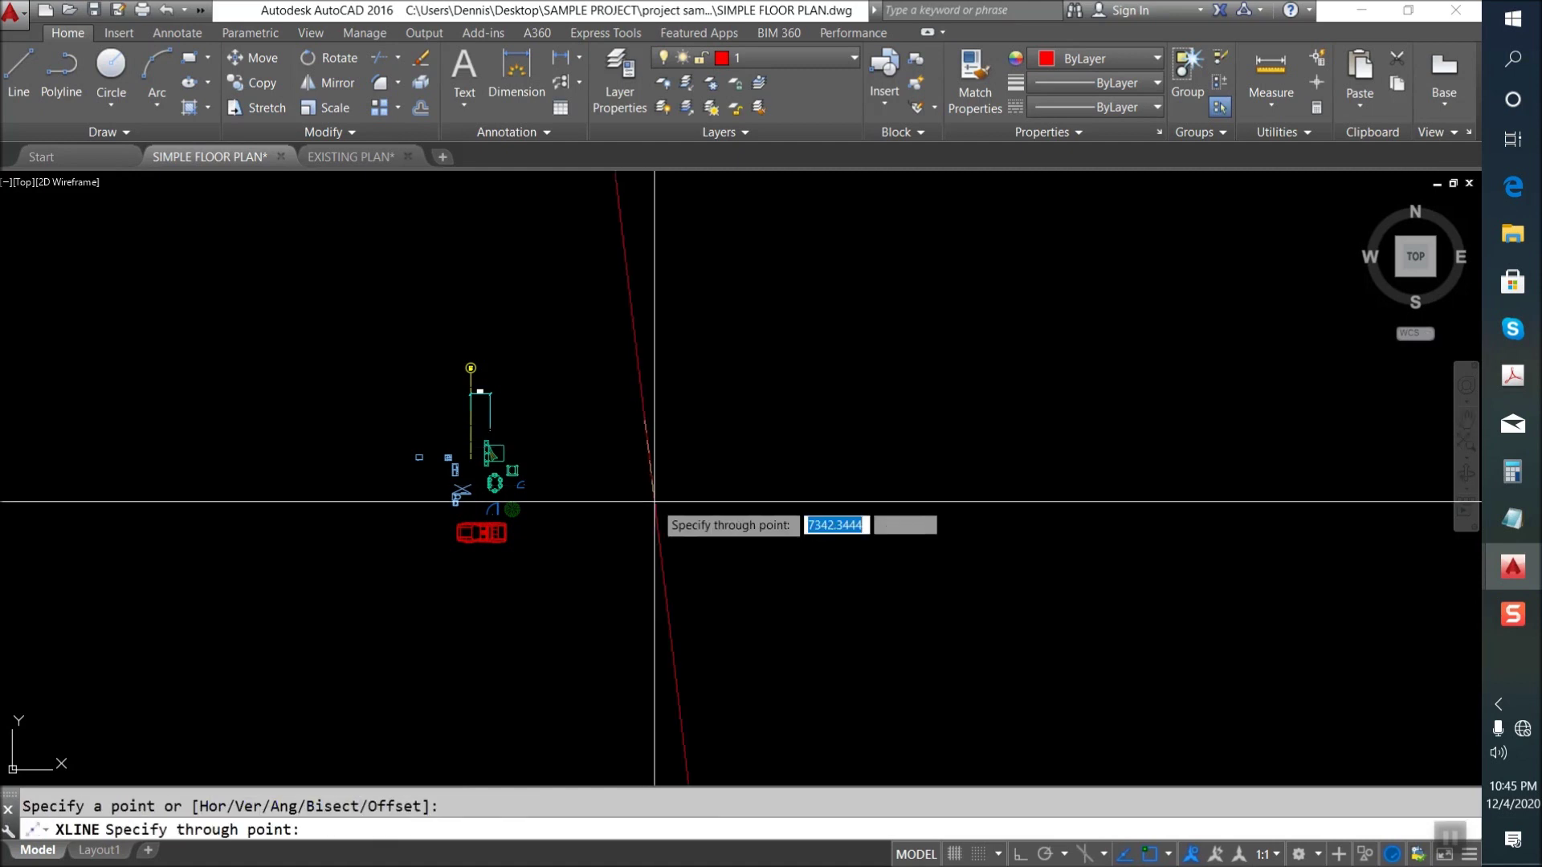
{"action": "left_click", "coordinate": [688, 509]}
{"action": "key", "text": "Return"}
{"action": "left_click", "coordinate": [562, 357]}
{"action": "left_click", "coordinate": [845, 413]}
{"action": "key", "text": "Return"}
{"action": "key", "text": "Escape"}
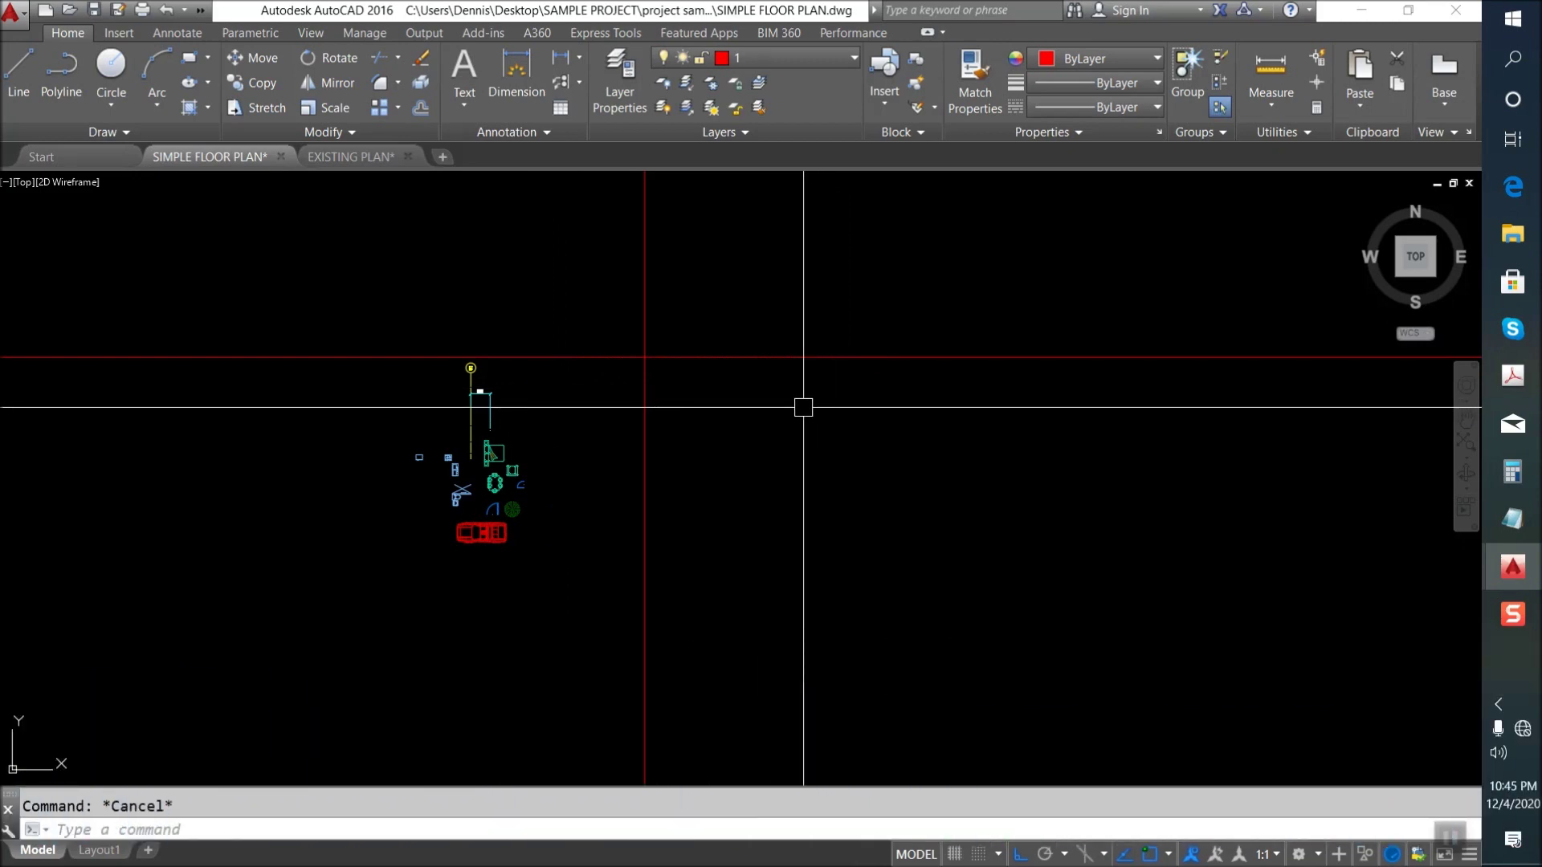
{"action": "type", "text": "O"}
Offset the horizontal red line 8000 downward.
{"action": "key", "text": "Return"}
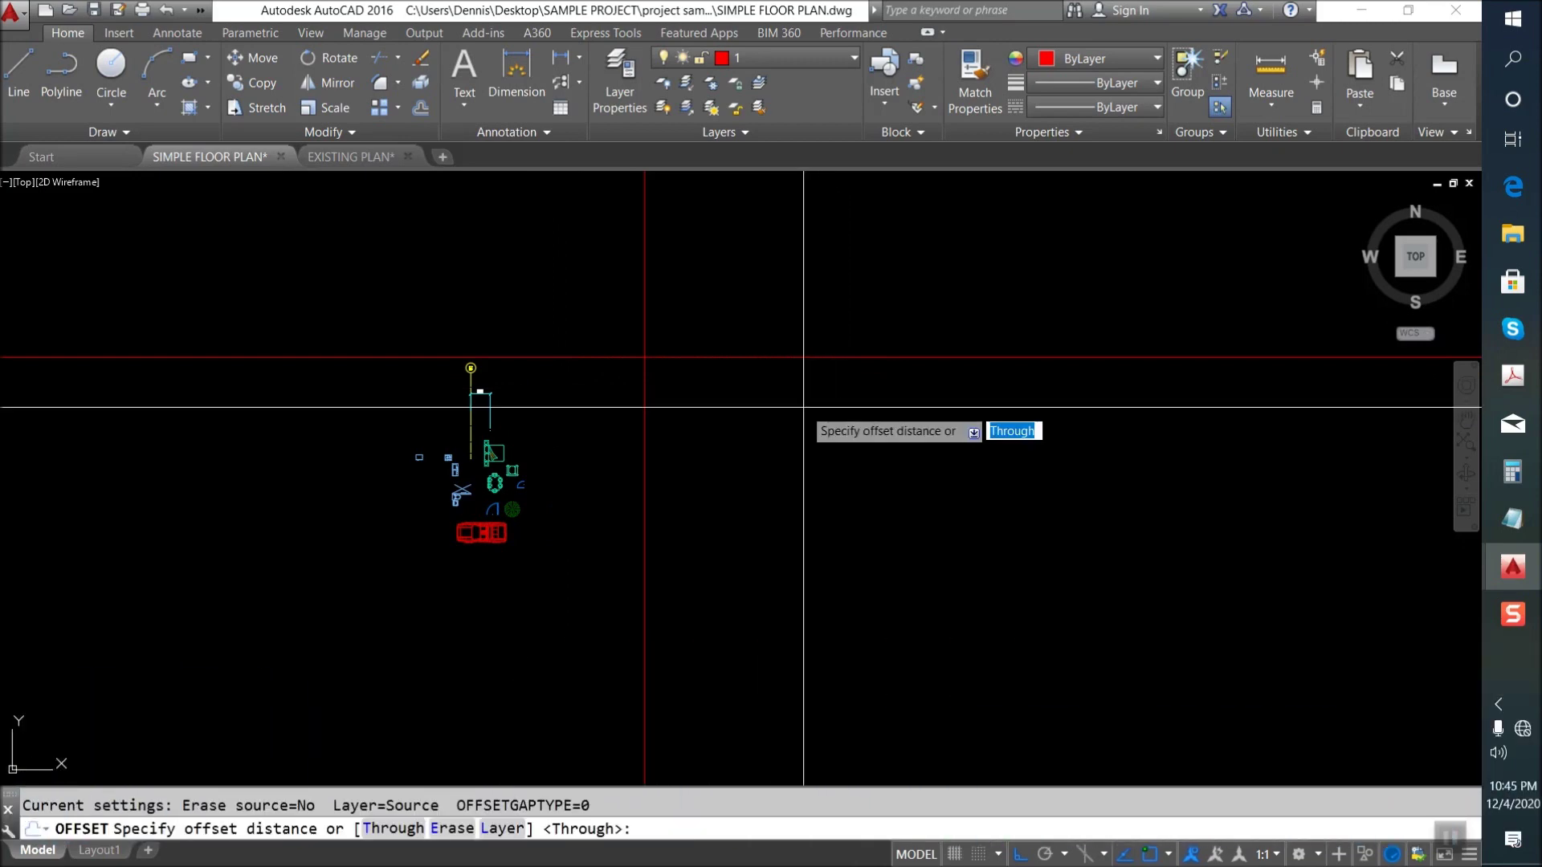
{"action": "key", "text": "Return"}
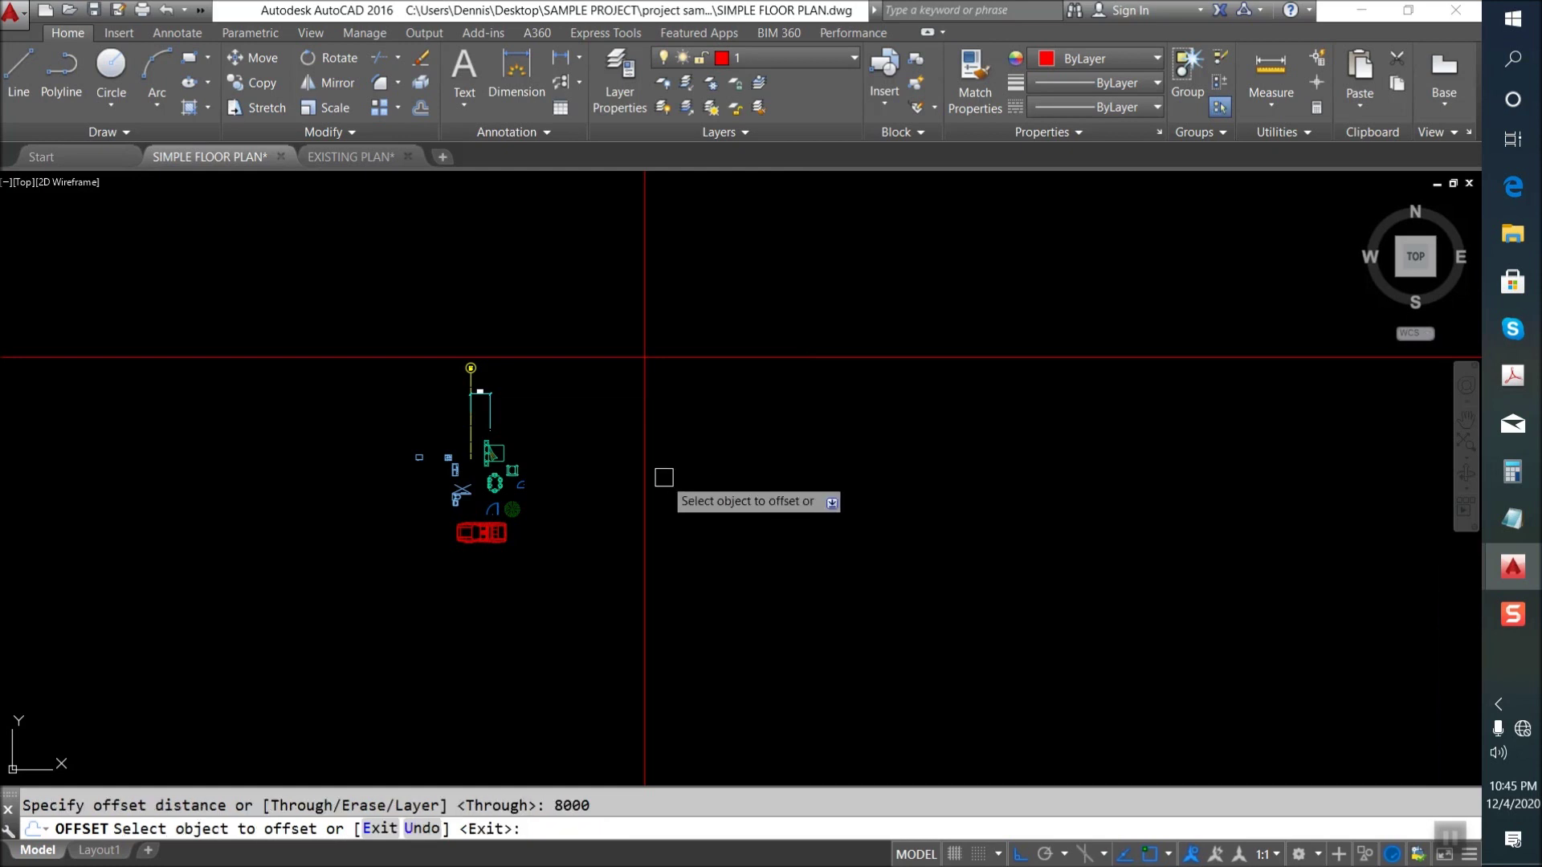
{"action": "left_click", "coordinate": [759, 356]}
{"action": "left_click", "coordinate": [736, 630]}
{"action": "key", "text": "Return"}
{"action": "key", "text": "Escape"}
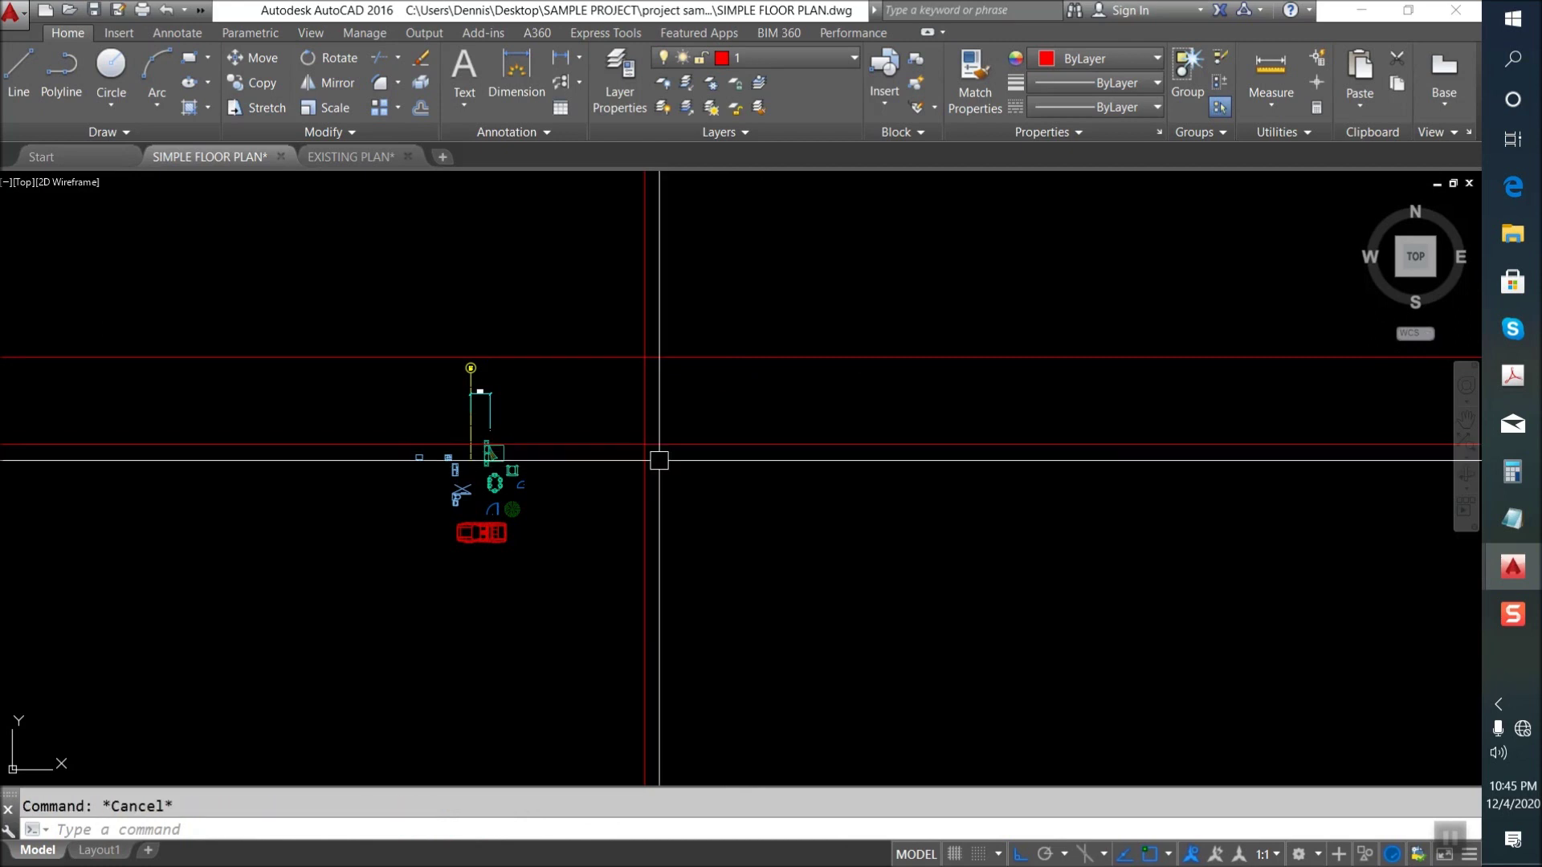
{"action": "type", "text": "O"}
Offset the vertical red line 6200 to the right.
{"action": "key", "text": "Return"}
{"action": "type", "text": "6"}
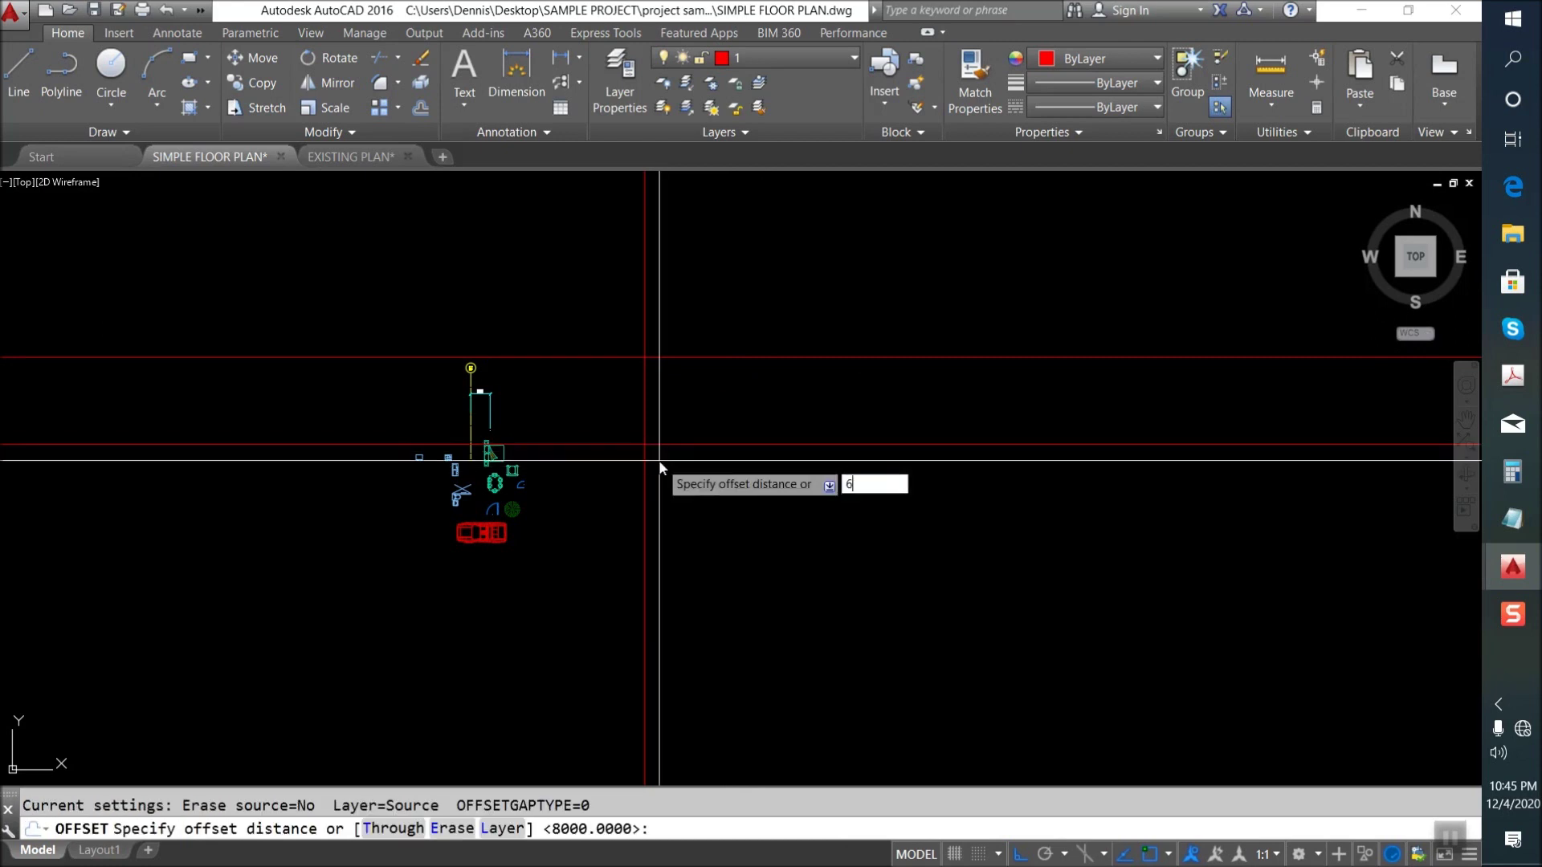
{"action": "key", "text": "Return"}
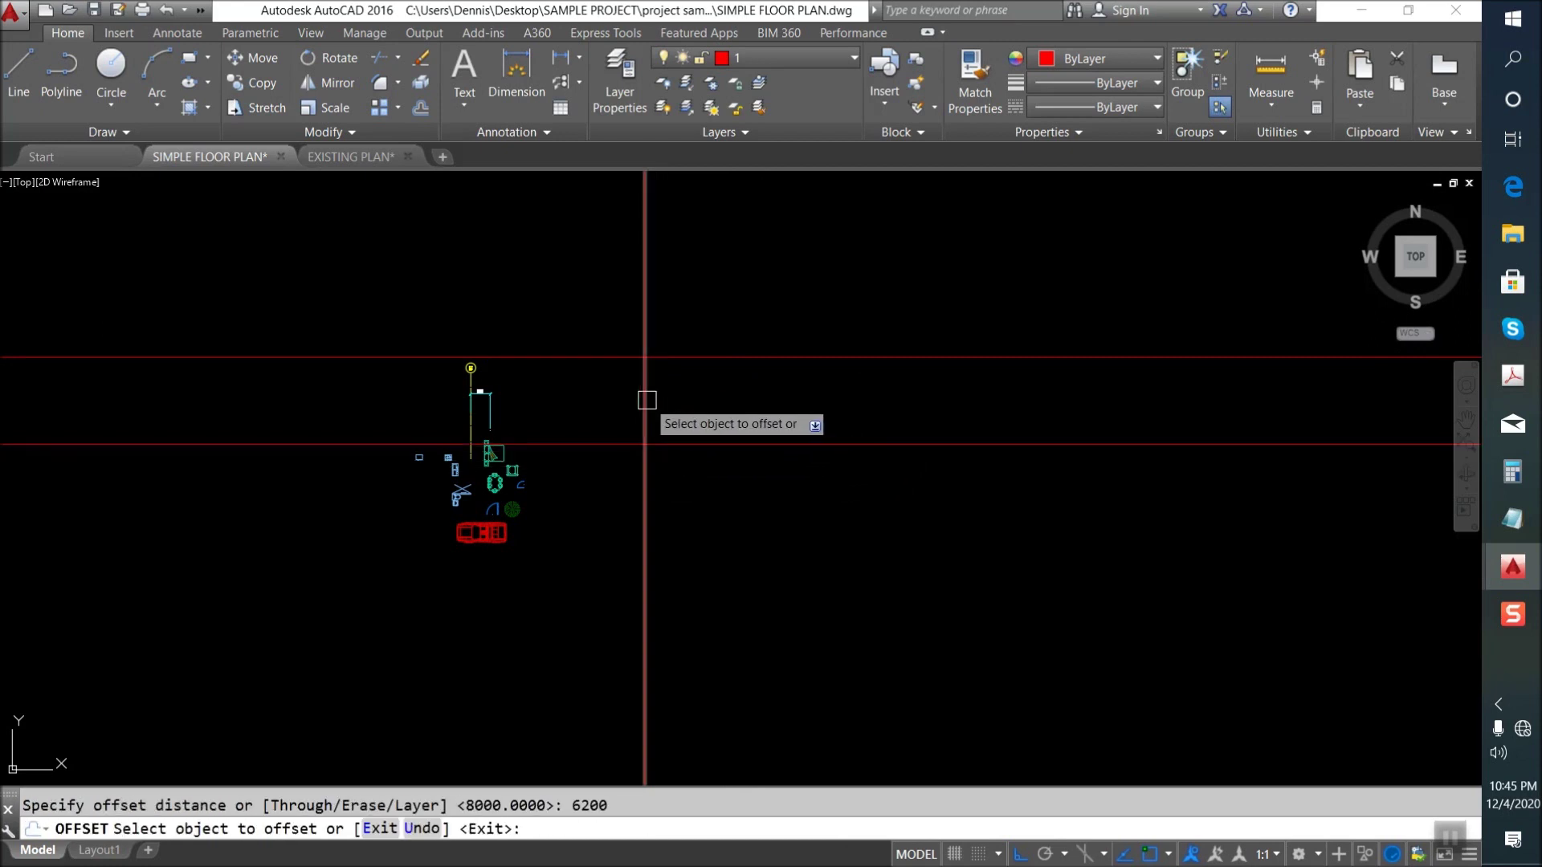
{"action": "left_click", "coordinate": [646, 400]}
{"action": "left_click", "coordinate": [792, 378]}
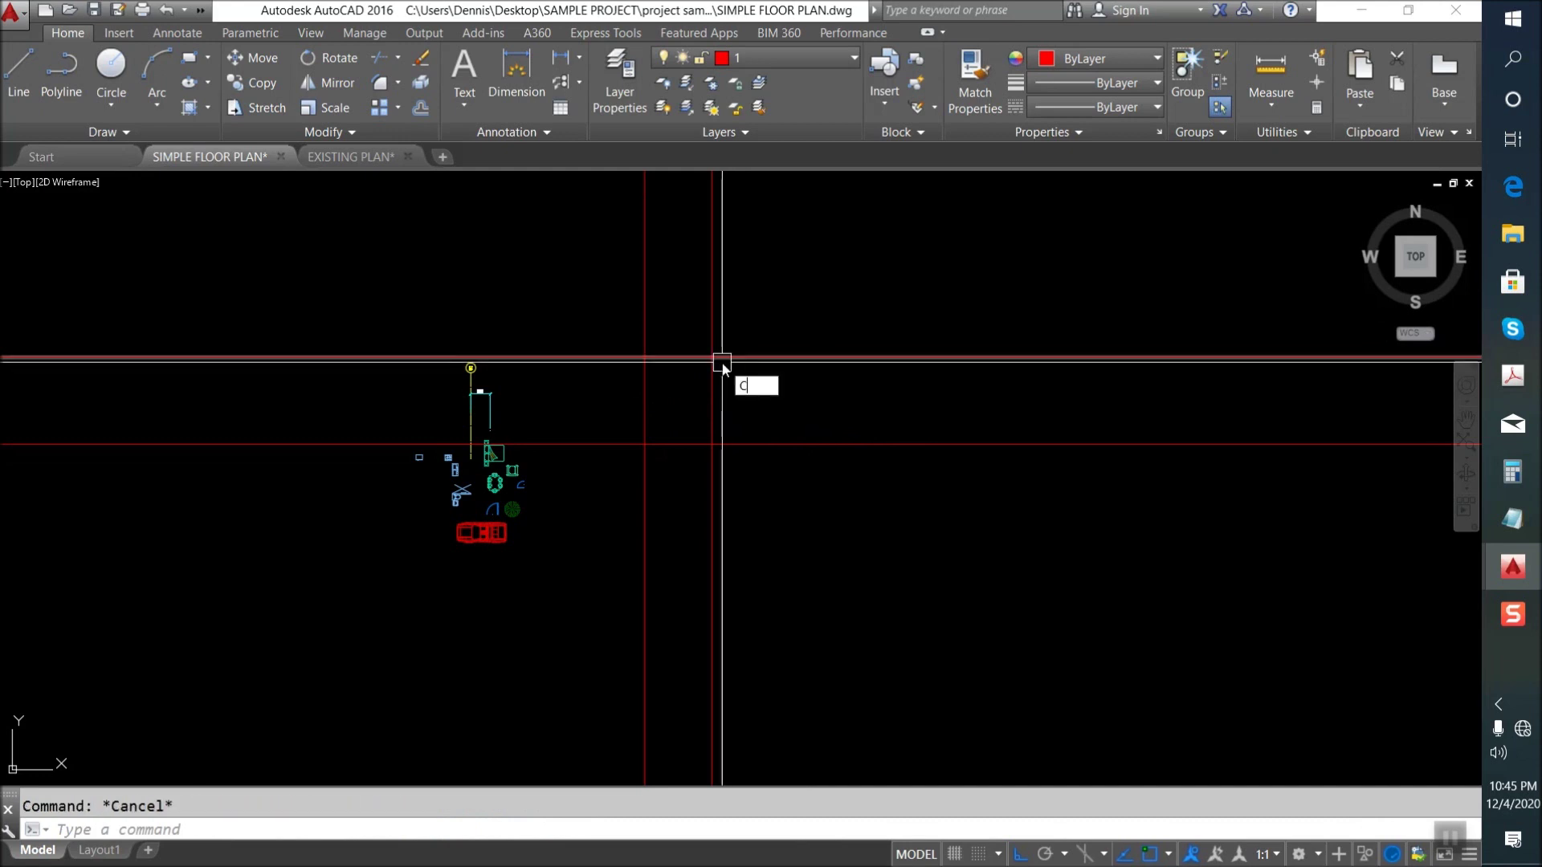
Copy the horizontal red line to a new position near the top.
{"action": "key", "text": "Return"}
{"action": "scroll", "coordinate": [722, 366], "scroll_direction": "up", "scroll_amount": 2}
{"action": "left_click_drag", "start_coordinate": [727, 369], "coordinate": [781, 276]}
{"action": "key", "text": "Return"}
{"action": "left_click", "coordinate": [827, 349]}
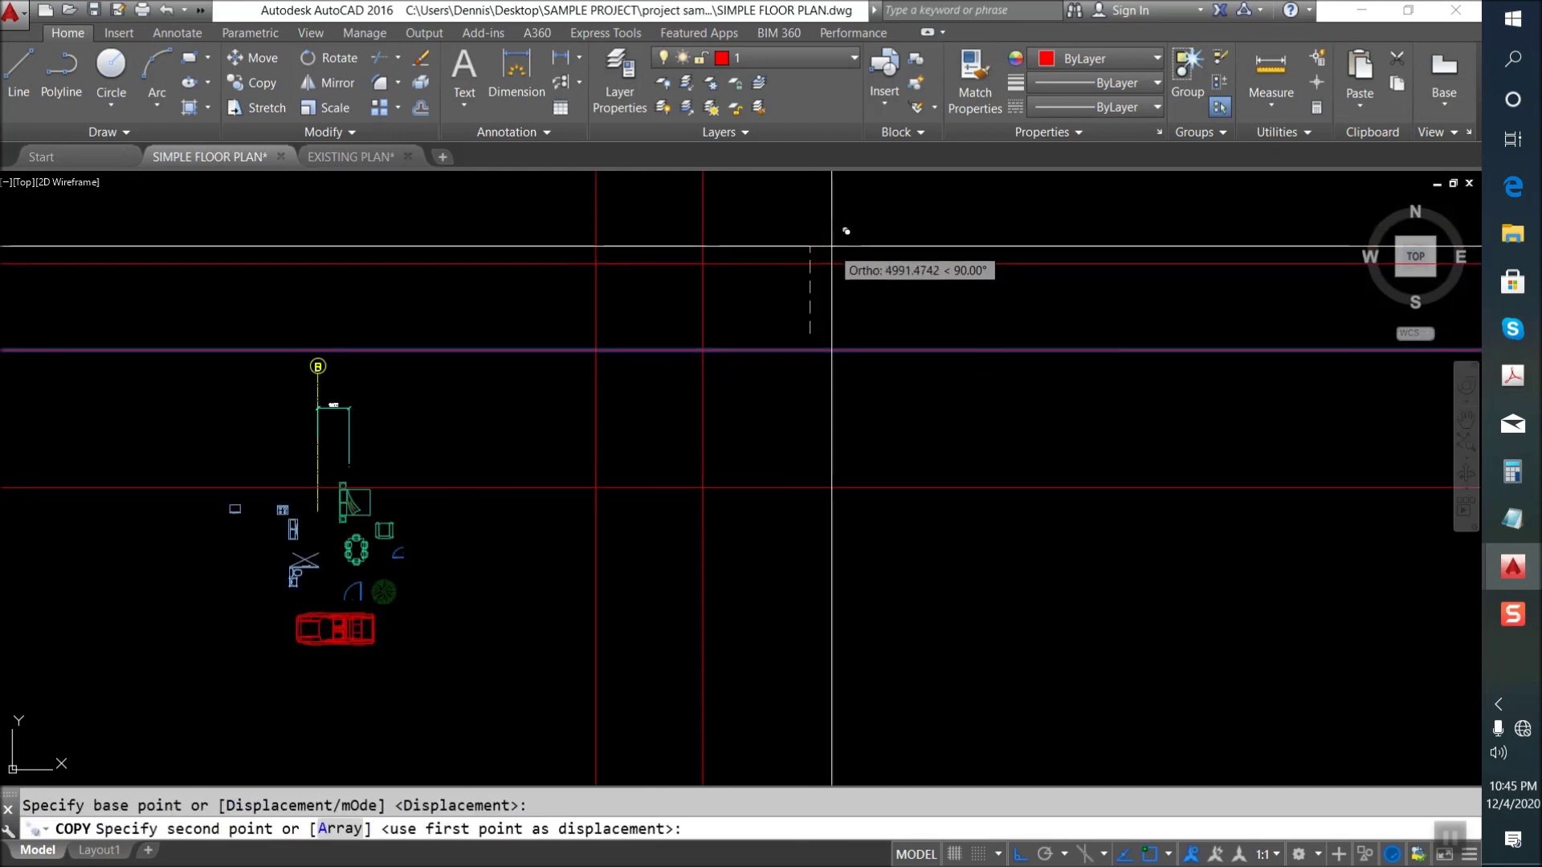
{"action": "left_click", "coordinate": [832, 251]}
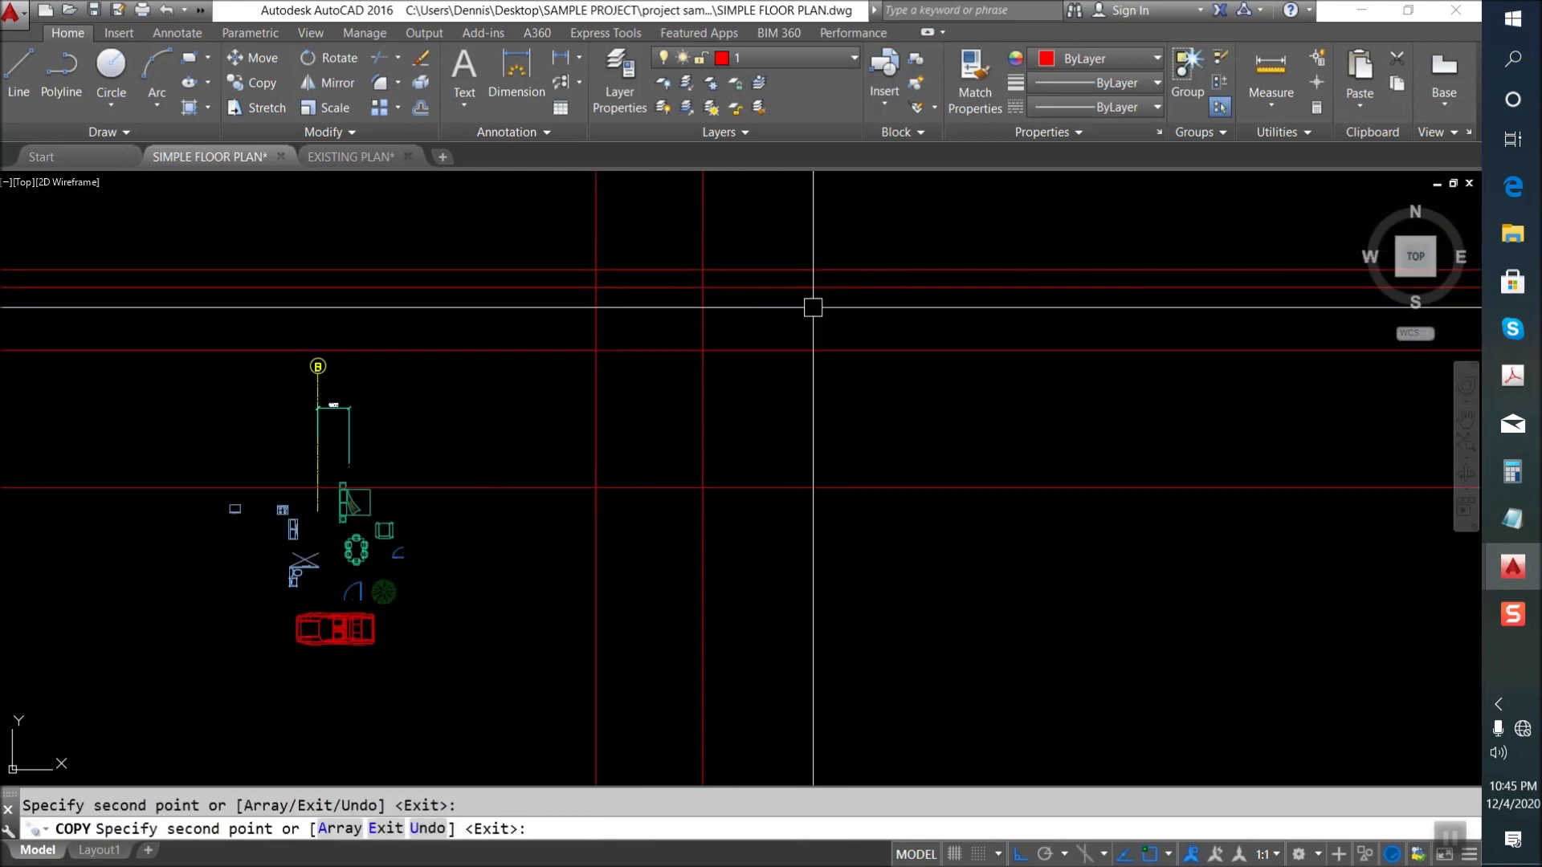
{"action": "key", "text": "Return"}
{"action": "key", "text": "Return"}
{"action": "left_click", "coordinate": [815, 286]}
{"action": "left_click", "coordinate": [803, 317]}
Copy further red lines lower down in the grid.
{"action": "key", "text": "Return"}
{"action": "key", "text": "Return"}
{"action": "key", "text": "Return"}
{"action": "left_click", "coordinate": [813, 554]}
{"action": "left_click", "coordinate": [827, 599]}
{"action": "key", "text": "Return"}
{"action": "left_click", "coordinate": [821, 640]}
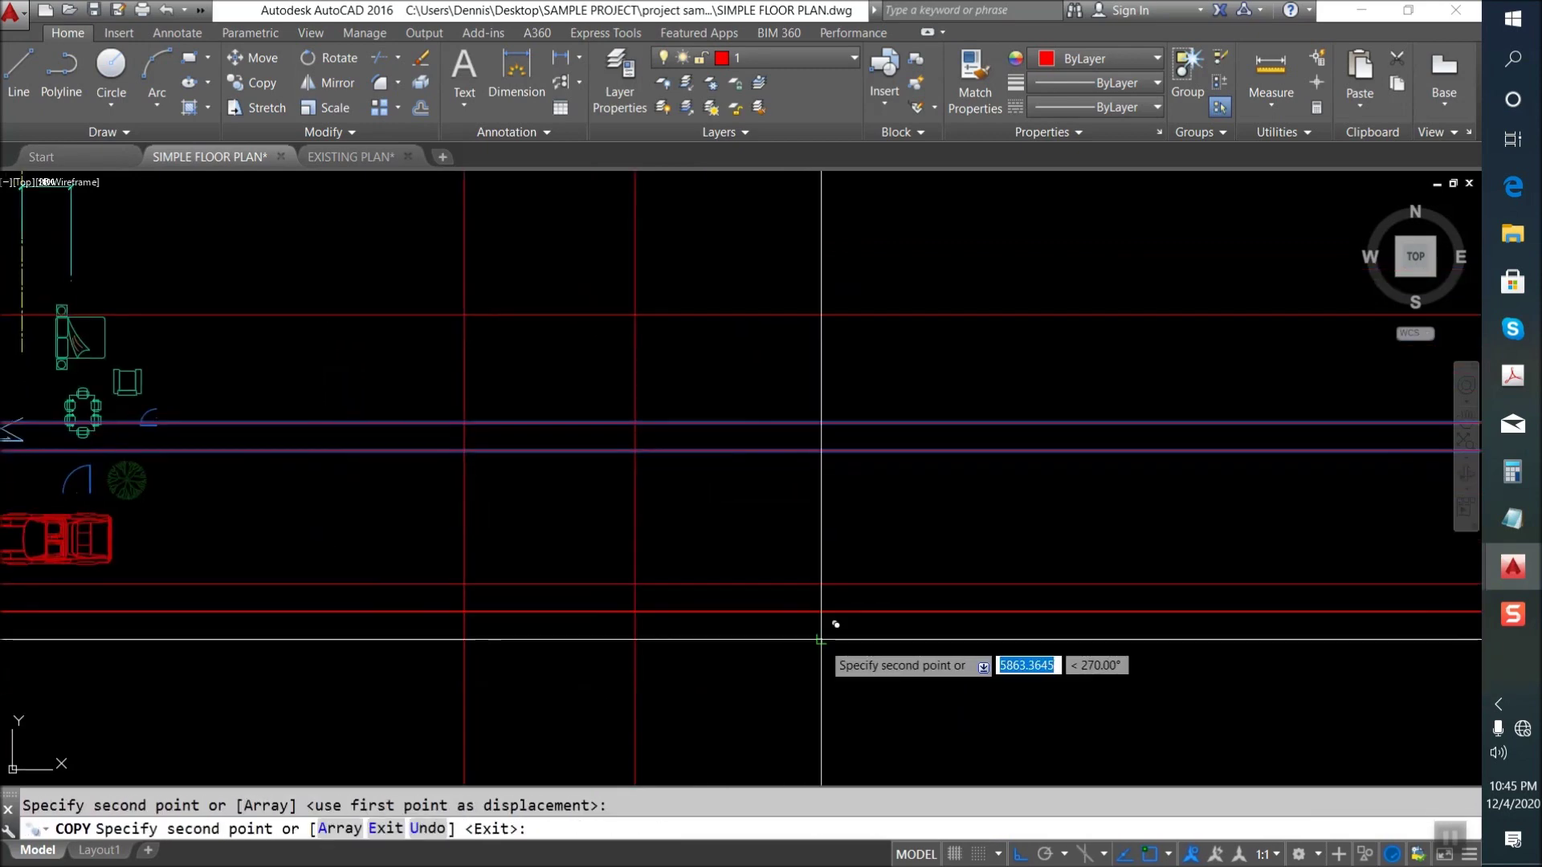
{"action": "left_click", "coordinate": [825, 667]}
{"action": "key", "text": "Escape"}
Move the selected grid lines into position after abandoning a rotation.
{"action": "type", "text": "r"}
{"action": "key", "text": "Return"}
{"action": "left_click", "coordinate": [888, 586]}
{"action": "key", "text": "Escape"}
{"action": "scroll", "coordinate": [854, 575], "scroll_direction": "down", "scroll_amount": 3}
{"action": "key", "text": "Return"}
{"action": "left_click_drag", "start_coordinate": [860, 568], "coordinate": [922, 586]}
{"action": "key", "text": "Return"}
{"action": "left_click", "coordinate": [940, 578]}
{"action": "left_click", "coordinate": [812, 512]}
{"action": "scroll", "coordinate": [510, 381], "scroll_direction": "up", "scroll_amount": 3}
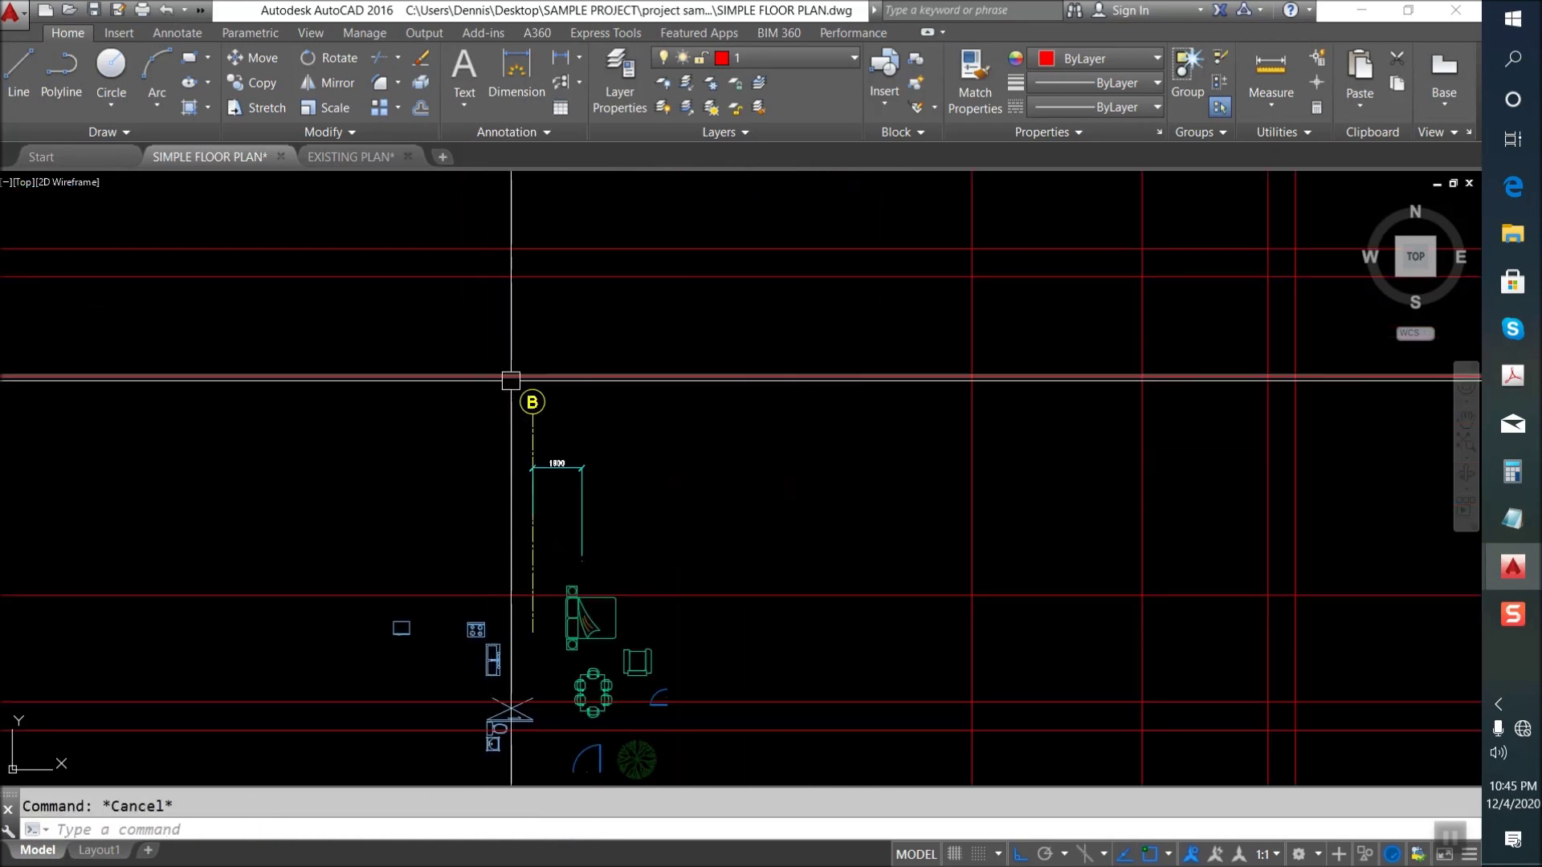
{"action": "middle_click_drag", "start_coordinate": [511, 381], "coordinate": [493, 419]}
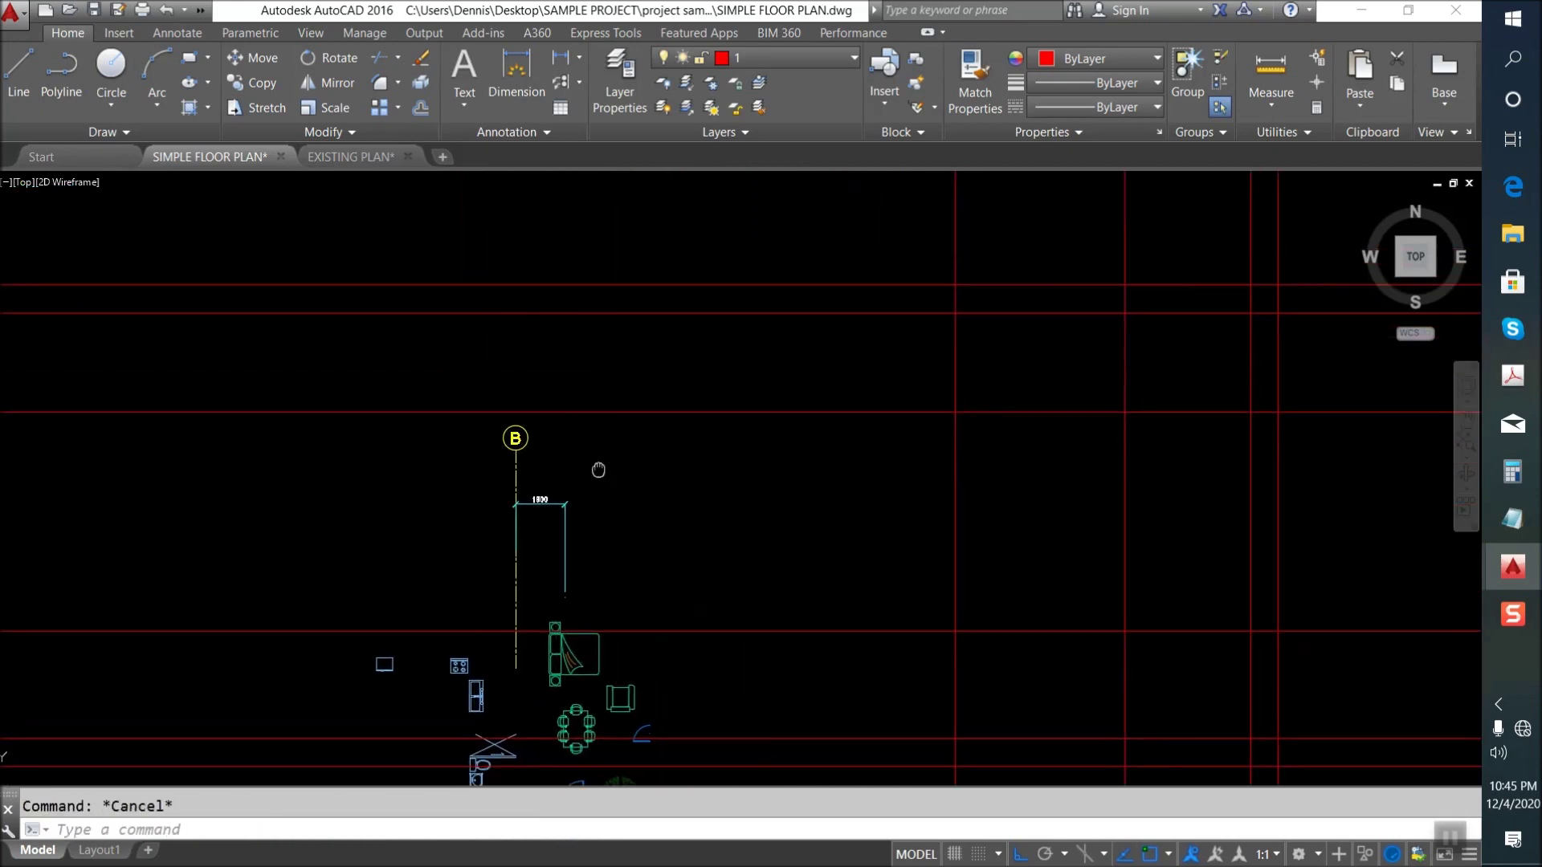
Match the B gridline's yellow dashed style onto the vertical and horizontal red lines.
{"action": "key", "text": "Return"}
{"action": "scroll", "coordinate": [519, 466], "scroll_direction": "up", "scroll_amount": 2}
{"action": "left_click", "coordinate": [517, 464]}
{"action": "scroll", "coordinate": [440, 430], "scroll_direction": "down", "scroll_amount": 4}
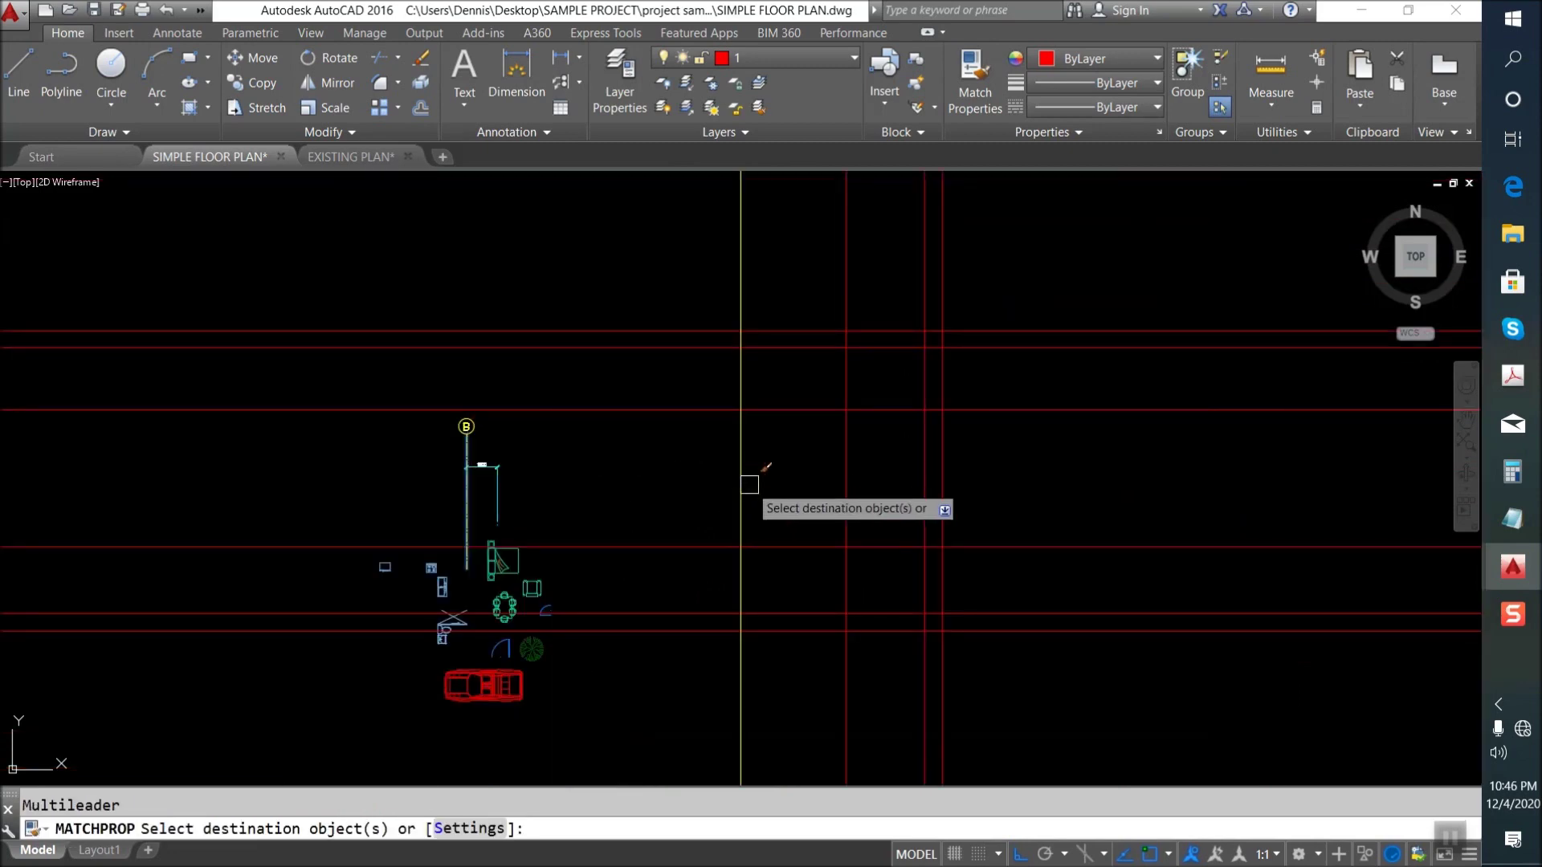
{"action": "left_click", "coordinate": [847, 482]}
{"action": "left_click", "coordinate": [672, 573]}
{"action": "left_click", "coordinate": [622, 401]}
{"action": "key", "text": "Escape"}
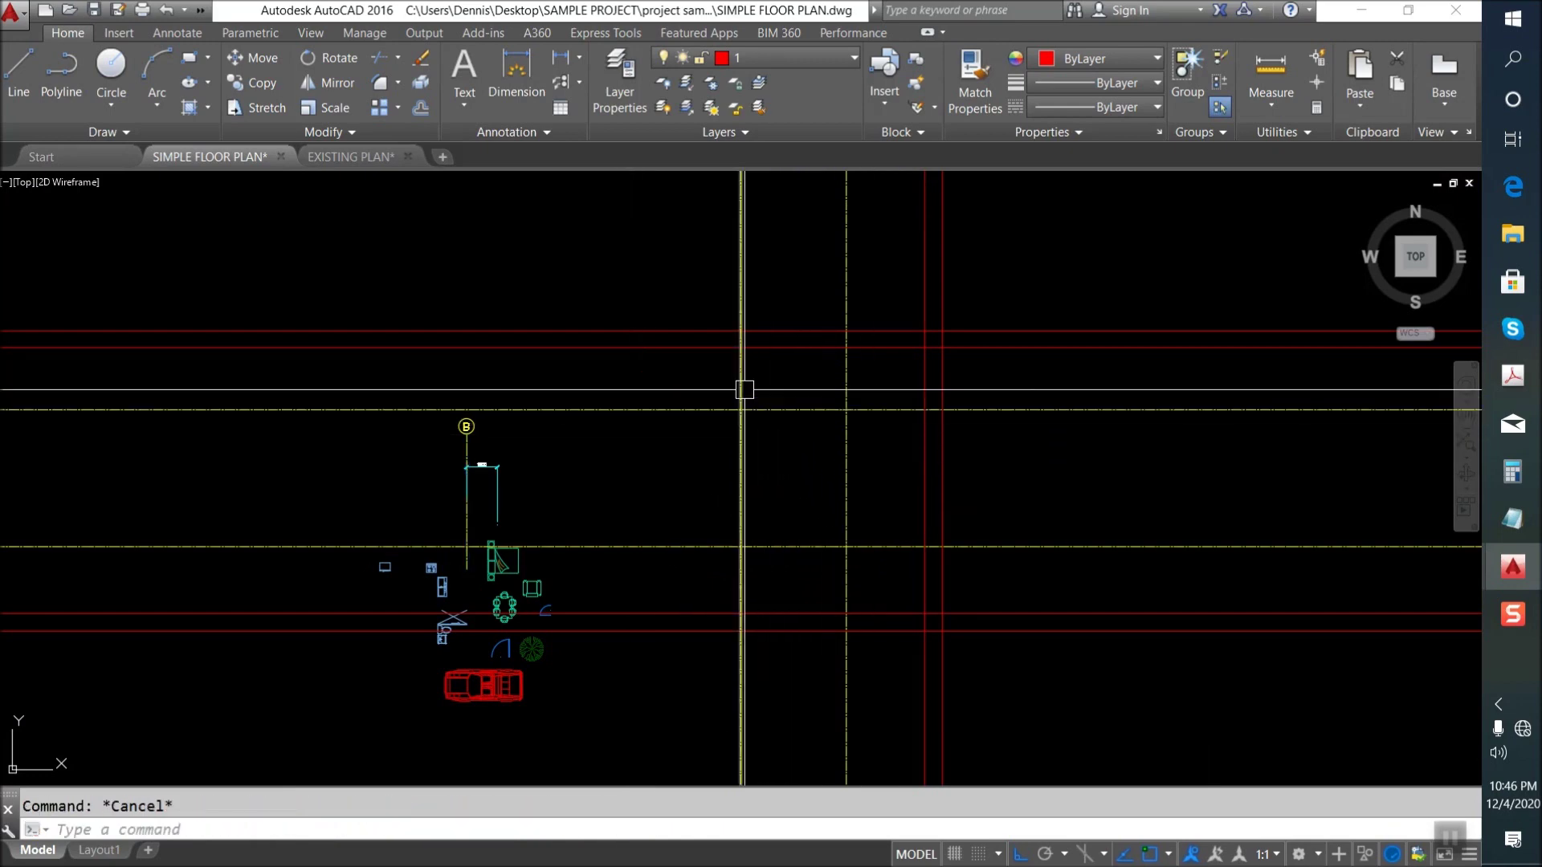
{"action": "type", "text": "TR"}
Trim the gridline ends overhanging the top and right outer lines.
{"action": "key", "text": "Return"}
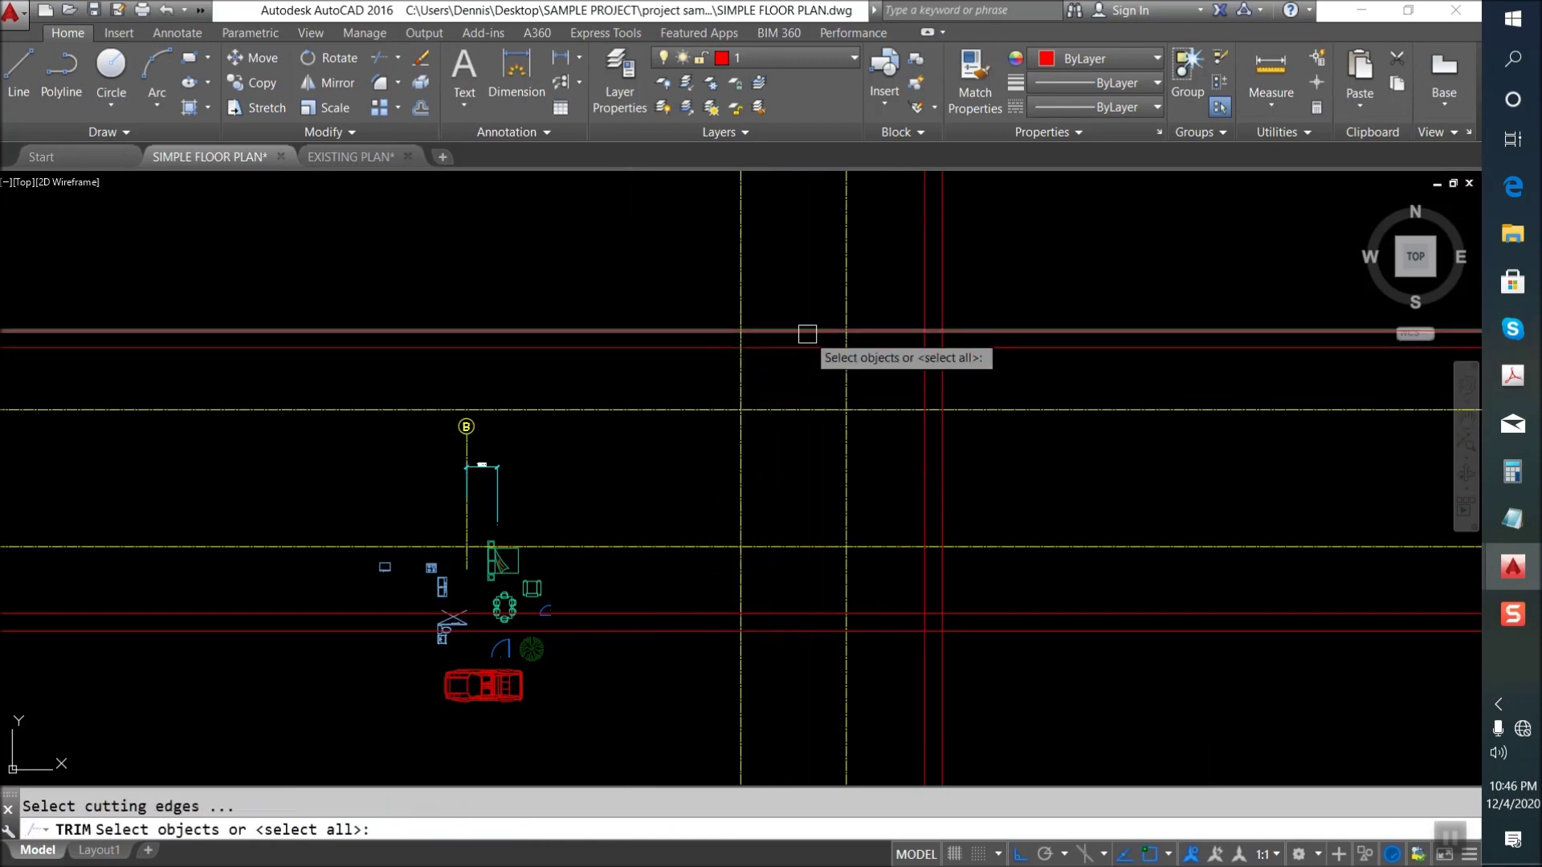
{"action": "key", "text": "Return"}
{"action": "left_click", "coordinate": [845, 265]}
{"action": "left_click", "coordinate": [740, 256]}
{"action": "key", "text": "Return"}
{"action": "key", "text": "Return"}
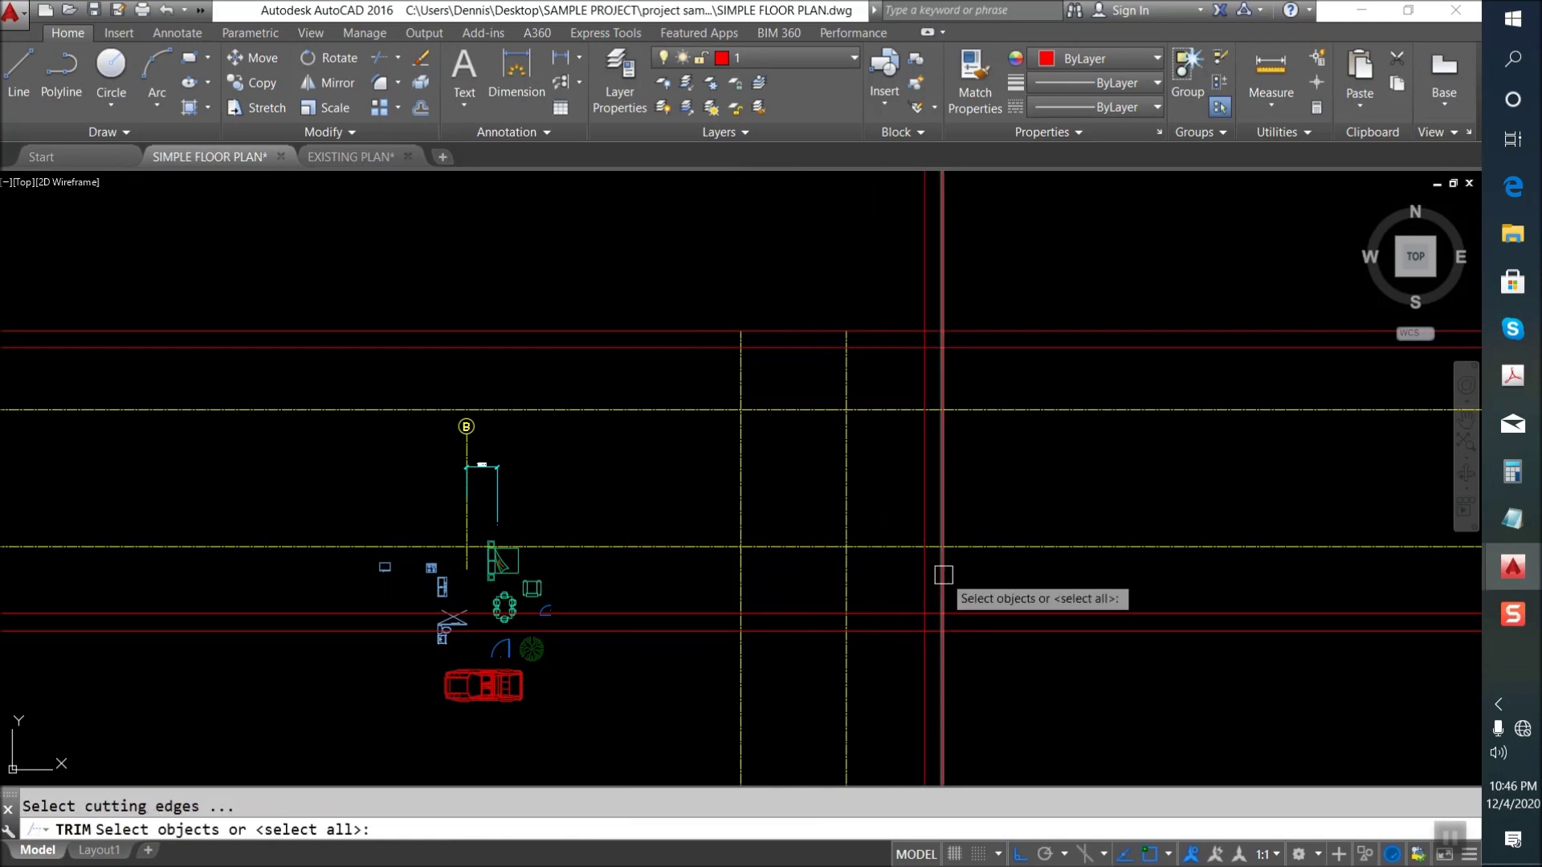
{"action": "key", "text": "Return"}
{"action": "left_click_drag", "start_coordinate": [957, 567], "coordinate": [1015, 394]}
{"action": "key", "text": "Escape"}
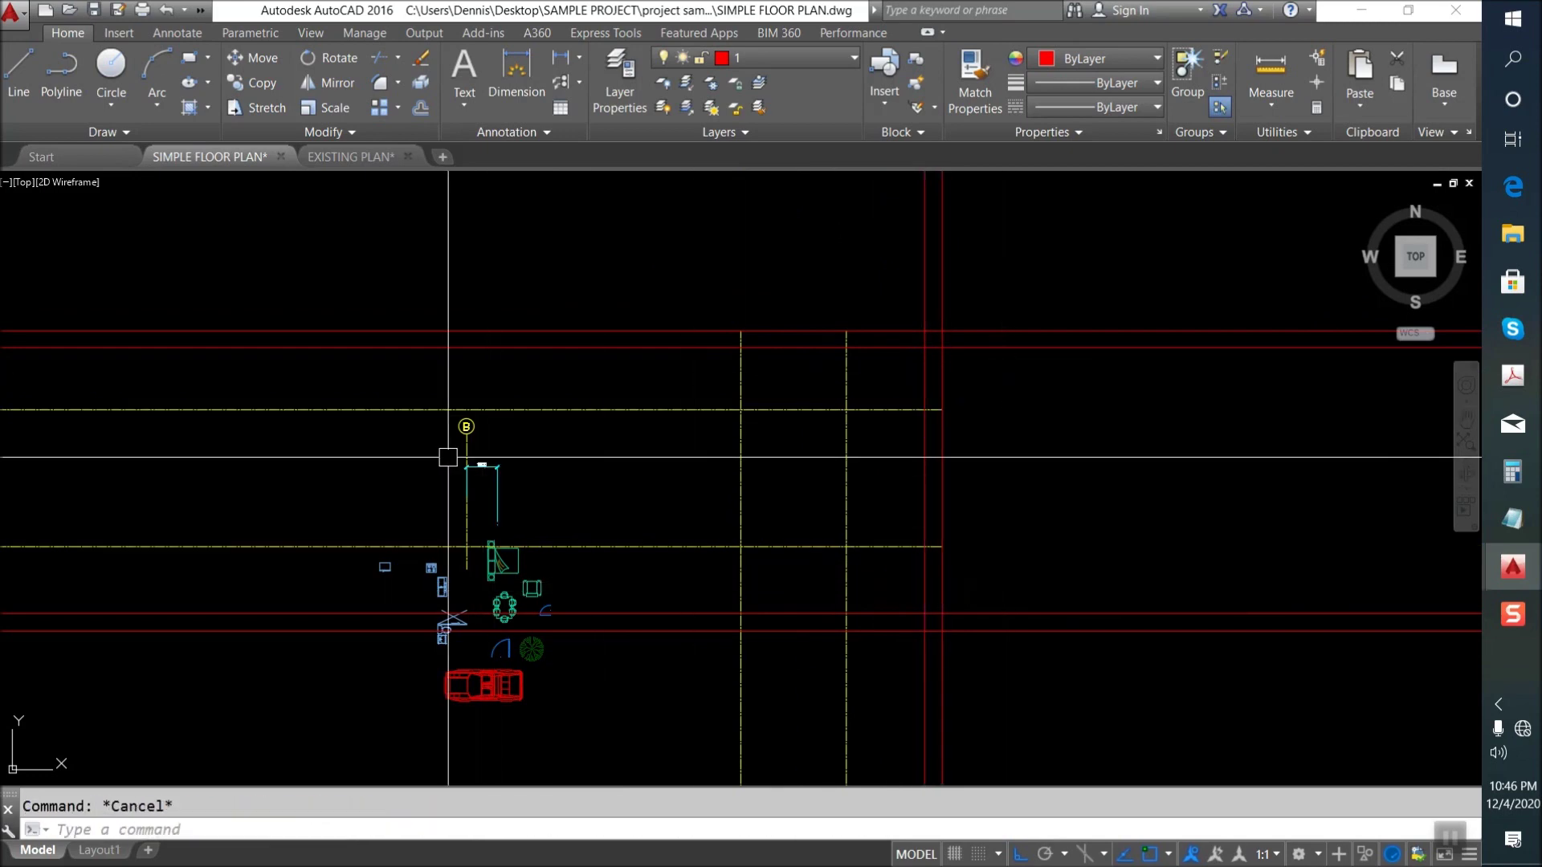
{"action": "type", "text": "M"}
{"action": "key", "text": "Return"}
{"action": "scroll", "coordinate": [450, 401], "scroll_direction": "up", "scroll_amount": 2}
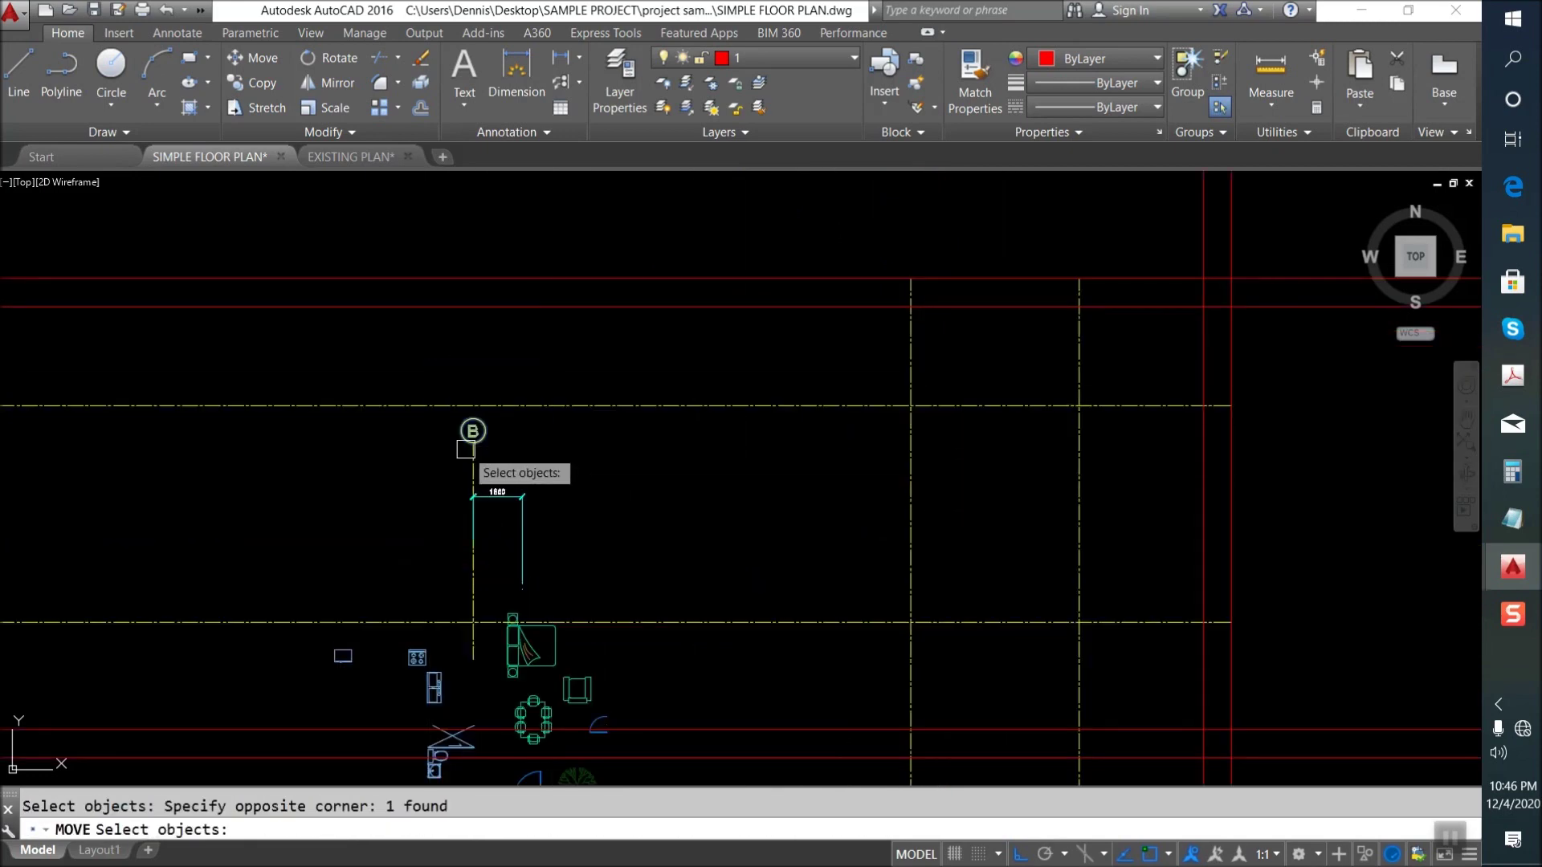
Move the B grid bubble to the top of a vertical gridline.
{"action": "key", "text": "Return"}
{"action": "left_click", "coordinate": [473, 443]}
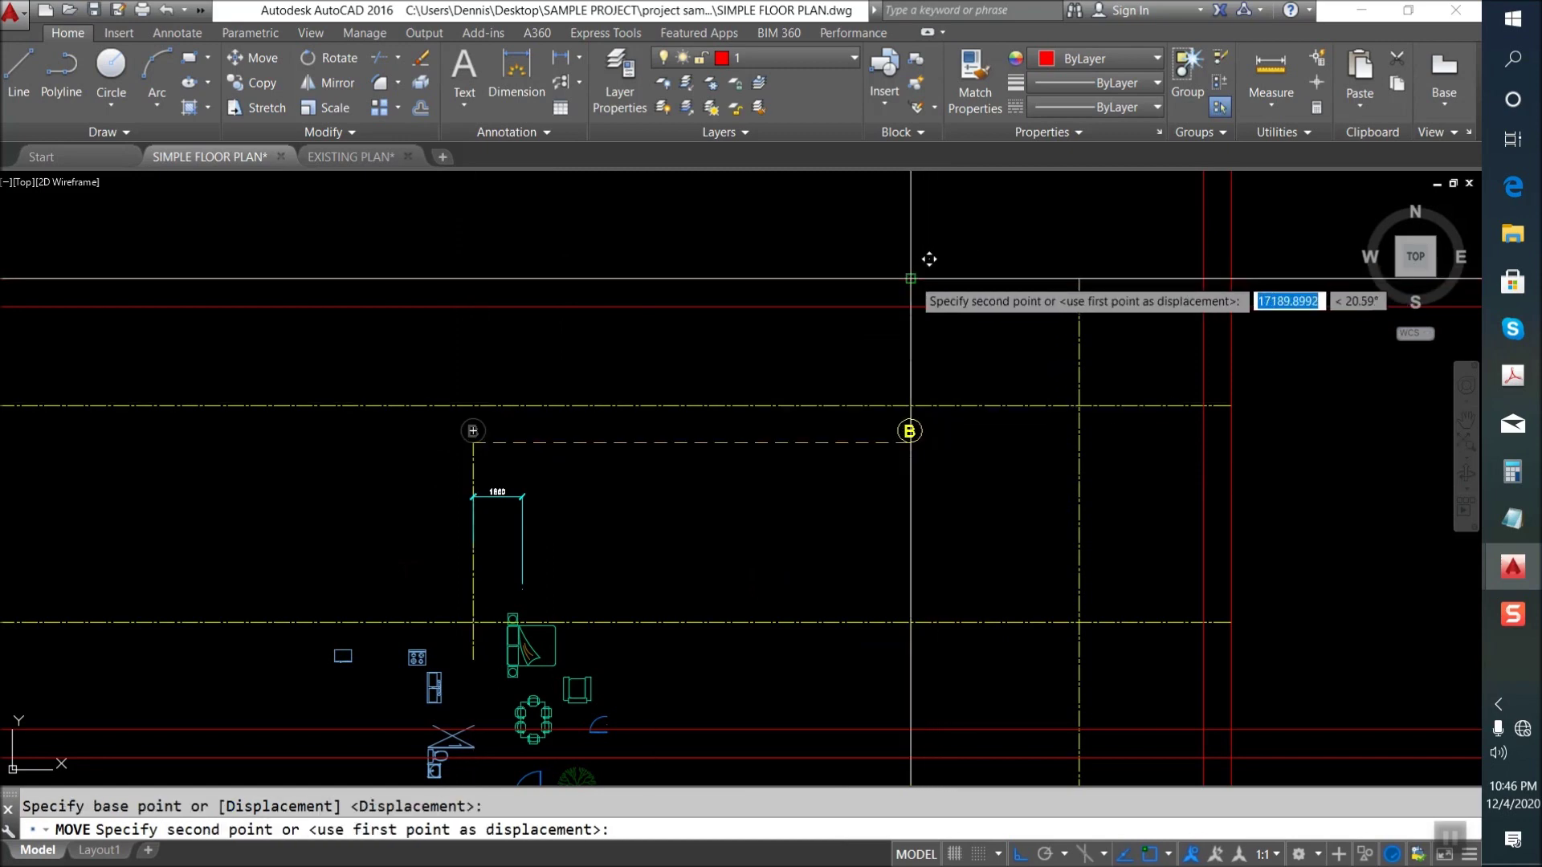
{"action": "left_click", "coordinate": [911, 273]}
{"action": "key", "text": "Return"}
{"action": "middle_click_drag", "start_coordinate": [883, 322], "coordinate": [592, 431]}
{"action": "key", "text": "Escape"}
Copy the B bubble onto the top of the next vertical gridline.
{"action": "type", "text": "cco"}
{"action": "key", "text": "Return"}
{"action": "left_click", "coordinate": [596, 381]}
{"action": "left_click", "coordinate": [702, 450]}
{"action": "key", "text": "Return"}
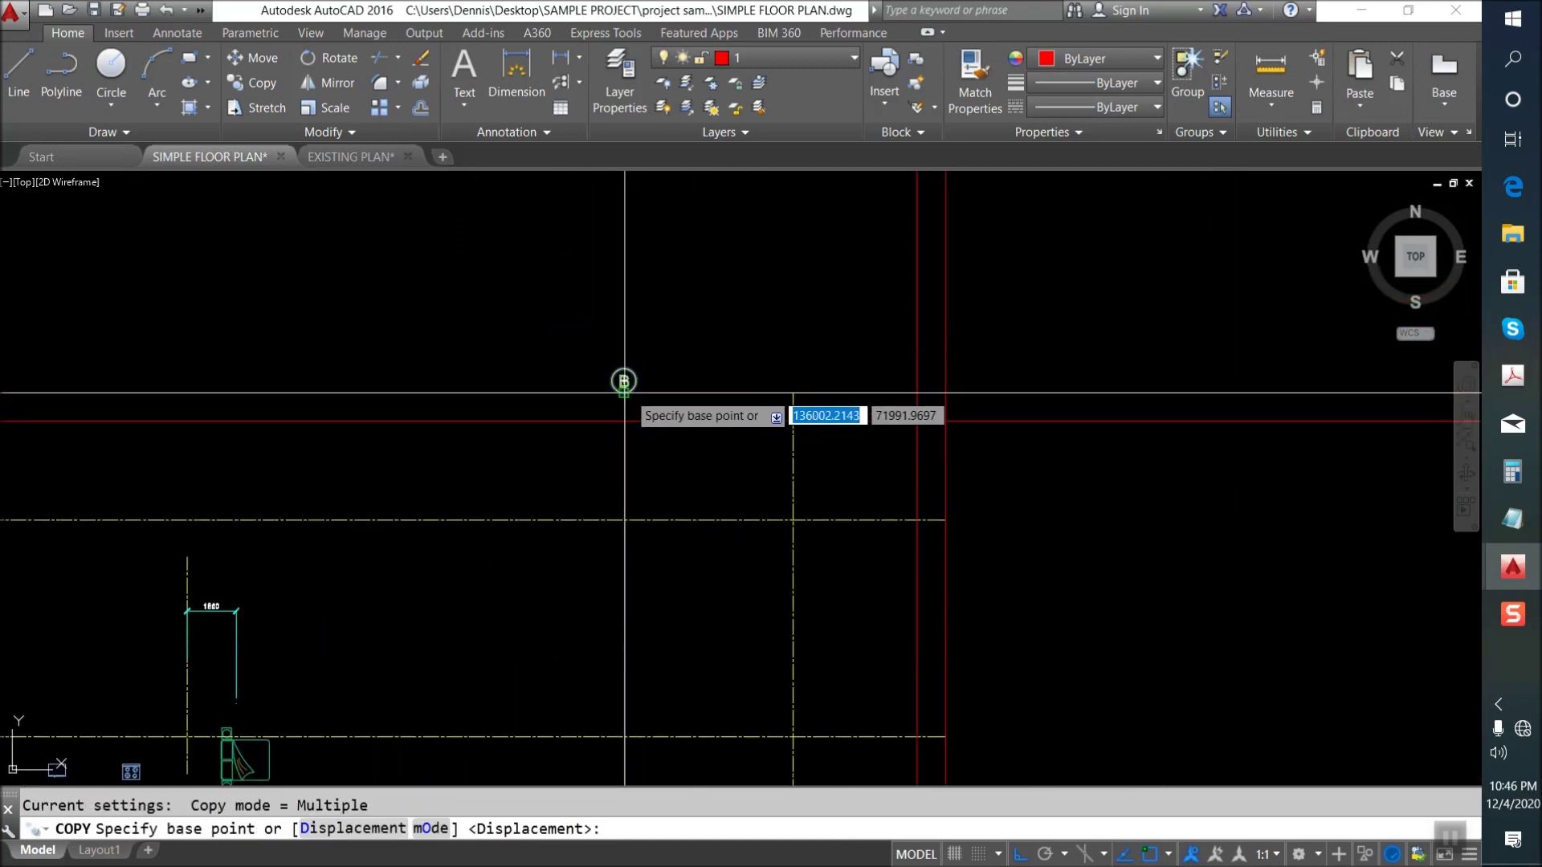
{"action": "left_click", "coordinate": [625, 393]}
{"action": "left_click", "coordinate": [795, 392]}
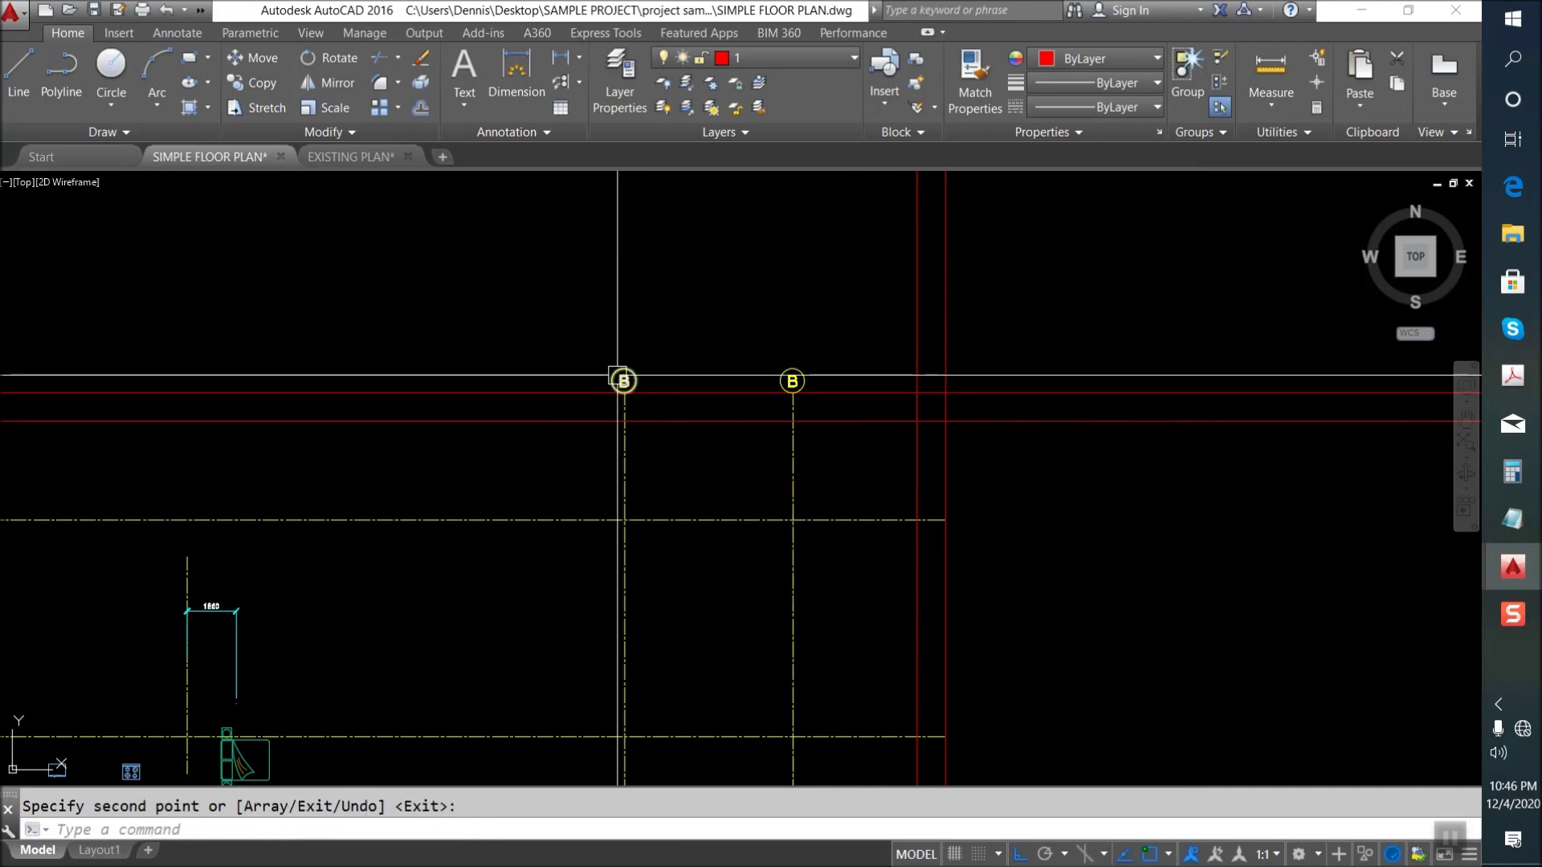
{"action": "key", "text": "Escape"}
{"action": "scroll", "coordinate": [623, 392], "scroll_direction": "up", "scroll_amount": 5}
Change the left bubble's attribute letter from B to A.
{"action": "double_click", "coordinate": [662, 403]}
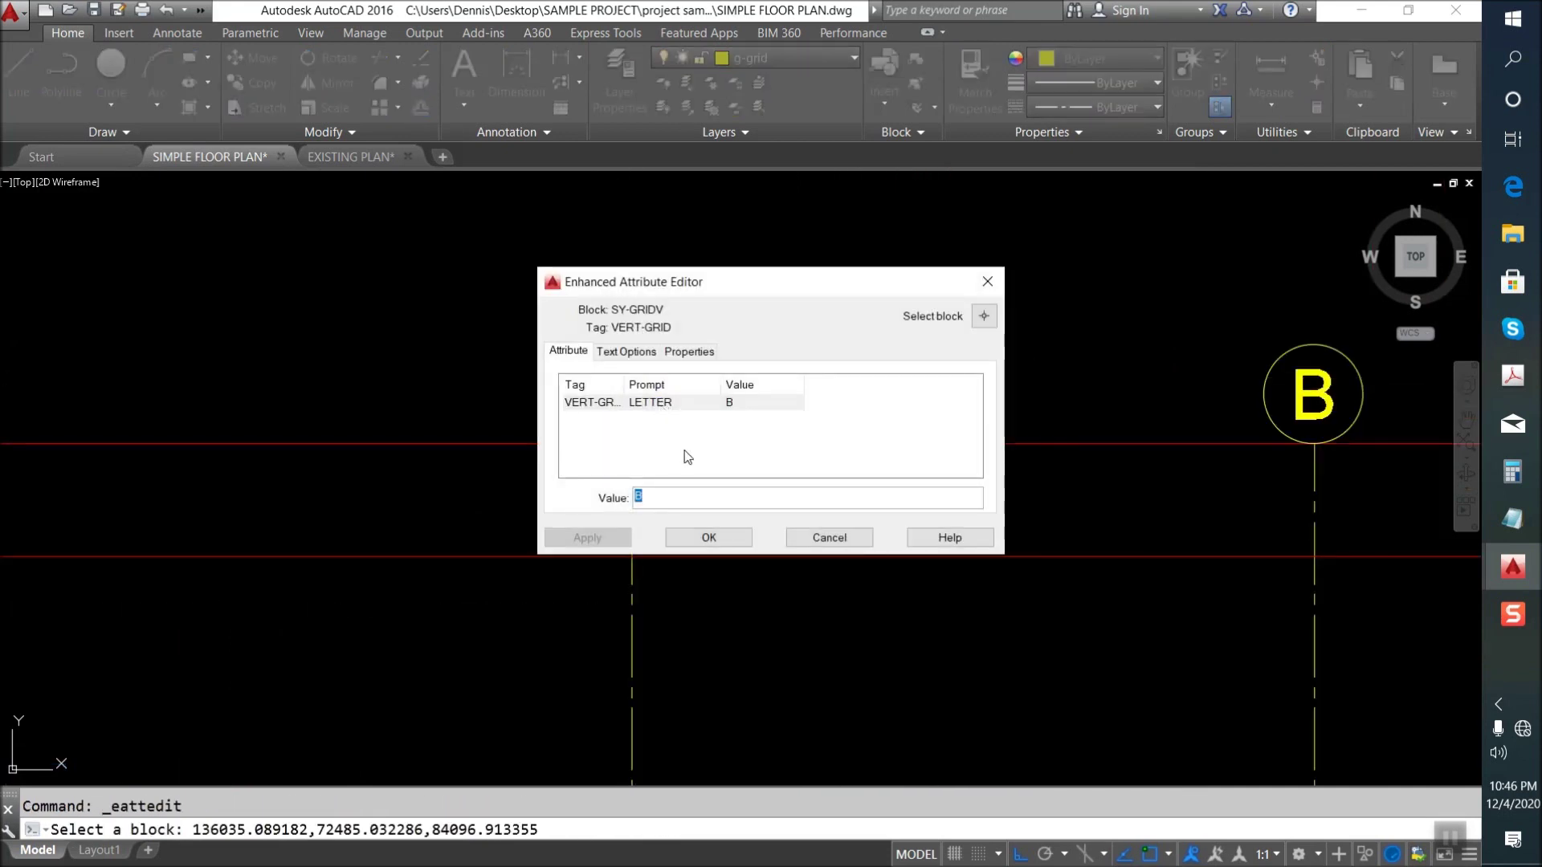
{"action": "left_click", "coordinate": [726, 537]}
{"action": "middle_click_drag", "start_coordinate": [644, 471], "coordinate": [476, 447]}
{"action": "scroll", "coordinate": [785, 376], "scroll_direction": "down", "scroll_amount": 6}
{"action": "scroll", "coordinate": [749, 395], "scroll_direction": "down", "scroll_amount": 2}
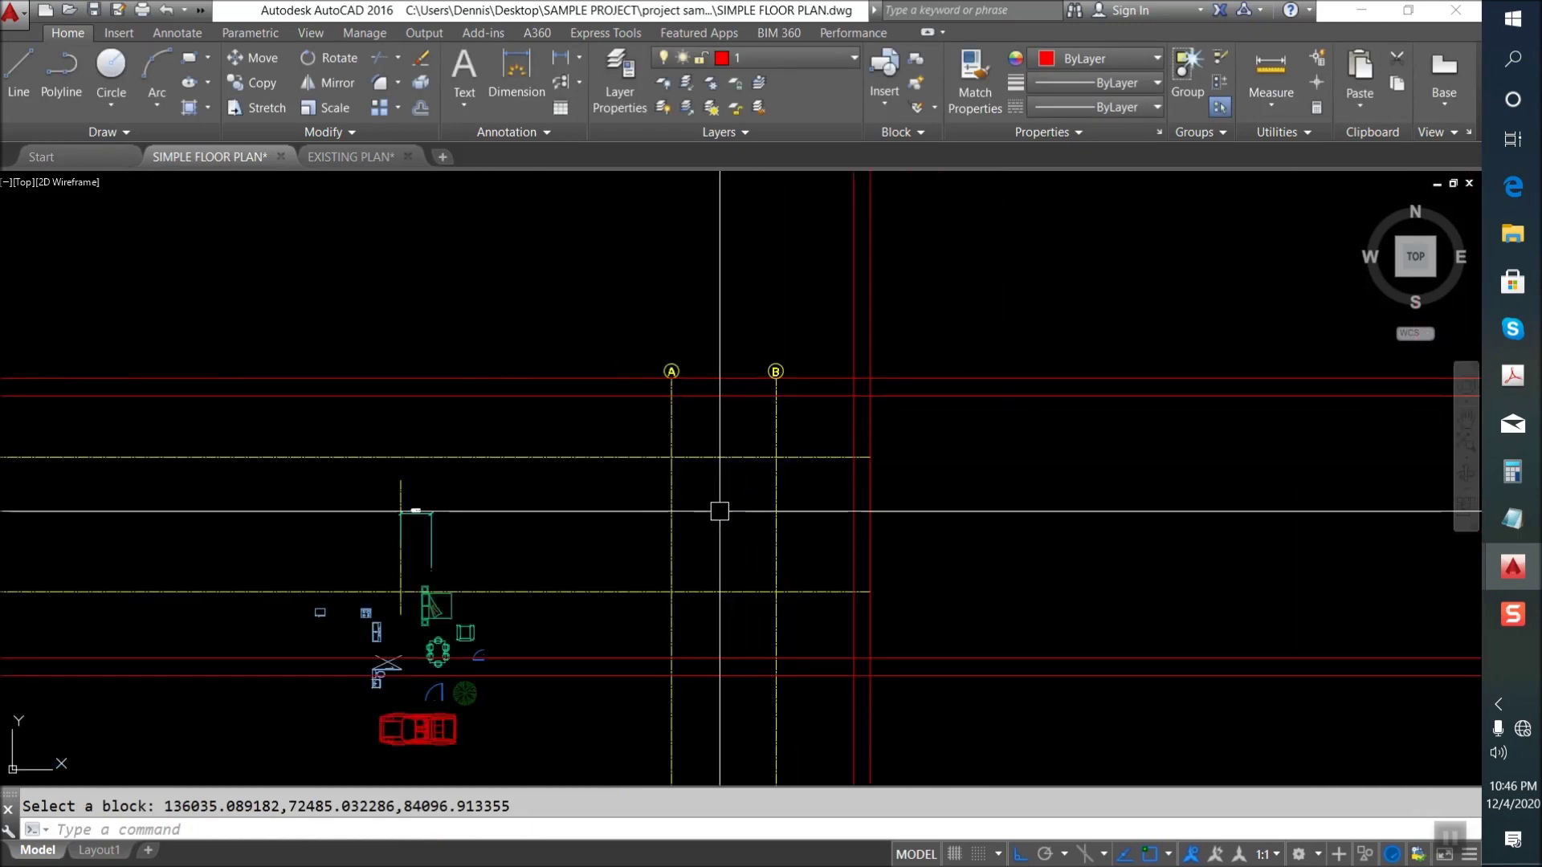
{"action": "key", "text": "Escape"}
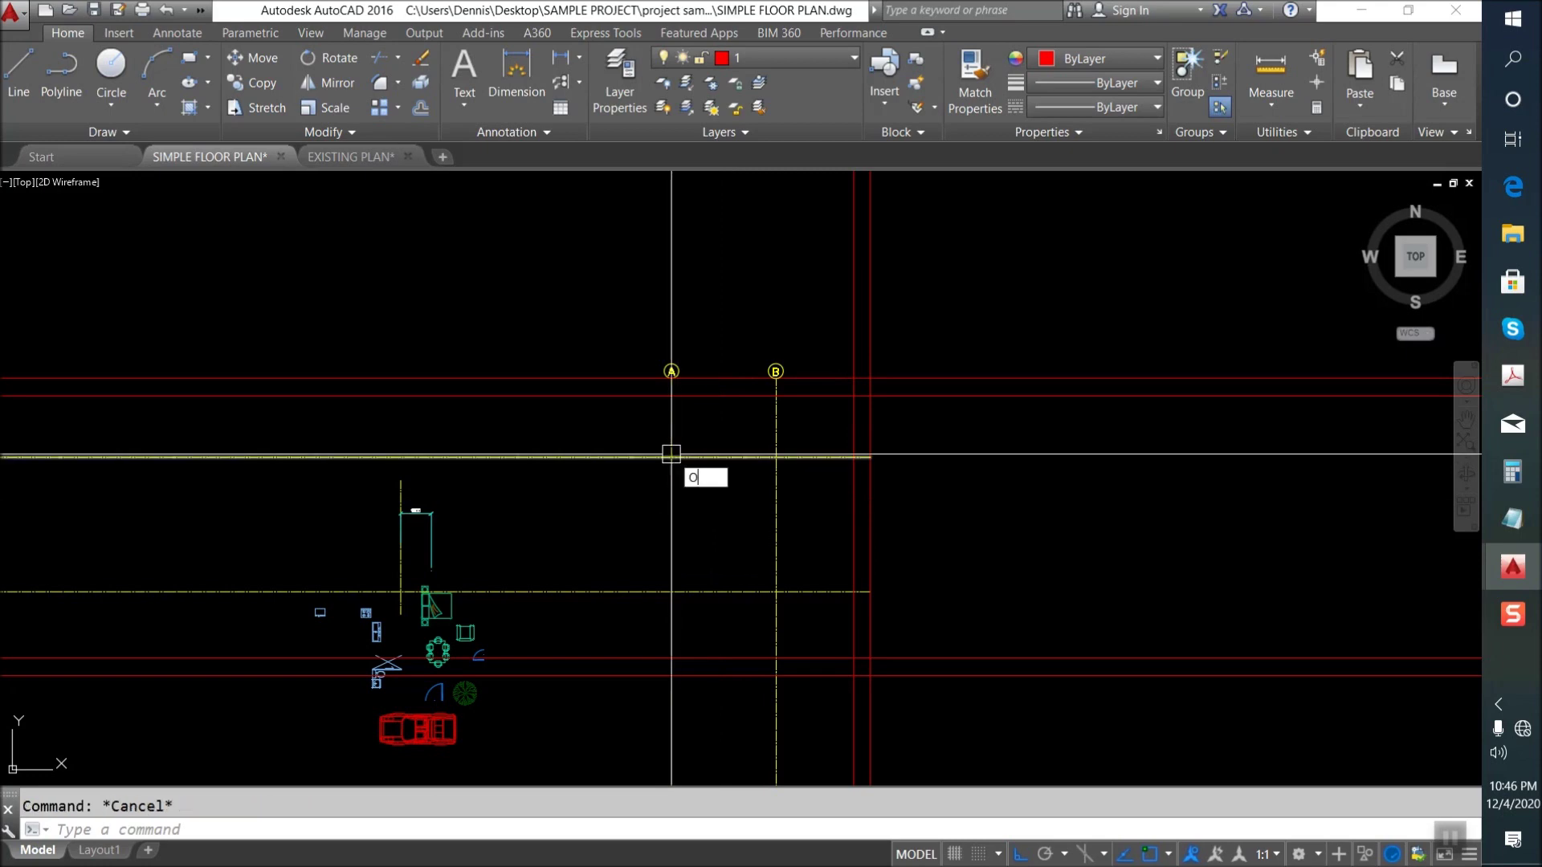
Offset axis A by 3000 and copy the A bubble onto the new grid line.
{"action": "key", "text": "Return"}
{"action": "type", "text": "30"}
{"action": "key", "text": "Return"}
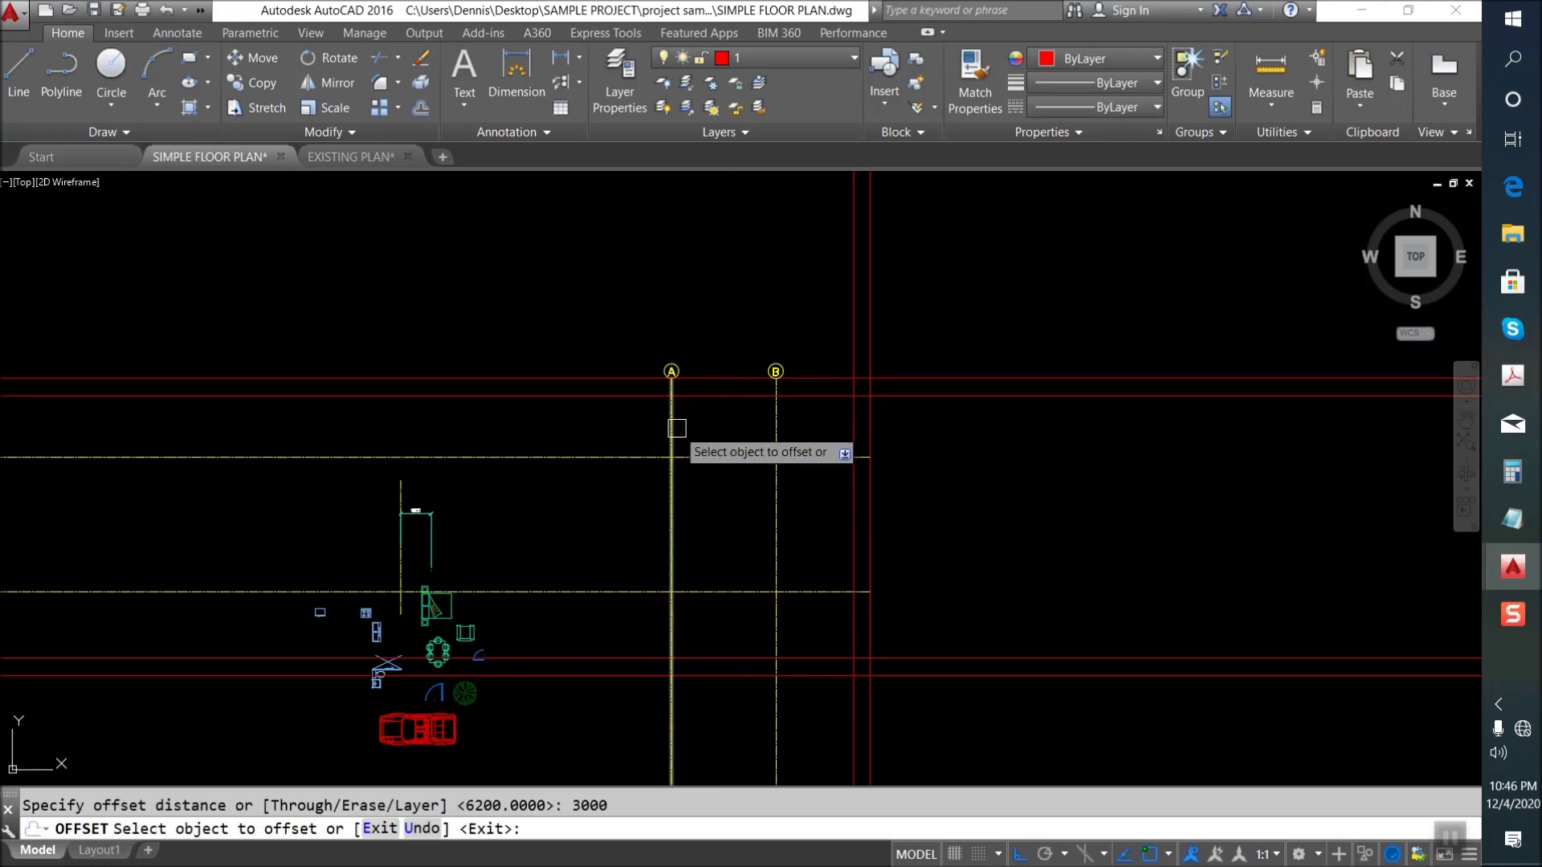
{"action": "scroll", "coordinate": [763, 402], "scroll_direction": "up", "scroll_amount": 2}
{"action": "scroll", "coordinate": [747, 386], "scroll_direction": "up", "scroll_amount": 2}
{"action": "key", "text": "Escape"}
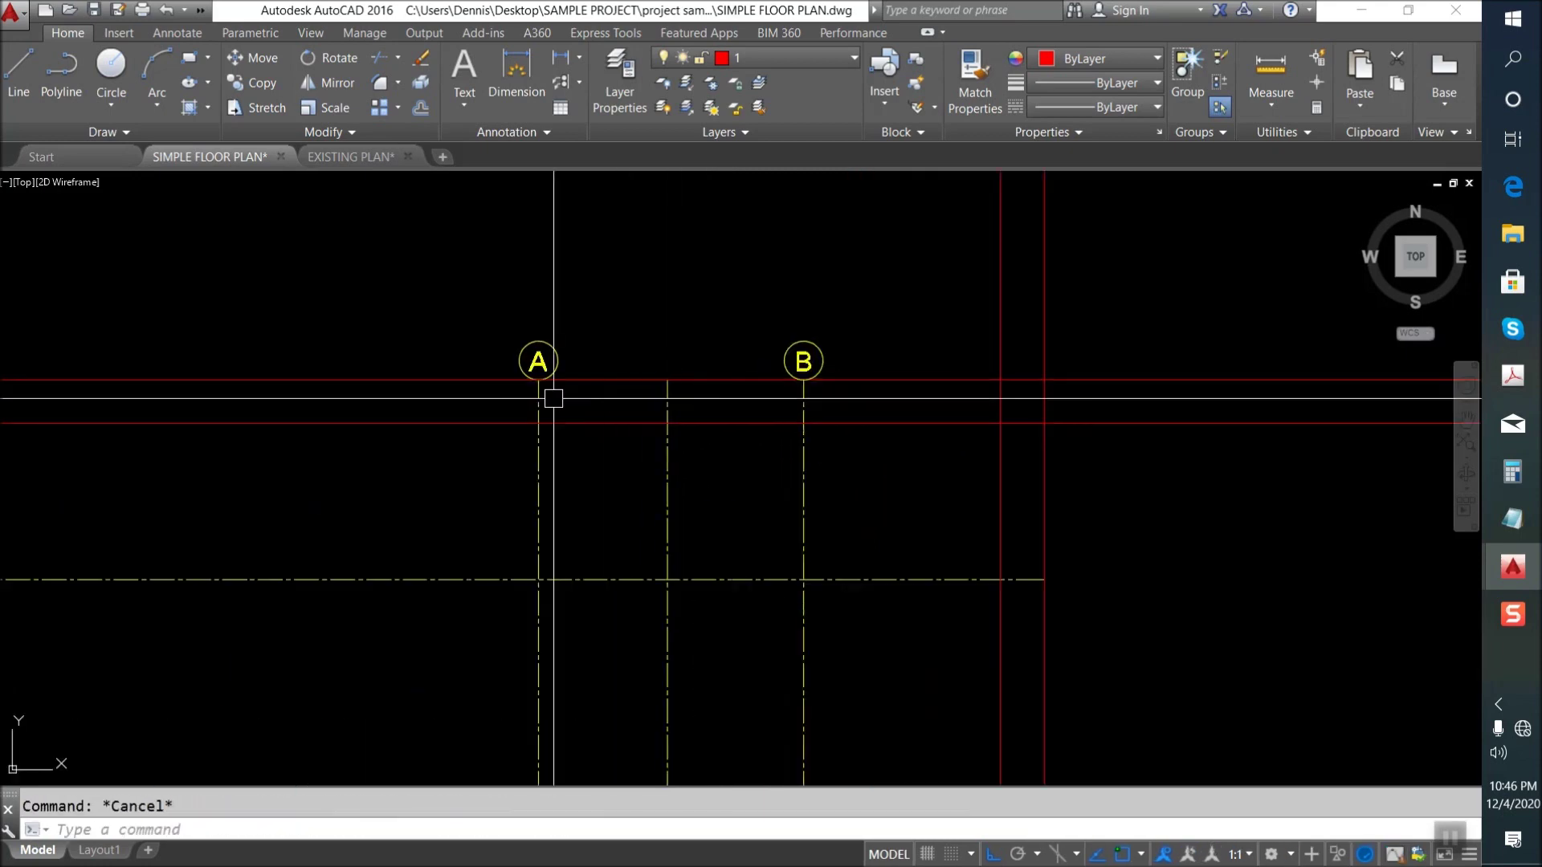
{"action": "left_click_drag", "start_coordinate": [486, 262], "coordinate": [561, 401]}
{"action": "key", "text": "Return"}
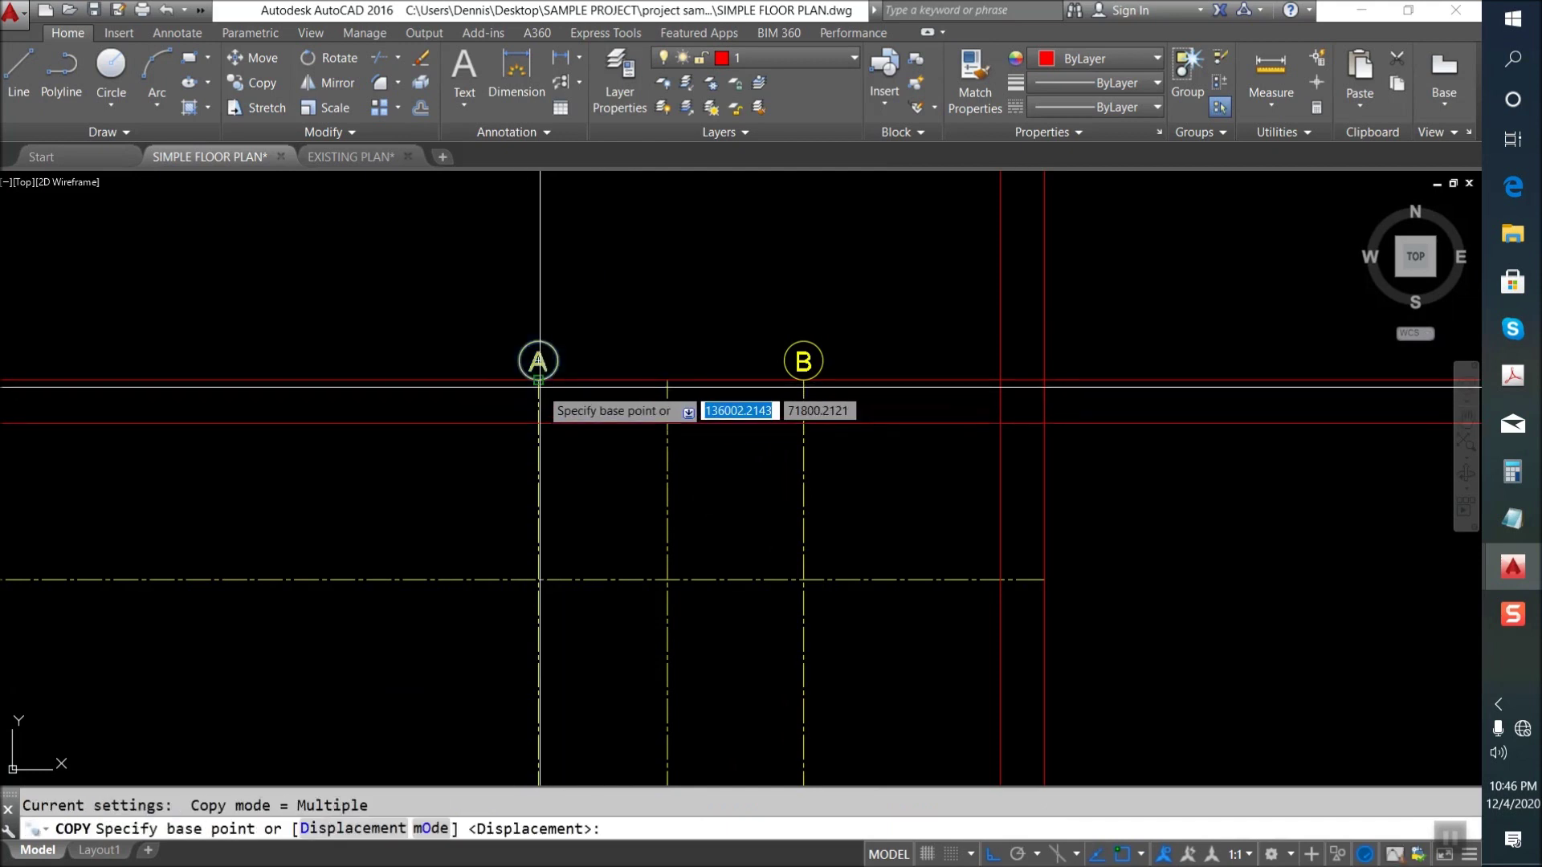
{"action": "left_click", "coordinate": [538, 381]}
{"action": "left_click", "coordinate": [667, 380]}
{"action": "key", "text": "Escape"}
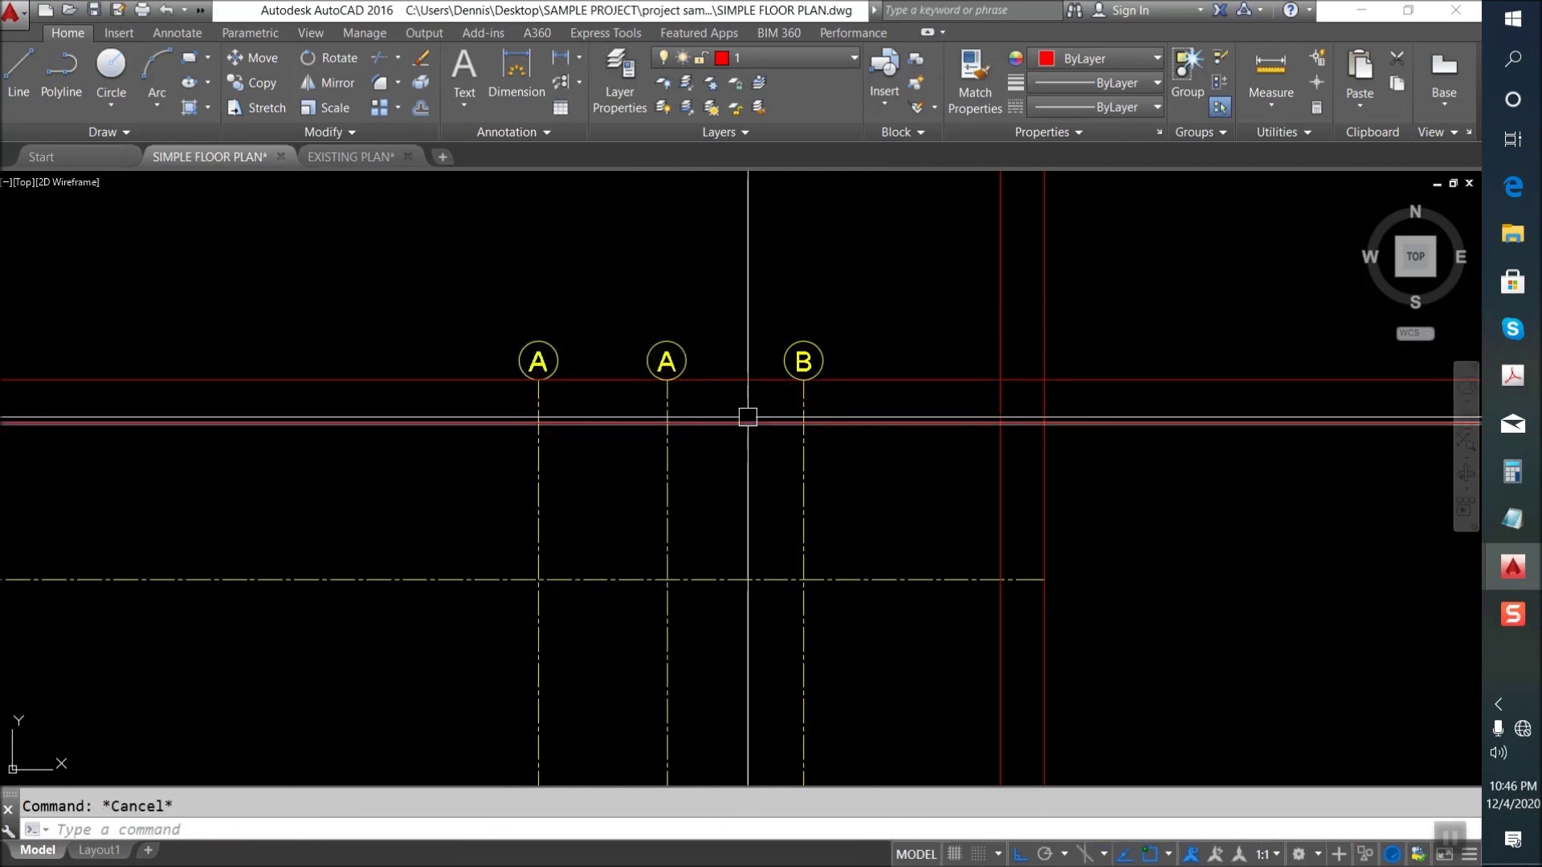
{"action": "type", "text": "O"}
Offset a horizontal grid line 2500 downward.
{"action": "key", "text": "Return"}
{"action": "type", "text": "25"}
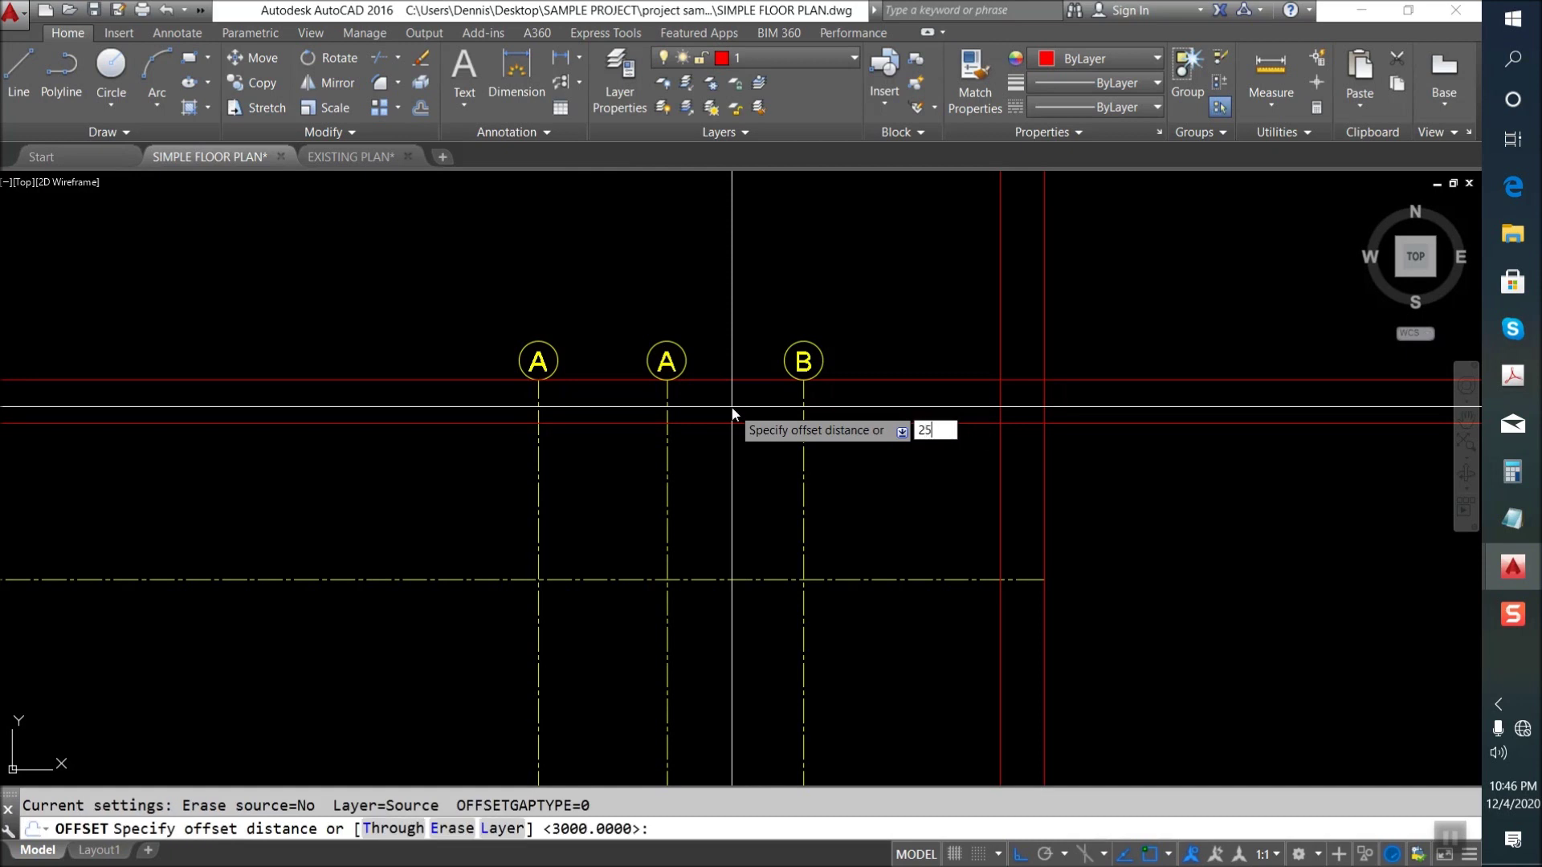
{"action": "key", "text": "Return"}
{"action": "scroll", "coordinate": [726, 432], "scroll_direction": "down", "scroll_amount": 2}
{"action": "left_click", "coordinate": [842, 524]}
{"action": "left_click", "coordinate": [825, 585]}
{"action": "middle_click_drag", "start_coordinate": [778, 558], "coordinate": [661, 415]}
{"action": "key", "text": "Return"}
{"action": "type", "text": "CO"}
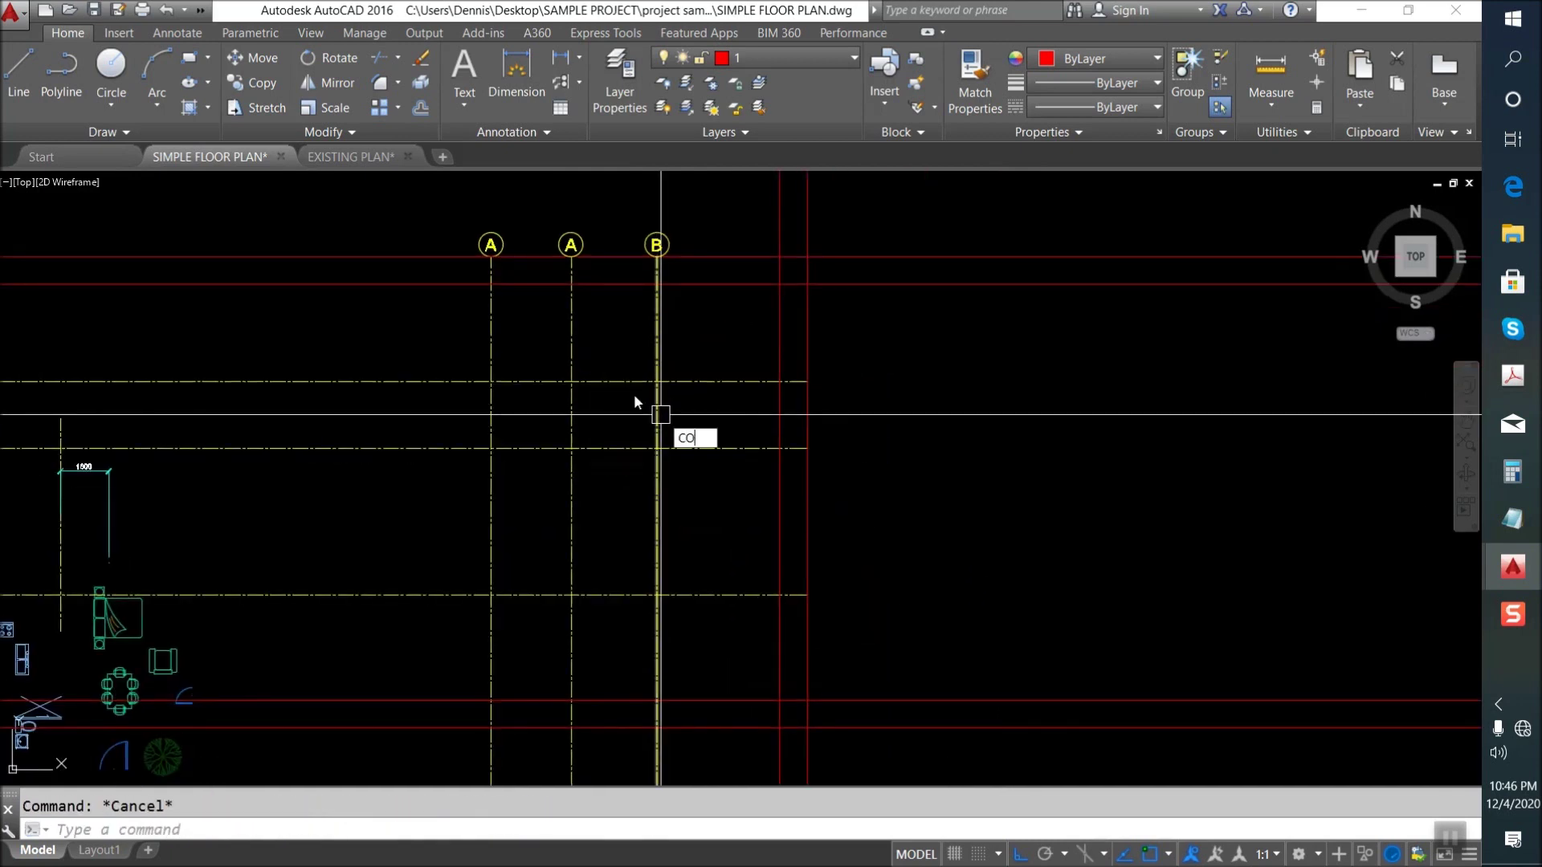
Copy bubble B beside the new horizontal grid line.
{"action": "key", "text": "Return"}
{"action": "left_click", "coordinate": [612, 189]}
{"action": "left_click", "coordinate": [682, 289]}
{"action": "key", "text": "Return"}
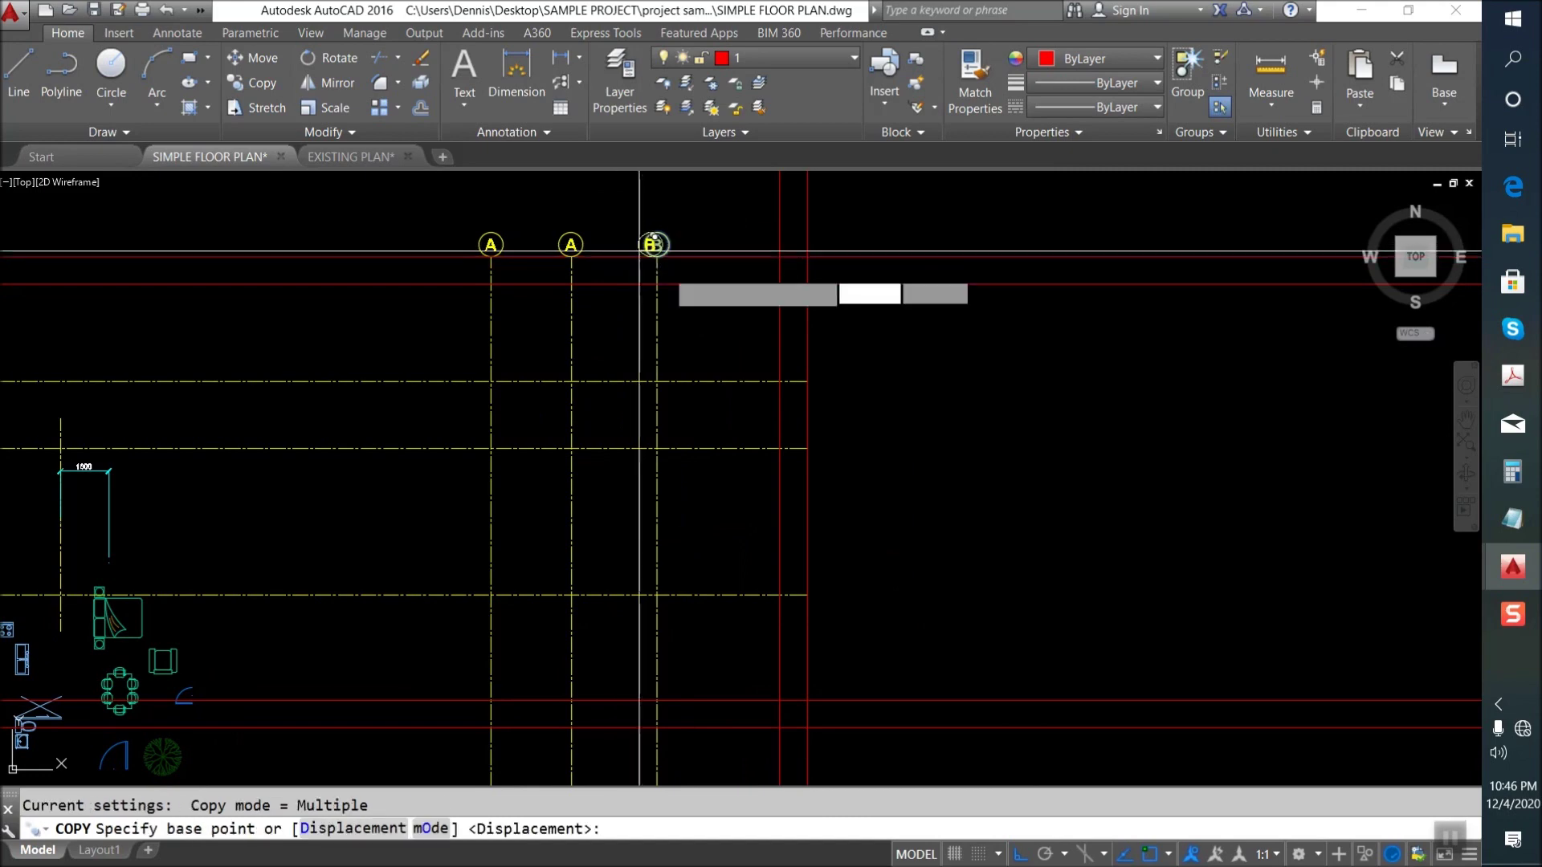
{"action": "left_click", "coordinate": [643, 248]}
{"action": "scroll", "coordinate": [857, 369], "scroll_direction": "up", "scroll_amount": 2}
{"action": "left_click", "coordinate": [772, 381]}
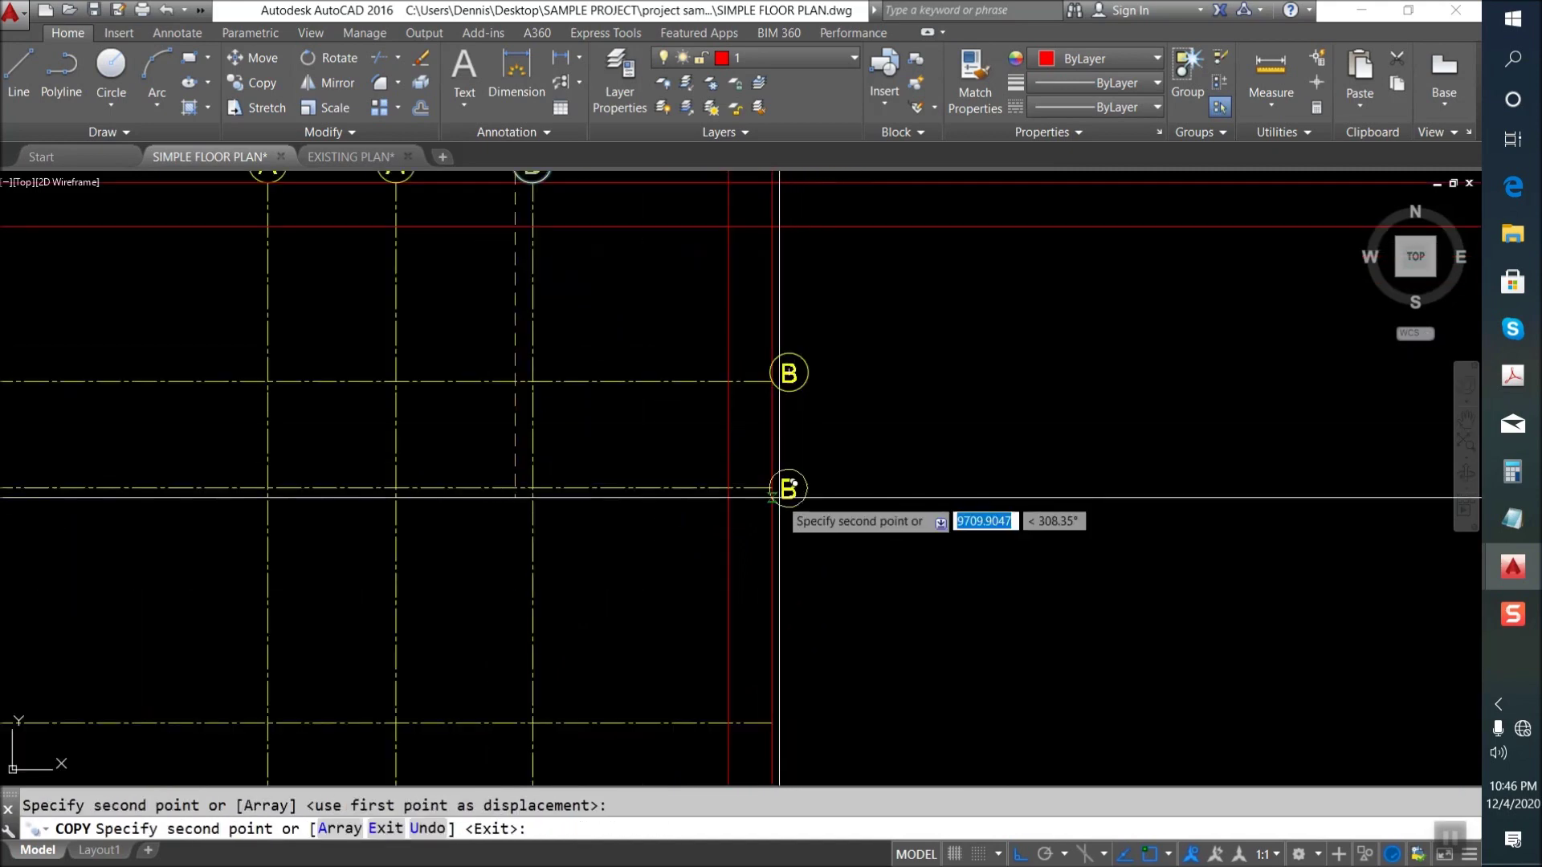
{"action": "key", "text": "Return"}
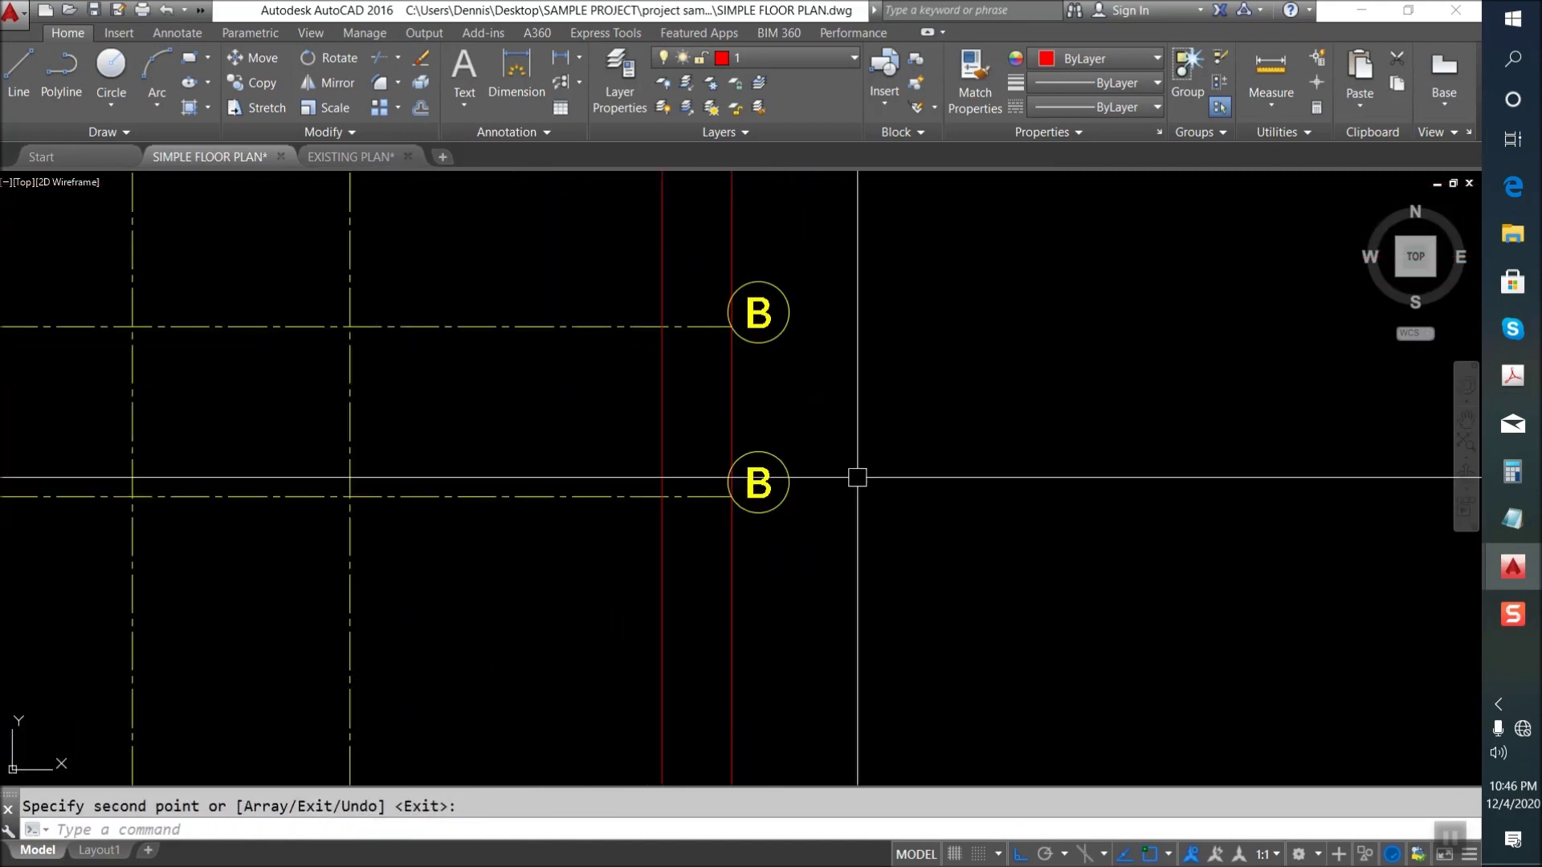
{"action": "key", "text": "Escape"}
Move the lower B bubble onto the end of its grid line.
{"action": "type", "text": "m"}
{"action": "key", "text": "Return"}
{"action": "scroll", "coordinate": [859, 473], "scroll_direction": "up", "scroll_amount": 4}
{"action": "left_click_drag", "start_coordinate": [788, 534], "coordinate": [689, 474]}
{"action": "key", "text": "Return"}
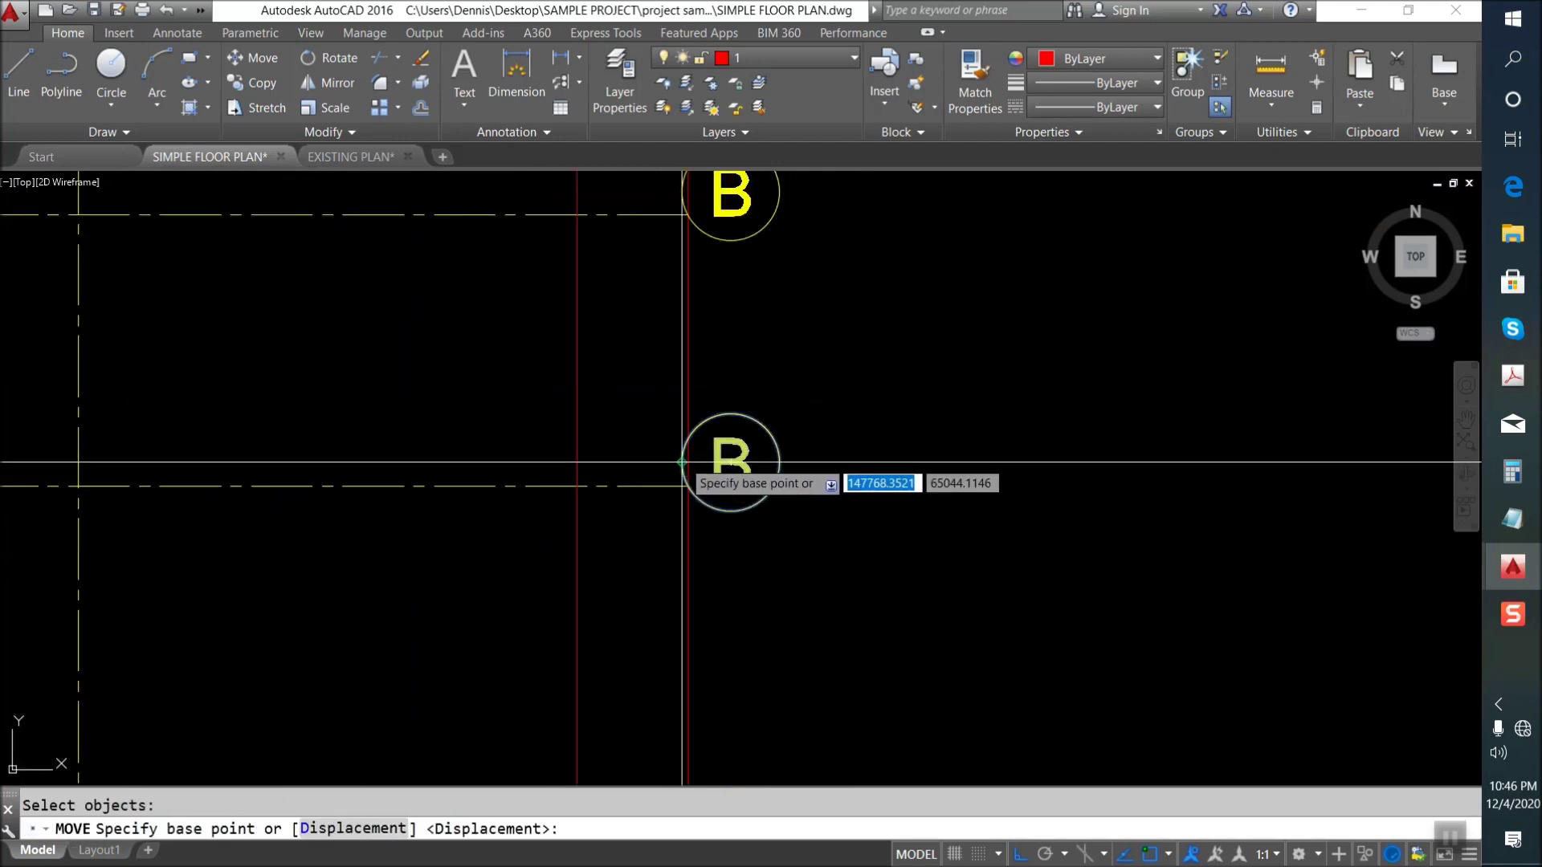
{"action": "left_click", "coordinate": [690, 464]}
{"action": "left_click", "coordinate": [689, 486]}
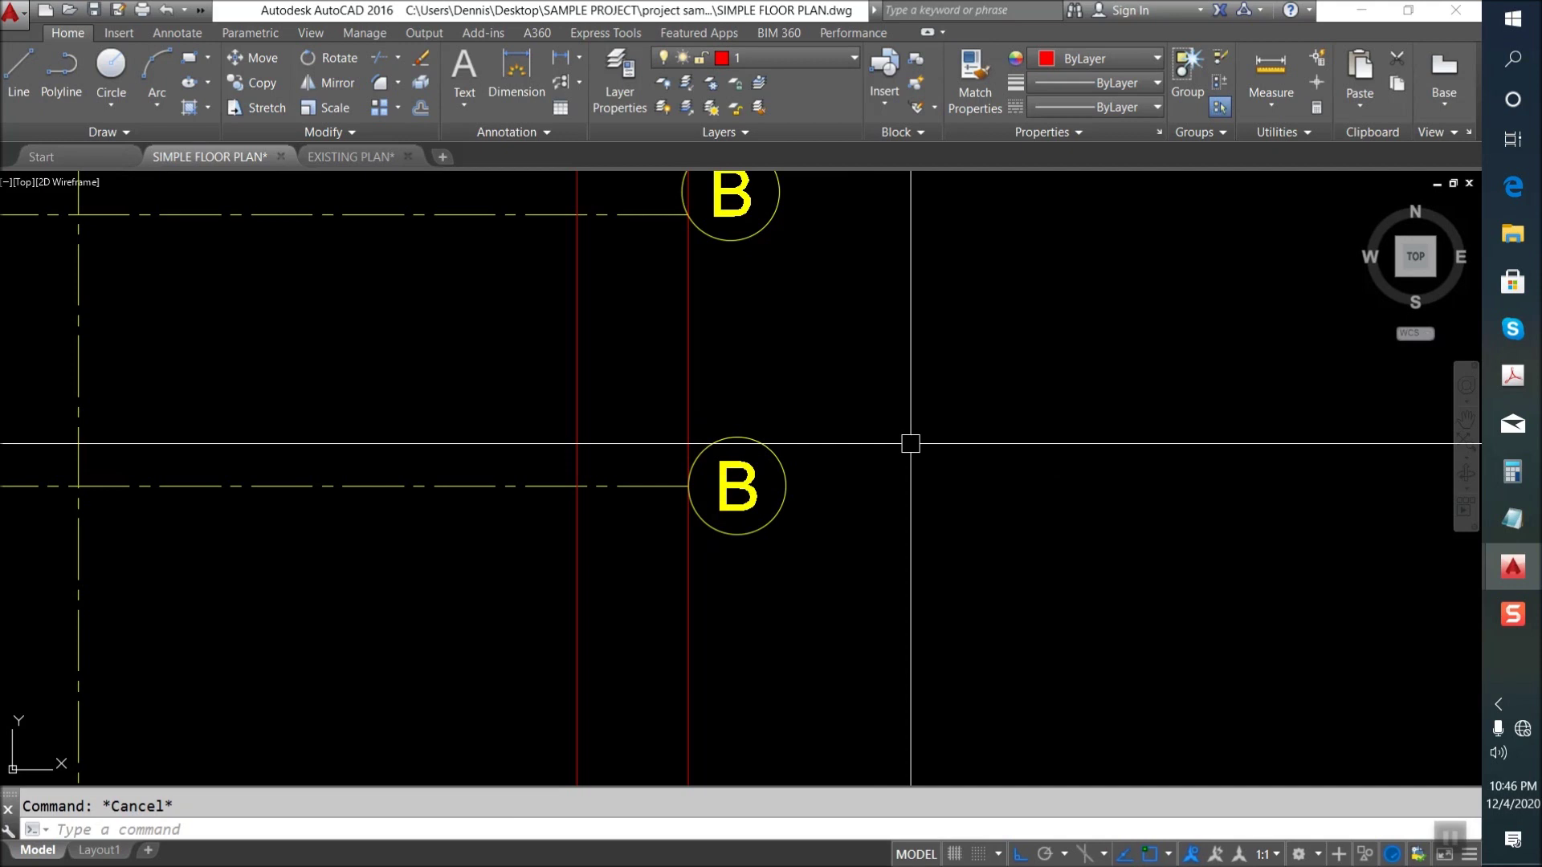
{"action": "scroll", "coordinate": [842, 374], "scroll_direction": "down", "scroll_amount": 2}
{"action": "type", "text": "o"}
{"action": "key", "text": "Return"}
Enter a 1500 offset distance, then cancel the pending offset.
{"action": "type", "text": "15"}
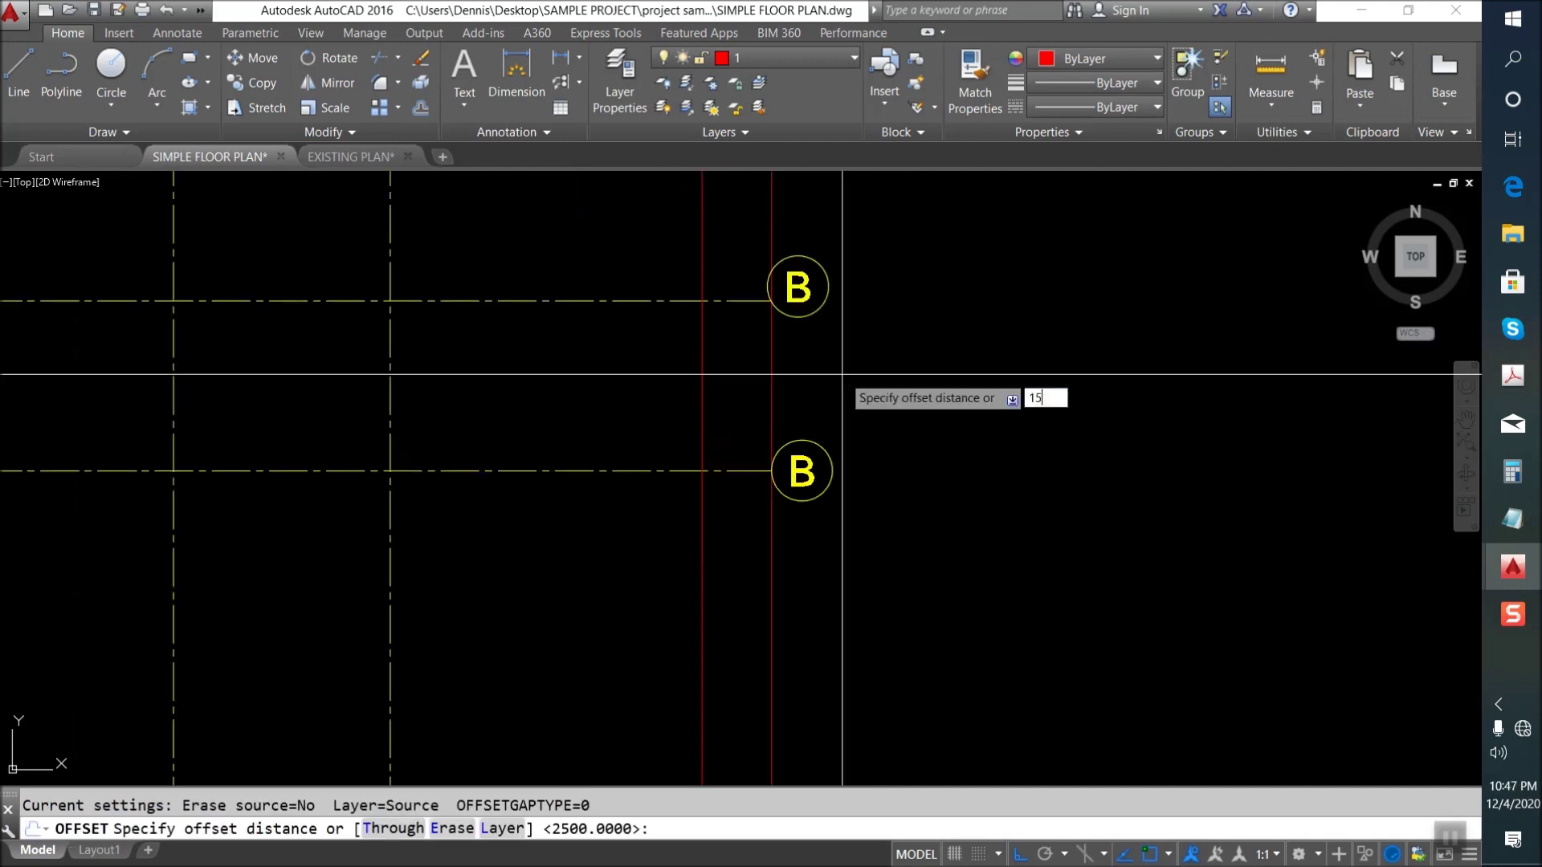
{"action": "key", "text": "Return"}
{"action": "scroll", "coordinate": [647, 523], "scroll_direction": "down", "scroll_amount": 5}
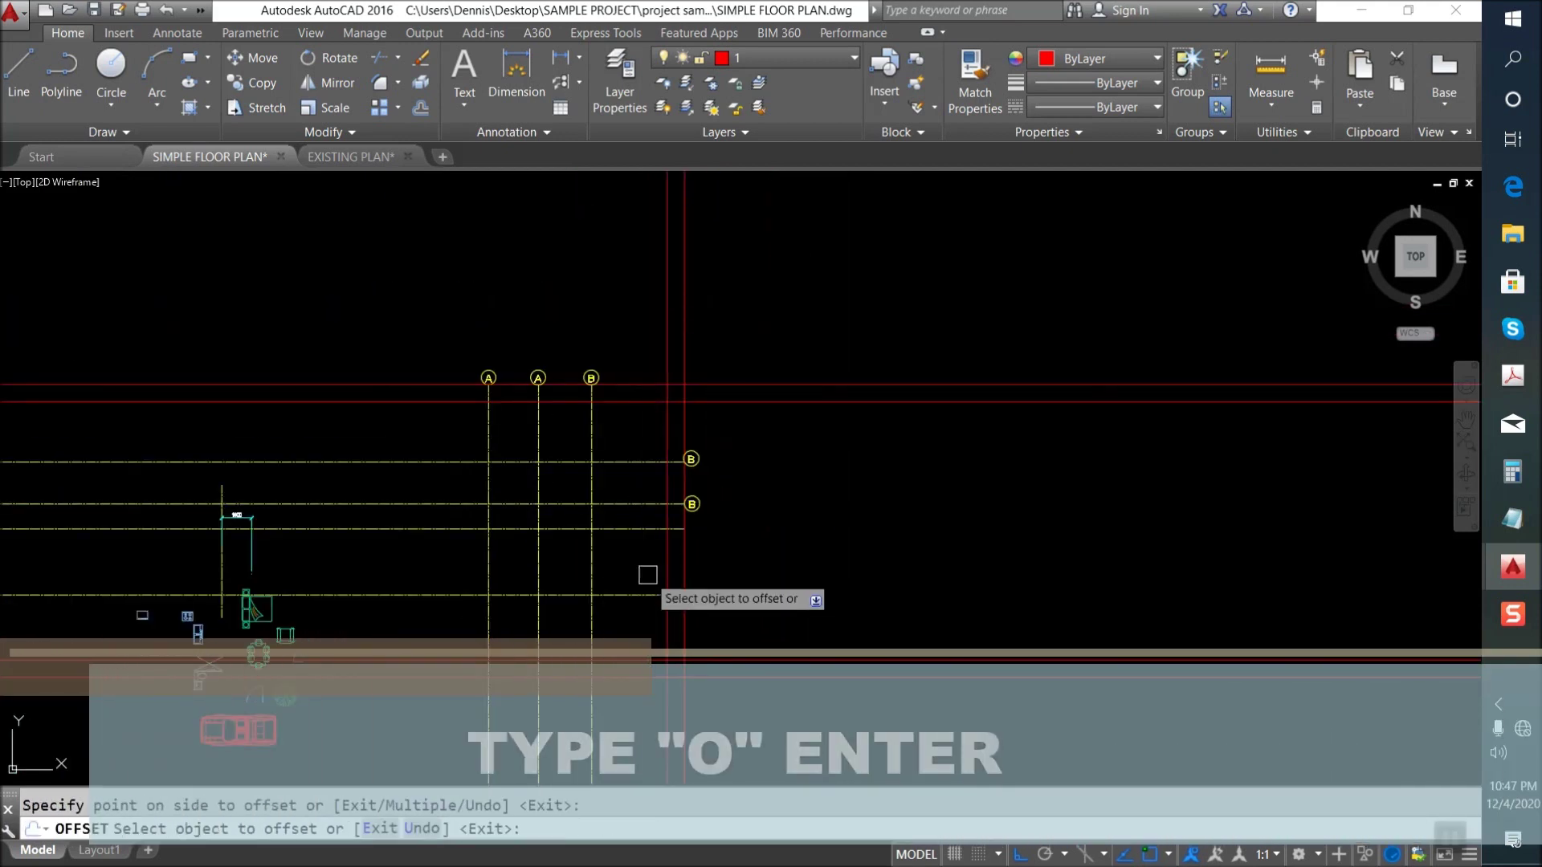
{"action": "scroll", "coordinate": [645, 563], "scroll_direction": "up", "scroll_amount": 2}
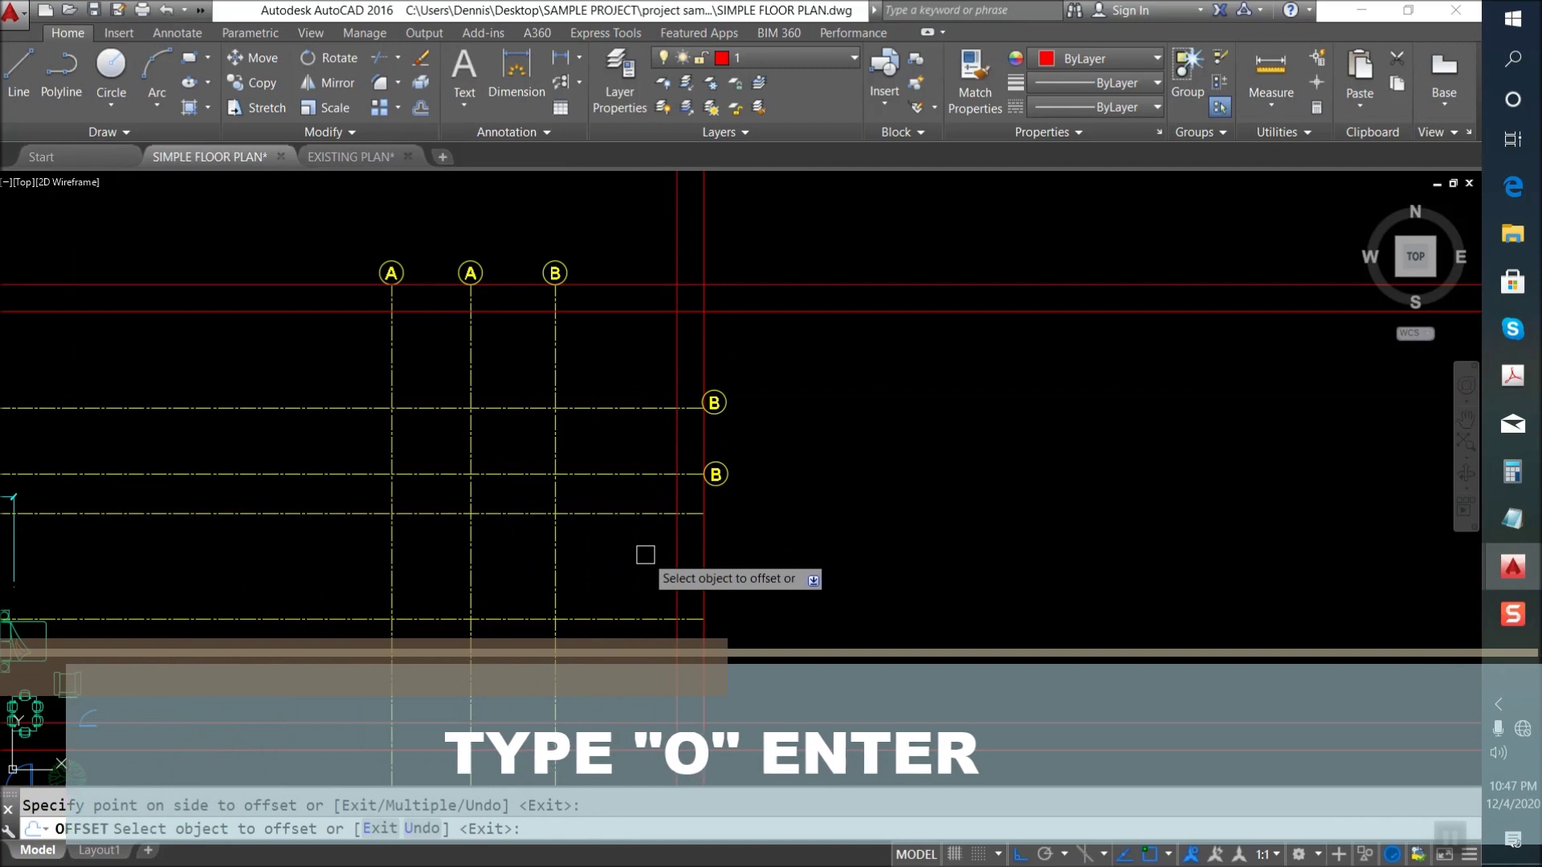
{"action": "key", "text": "Escape"}
Copy the lower B grid bubble to the end of the bottom horizontal line.
{"action": "type", "text": "co"}
{"action": "key", "text": "Return"}
{"action": "scroll", "coordinate": [691, 498], "scroll_direction": "up", "scroll_amount": 4}
{"action": "left_click", "coordinate": [603, 334]}
{"action": "left_click", "coordinate": [835, 514]}
{"action": "key", "text": "Return"}
{"action": "left_click", "coordinate": [706, 440]}
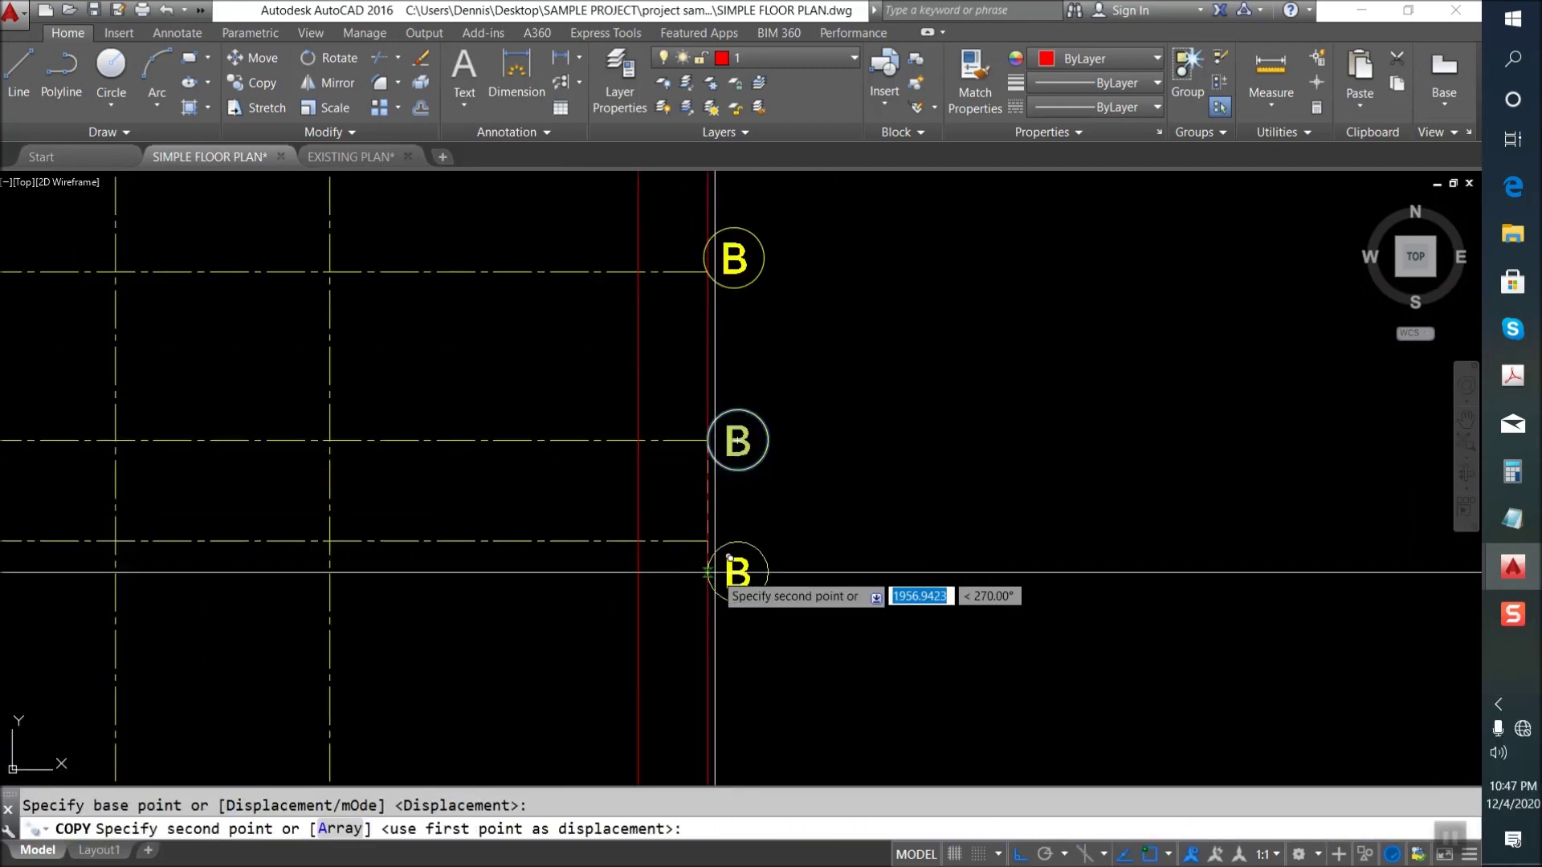
{"action": "left_click", "coordinate": [708, 540]}
{"action": "scroll", "coordinate": [852, 441], "scroll_direction": "down", "scroll_amount": 4}
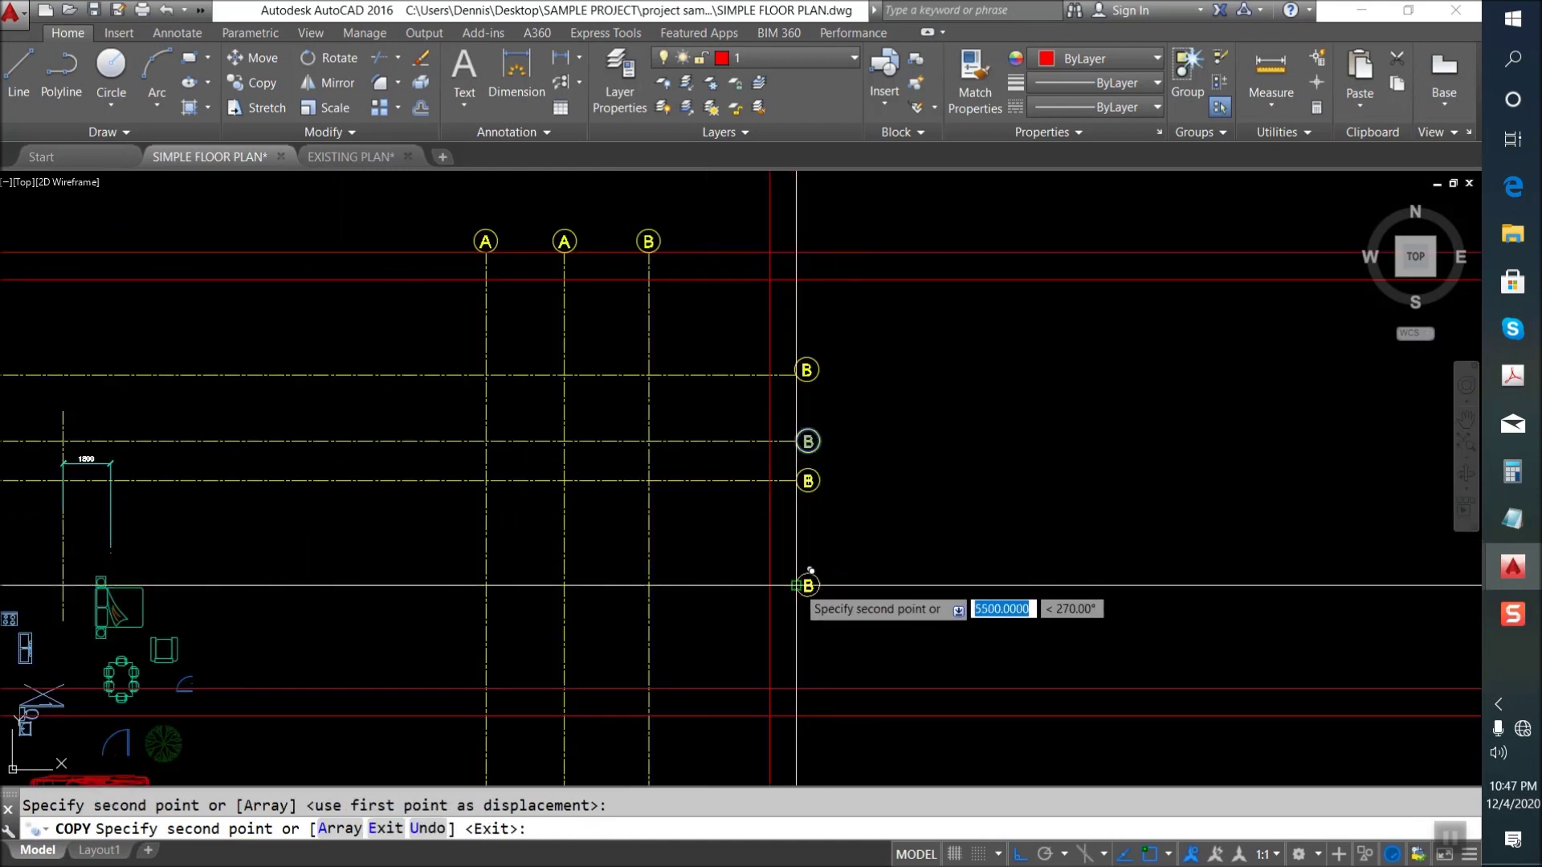
{"action": "key", "text": "Escape"}
Relabel the second and third vertical grid bubbles as B and C.
{"action": "scroll", "coordinate": [607, 301], "scroll_direction": "up", "scroll_amount": 1}
{"action": "scroll", "coordinate": [599, 251], "scroll_direction": "up", "scroll_amount": 1}
{"action": "scroll", "coordinate": [547, 232], "scroll_direction": "up", "scroll_amount": 2}
{"action": "scroll", "coordinate": [548, 231], "scroll_direction": "up", "scroll_amount": 1}
{"action": "double_click", "coordinate": [548, 231]}
{"action": "type", "text": "B"}
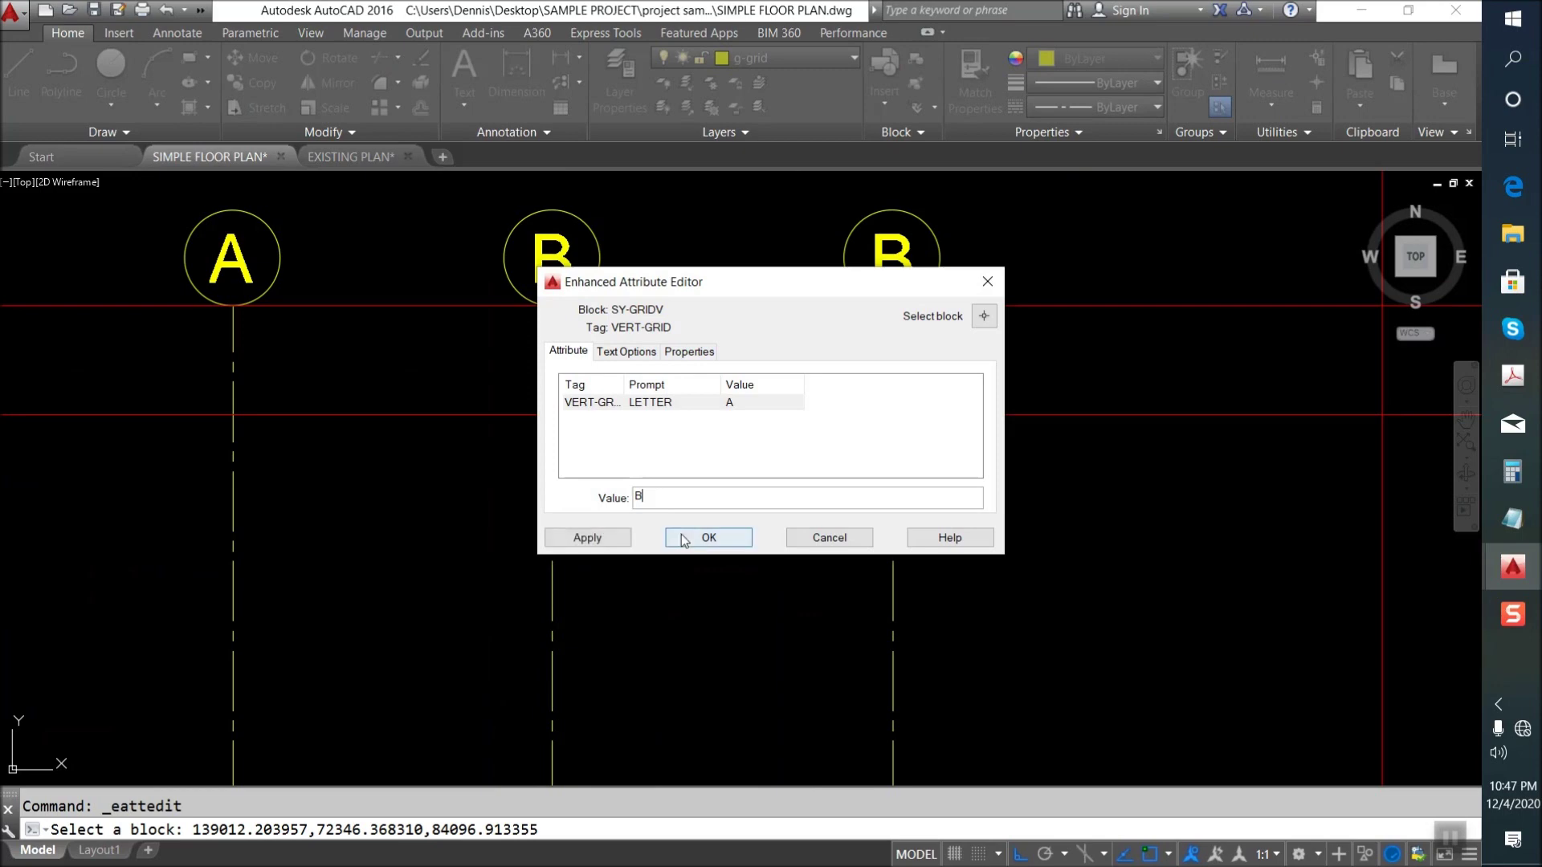
{"action": "left_click", "coordinate": [711, 534]}
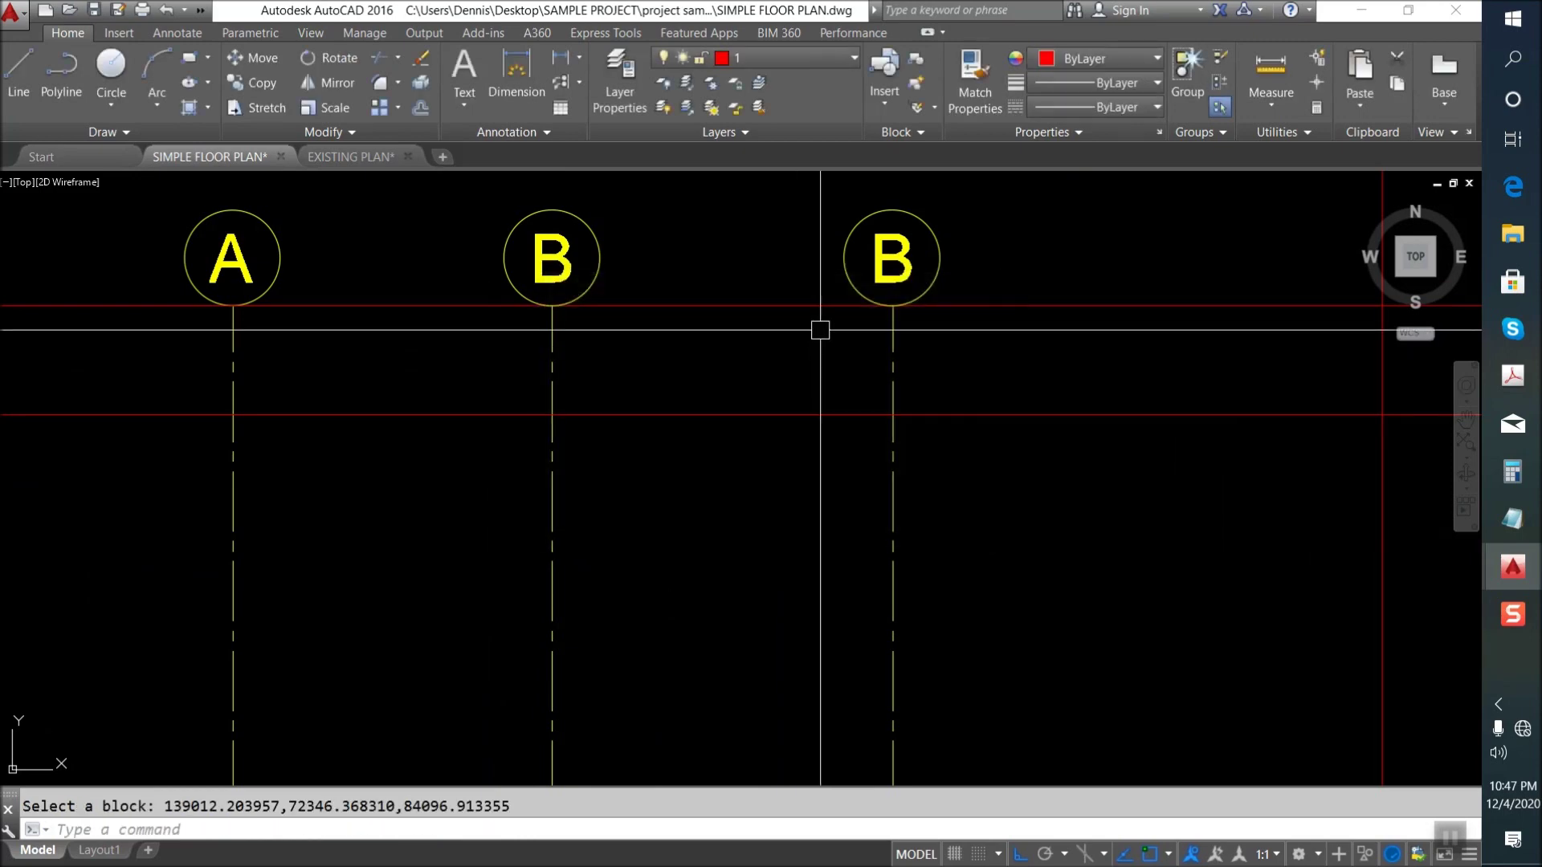
{"action": "double_click", "coordinate": [891, 255]}
{"action": "type", "text": "C"}
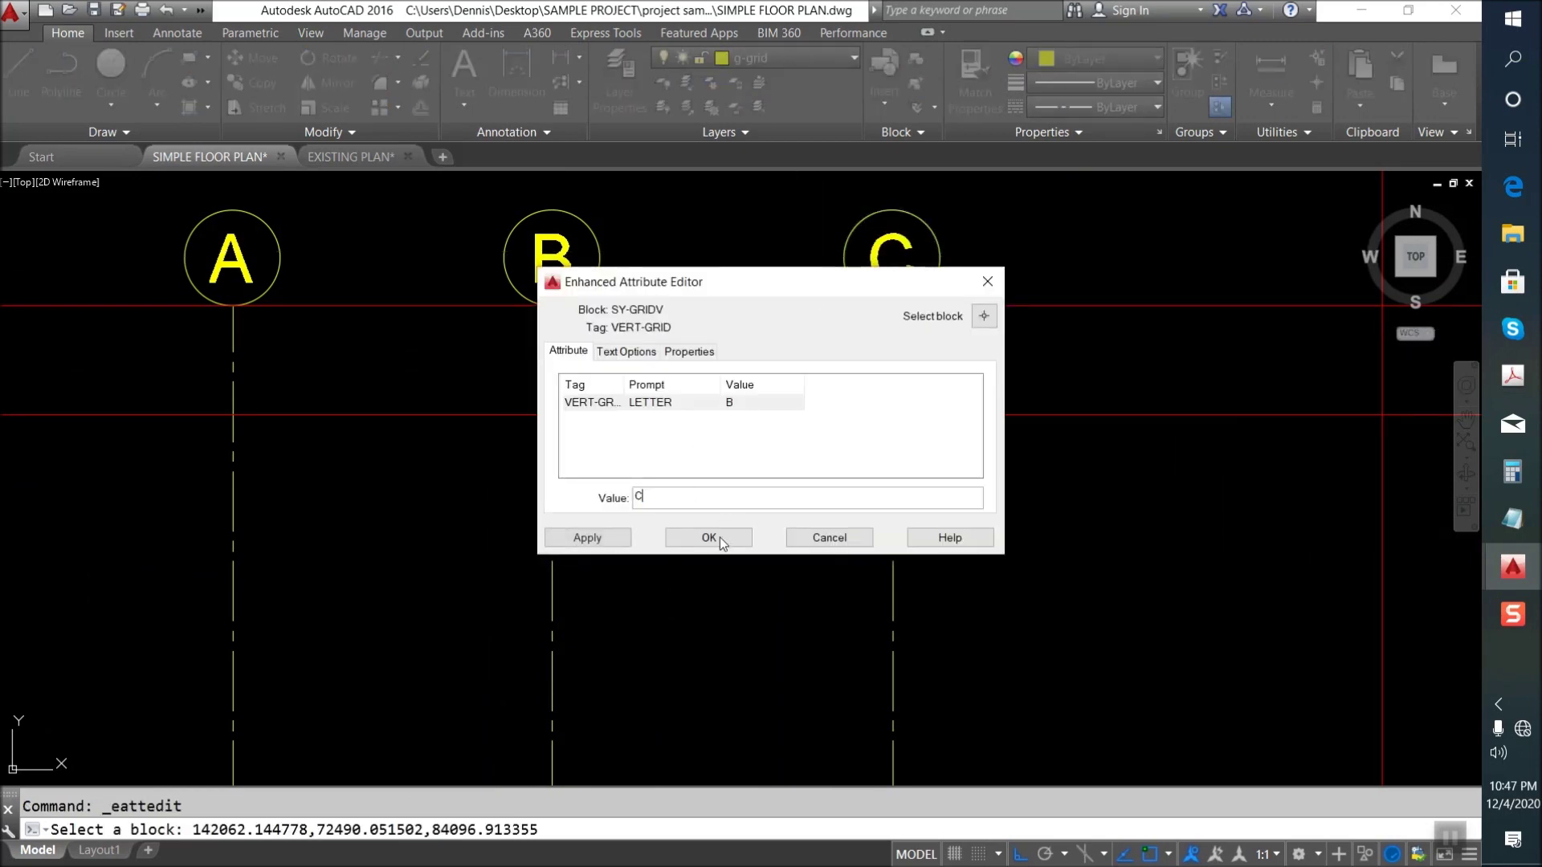
{"action": "left_click", "coordinate": [719, 538]}
Move the upper B bubble into place among the horizontal grid bubbles.
{"action": "scroll", "coordinate": [723, 398], "scroll_direction": "down", "scroll_amount": 4}
{"action": "middle_click_drag", "start_coordinate": [1015, 540], "coordinate": [988, 437]}
{"action": "scroll", "coordinate": [1015, 438], "scroll_direction": "up", "scroll_amount": 2}
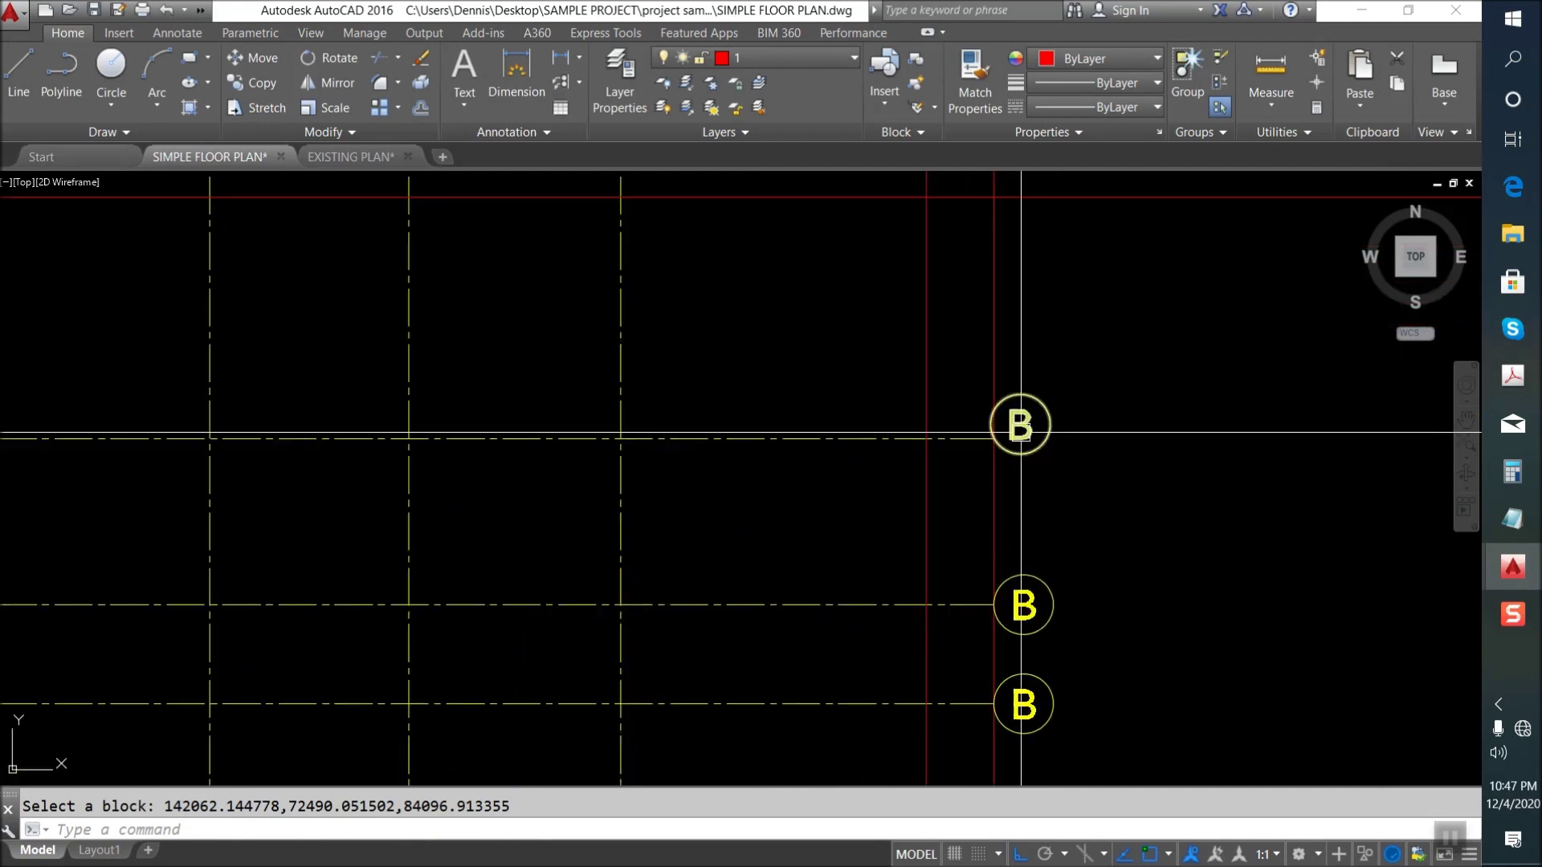
{"action": "type", "text": "m"}
{"action": "key", "text": "Return"}
{"action": "left_click", "coordinate": [1014, 427]}
{"action": "key", "text": "Return"}
{"action": "left_click", "coordinate": [990, 424]}
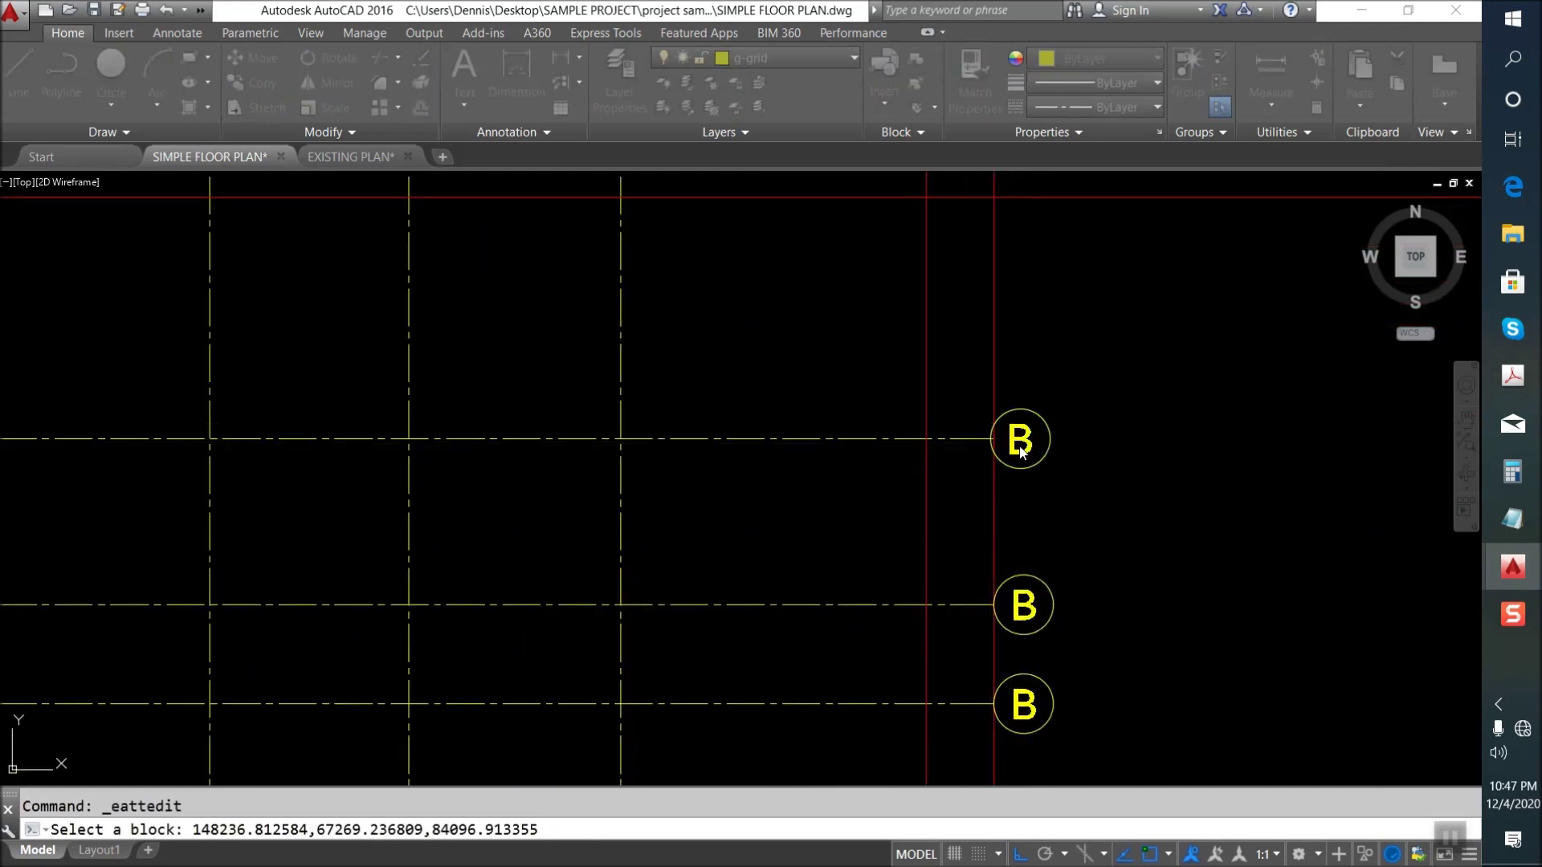
Label the top two horizontal grid bubbles 1 and 2.
{"action": "double_click", "coordinate": [1018, 440]}
{"action": "type", "text": "1"}
{"action": "left_click", "coordinate": [752, 535]}
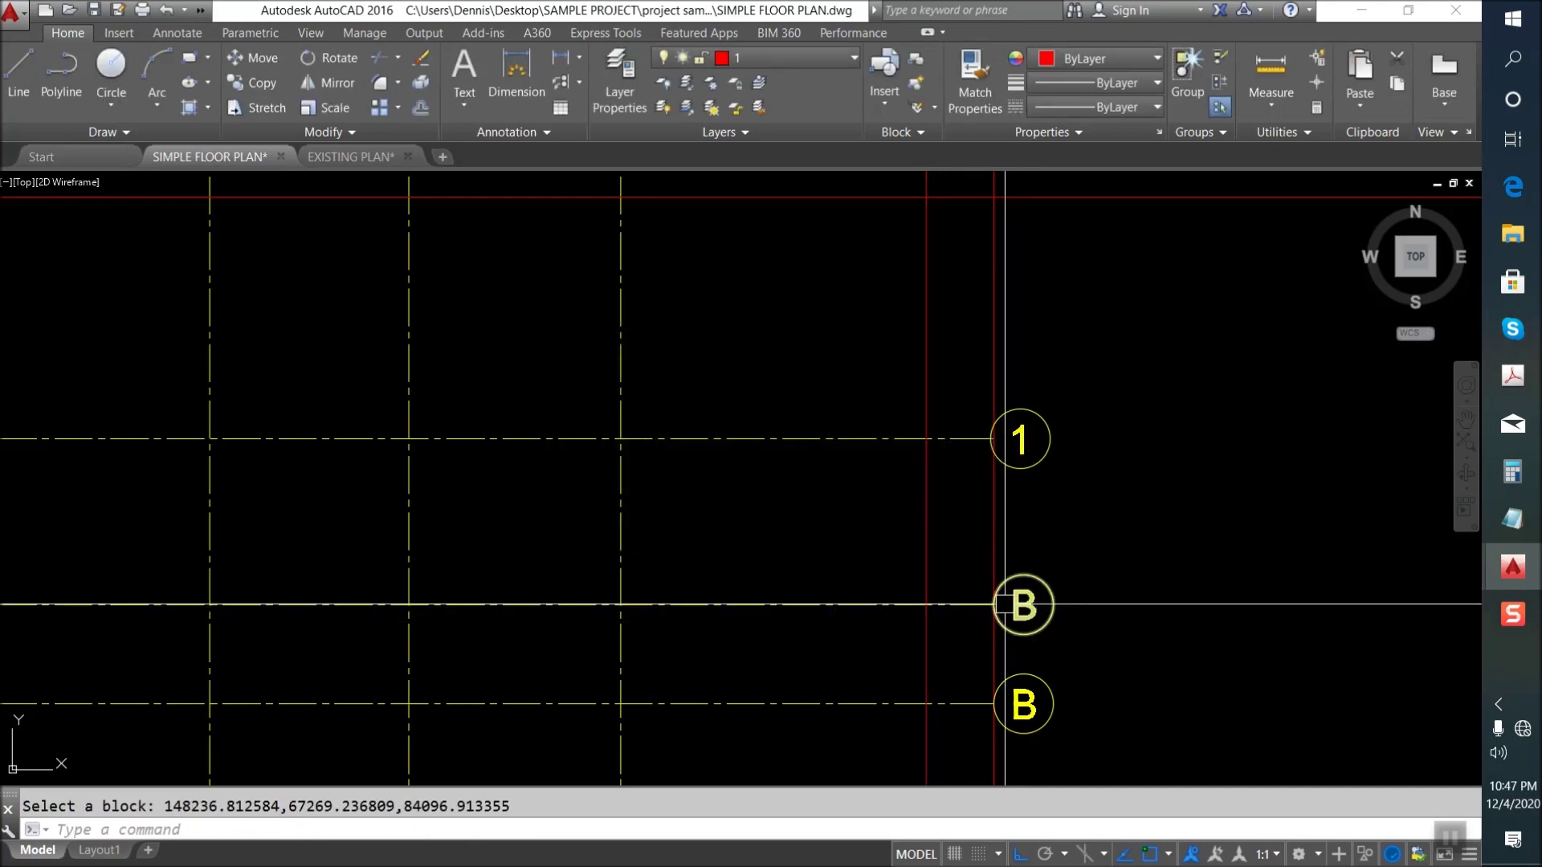
{"action": "double_click", "coordinate": [1031, 617]}
{"action": "type", "text": "2"}
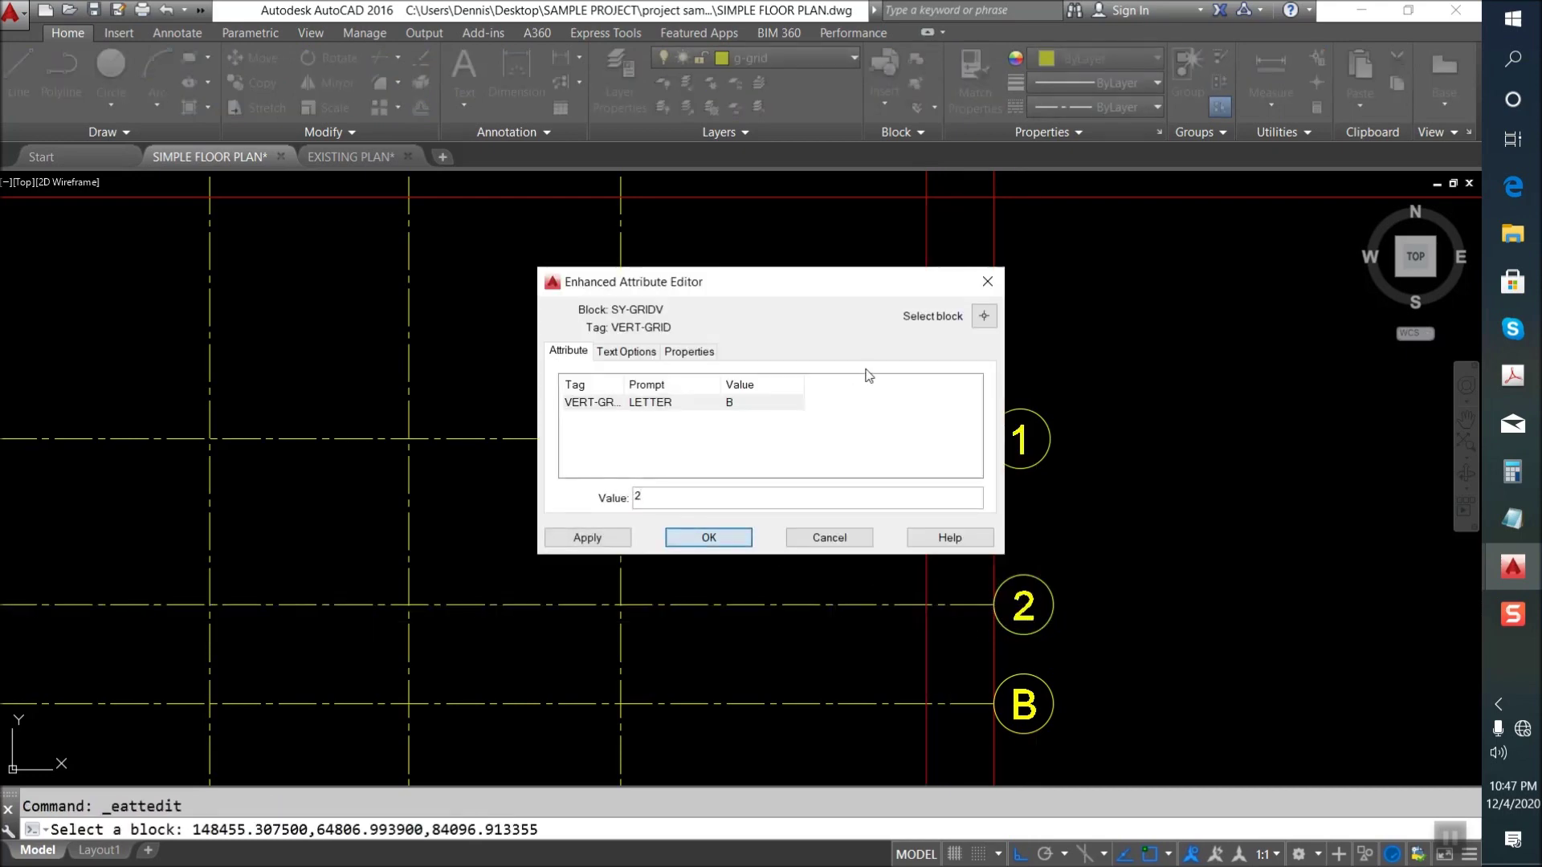
{"action": "left_click", "coordinate": [731, 537]}
Label the third and bottom horizontal grid bubbles 3 and 4.
{"action": "scroll", "coordinate": [795, 498], "scroll_direction": "down", "scroll_amount": 4}
{"action": "scroll", "coordinate": [884, 592], "scroll_direction": "up", "scroll_amount": 4}
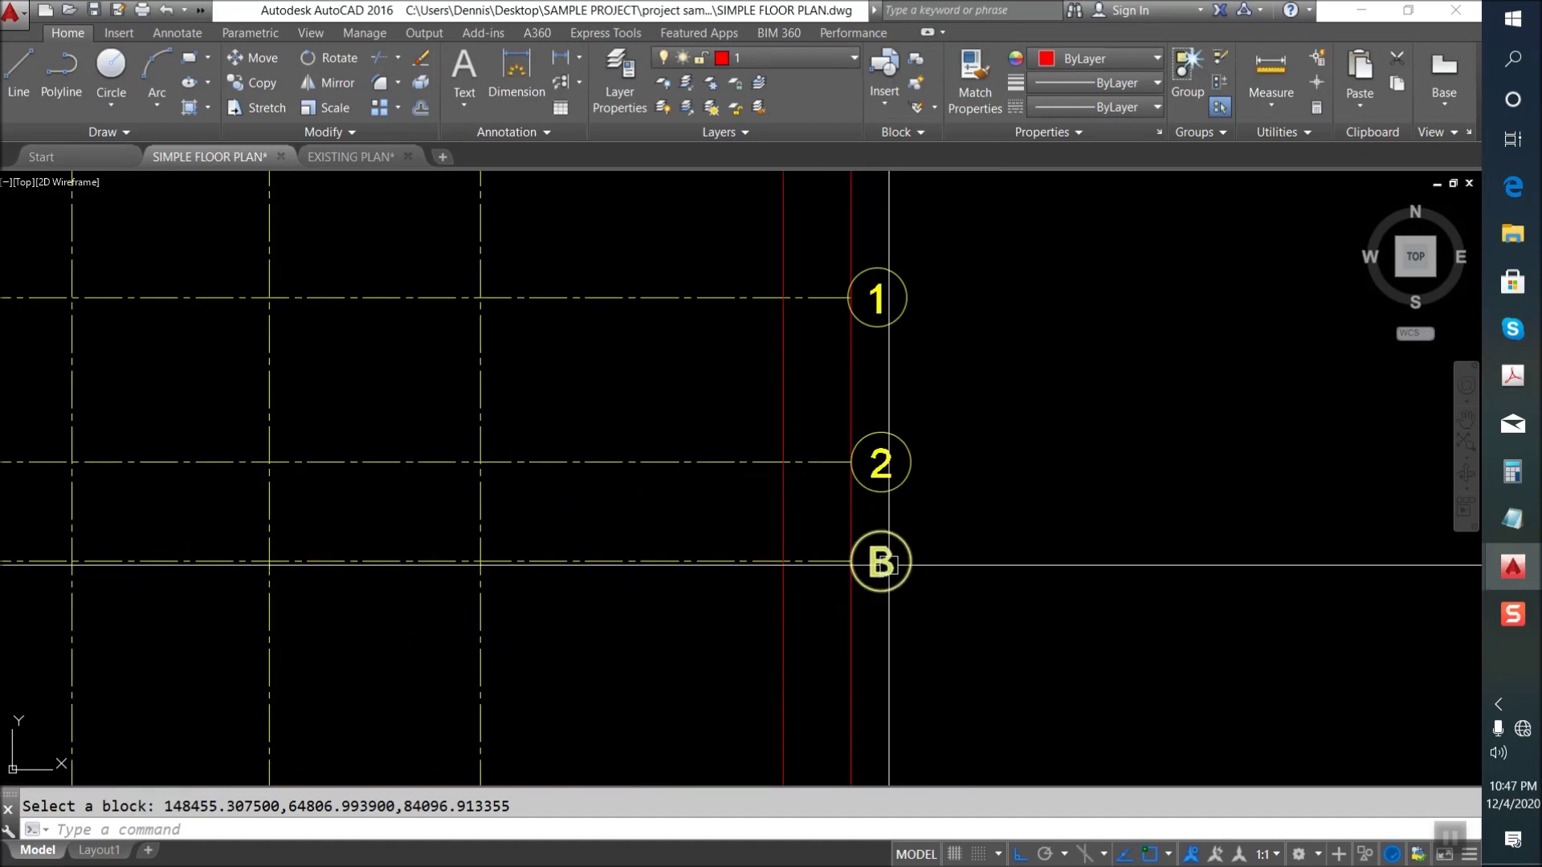
{"action": "double_click", "coordinate": [861, 573]}
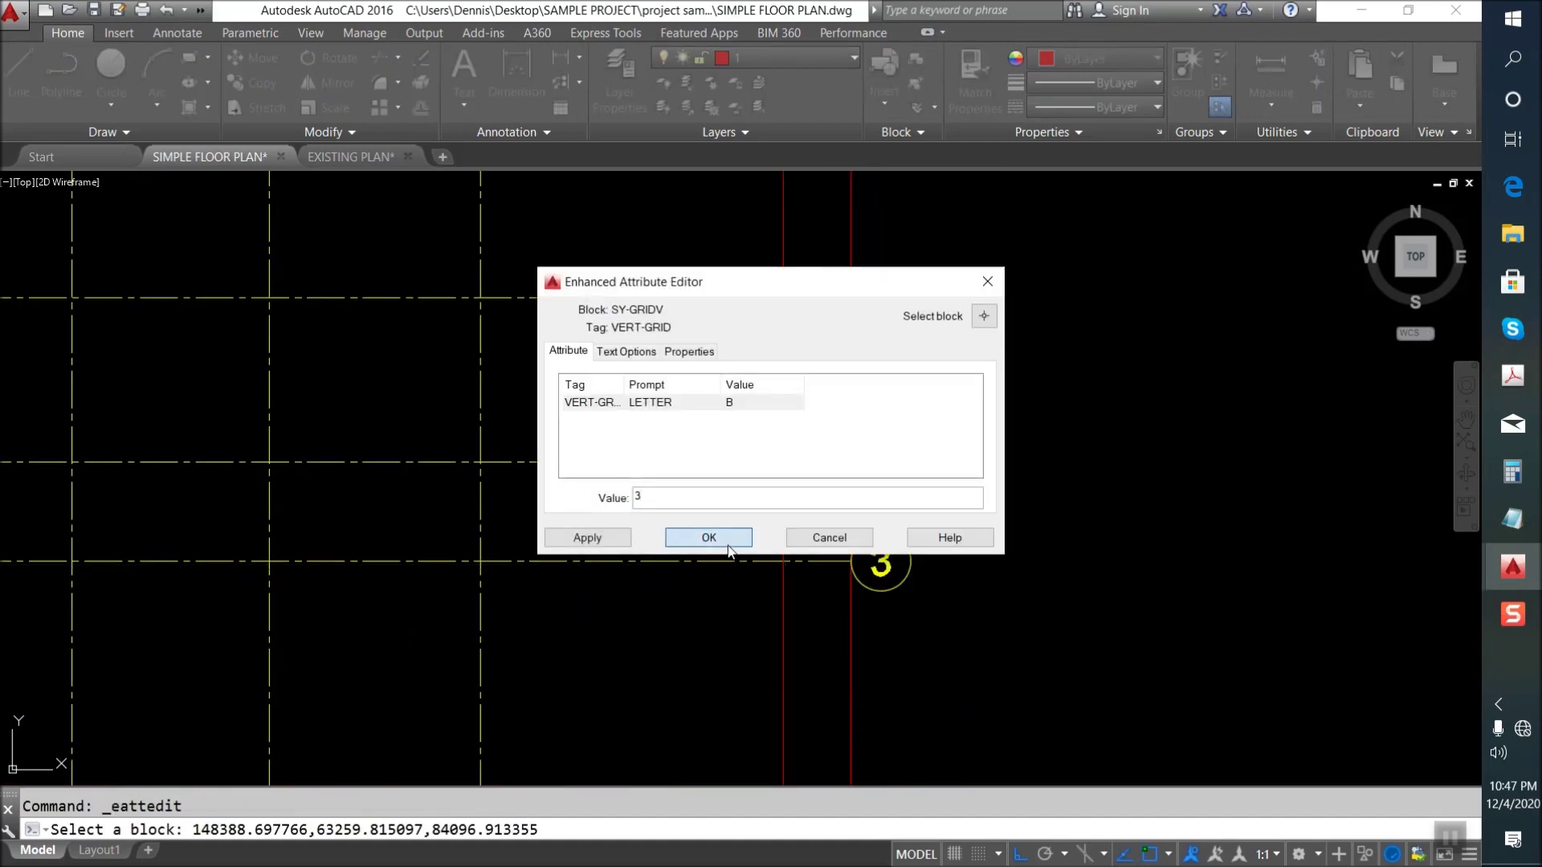
{"action": "left_click", "coordinate": [730, 550]}
{"action": "scroll", "coordinate": [801, 437], "scroll_direction": "down", "scroll_amount": 2}
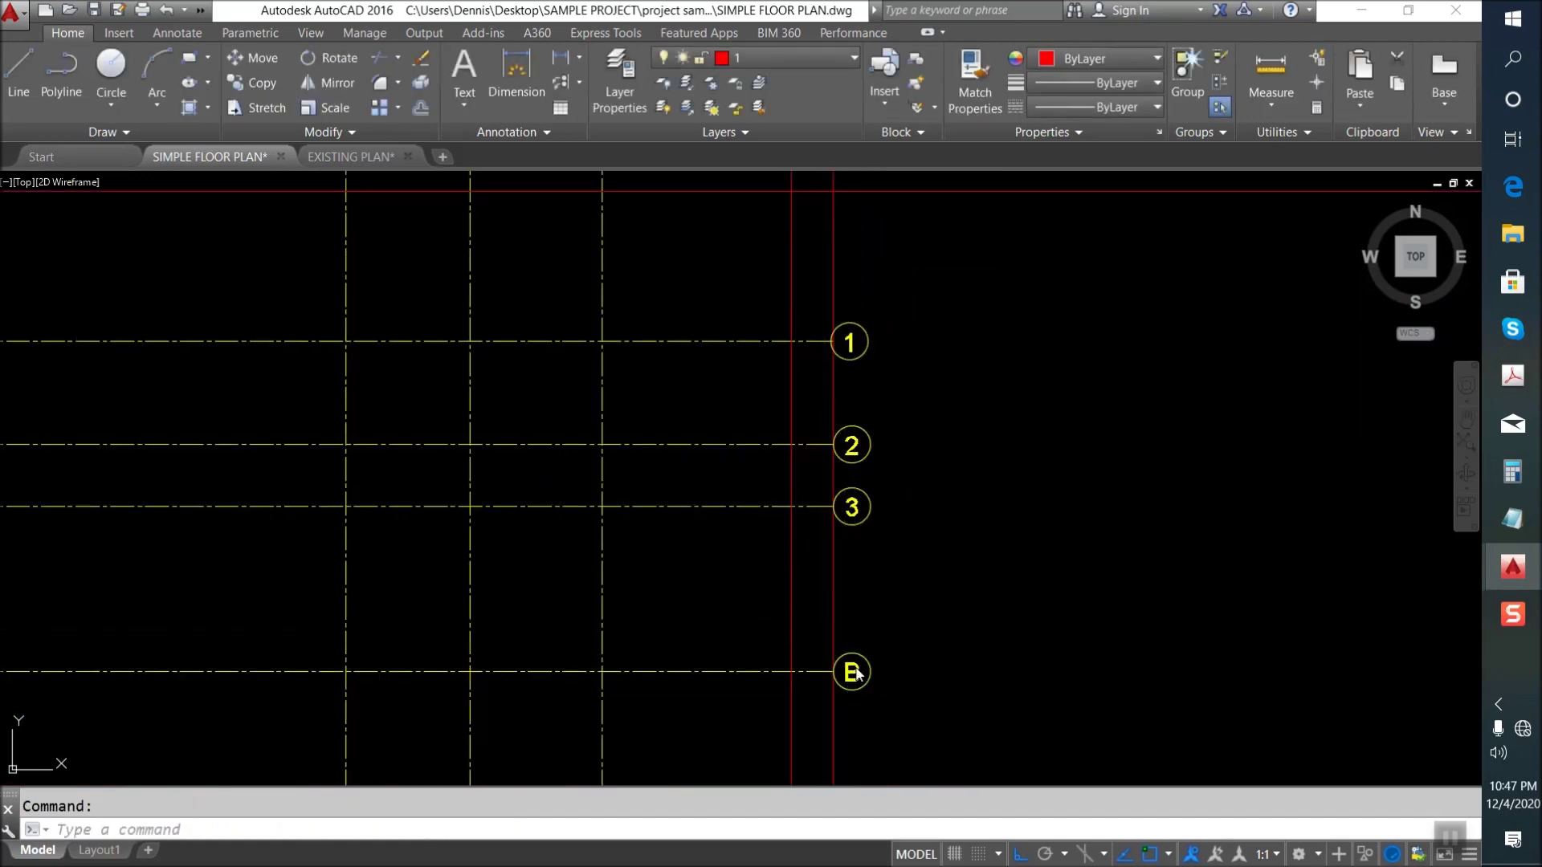
{"action": "double_click", "coordinate": [856, 674]}
{"action": "left_click", "coordinate": [714, 537]}
{"action": "scroll", "coordinate": [722, 538], "scroll_direction": "down", "scroll_amount": 3}
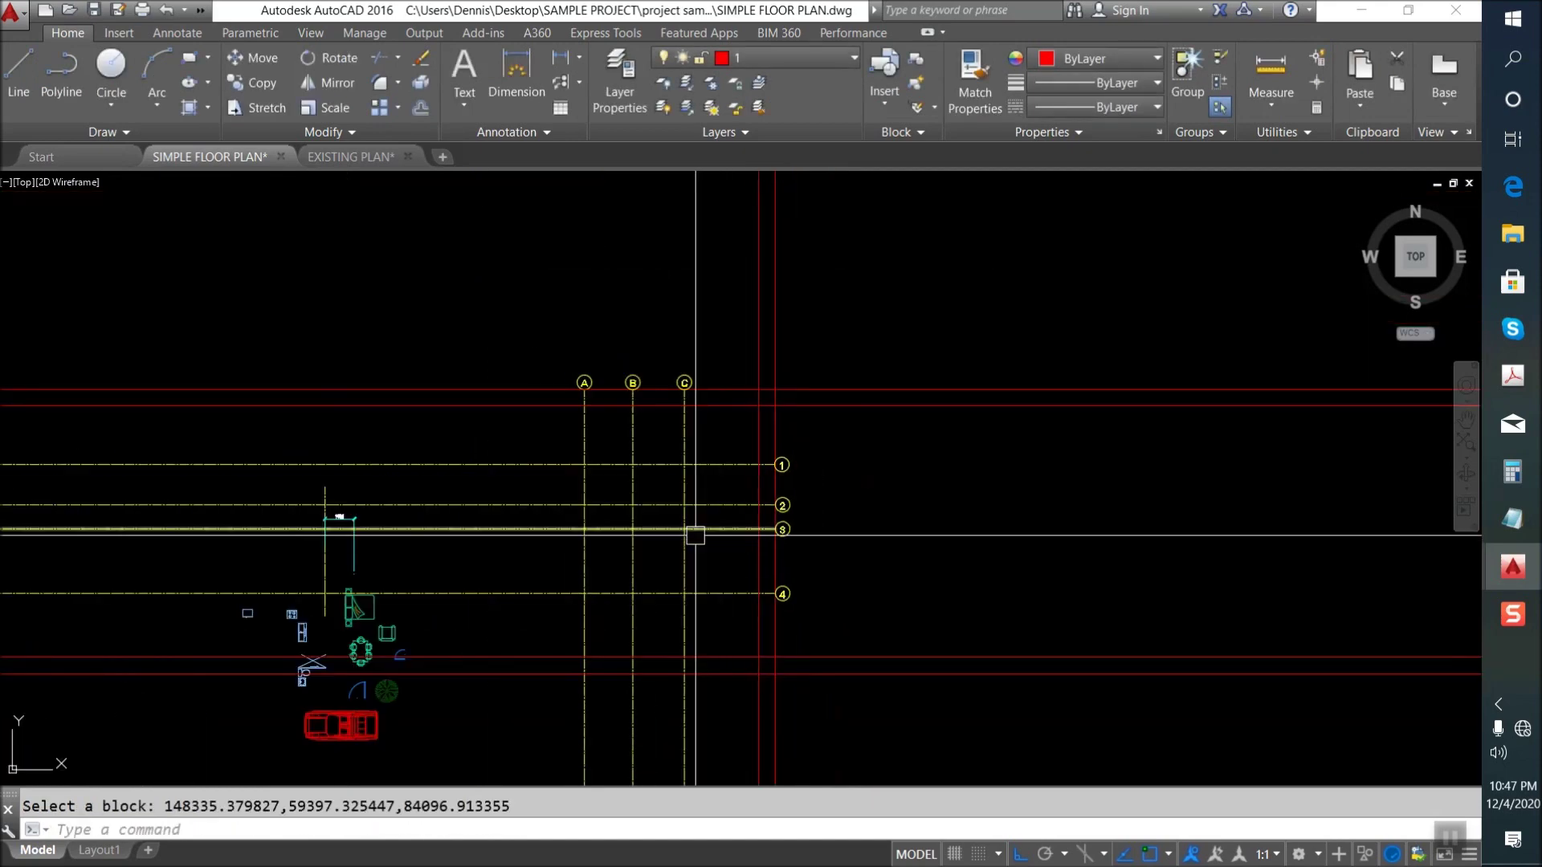
Trim grid lines 1–4 back to axis A and axes A–C below line 4.
{"action": "key", "text": "Escape"}
{"action": "scroll", "coordinate": [570, 563], "scroll_direction": "up", "scroll_amount": 3}
{"action": "type", "text": "tr"}
{"action": "key", "text": "space"}
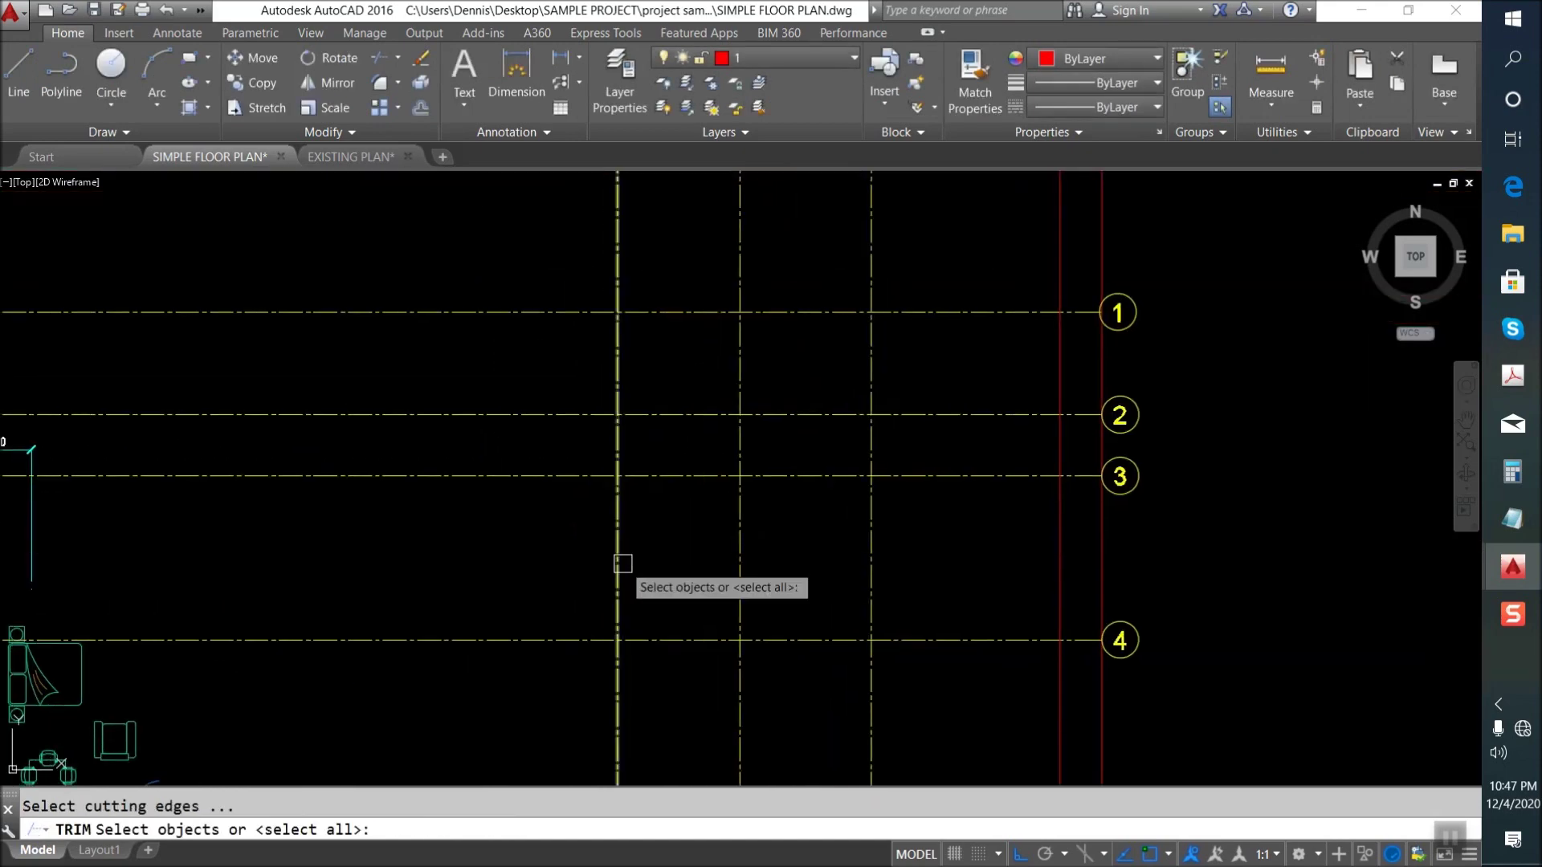
{"action": "key", "text": "space"}
{"action": "left_click_drag", "start_coordinate": [522, 678], "coordinate": [472, 262]}
{"action": "scroll", "coordinate": [661, 310], "scroll_direction": "down", "scroll_amount": 1}
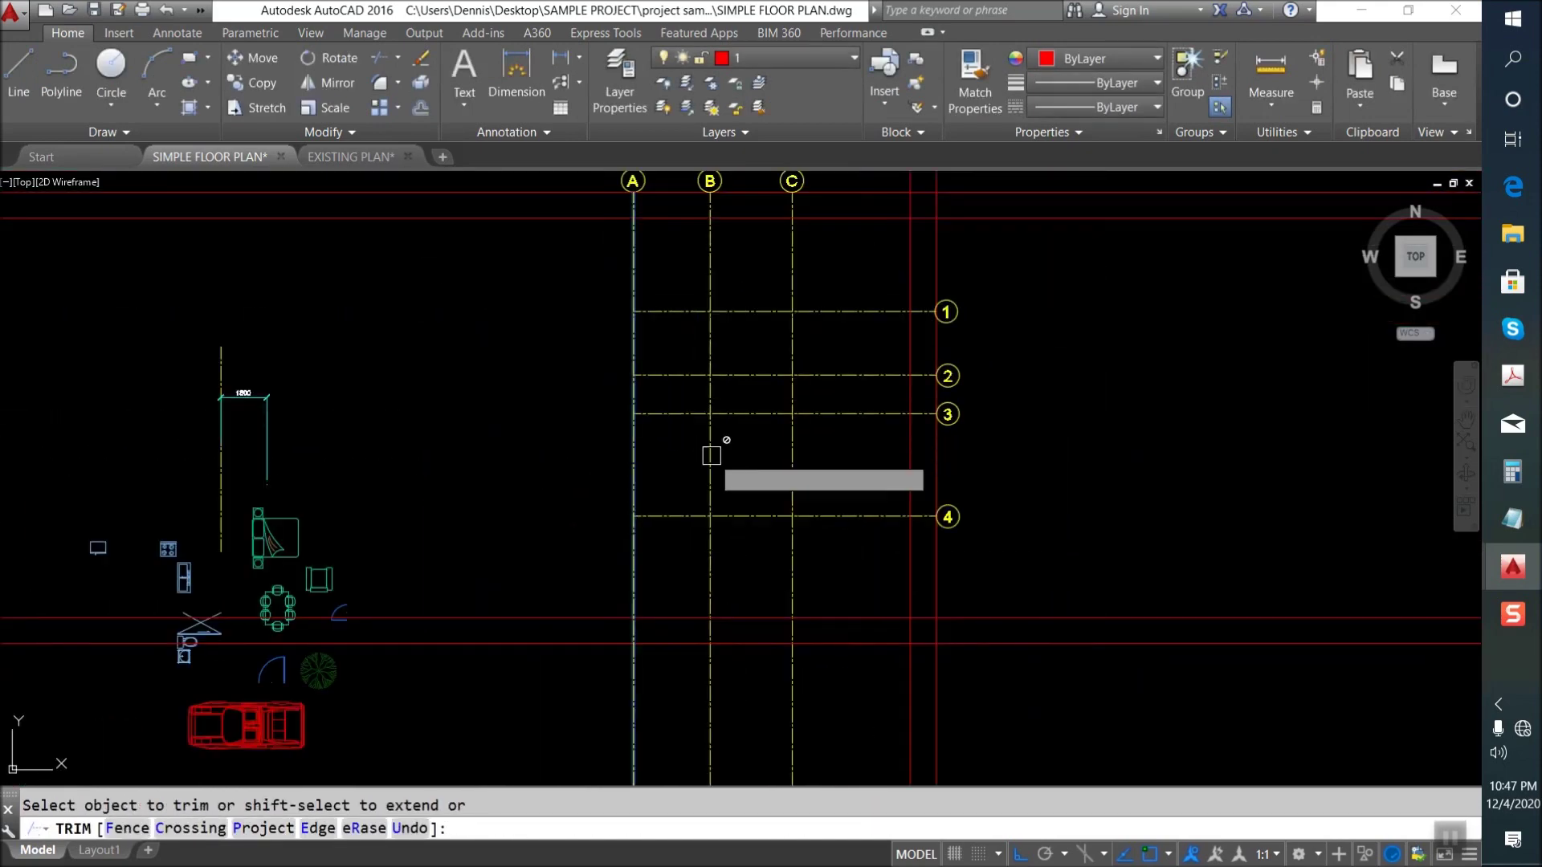
{"action": "key", "text": "space"}
{"action": "key", "text": "space"}
{"action": "key", "text": "space"}
{"action": "left_click_drag", "start_coordinate": [827, 542], "coordinate": [599, 558]}
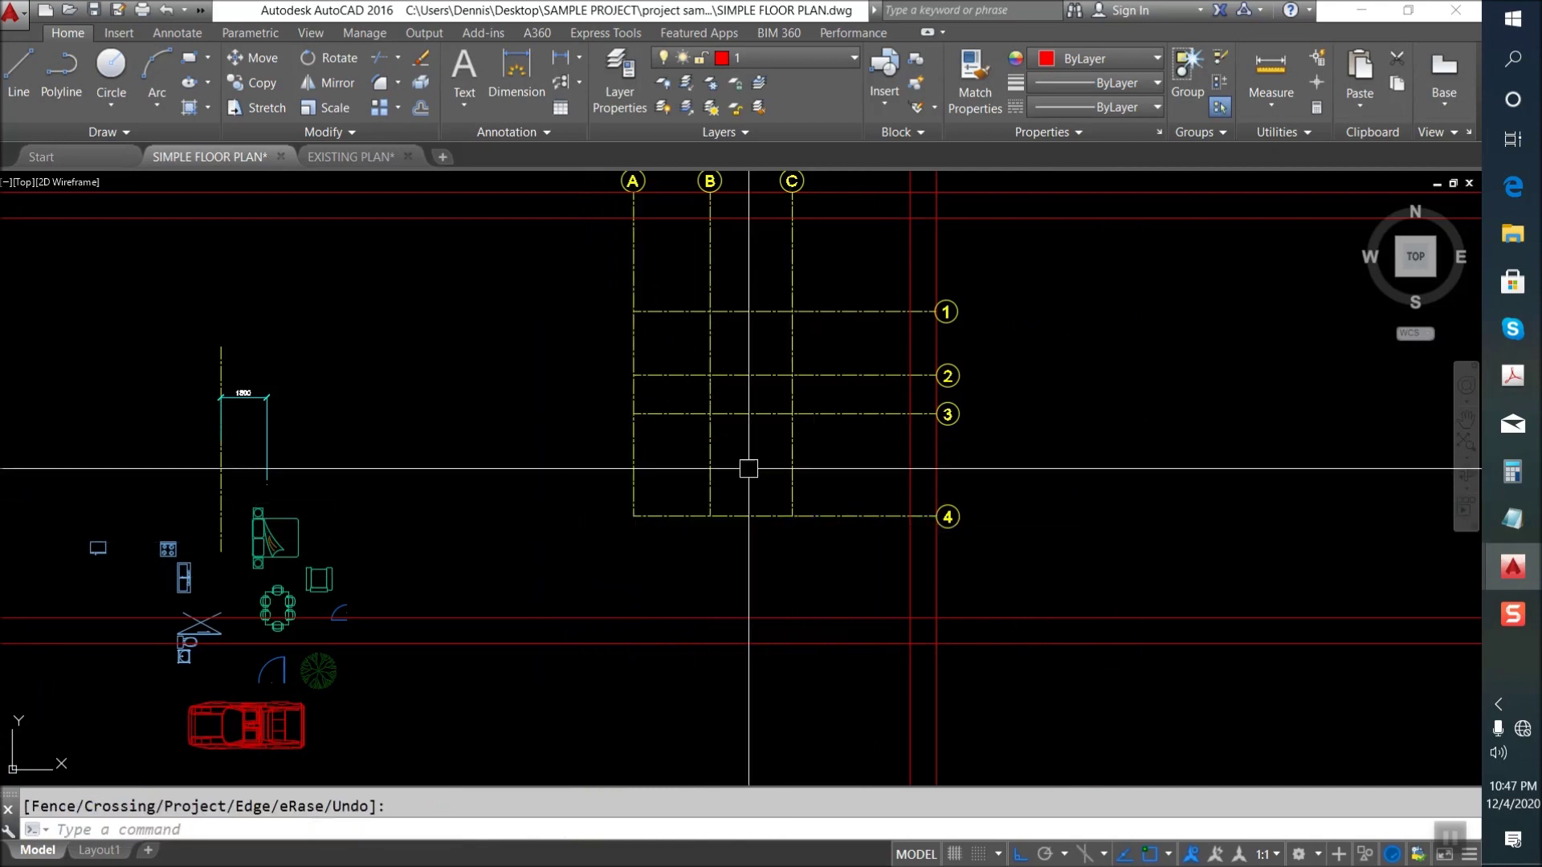
{"action": "key", "text": "Escape"}
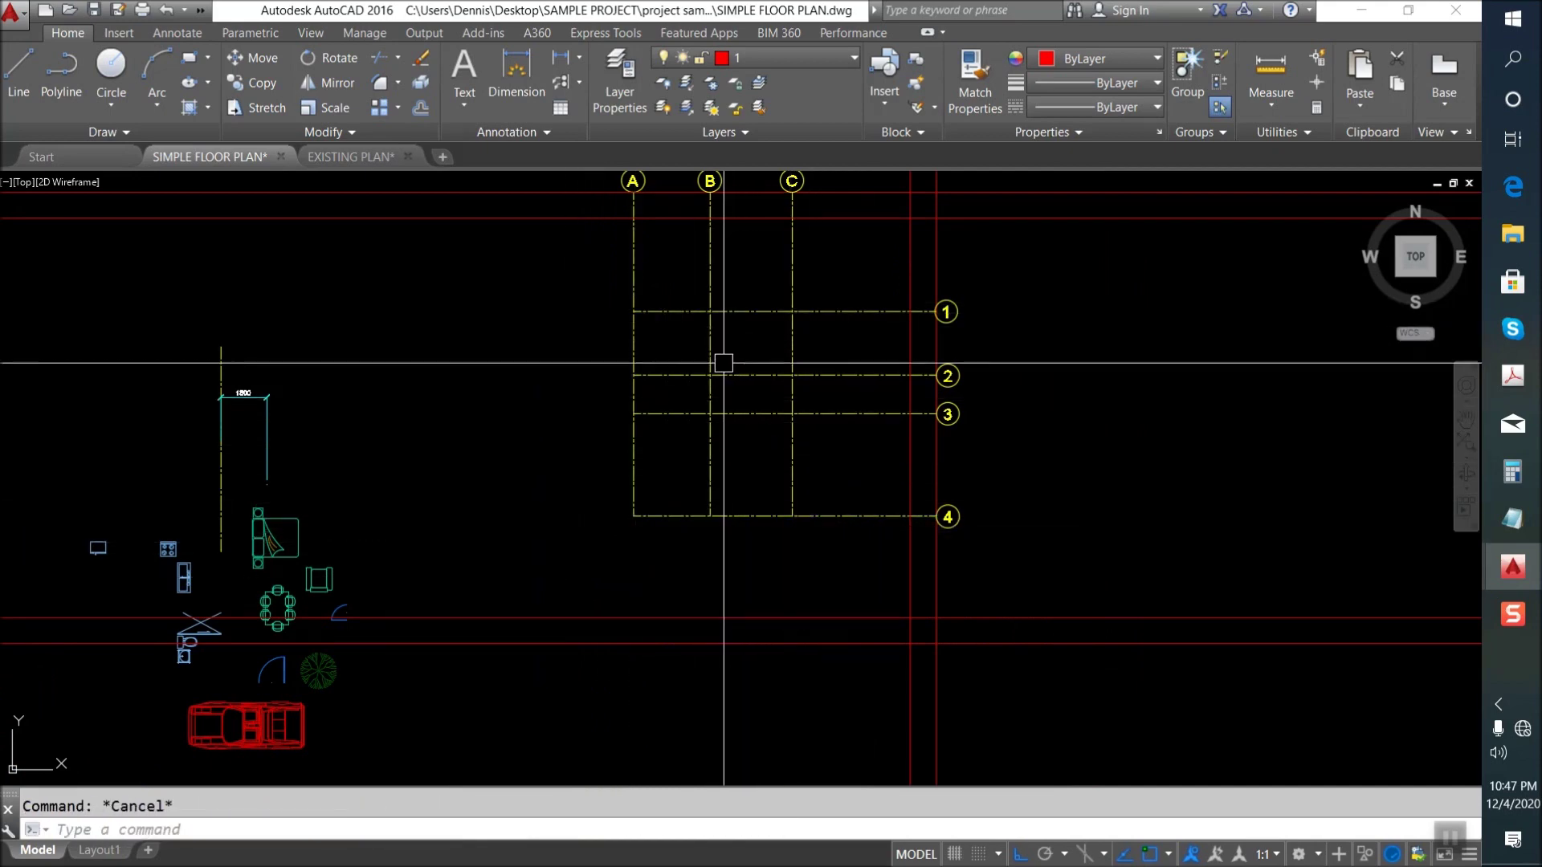
Offset the outer gridline 50 units to both sides as wall lines.
{"action": "type", "text": "o"}
{"action": "key", "text": "space"}
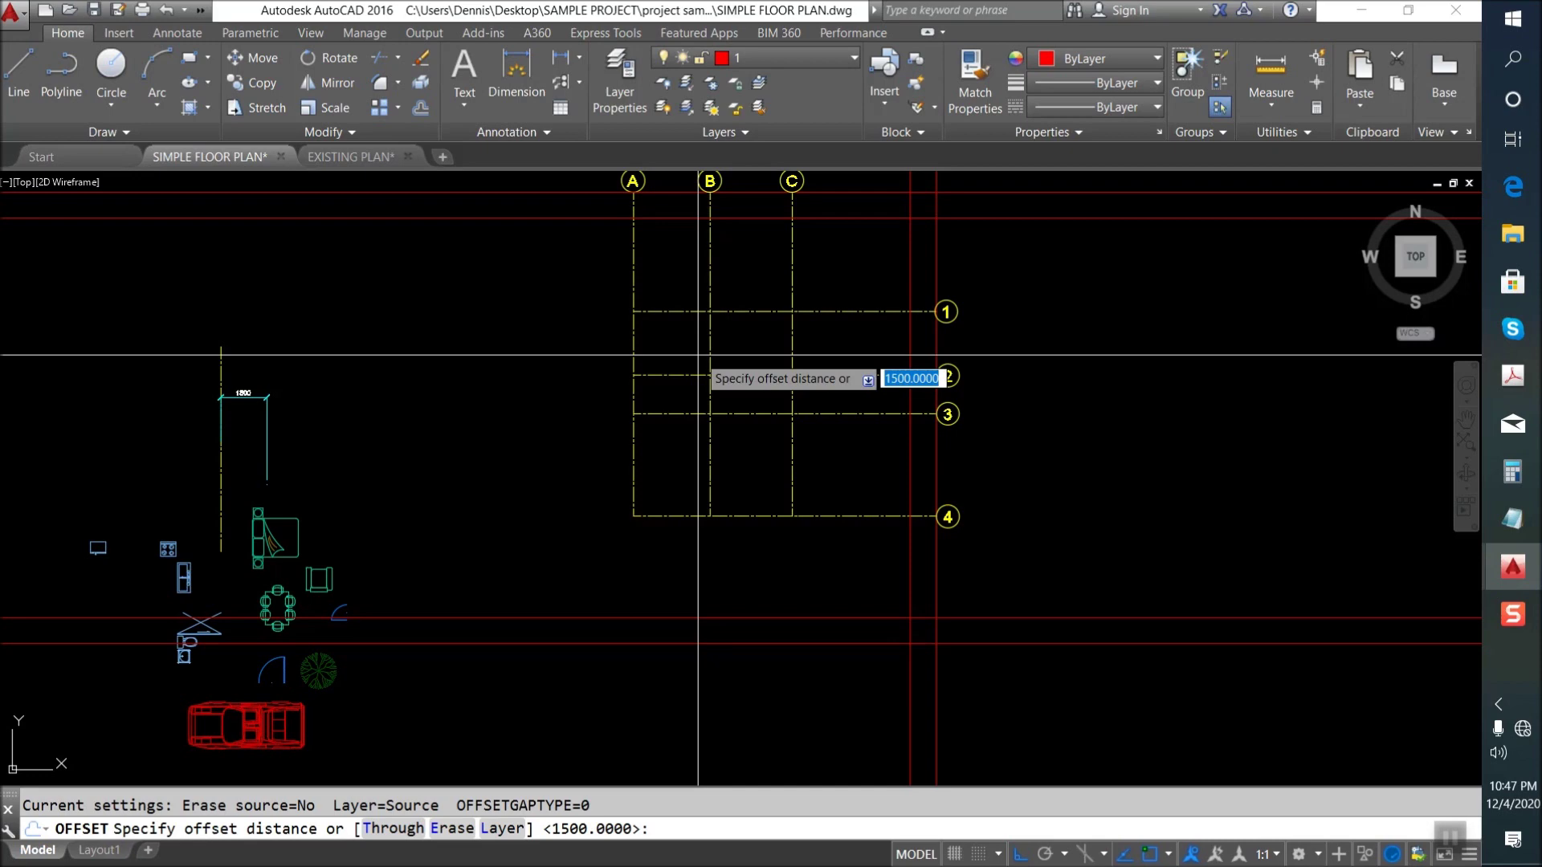
{"action": "type", "text": "50"}
{"action": "key", "text": "Return"}
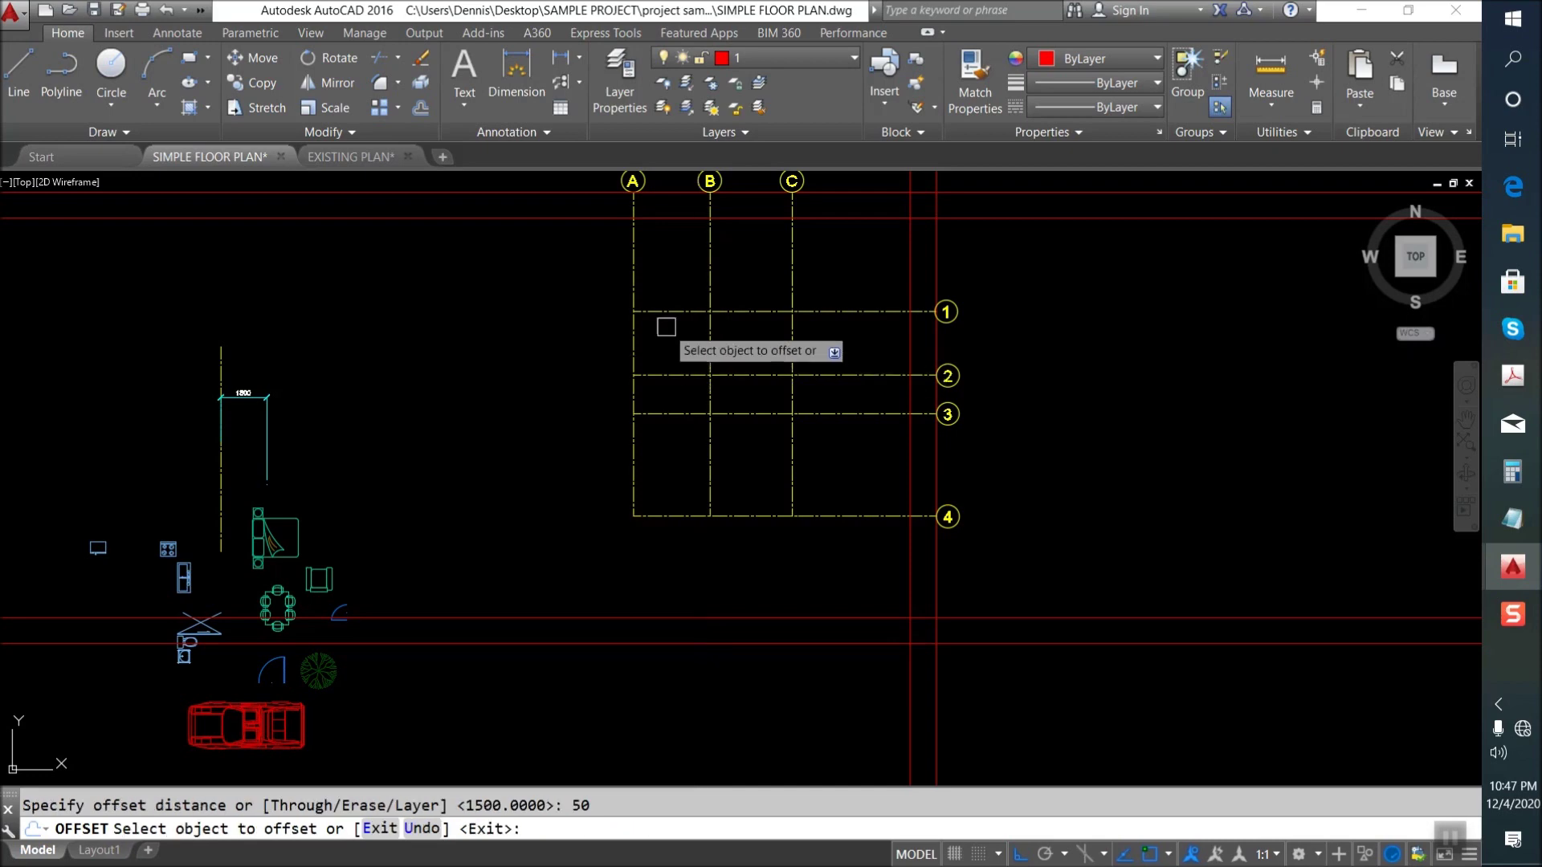
{"action": "scroll", "coordinate": [654, 325], "scroll_direction": "up", "scroll_amount": 5}
{"action": "left_click", "coordinate": [655, 327]}
{"action": "left_click", "coordinate": [613, 334]}
{"action": "scroll", "coordinate": [603, 325], "scroll_direction": "up", "scroll_amount": 4}
{"action": "left_click", "coordinate": [599, 305]}
{"action": "left_click", "coordinate": [440, 418]}
{"action": "left_click", "coordinate": [571, 458]}
{"action": "scroll", "coordinate": [492, 474], "scroll_direction": "up", "scroll_amount": 5}
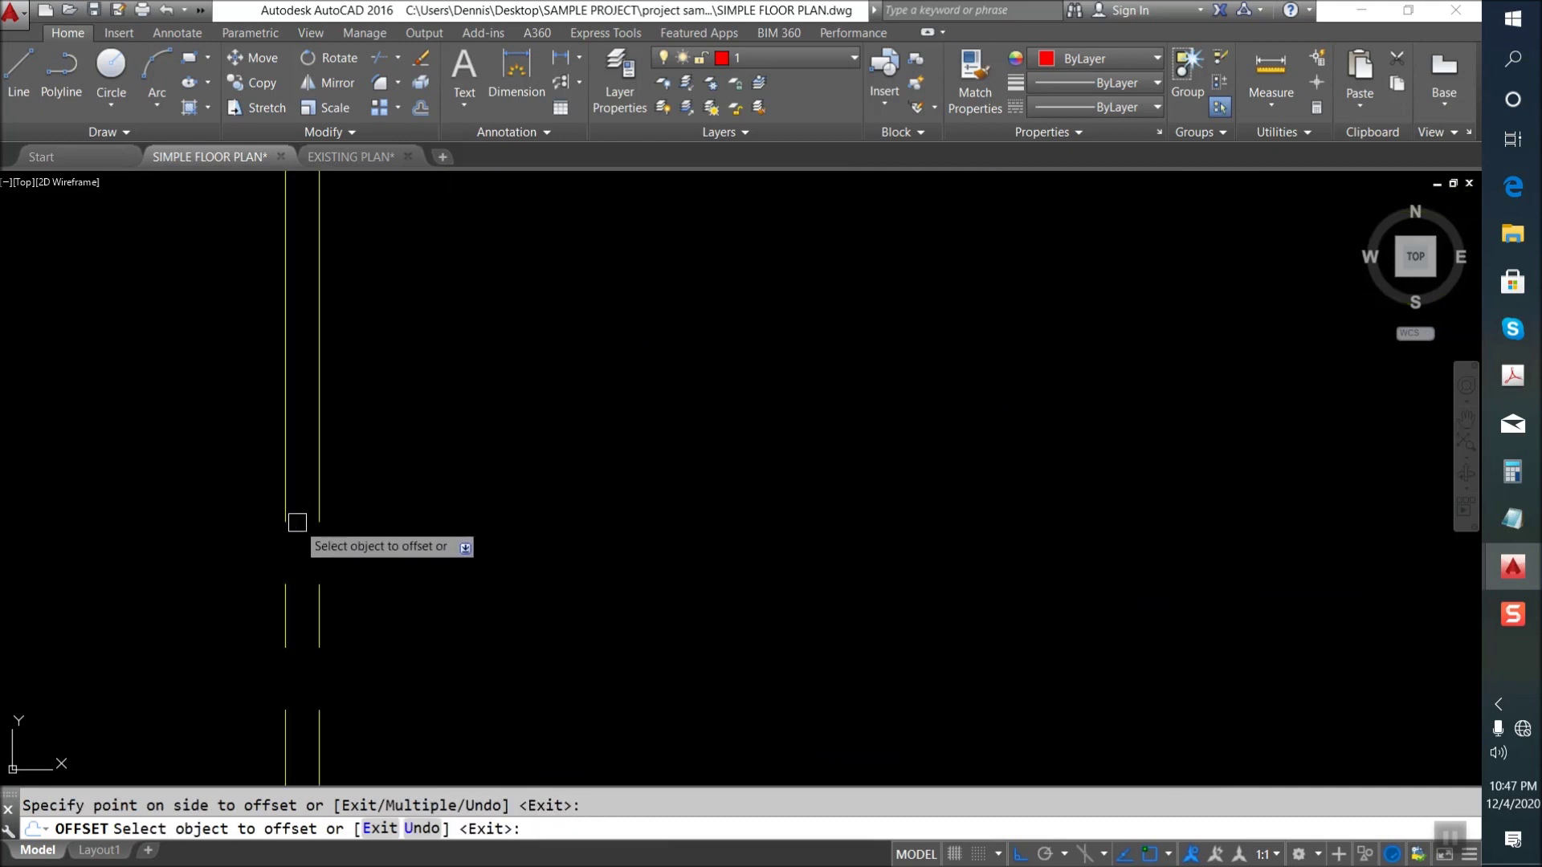
Offset the bottom gridline 50 units to form its wall line.
{"action": "scroll", "coordinate": [372, 354], "scroll_direction": "down", "scroll_amount": 10}
{"action": "scroll", "coordinate": [502, 529], "scroll_direction": "up", "scroll_amount": 4}
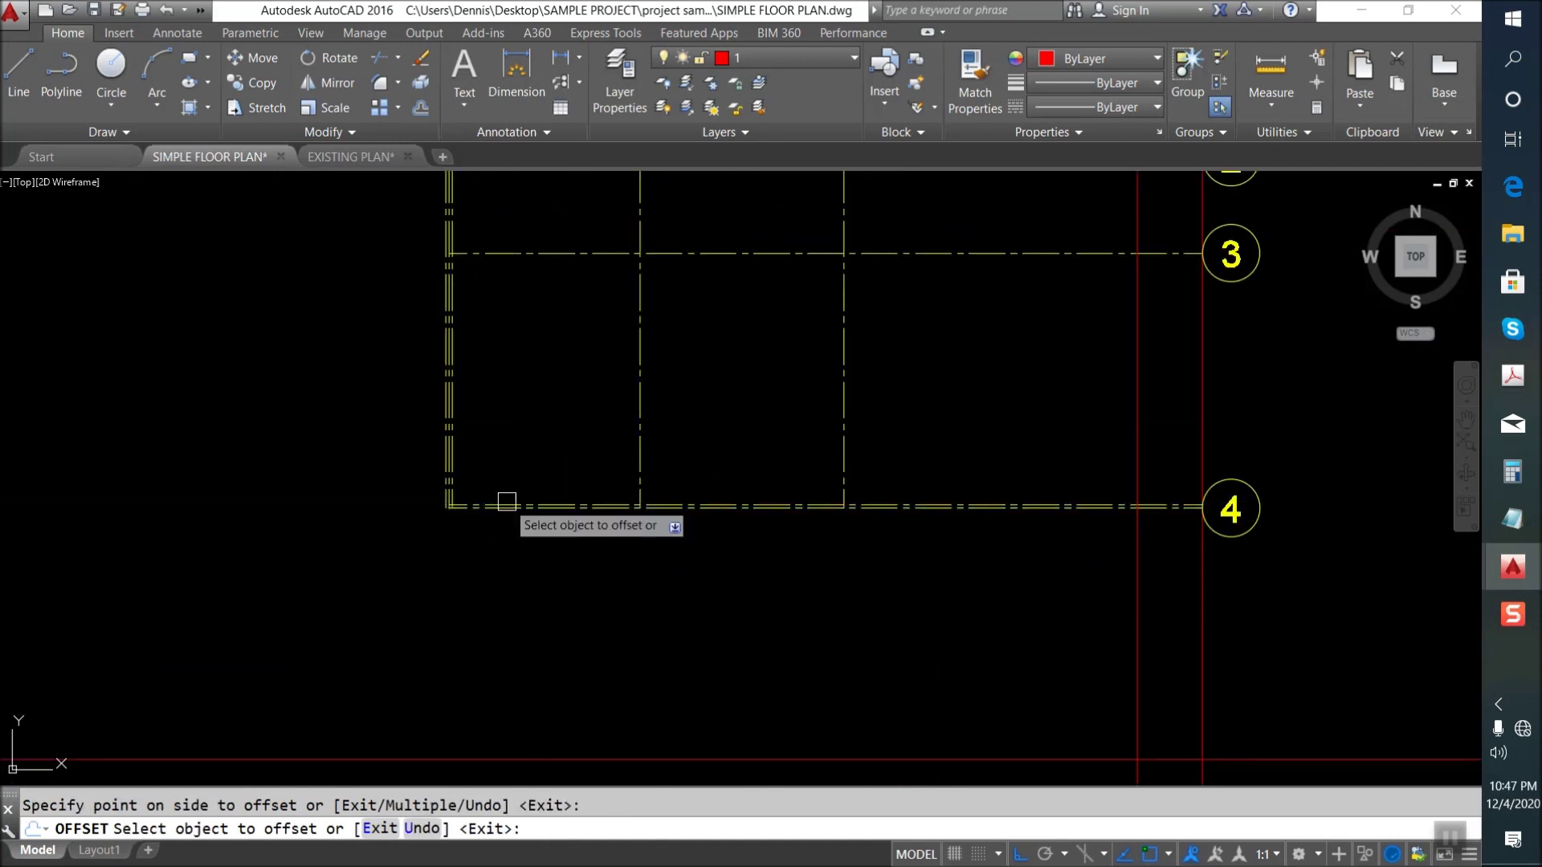
{"action": "scroll", "coordinate": [517, 501], "scroll_direction": "up", "scroll_amount": 3}
{"action": "left_click", "coordinate": [499, 450]}
{"action": "left_click", "coordinate": [388, 521]}
{"action": "scroll", "coordinate": [458, 543], "scroll_direction": "down", "scroll_amount": 4}
{"action": "scroll", "coordinate": [606, 446], "scroll_direction": "down", "scroll_amount": 3}
{"action": "scroll", "coordinate": [587, 476], "scroll_direction": "up", "scroll_amount": 2}
{"action": "scroll", "coordinate": [596, 474], "scroll_direction": "up", "scroll_amount": 3}
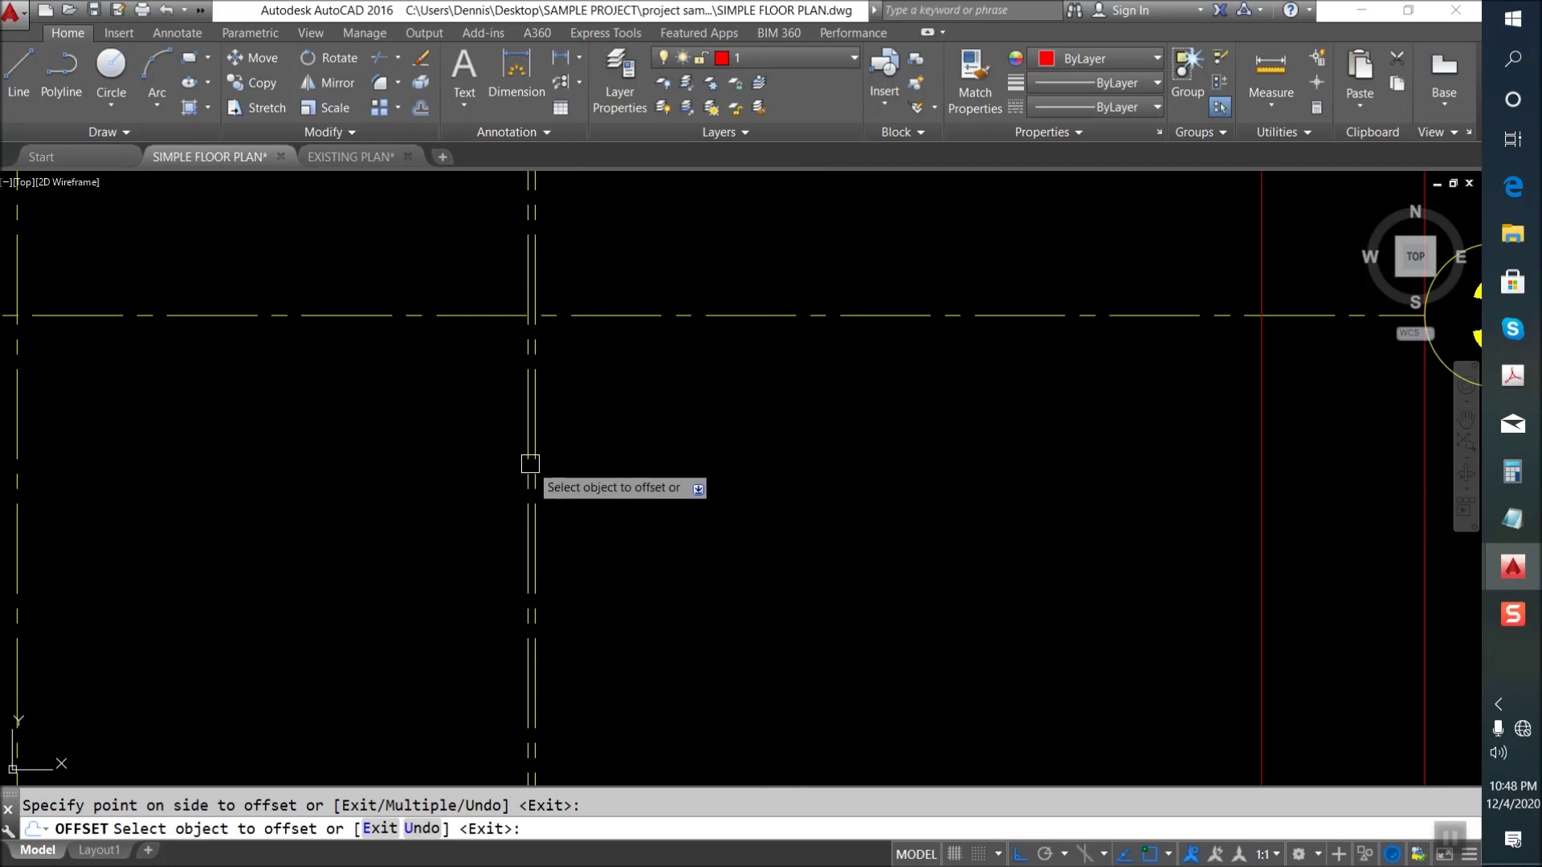
{"action": "scroll", "coordinate": [626, 482], "scroll_direction": "down", "scroll_amount": 5}
{"action": "scroll", "coordinate": [654, 499], "scroll_direction": "up", "scroll_amount": 4}
{"action": "scroll", "coordinate": [654, 486], "scroll_direction": "up", "scroll_amount": 1}
{"action": "key", "text": "Escape"}
{"action": "key", "text": "Return"}
Fillet the first outer and inner wall corners into clean right-angle joints.
{"action": "left_click", "coordinate": [683, 426]}
{"action": "left_click", "coordinate": [720, 464]}
{"action": "scroll", "coordinate": [716, 401], "scroll_direction": "up", "scroll_amount": 2}
{"action": "key", "text": "Return"}
{"action": "left_click", "coordinate": [716, 399]}
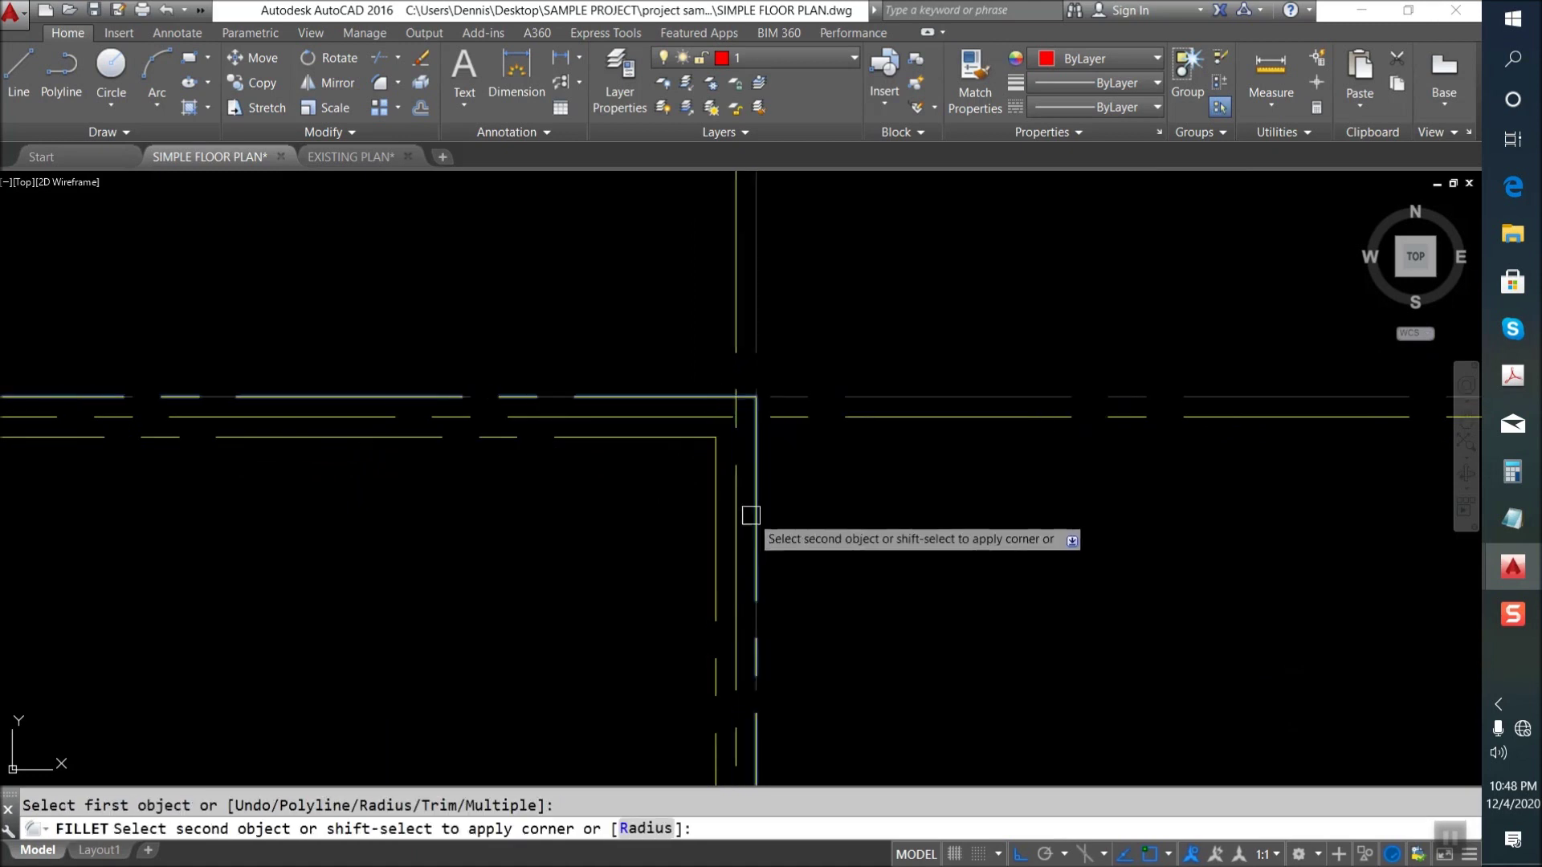
{"action": "scroll", "coordinate": [853, 403], "scroll_direction": "down", "scroll_amount": 2}
{"action": "scroll", "coordinate": [485, 492], "scroll_direction": "down", "scroll_amount": 2}
{"action": "left_click", "coordinate": [244, 438]}
{"action": "key", "text": "Return"}
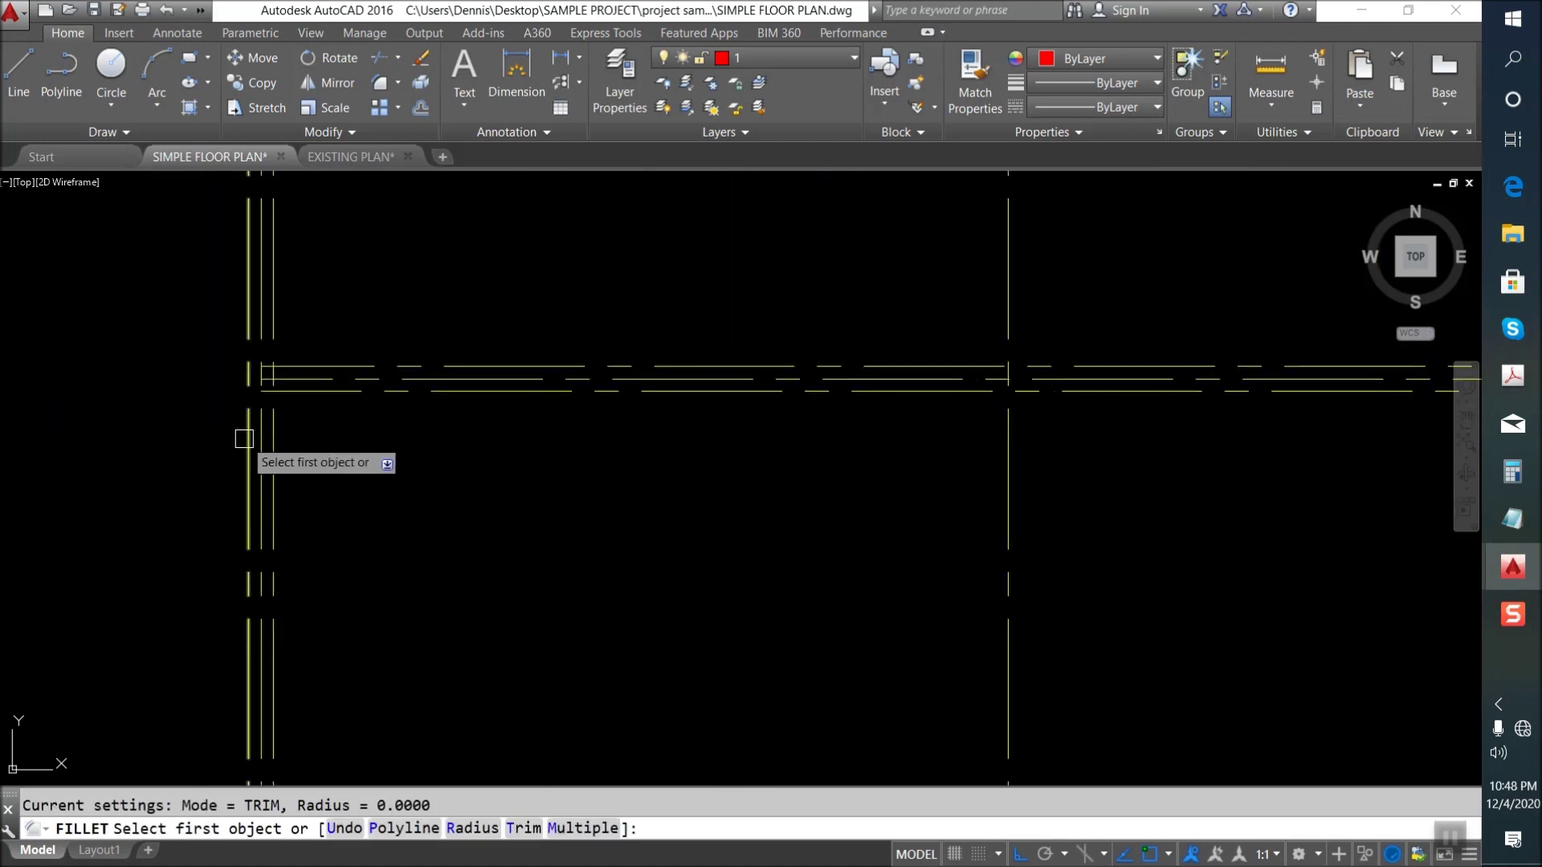
{"action": "left_click", "coordinate": [266, 449]}
{"action": "left_click", "coordinate": [315, 393]}
Fillet the outer left wall corner and the next wall junction cleanly.
{"action": "key", "text": "Return"}
{"action": "left_click", "coordinate": [246, 439]}
{"action": "scroll", "coordinate": [351, 344], "scroll_direction": "down", "scroll_amount": 1}
{"action": "scroll", "coordinate": [595, 416], "scroll_direction": "down", "scroll_amount": 3}
{"action": "scroll", "coordinate": [592, 555], "scroll_direction": "up", "scroll_amount": 4}
{"action": "scroll", "coordinate": [541, 488], "scroll_direction": "up", "scroll_amount": 2}
{"action": "left_click", "coordinate": [541, 488]}
{"action": "key", "text": "Return"}
{"action": "left_click", "coordinate": [430, 436]}
{"action": "left_click", "coordinate": [458, 471]}
Fillet the remaining wall corners, including the bottom corner.
{"action": "key", "text": "Return"}
{"action": "left_click", "coordinate": [397, 495]}
{"action": "scroll", "coordinate": [397, 495], "scroll_direction": "down", "scroll_amount": 3}
{"action": "scroll", "coordinate": [764, 471], "scroll_direction": "up", "scroll_amount": 3}
{"action": "left_click", "coordinate": [763, 474]}
{"action": "key", "text": "Return"}
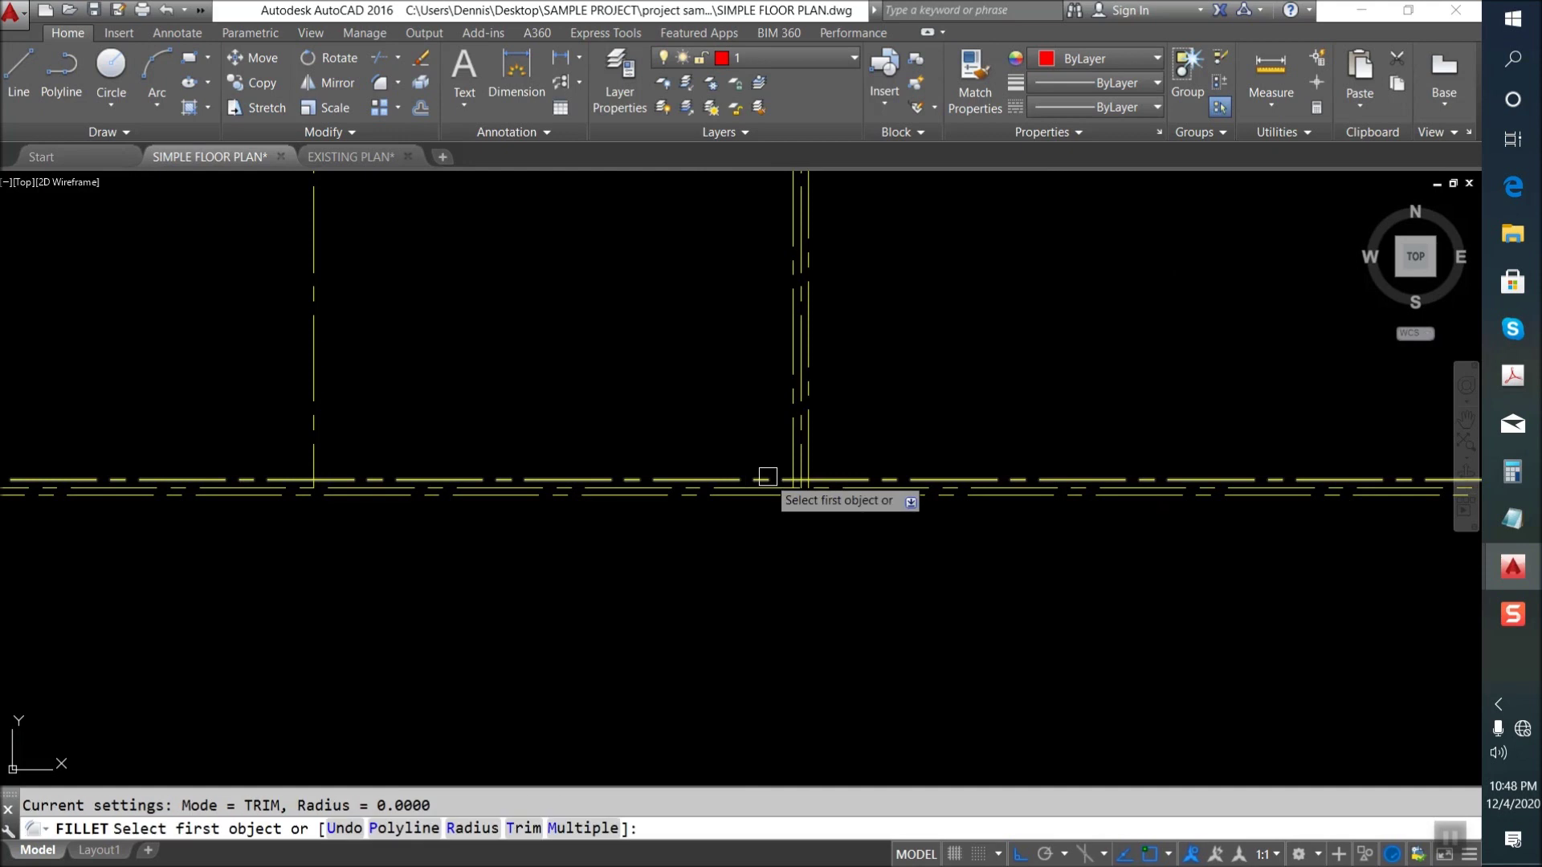
{"action": "scroll", "coordinate": [791, 435], "scroll_direction": "up", "scroll_amount": 3}
{"action": "scroll", "coordinate": [791, 534], "scroll_direction": "up", "scroll_amount": 2}
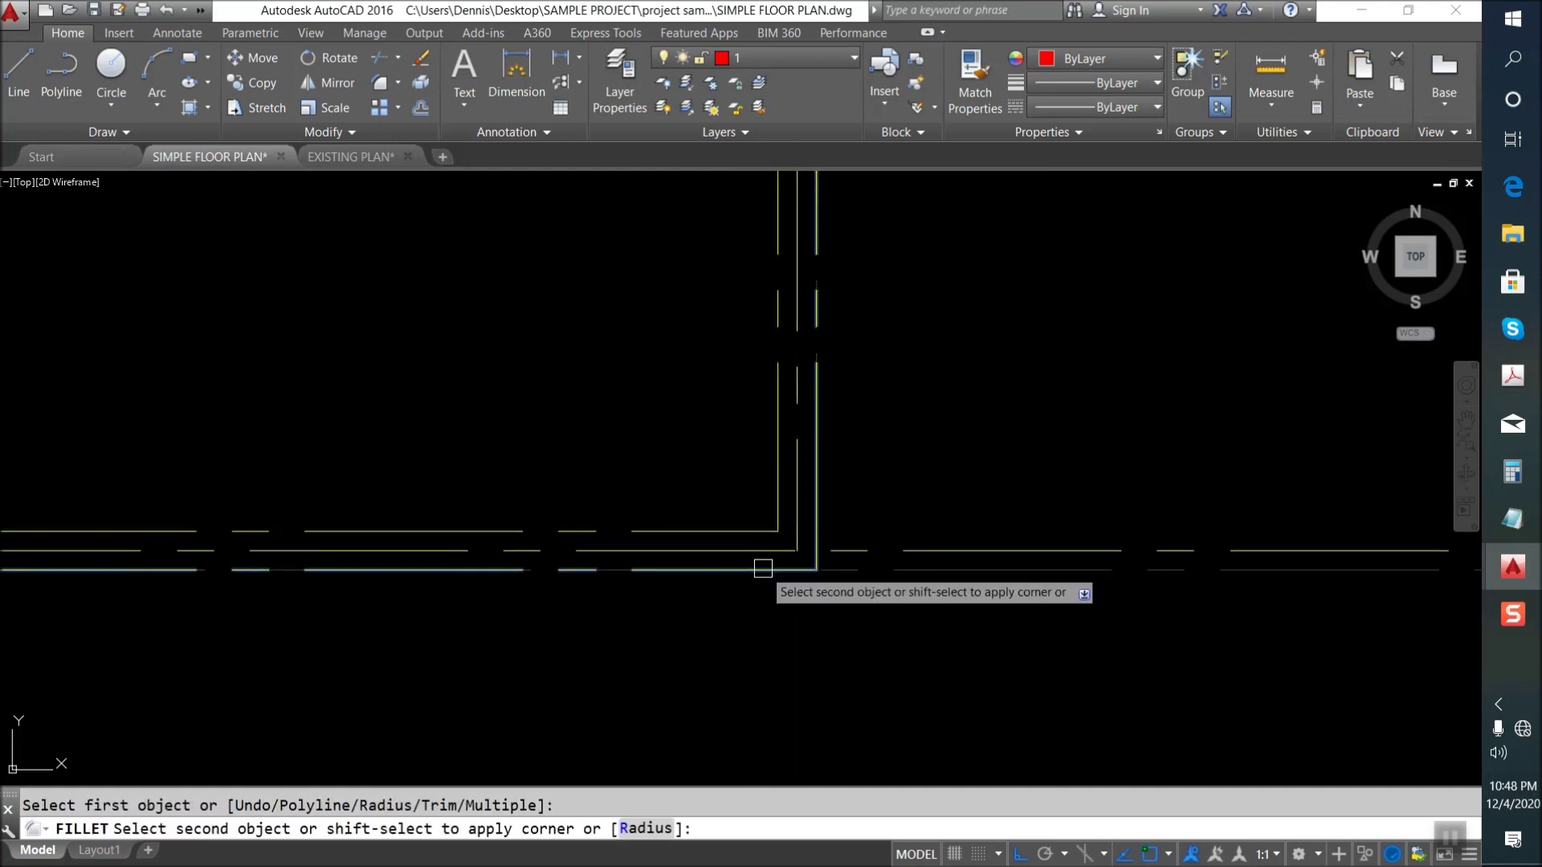
{"action": "left_click", "coordinate": [763, 570]}
{"action": "key", "text": "Return"}
Exit the fillet command and select the inner wall outline.
{"action": "key", "text": "Escape"}
{"action": "left_click", "coordinate": [674, 513]}
{"action": "left_click", "coordinate": [397, 182]}
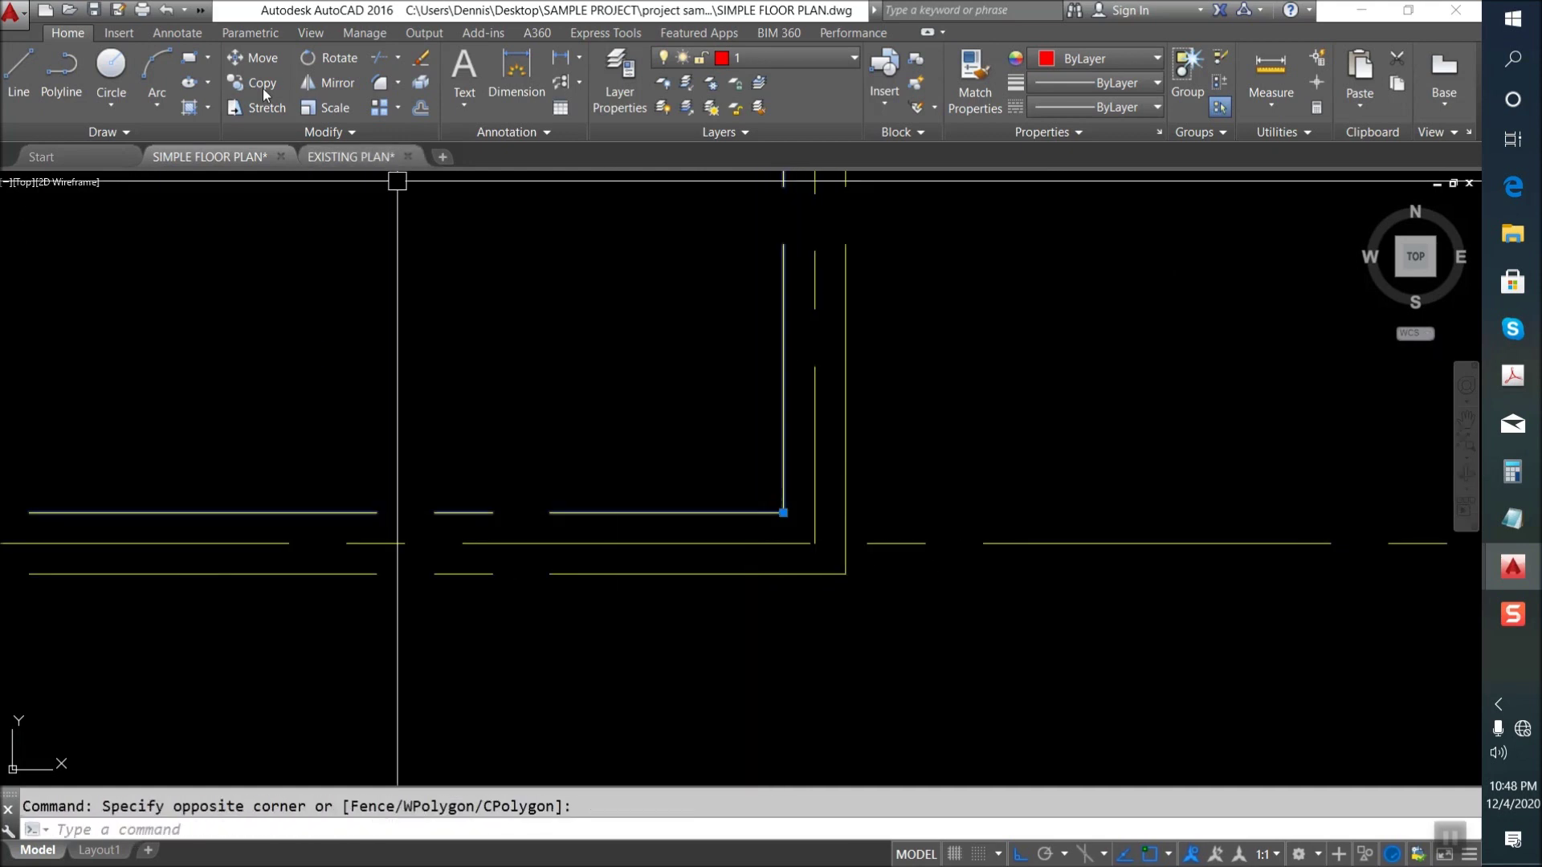
Move the selected wall outline to Defpoints and look over its linetype choices.
{"action": "left_click", "coordinate": [816, 58]}
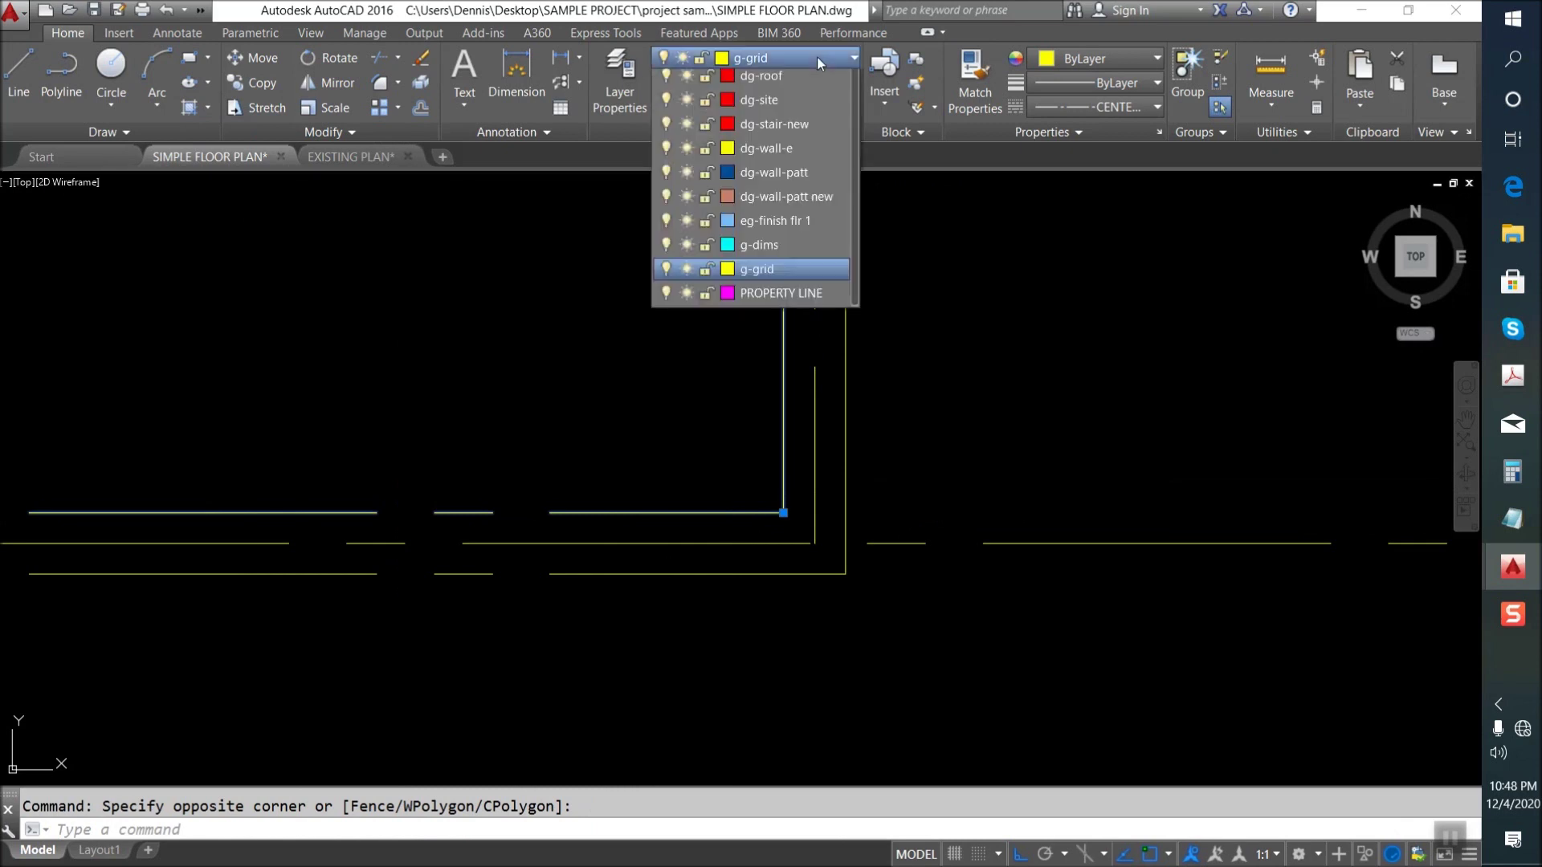
{"action": "left_click", "coordinate": [790, 131]}
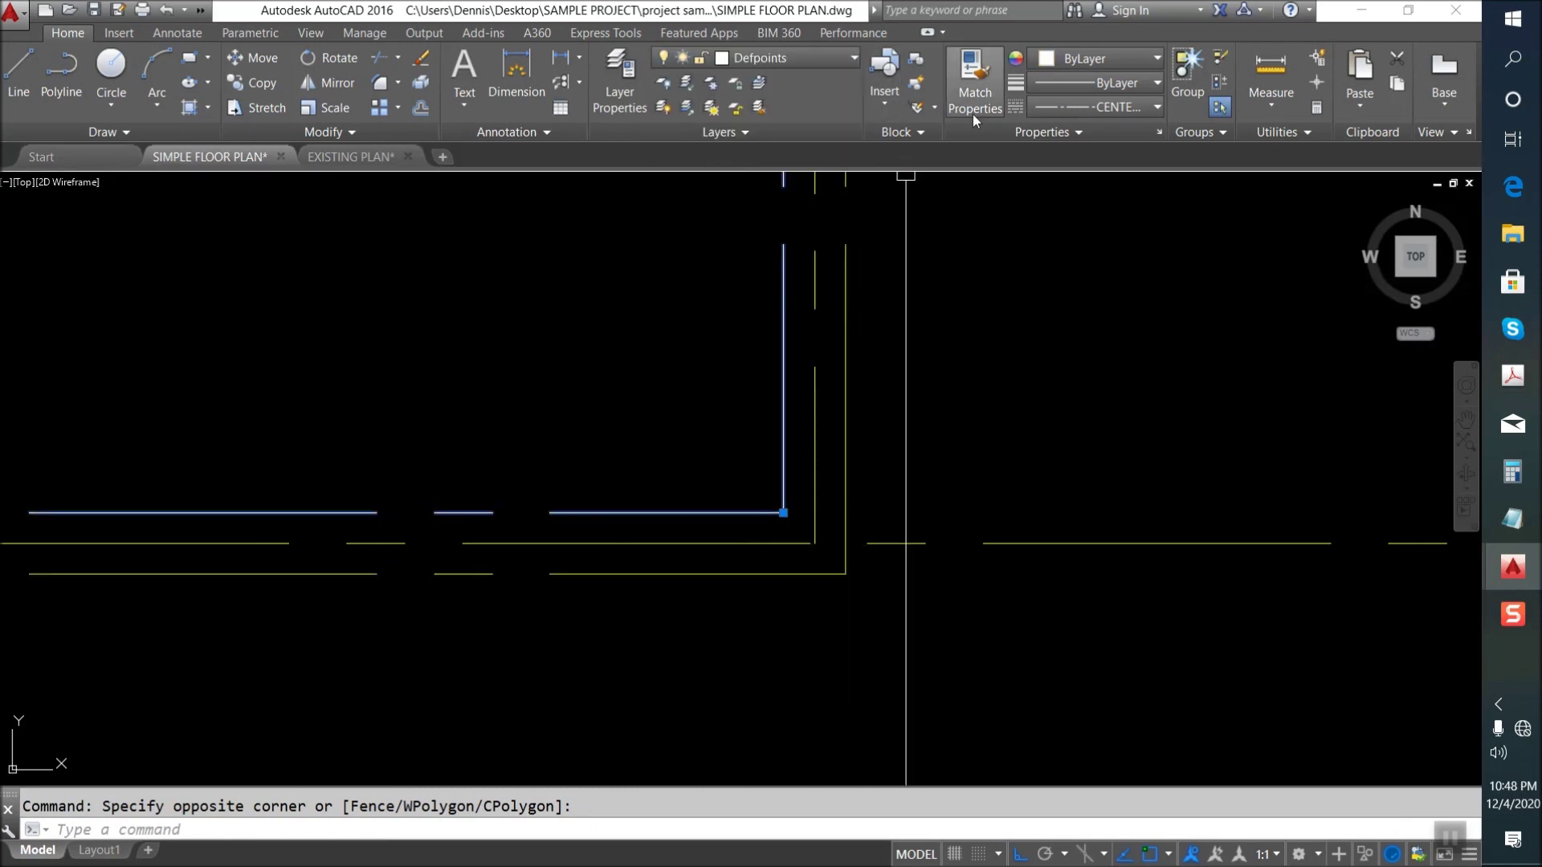
{"action": "left_click", "coordinate": [1118, 101]}
{"action": "left_click", "coordinate": [1092, 138]}
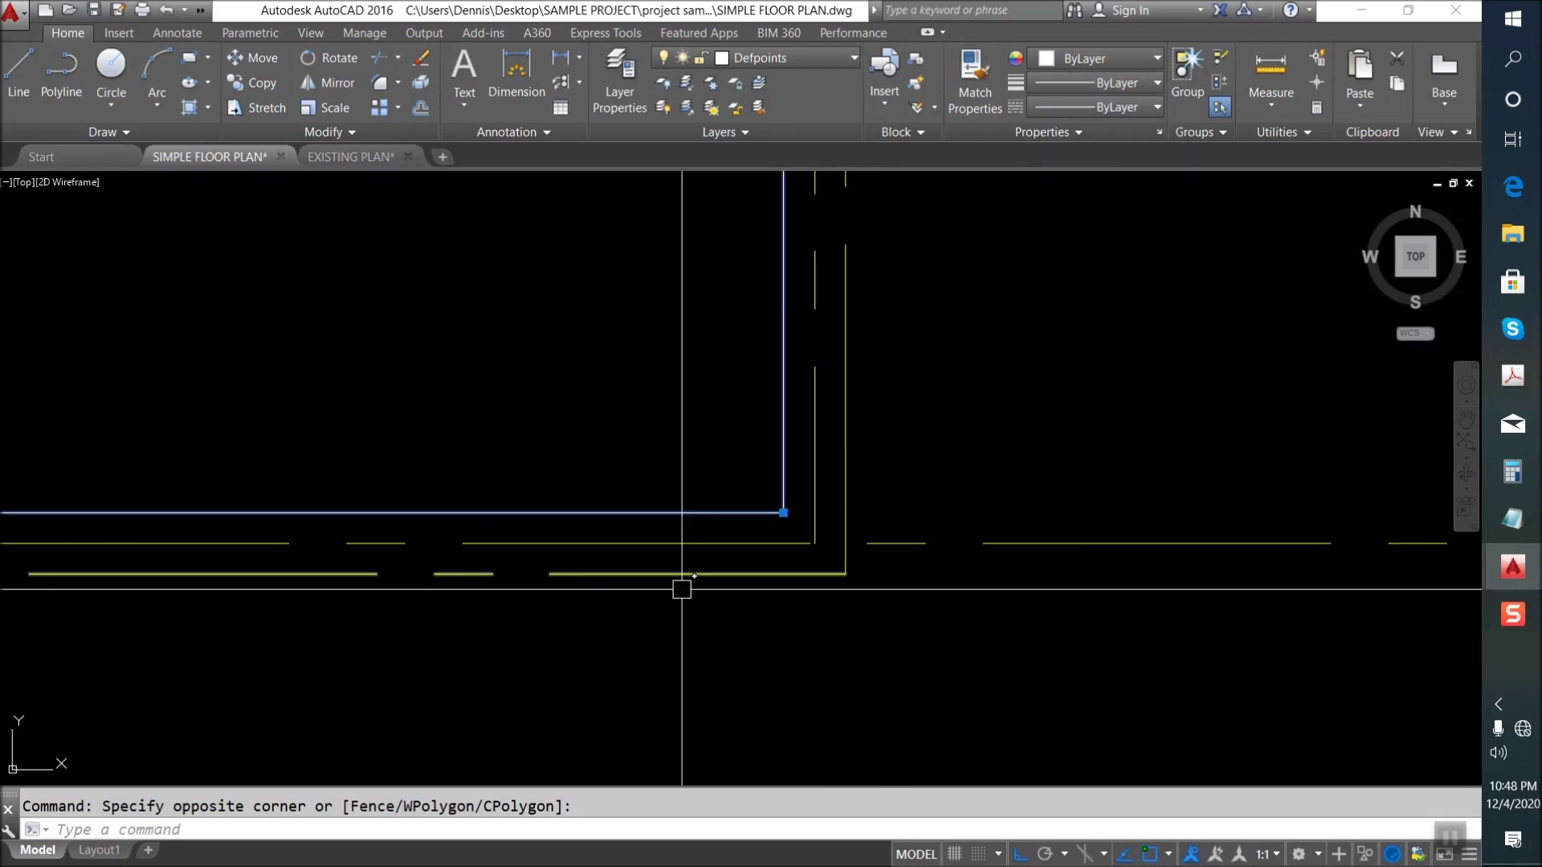
{"action": "key", "text": "Escape"}
Reselect the inner wall outline and put it on layer a-wall-new.
{"action": "left_click", "coordinate": [782, 450]}
{"action": "left_click", "coordinate": [850, 334]}
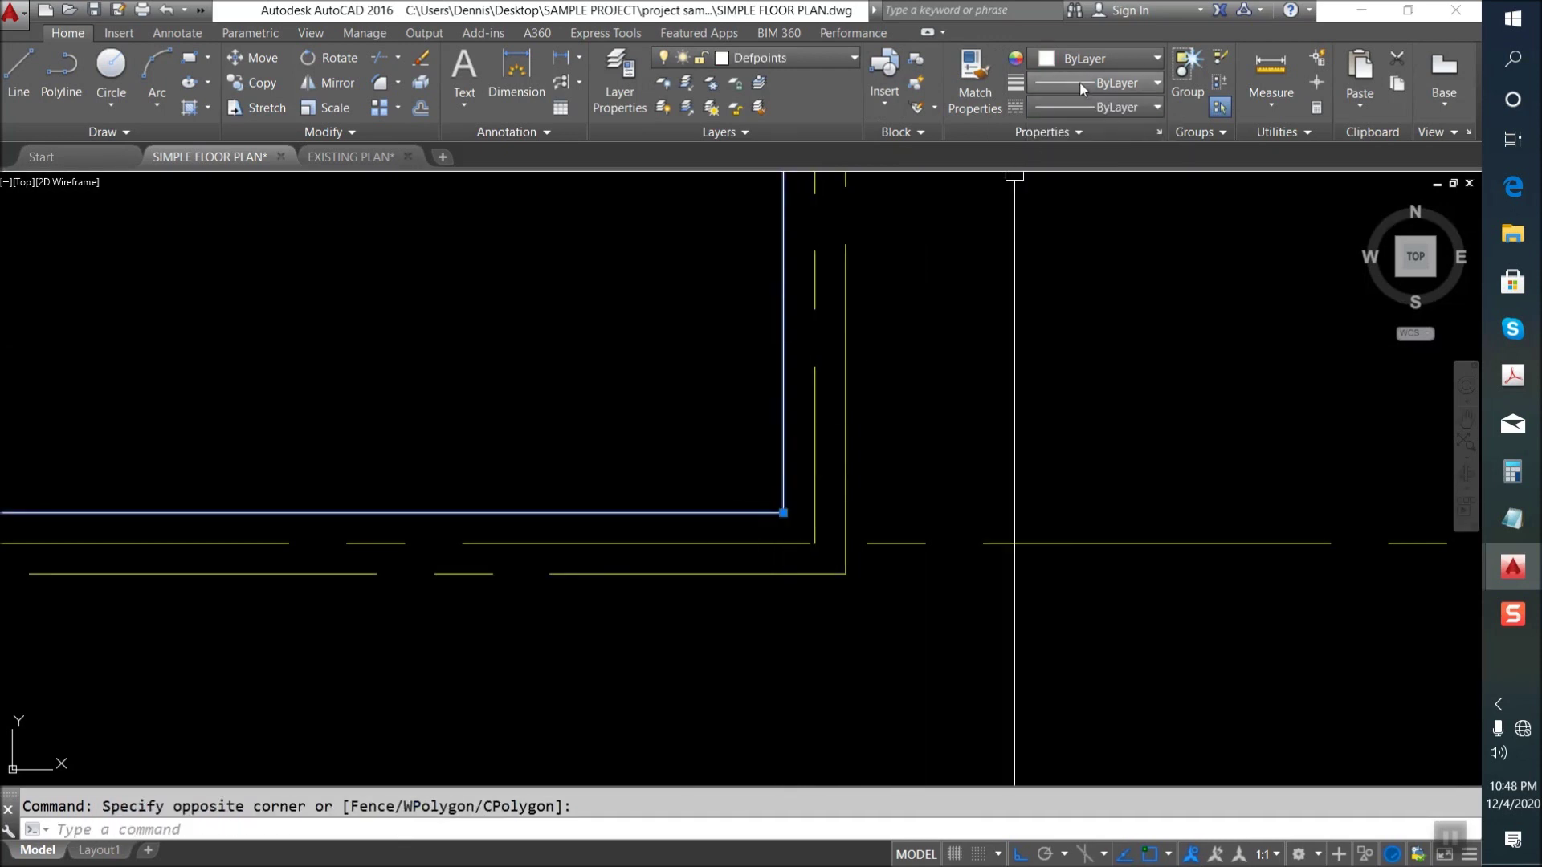
{"action": "left_click", "coordinate": [832, 58]}
{"action": "left_click", "coordinate": [765, 133]}
{"action": "key", "text": "Escape"}
Match the cyan outline's properties onto the corner wall lines, then recenter the room.
{"action": "key", "text": "Return"}
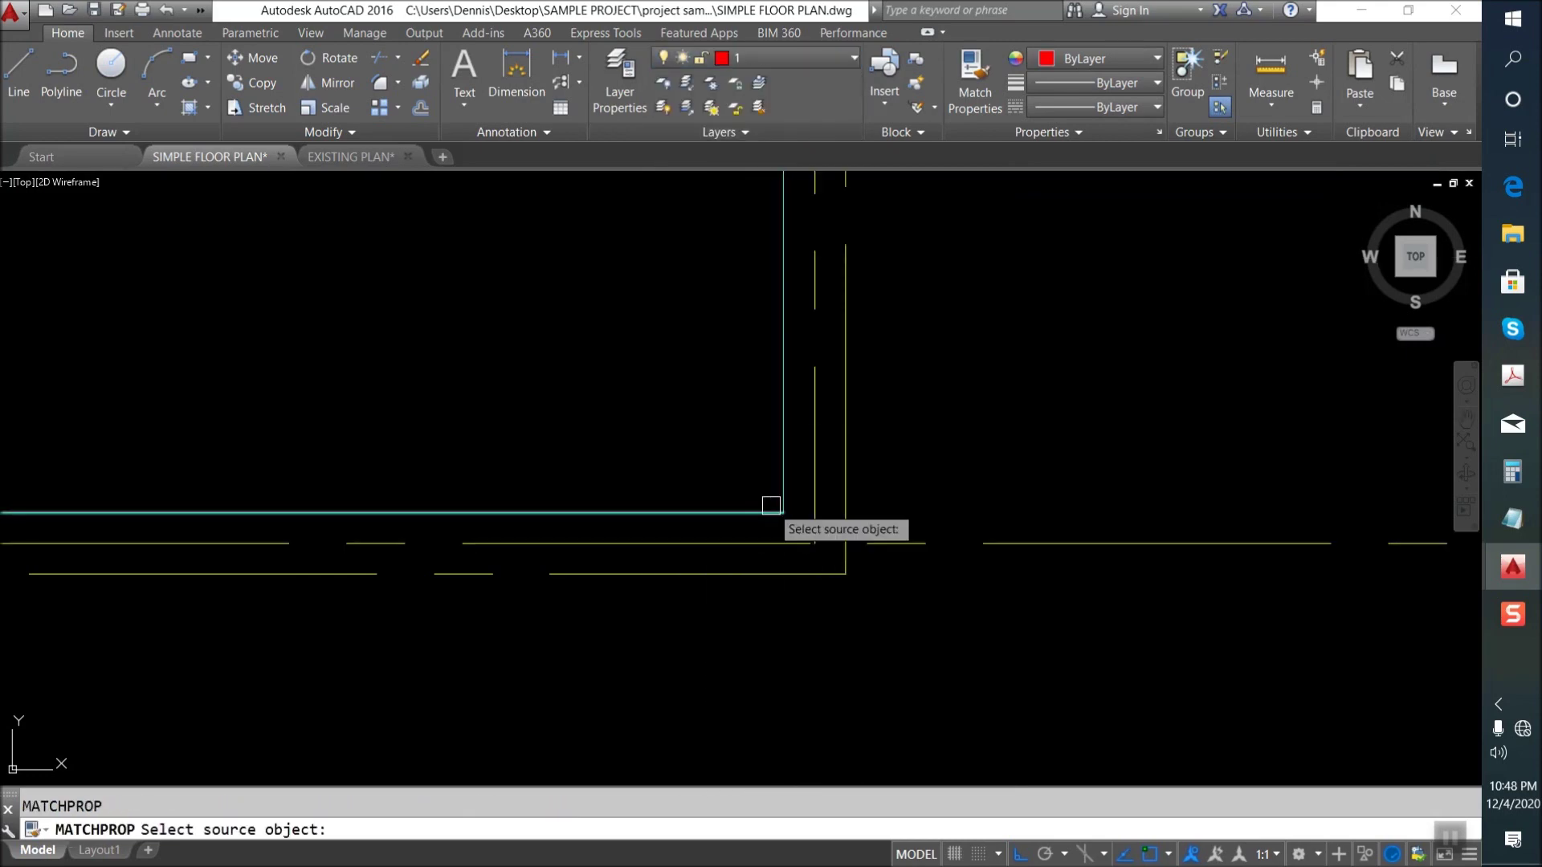
{"action": "left_click", "coordinate": [771, 508]}
{"action": "left_click", "coordinate": [836, 571]}
{"action": "scroll", "coordinate": [835, 574], "scroll_direction": "down", "scroll_amount": 3}
{"action": "scroll", "coordinate": [824, 585], "scroll_direction": "down", "scroll_amount": 3}
{"action": "scroll", "coordinate": [706, 406], "scroll_direction": "up", "scroll_amount": 3}
{"action": "scroll", "coordinate": [630, 359], "scroll_direction": "up", "scroll_amount": 3}
{"action": "scroll", "coordinate": [630, 358], "scroll_direction": "up", "scroll_amount": 1}
{"action": "left_click", "coordinate": [669, 444]}
{"action": "left_click", "coordinate": [579, 399]}
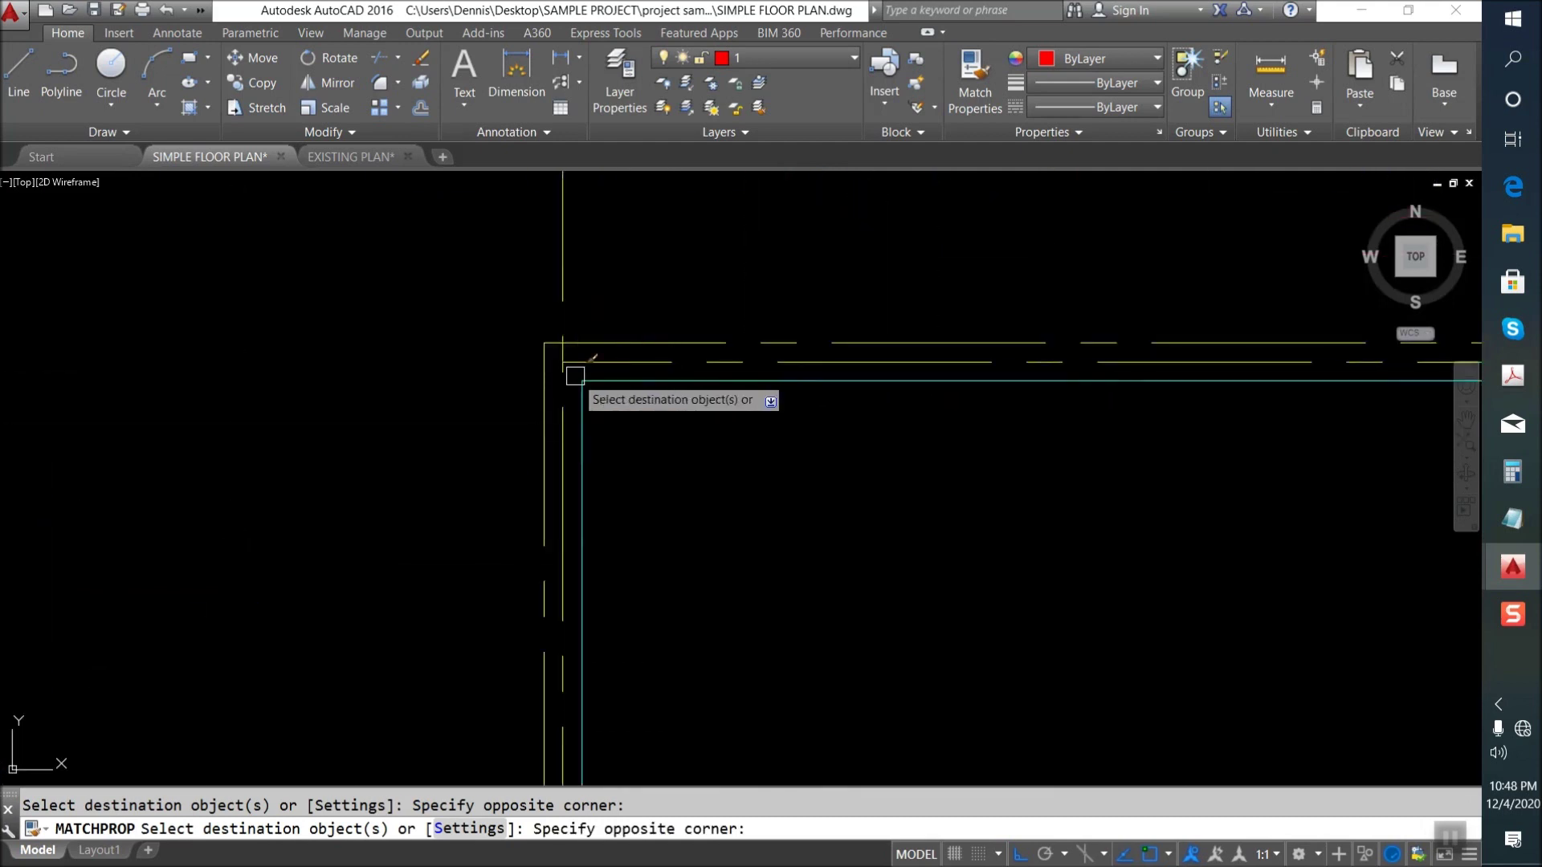
{"action": "scroll", "coordinate": [549, 396], "scroll_direction": "down", "scroll_amount": 1}
{"action": "key", "text": "Return"}
{"action": "scroll", "coordinate": [650, 361], "scroll_direction": "down", "scroll_amount": 3}
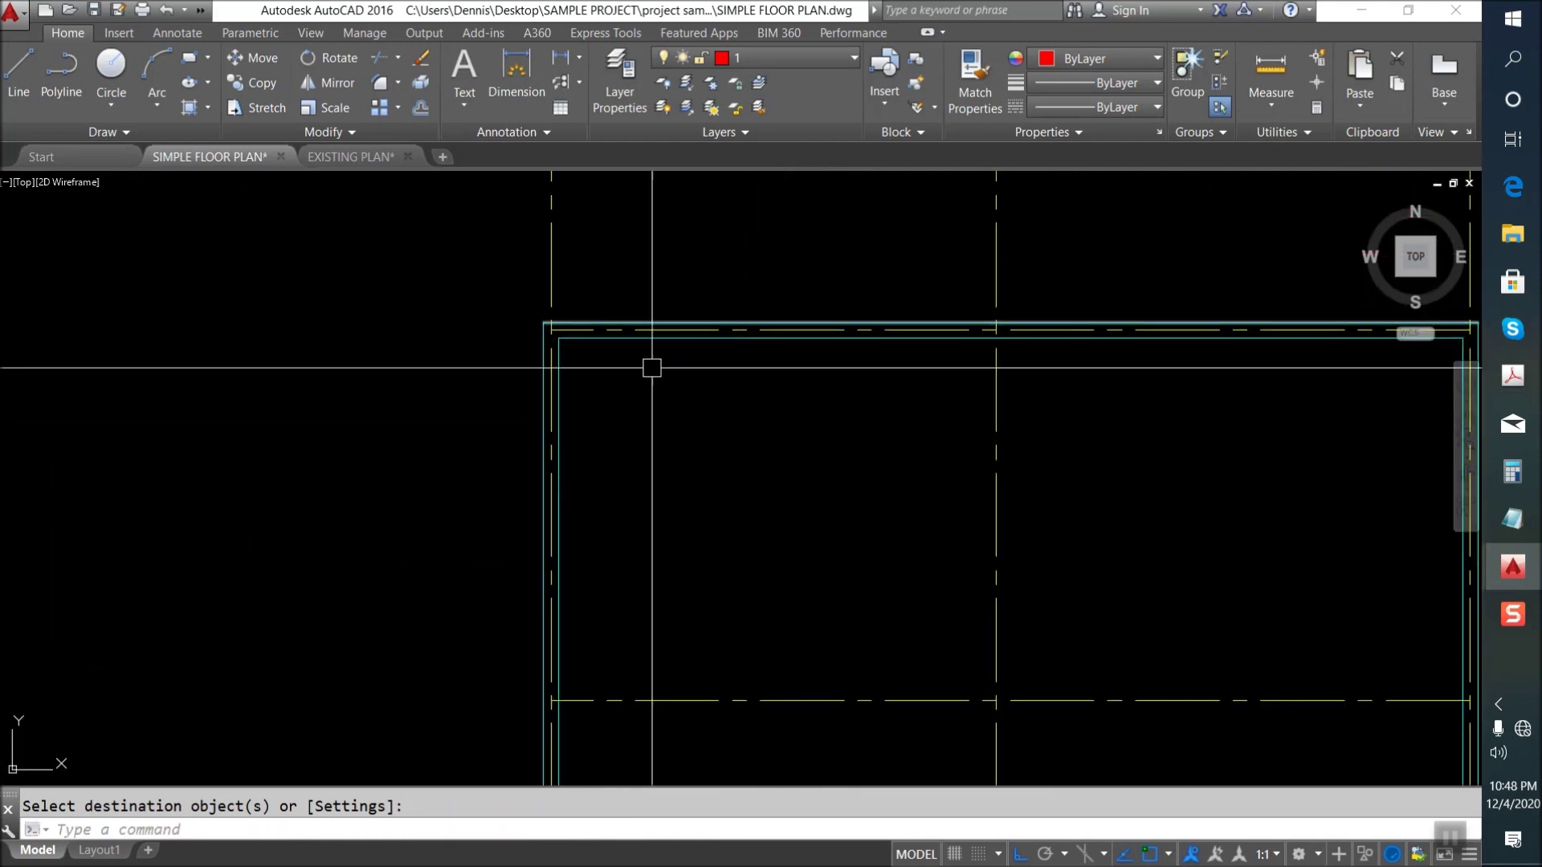
{"action": "scroll", "coordinate": [795, 479], "scroll_direction": "down", "scroll_amount": 2}
{"action": "middle_click_drag", "start_coordinate": [785, 492], "coordinate": [707, 466]}
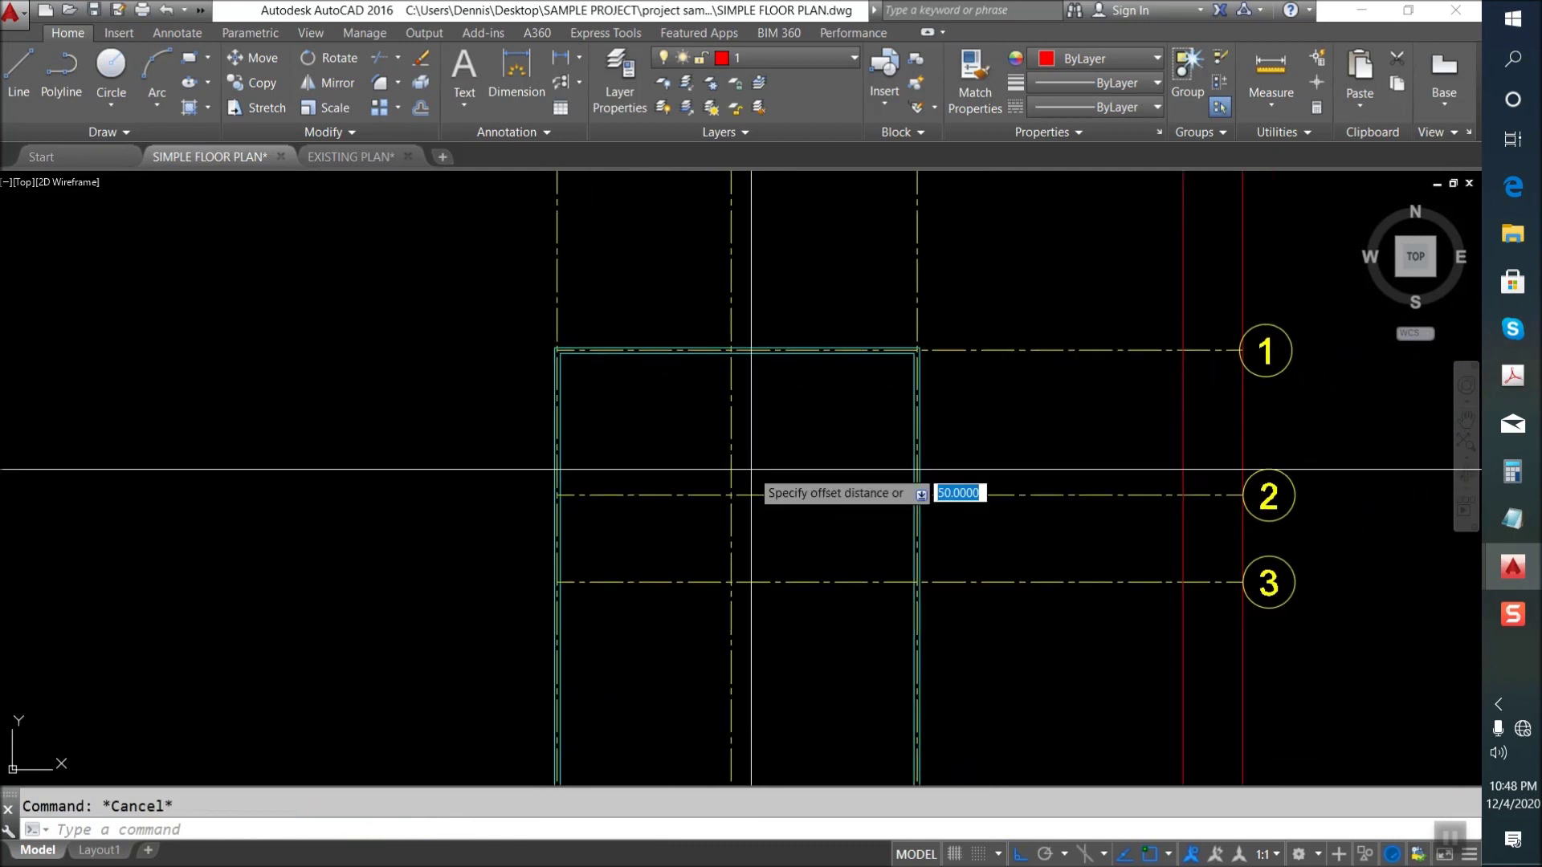
Offset the interior vertical gridline 50 units to both sides as wall lines.
{"action": "type", "text": "50"}
{"action": "scroll", "coordinate": [751, 468], "scroll_direction": "up", "scroll_amount": 4}
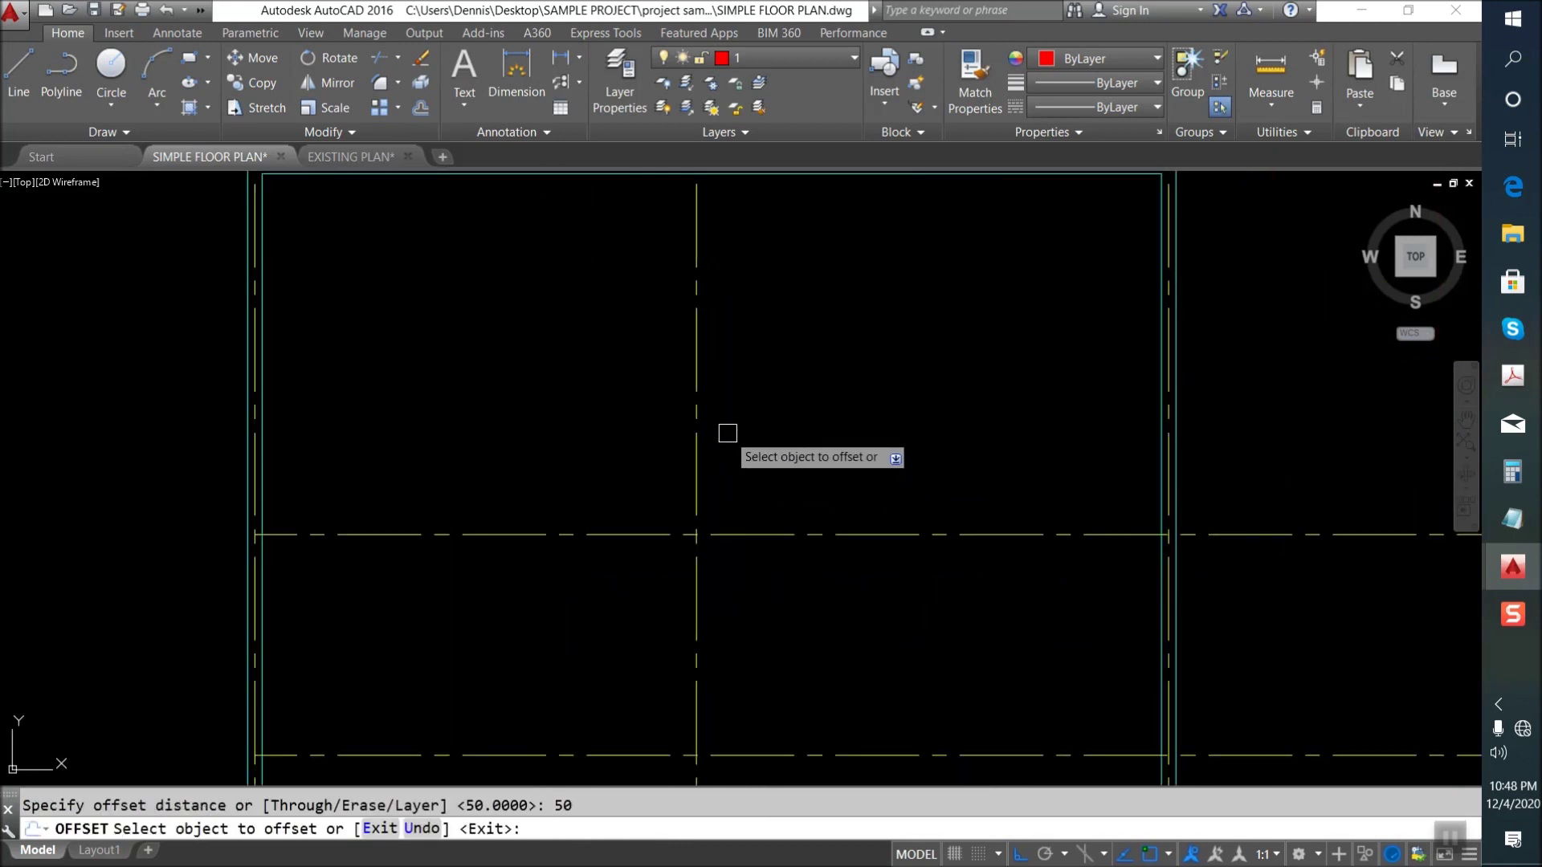
{"action": "left_click", "coordinate": [697, 394]}
{"action": "left_click", "coordinate": [675, 505]}
{"action": "scroll", "coordinate": [740, 468], "scroll_direction": "up", "scroll_amount": 3}
{"action": "left_click", "coordinate": [739, 468]}
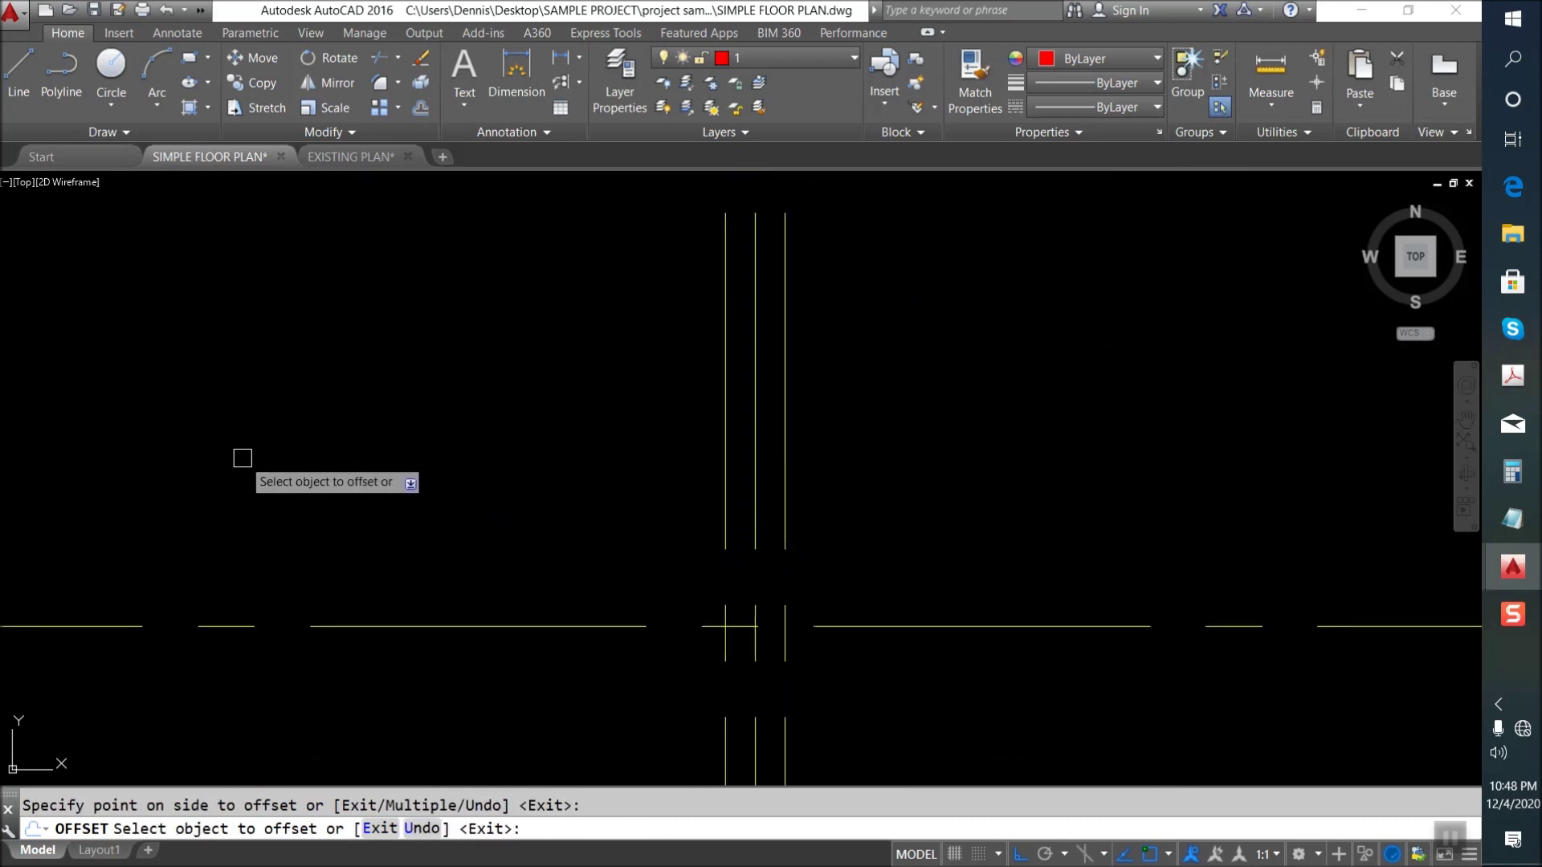
{"action": "scroll", "coordinate": [475, 517], "scroll_direction": "down", "scroll_amount": 3}
{"action": "scroll", "coordinate": [369, 492], "scroll_direction": "down", "scroll_amount": 2}
{"action": "scroll", "coordinate": [506, 475], "scroll_direction": "up", "scroll_amount": 3}
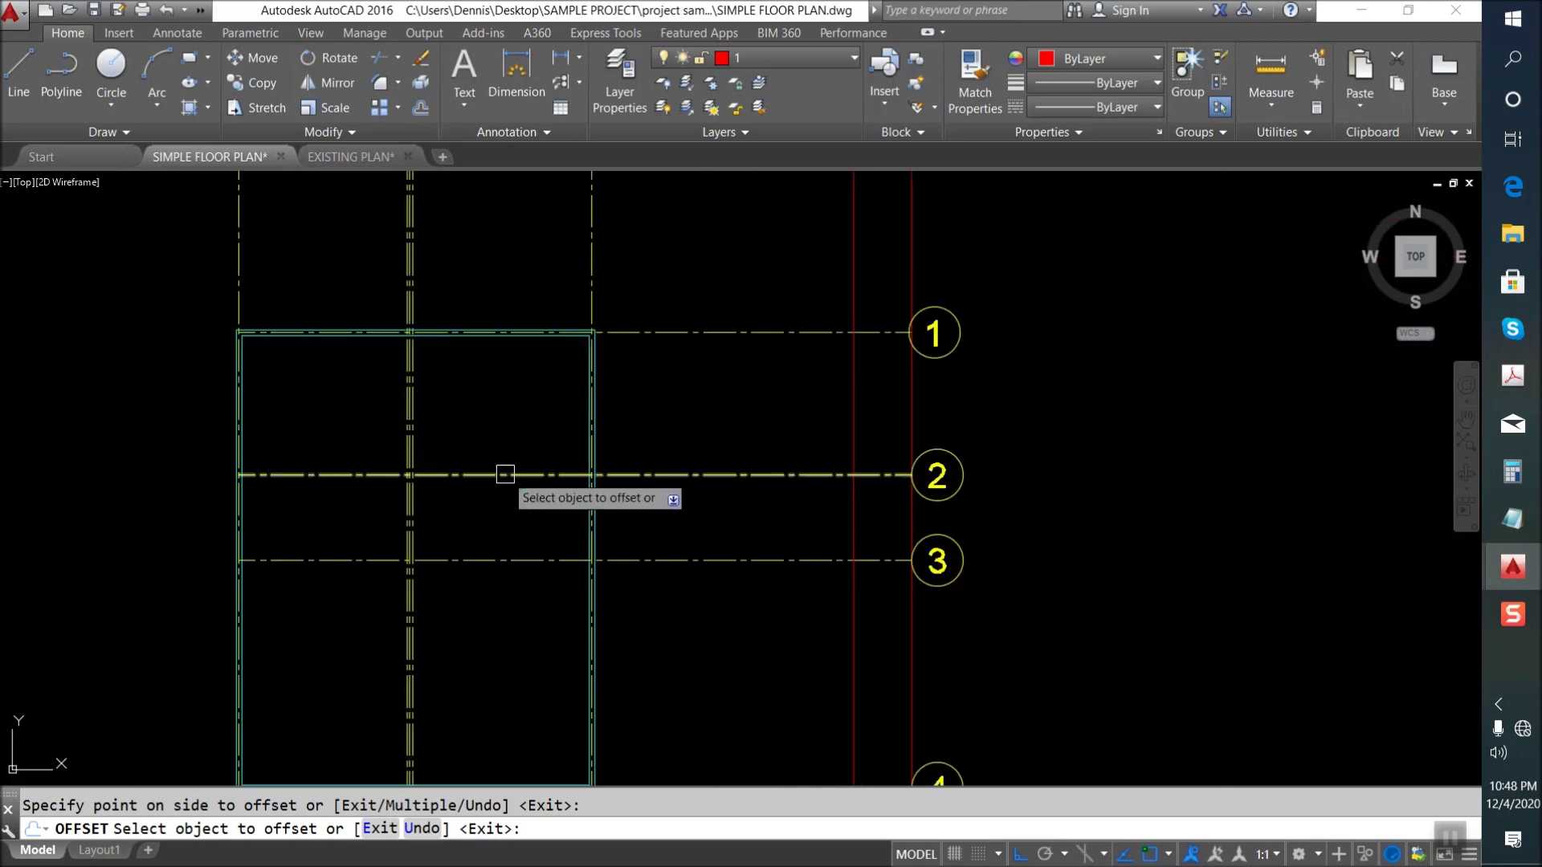
{"action": "scroll", "coordinate": [510, 467], "scroll_direction": "up", "scroll_amount": 1}
{"action": "scroll", "coordinate": [546, 473], "scroll_direction": "up", "scroll_amount": 5}
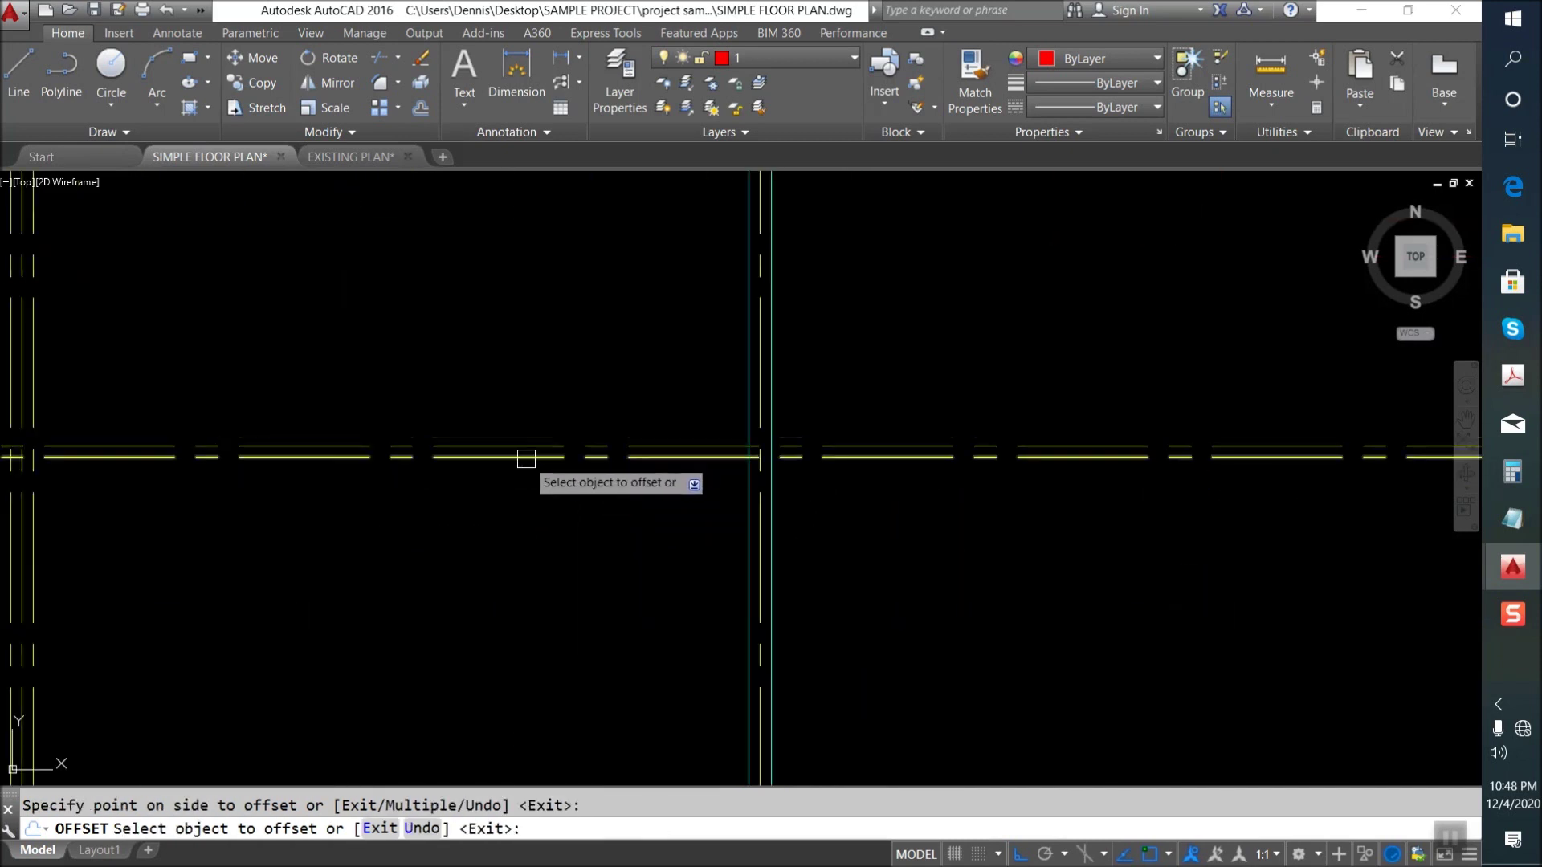
{"action": "scroll", "coordinate": [642, 514], "scroll_direction": "up", "scroll_amount": 2}
{"action": "scroll", "coordinate": [673, 347], "scroll_direction": "down", "scroll_amount": 2}
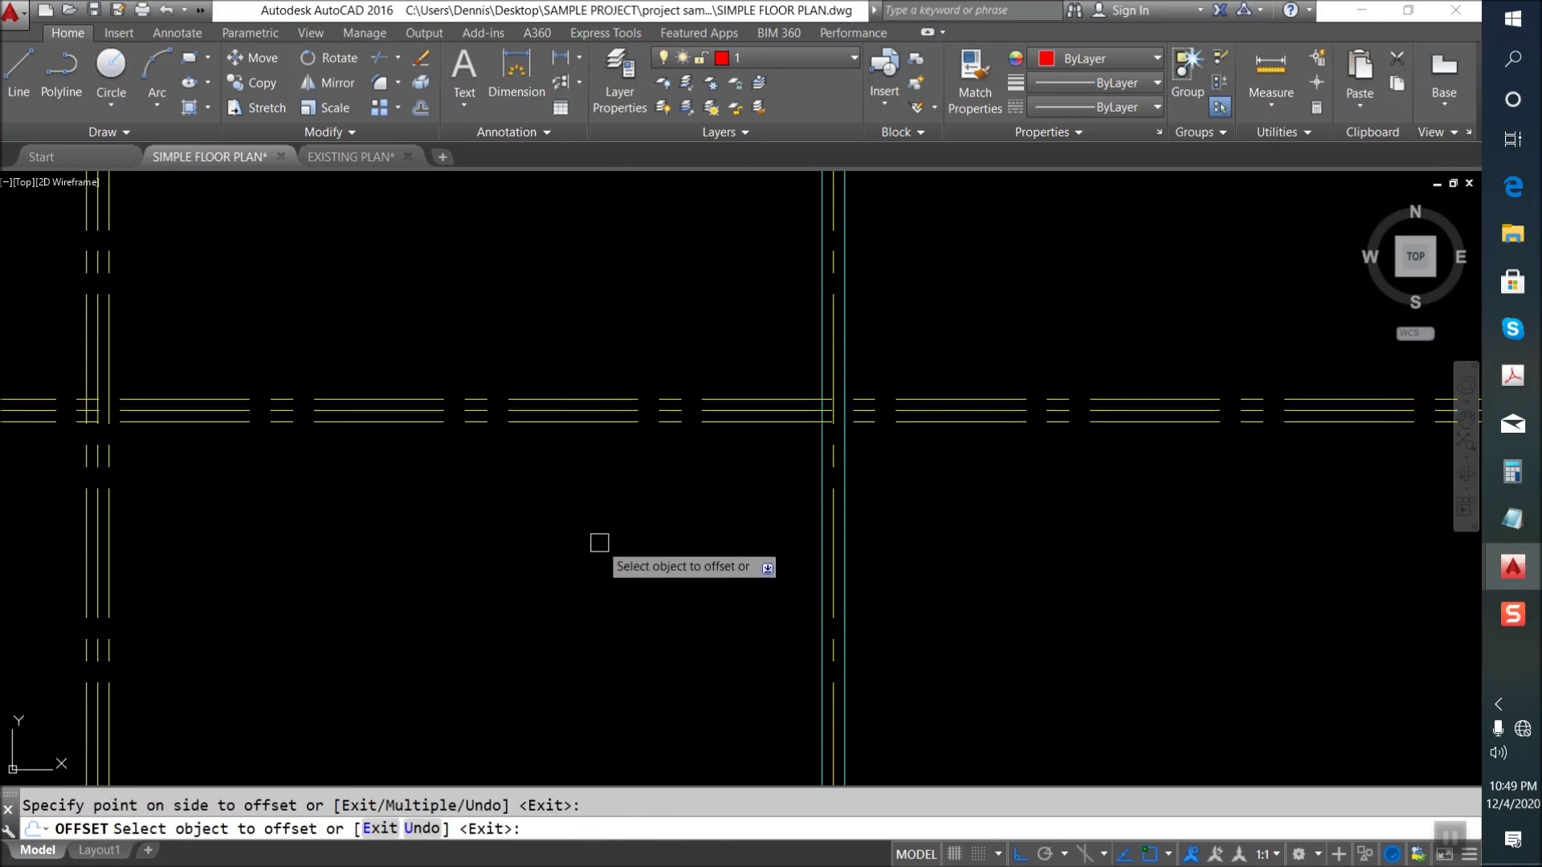
{"action": "scroll", "coordinate": [635, 585], "scroll_direction": "down", "scroll_amount": 3}
{"action": "key", "text": "Return"}
{"action": "key", "text": "Escape"}
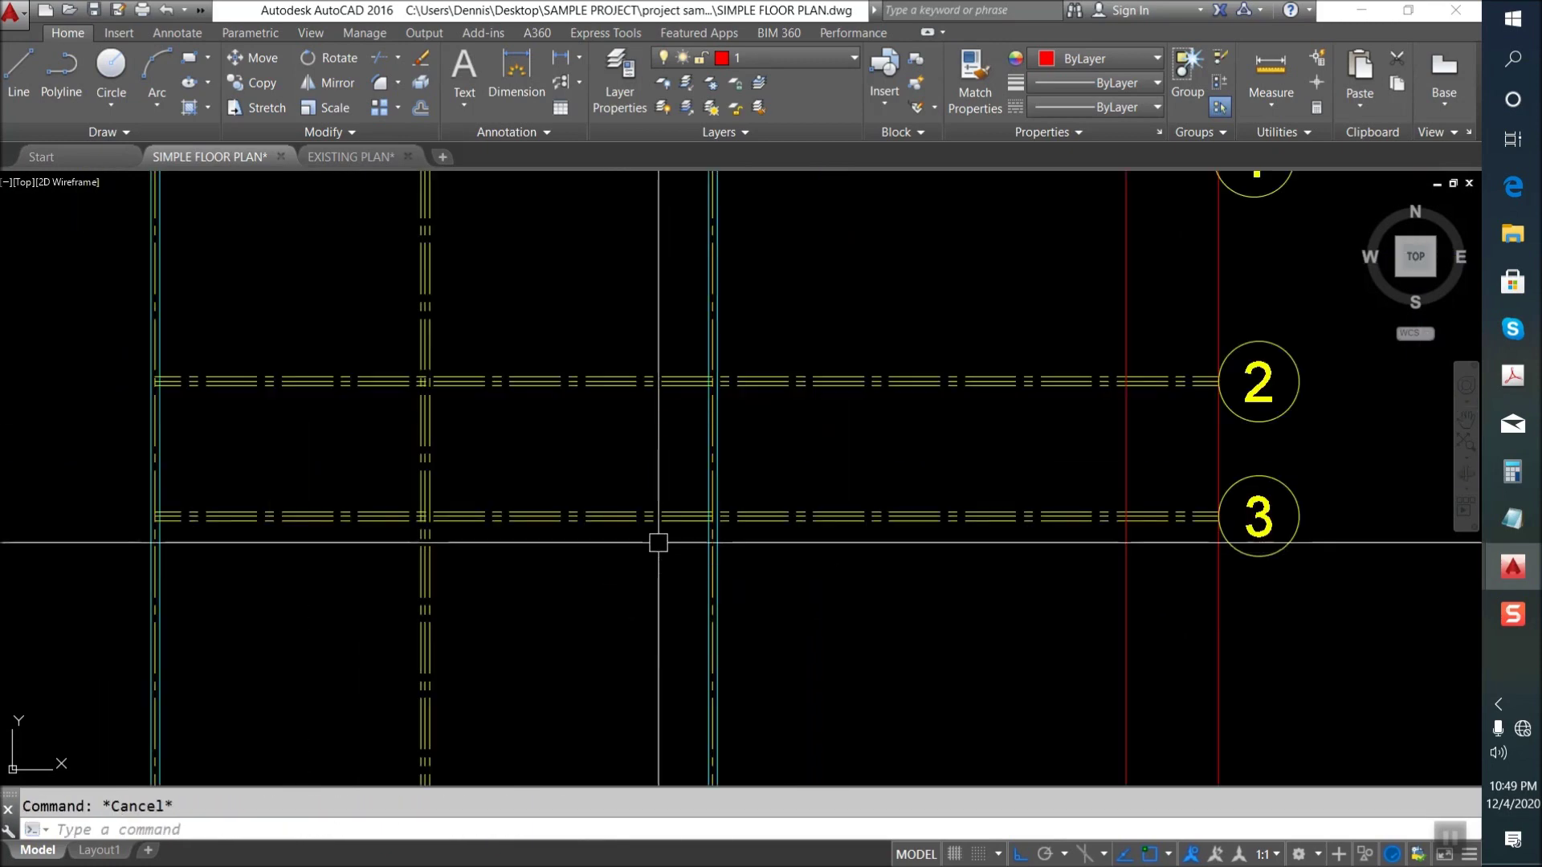
Offset a line 2100 units to create an extra wall line.
{"action": "type", "text": "o"}
{"action": "key", "text": "Return"}
{"action": "type", "text": "2100"}
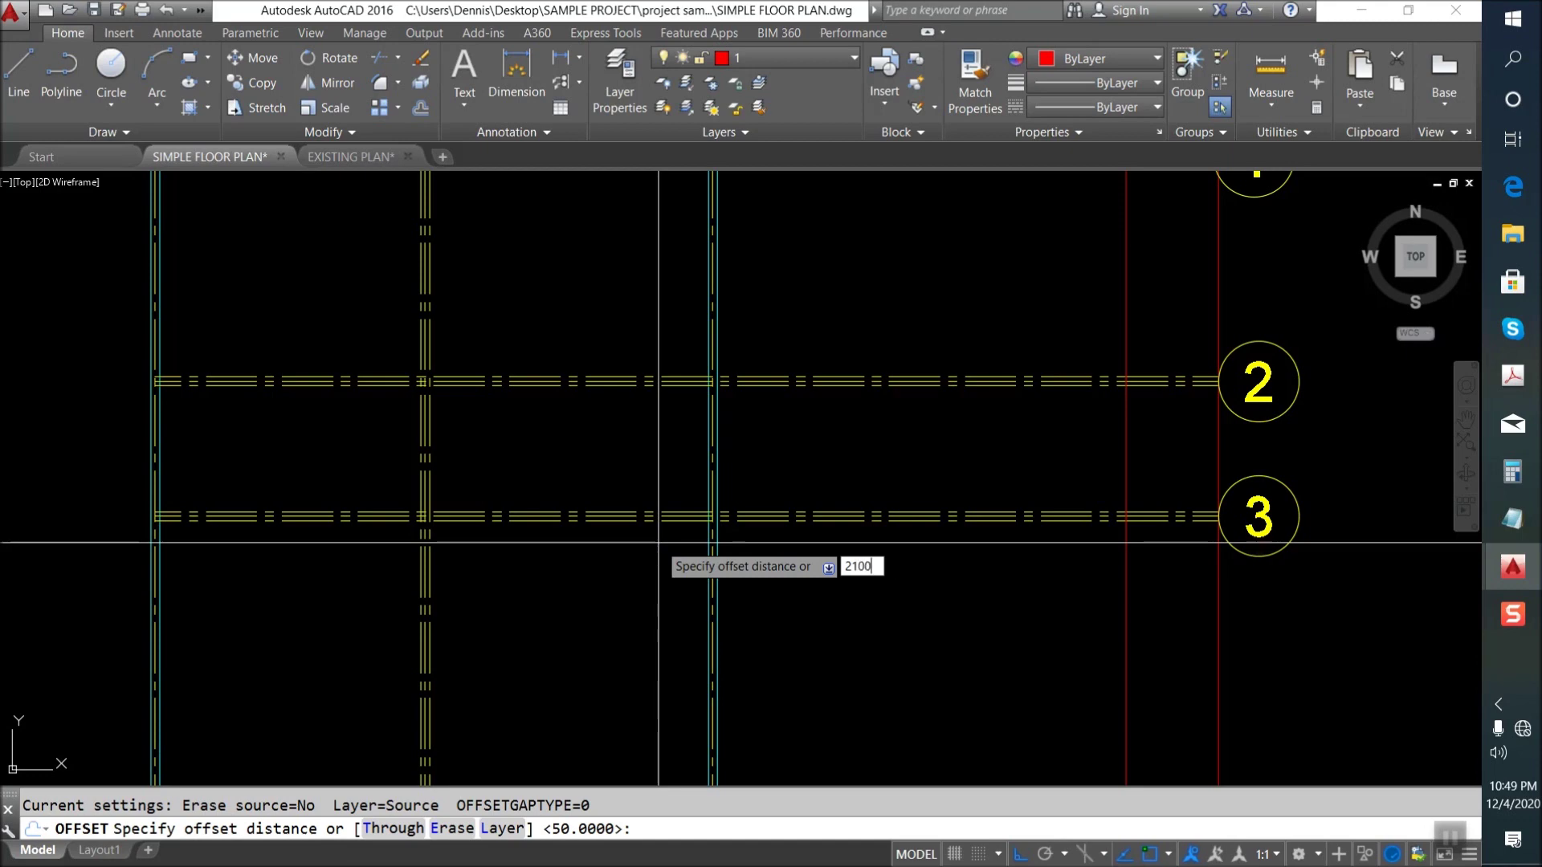
{"action": "key", "text": "Return"}
{"action": "scroll", "coordinate": [709, 523], "scroll_direction": "up", "scroll_amount": 3}
{"action": "left_click", "coordinate": [735, 518]}
{"action": "scroll", "coordinate": [682, 553], "scroll_direction": "down", "scroll_amount": 3}
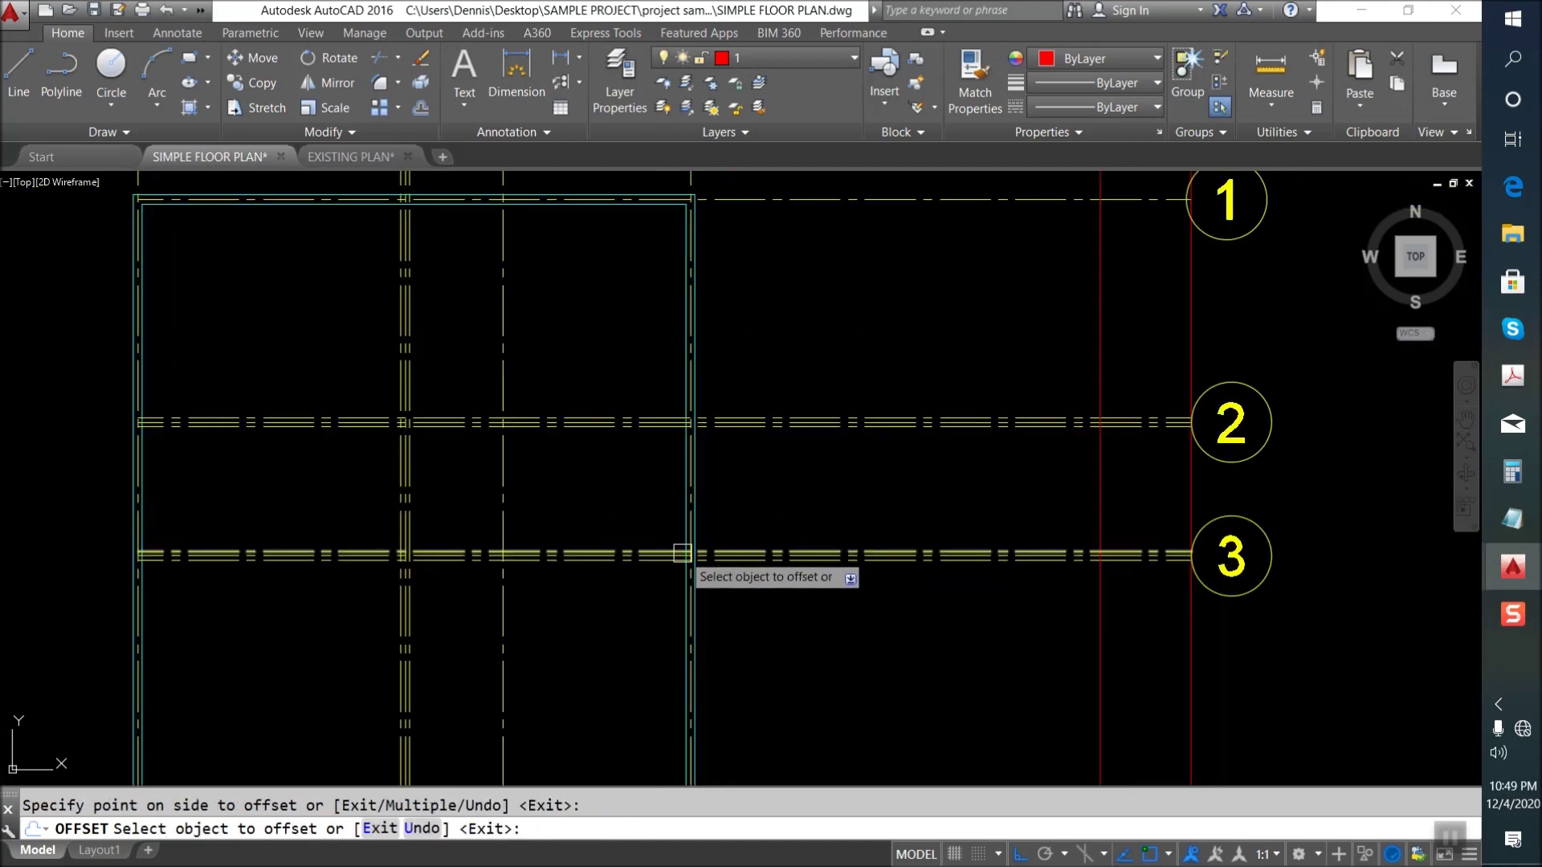
{"action": "key", "text": "Escape"}
Run a 50-unit offset for the extra wall line.
{"action": "scroll", "coordinate": [487, 518], "scroll_direction": "up", "scroll_amount": 3}
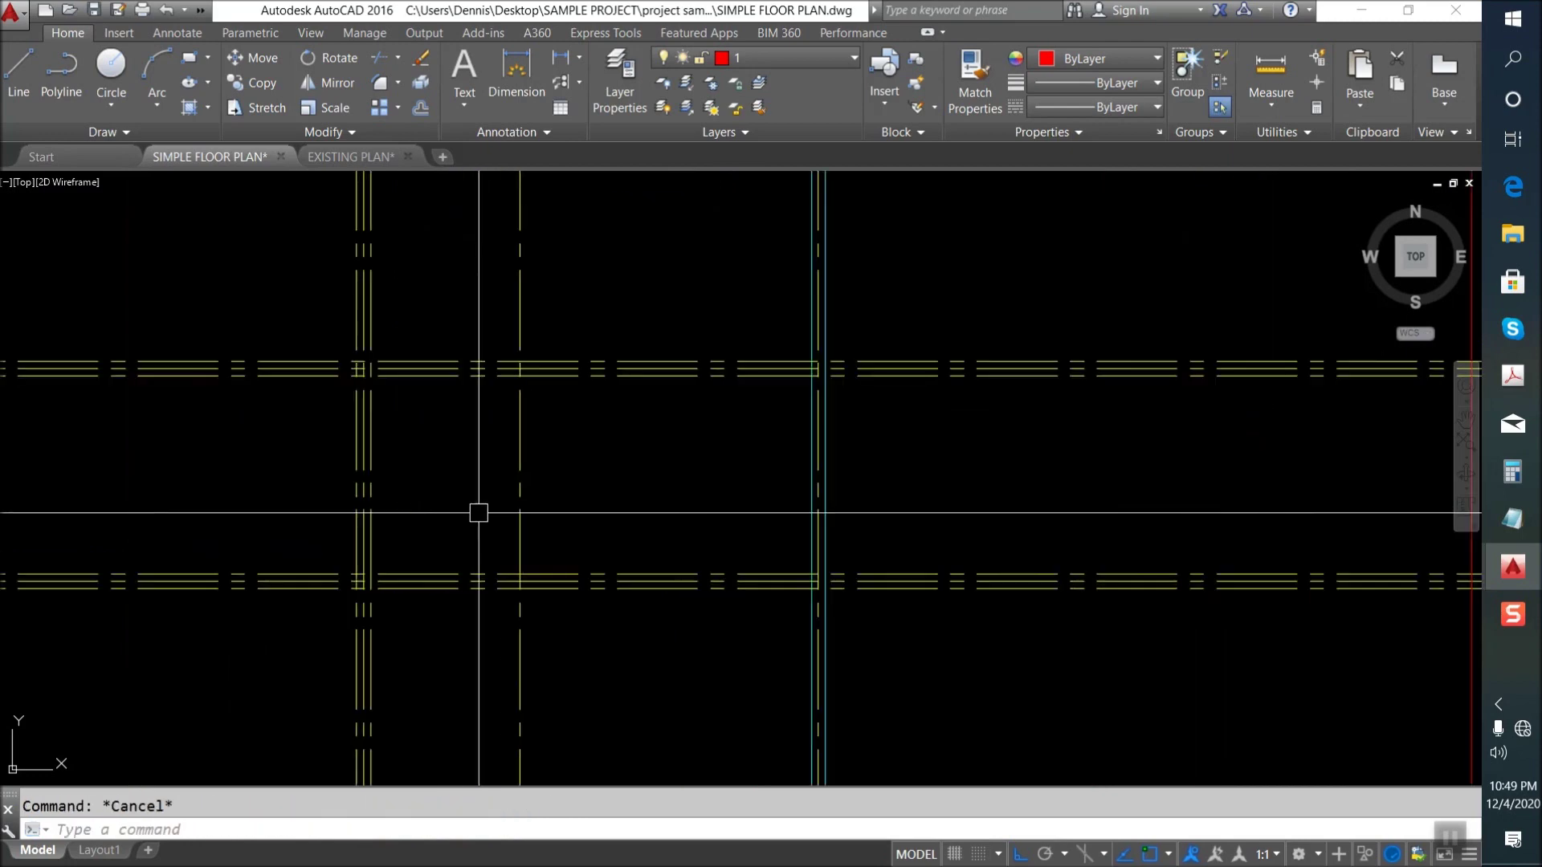
{"action": "key", "text": "Return"}
{"action": "type", "text": "50"}
{"action": "key", "text": "Return"}
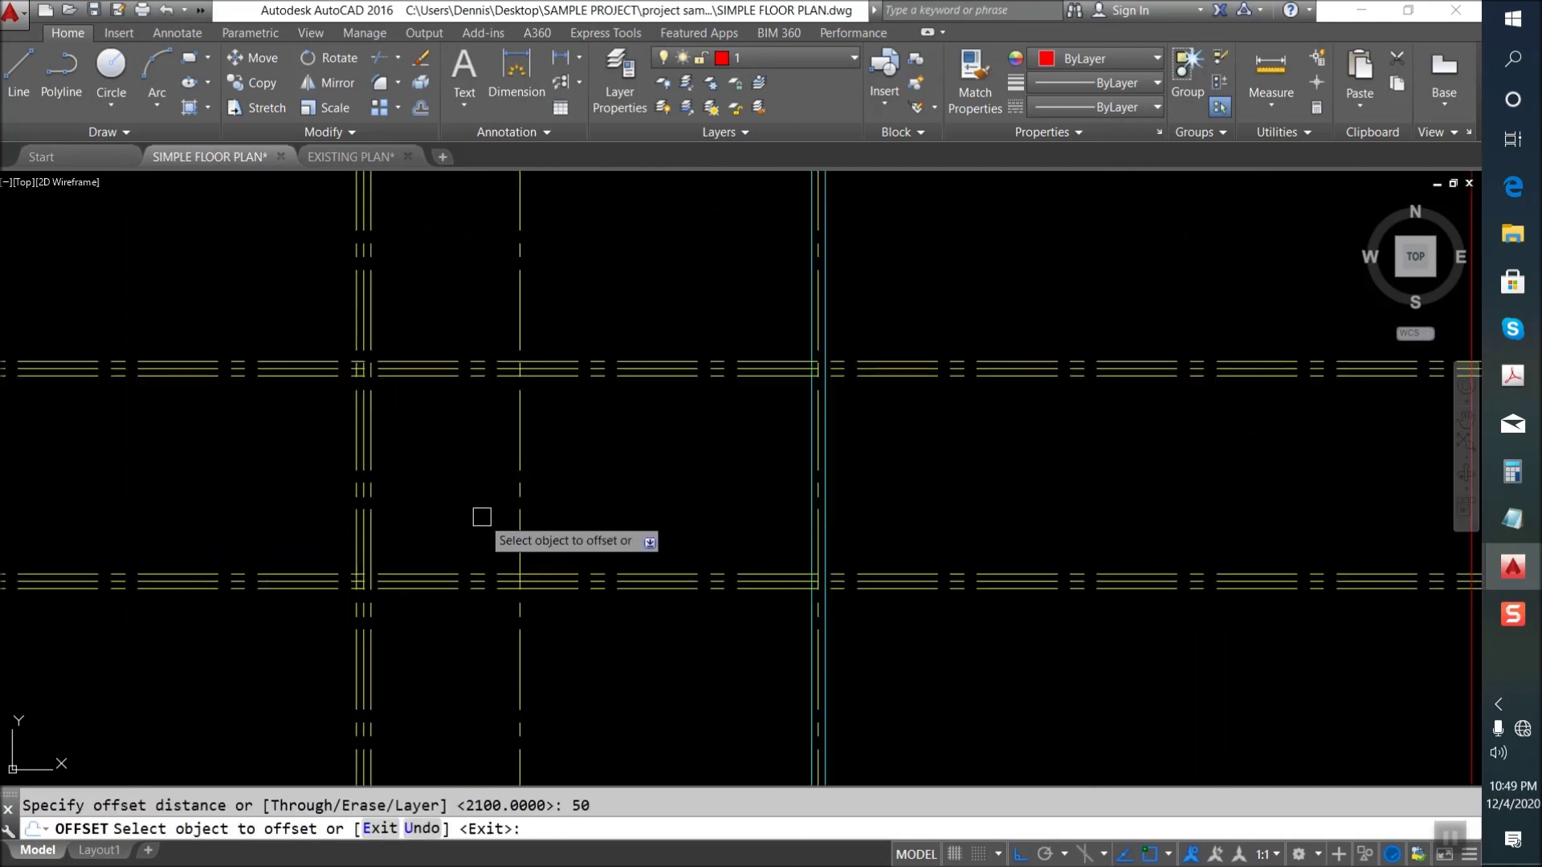
{"action": "scroll", "coordinate": [515, 438], "scroll_direction": "up", "scroll_amount": 3}
{"action": "scroll", "coordinate": [514, 455], "scroll_direction": "up", "scroll_amount": 5}
{"action": "scroll", "coordinate": [562, 506], "scroll_direction": "down", "scroll_amount": 2}
{"action": "scroll", "coordinate": [707, 509], "scroll_direction": "down", "scroll_amount": 4}
{"action": "key", "text": "Escape"}
Match properties from the vertical wall line onto another wall with MA.
{"action": "type", "text": "M"}
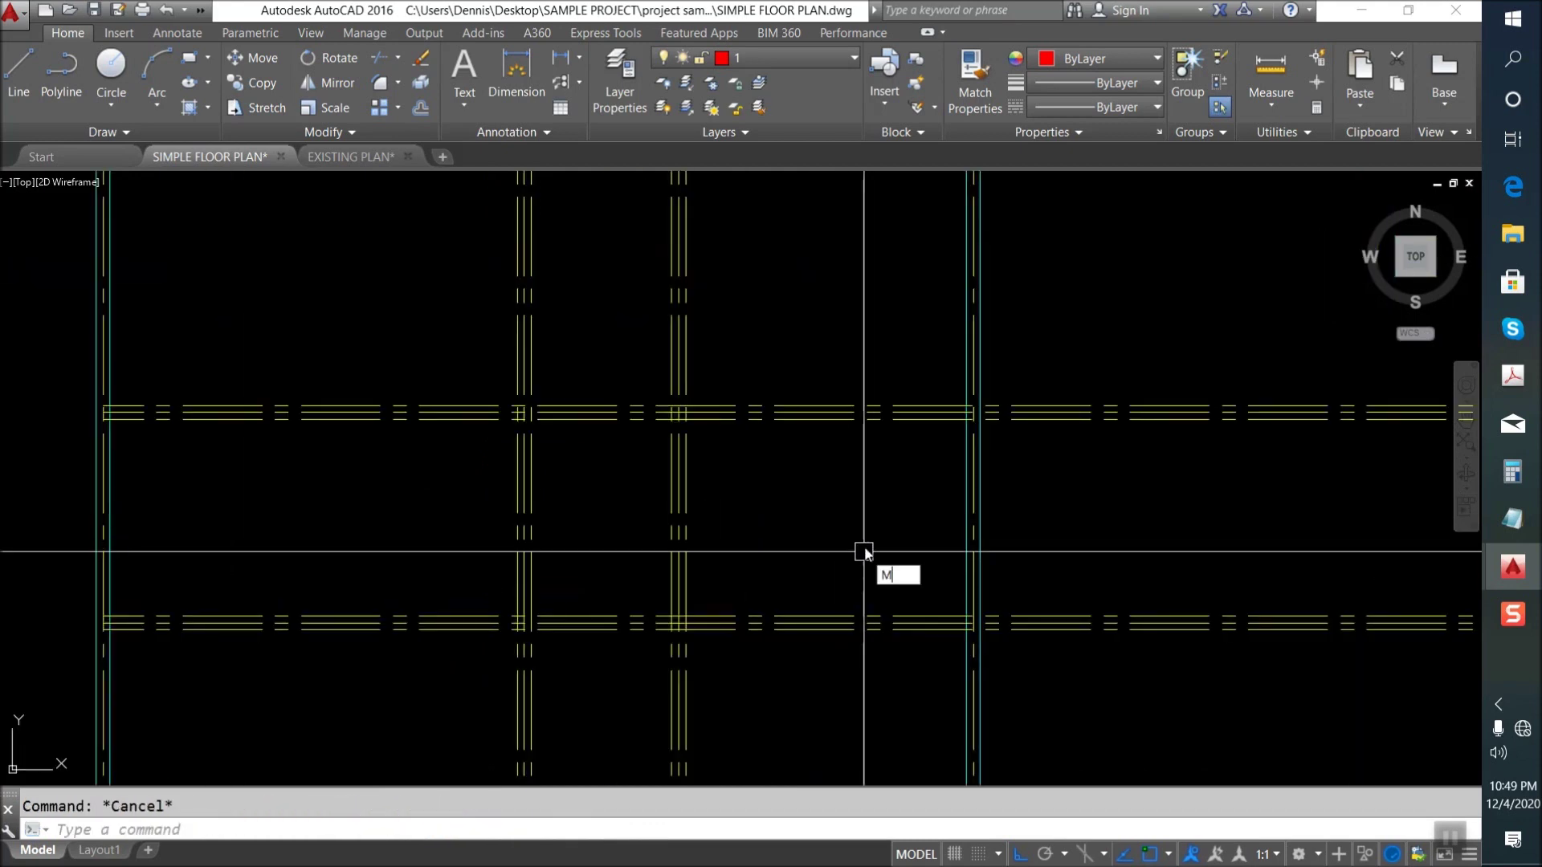
{"action": "type", "text": "a"}
{"action": "key", "text": "Return"}
{"action": "scroll", "coordinate": [956, 474], "scroll_direction": "up", "scroll_amount": 2}
{"action": "left_click", "coordinate": [967, 449]}
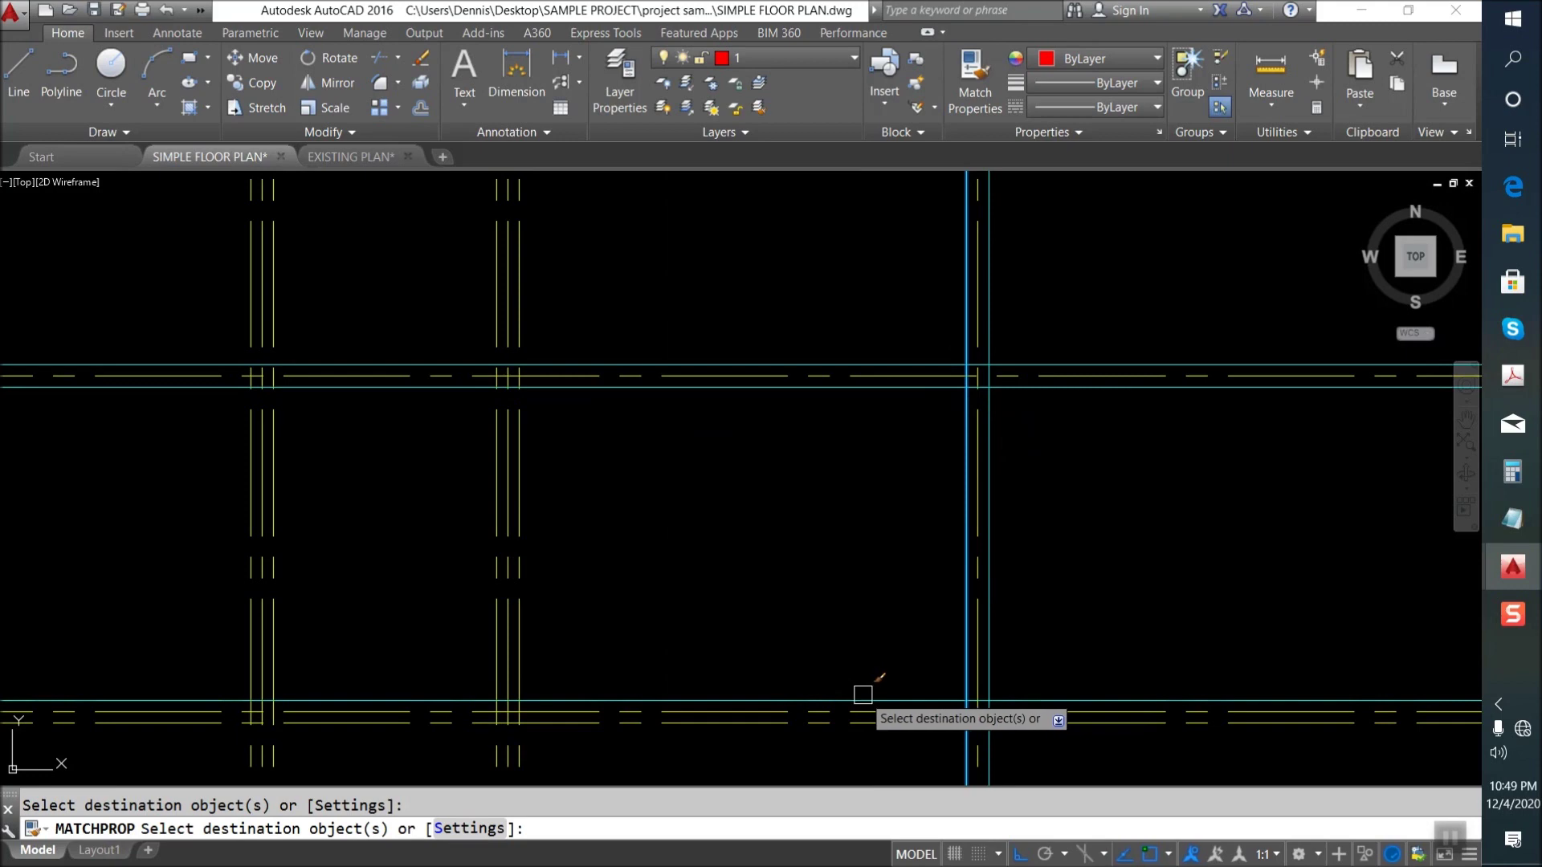
{"action": "scroll", "coordinate": [782, 586], "scroll_direction": "down", "scroll_amount": 3}
{"action": "scroll", "coordinate": [704, 546], "scroll_direction": "up", "scroll_amount": 1}
{"action": "scroll", "coordinate": [699, 554], "scroll_direction": "up", "scroll_amount": 1}
{"action": "scroll", "coordinate": [642, 554], "scroll_direction": "up", "scroll_amount": 1}
{"action": "scroll", "coordinate": [699, 553], "scroll_direction": "up", "scroll_amount": 1}
{"action": "middle_click_drag", "start_coordinate": [484, 580], "coordinate": [620, 558]}
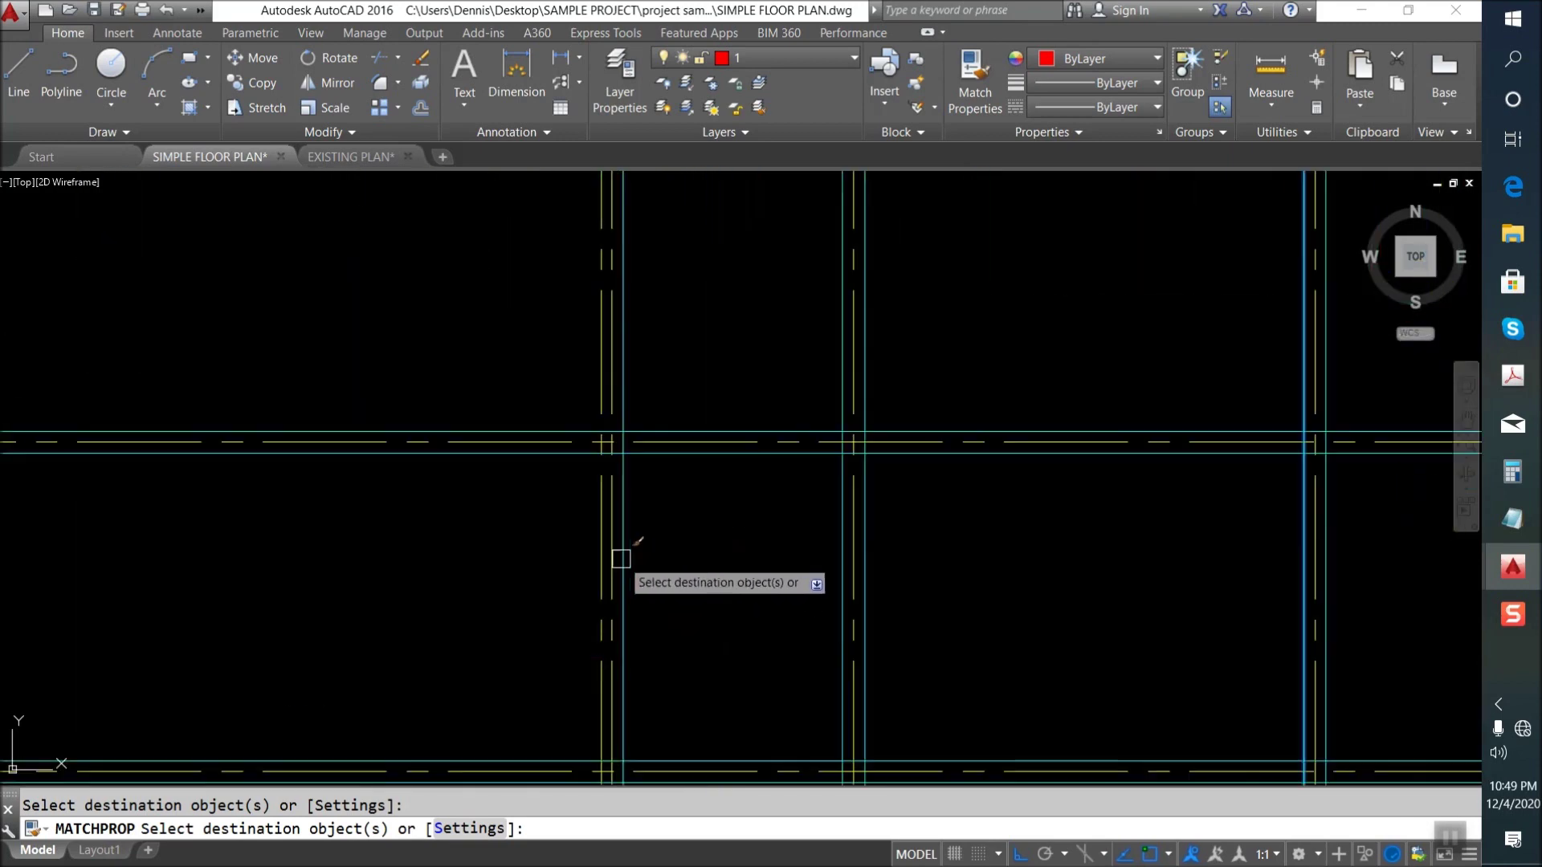
{"action": "scroll", "coordinate": [623, 556], "scroll_direction": "down", "scroll_amount": 2}
{"action": "key", "text": "Return"}
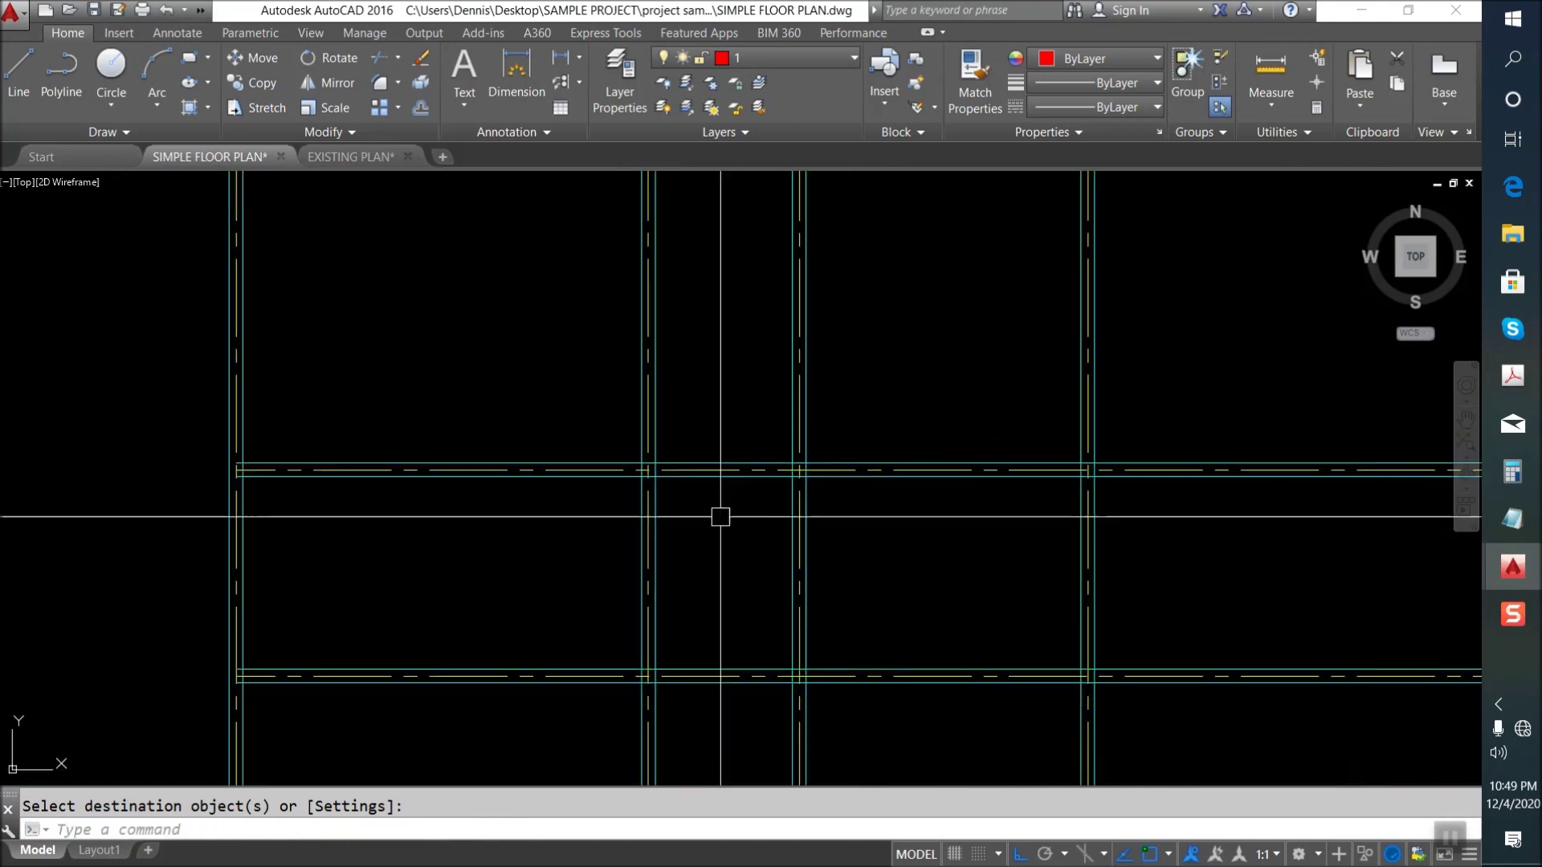
{"action": "key", "text": "Escape"}
Try trimming the overlapping wall lines, first with one cutting edge, then all lines.
{"action": "type", "text": "tr"}
{"action": "key", "text": "Return"}
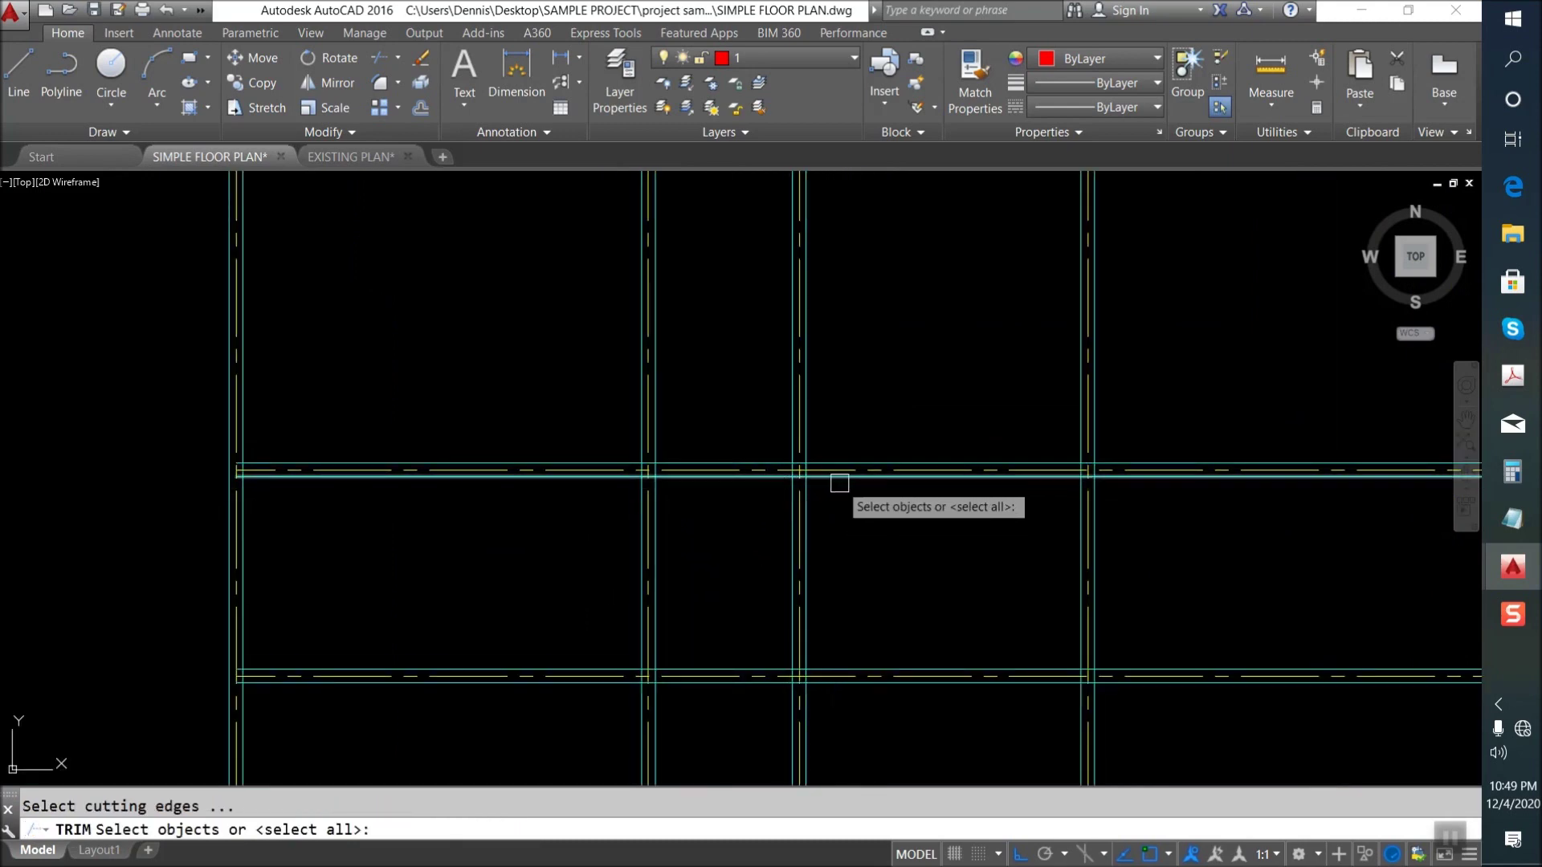
{"action": "left_click", "coordinate": [833, 483]}
{"action": "key", "text": "Return"}
{"action": "left_click", "coordinate": [865, 387]}
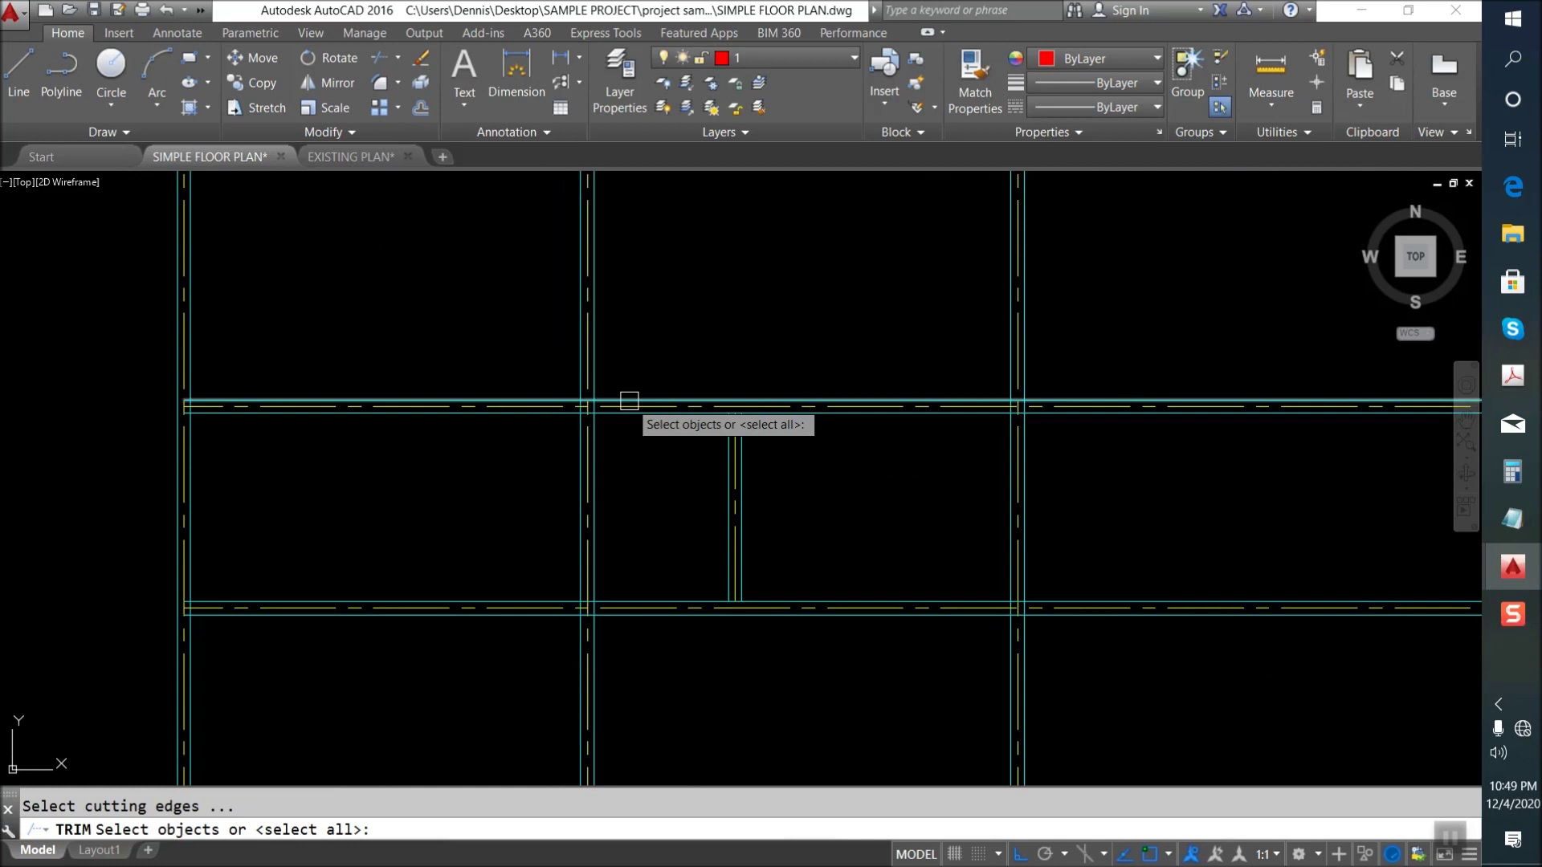
{"action": "key", "text": "Escape"}
{"action": "type", "text": "tr"}
{"action": "key", "text": "Return"}
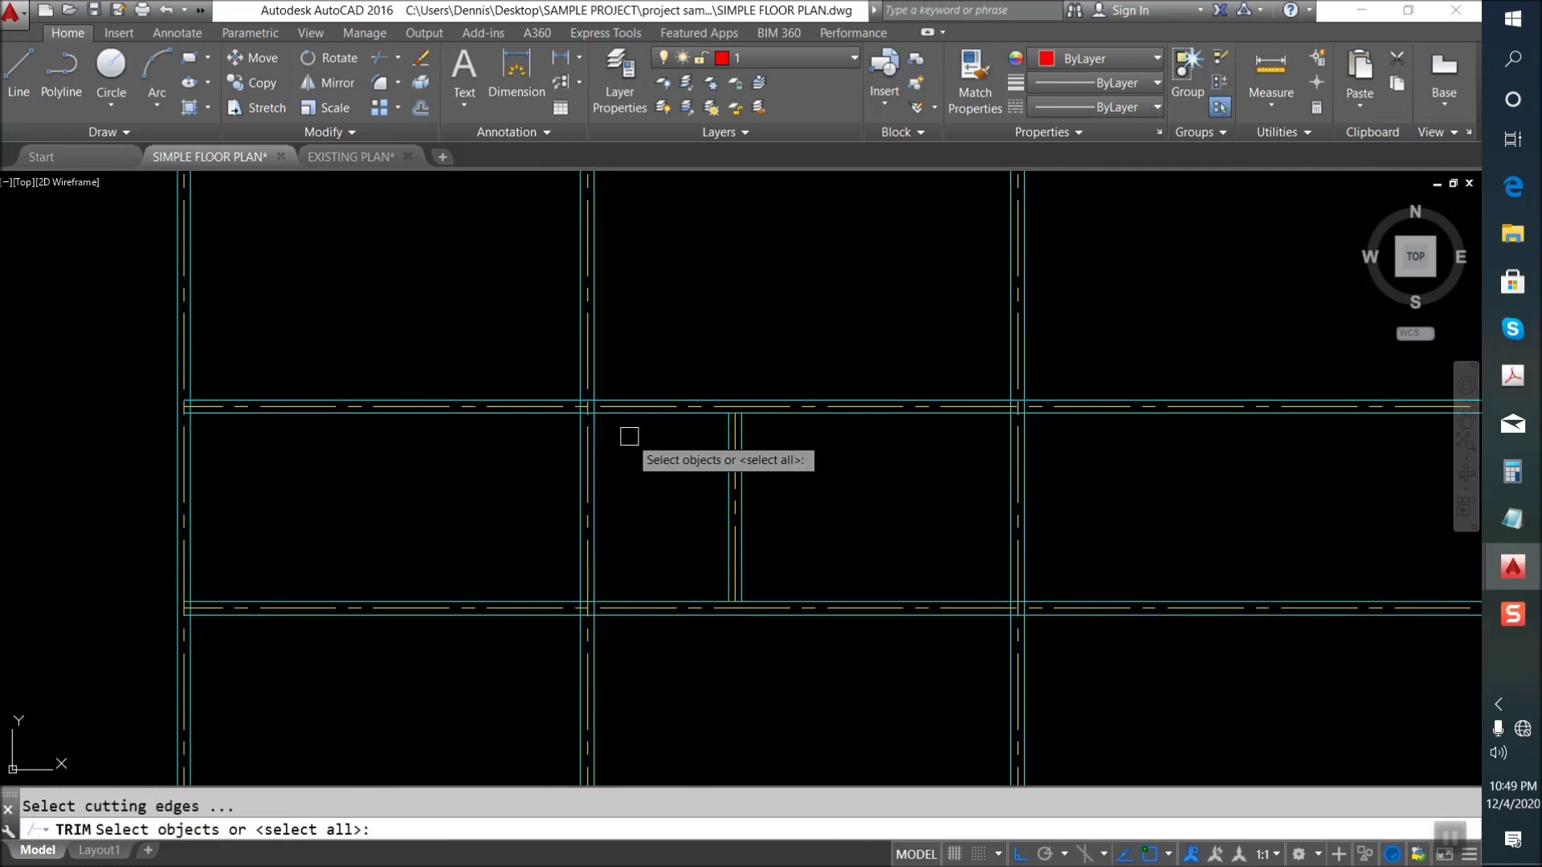
{"action": "key", "text": "Return"}
{"action": "scroll", "coordinate": [630, 436], "scroll_direction": "up", "scroll_amount": 2}
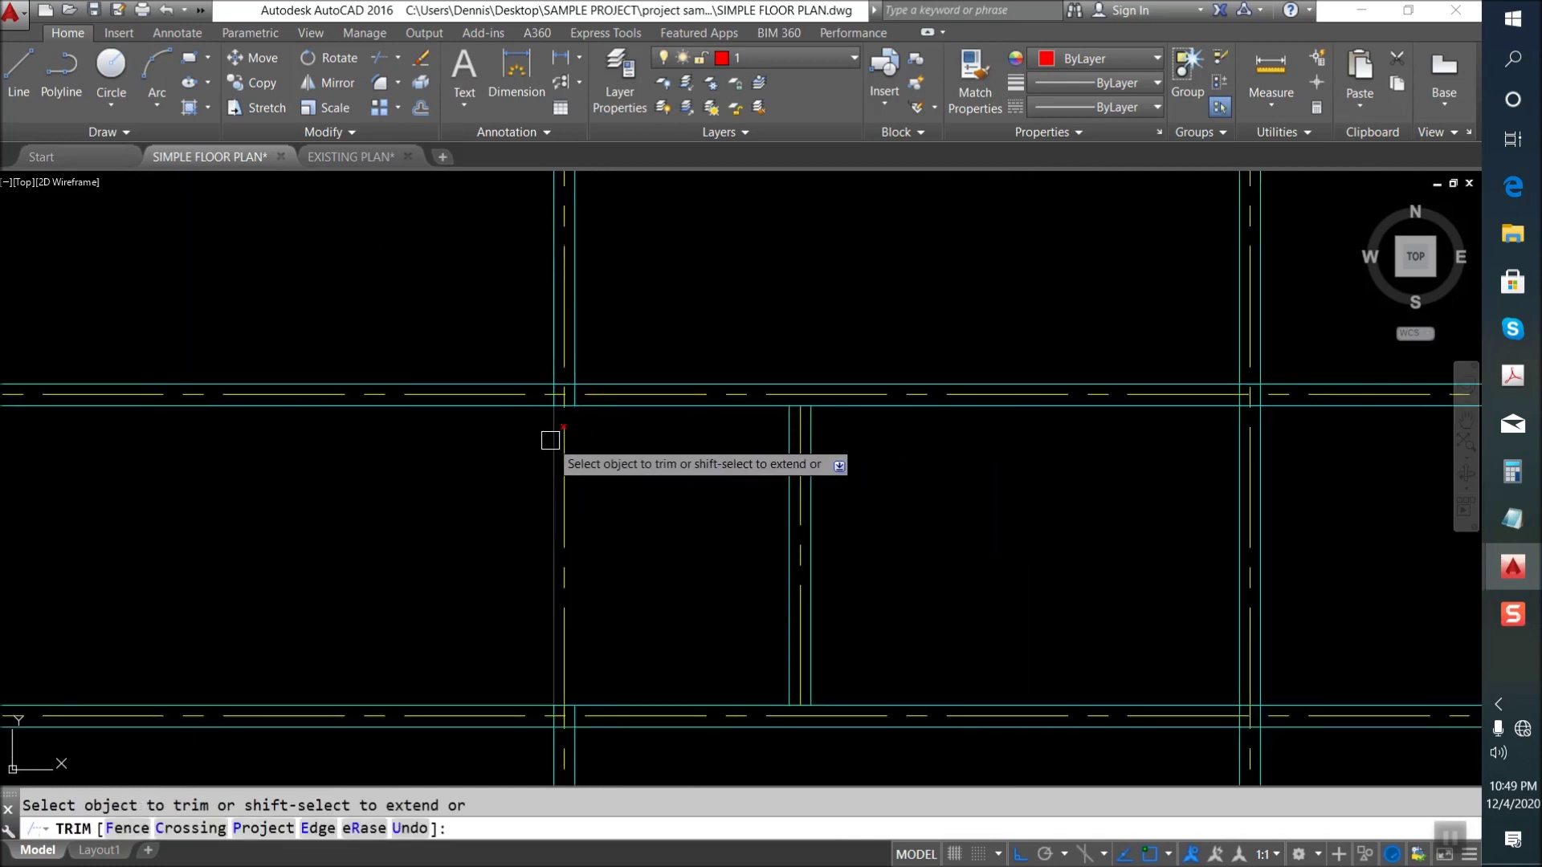
{"action": "scroll", "coordinate": [570, 383], "scroll_direction": "up", "scroll_amount": 3}
{"action": "key", "text": "Escape"}
Fillet the interior wall corners closed, one corner after another.
{"action": "type", "text": "f"}
{"action": "key", "text": "Return"}
{"action": "left_click", "coordinate": [610, 395]}
{"action": "left_click", "coordinate": [562, 342]}
{"action": "key", "text": "Return"}
{"action": "left_click", "coordinate": [608, 433]}
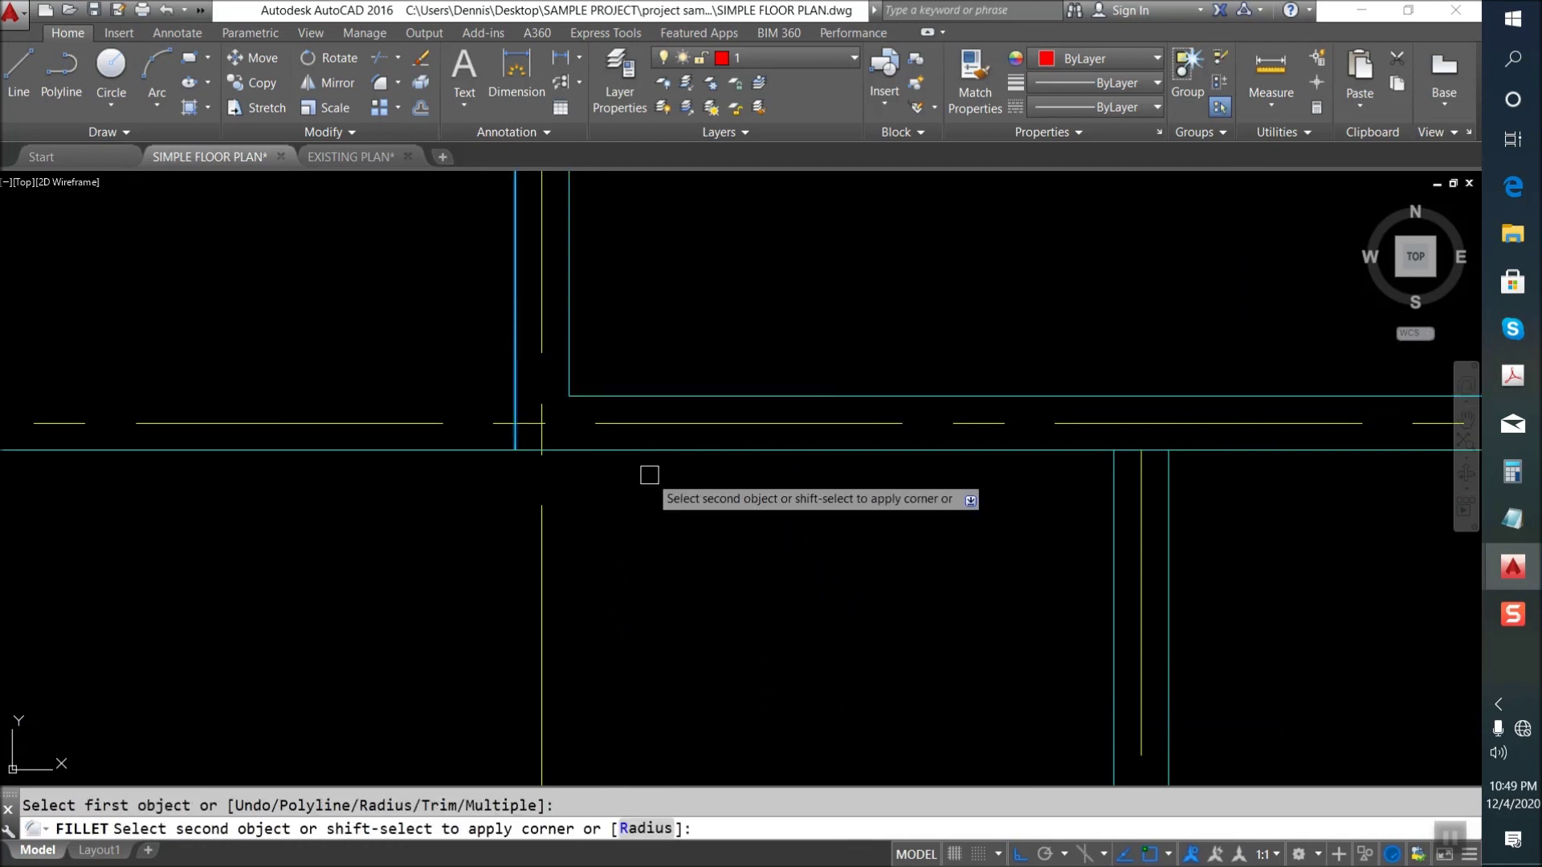
{"action": "left_click", "coordinate": [609, 450]}
{"action": "scroll", "coordinate": [658, 427], "scroll_direction": "down", "scroll_amount": 2}
{"action": "scroll", "coordinate": [609, 523], "scroll_direction": "up", "scroll_amount": 3}
{"action": "key", "text": "Return"}
{"action": "left_click", "coordinate": [627, 534]}
{"action": "left_click", "coordinate": [614, 534]}
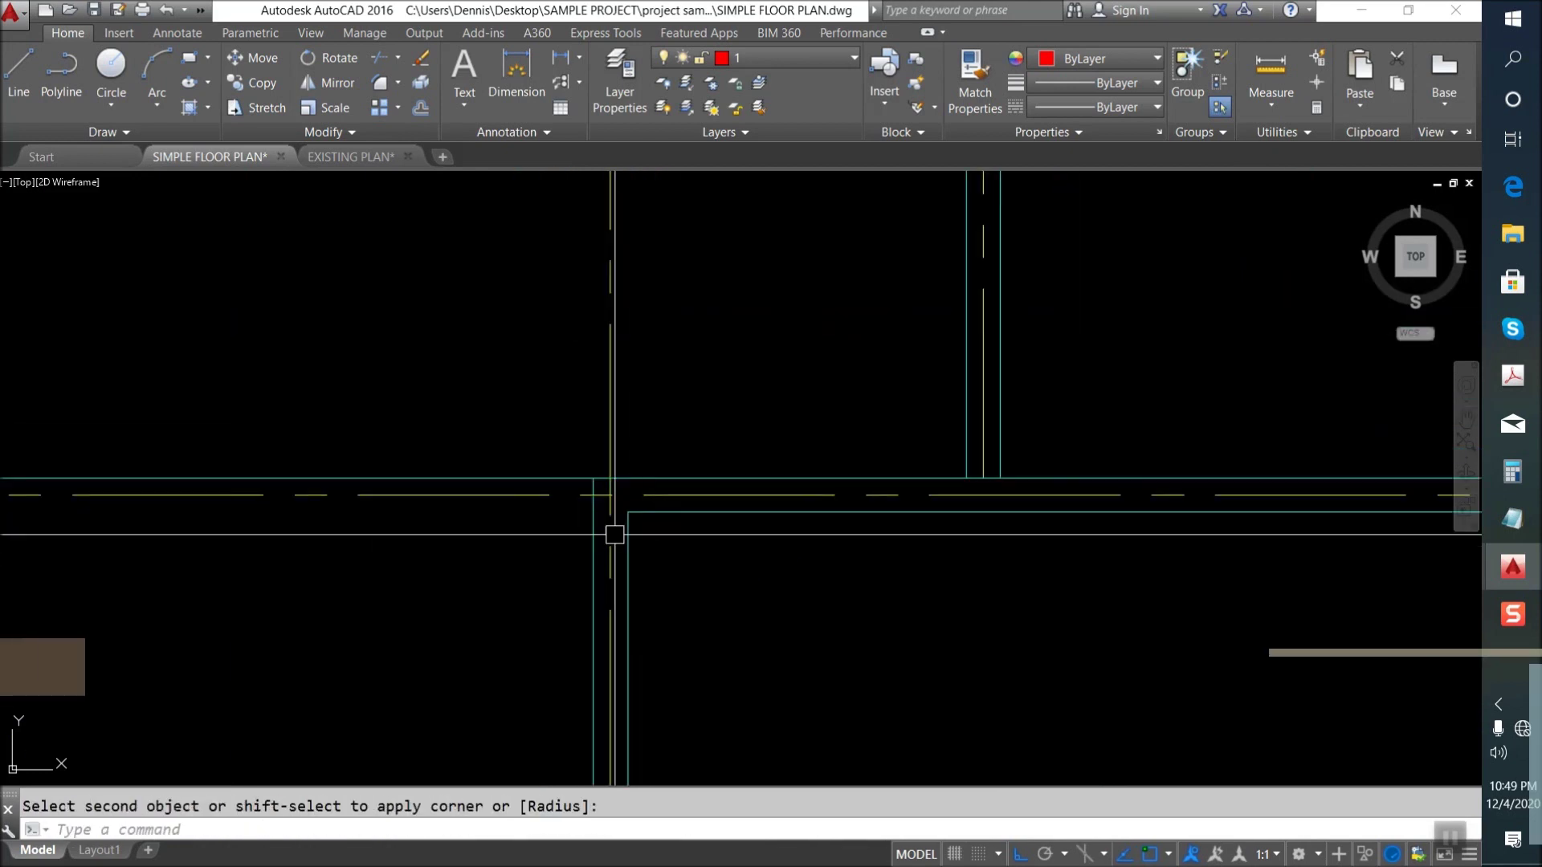
{"action": "left_click", "coordinate": [664, 481]}
{"action": "scroll", "coordinate": [723, 514], "scroll_direction": "down", "scroll_amount": 3}
{"action": "key", "text": "Return"}
{"action": "key", "text": "Escape"}
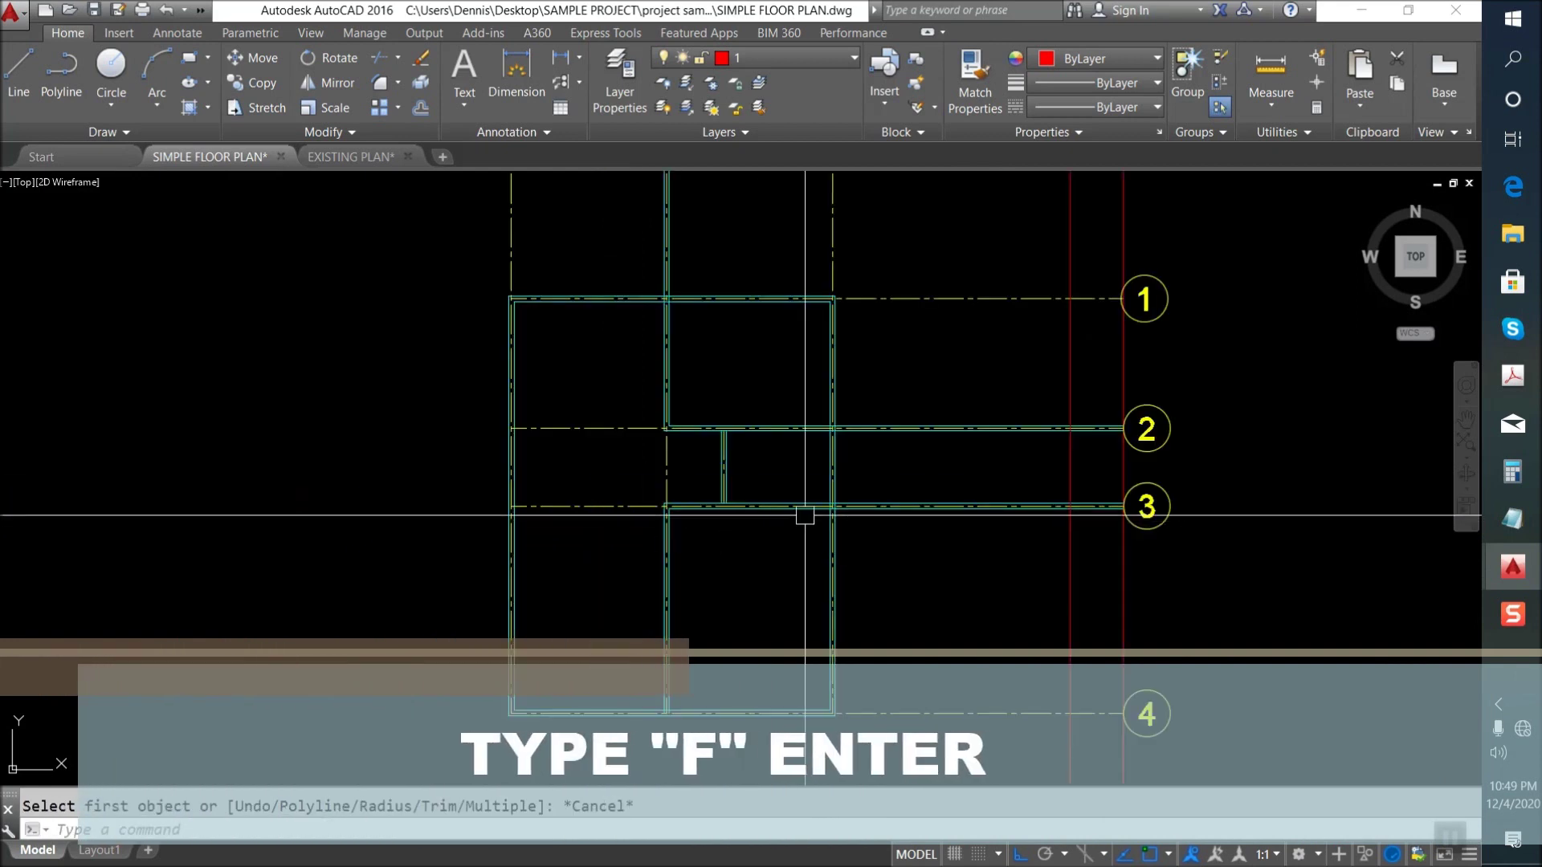
{"action": "scroll", "coordinate": [805, 515], "scroll_direction": "up", "scroll_amount": 4}
Trim the wall lines right of the vertical wall, using it as the cutting edge.
{"action": "type", "text": "TR"}
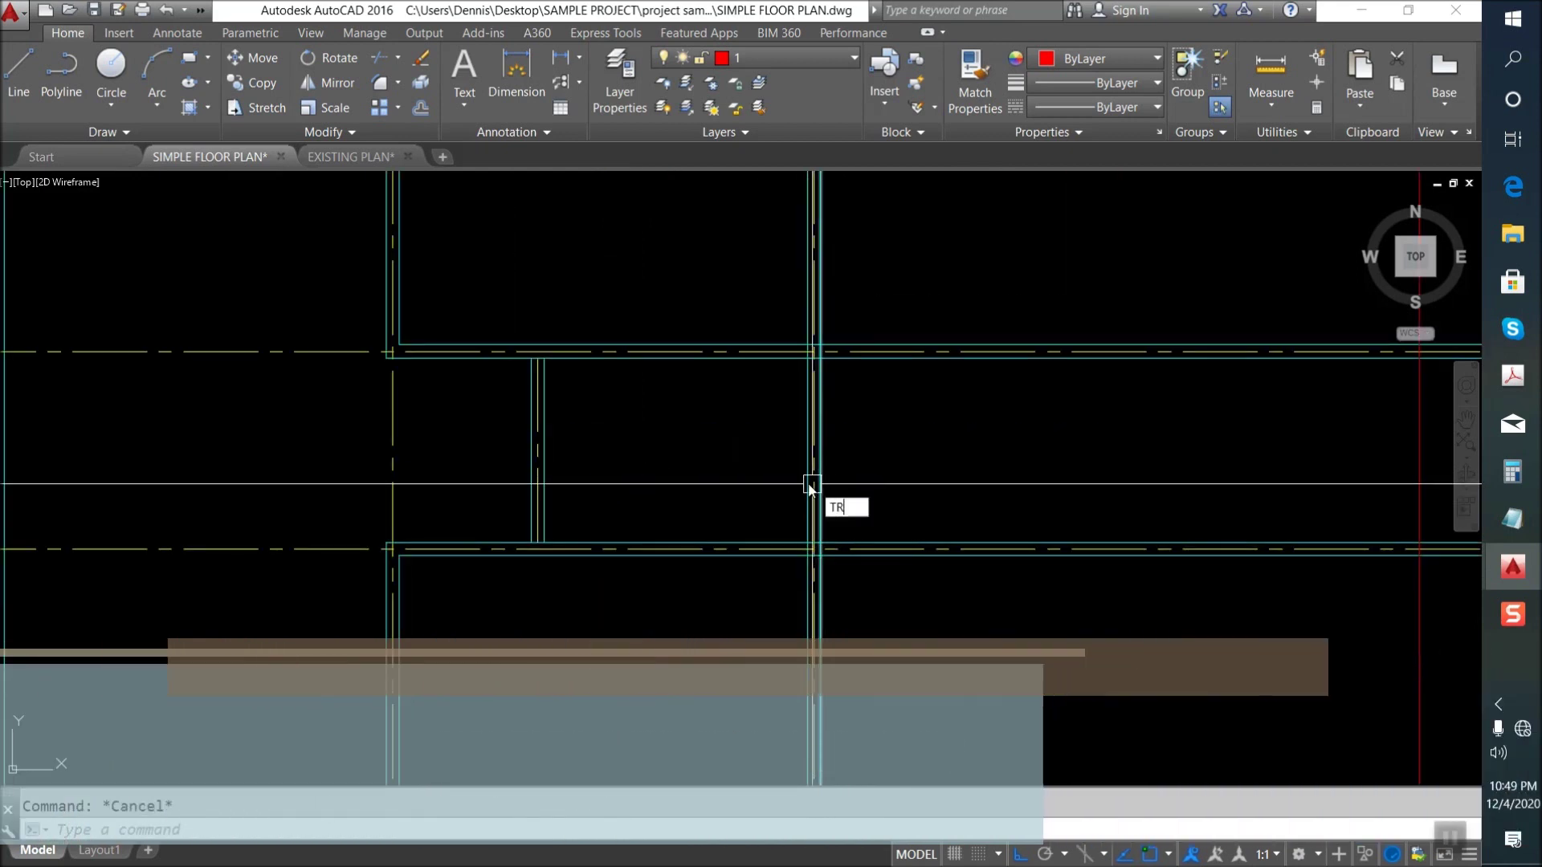
{"action": "key", "text": "Return"}
{"action": "scroll", "coordinate": [811, 418], "scroll_direction": "up", "scroll_amount": 4}
{"action": "scroll", "coordinate": [802, 413], "scroll_direction": "down", "scroll_amount": 3}
{"action": "left_click", "coordinate": [789, 366]}
{"action": "key", "text": "Return"}
{"action": "left_click", "coordinate": [842, 330]}
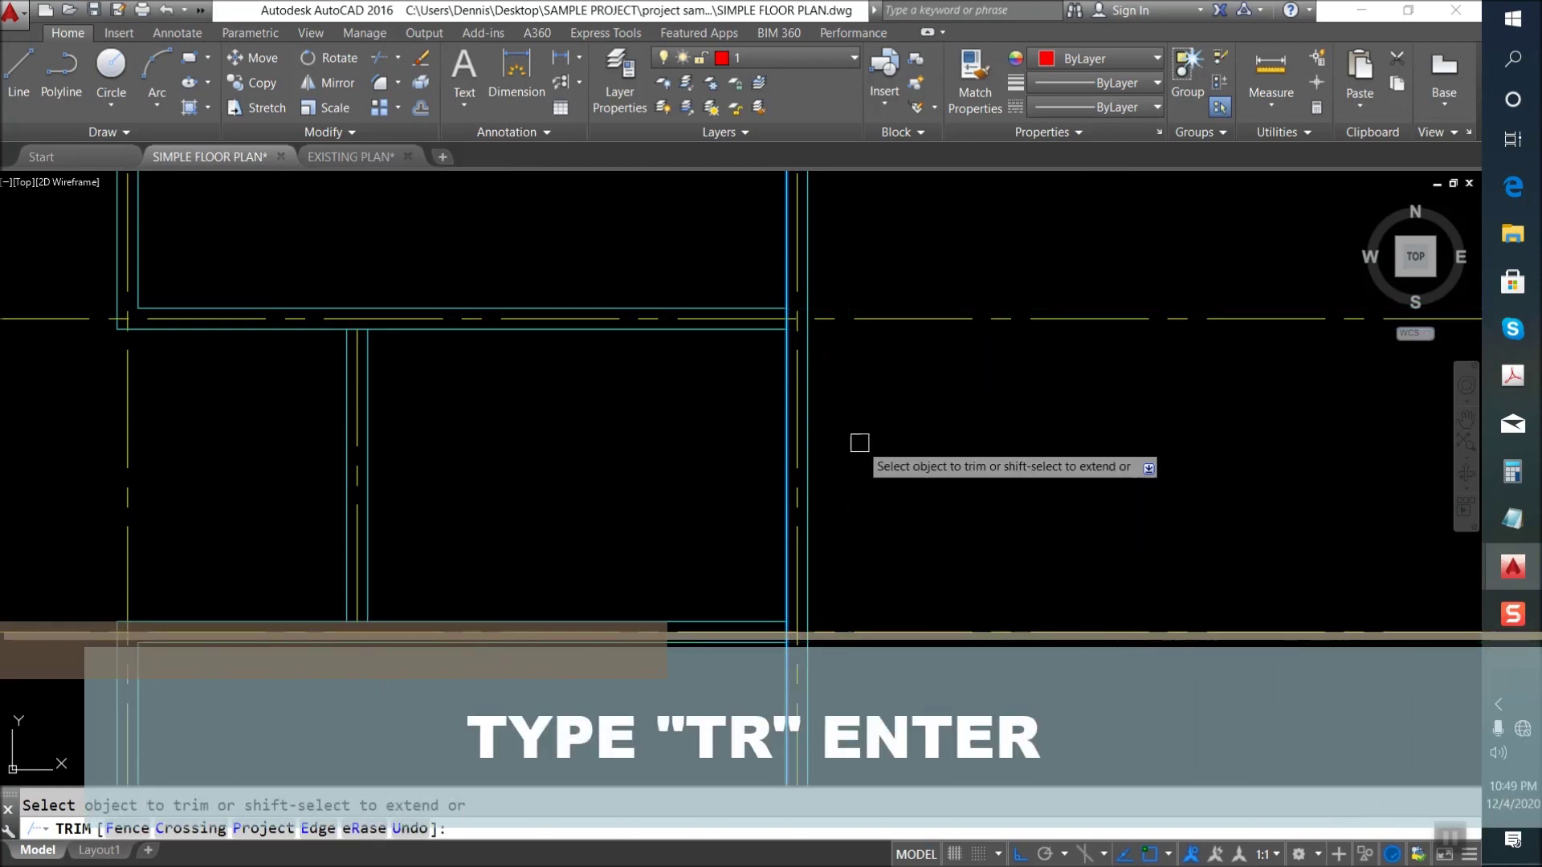
{"action": "scroll", "coordinate": [864, 482], "scroll_direction": "down", "scroll_amount": 5}
{"action": "scroll", "coordinate": [822, 513], "scroll_direction": "up", "scroll_amount": 1}
{"action": "key", "text": "Escape"}
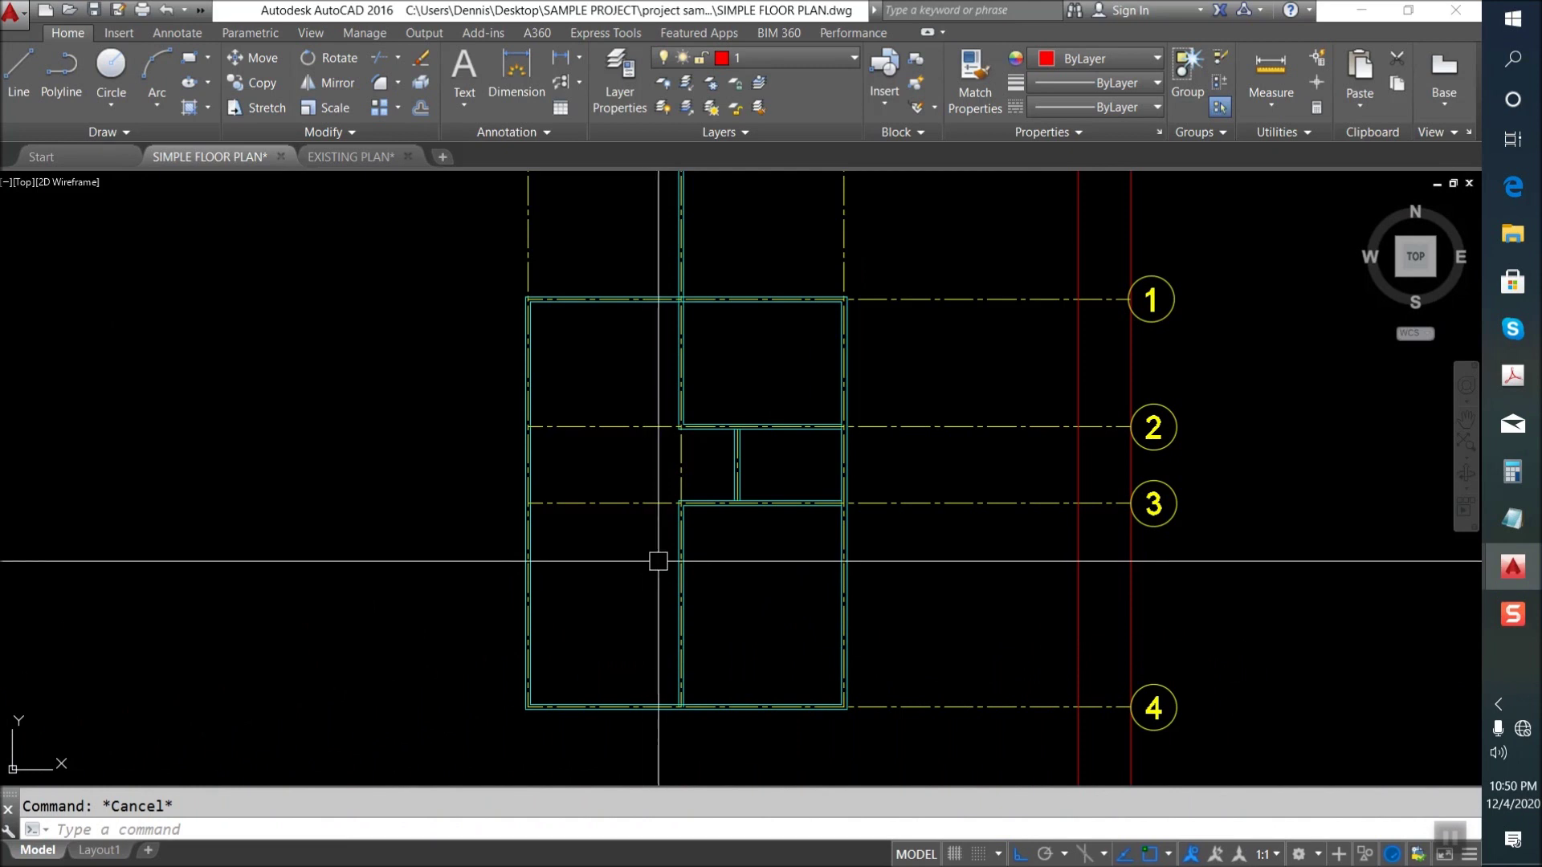
Offset a wall line 2200 to place a copy inside the plan.
{"action": "middle_click_drag", "start_coordinate": [682, 595], "coordinate": [692, 508]}
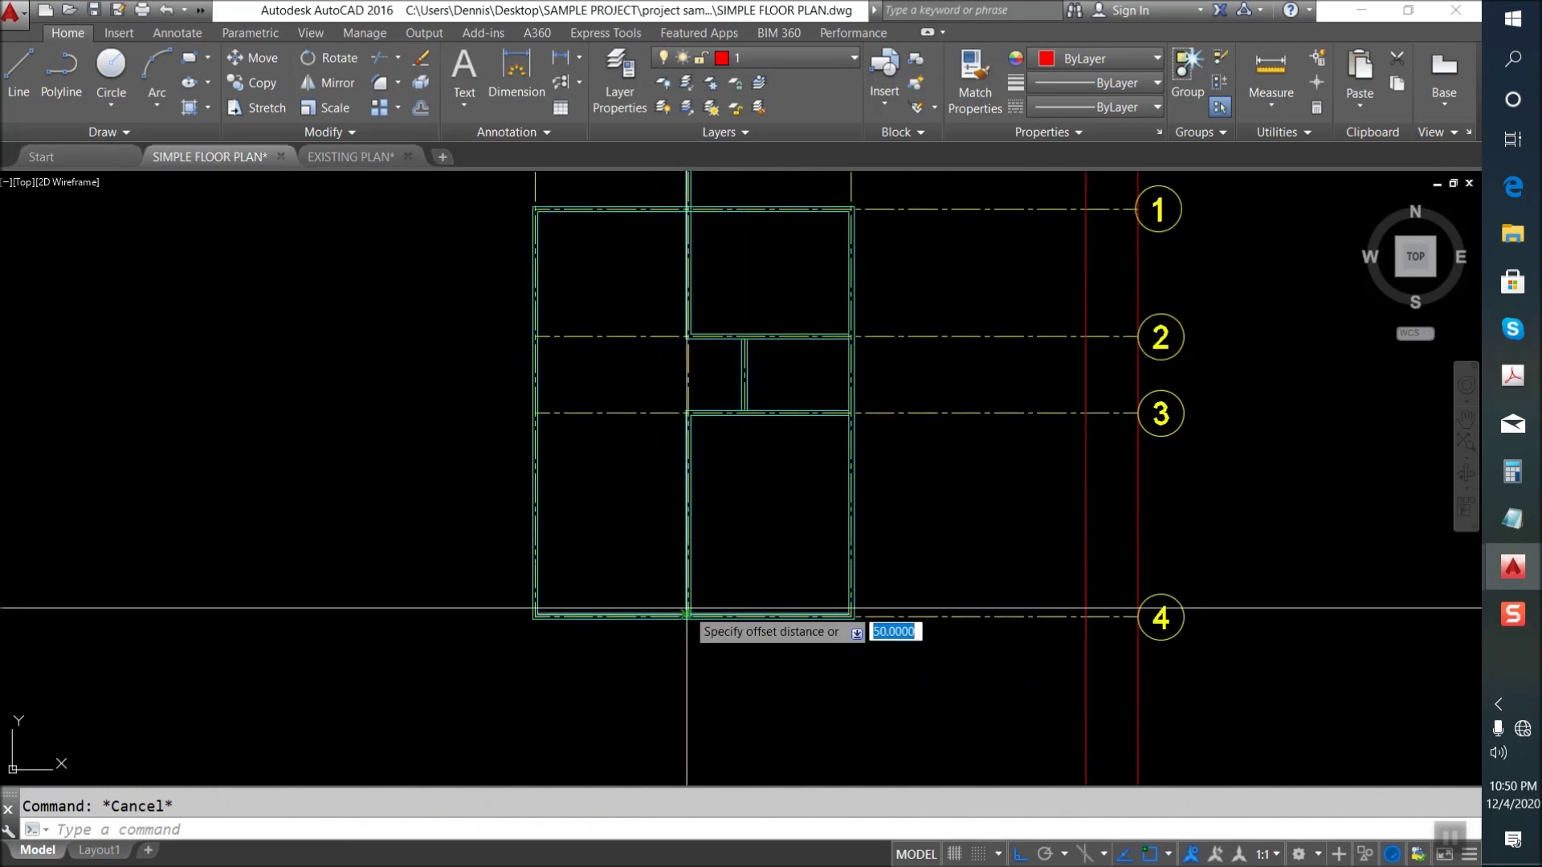
{"action": "type", "text": "22"}
{"action": "key", "text": "Return"}
{"action": "scroll", "coordinate": [706, 620], "scroll_direction": "up", "scroll_amount": 3}
{"action": "scroll", "coordinate": [853, 586], "scroll_direction": "up", "scroll_amount": 5}
{"action": "left_click", "coordinate": [781, 669]}
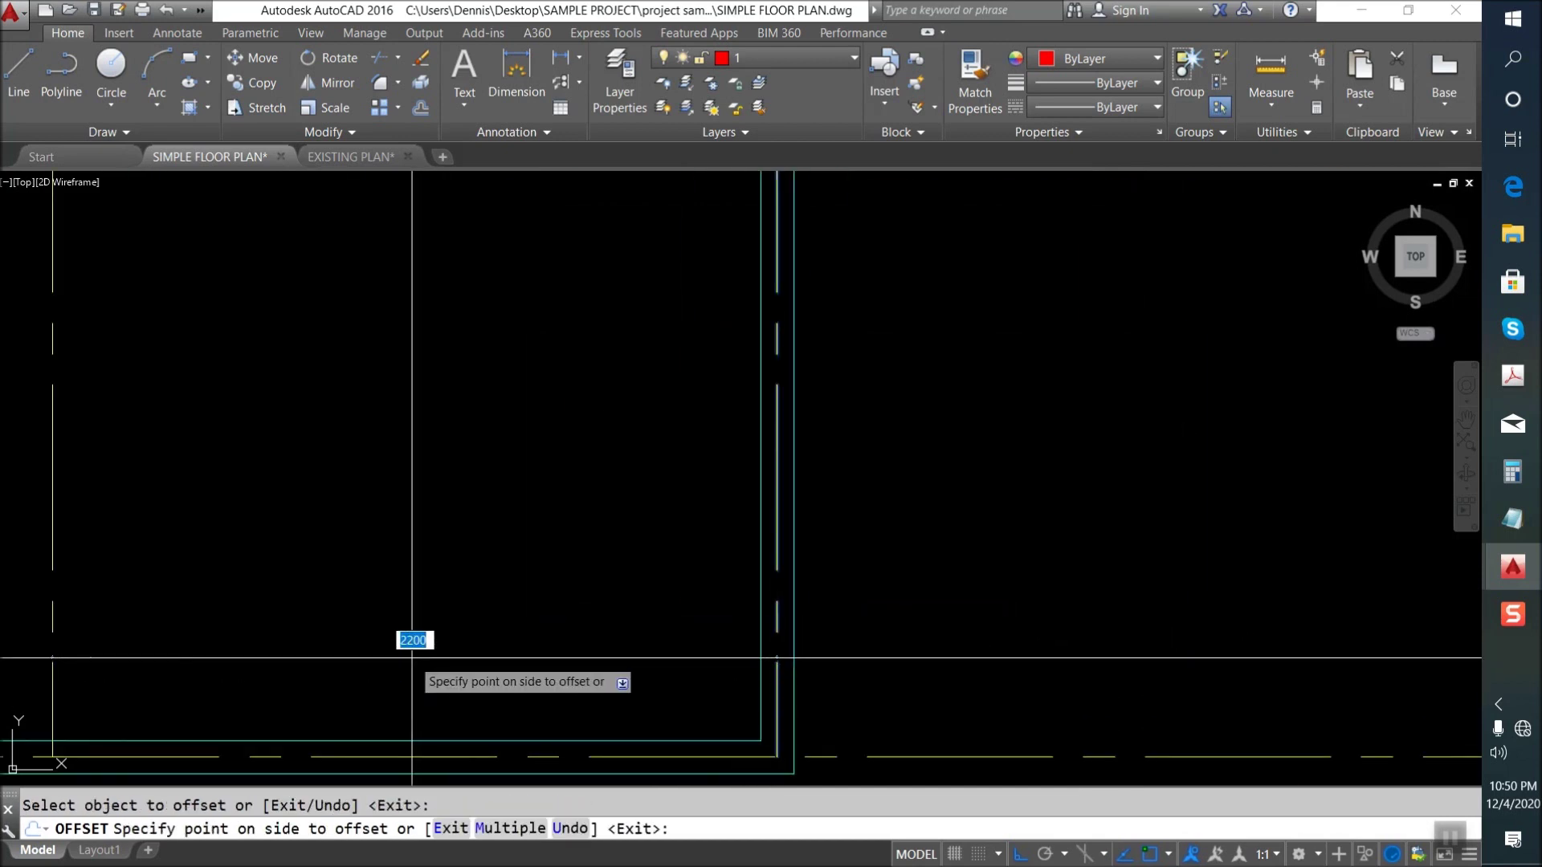
{"action": "left_click", "coordinate": [295, 589]}
{"action": "scroll", "coordinate": [434, 619], "scroll_direction": "down", "scroll_amount": 5}
{"action": "scroll", "coordinate": [514, 601], "scroll_direction": "down", "scroll_amount": 4}
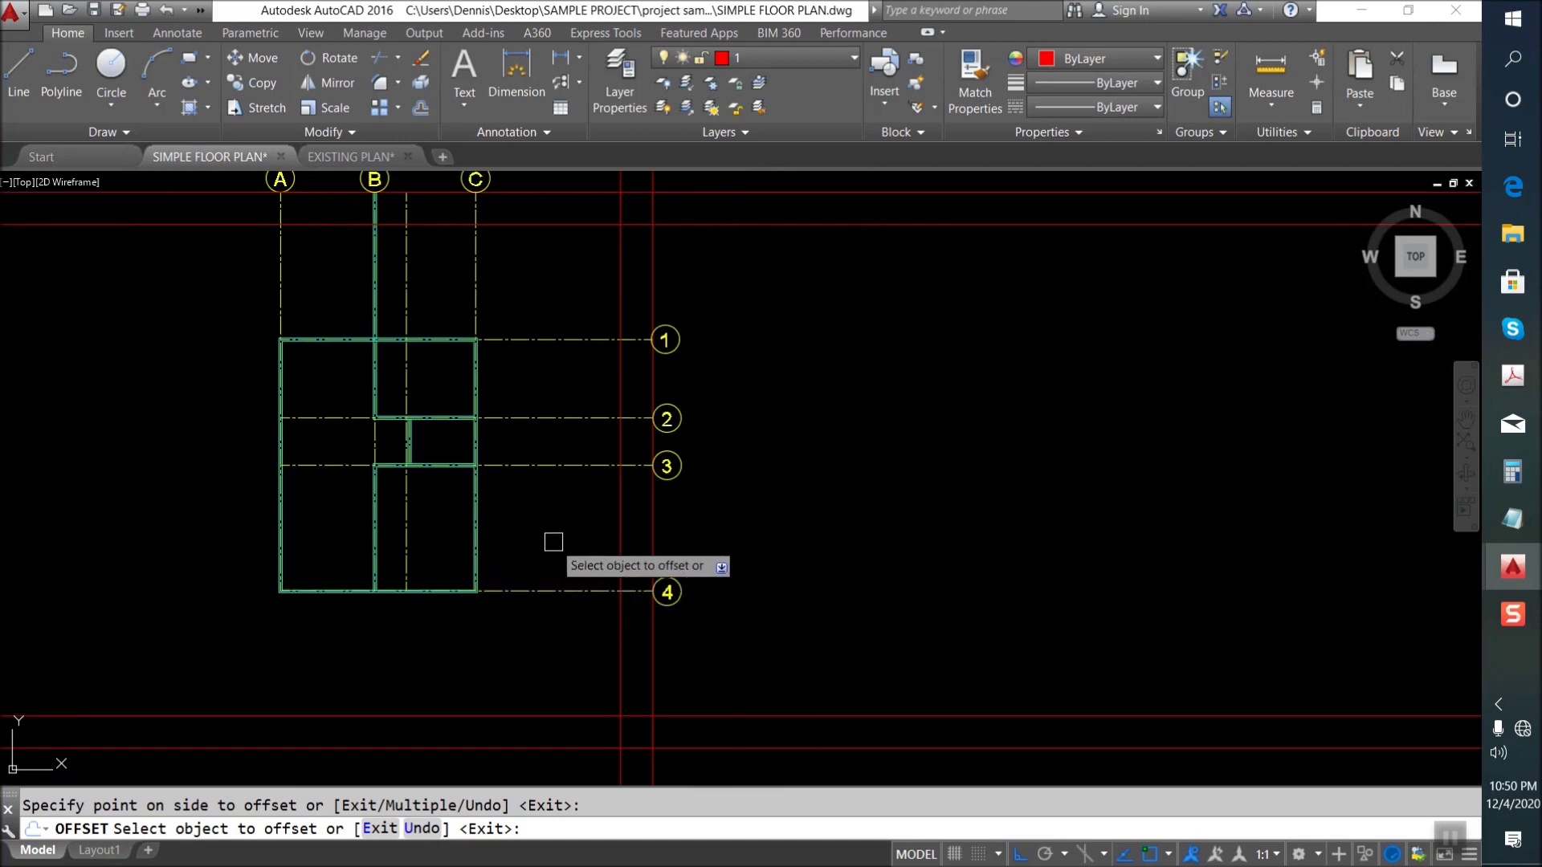
{"action": "scroll", "coordinate": [549, 482], "scroll_direction": "up", "scroll_amount": 2}
{"action": "key", "text": "Escape"}
Offset grid line 3 down 2500 to create the new wall's centre line.
{"action": "key", "text": "Return"}
{"action": "type", "text": "1"}
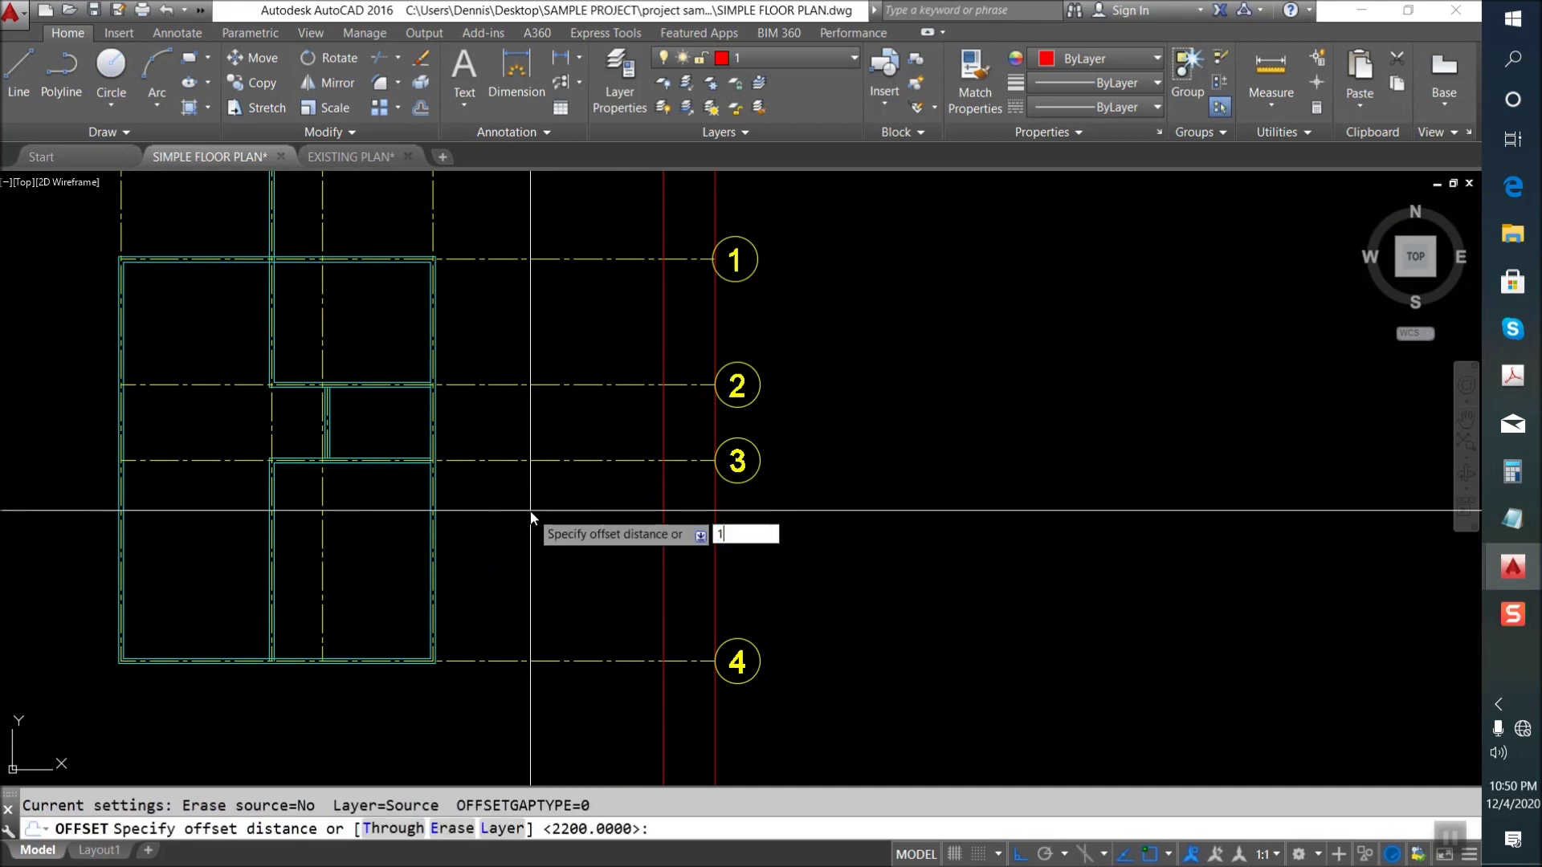
{"action": "key", "text": "Escape"}
{"action": "type", "text": "o"}
{"action": "key", "text": "Return"}
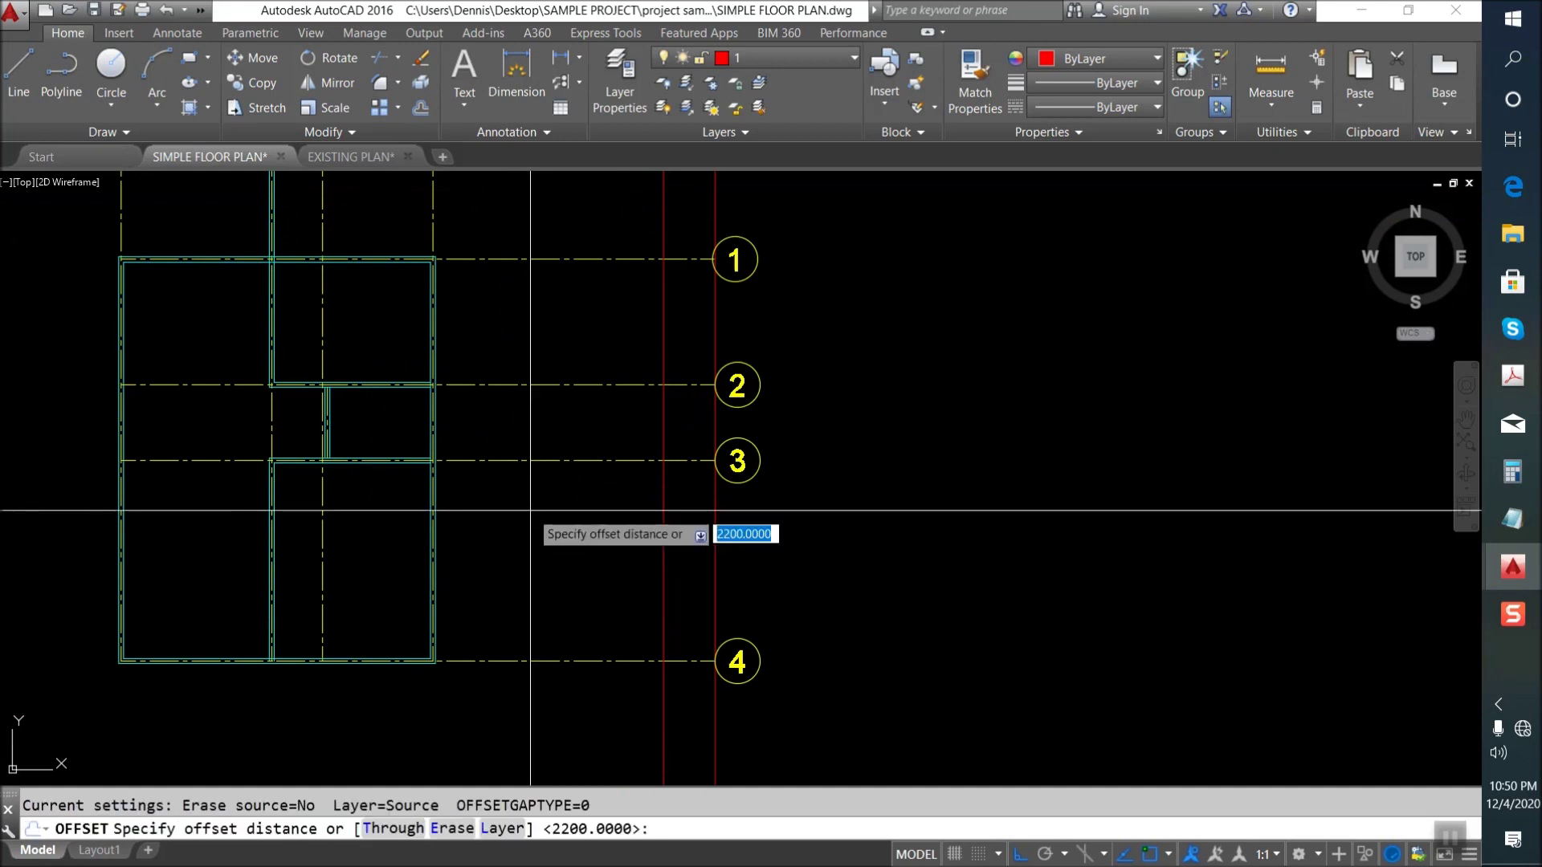
{"action": "key", "text": "Return"}
{"action": "left_click", "coordinate": [510, 461]}
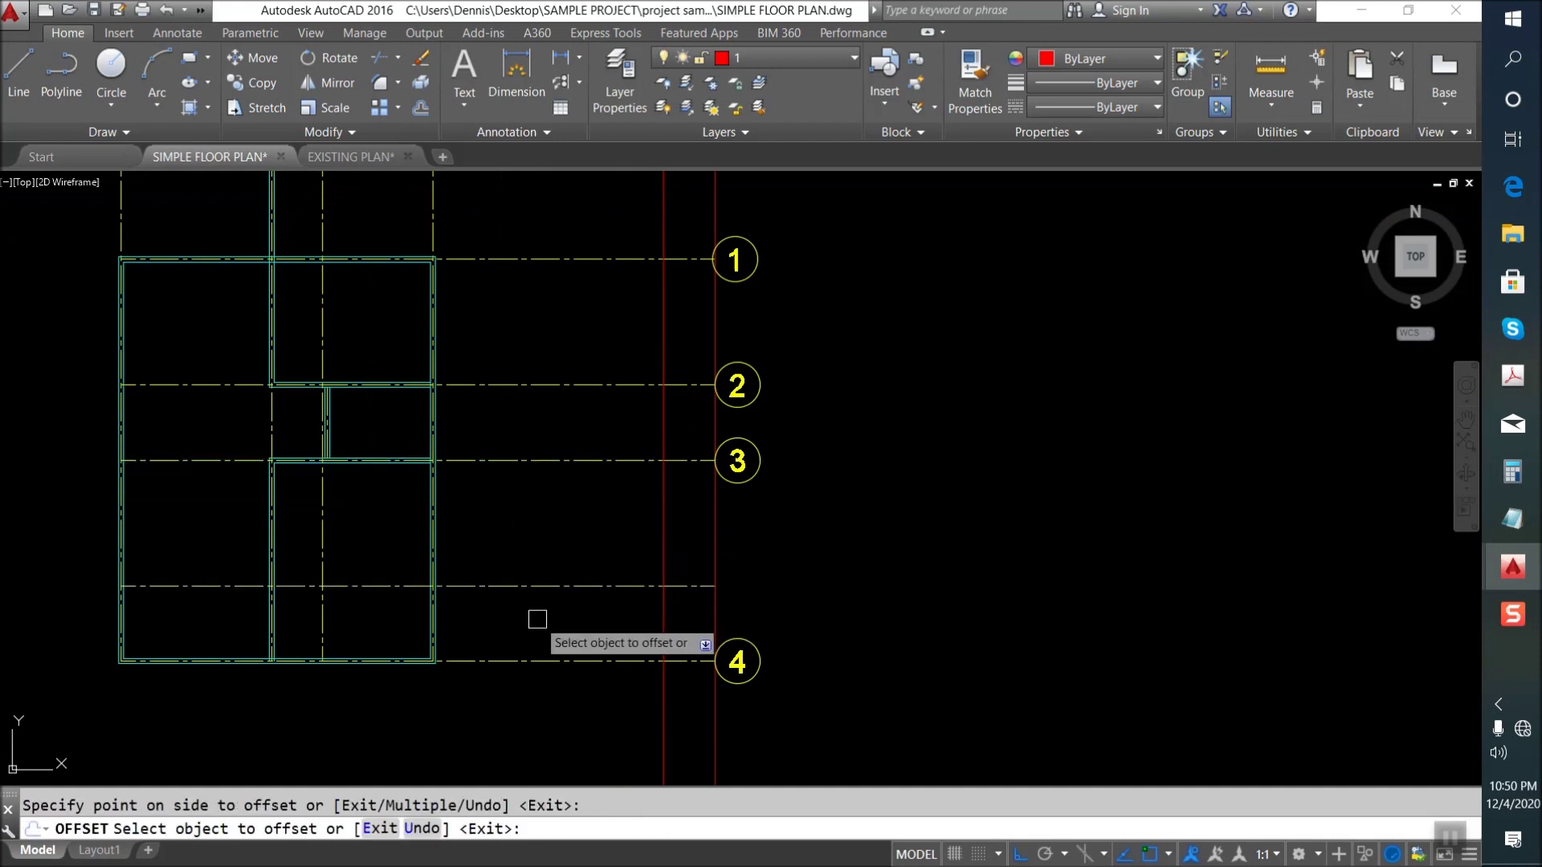
{"action": "left_click", "coordinate": [537, 606]}
{"action": "middle_click_drag", "start_coordinate": [560, 521], "coordinate": [653, 511]}
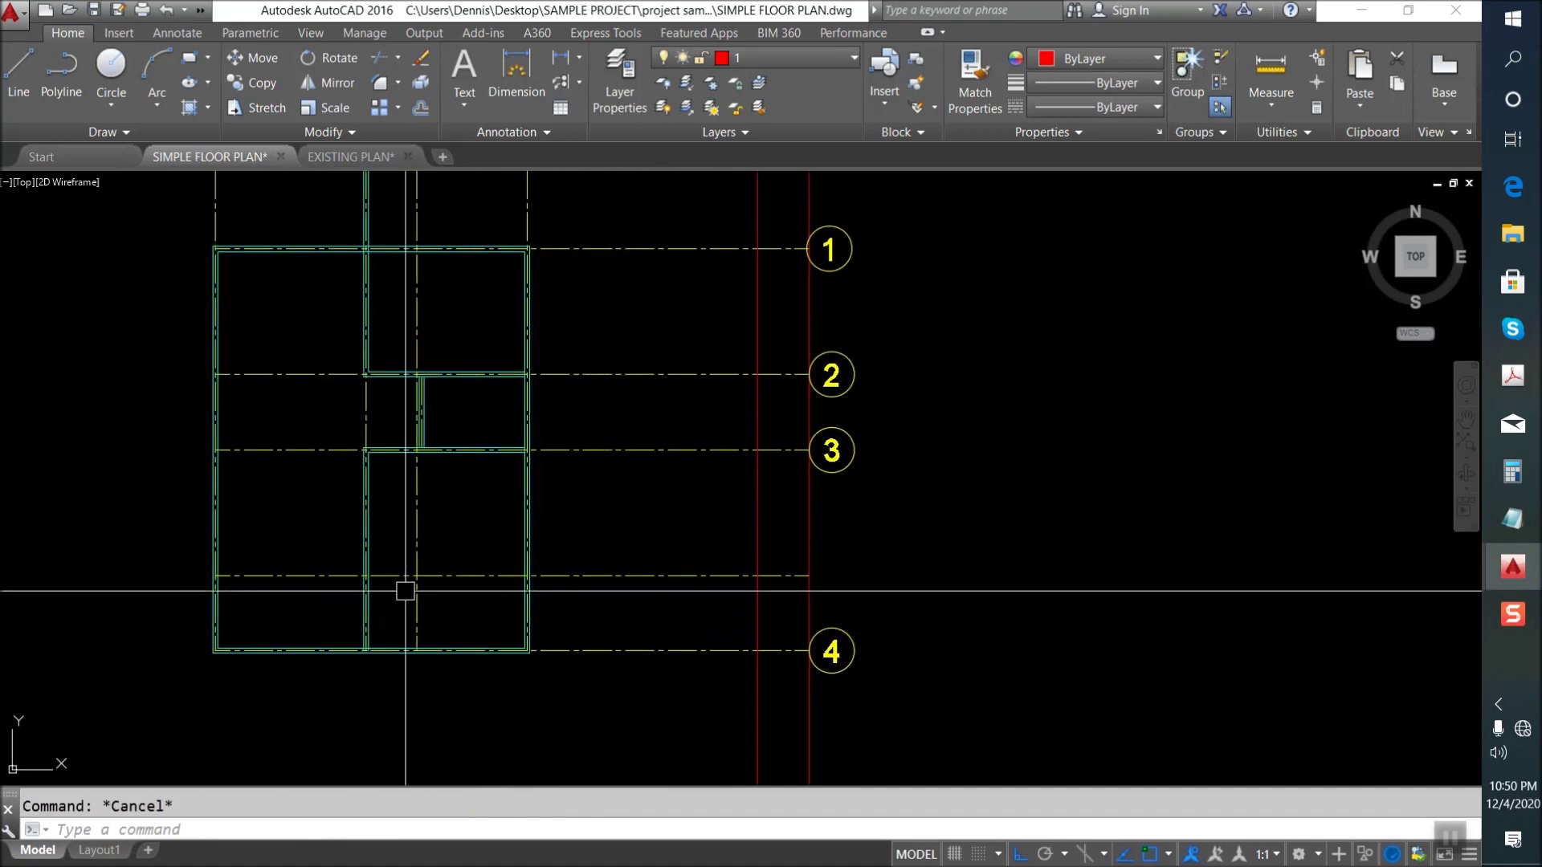
Offset the new centre line 50 to each side to form the wall lines.
{"action": "key", "text": "Return"}
{"action": "key", "text": "Return"}
{"action": "scroll", "coordinate": [432, 585], "scroll_direction": "up", "scroll_amount": 2}
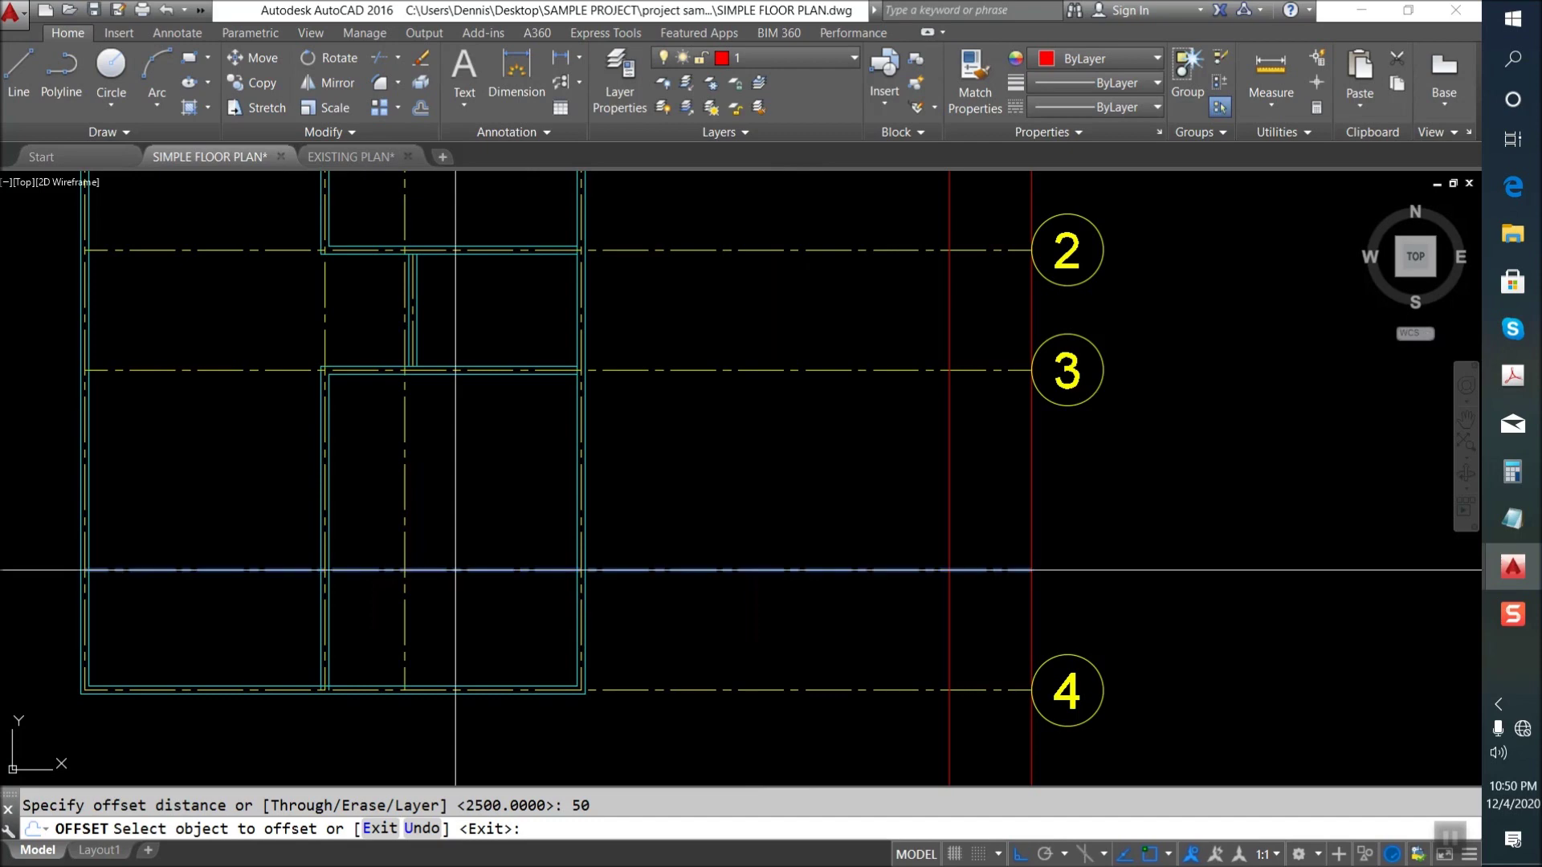
{"action": "left_click", "coordinate": [455, 570]}
{"action": "left_click", "coordinate": [455, 581]}
{"action": "scroll", "coordinate": [455, 580], "scroll_direction": "up", "scroll_amount": 5}
{"action": "left_click", "coordinate": [510, 532]}
{"action": "left_click", "coordinate": [522, 643]}
{"action": "scroll", "coordinate": [327, 630], "scroll_direction": "down", "scroll_amount": 5}
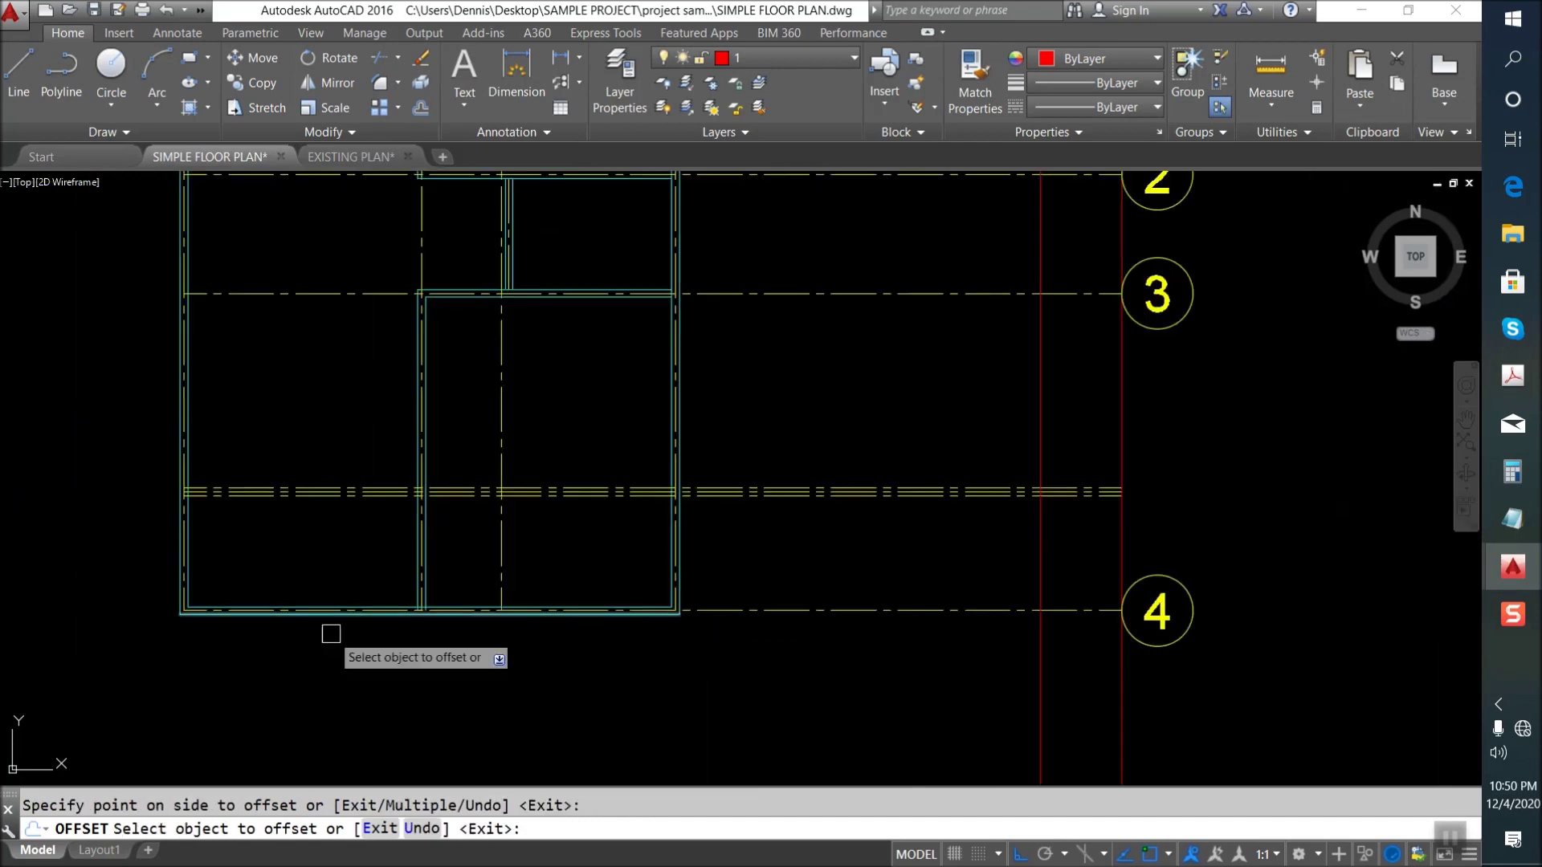
{"action": "scroll", "coordinate": [523, 528], "scroll_direction": "up", "scroll_amount": 4}
{"action": "scroll", "coordinate": [538, 522], "scroll_direction": "up", "scroll_amount": 4}
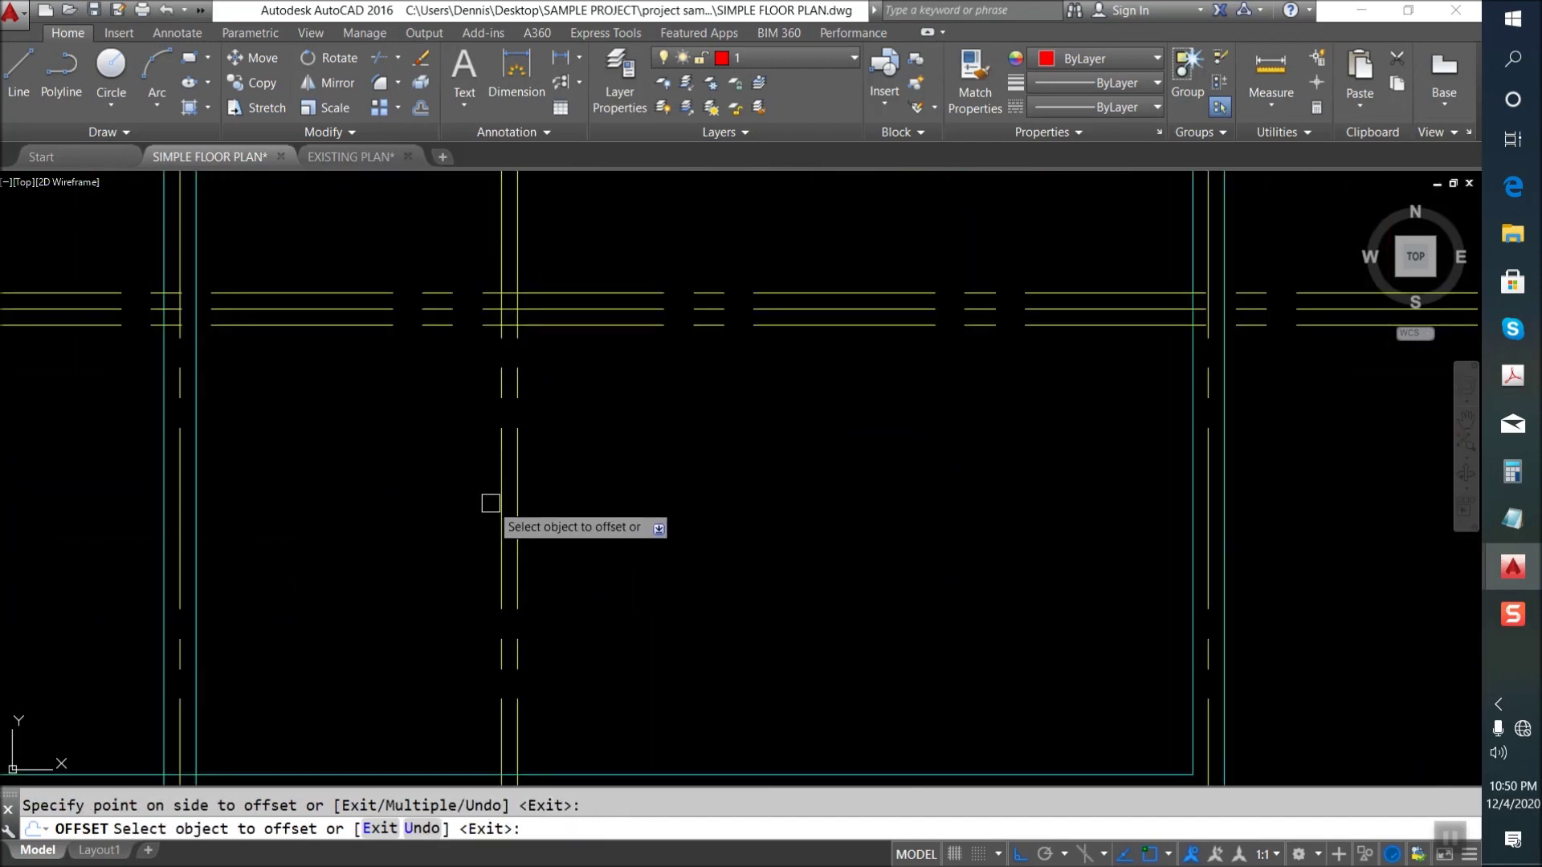
{"action": "scroll", "coordinate": [491, 503], "scroll_direction": "down", "scroll_amount": 2}
{"action": "left_click", "coordinate": [493, 516]}
{"action": "left_click", "coordinate": [599, 557]}
{"action": "key", "text": "Return"}
{"action": "key", "text": "Escape"}
Match the new wall lines' properties to the bottom wall line.
{"action": "type", "text": "MA"}
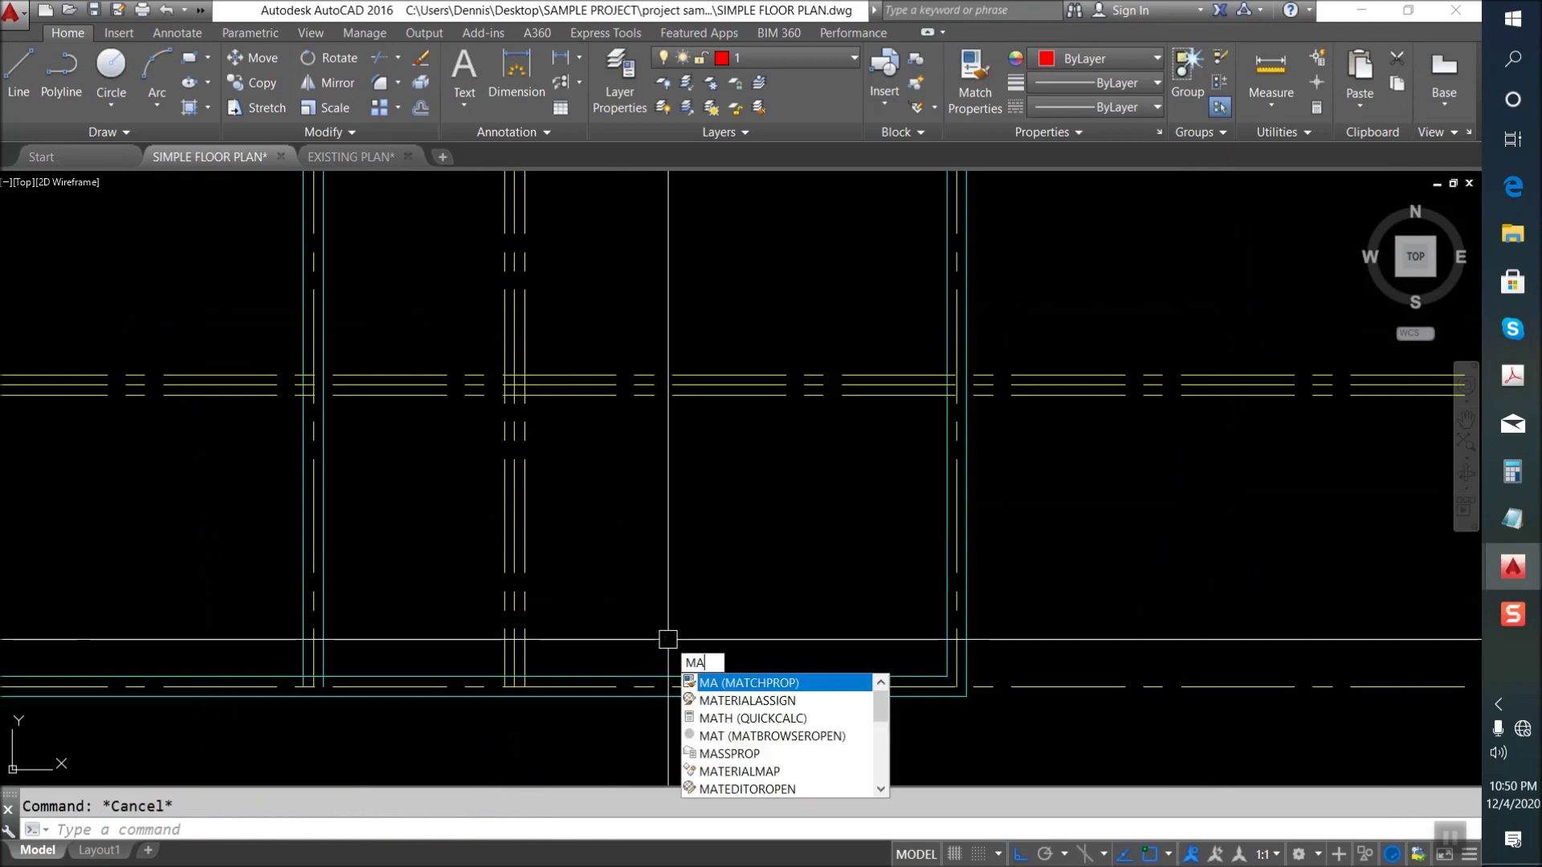
{"action": "key", "text": "Return"}
{"action": "left_click", "coordinate": [668, 676]}
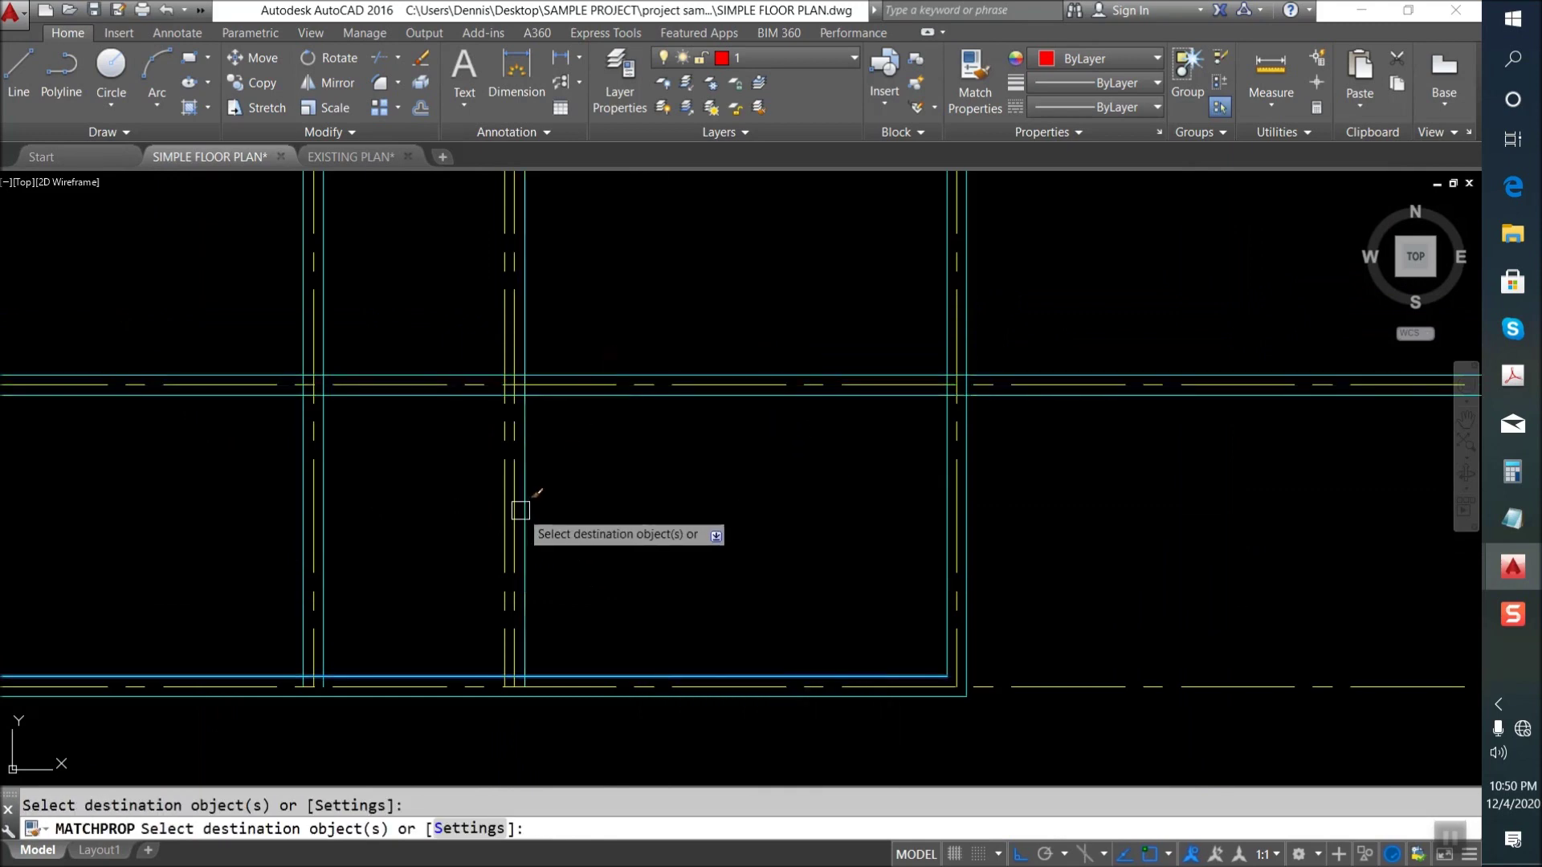
{"action": "key", "text": "Return"}
{"action": "scroll", "coordinate": [572, 502], "scroll_direction": "down", "scroll_amount": 3}
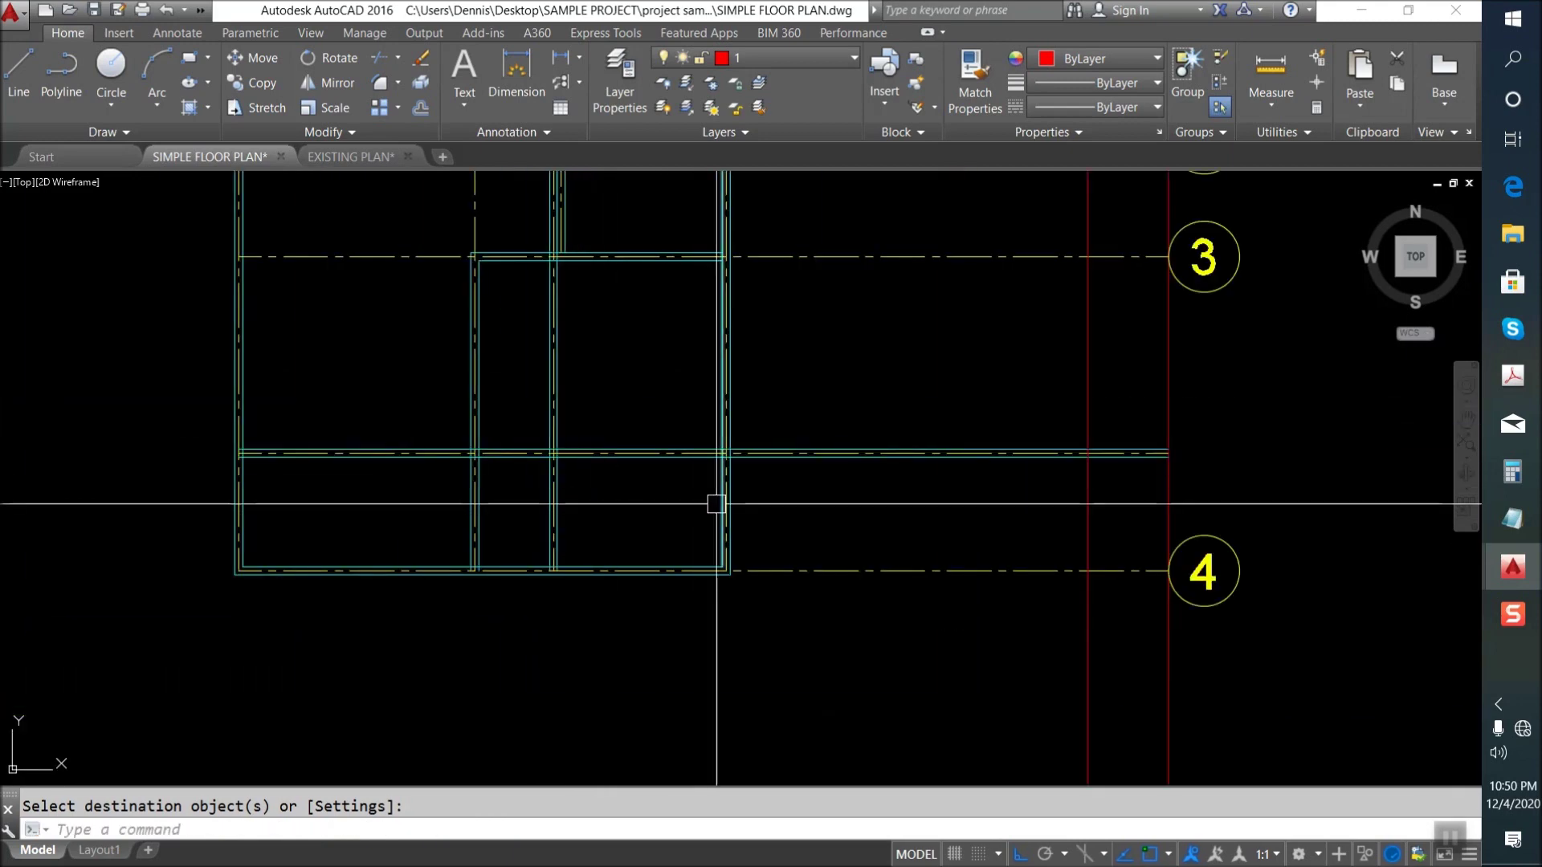
{"action": "scroll", "coordinate": [707, 450], "scroll_direction": "up", "scroll_amount": 3}
{"action": "key", "text": "Escape"}
Fillet the inner and outer wall lines into corners.
{"action": "type", "text": "f"}
{"action": "key", "text": "Return"}
{"action": "left_click", "coordinate": [697, 434]}
{"action": "scroll", "coordinate": [704, 410], "scroll_direction": "up", "scroll_amount": 2}
{"action": "left_click", "coordinate": [732, 394]}
{"action": "key", "text": "Return"}
{"action": "left_click", "coordinate": [688, 438]}
{"action": "left_click", "coordinate": [765, 381]}
{"action": "scroll", "coordinate": [765, 382], "scroll_direction": "down", "scroll_amount": 2}
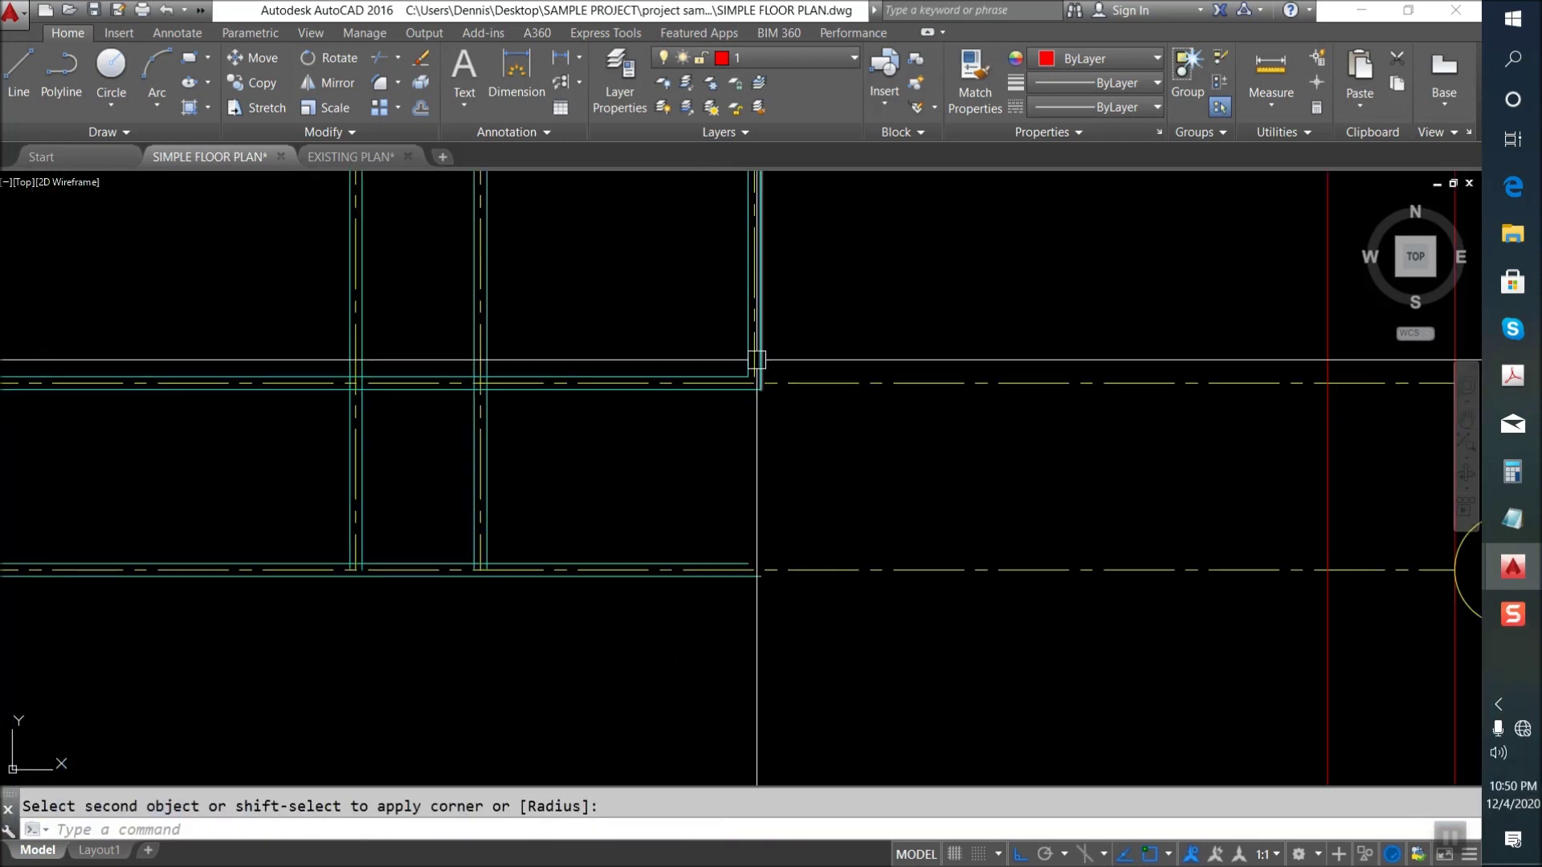
{"action": "key", "text": "Escape"}
{"action": "type", "text": "EX"}
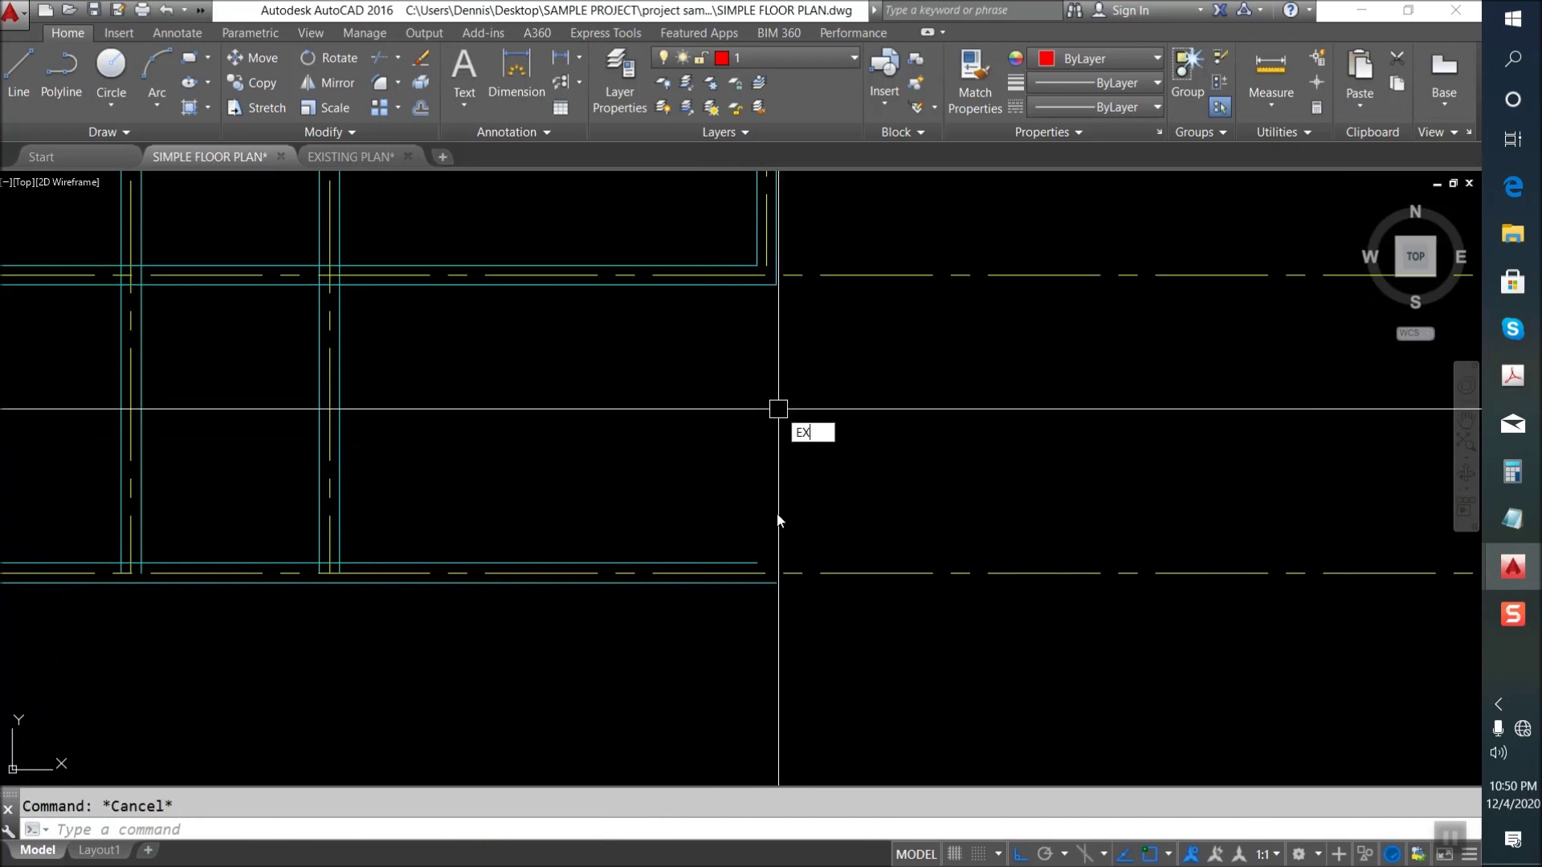
Fillet the inner wall lines at the wall intersection into a clean corner.
{"action": "key", "text": "Return"}
{"action": "key", "text": "Return"}
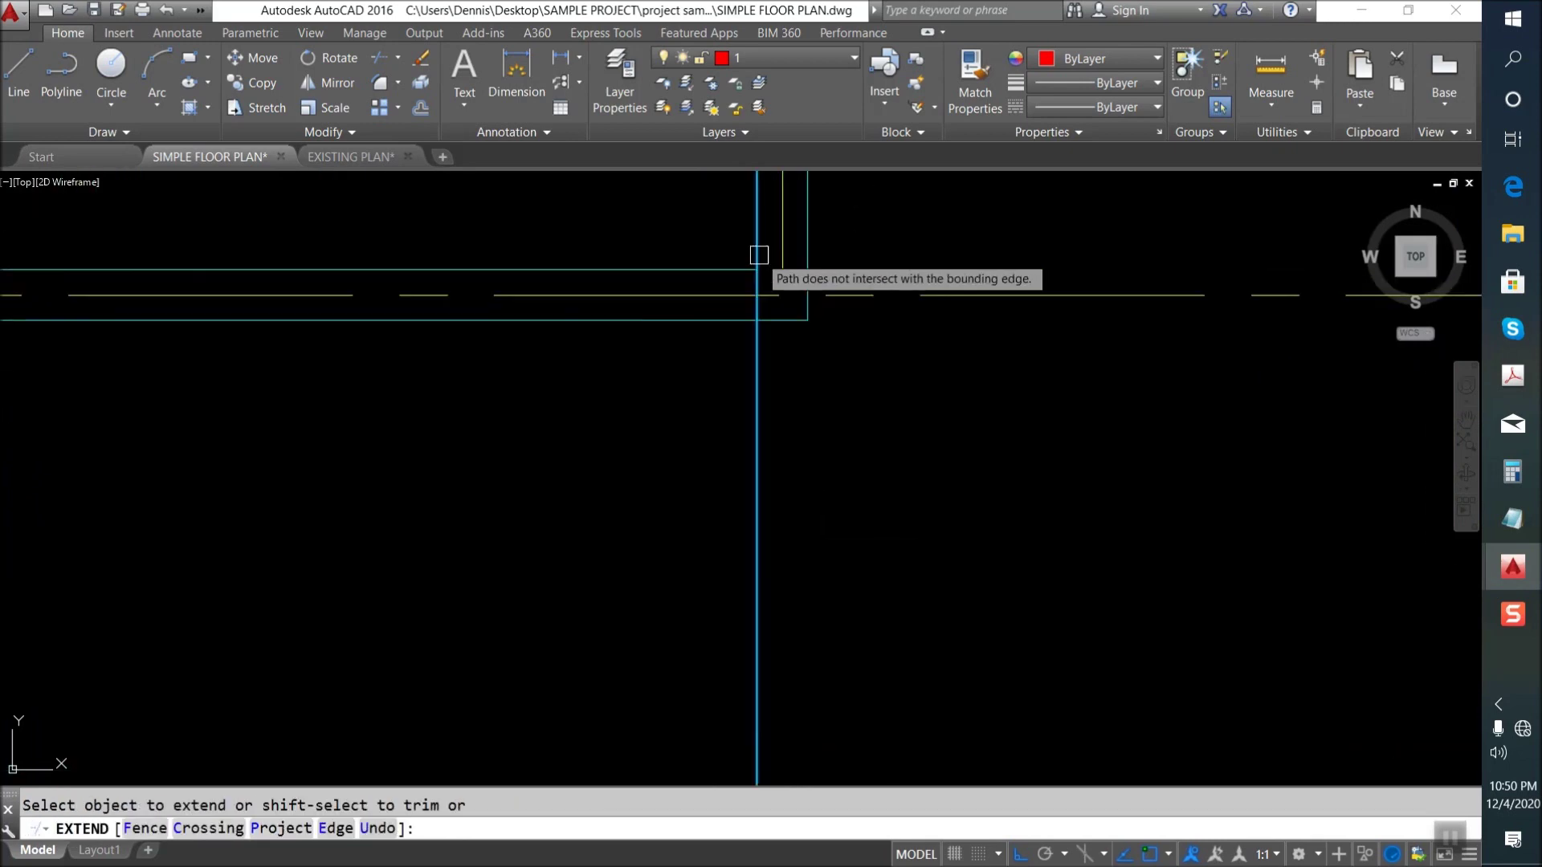
{"action": "scroll", "coordinate": [773, 320], "scroll_direction": "down", "scroll_amount": 2}
{"action": "key", "text": "Escape"}
{"action": "middle_click_drag", "start_coordinate": [477, 507], "coordinate": [544, 558]}
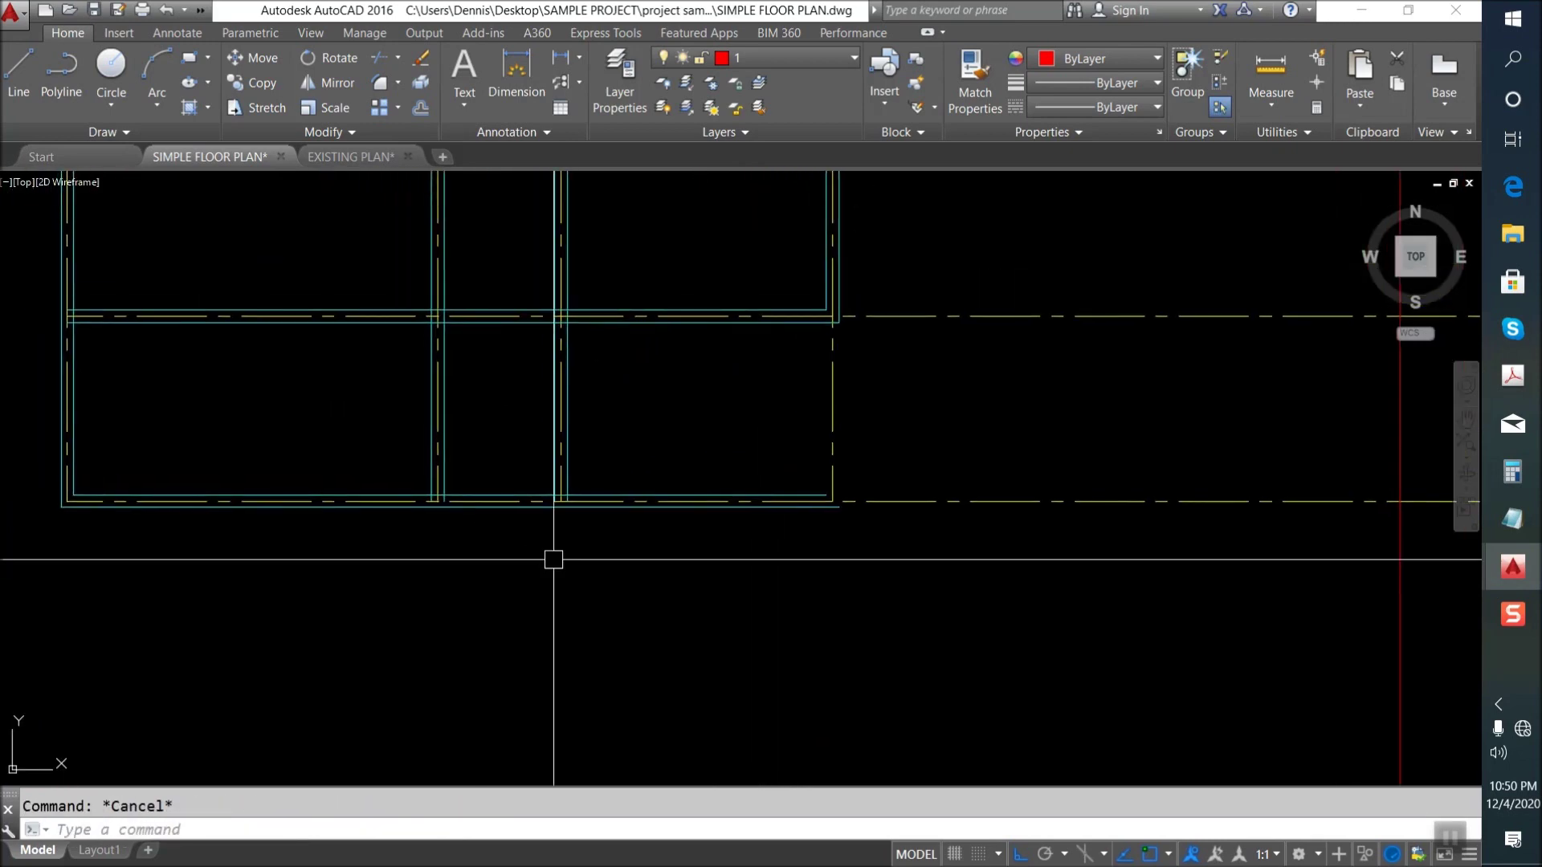
{"action": "scroll", "coordinate": [546, 567], "scroll_direction": "up", "scroll_amount": 4}
{"action": "scroll", "coordinate": [558, 589], "scroll_direction": "up", "scroll_amount": 1}
{"action": "type", "text": "f"}
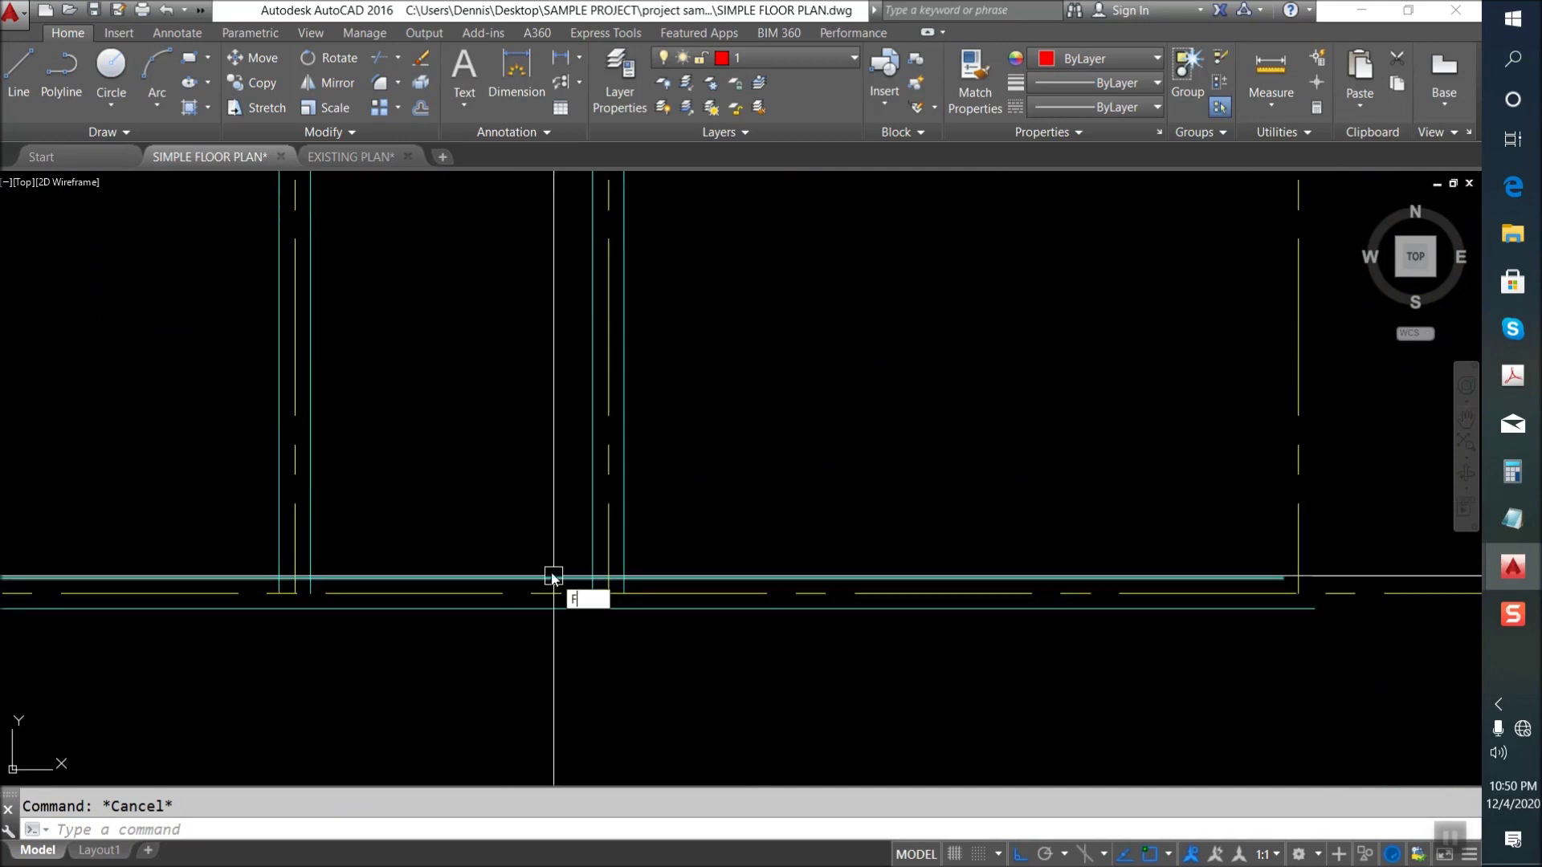
{"action": "key", "text": "Return"}
{"action": "left_click", "coordinate": [546, 575]}
{"action": "left_click", "coordinate": [593, 523]}
{"action": "key", "text": "Return"}
{"action": "left_click", "coordinate": [582, 608]}
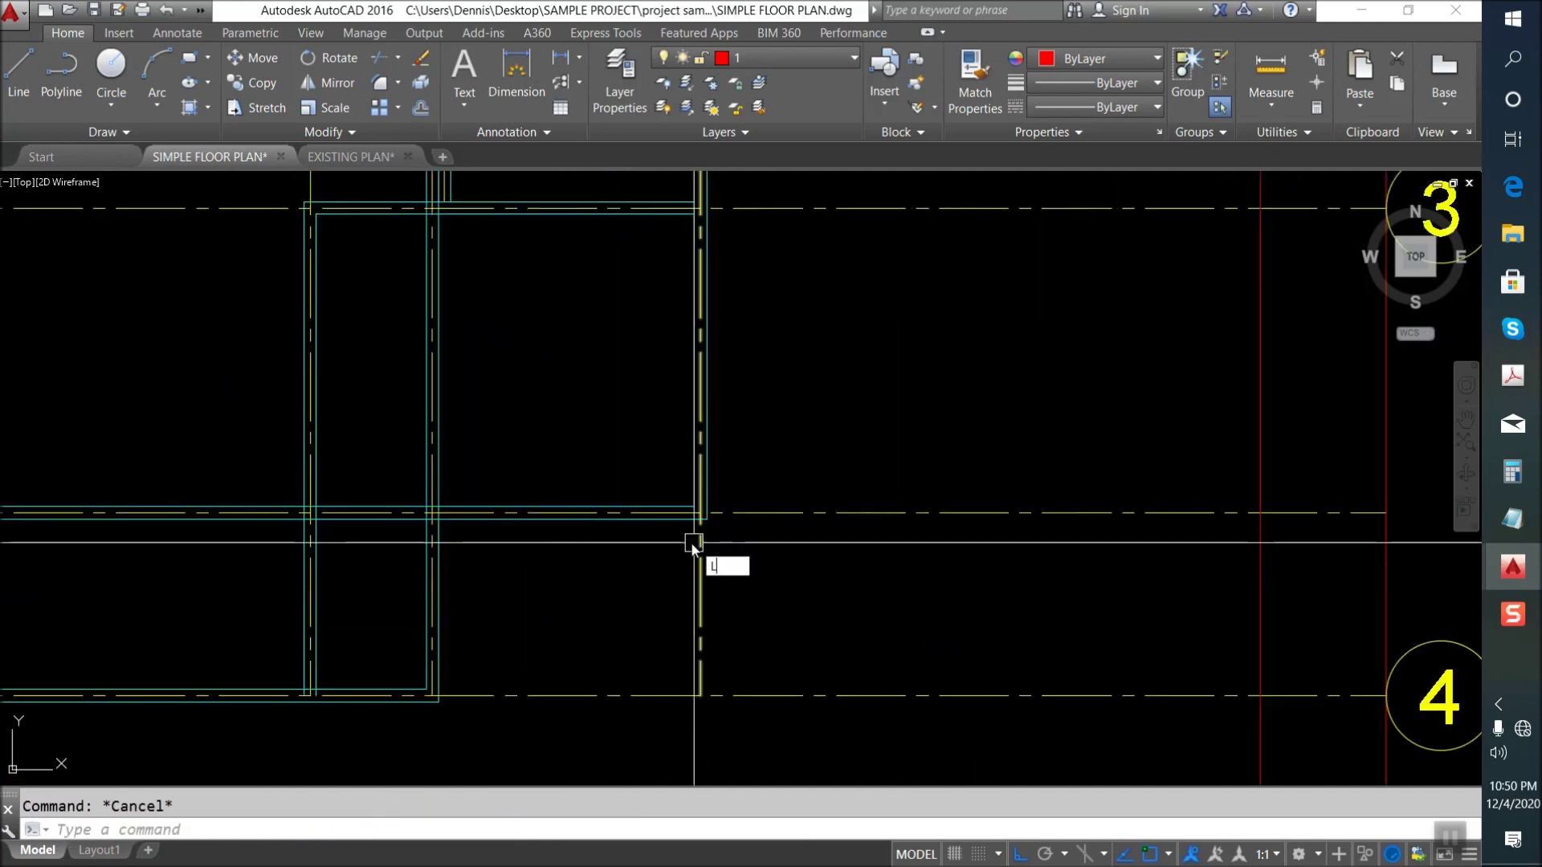
{"action": "key", "text": "Return"}
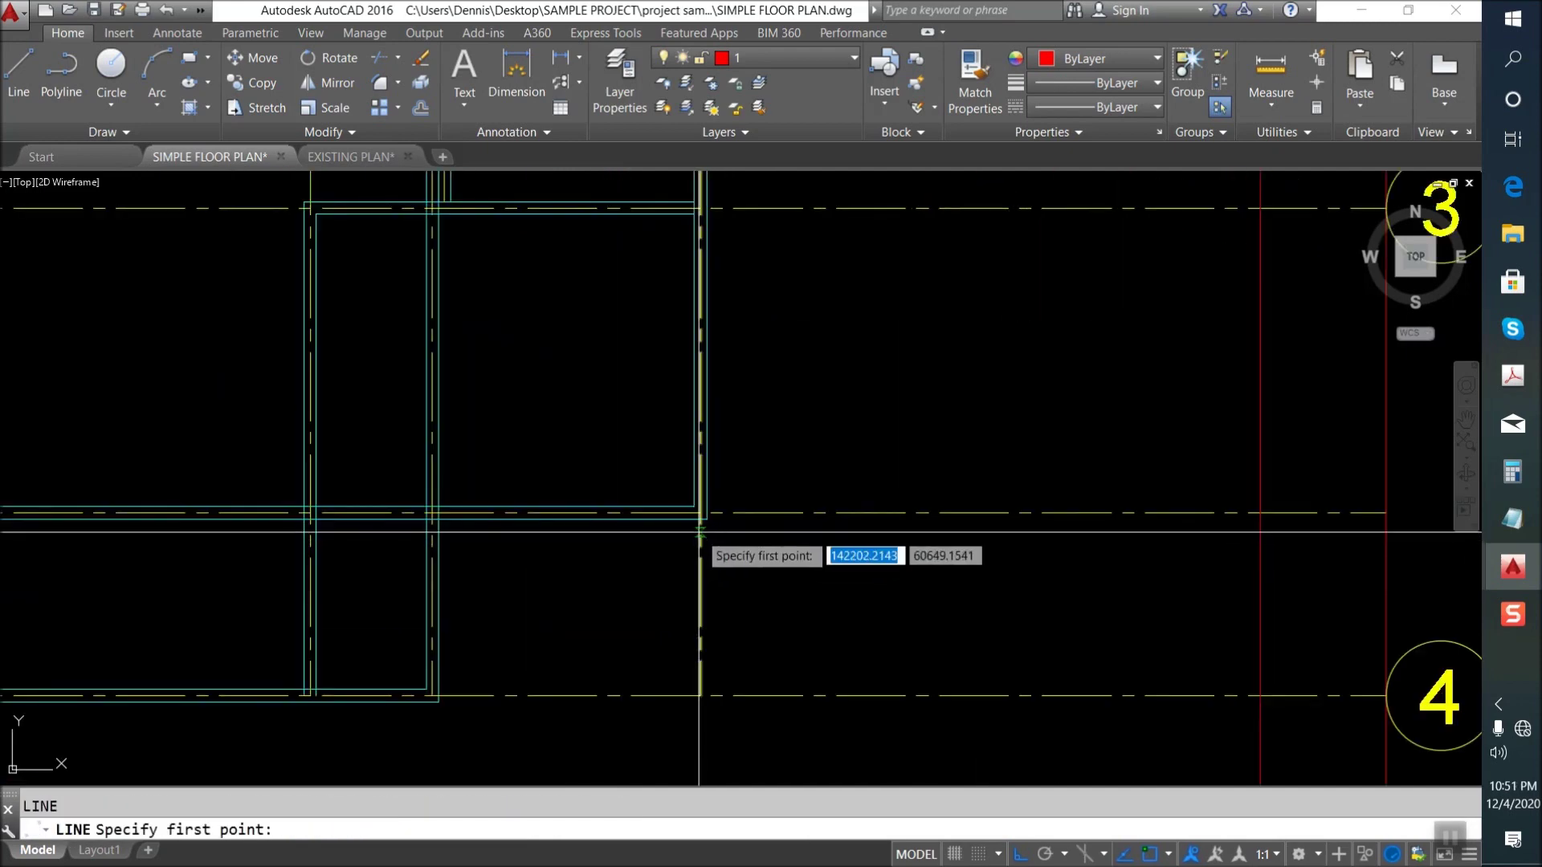
Draw vertical and horizontal red wall lines enclosing the lower-right room.
{"action": "left_click", "coordinate": [706, 521]}
{"action": "left_click", "coordinate": [720, 749]}
{"action": "key", "text": "Return"}
{"action": "key", "text": "Return"}
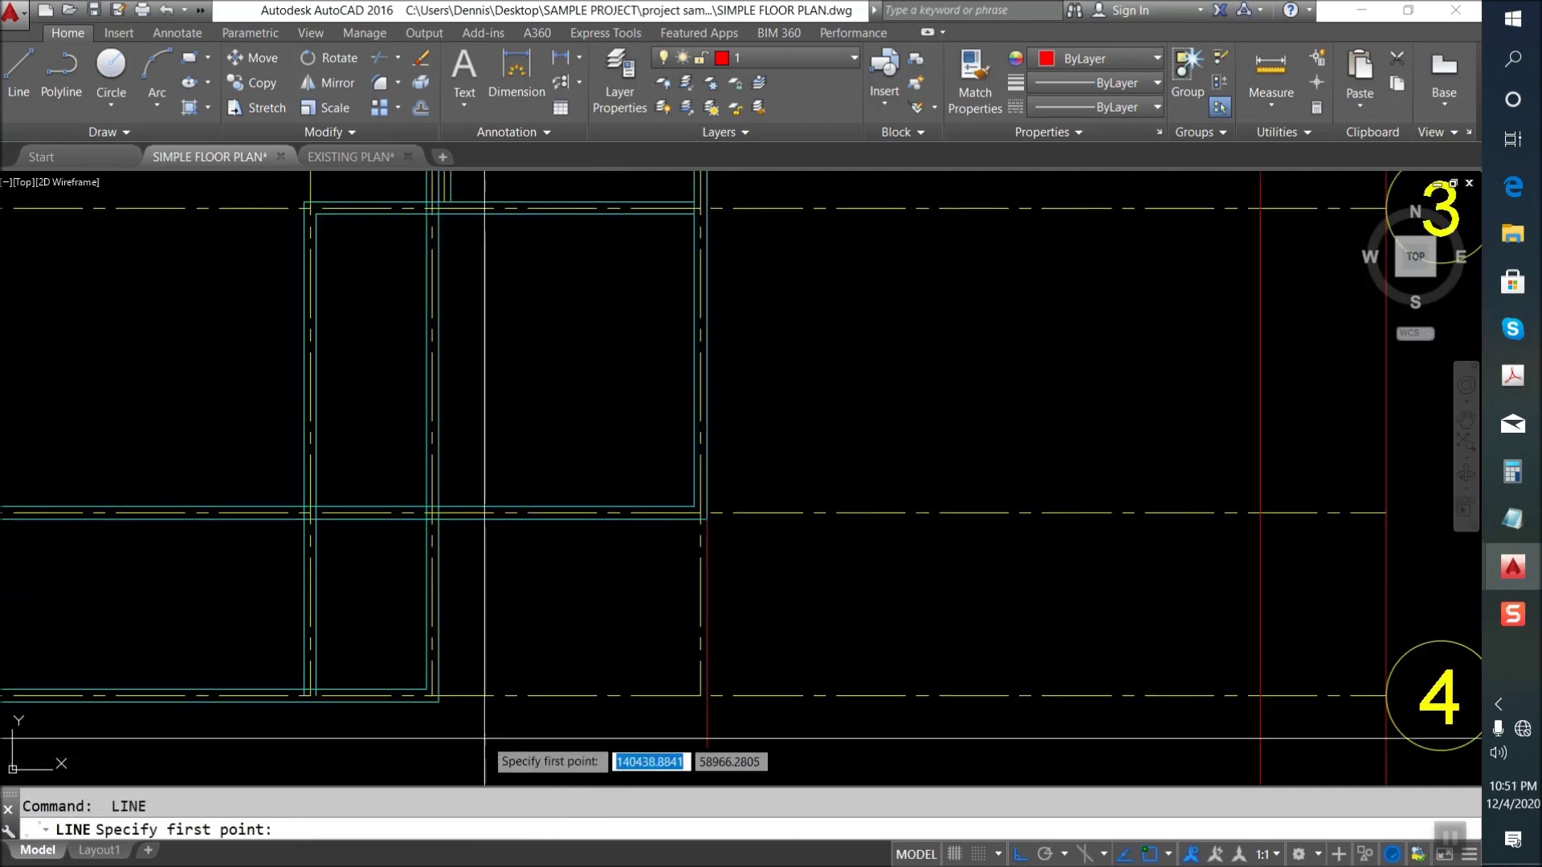
{"action": "left_click", "coordinate": [439, 701]}
{"action": "key", "text": "Escape"}
{"action": "scroll", "coordinate": [771, 718], "scroll_direction": "up", "scroll_amount": 4}
Fillet the two red wall lines into a corner.
{"action": "type", "text": "f"}
{"action": "key", "text": "Return"}
{"action": "left_click", "coordinate": [523, 672]}
{"action": "left_click", "coordinate": [550, 602]}
{"action": "key", "text": "Return"}
{"action": "scroll", "coordinate": [895, 592], "scroll_direction": "down", "scroll_amount": 2}
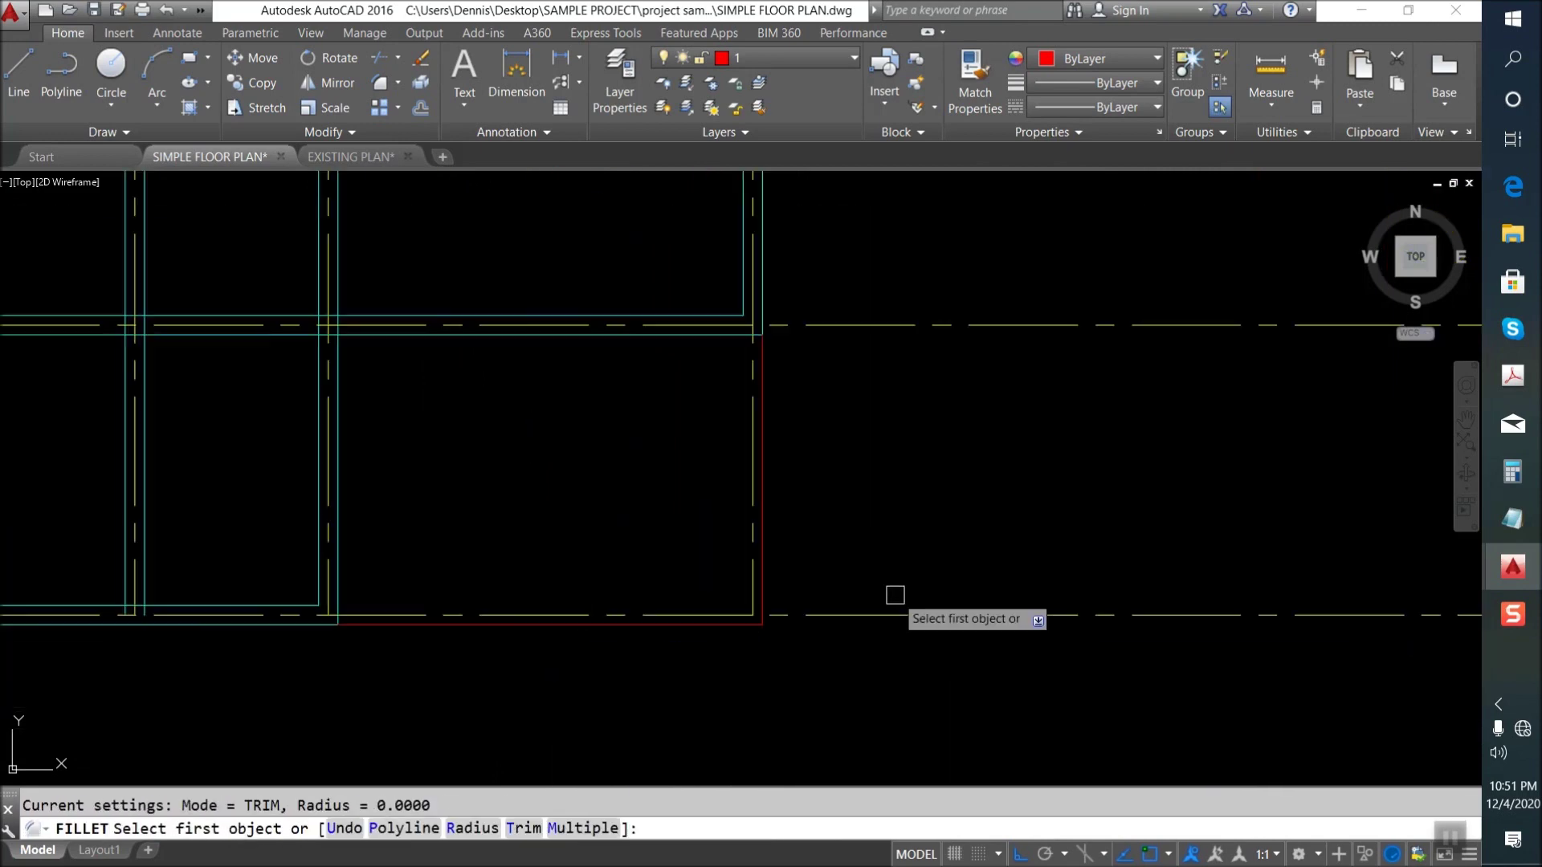
{"action": "scroll", "coordinate": [809, 636], "scroll_direction": "down", "scroll_amount": 2}
{"action": "key", "text": "Escape"}
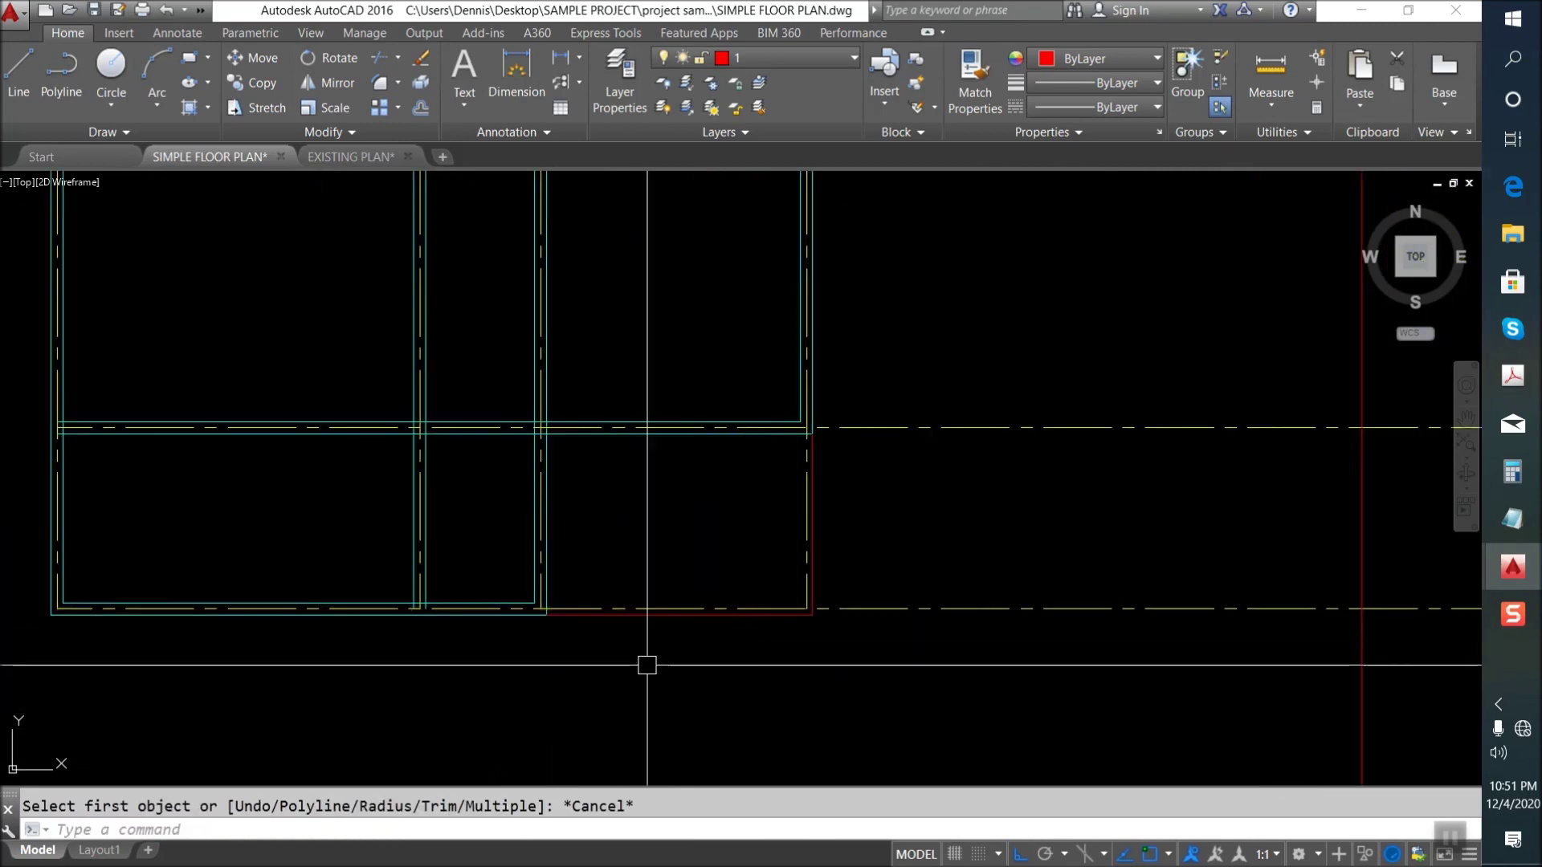
Trim the overlapping wall lines at the lower right of the plan.
{"action": "middle_click_drag", "start_coordinate": [522, 554], "coordinate": [596, 563]}
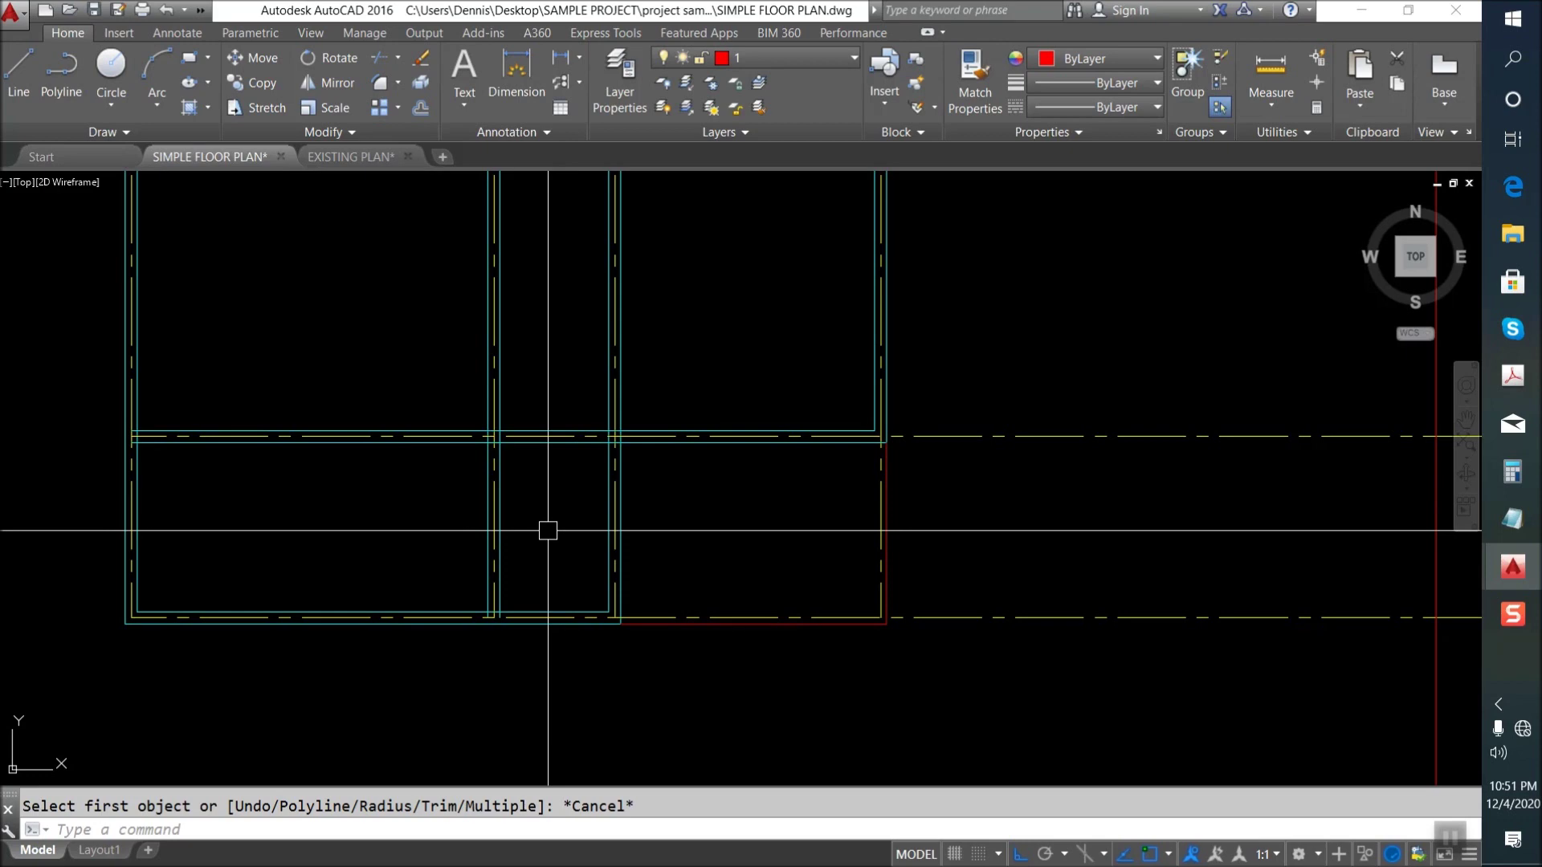
{"action": "scroll", "coordinate": [613, 473], "scroll_direction": "down", "scroll_amount": 1}
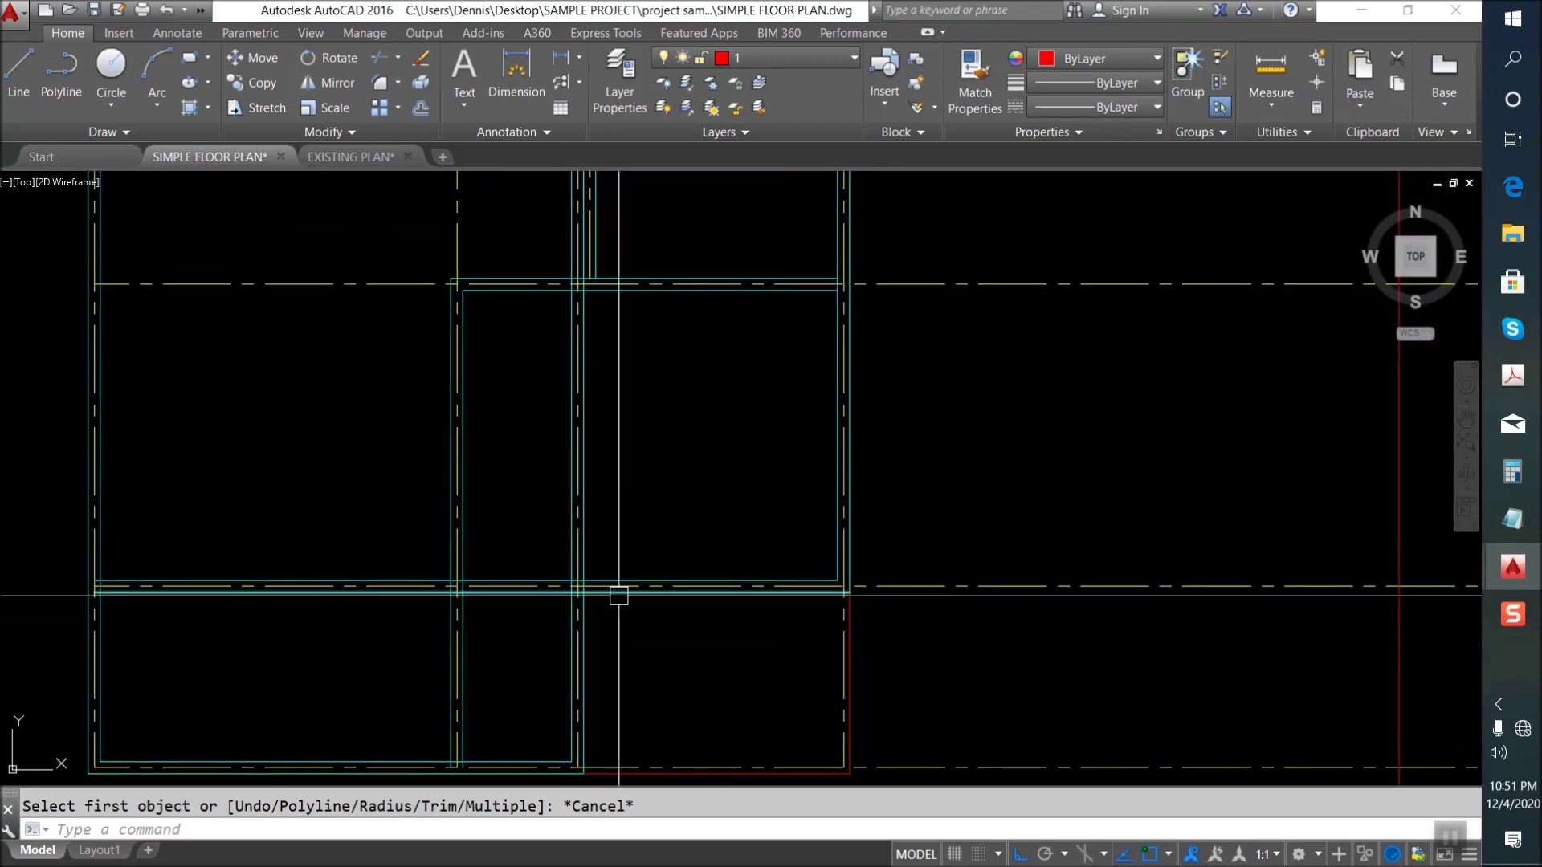
{"action": "scroll", "coordinate": [627, 586], "scroll_direction": "down", "scroll_amount": 3}
{"action": "scroll", "coordinate": [647, 594], "scroll_direction": "up", "scroll_amount": 3}
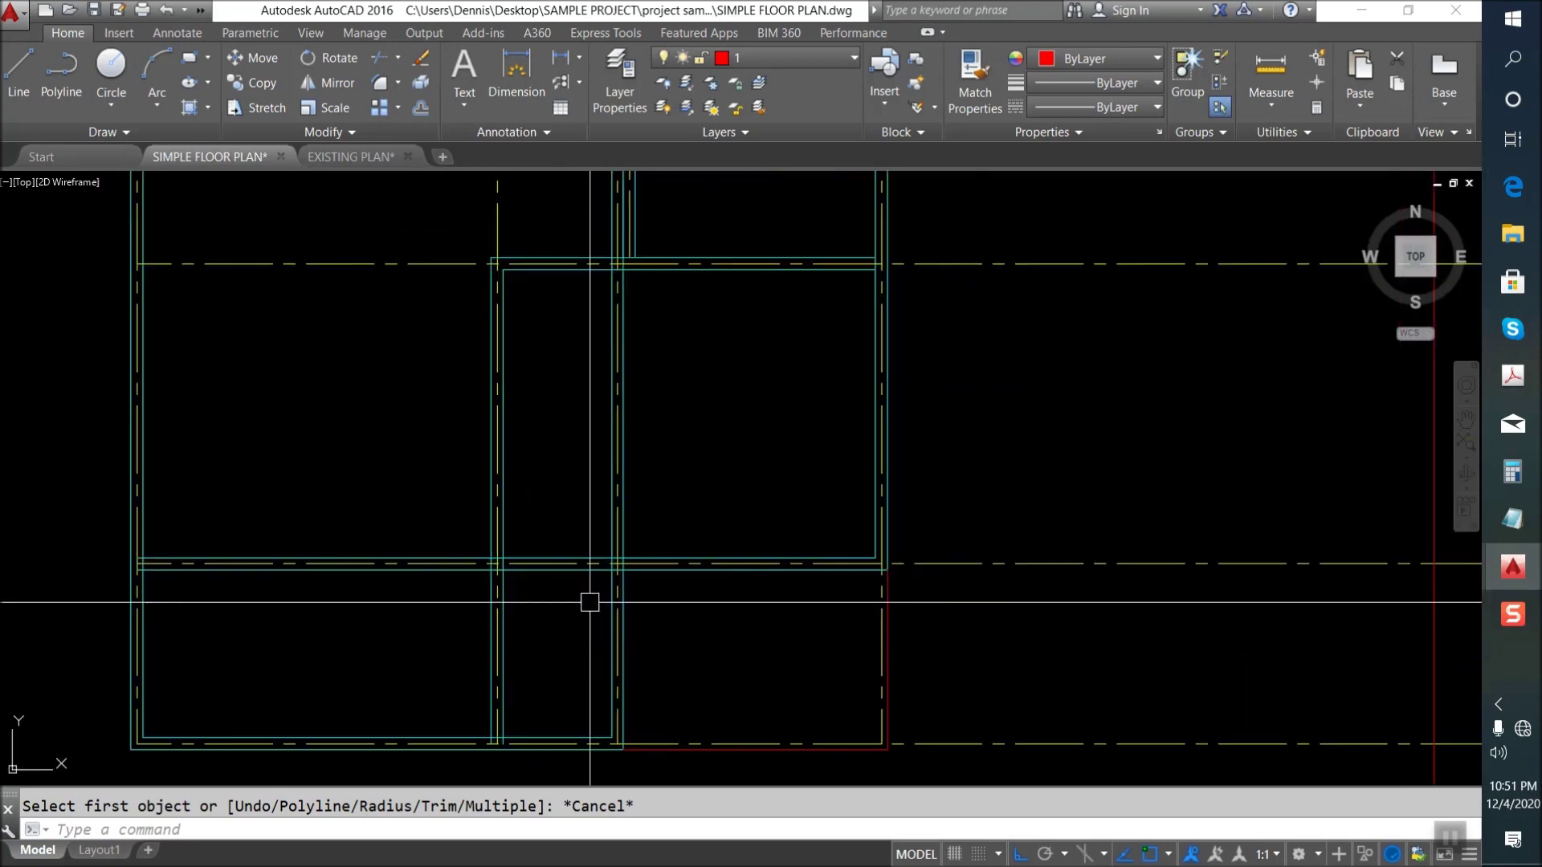
{"action": "scroll", "coordinate": [610, 596], "scroll_direction": "up", "scroll_amount": 3}
{"action": "scroll", "coordinate": [624, 575], "scroll_direction": "up", "scroll_amount": 3}
{"action": "key", "text": "Escape"}
{"action": "key", "text": "Return"}
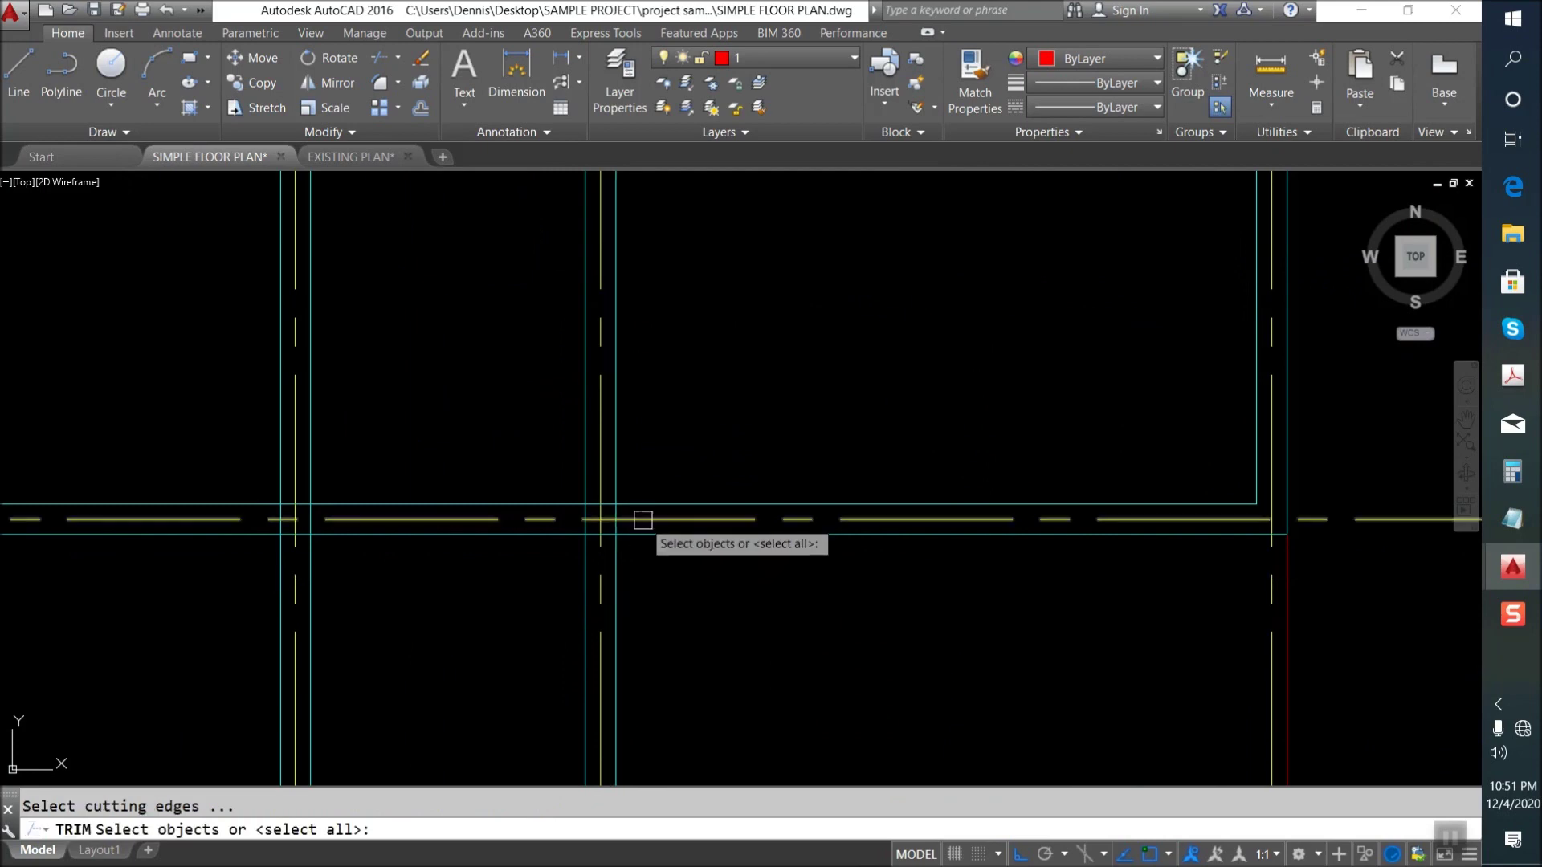
{"action": "key", "text": "Return"}
{"action": "left_click", "coordinate": [683, 437]}
{"action": "scroll", "coordinate": [666, 465], "scroll_direction": "down", "scroll_amount": 5}
{"action": "left_click", "coordinate": [596, 437]}
{"action": "scroll", "coordinate": [578, 514], "scroll_direction": "up", "scroll_amount": 3}
{"action": "scroll", "coordinate": [578, 499], "scroll_direction": "up", "scroll_amount": 3}
{"action": "key", "text": "Escape"}
Fillet the remaining inner and outer wall corners.
{"action": "left_click", "coordinate": [586, 476]}
{"action": "left_click", "coordinate": [539, 426]}
{"action": "key", "text": "Return"}
{"action": "left_click", "coordinate": [509, 416]}
{"action": "left_click", "coordinate": [569, 503]}
{"action": "key", "text": "Return"}
{"action": "scroll", "coordinate": [636, 514], "scroll_direction": "down", "scroll_amount": 4}
{"action": "scroll", "coordinate": [755, 540], "scroll_direction": "down", "scroll_amount": 2}
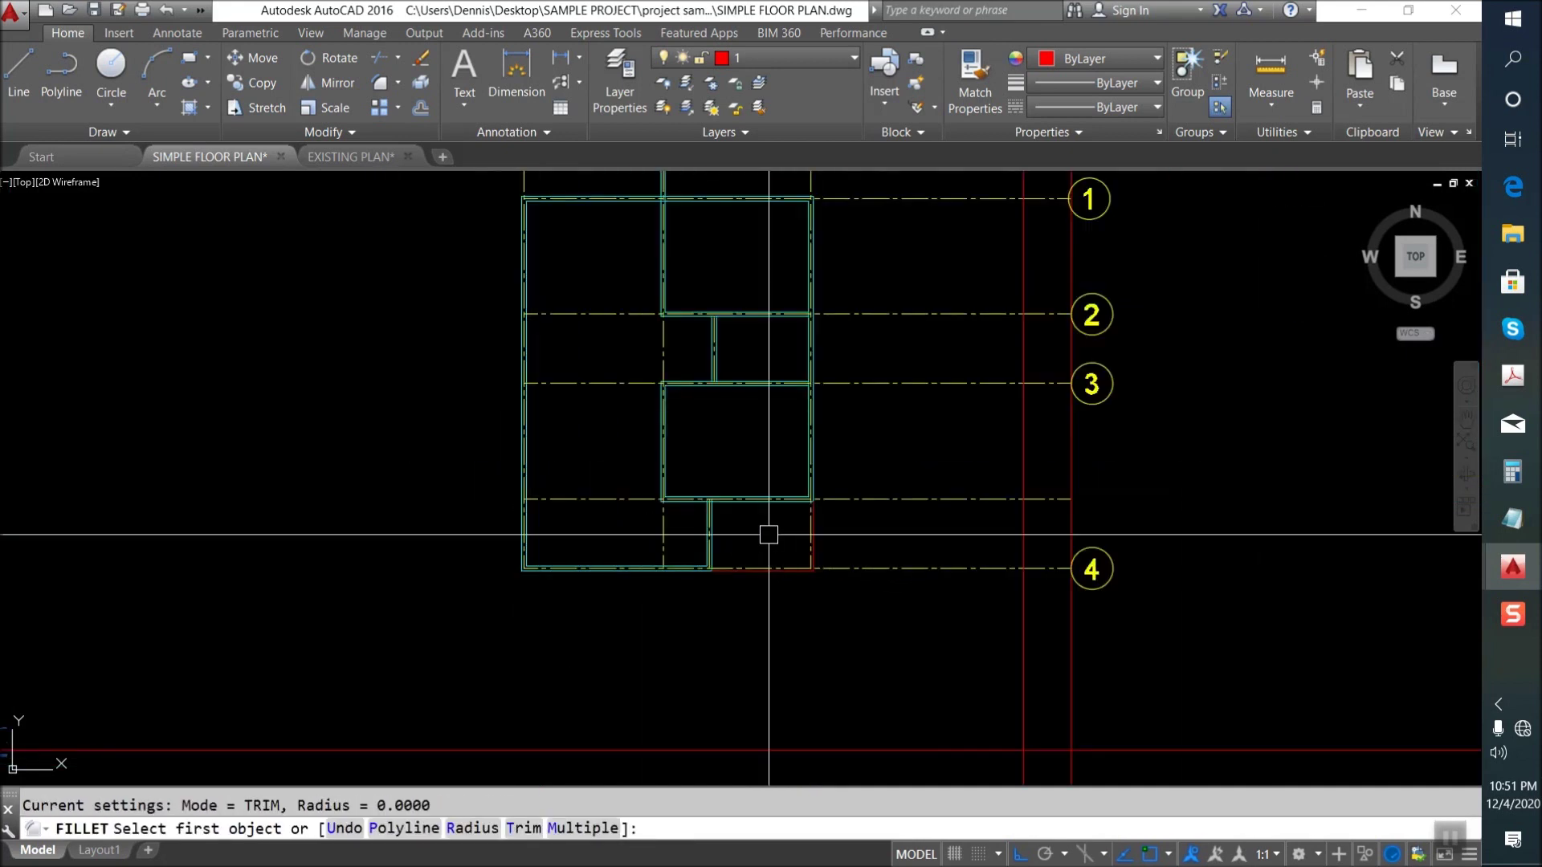
{"action": "key", "text": "Escape"}
{"action": "scroll", "coordinate": [789, 436], "scroll_direction": "down", "scroll_amount": 5}
{"action": "scroll", "coordinate": [789, 435], "scroll_direction": "up", "scroll_amount": 5}
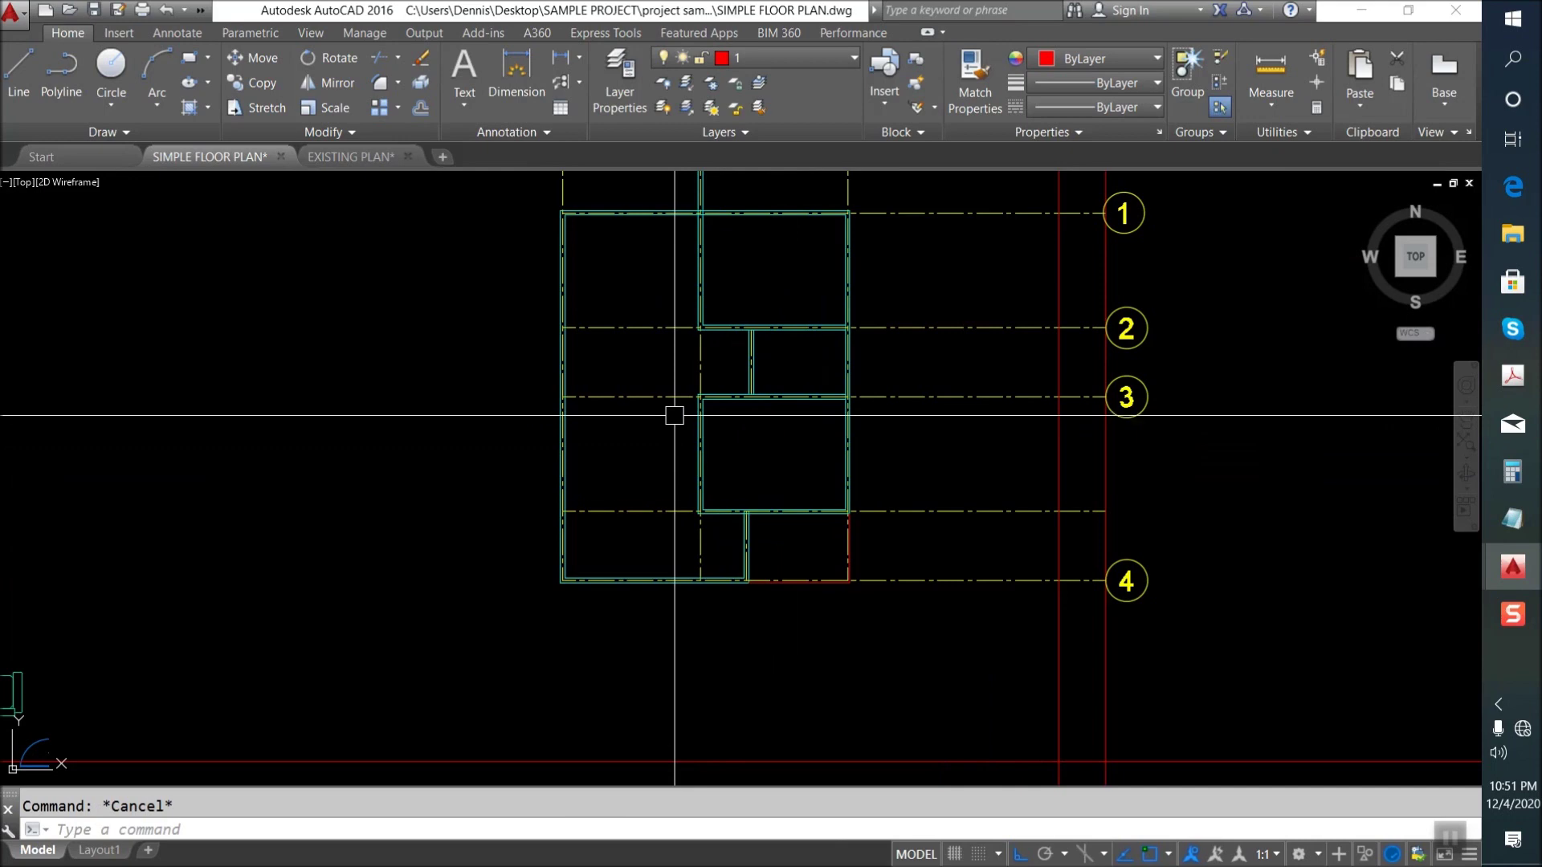
{"action": "middle_click_drag", "start_coordinate": [675, 415], "coordinate": [696, 463]}
{"action": "scroll", "coordinate": [783, 409], "scroll_direction": "down", "scroll_amount": 3}
Move the door block into the wall corner.
{"action": "scroll", "coordinate": [554, 551], "scroll_direction": "up", "scroll_amount": 3}
{"action": "scroll", "coordinate": [493, 563], "scroll_direction": "up", "scroll_amount": 3}
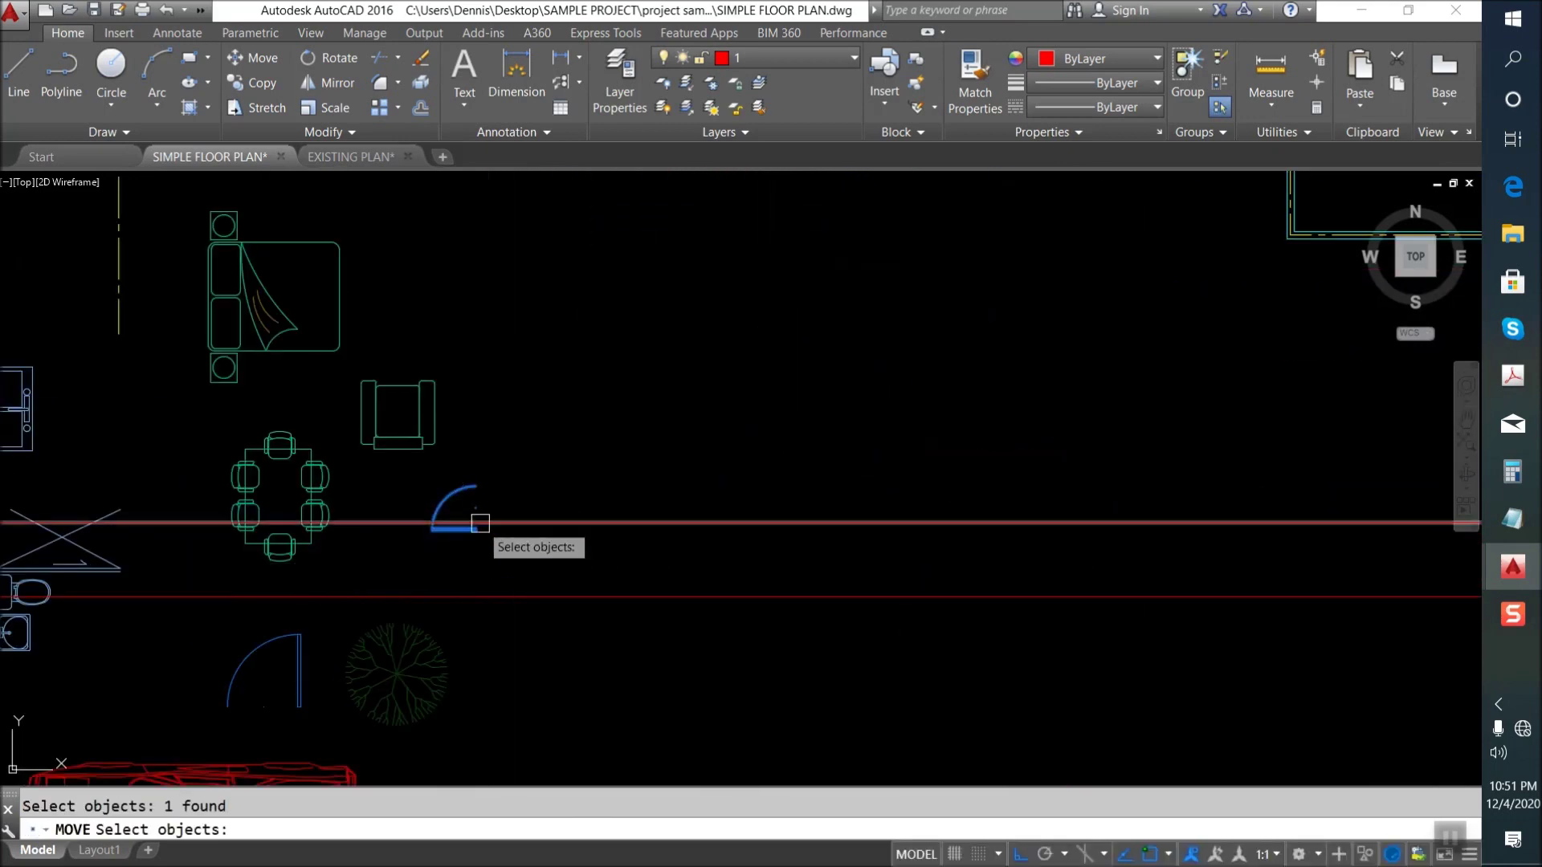
{"action": "key", "text": "Return"}
{"action": "scroll", "coordinate": [479, 523], "scroll_direction": "up", "scroll_amount": 3}
{"action": "left_click", "coordinate": [447, 522]}
{"action": "scroll", "coordinate": [447, 522], "scroll_direction": "down", "scroll_amount": 6}
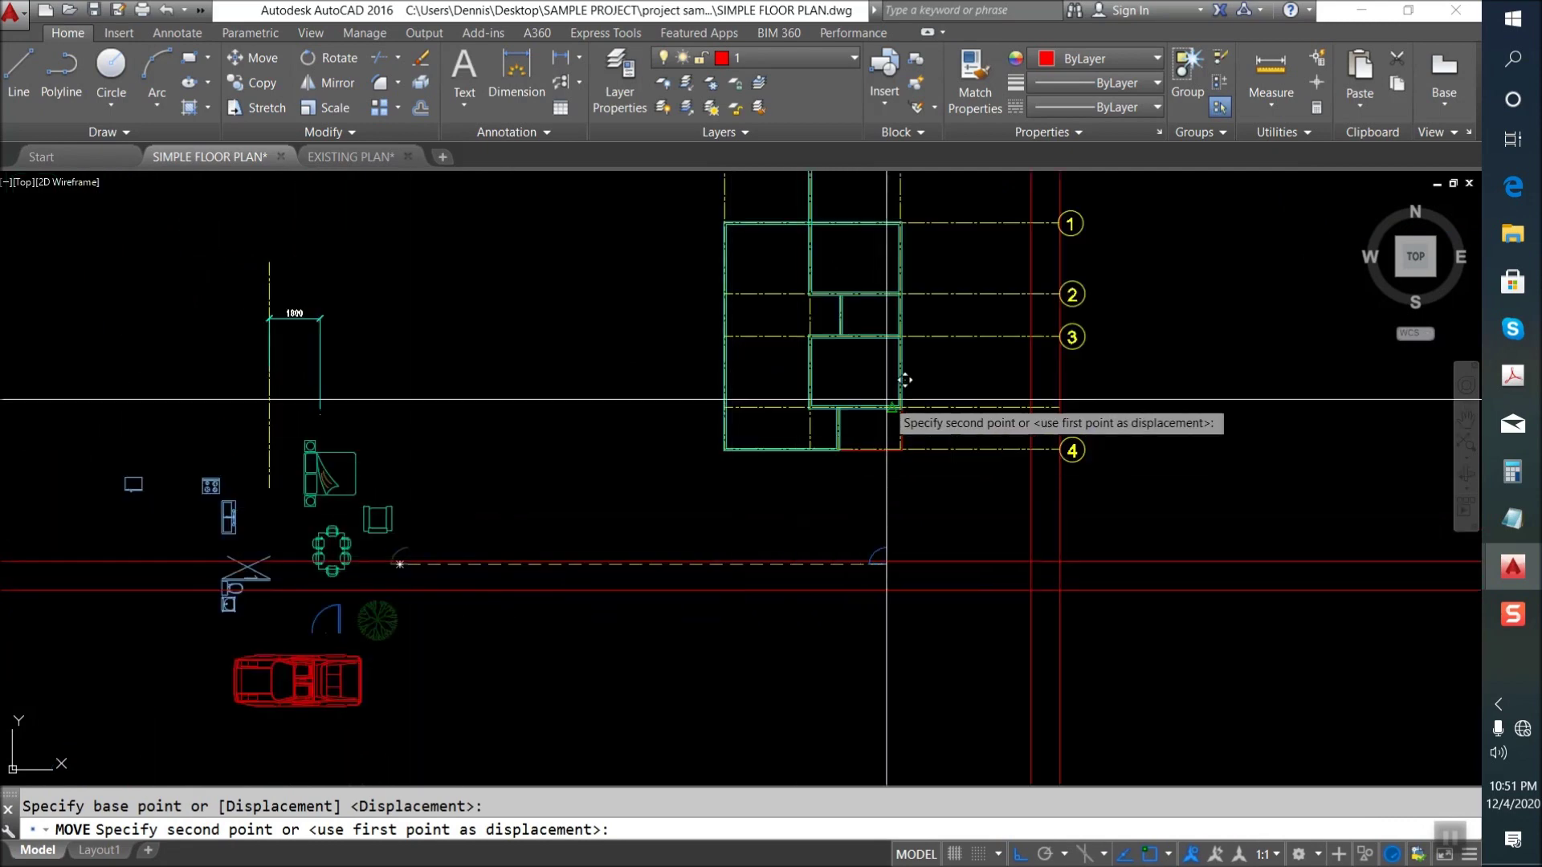
{"action": "scroll", "coordinate": [883, 402], "scroll_direction": "up", "scroll_amount": 2}
{"action": "scroll", "coordinate": [839, 442], "scroll_direction": "up", "scroll_amount": 2}
{"action": "scroll", "coordinate": [819, 466], "scroll_direction": "up", "scroll_amount": 2}
{"action": "scroll", "coordinate": [707, 498], "scroll_direction": "up", "scroll_amount": 3}
{"action": "left_click", "coordinate": [643, 537]}
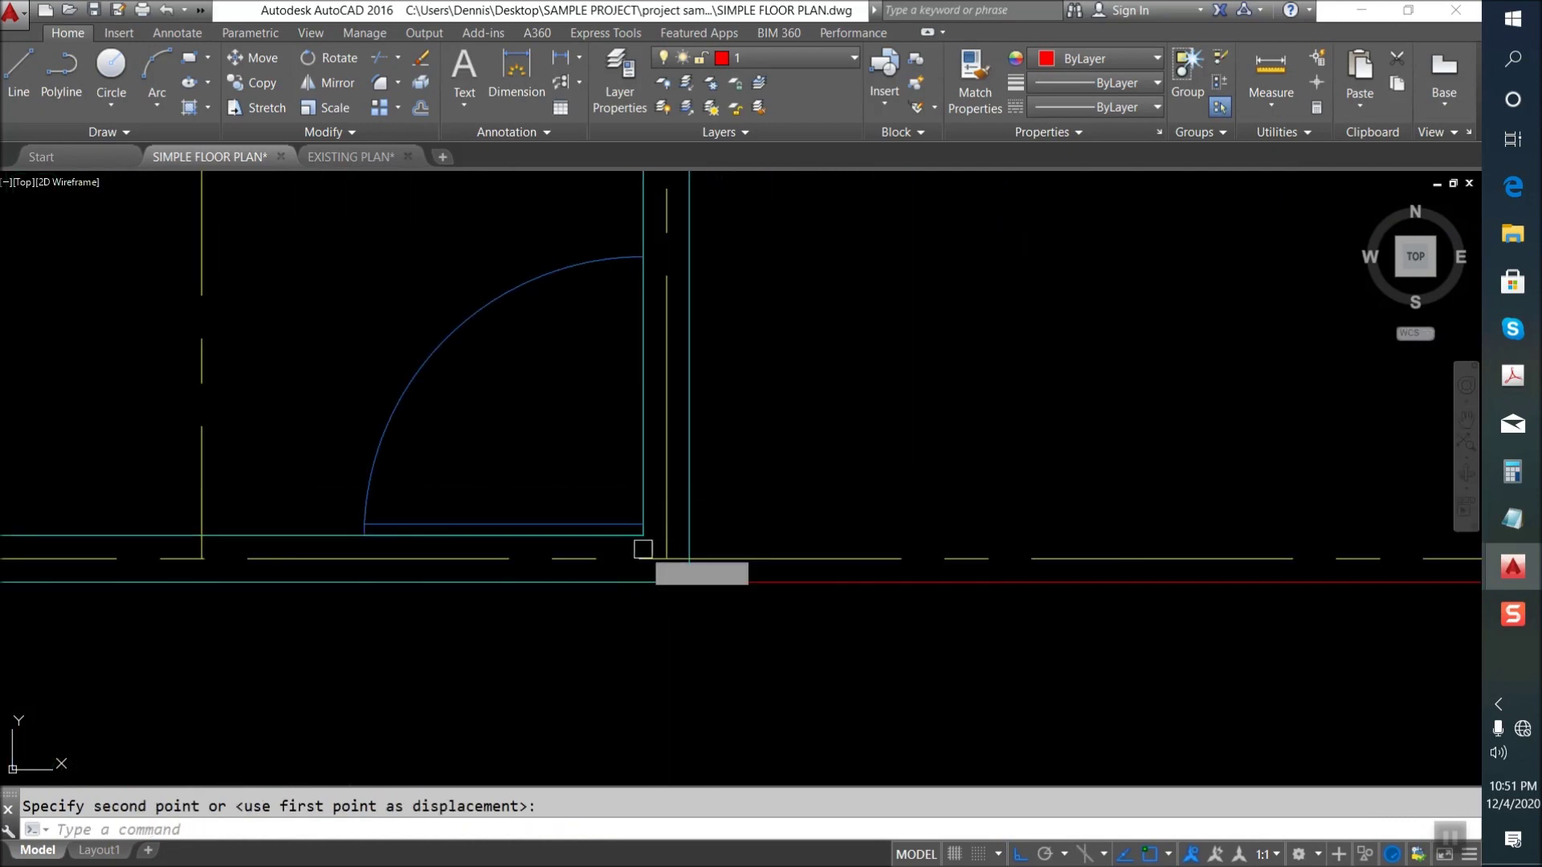
Shift the door up 100 units along the wall.
{"action": "left_click_drag", "start_coordinate": [557, 419], "coordinate": [494, 532]}
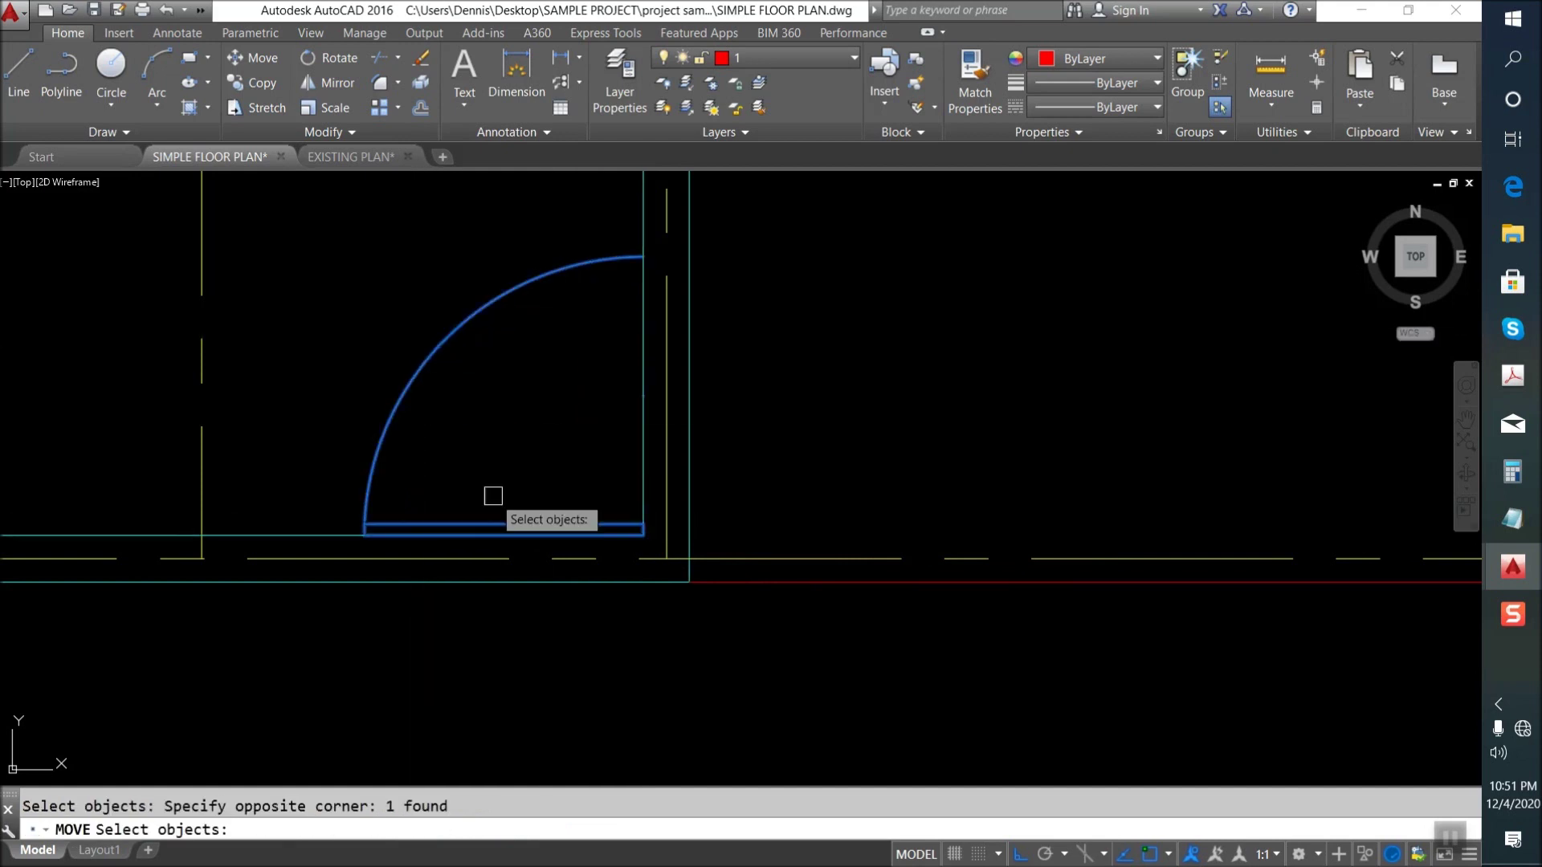
{"action": "scroll", "coordinate": [492, 496], "scroll_direction": "down", "scroll_amount": 2}
{"action": "key", "text": "Return"}
{"action": "left_click", "coordinate": [754, 441]}
{"action": "type", "text": "100"}
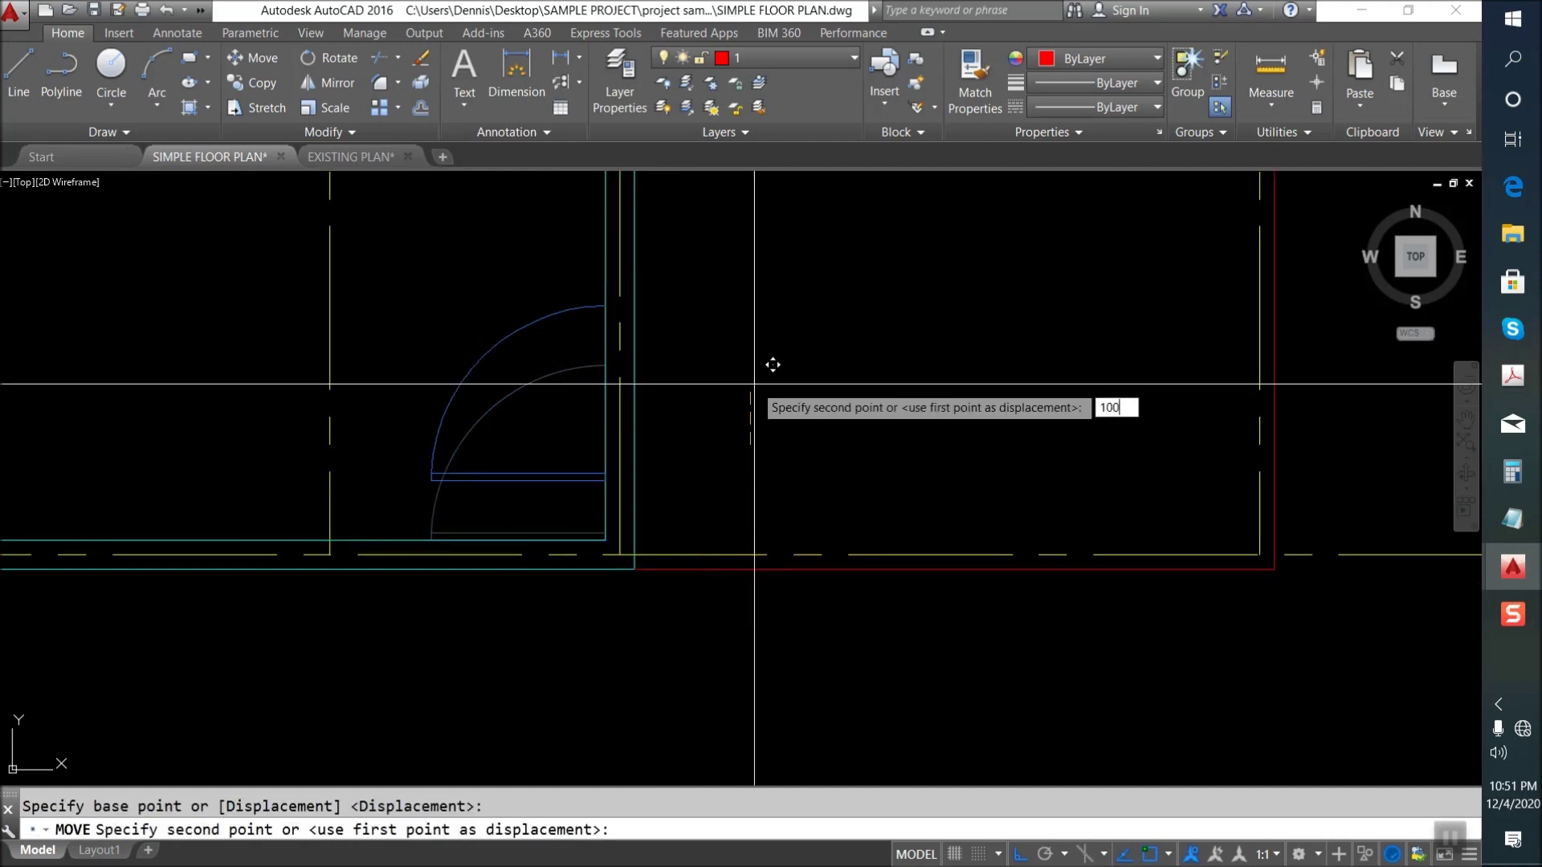
{"action": "key", "text": "Return"}
Draw 100-unit jamb lines at the door leaf and swing arc ends.
{"action": "key", "text": "Return"}
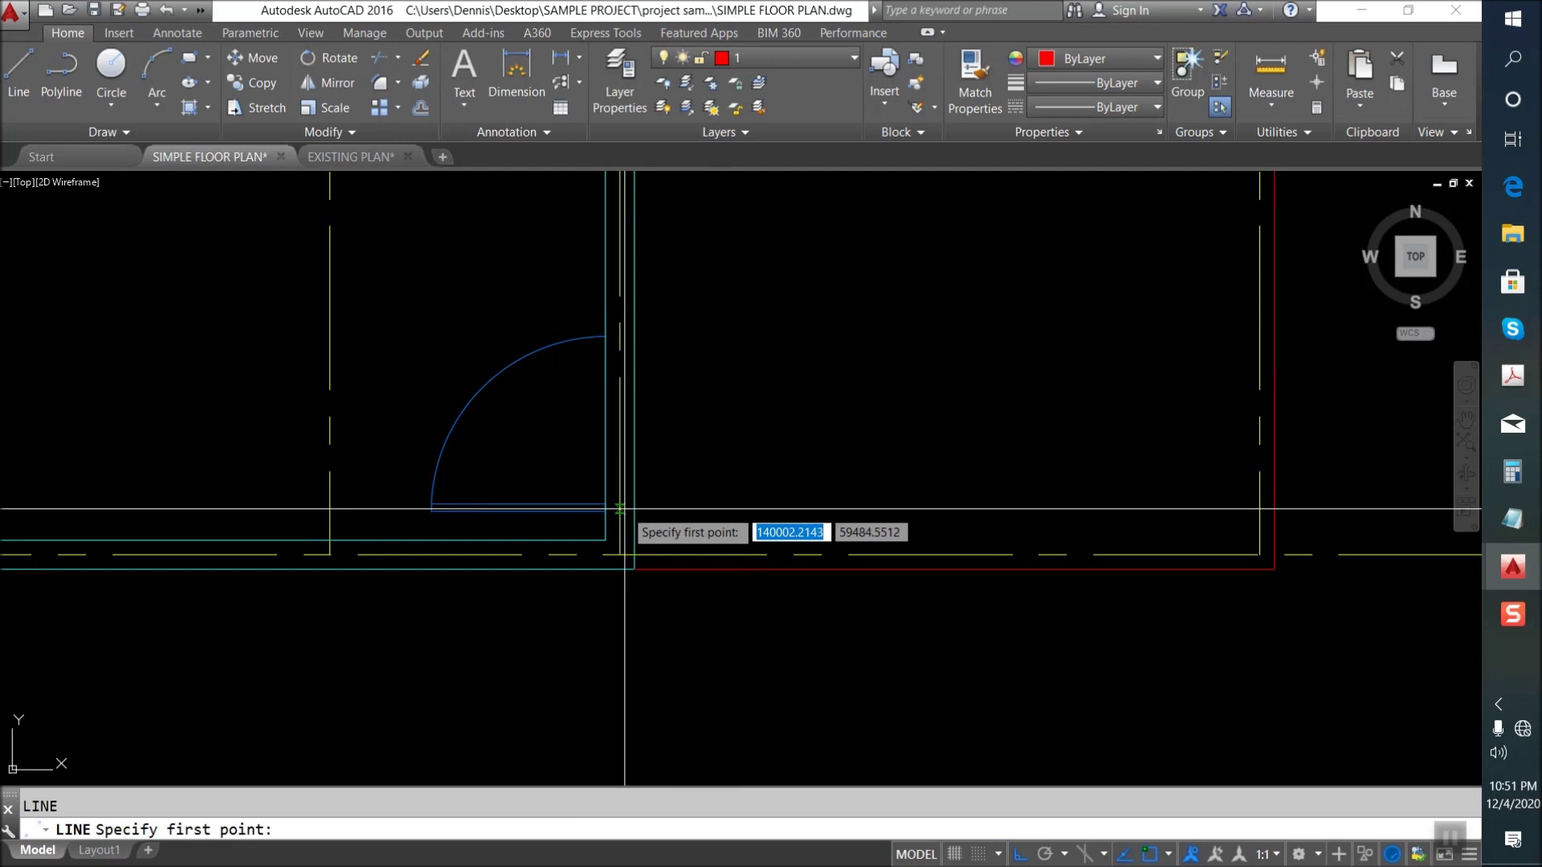
{"action": "left_click", "coordinate": [605, 510]}
{"action": "key", "text": "Return"}
{"action": "key", "text": "Return"}
{"action": "key", "text": "Return"}
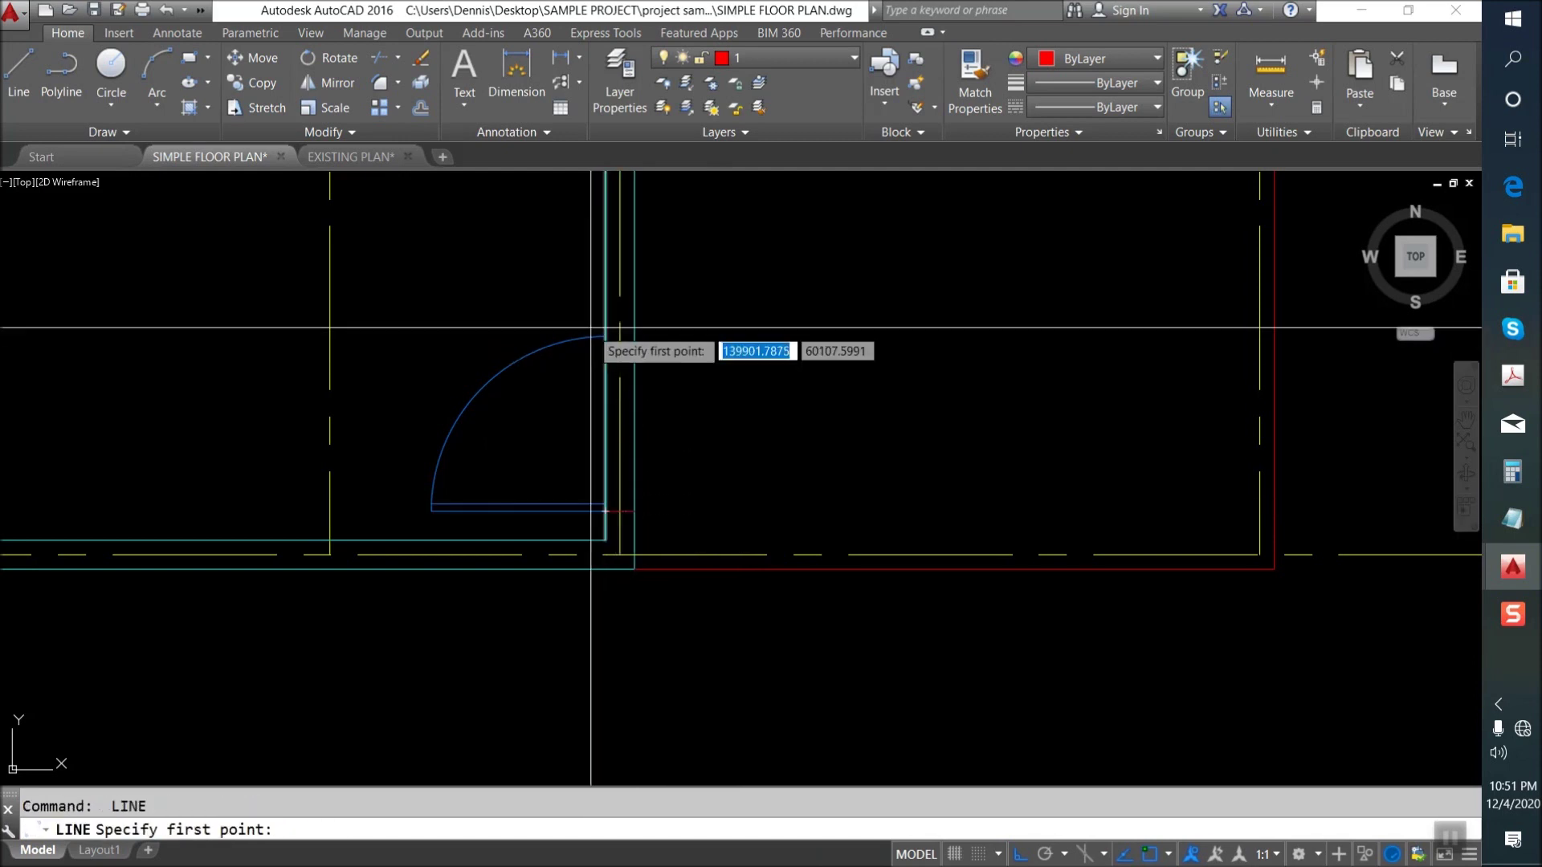
{"action": "left_click", "coordinate": [605, 336]}
{"action": "type", "text": "100"}
{"action": "key", "text": "Return"}
{"action": "key", "text": "Return"}
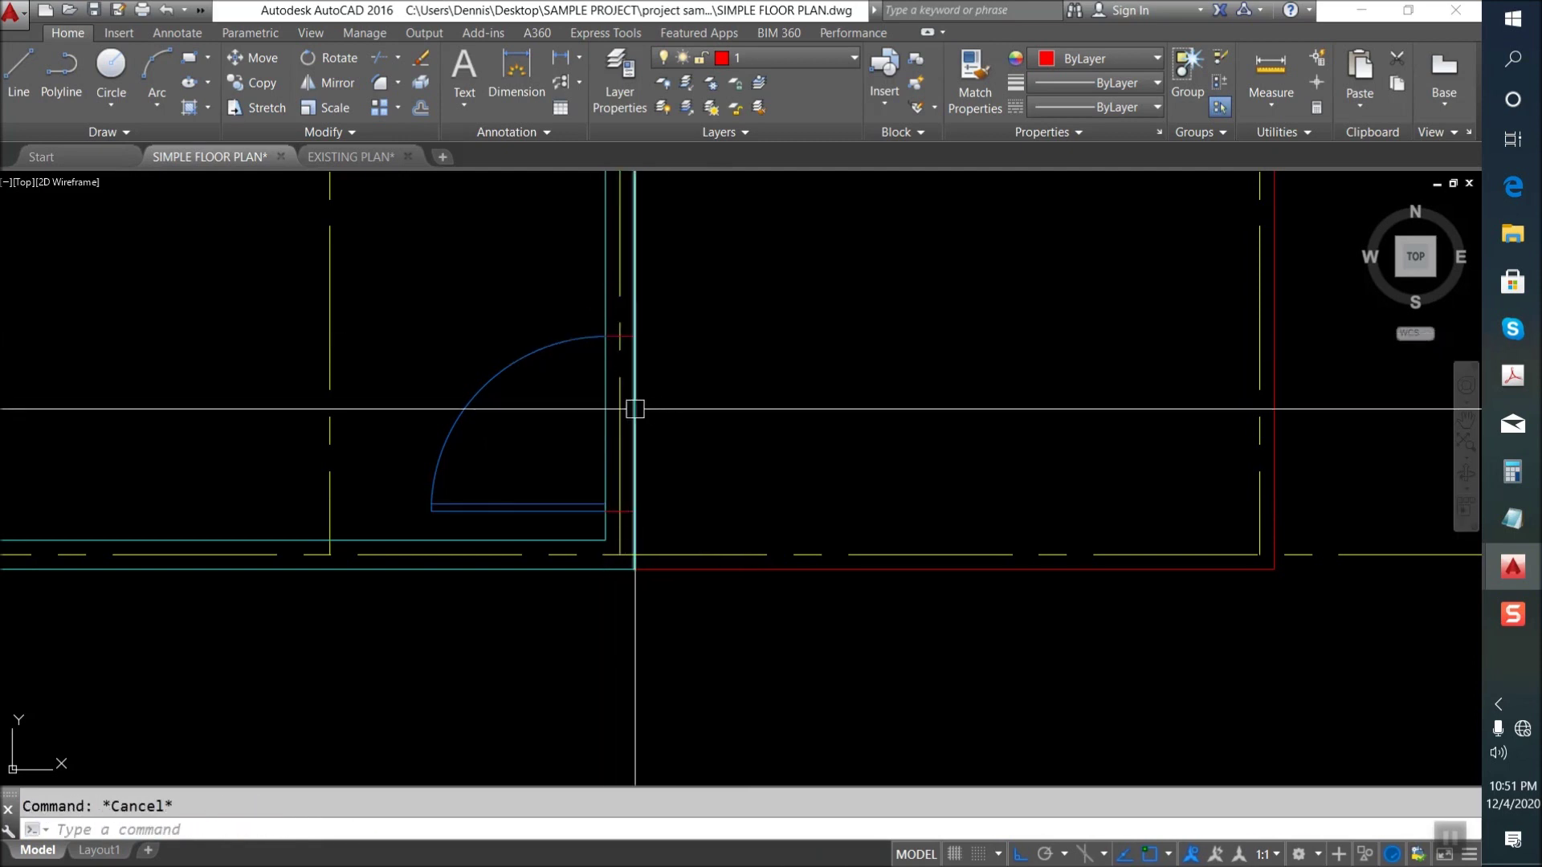
{"action": "type", "text": "a"}
{"action": "key", "text": "Return"}
Give the new jamb lines the wall's properties and select the door.
{"action": "left_click", "coordinate": [633, 406]}
{"action": "left_click", "coordinate": [568, 305]}
{"action": "left_click", "coordinate": [708, 534]}
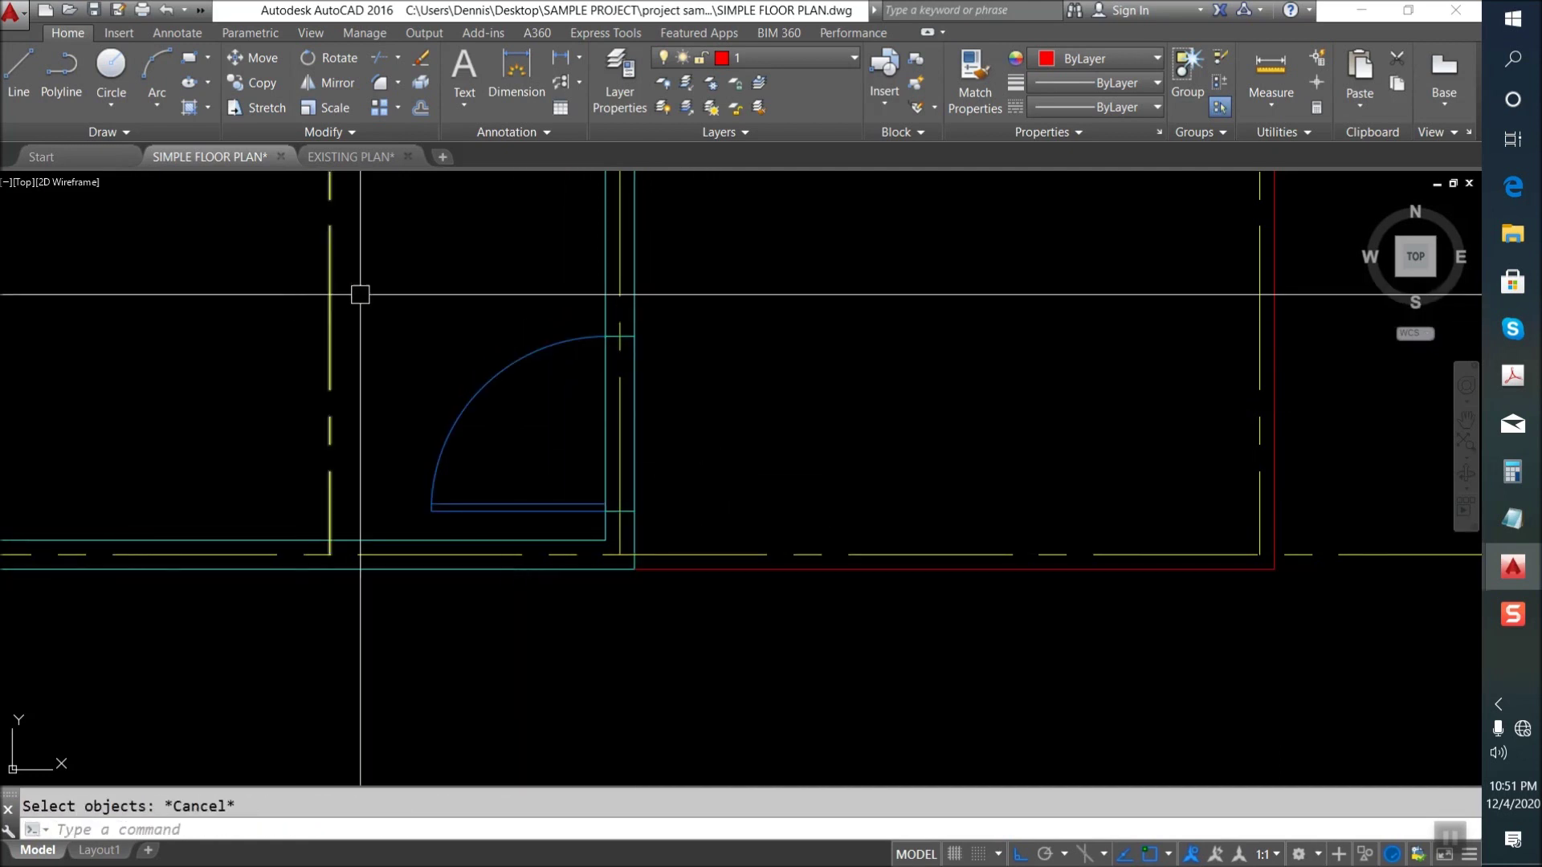
{"action": "left_click", "coordinate": [673, 522]}
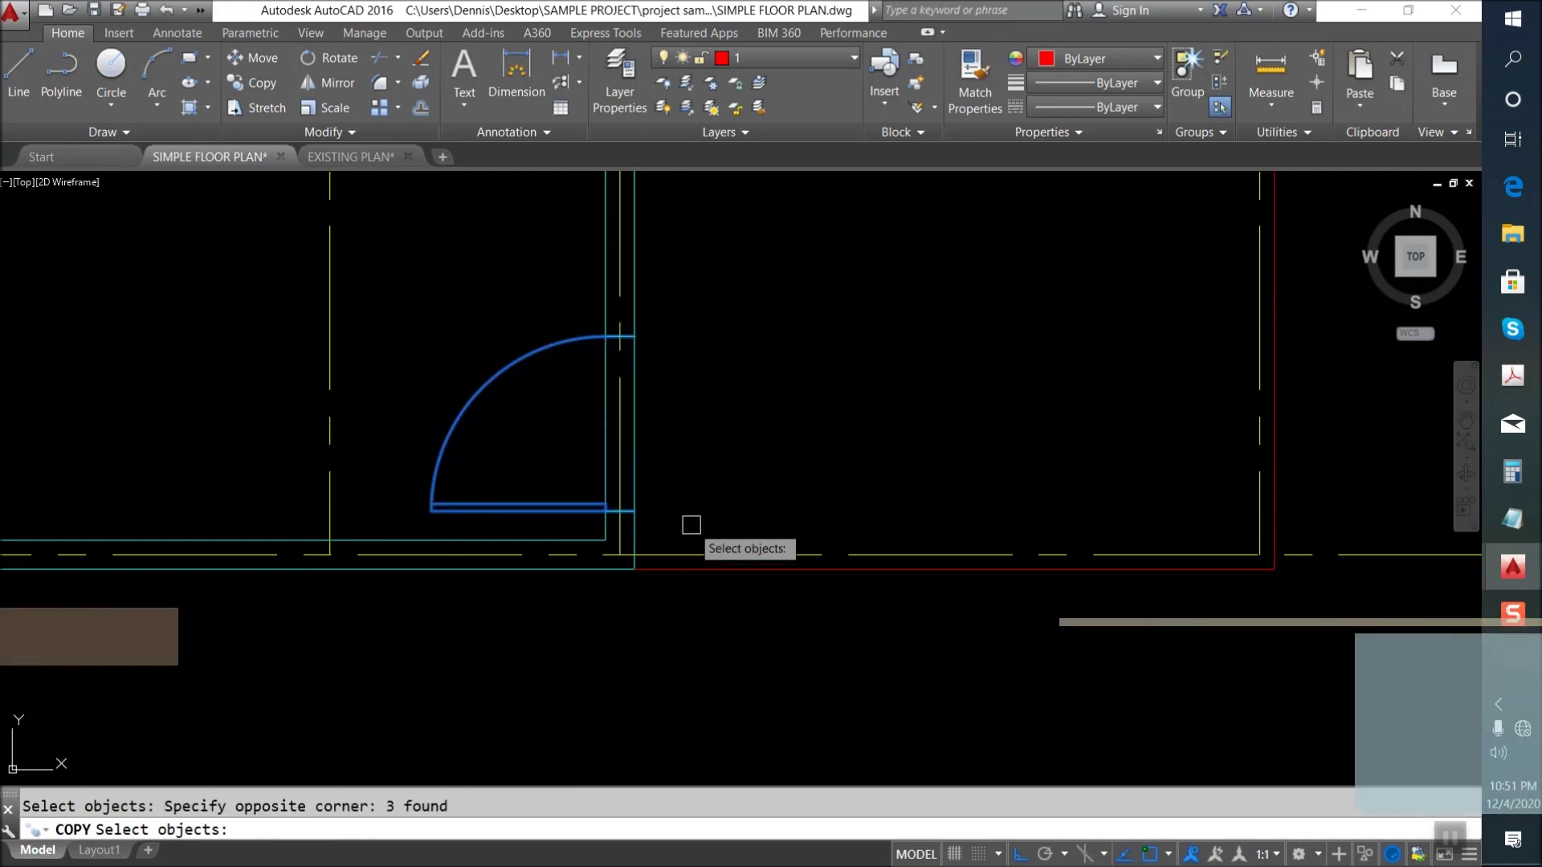
Copy the door into the upper room with ortho turned off.
{"action": "key", "text": "Return"}
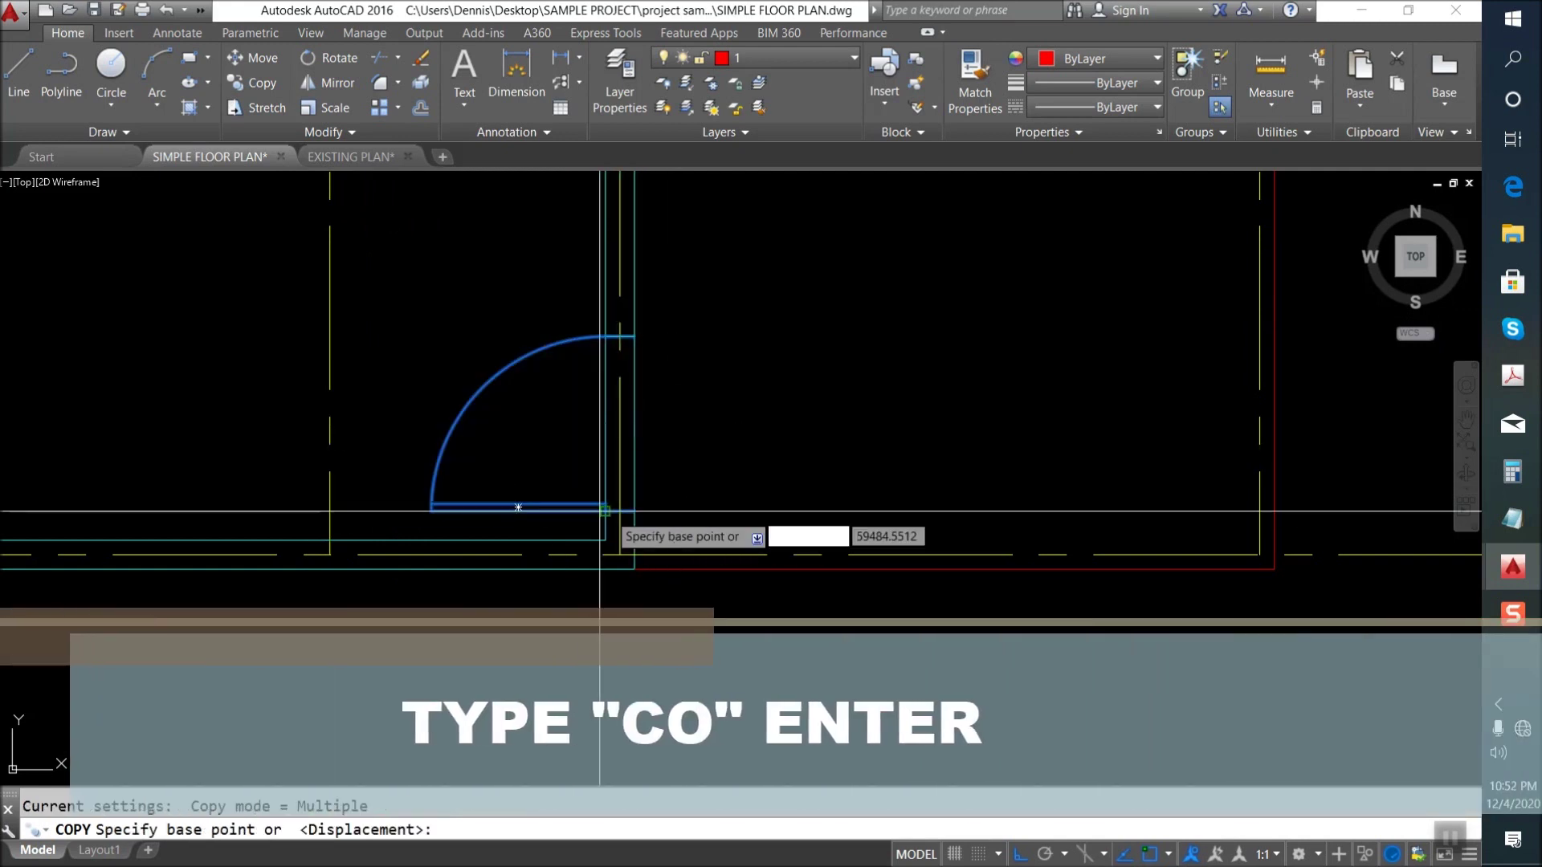
{"action": "left_click", "coordinate": [612, 511]}
{"action": "scroll", "coordinate": [561, 620], "scroll_direction": "down", "scroll_amount": 10}
{"action": "key", "text": "F8"}
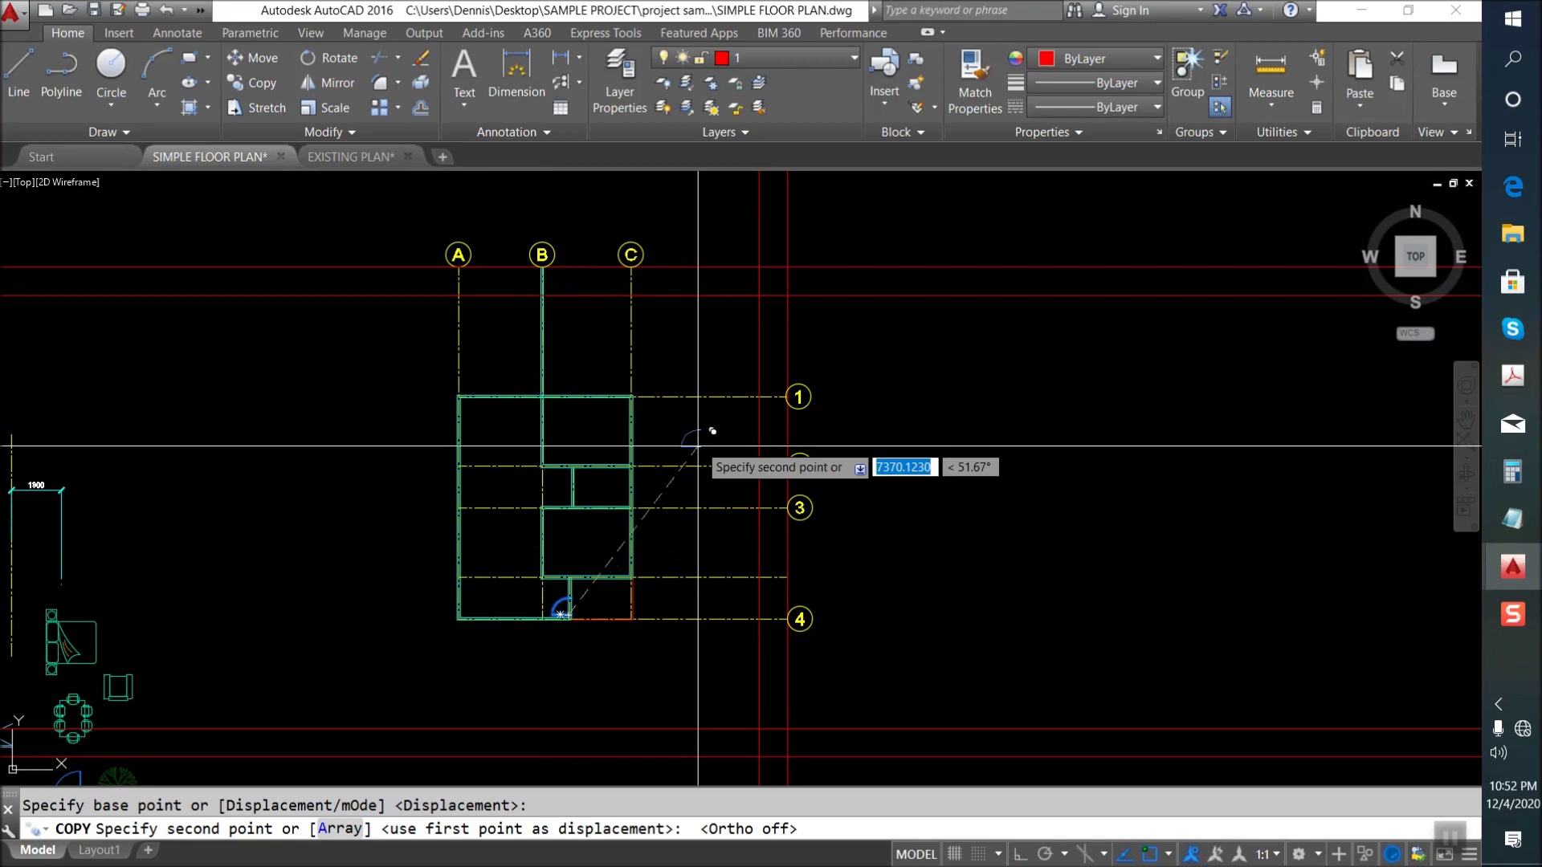
{"action": "scroll", "coordinate": [627, 438], "scroll_direction": "up", "scroll_amount": 3}
{"action": "scroll", "coordinate": [555, 434], "scroll_direction": "up", "scroll_amount": 10}
{"action": "left_click", "coordinate": [662, 511]}
{"action": "key", "text": "Escape"}
Start a trim around the copied door, then cancel it.
{"action": "scroll", "coordinate": [722, 562], "scroll_direction": "down", "scroll_amount": 5}
{"action": "scroll", "coordinate": [617, 458], "scroll_direction": "up", "scroll_amount": 4}
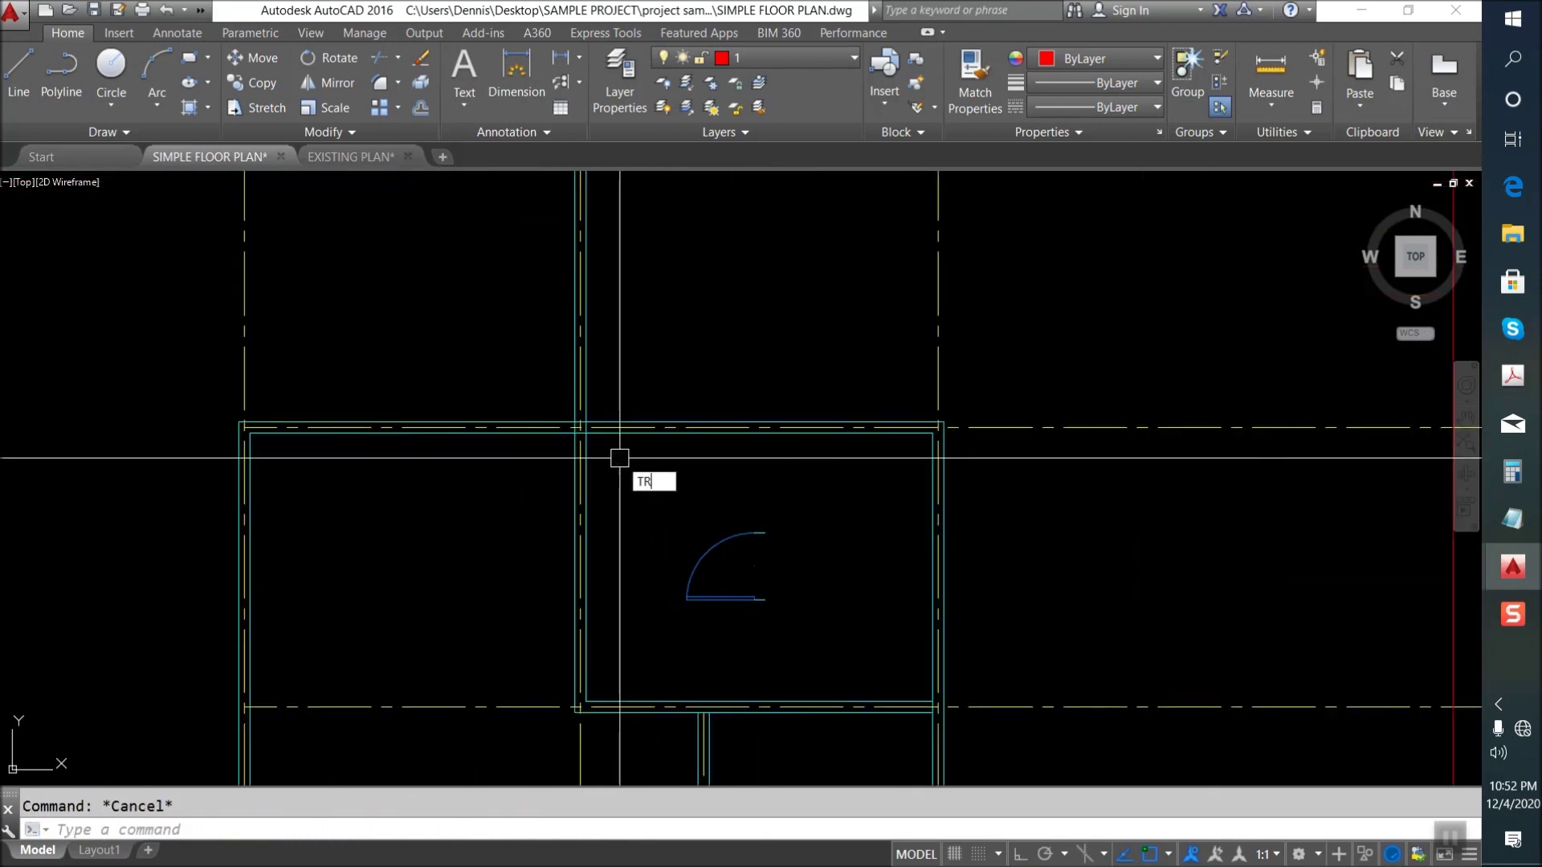
{"action": "key", "text": "Return"}
{"action": "scroll", "coordinate": [516, 430], "scroll_direction": "up", "scroll_amount": 3}
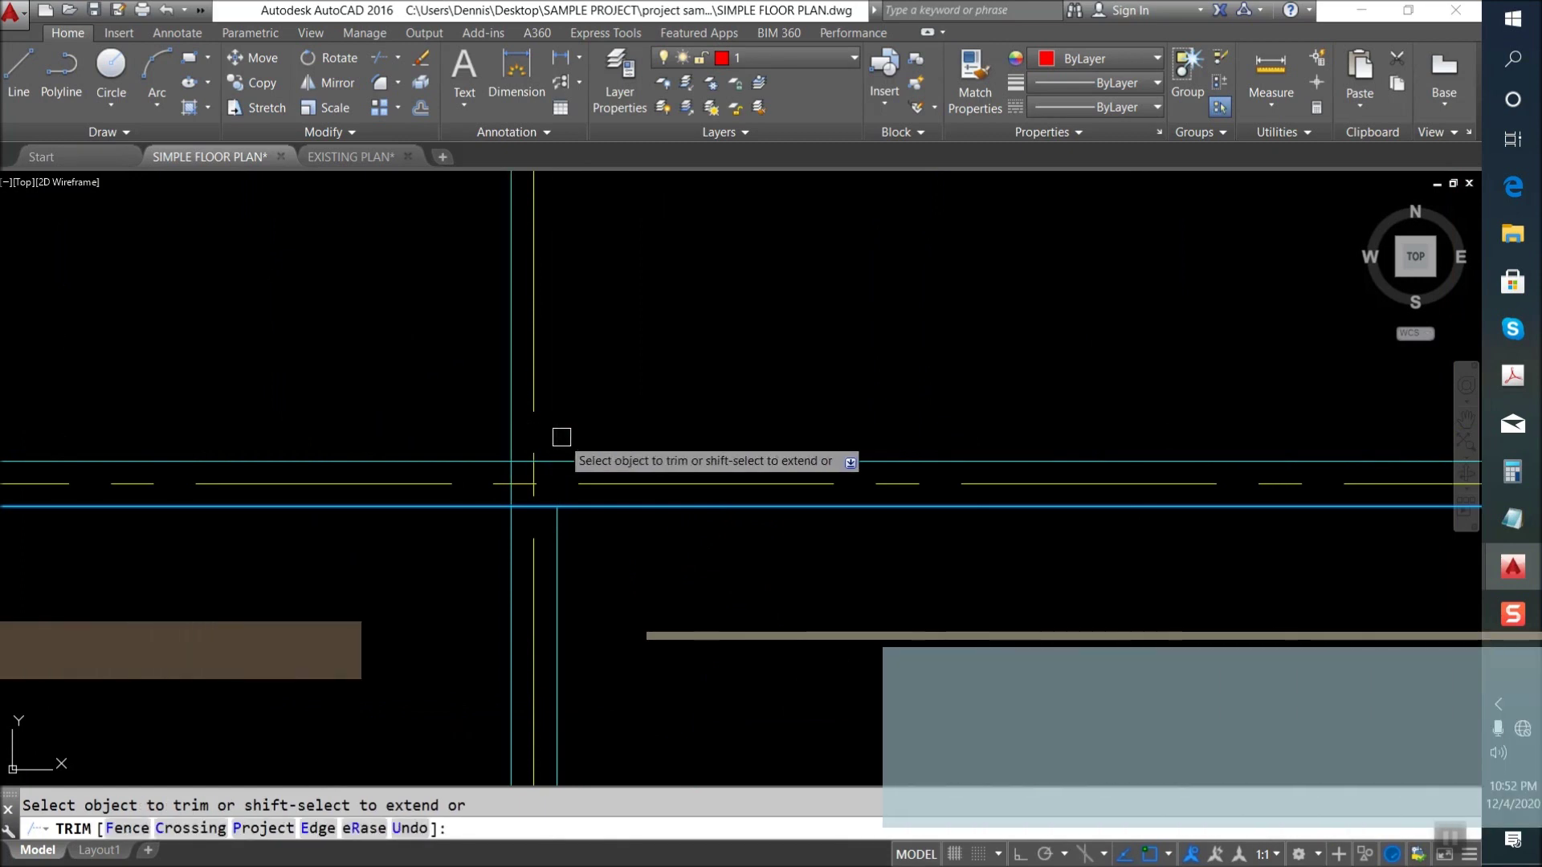
{"action": "scroll", "coordinate": [510, 431], "scroll_direction": "down", "scroll_amount": 3}
{"action": "scroll", "coordinate": [722, 481], "scroll_direction": "down", "scroll_amount": 2}
{"action": "key", "text": "Escape"}
{"action": "scroll", "coordinate": [753, 506], "scroll_direction": "up", "scroll_amount": 4}
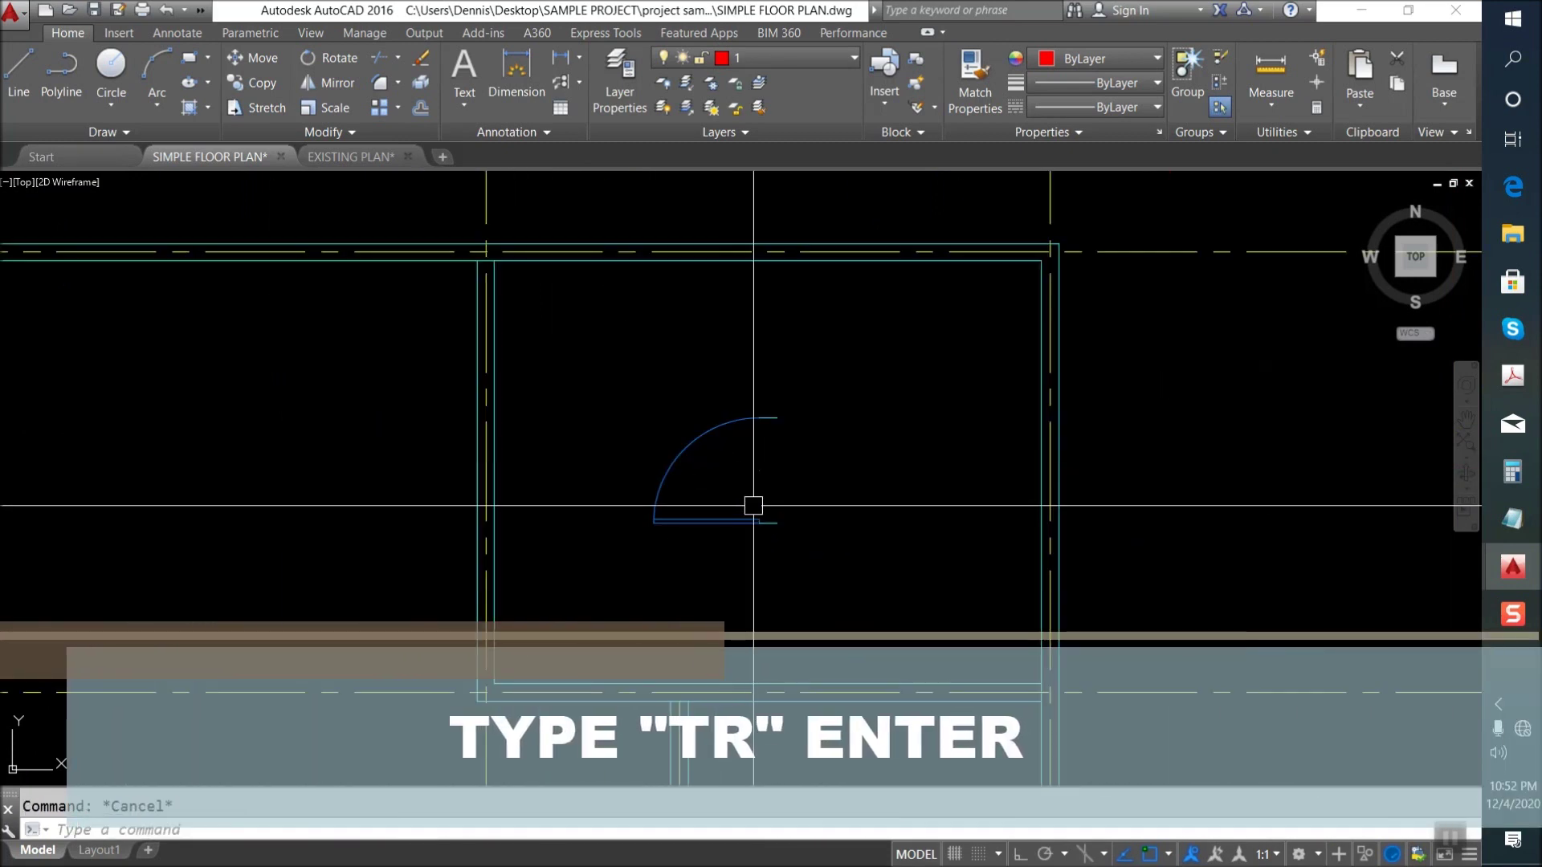
{"action": "type", "text": "RO"}
Rotate the copied door a quarter turn about its pivot.
{"action": "key", "text": "Return"}
{"action": "left_click", "coordinate": [788, 540]}
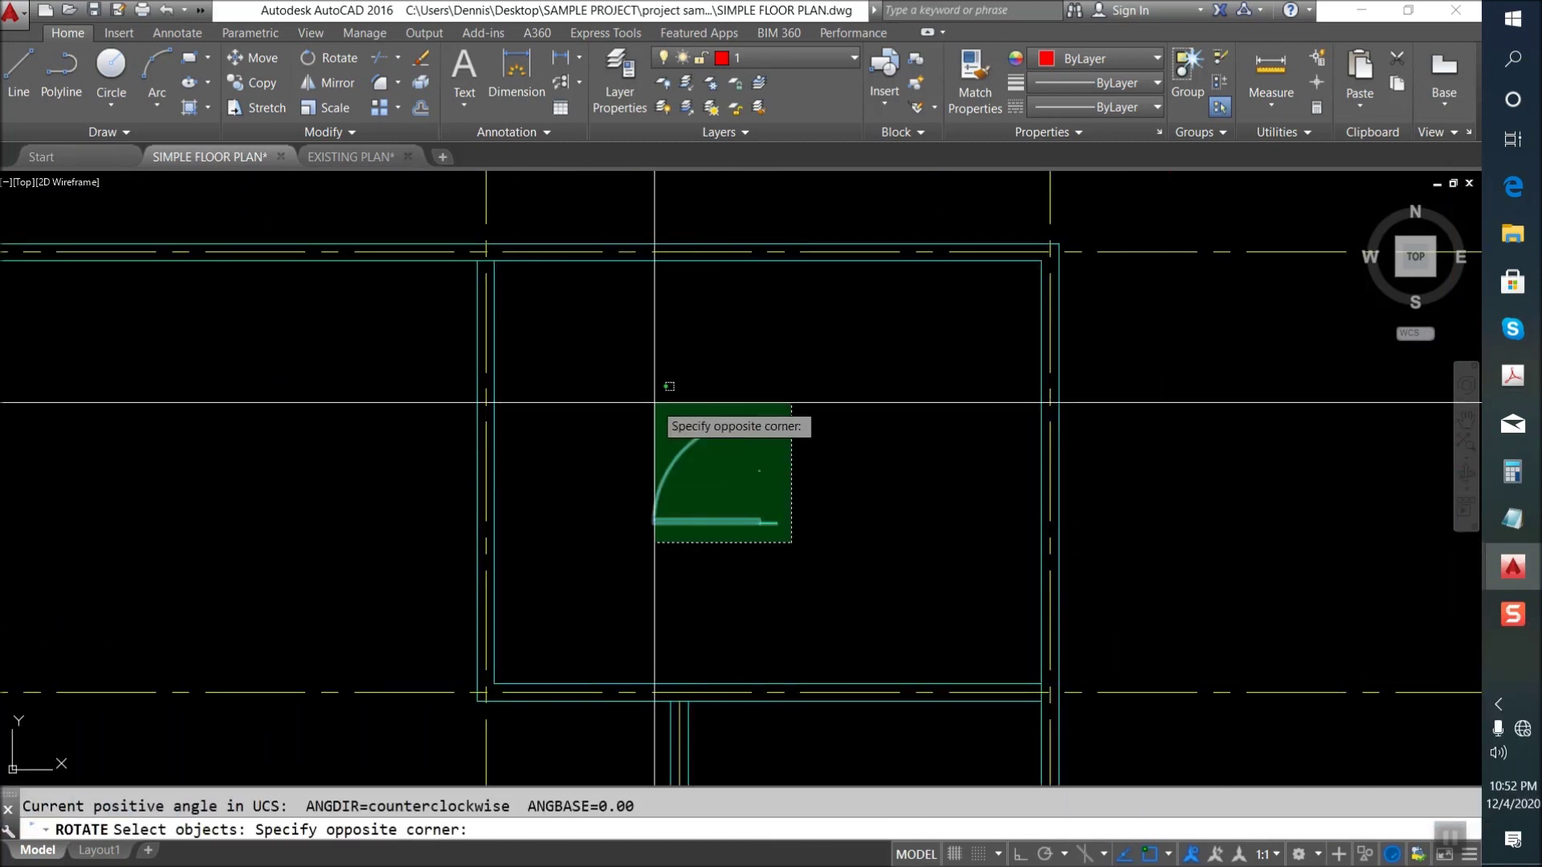
{"action": "left_click", "coordinate": [652, 408]}
{"action": "key", "text": "Return"}
{"action": "left_click", "coordinate": [746, 483]}
{"action": "left_click", "coordinate": [749, 555]}
Move the rotated door into the wall corner.
{"action": "type", "text": "m"}
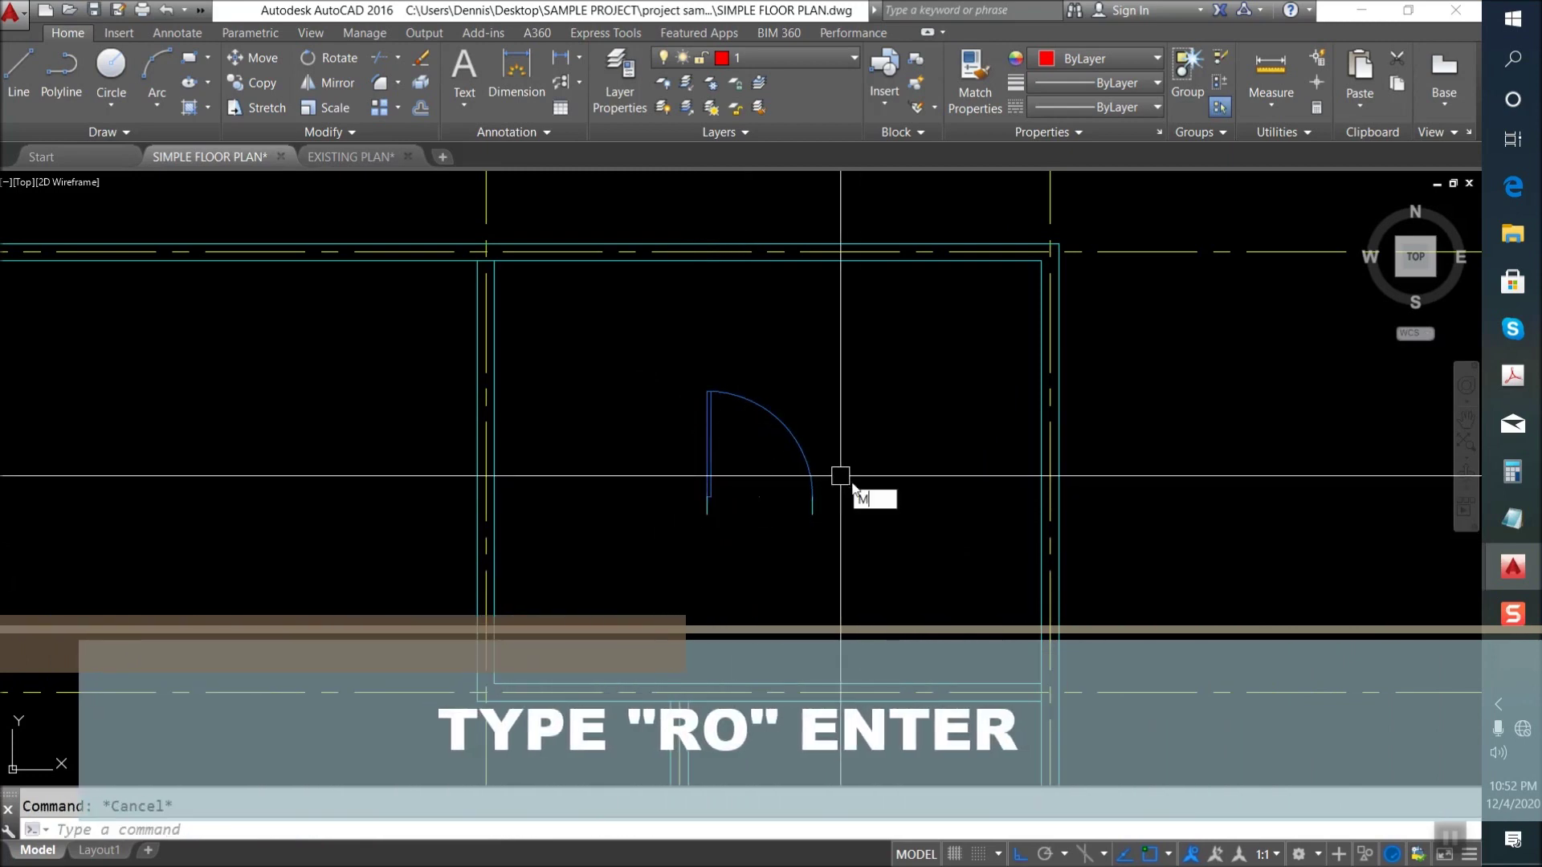
{"action": "key", "text": "Return"}
{"action": "left_click", "coordinate": [838, 560]}
{"action": "left_click", "coordinate": [774, 513]}
{"action": "scroll", "coordinate": [774, 513], "scroll_direction": "up", "scroll_amount": 3}
{"action": "key", "text": "Return"}
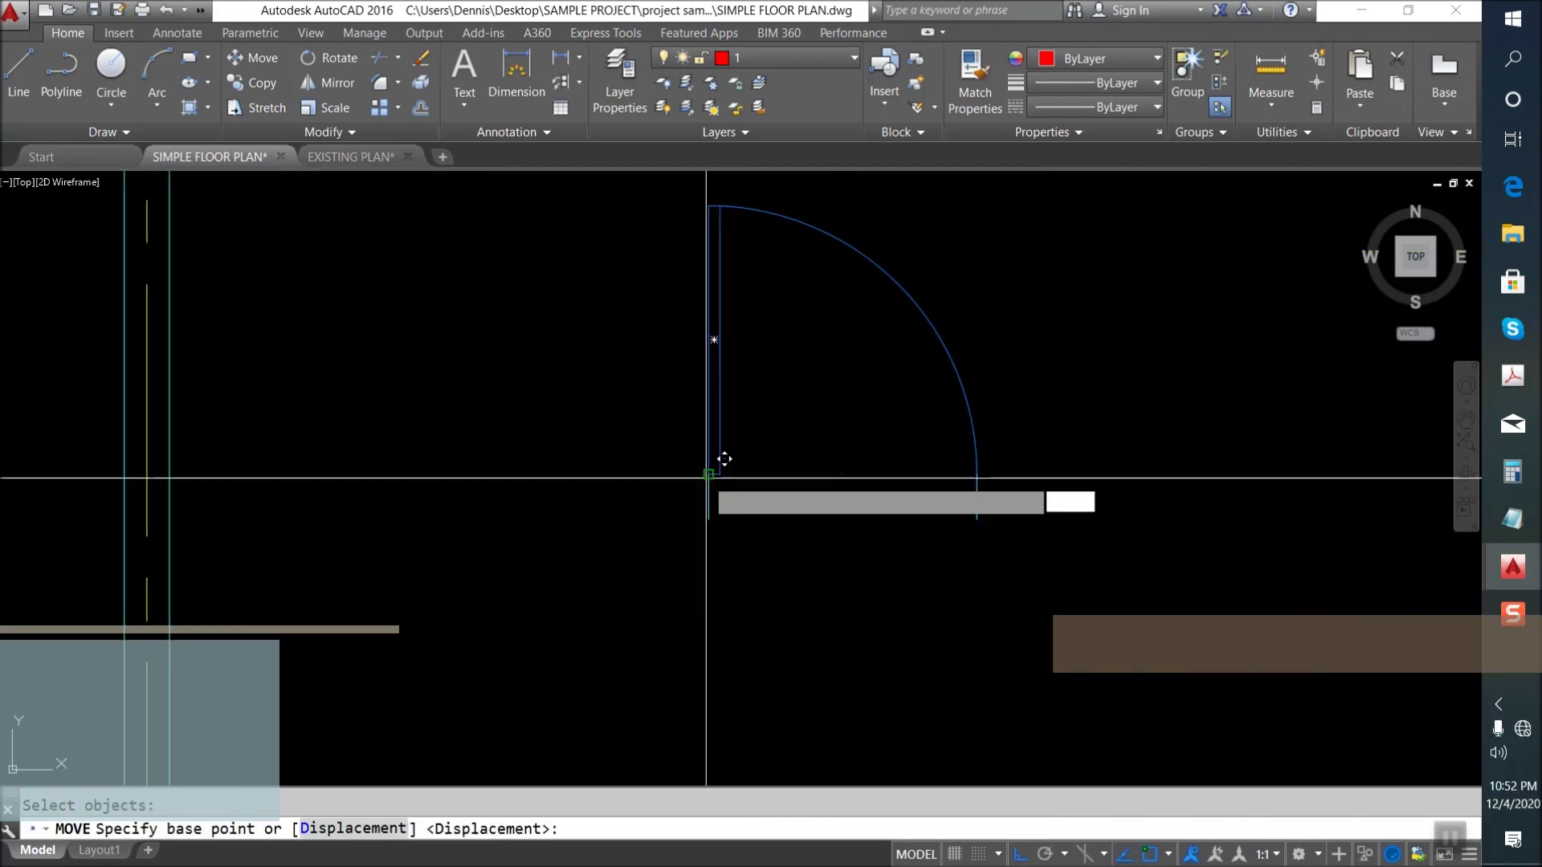
{"action": "scroll", "coordinate": [819, 362], "scroll_direction": "down", "scroll_amount": 2}
{"action": "left_click", "coordinate": [819, 380]}
{"action": "scroll", "coordinate": [602, 551], "scroll_direction": "down", "scroll_amount": 2}
{"action": "scroll", "coordinate": [540, 533], "scroll_direction": "up", "scroll_amount": 3}
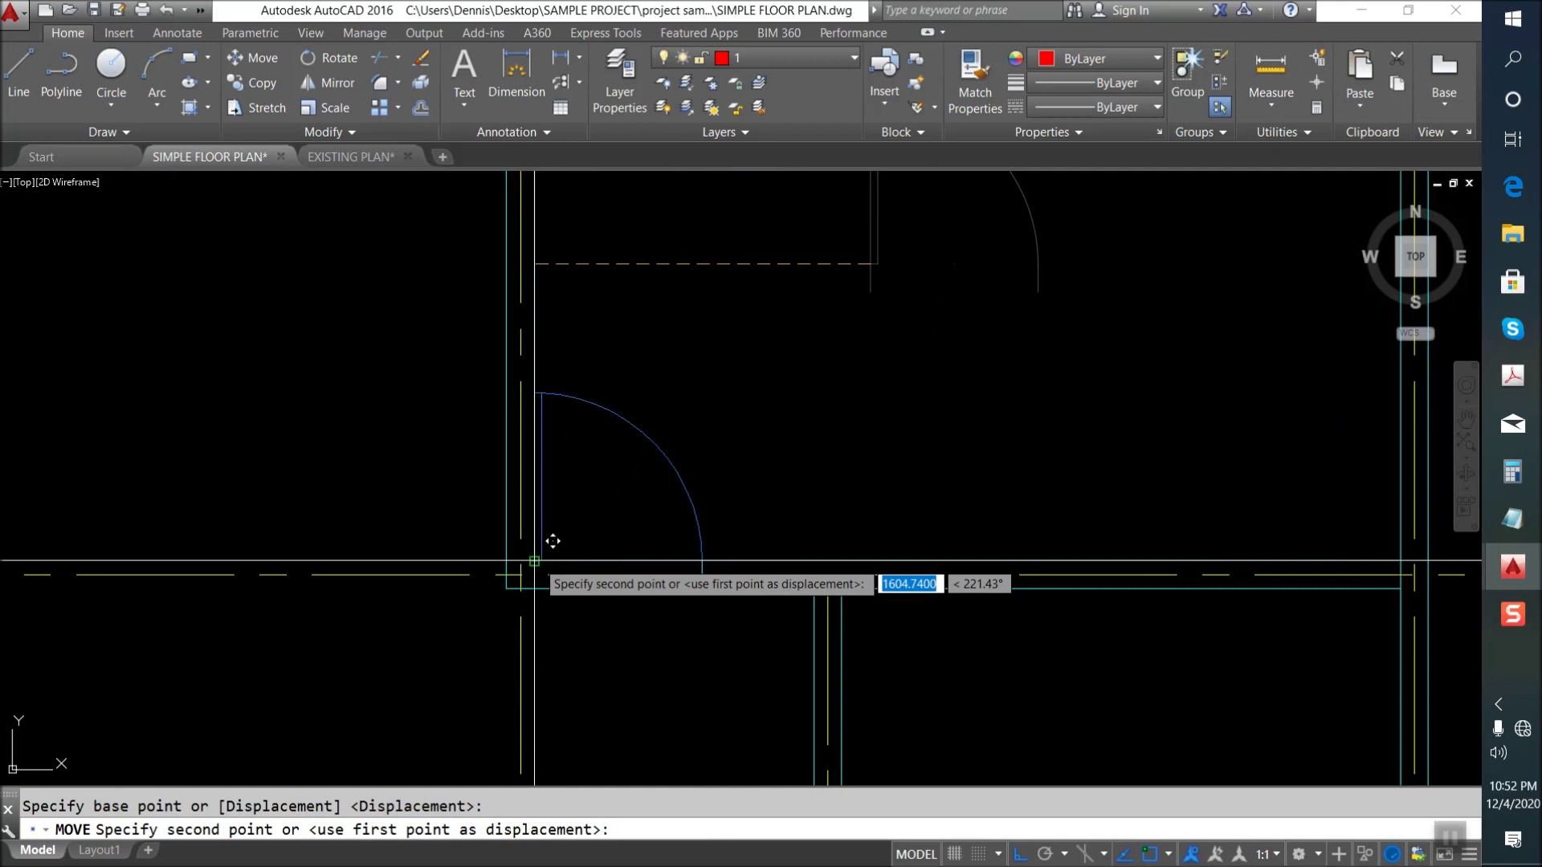
{"action": "left_click", "coordinate": [542, 558]}
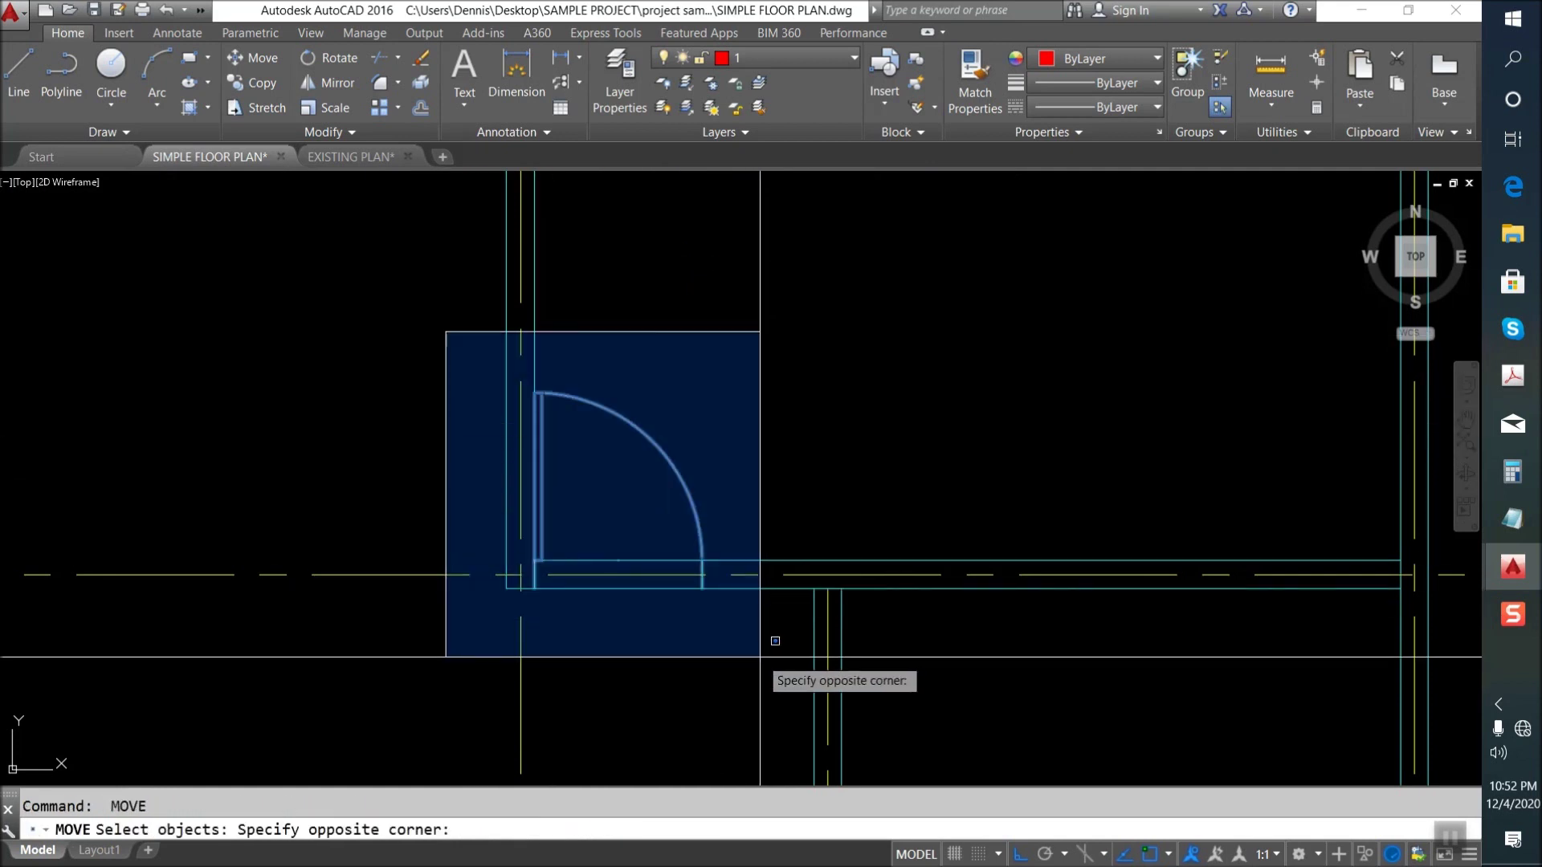
Reselect the door and shift it 10 units over.
{"action": "left_click", "coordinate": [761, 653]}
{"action": "key", "text": "Return"}
{"action": "left_click", "coordinate": [706, 357]}
{"action": "key", "text": "Escape"}
{"action": "left_click", "coordinate": [472, 331]}
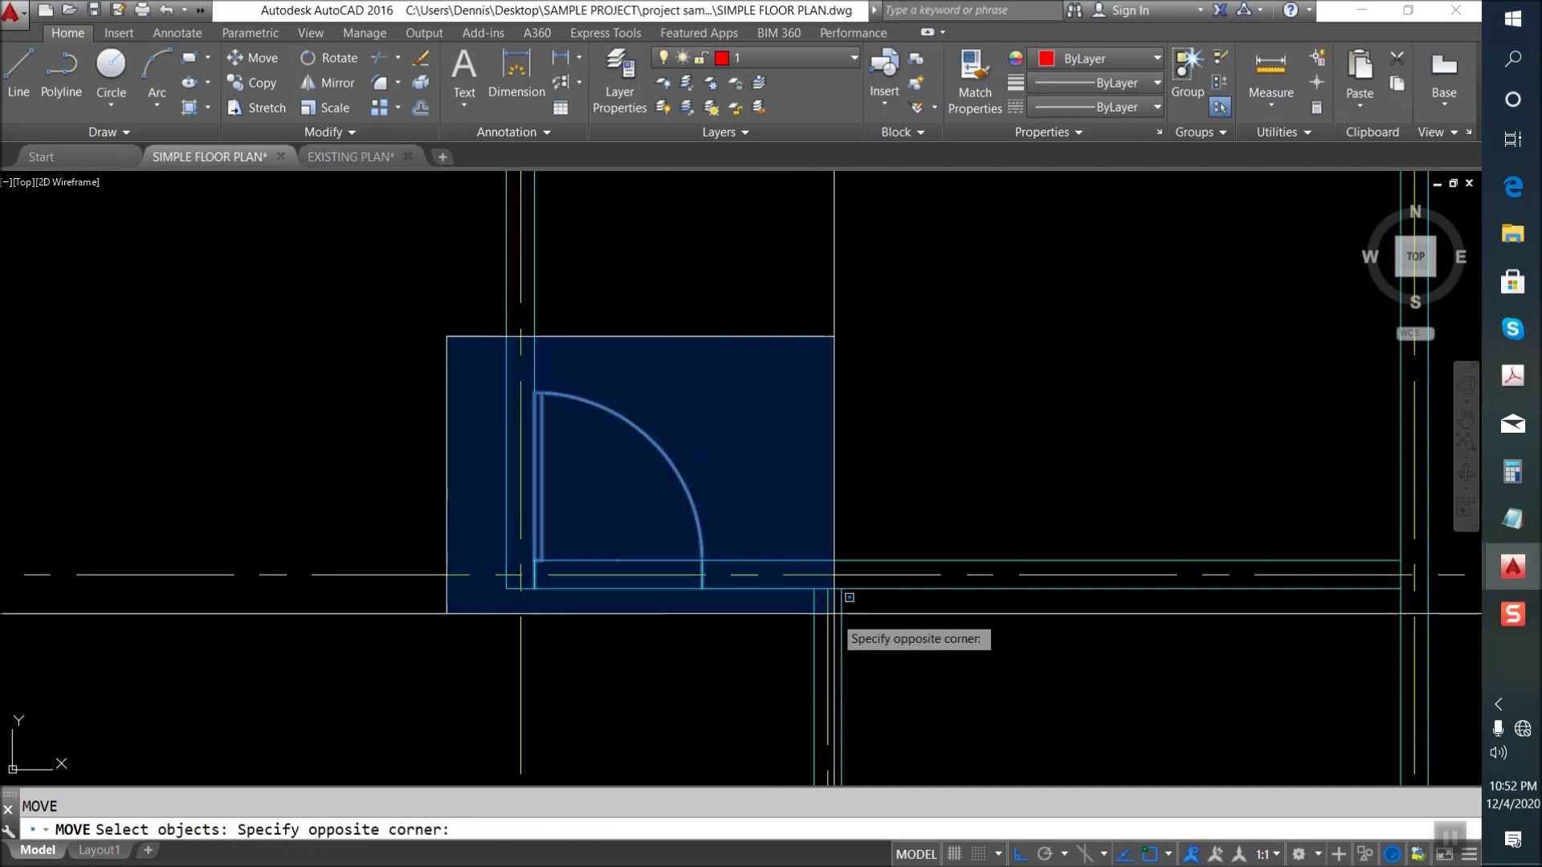
{"action": "left_click", "coordinate": [843, 625]}
{"action": "key", "text": "Return"}
{"action": "left_click", "coordinate": [811, 363]}
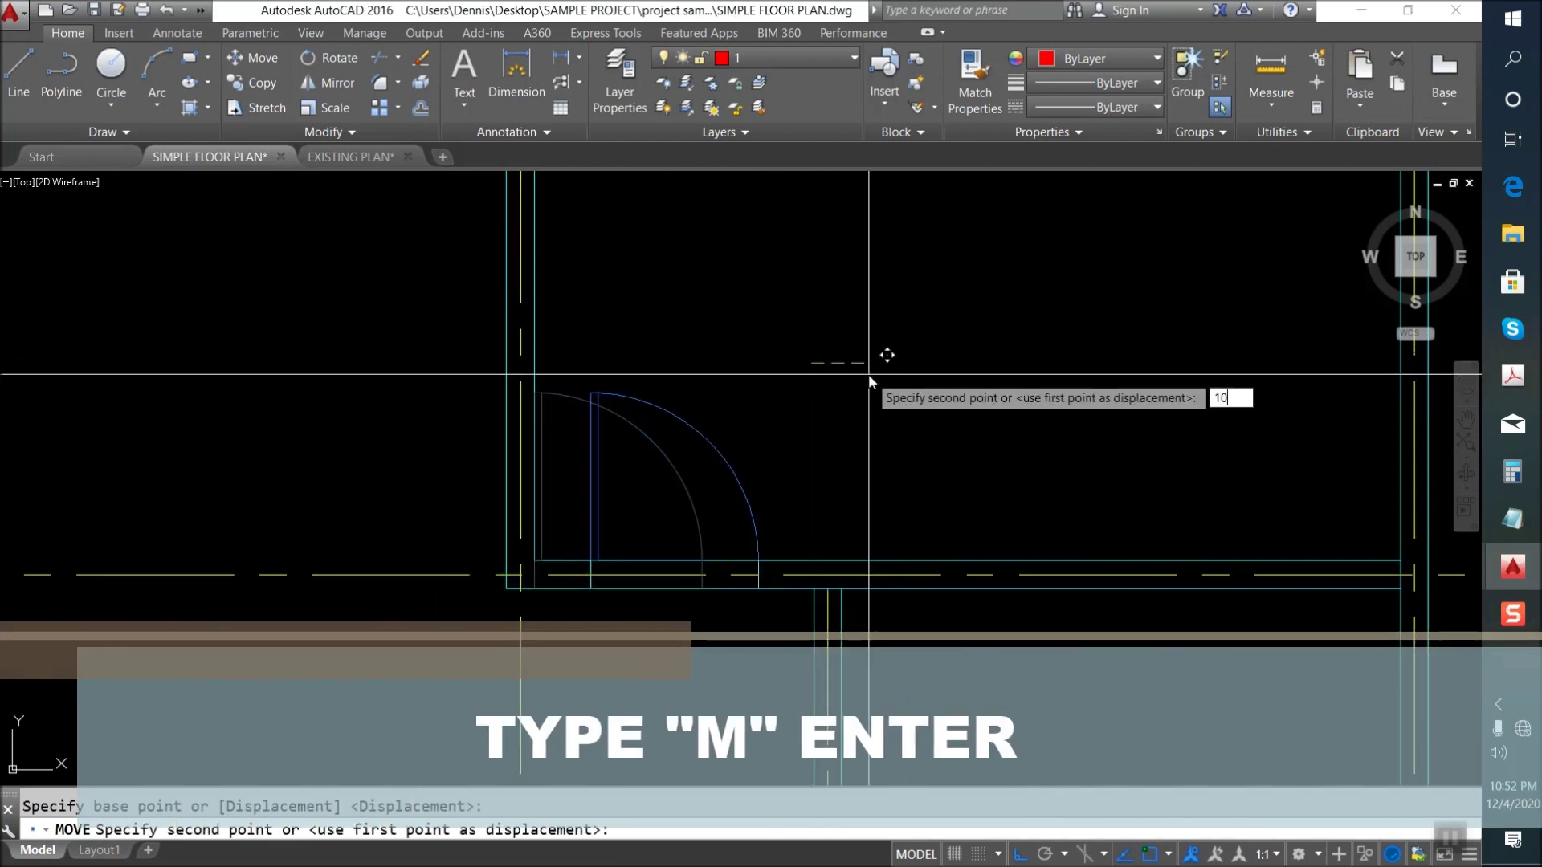
{"action": "key", "text": "Return"}
{"action": "scroll", "coordinate": [634, 482], "scroll_direction": "down", "scroll_amount": 4}
{"action": "key", "text": "Escape"}
Mirror the door down across the wall line, keeping the original.
{"action": "type", "text": "M"}
{"action": "key", "text": "Return"}
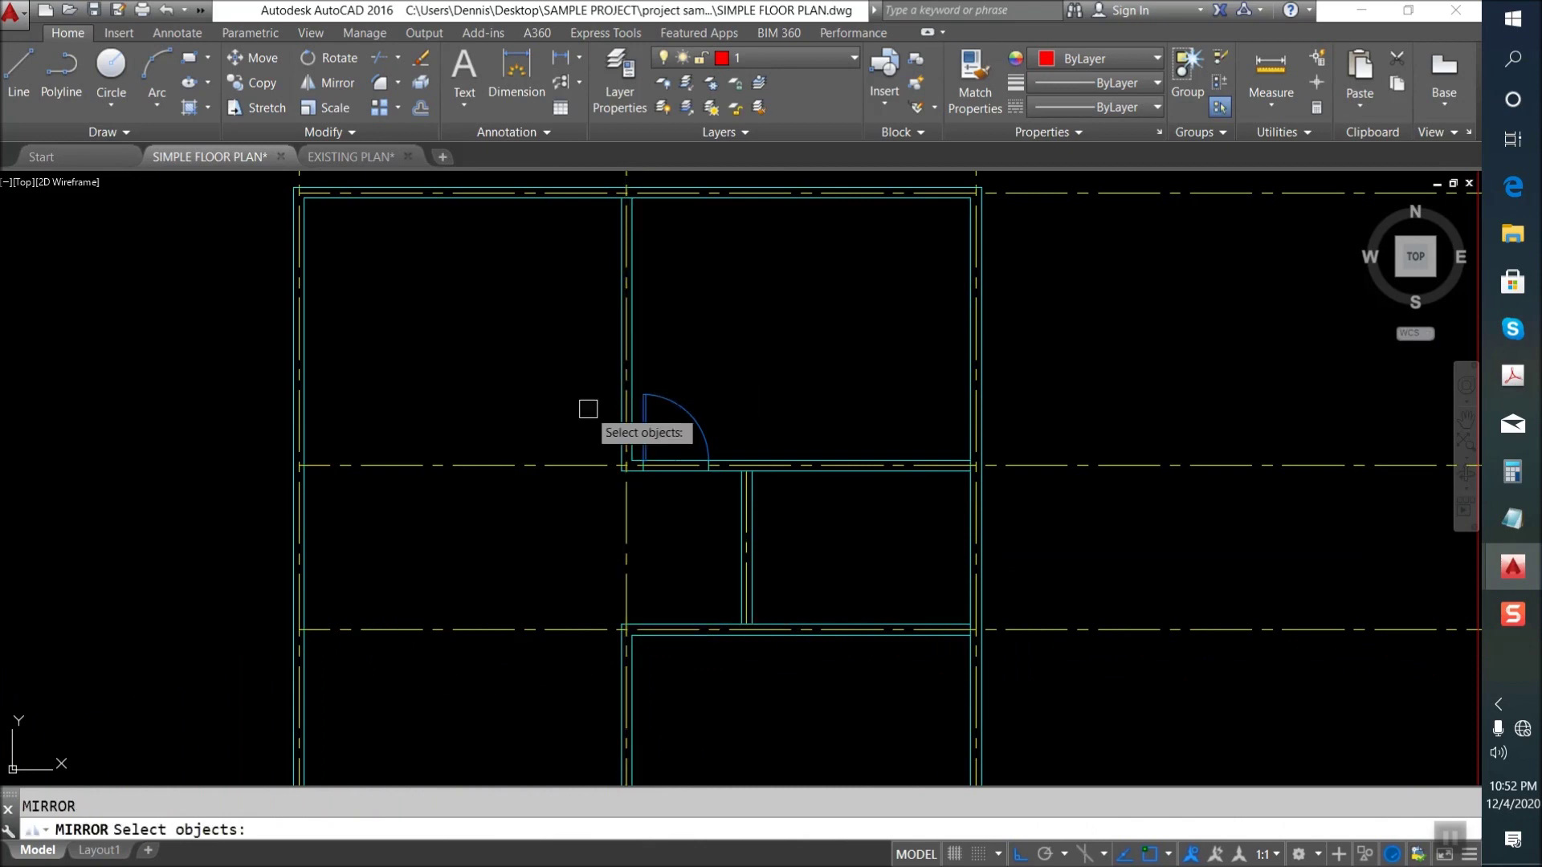
{"action": "left_click", "coordinate": [584, 405]}
{"action": "left_click", "coordinate": [739, 523]}
{"action": "key", "text": "Return"}
{"action": "scroll", "coordinate": [735, 538], "scroll_direction": "up", "scroll_amount": 2}
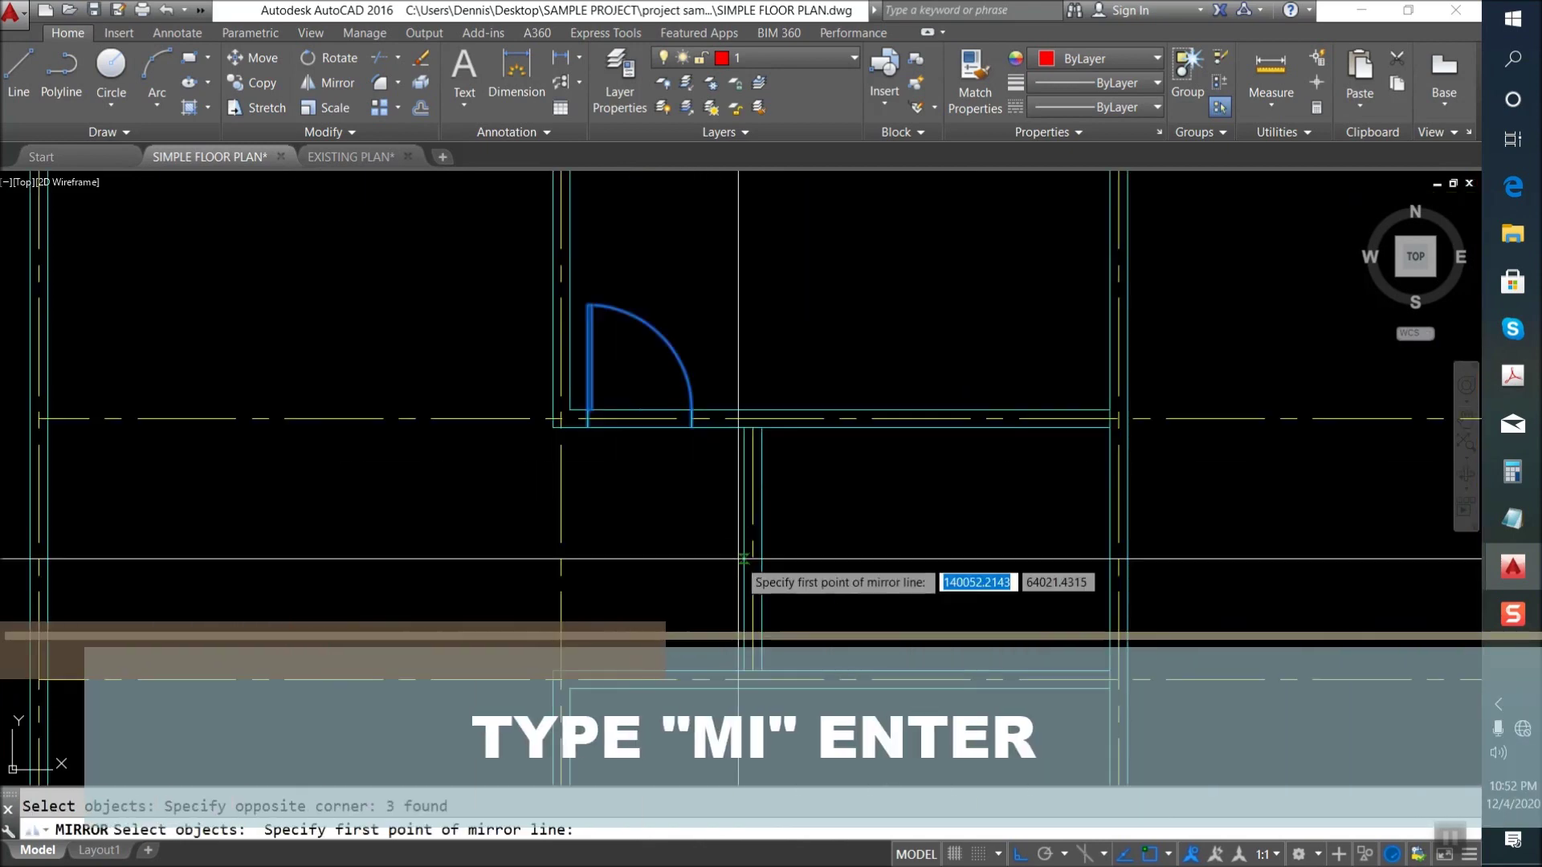
{"action": "left_click", "coordinate": [744, 550]}
{"action": "scroll", "coordinate": [743, 549], "scroll_direction": "down", "scroll_amount": 3}
{"action": "left_click", "coordinate": [562, 549]}
{"action": "key", "text": "Escape"}
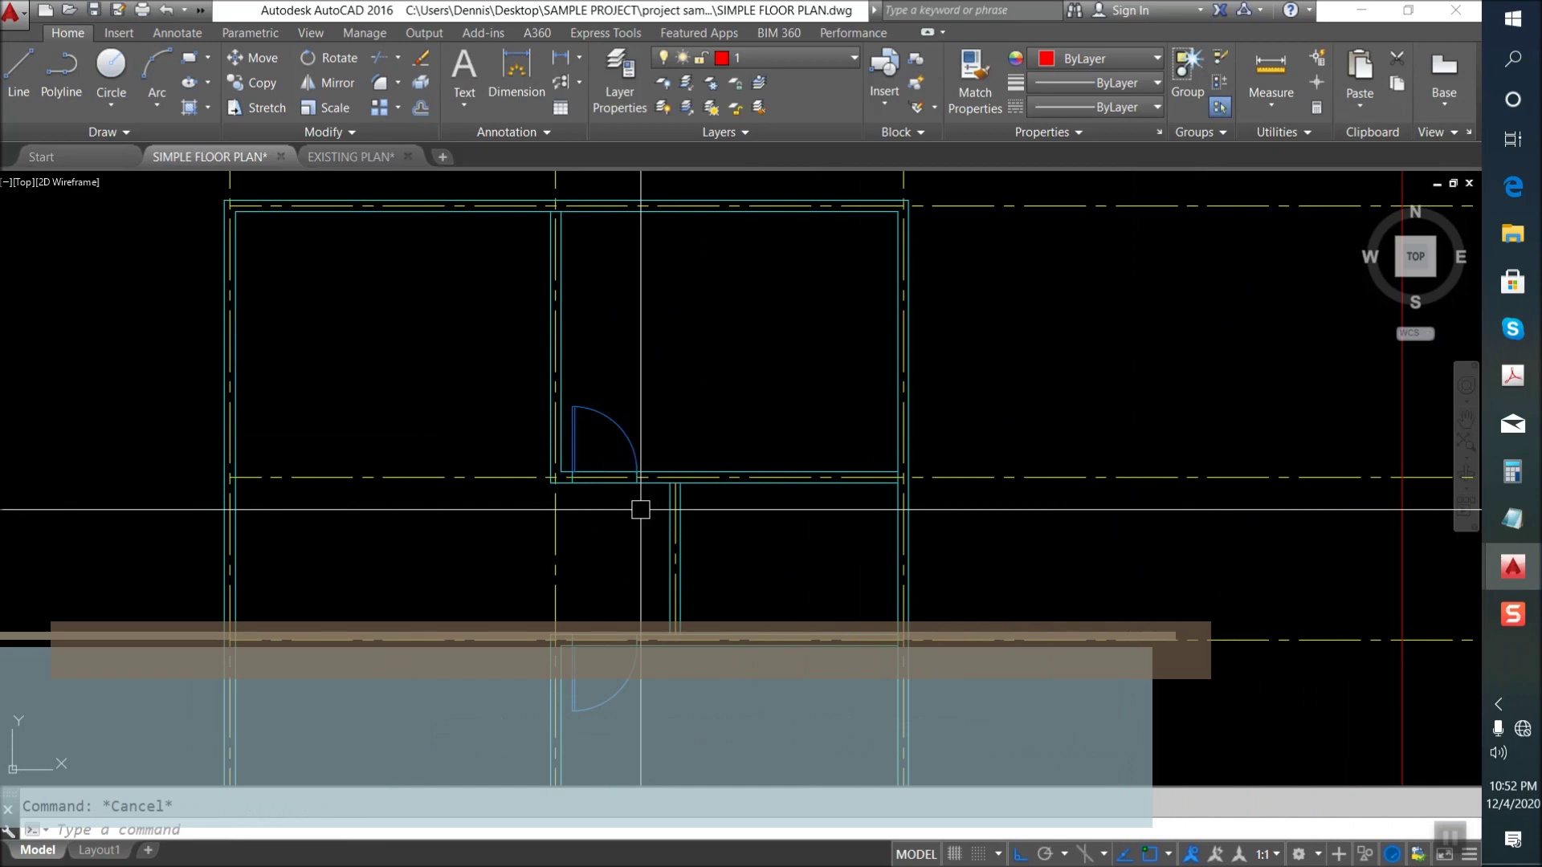
Copy the door up and to the right for the small middle room.
{"action": "type", "text": "o"}
{"action": "key", "text": "Return"}
{"action": "left_click", "coordinate": [516, 355]}
{"action": "left_click", "coordinate": [646, 494]}
{"action": "key", "text": "Return"}
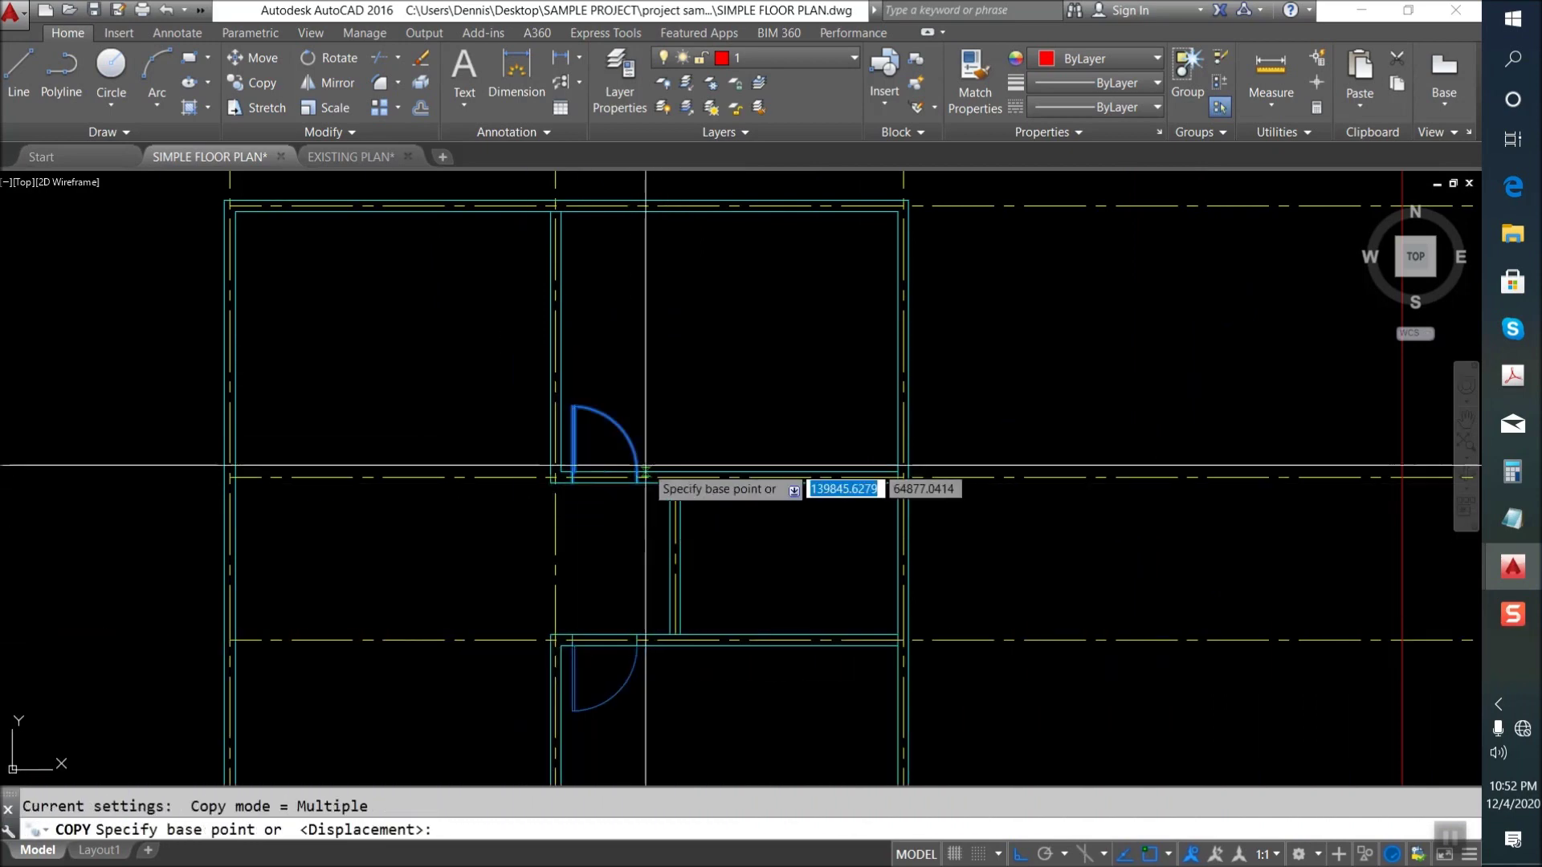
{"action": "key", "text": "F8"}
{"action": "left_click", "coordinate": [735, 388]}
{"action": "key", "text": "Escape"}
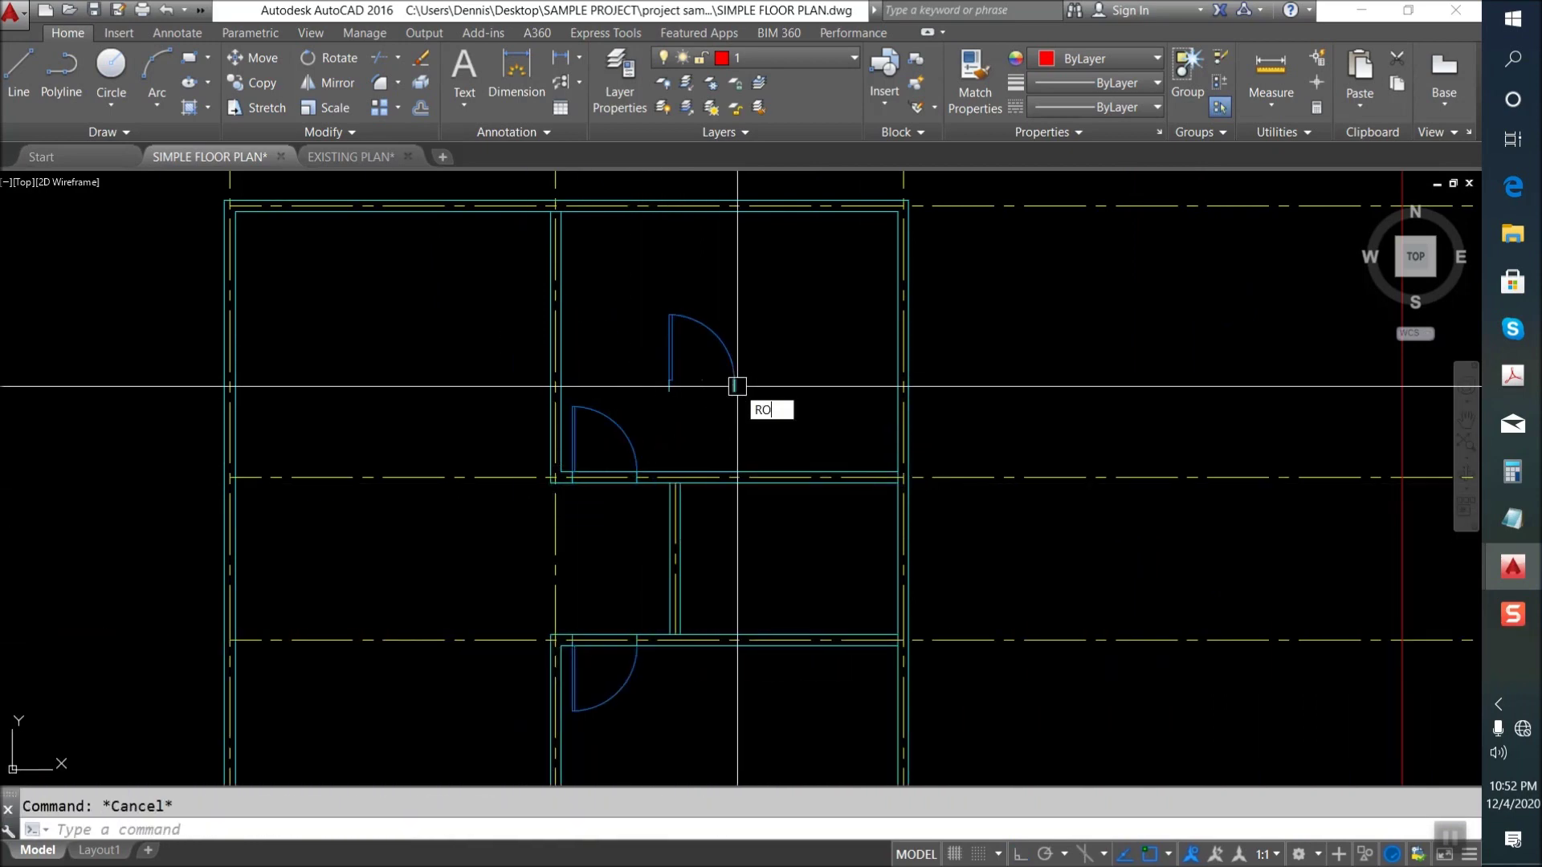
Rotate the new door copy 270 degrees with ortho on.
{"action": "left_click", "coordinate": [697, 372]}
{"action": "key", "text": "Return"}
{"action": "left_click", "coordinate": [733, 389]}
{"action": "key", "text": "F8"}
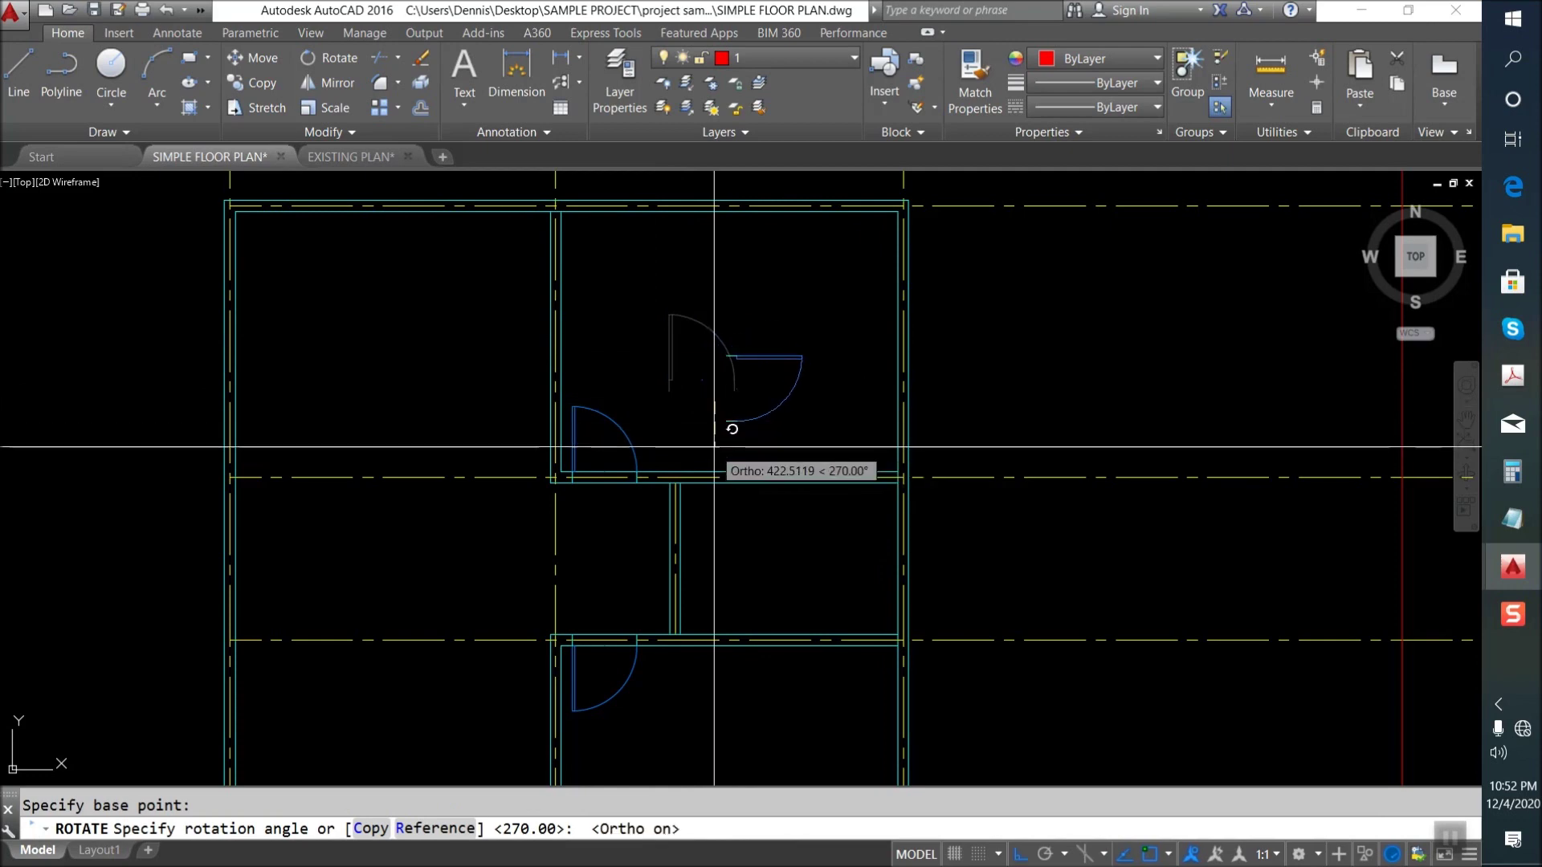
{"action": "left_click", "coordinate": [745, 428]}
{"action": "key", "text": "Escape"}
Move the rotated door by its hinge to just under the wall.
{"action": "type", "text": "m"}
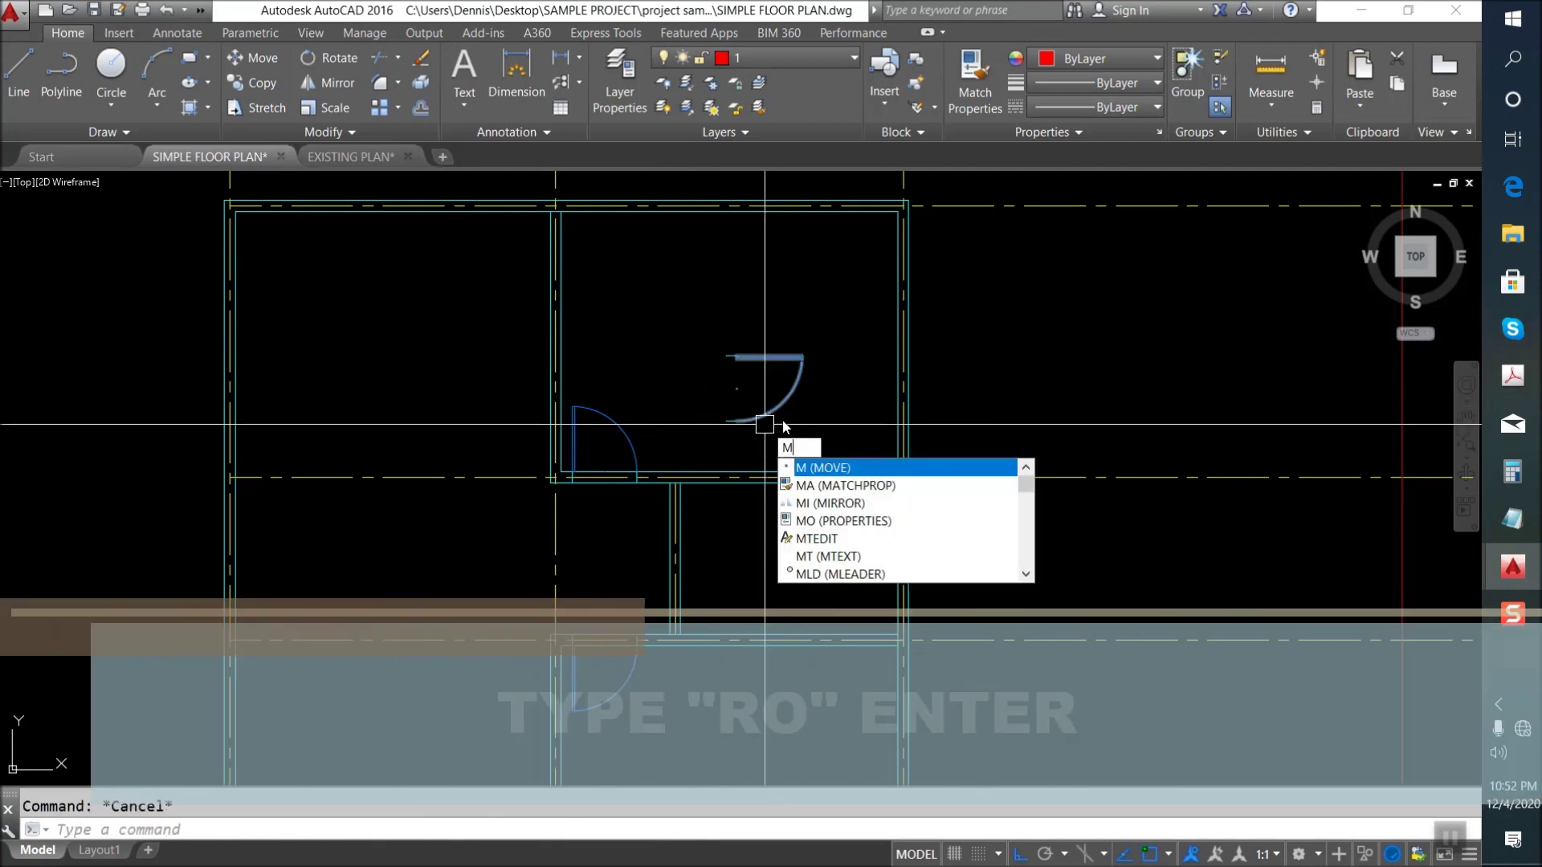
{"action": "key", "text": "Return"}
{"action": "left_click", "coordinate": [804, 436]}
{"action": "left_click", "coordinate": [722, 326]}
{"action": "scroll", "coordinate": [727, 361], "scroll_direction": "up", "scroll_amount": 3}
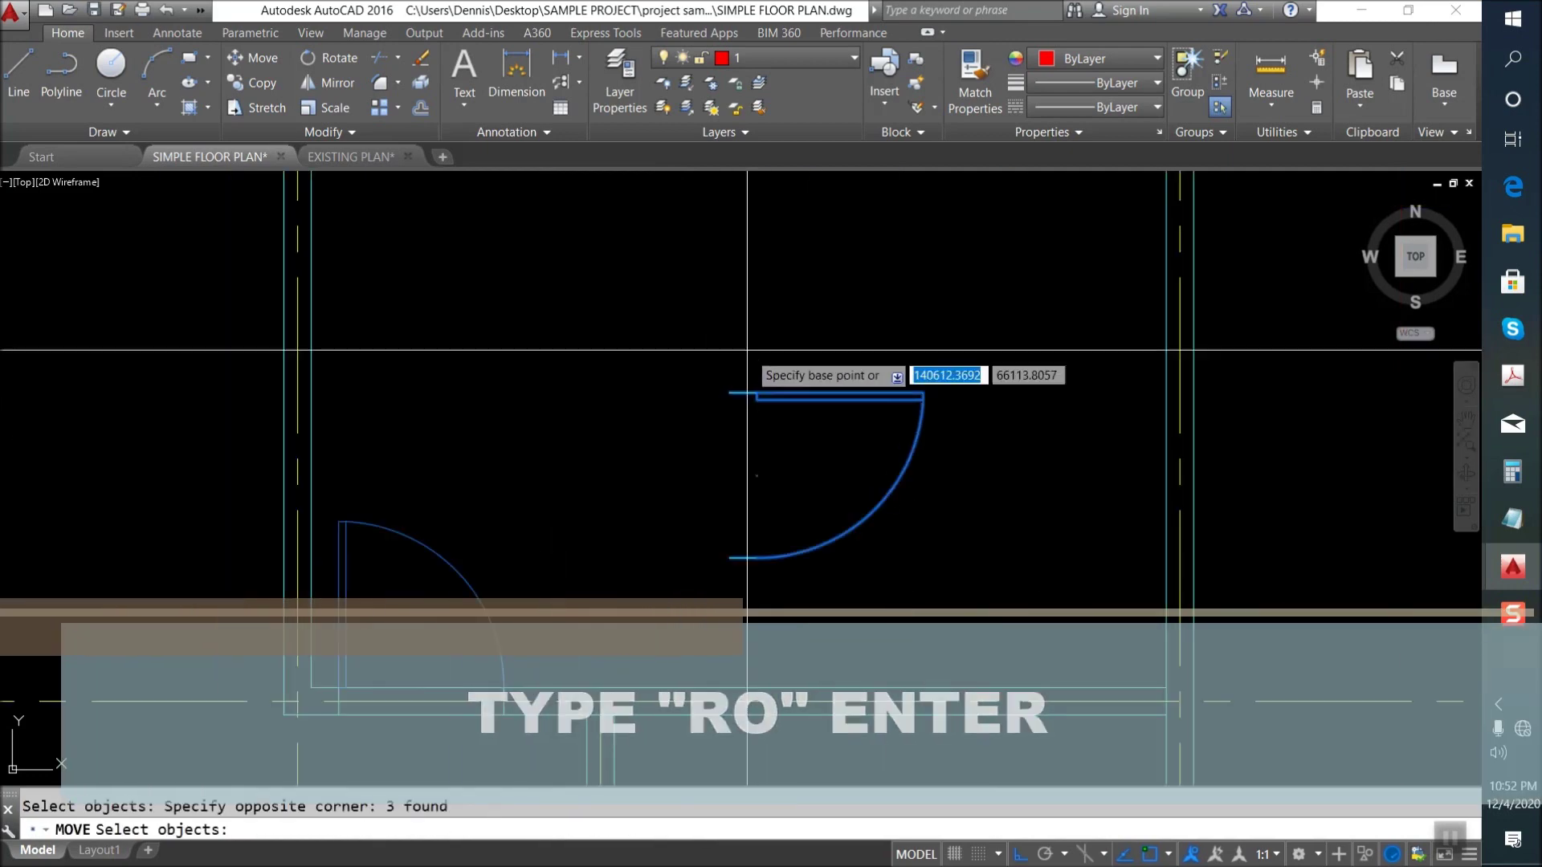
{"action": "key", "text": "Return"}
{"action": "scroll", "coordinate": [746, 392], "scroll_direction": "up", "scroll_amount": 2}
{"action": "left_click", "coordinate": [757, 393]}
{"action": "scroll", "coordinate": [602, 663], "scroll_direction": "down", "scroll_amount": 3}
{"action": "scroll", "coordinate": [699, 472], "scroll_direction": "up", "scroll_amount": 3}
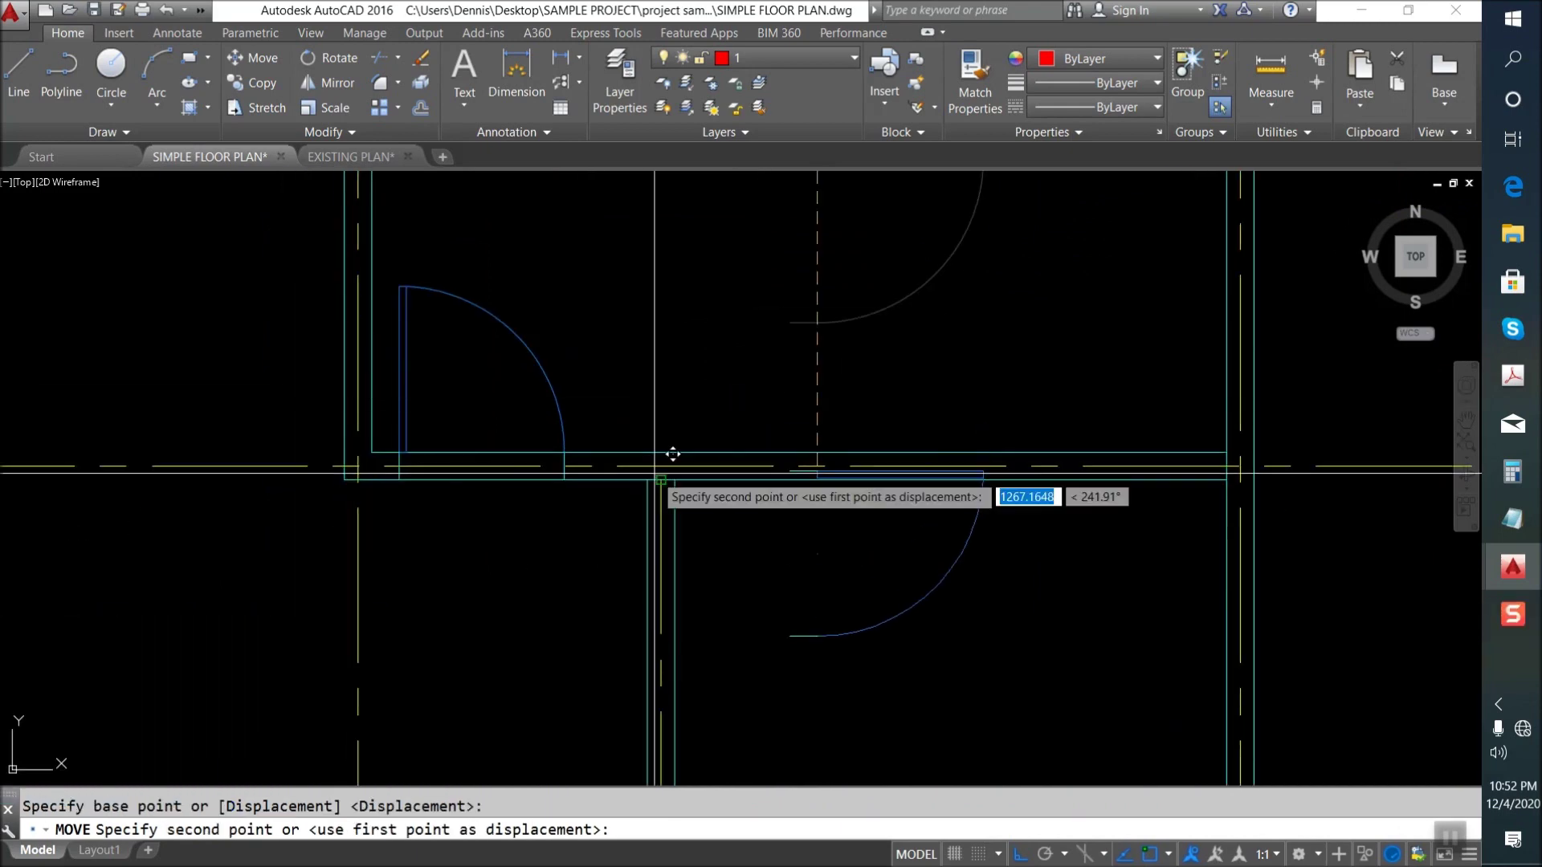
{"action": "left_click", "coordinate": [674, 481]}
{"action": "key", "text": "Return"}
{"action": "key", "text": "Escape"}
{"action": "scroll", "coordinate": [639, 455], "scroll_direction": "down", "scroll_amount": 2}
Shift the door 100 units down into its opening.
{"action": "type", "text": "m"}
{"action": "key", "text": "Return"}
{"action": "left_click", "coordinate": [613, 406]}
{"action": "left_click", "coordinate": [789, 591]}
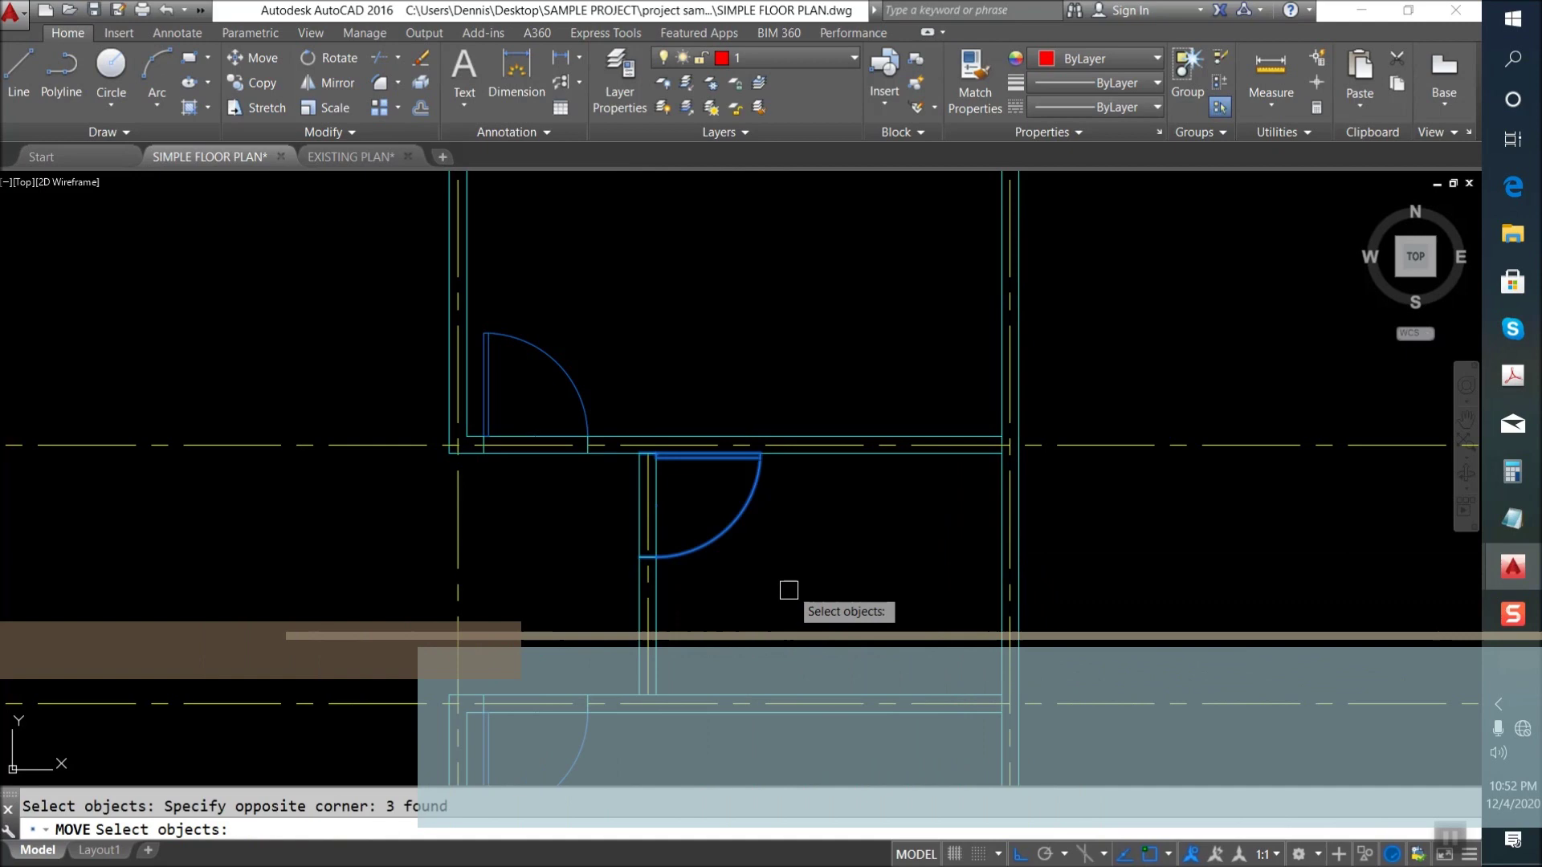
{"action": "key", "text": "Return"}
{"action": "left_click", "coordinate": [826, 517]}
{"action": "type", "text": "100"}
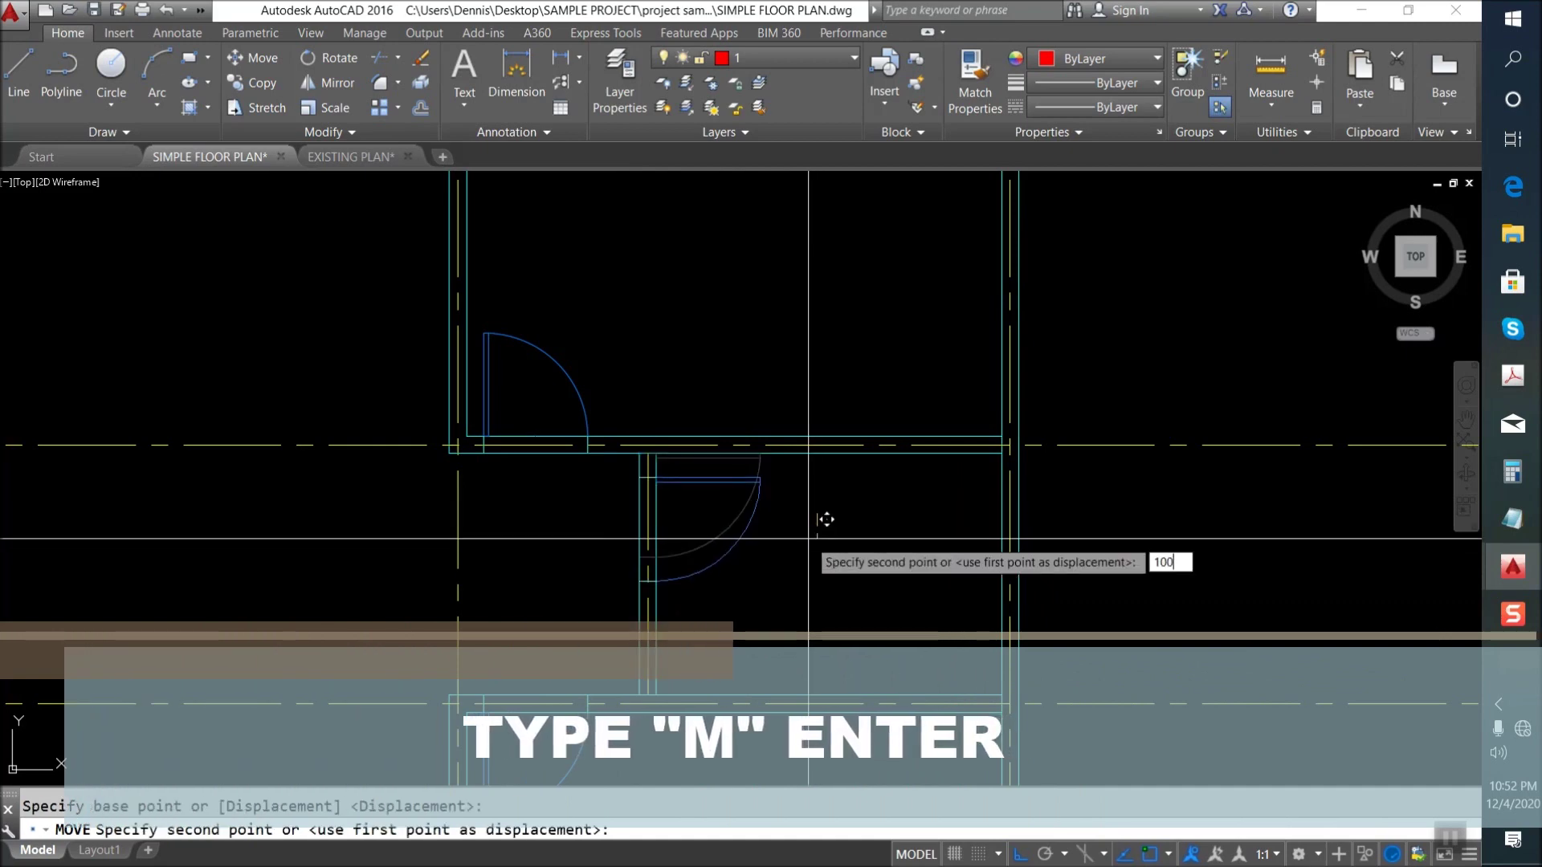
{"action": "key", "text": "Return"}
{"action": "key", "text": "Return"}
{"action": "scroll", "coordinate": [795, 482], "scroll_direction": "down", "scroll_amount": 3}
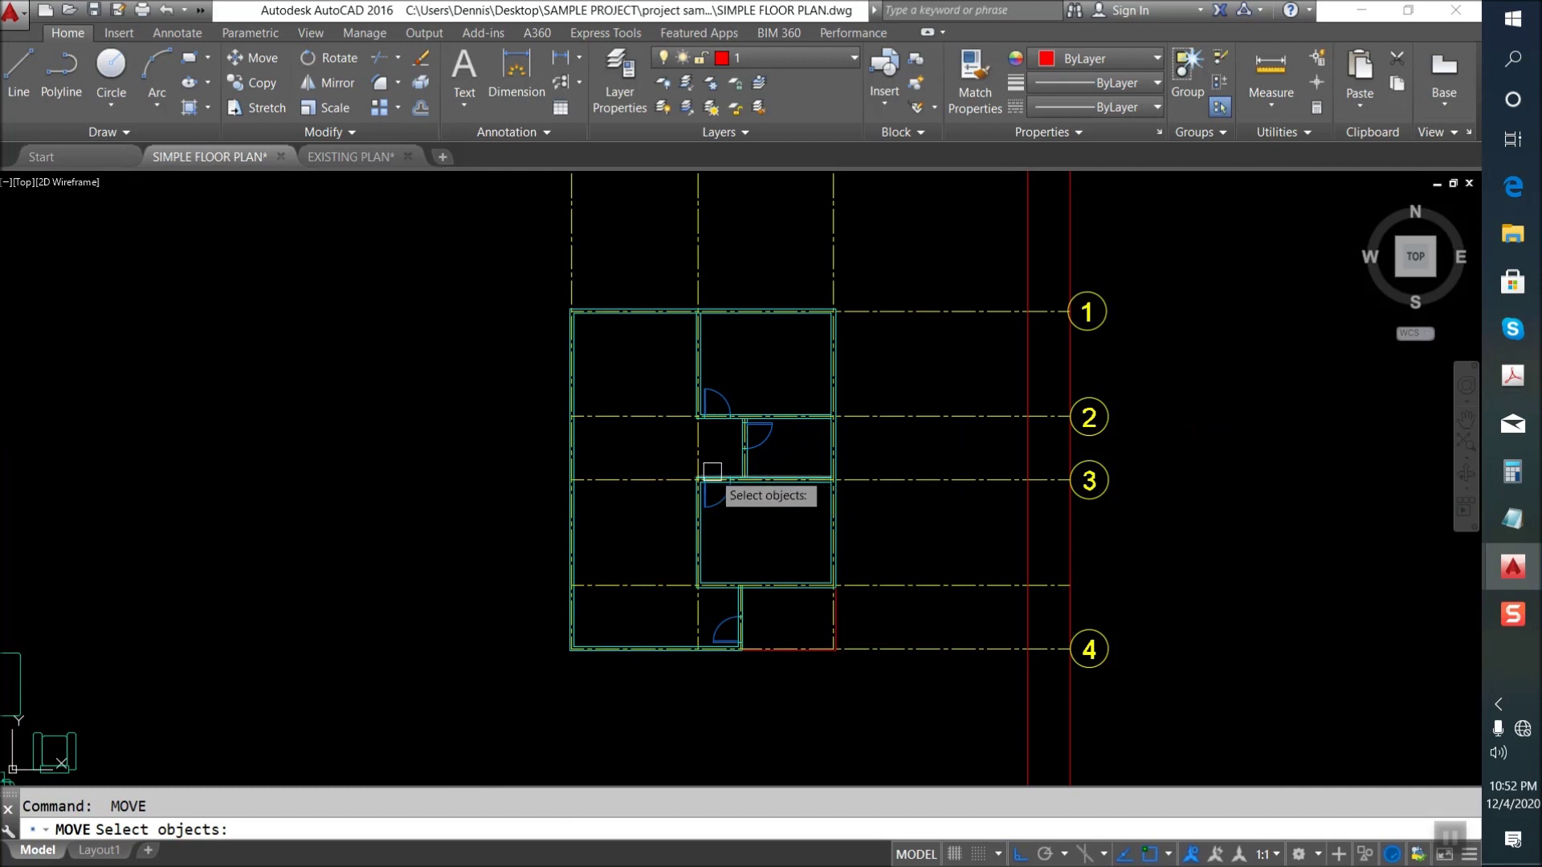
{"action": "scroll", "coordinate": [712, 471], "scroll_direction": "up", "scroll_amount": 2}
{"action": "scroll", "coordinate": [690, 561], "scroll_direction": "up", "scroll_amount": 2}
{"action": "scroll", "coordinate": [709, 389], "scroll_direction": "up", "scroll_amount": 3}
{"action": "key", "text": "Escape"}
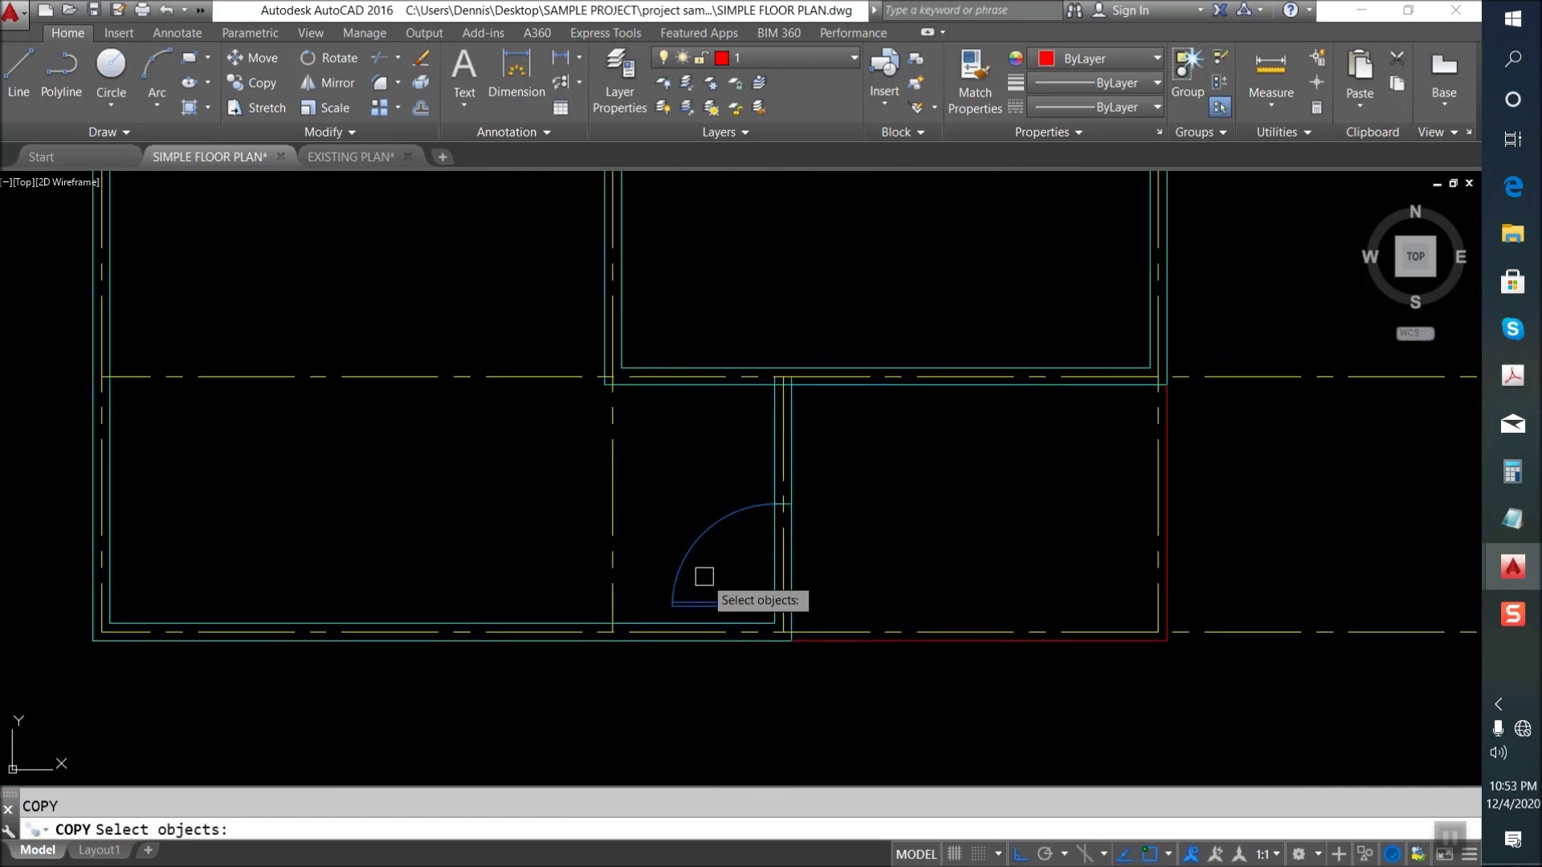
Copy the lower door onto the left outer wall.
{"action": "left_click", "coordinate": [839, 614]}
{"action": "key", "text": "Return"}
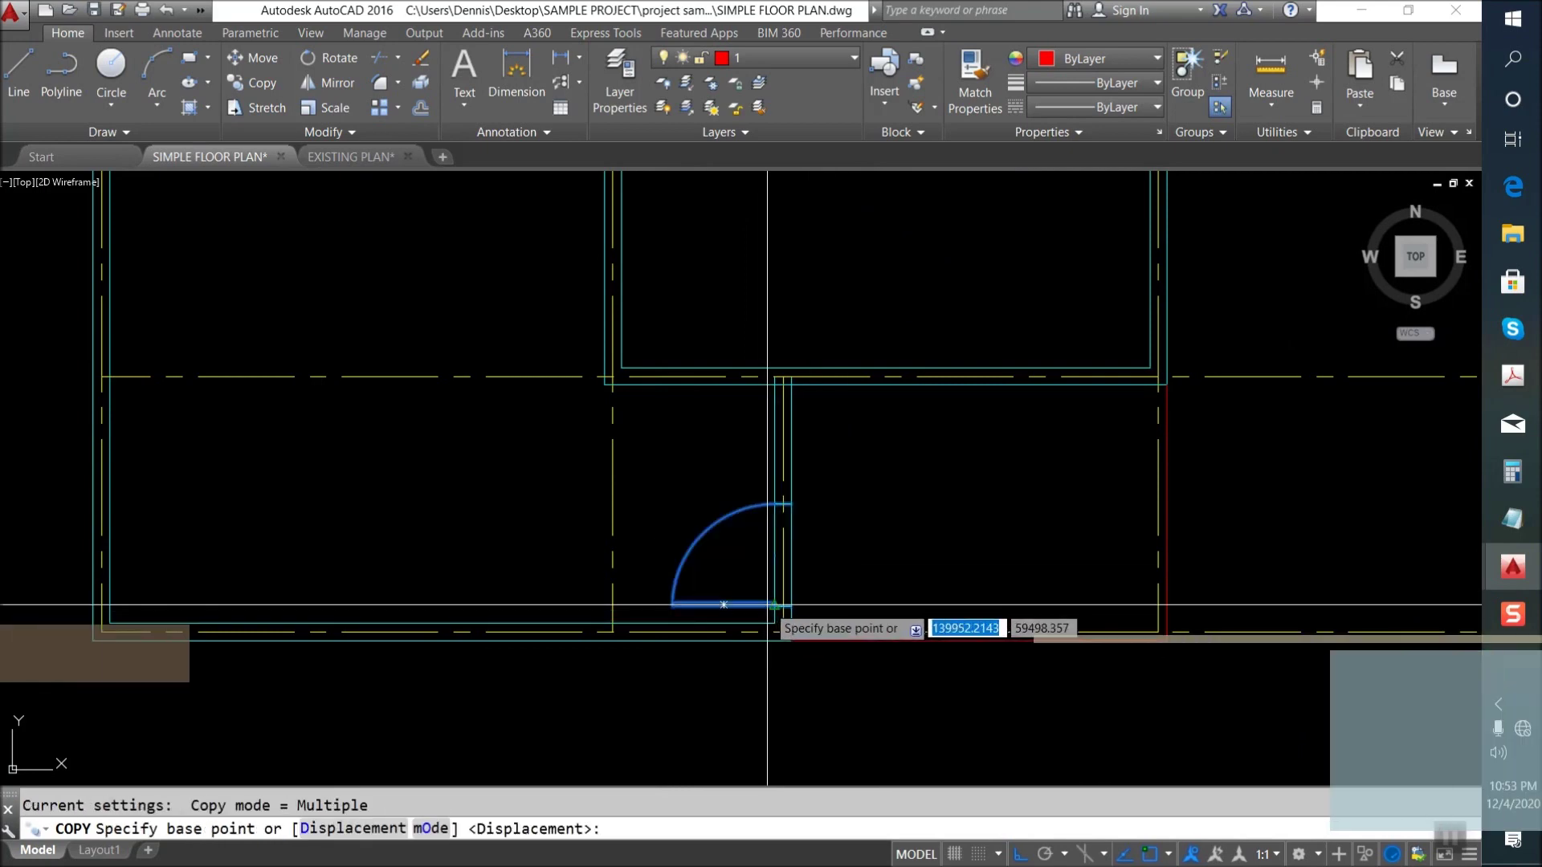
{"action": "left_click", "coordinate": [790, 599]}
{"action": "scroll", "coordinate": [774, 614], "scroll_direction": "down", "scroll_amount": 5}
{"action": "scroll", "coordinate": [688, 482], "scroll_direction": "up", "scroll_amount": 2}
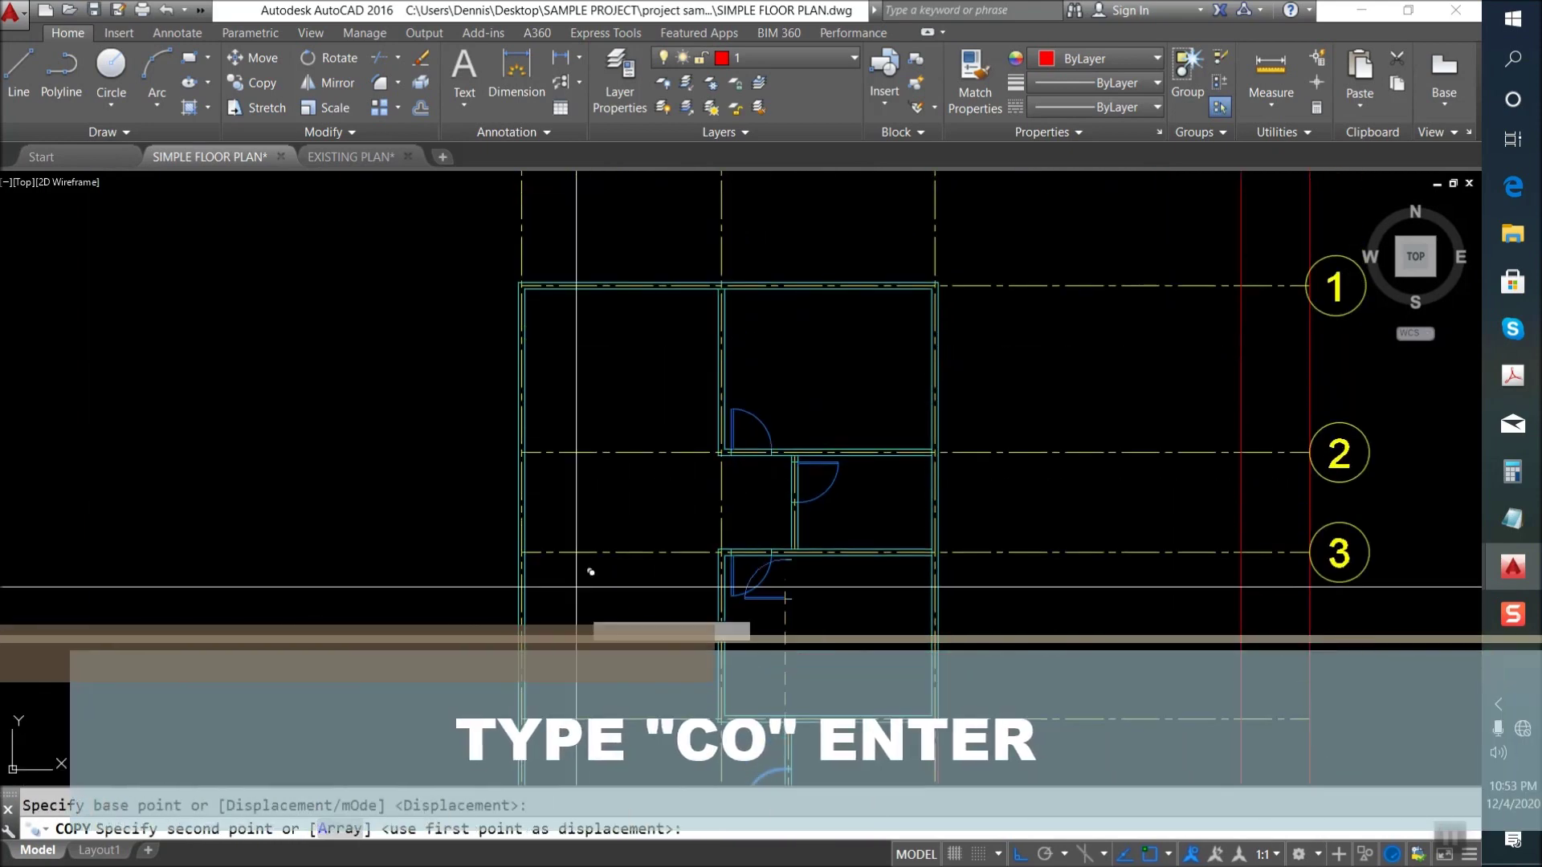
{"action": "scroll", "coordinate": [586, 619], "scroll_direction": "up", "scroll_amount": 3}
{"action": "left_click", "coordinate": [634, 475]}
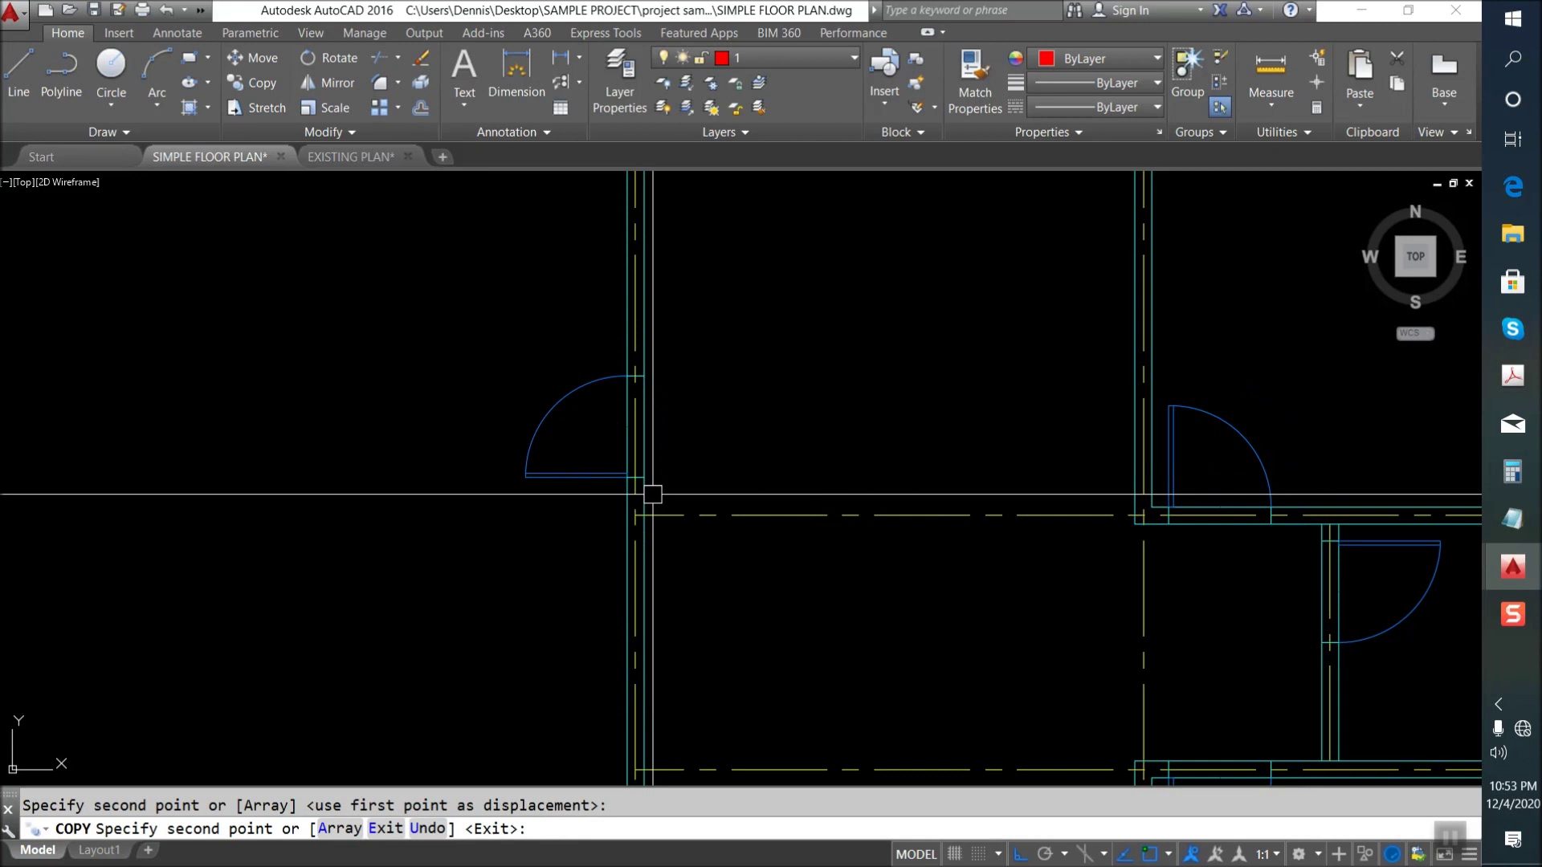
{"action": "key", "text": "Escape"}
{"action": "scroll", "coordinate": [629, 397], "scroll_direction": "up", "scroll_amount": 4}
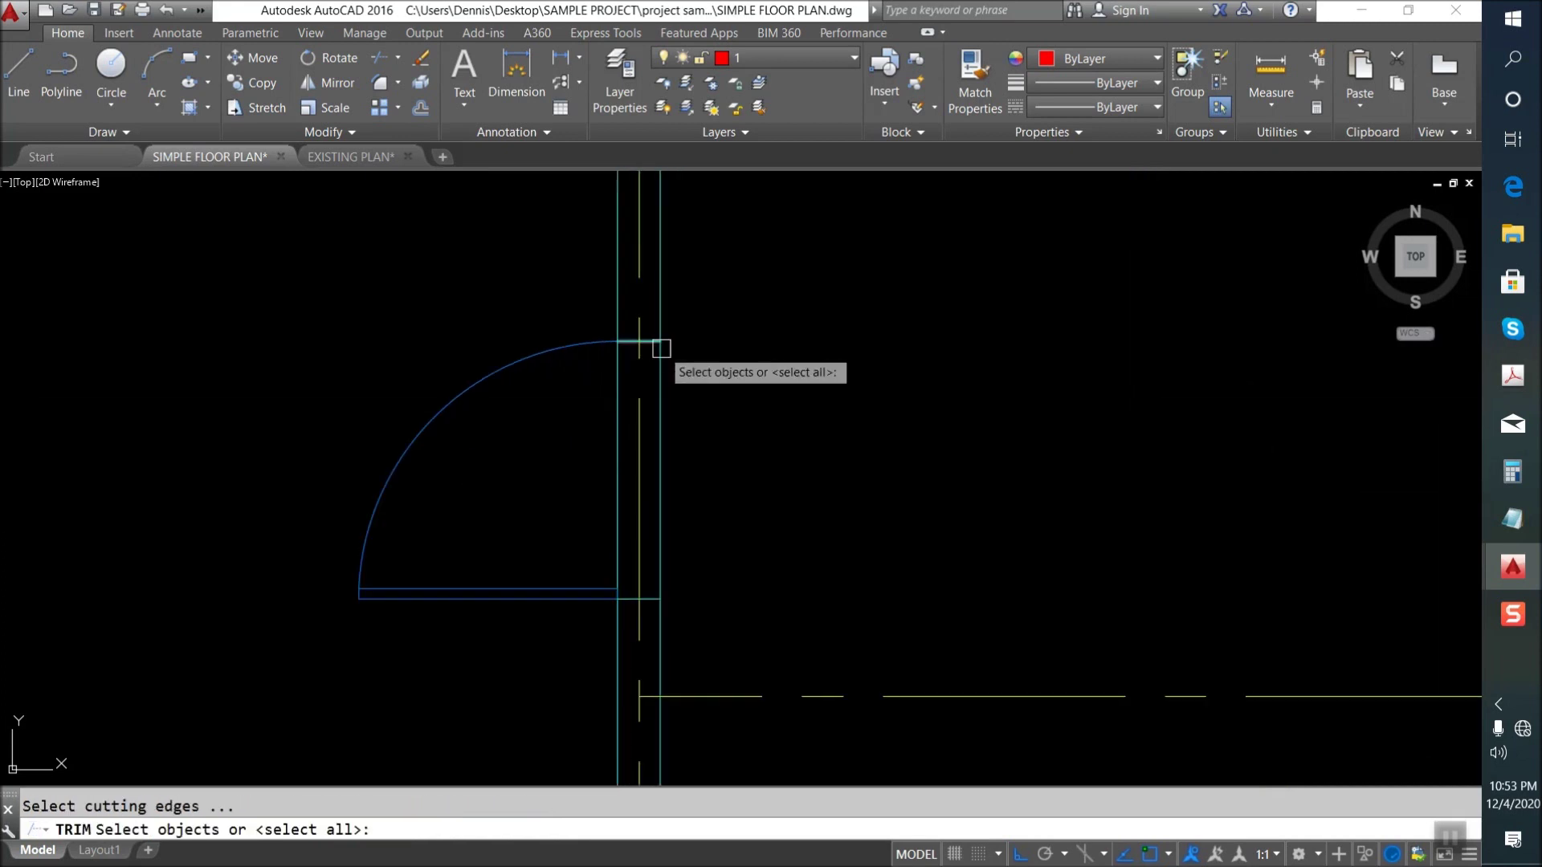
{"action": "scroll", "coordinate": [618, 612], "scroll_direction": "up", "scroll_amount": 4}
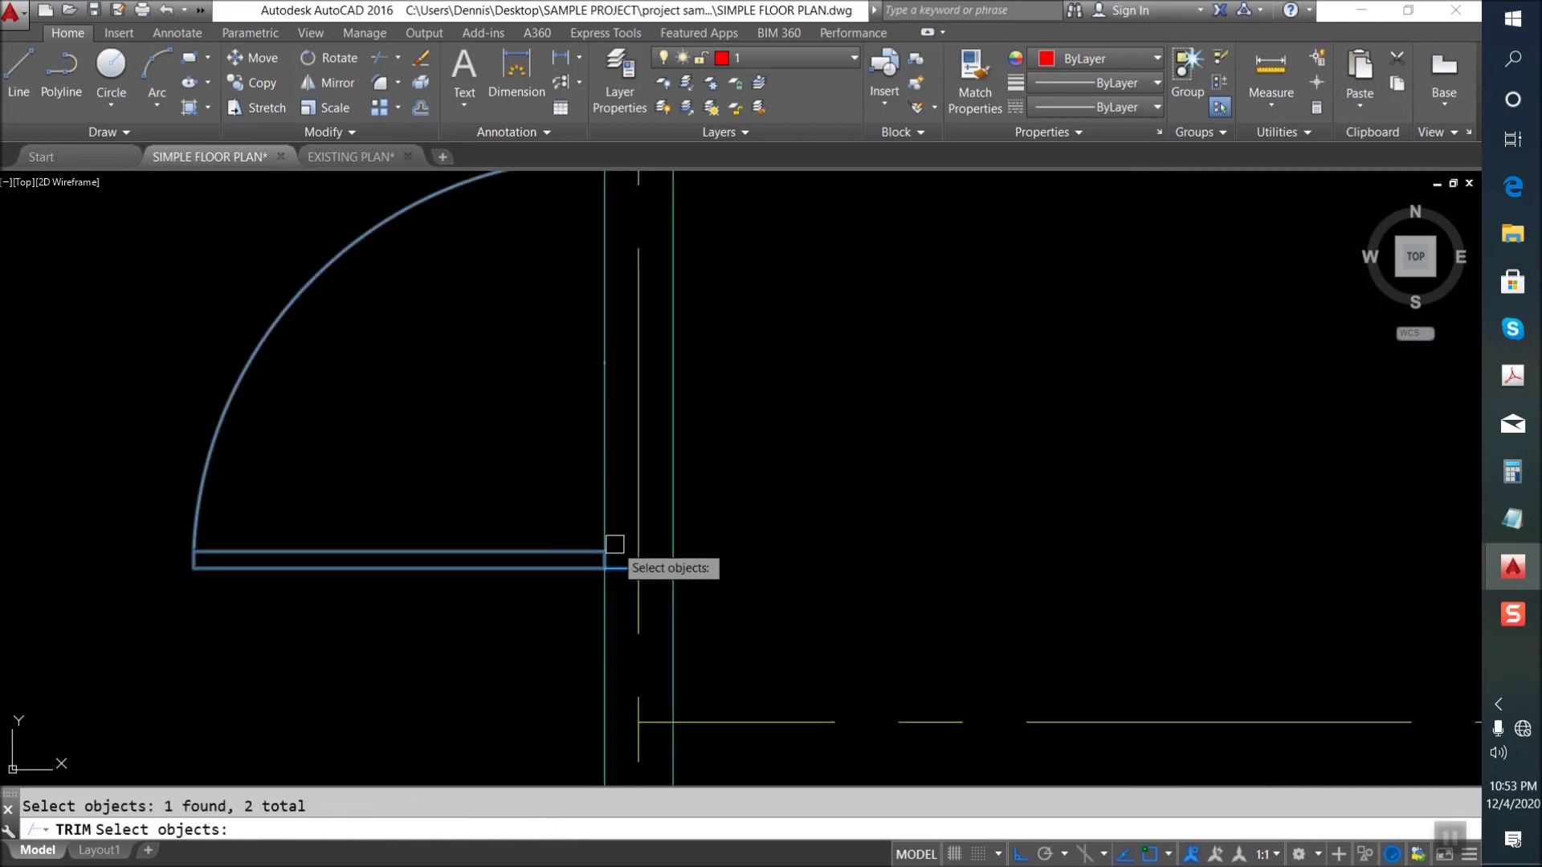
Trim the wall using the door edge as the cutting boundary.
{"action": "key", "text": "Return"}
{"action": "scroll", "coordinate": [611, 547], "scroll_direction": "down", "scroll_amount": 1}
{"action": "scroll", "coordinate": [812, 548], "scroll_direction": "down", "scroll_amount": 3}
{"action": "scroll", "coordinate": [812, 548], "scroll_direction": "up", "scroll_amount": 5}
{"action": "key", "text": "Escape"}
{"action": "key", "text": "Return"}
{"action": "left_click", "coordinate": [689, 578]}
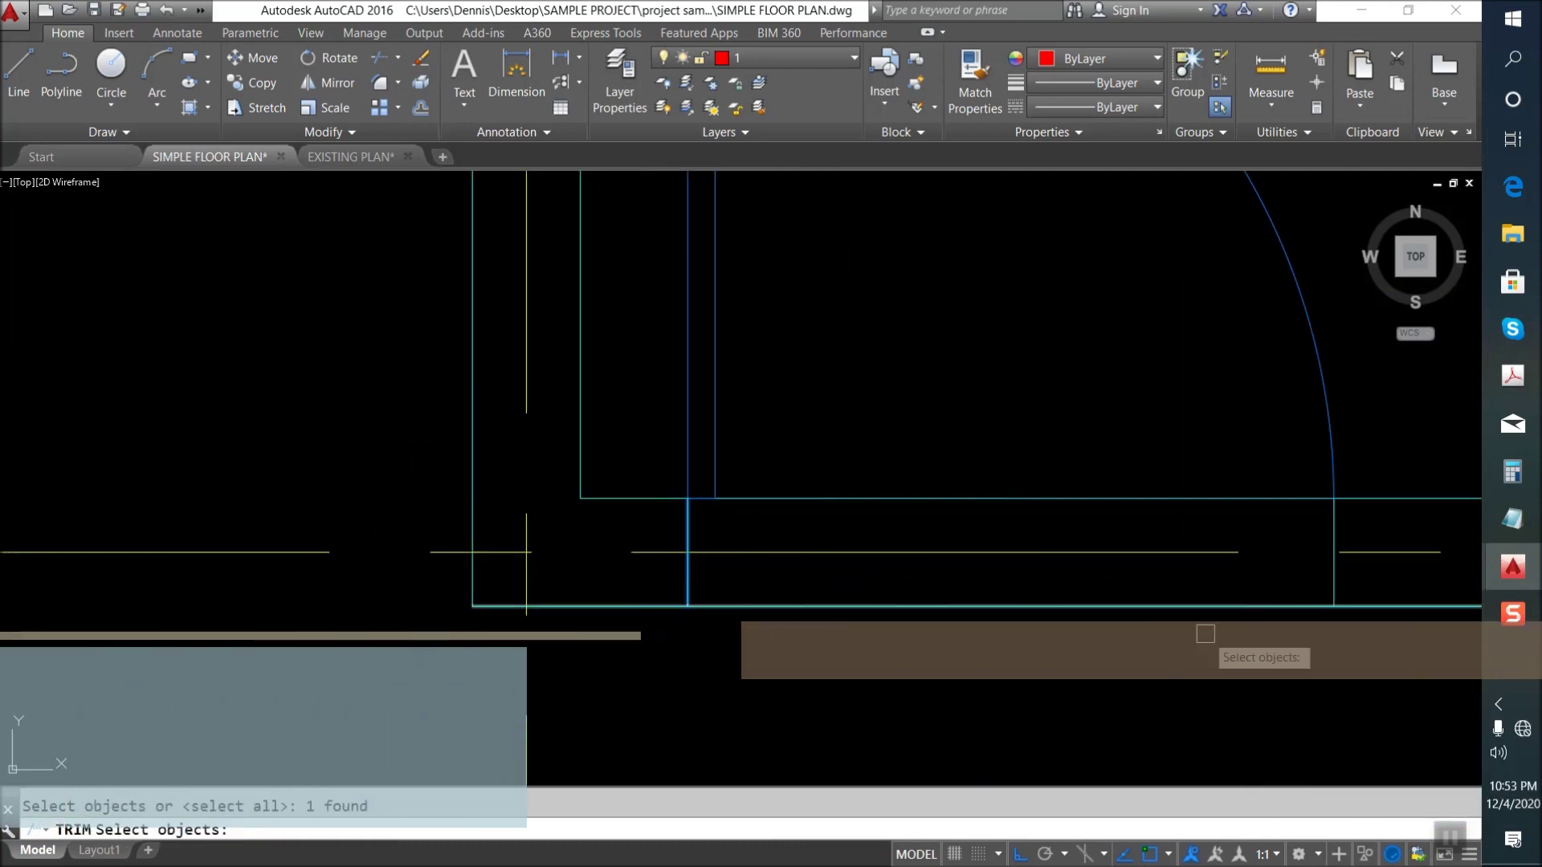
{"action": "key", "text": "Return"}
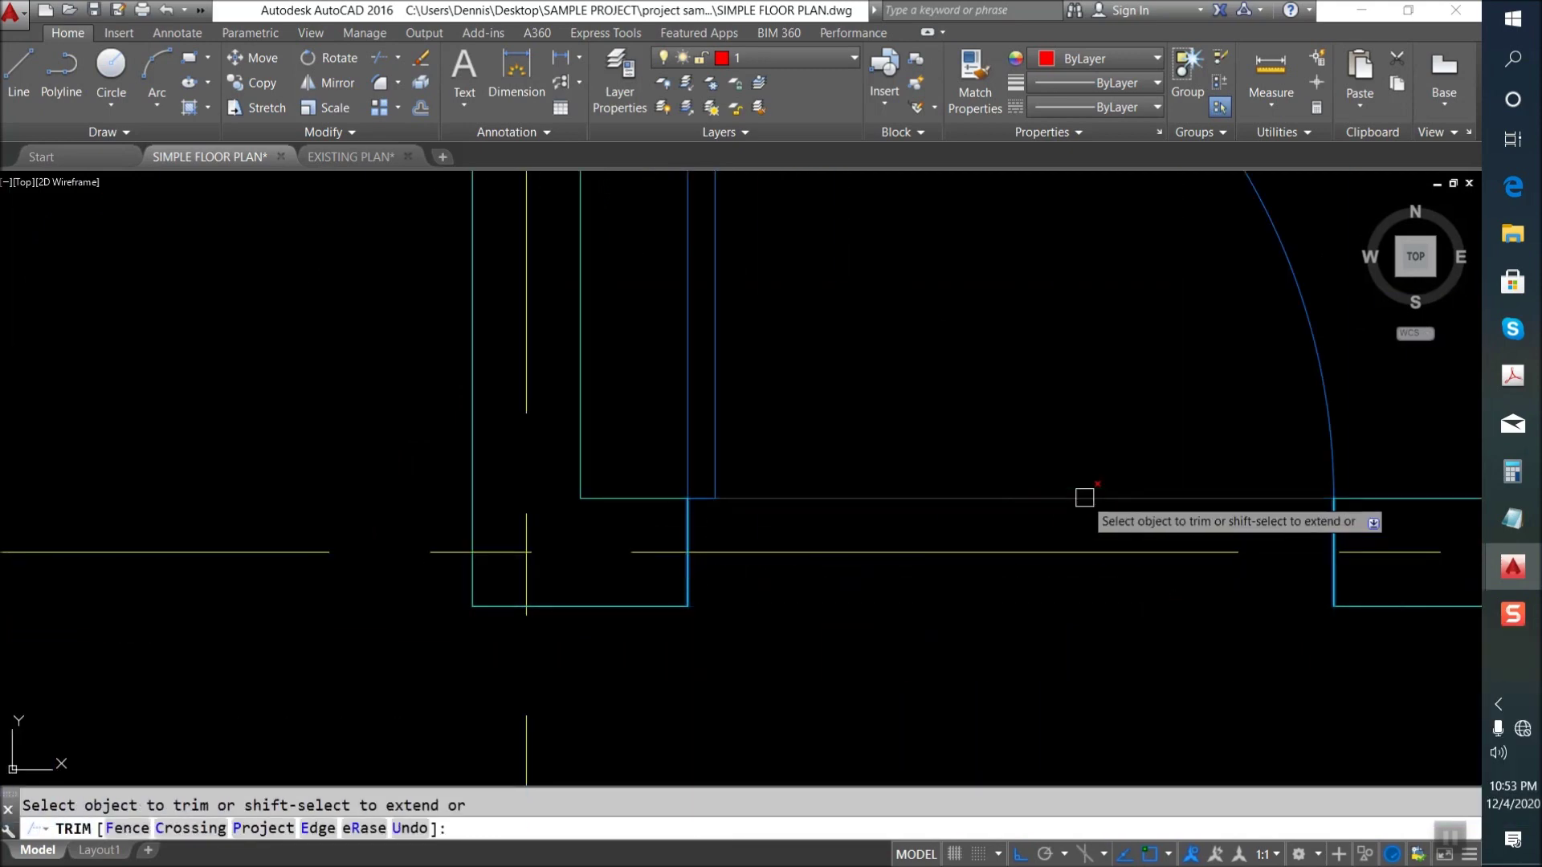
{"action": "scroll", "coordinate": [486, 367], "scroll_direction": "down", "scroll_amount": 5}
{"action": "scroll", "coordinate": [706, 594], "scroll_direction": "up", "scroll_amount": 5}
Trim at the lower door using the wall line as cutting edge.
{"action": "key", "text": "Return"}
{"action": "key", "text": "Return"}
{"action": "scroll", "coordinate": [678, 561], "scroll_direction": "up", "scroll_amount": 3}
{"action": "left_click", "coordinate": [695, 559]}
{"action": "scroll", "coordinate": [687, 448], "scroll_direction": "down", "scroll_amount": 4}
{"action": "scroll", "coordinate": [705, 305], "scroll_direction": "up", "scroll_amount": 2}
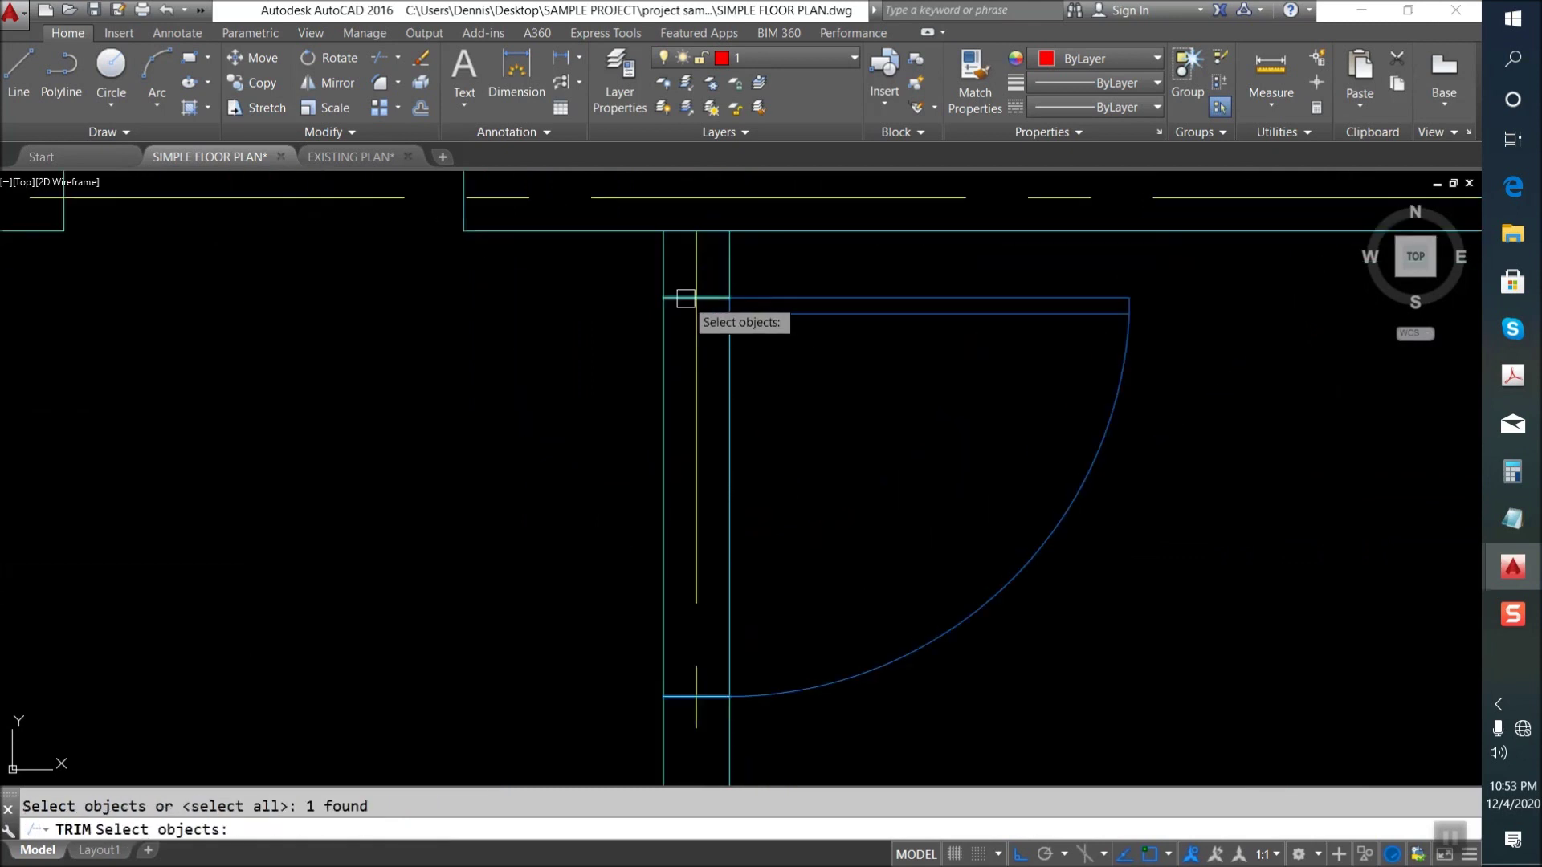
{"action": "key", "text": "Return"}
{"action": "scroll", "coordinate": [695, 342], "scroll_direction": "down", "scroll_amount": 5}
{"action": "scroll", "coordinate": [679, 413], "scroll_direction": "up", "scroll_amount": 4}
{"action": "key", "text": "Escape"}
Cut the remaining wall line inside the door opening, using the door edges as boundaries.
{"action": "key", "text": "Return"}
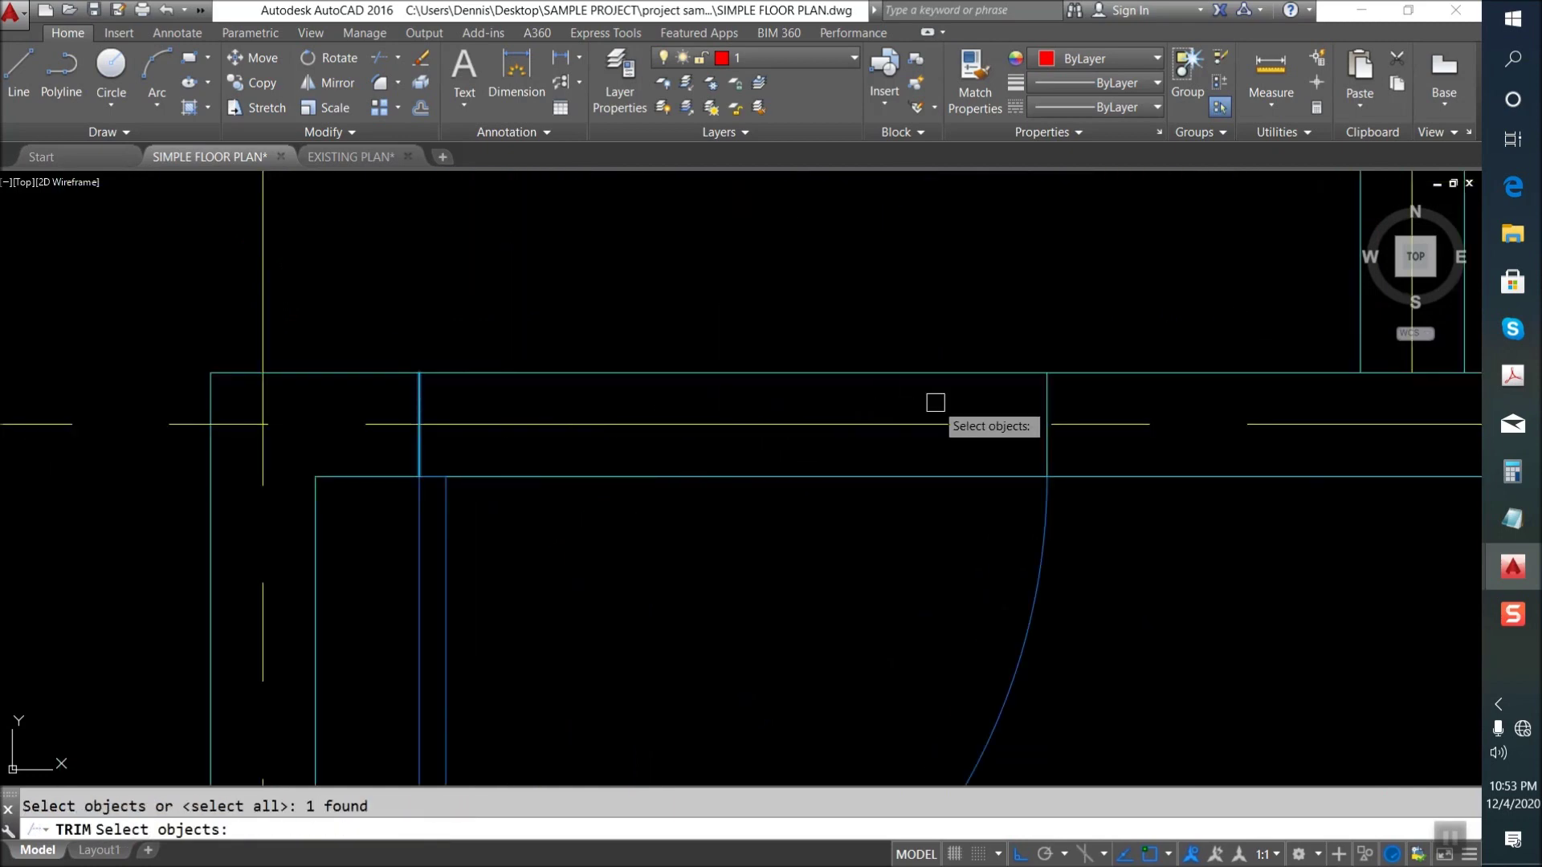
{"action": "scroll", "coordinate": [811, 364], "scroll_direction": "down", "scroll_amount": 2}
{"action": "scroll", "coordinate": [815, 441], "scroll_direction": "down", "scroll_amount": 2}
{"action": "scroll", "coordinate": [792, 600], "scroll_direction": "up", "scroll_amount": 2}
{"action": "scroll", "coordinate": [792, 600], "scroll_direction": "up", "scroll_amount": 4}
{"action": "key", "text": "Escape"}
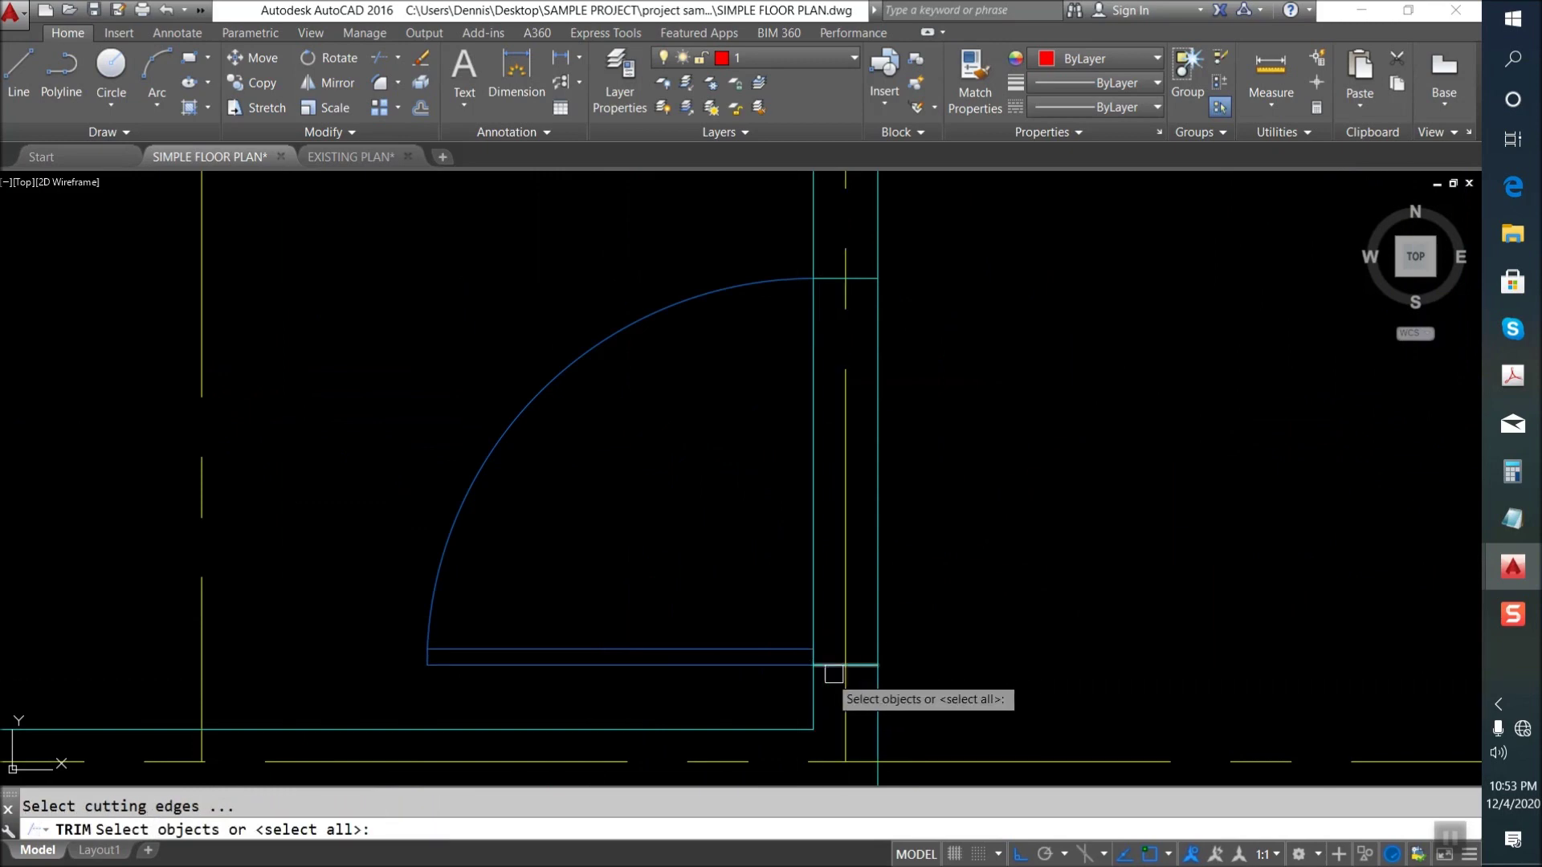
{"action": "key", "text": "Return"}
{"action": "left_click", "coordinate": [816, 334]}
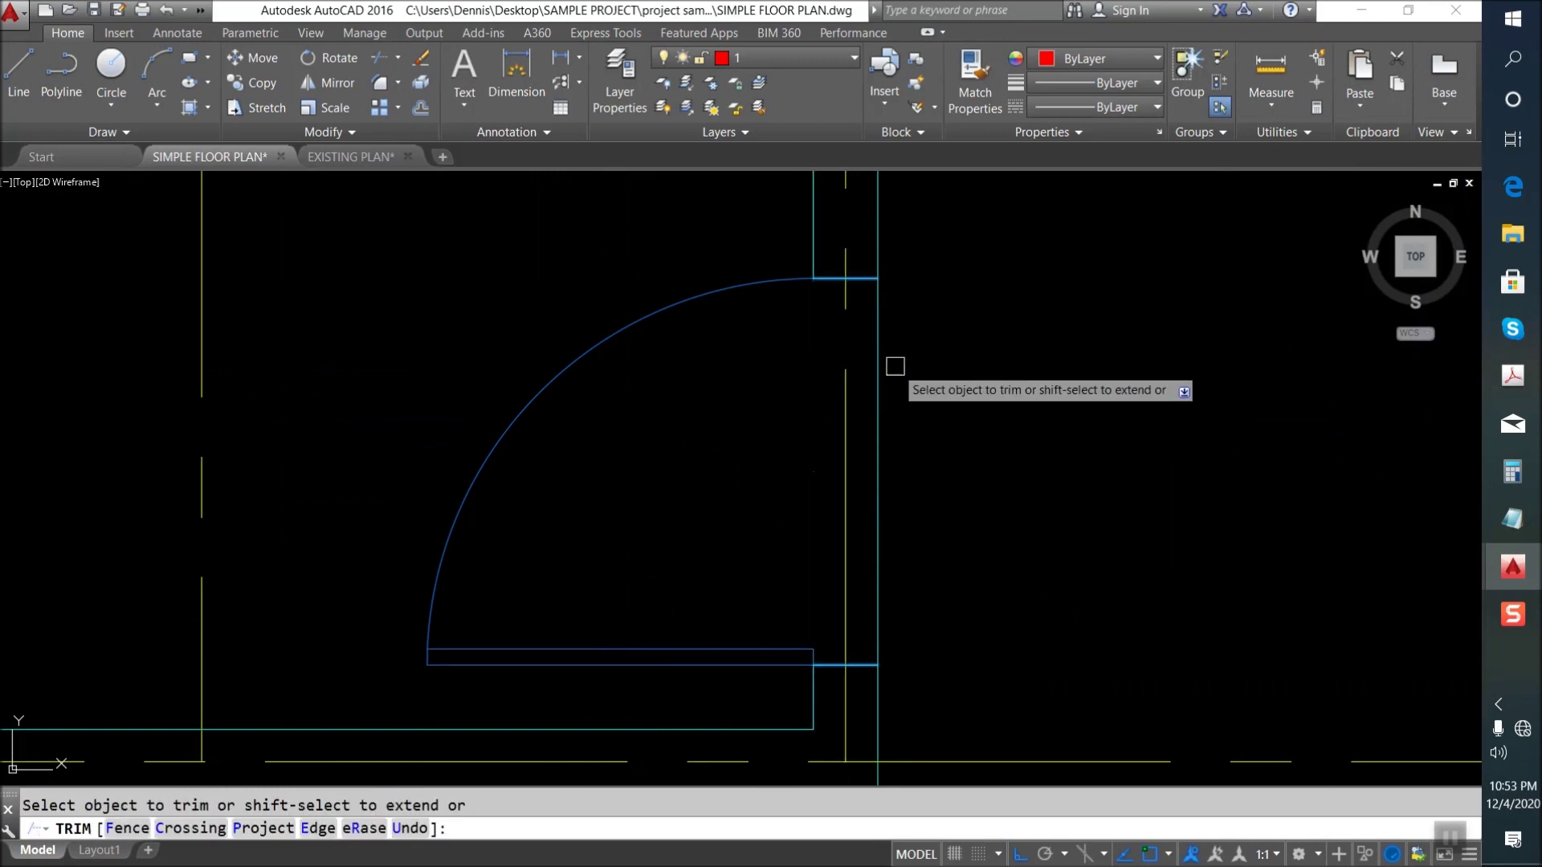
{"action": "scroll", "coordinate": [866, 512], "scroll_direction": "down", "scroll_amount": 8}
{"action": "key", "text": "Escape"}
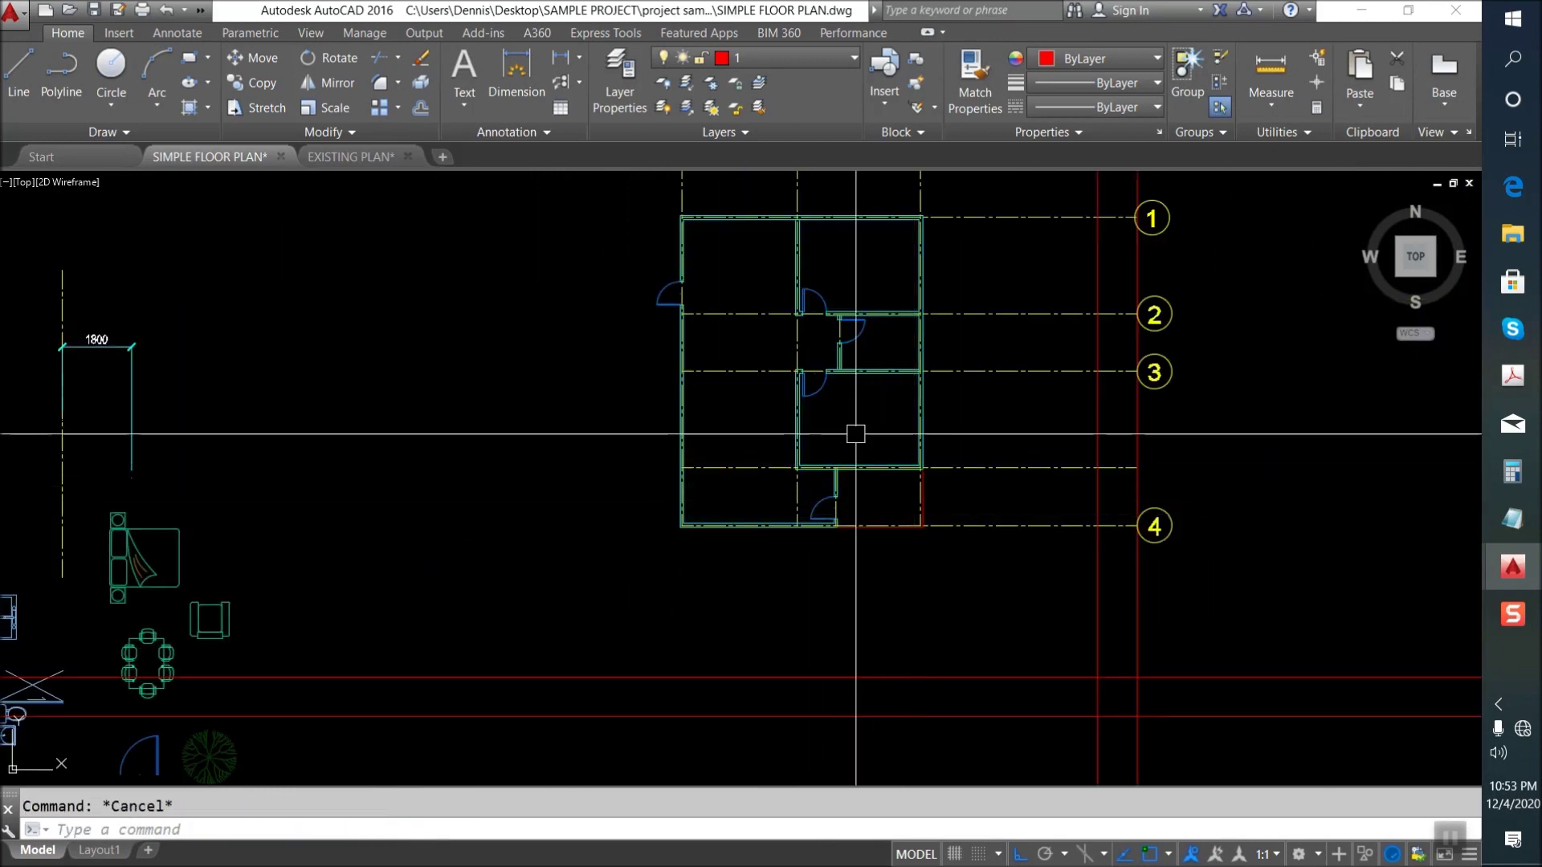
Move the bed block into the upper bedroom.
{"action": "middle_click_drag", "start_coordinate": [780, 352], "coordinate": [780, 423]}
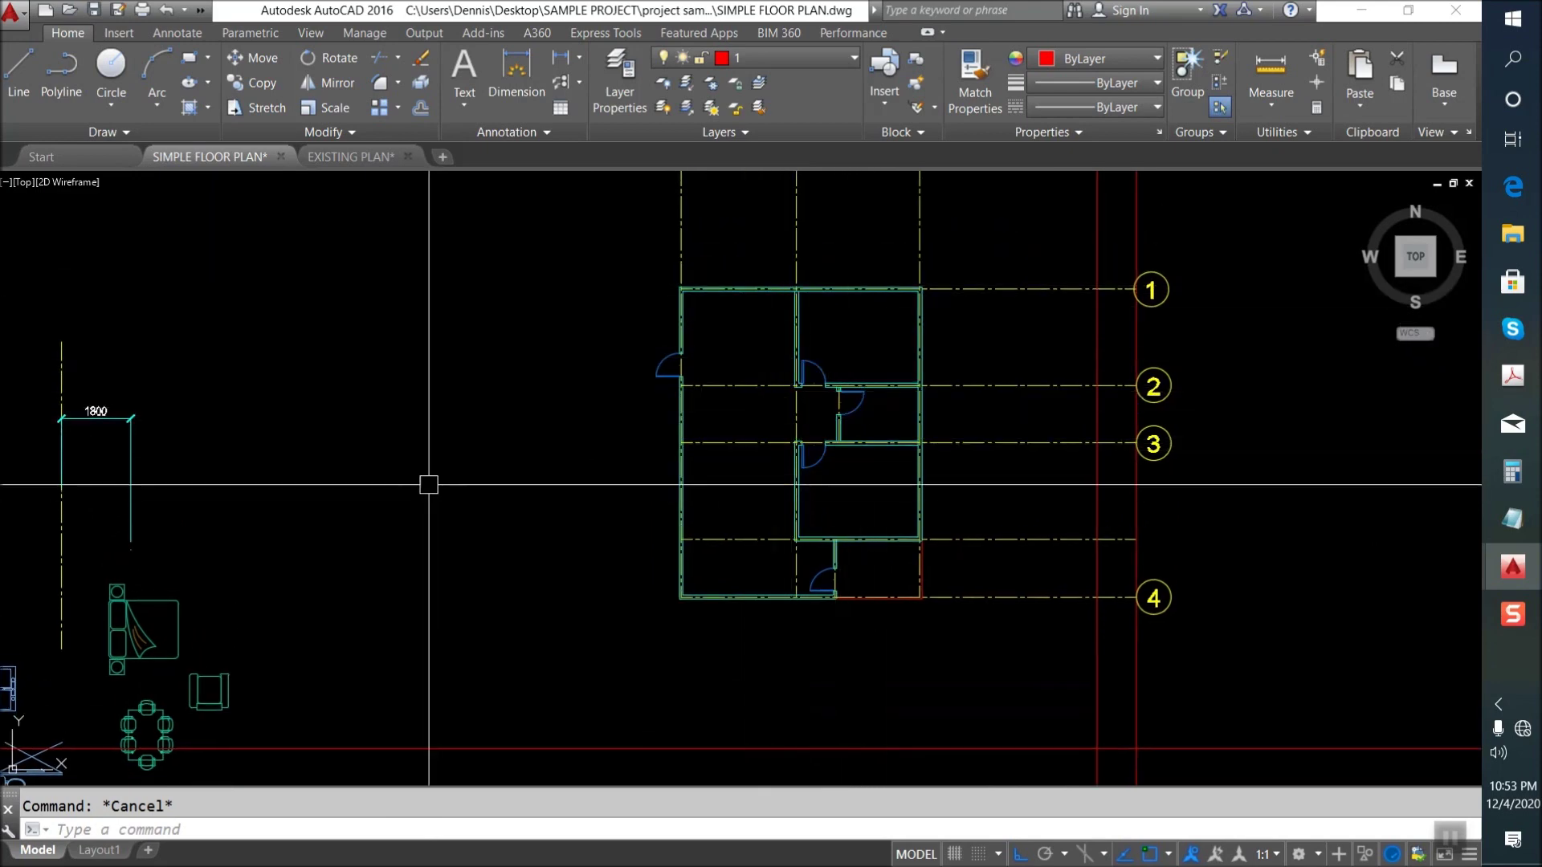
{"action": "scroll", "coordinate": [673, 407], "scroll_direction": "down", "scroll_amount": 4}
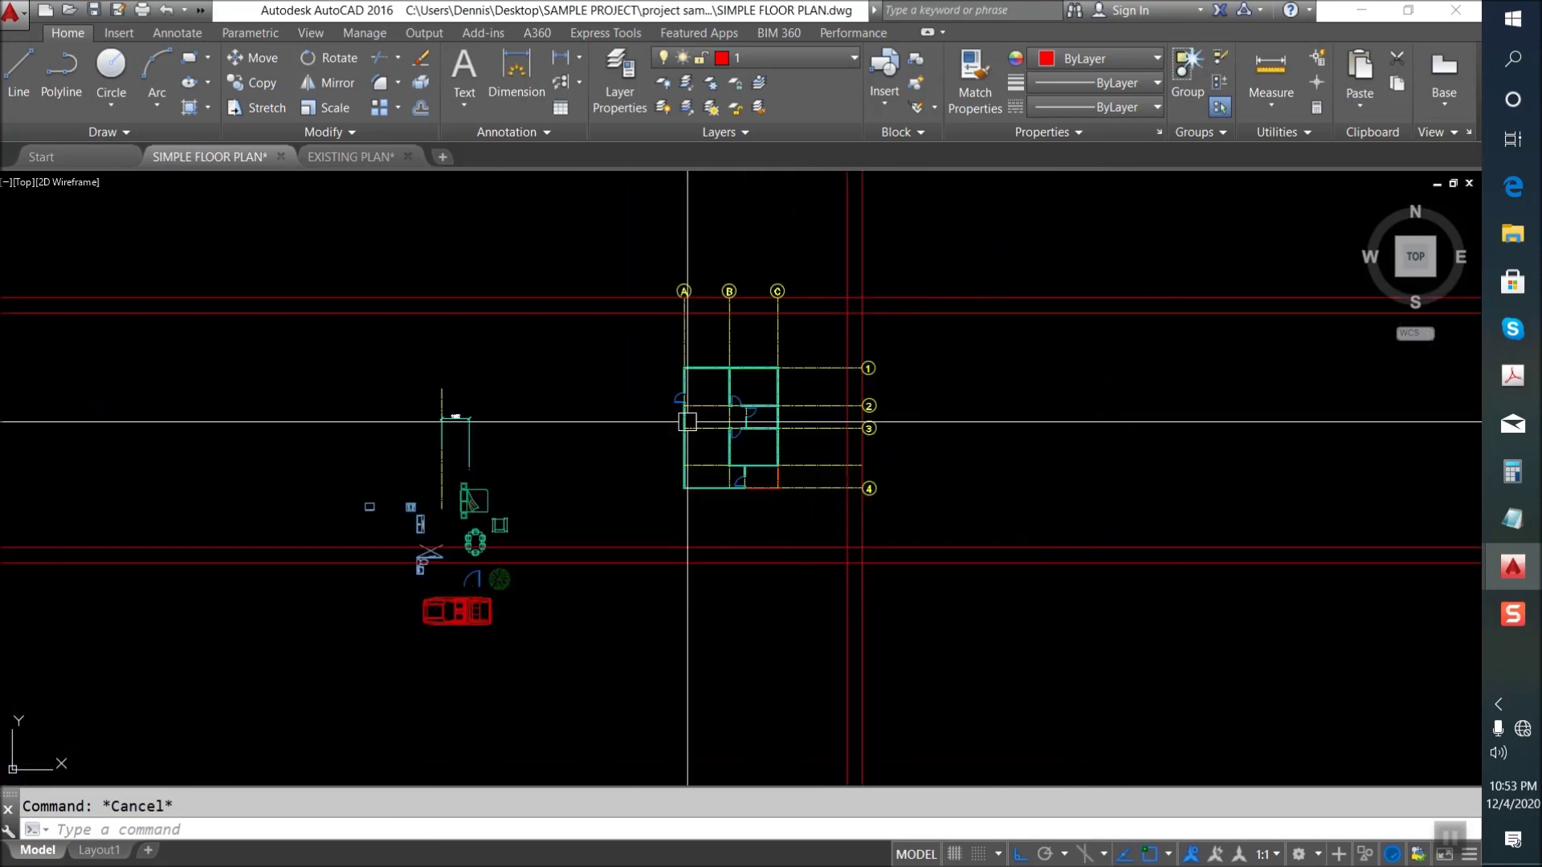
{"action": "scroll", "coordinate": [533, 522], "scroll_direction": "up", "scroll_amount": 2}
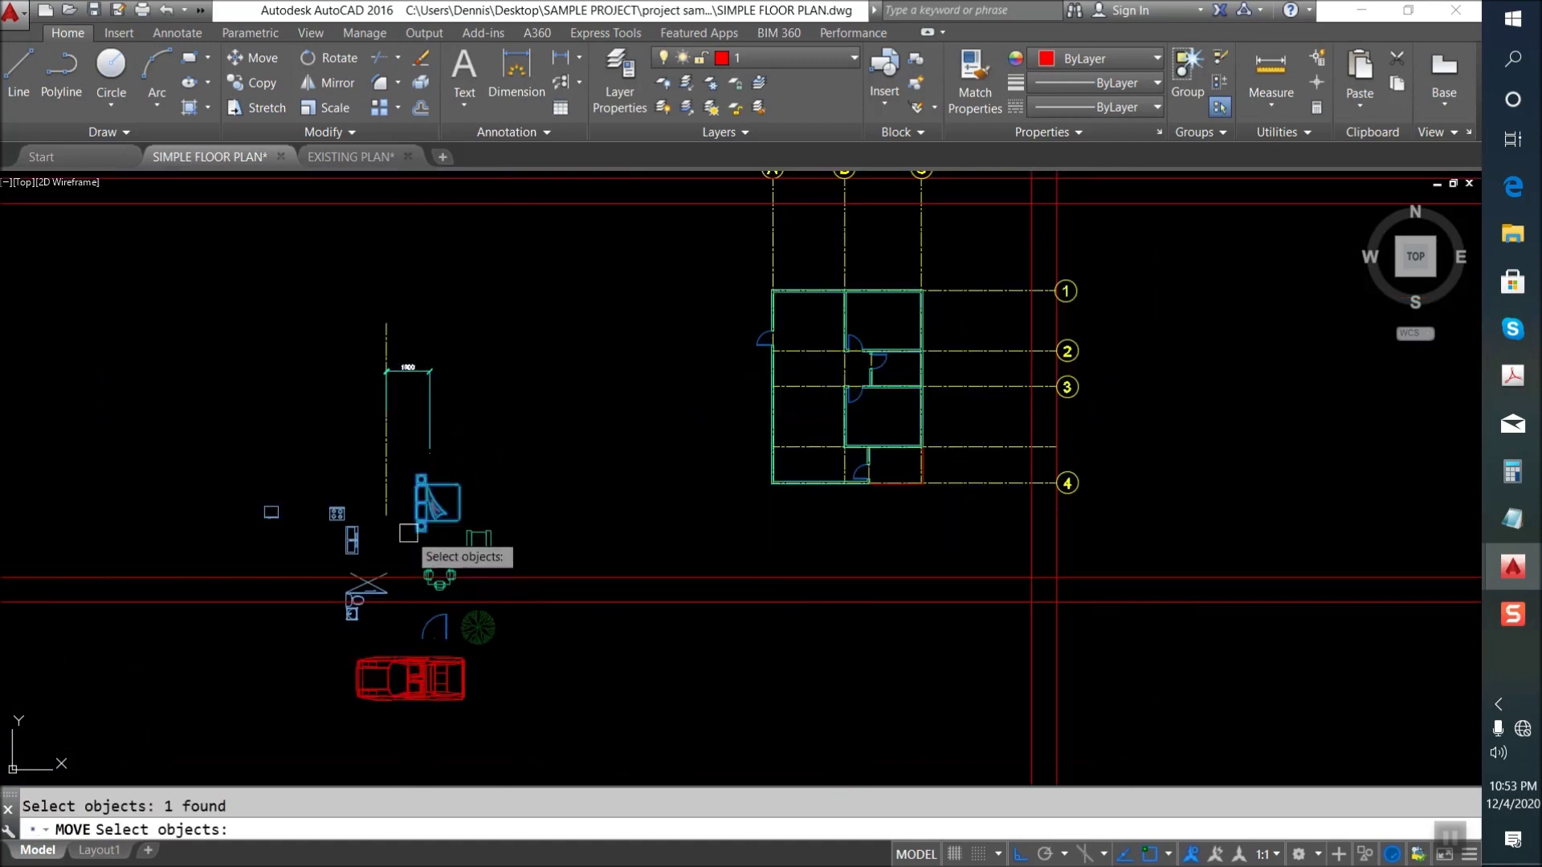
{"action": "key", "text": "Return"}
{"action": "left_click", "coordinate": [421, 480]}
{"action": "scroll", "coordinate": [361, 526], "scroll_direction": "down", "scroll_amount": 2}
{"action": "scroll", "coordinate": [723, 402], "scroll_direction": "up", "scroll_amount": 2}
{"action": "scroll", "coordinate": [713, 369], "scroll_direction": "up", "scroll_amount": 2}
{"action": "scroll", "coordinate": [716, 358], "scroll_direction": "up", "scroll_amount": 3}
{"action": "left_click", "coordinate": [707, 442]}
{"action": "key", "text": "Return"}
{"action": "key", "text": "Escape"}
Rotate the bed 180° with RO so it faces the other way.
{"action": "type", "text": "R"}
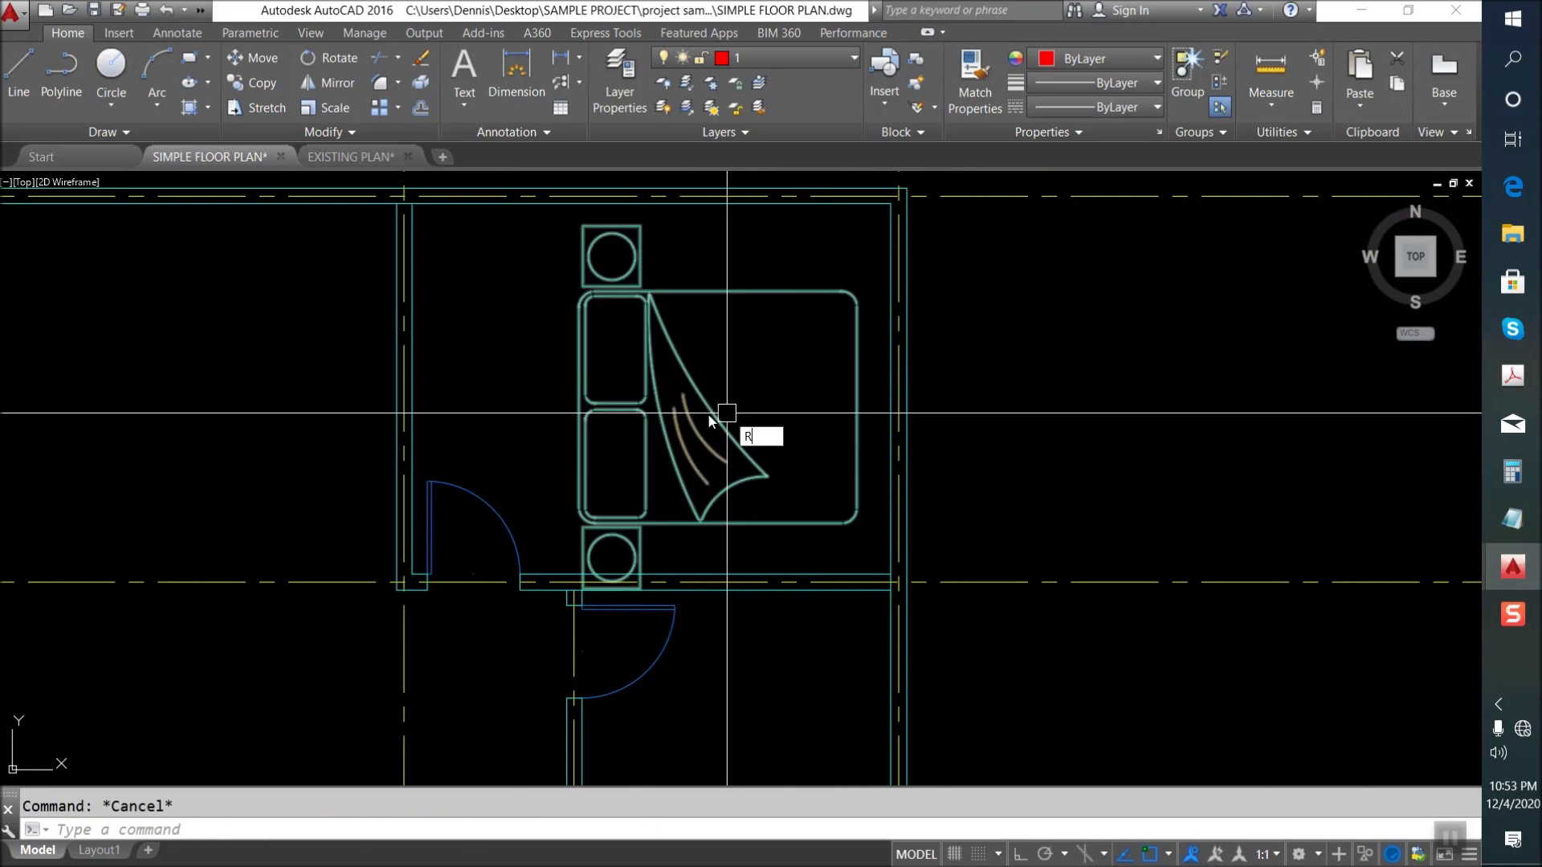
{"action": "type", "text": "O"}
{"action": "key", "text": "Return"}
{"action": "left_click", "coordinate": [710, 422]}
{"action": "left_click", "coordinate": [750, 406]}
{"action": "key", "text": "Return"}
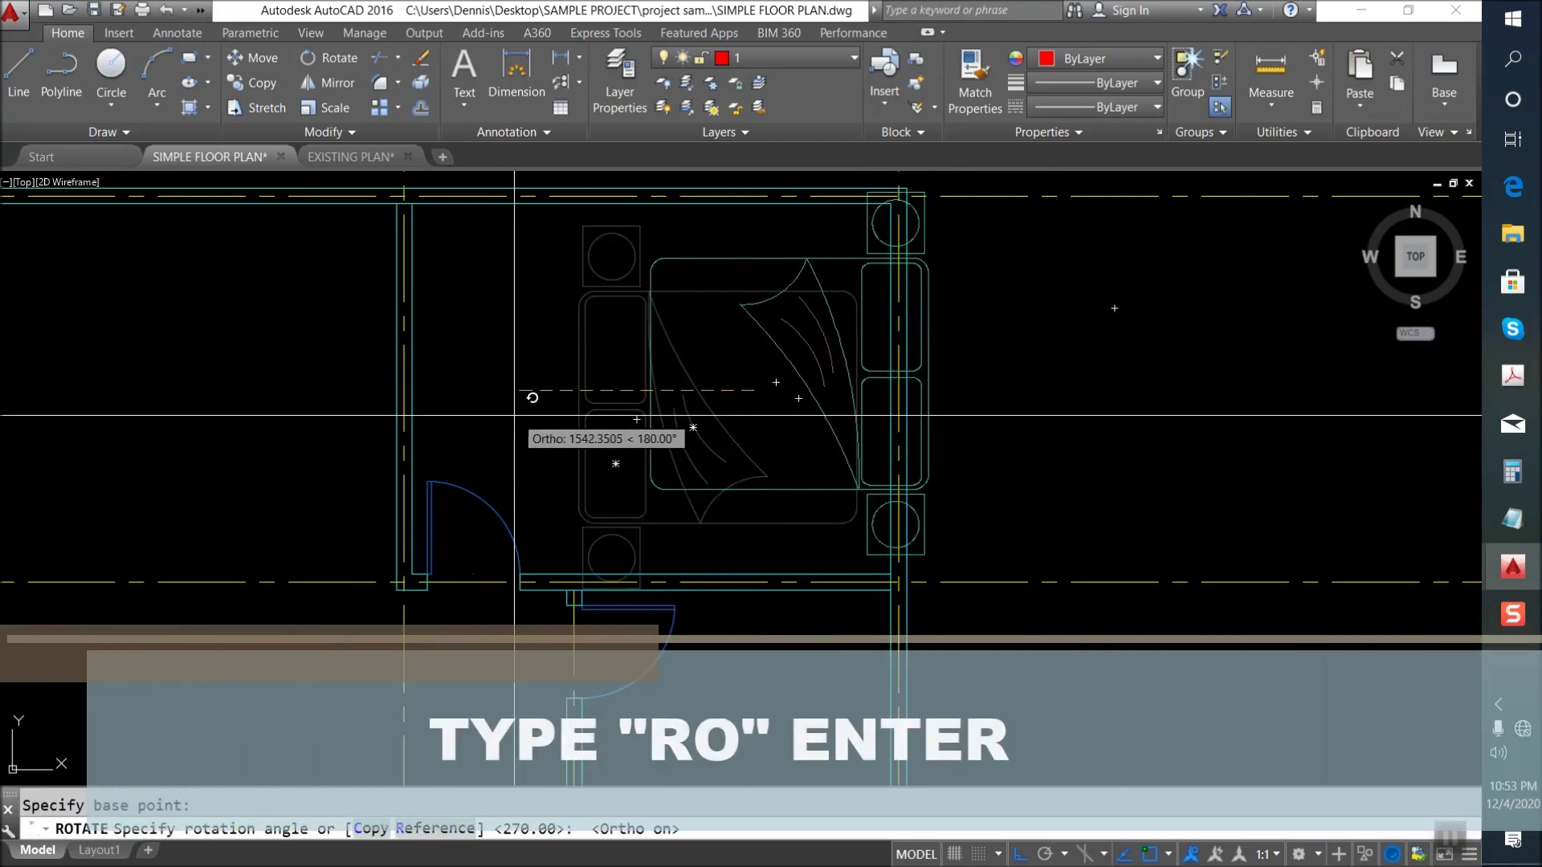
{"action": "left_click", "coordinate": [514, 415]}
Move the turned bed against the upper bedroom's east wall.
{"action": "type", "text": "M"}
{"action": "key", "text": "Return"}
{"action": "left_click", "coordinate": [843, 500]}
{"action": "left_click", "coordinate": [678, 420]}
{"action": "left_click", "coordinate": [776, 354]}
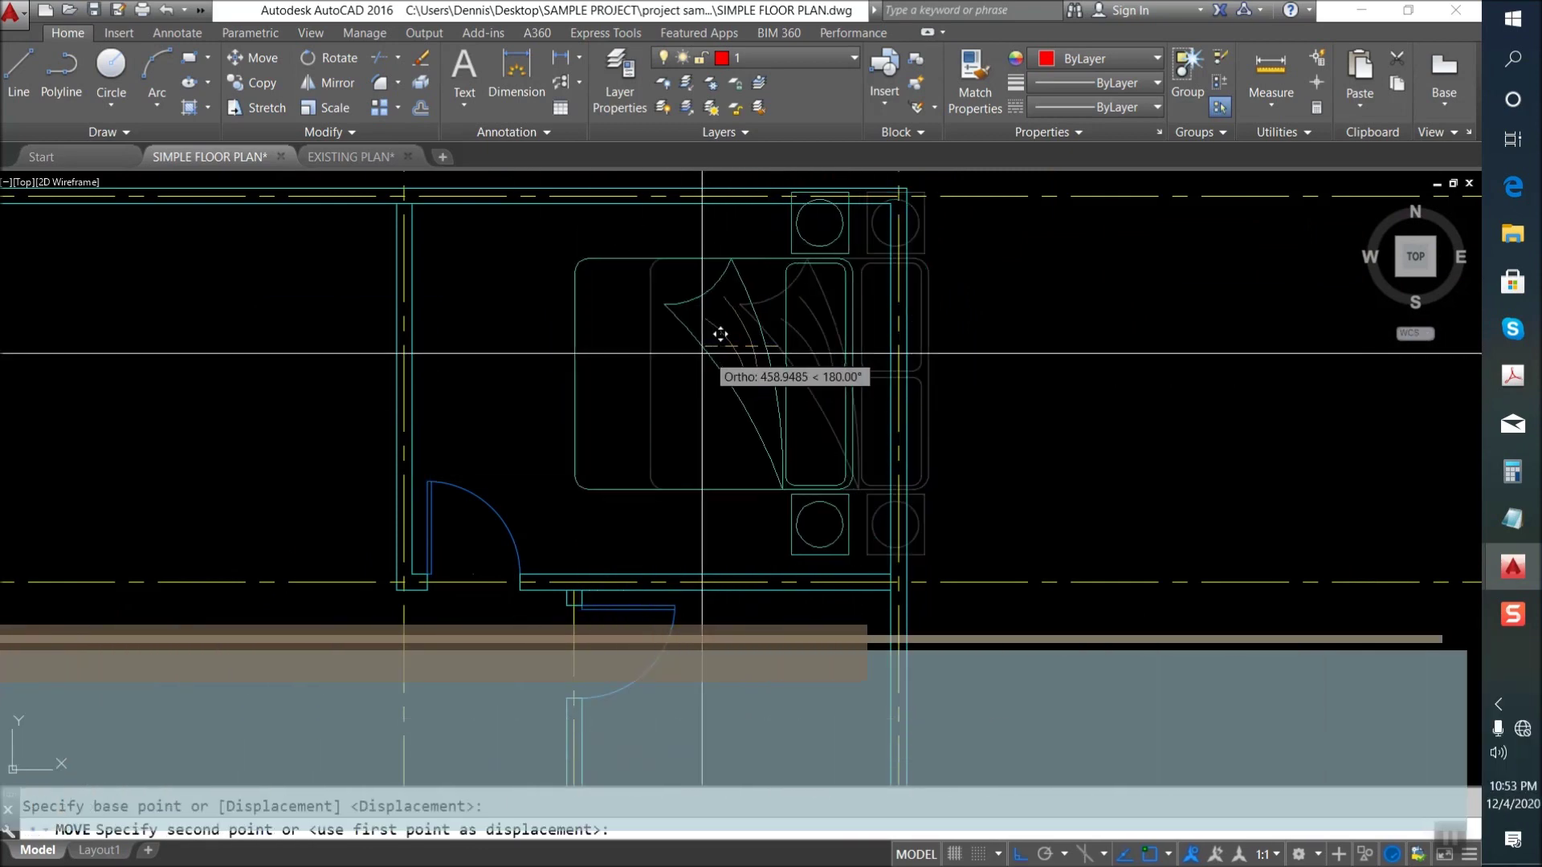
{"action": "left_click", "coordinate": [720, 334]}
Nudge the bed slightly lower to settle its position against the wall.
{"action": "key", "text": "Return"}
{"action": "key", "text": "Return"}
{"action": "left_click", "coordinate": [660, 372]}
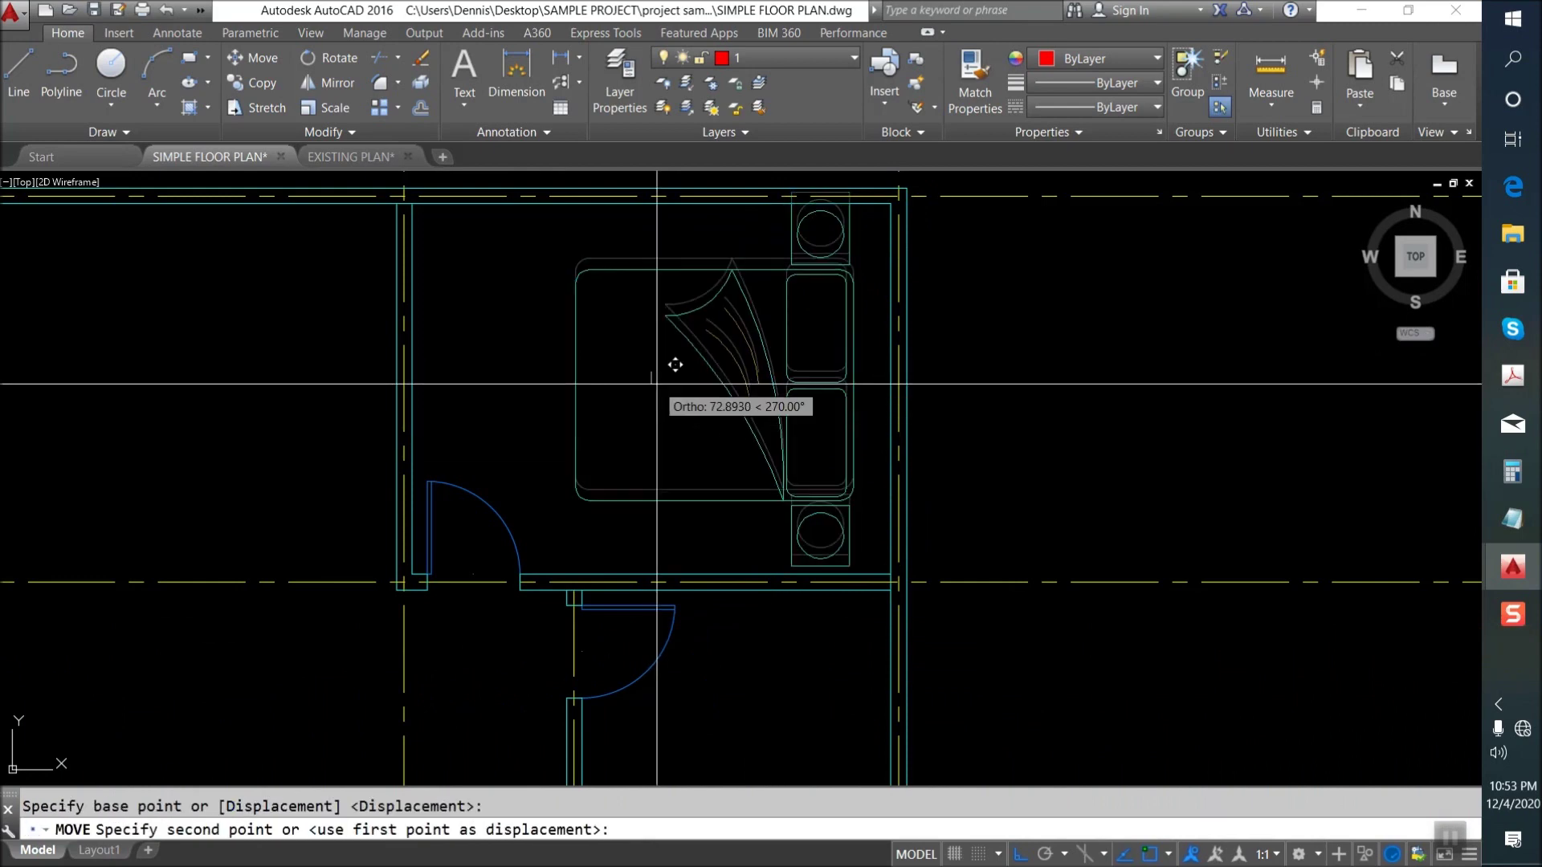
{"action": "left_click", "coordinate": [677, 371]}
{"action": "key", "text": "Return"}
{"action": "left_click", "coordinate": [577, 382]}
{"action": "key", "text": "Return"}
{"action": "left_click", "coordinate": [490, 363]}
{"action": "key", "text": "Escape"}
Copy the bed down into the lower bedroom.
{"action": "scroll", "coordinate": [602, 354], "scroll_direction": "down", "scroll_amount": 3}
{"action": "scroll", "coordinate": [713, 372], "scroll_direction": "down", "scroll_amount": 2}
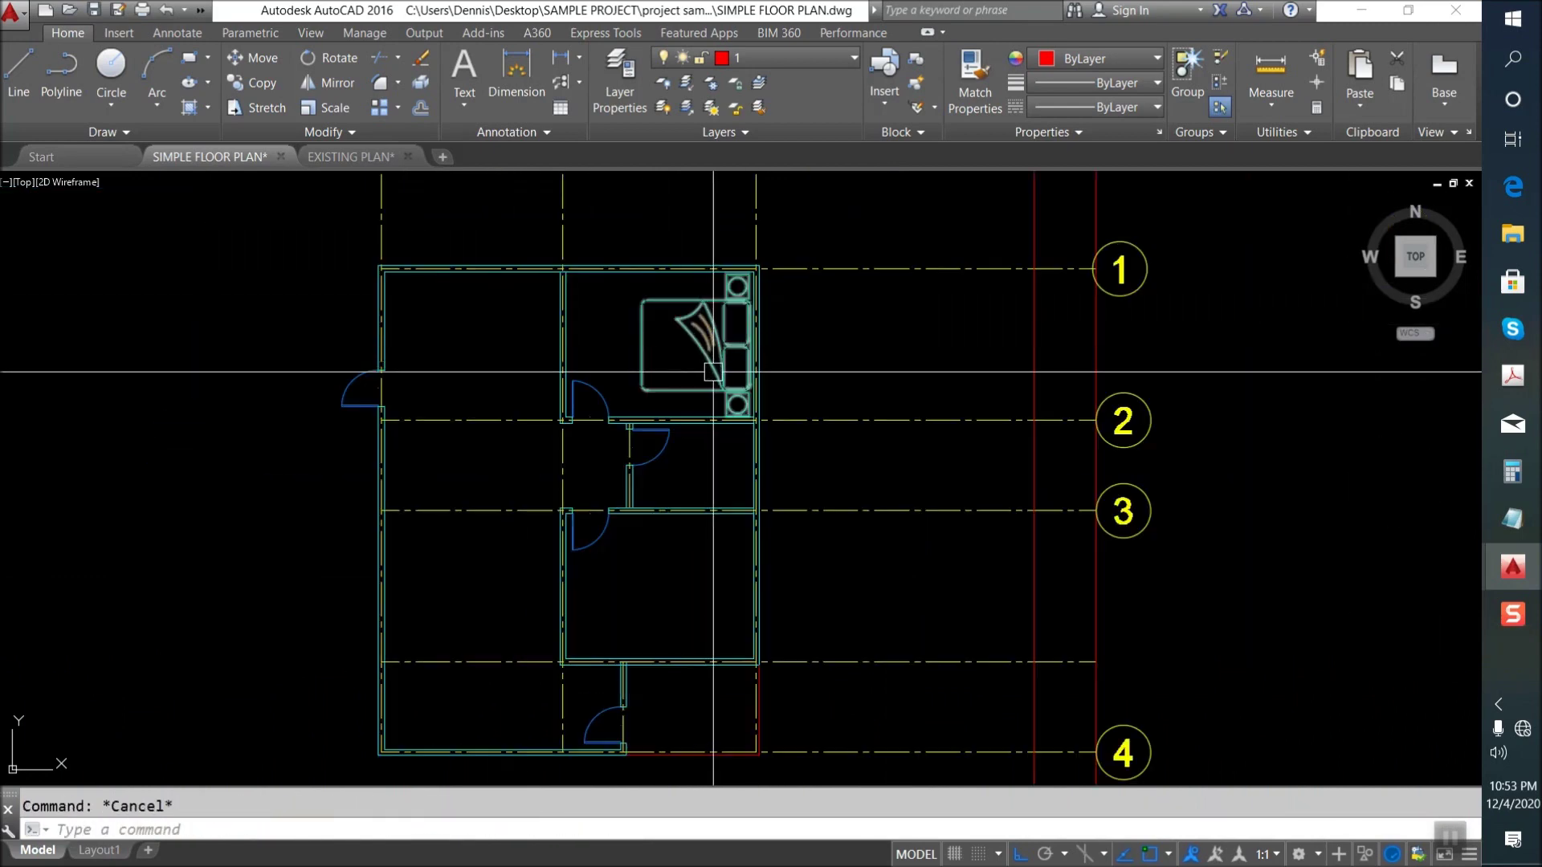
{"action": "left_click", "coordinate": [711, 347]}
{"action": "key", "text": "Return"}
{"action": "left_click", "coordinate": [710, 353]}
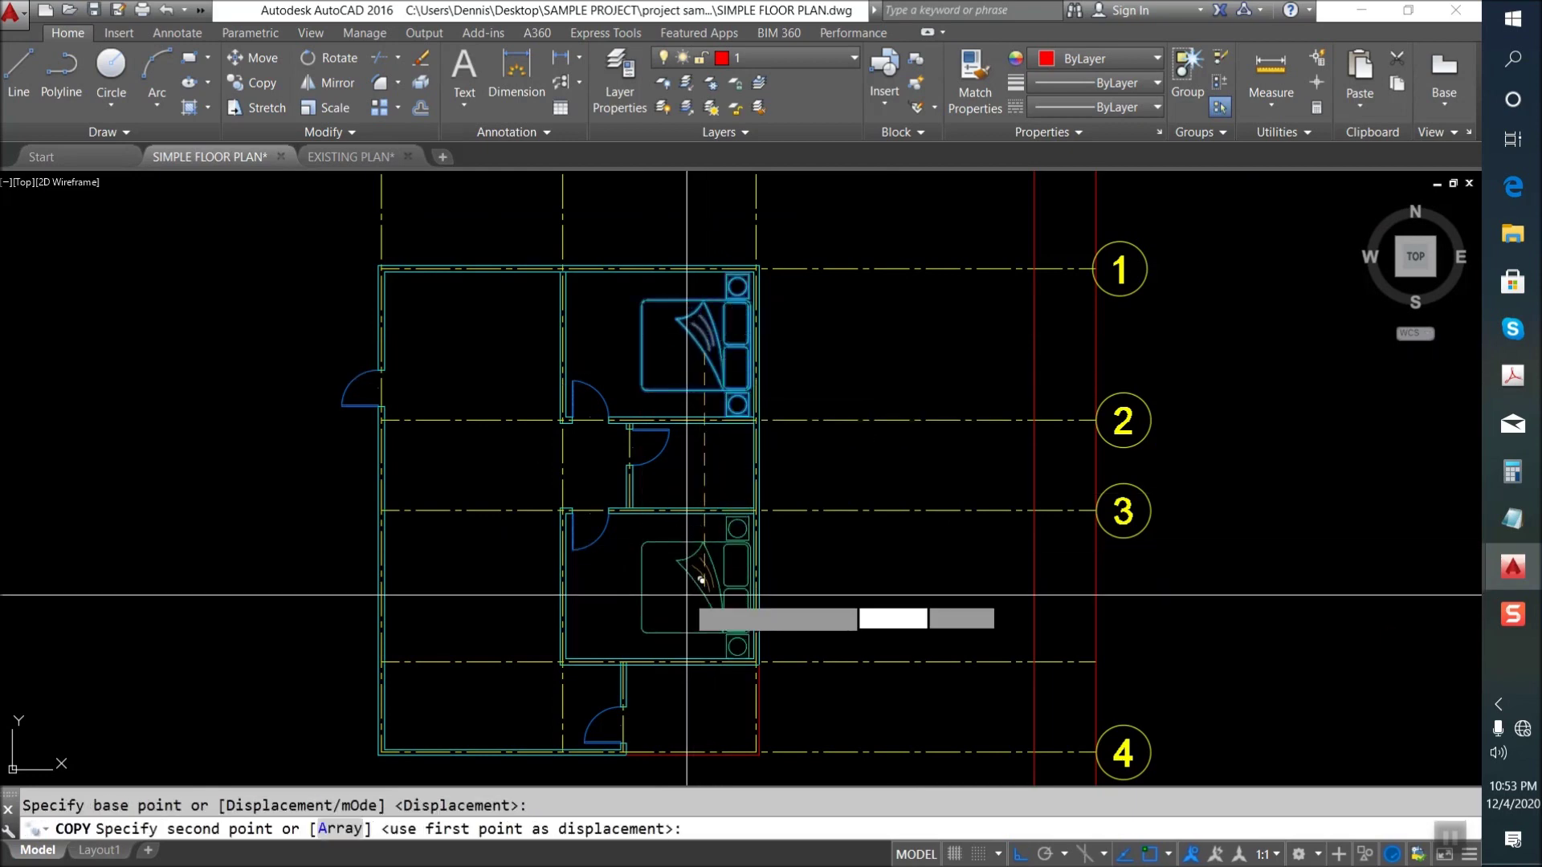
{"action": "left_click", "coordinate": [687, 595]}
{"action": "scroll", "coordinate": [687, 595], "scroll_direction": "down", "scroll_amount": 5}
{"action": "key", "text": "Return"}
{"action": "scroll", "coordinate": [420, 689], "scroll_direction": "up", "scroll_amount": 5}
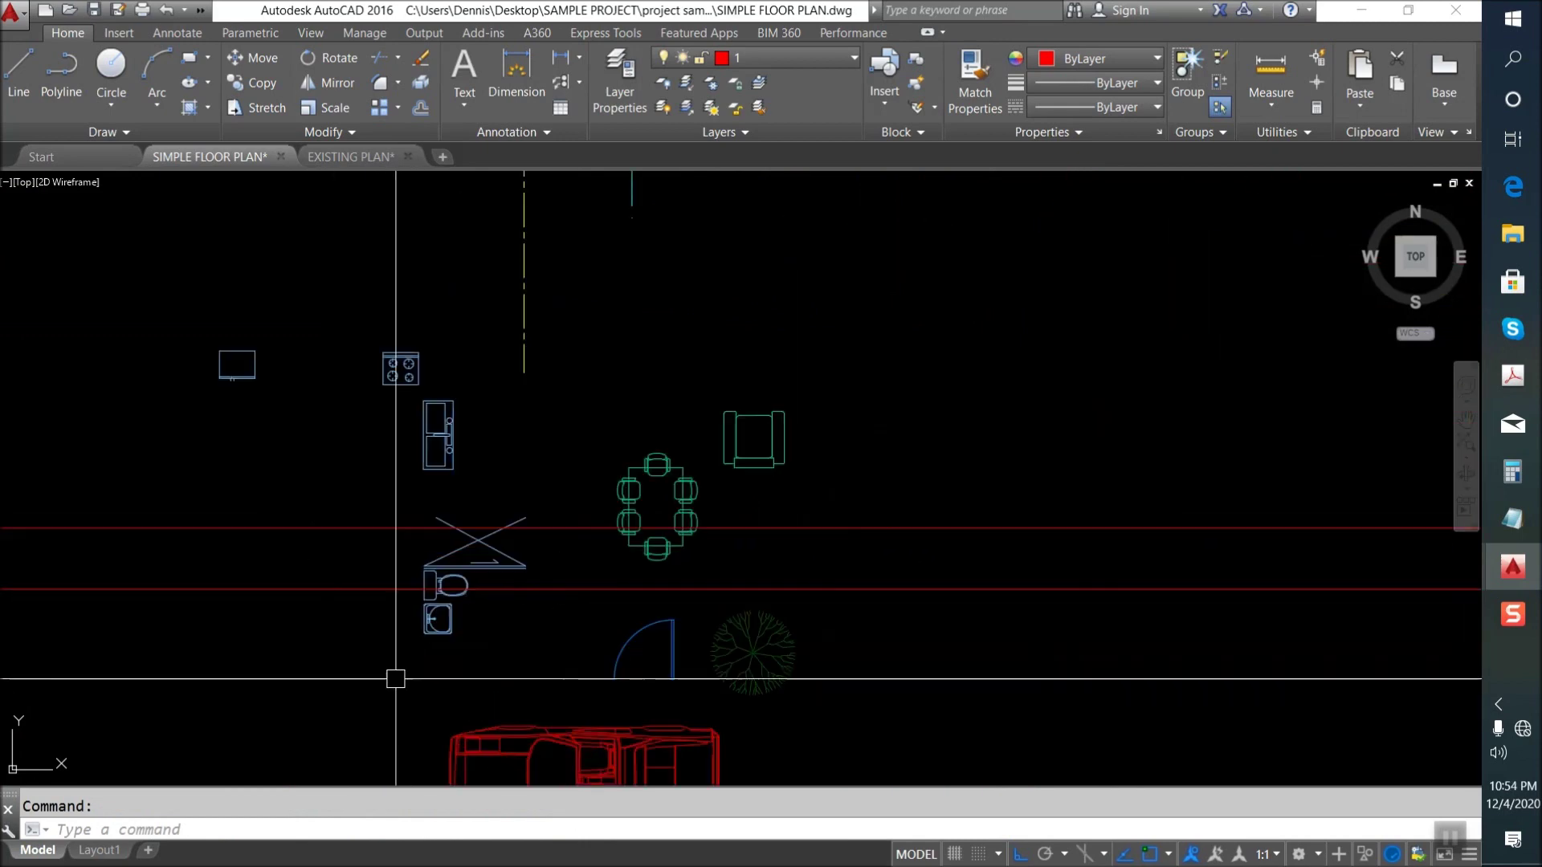
Move the shower, toilet and sink blocks beside the plan near grids 2–3.
{"action": "scroll", "coordinate": [435, 618], "scroll_direction": "up", "scroll_amount": 2}
{"action": "left_click", "coordinate": [350, 418]}
{"action": "left_click", "coordinate": [627, 637]}
{"action": "key", "text": "Return"}
{"action": "left_click", "coordinate": [516, 516]}
{"action": "scroll", "coordinate": [498, 506], "scroll_direction": "down", "scroll_amount": 3}
{"action": "scroll", "coordinate": [545, 489], "scroll_direction": "down", "scroll_amount": 2}
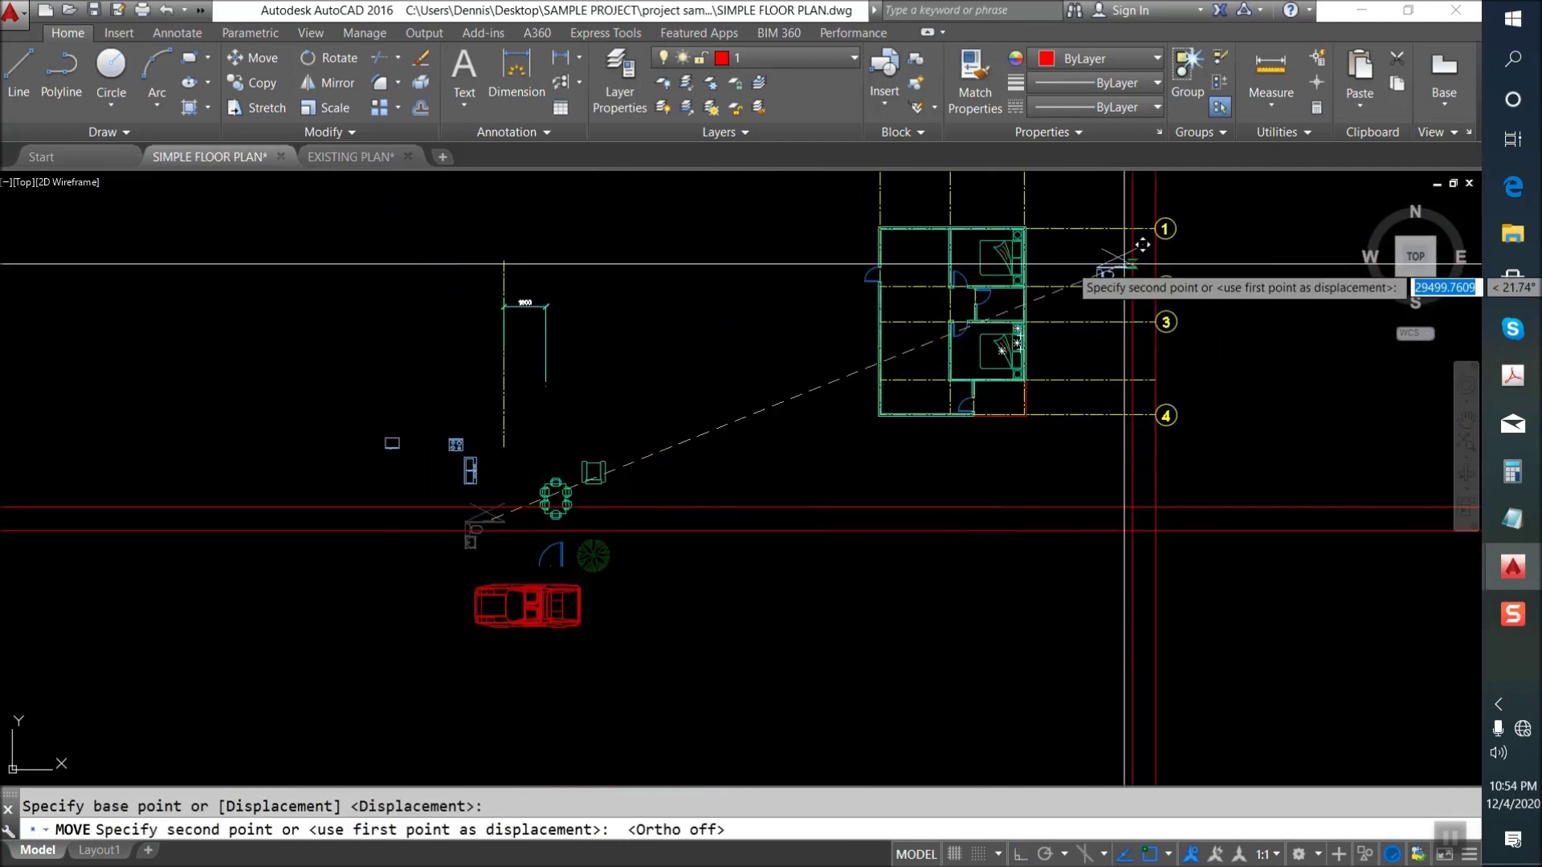
{"action": "scroll", "coordinate": [1072, 303], "scroll_direction": "up", "scroll_amount": 5}
{"action": "left_click", "coordinate": [1012, 401]}
{"action": "key", "text": "Escape"}
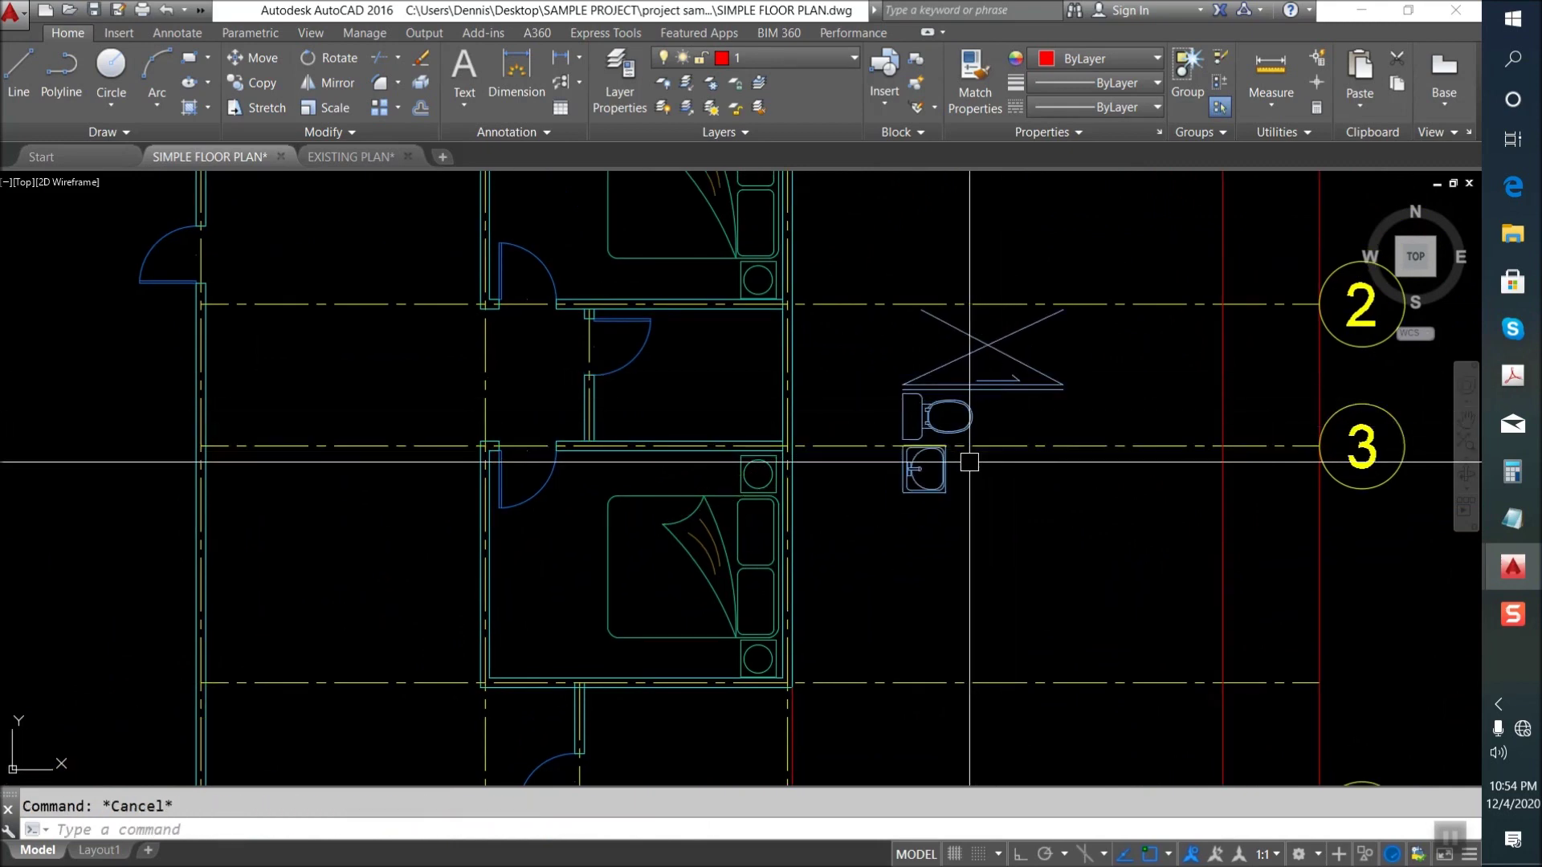
Rotate the bathroom fixtures 90° with ortho on.
{"action": "left_click", "coordinate": [882, 245]}
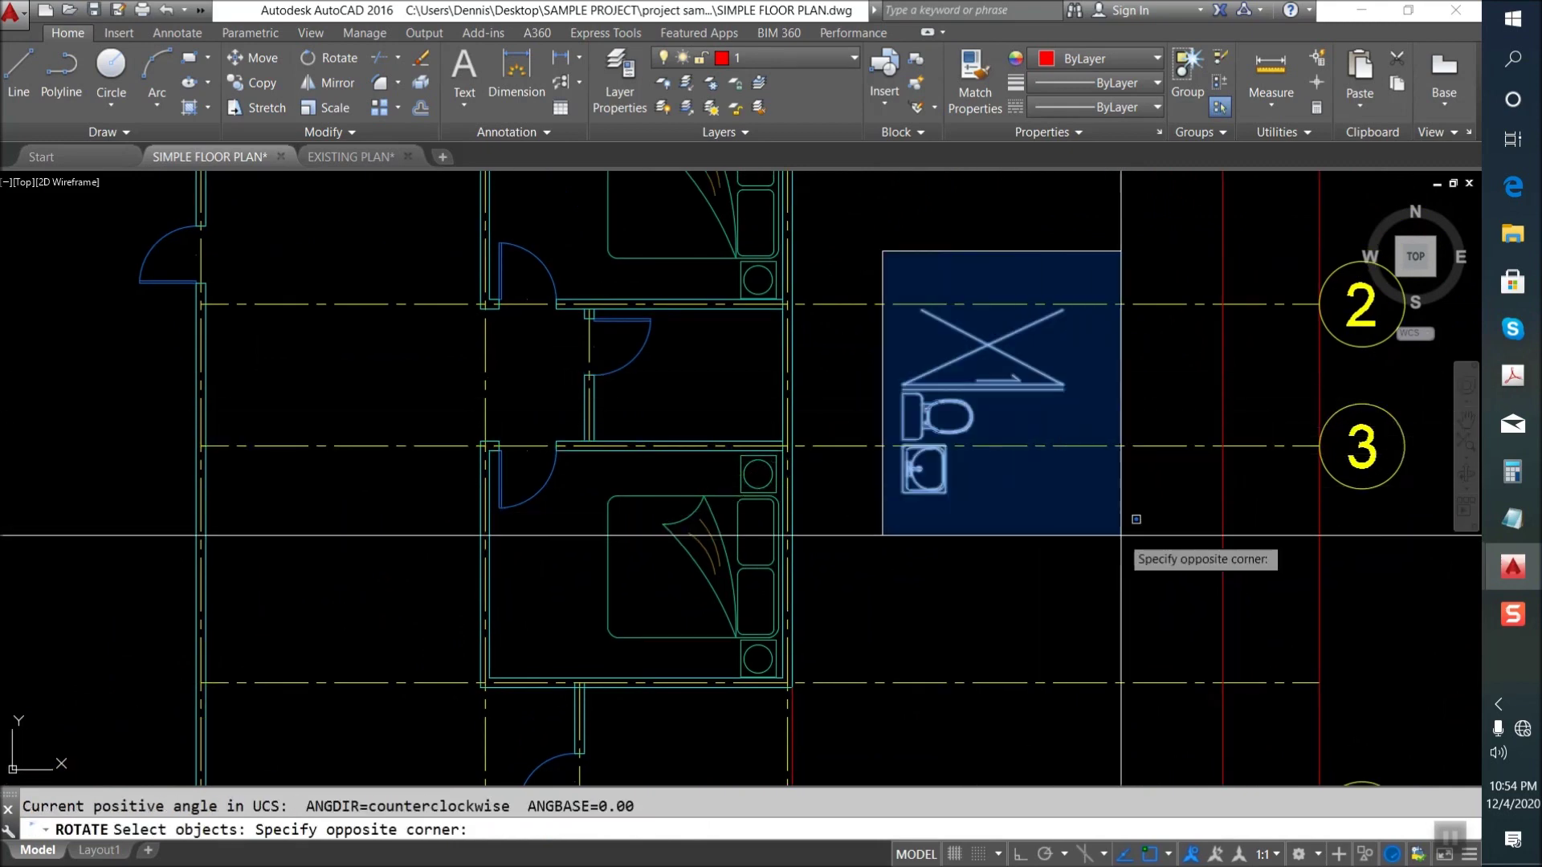
{"action": "left_click", "coordinate": [1118, 533]}
{"action": "key", "text": "Return"}
{"action": "left_click", "coordinate": [998, 414]}
{"action": "key", "text": "F8"}
{"action": "left_click", "coordinate": [959, 529]}
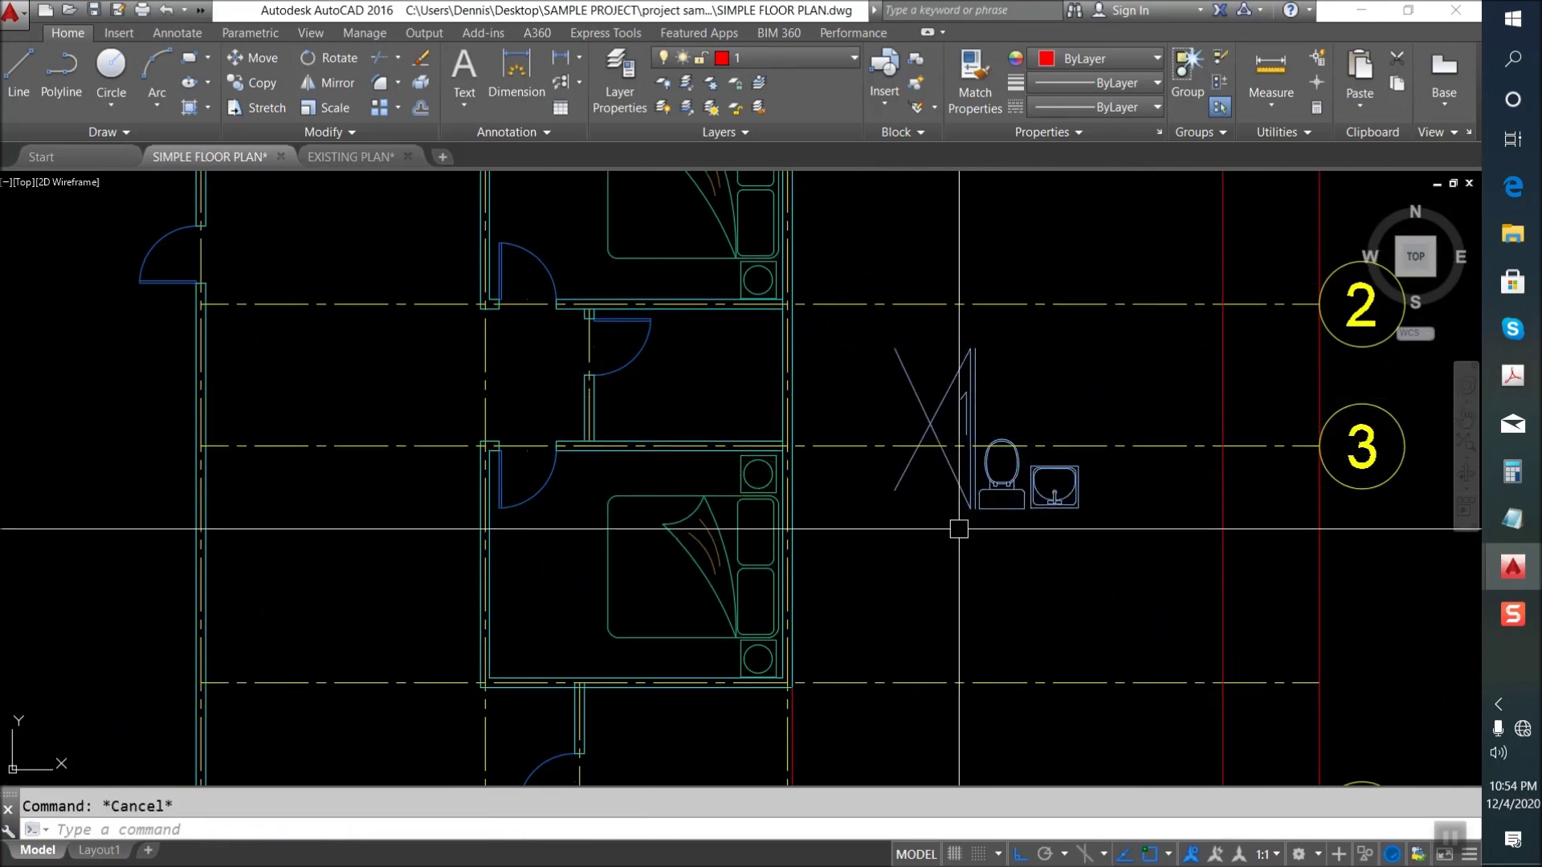
Mirror the fixtures across a vertical axis, erasing the originals.
{"action": "left_click", "coordinate": [850, 270]}
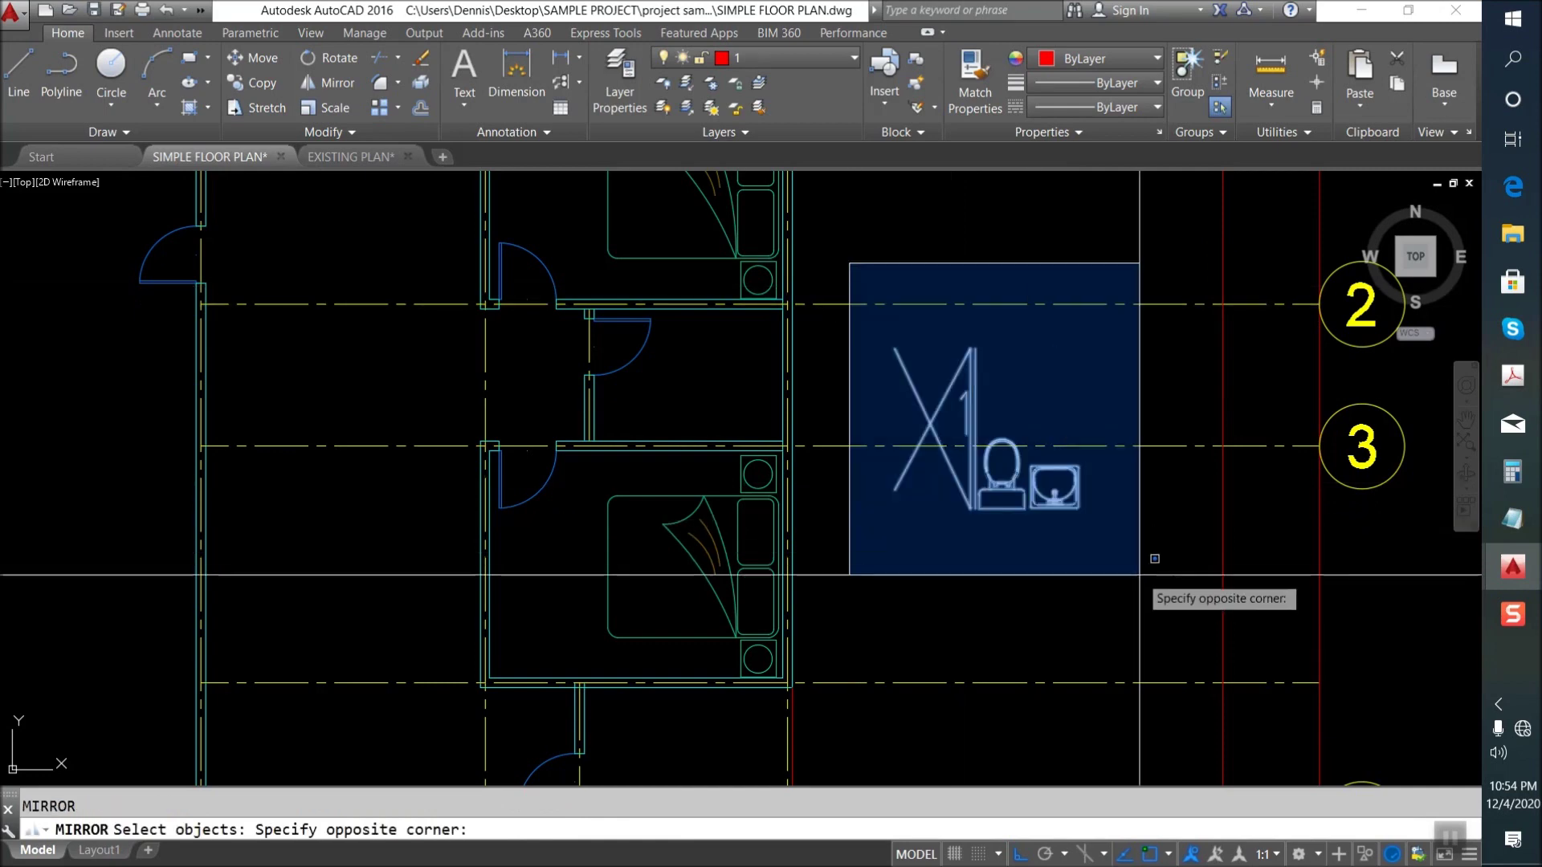
{"action": "left_click", "coordinate": [1146, 544]}
{"action": "key", "text": "Return"}
{"action": "left_click", "coordinate": [1044, 370]}
{"action": "left_click", "coordinate": [1046, 600]}
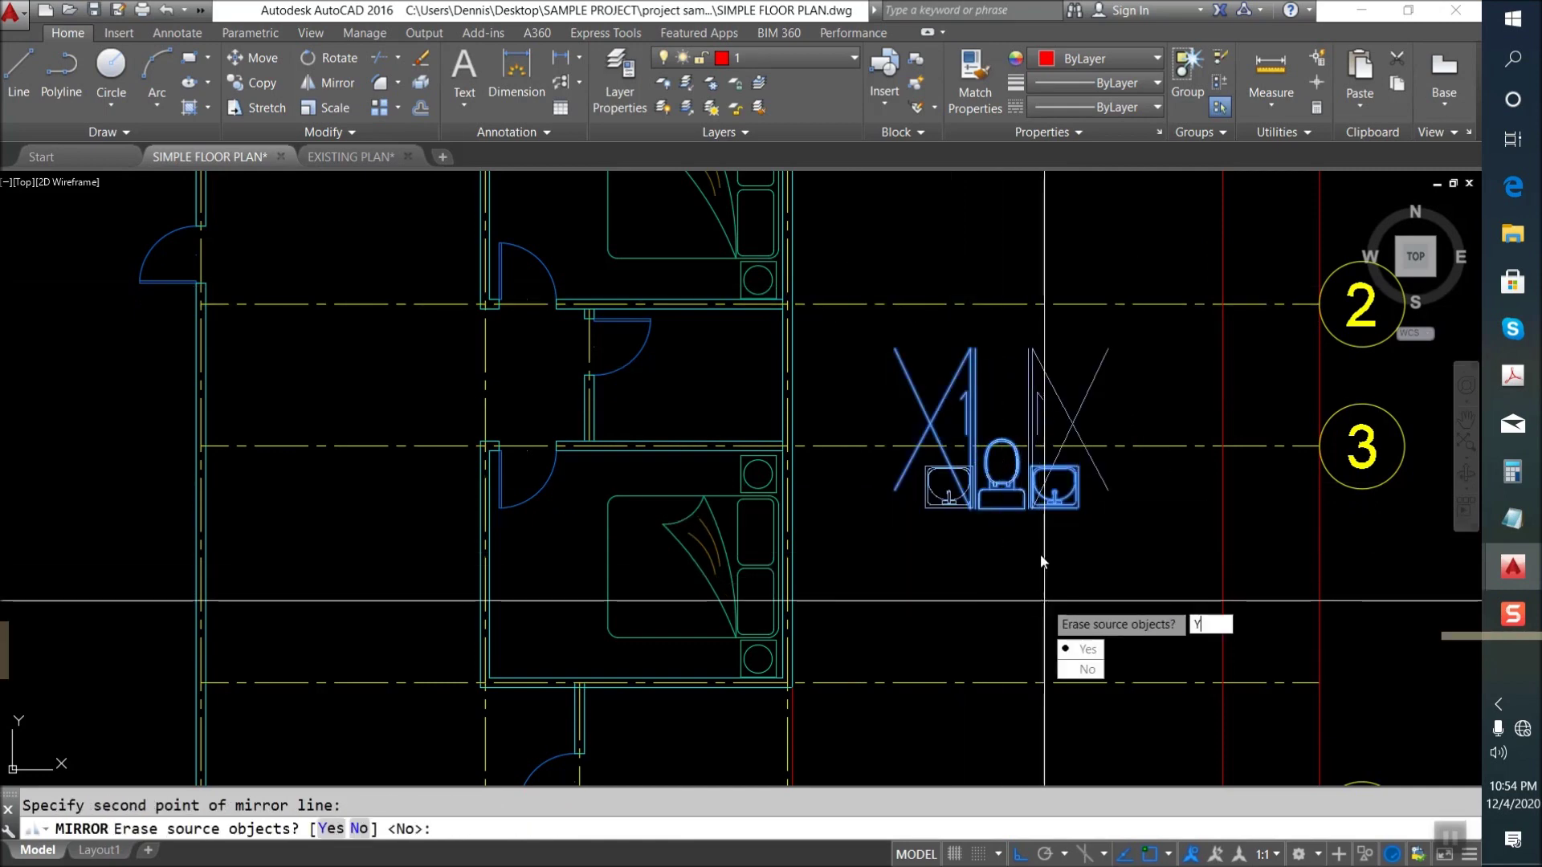
{"action": "key", "text": "Return"}
{"action": "key", "text": "Escape"}
Move the mirrored fixtures into the bathroom between grids 2 and 3.
{"action": "type", "text": "m"}
{"action": "key", "text": "Return"}
{"action": "left_click", "coordinate": [848, 224]}
{"action": "left_click", "coordinate": [1198, 528]}
{"action": "key", "text": "Return"}
{"action": "left_click", "coordinate": [1108, 332]}
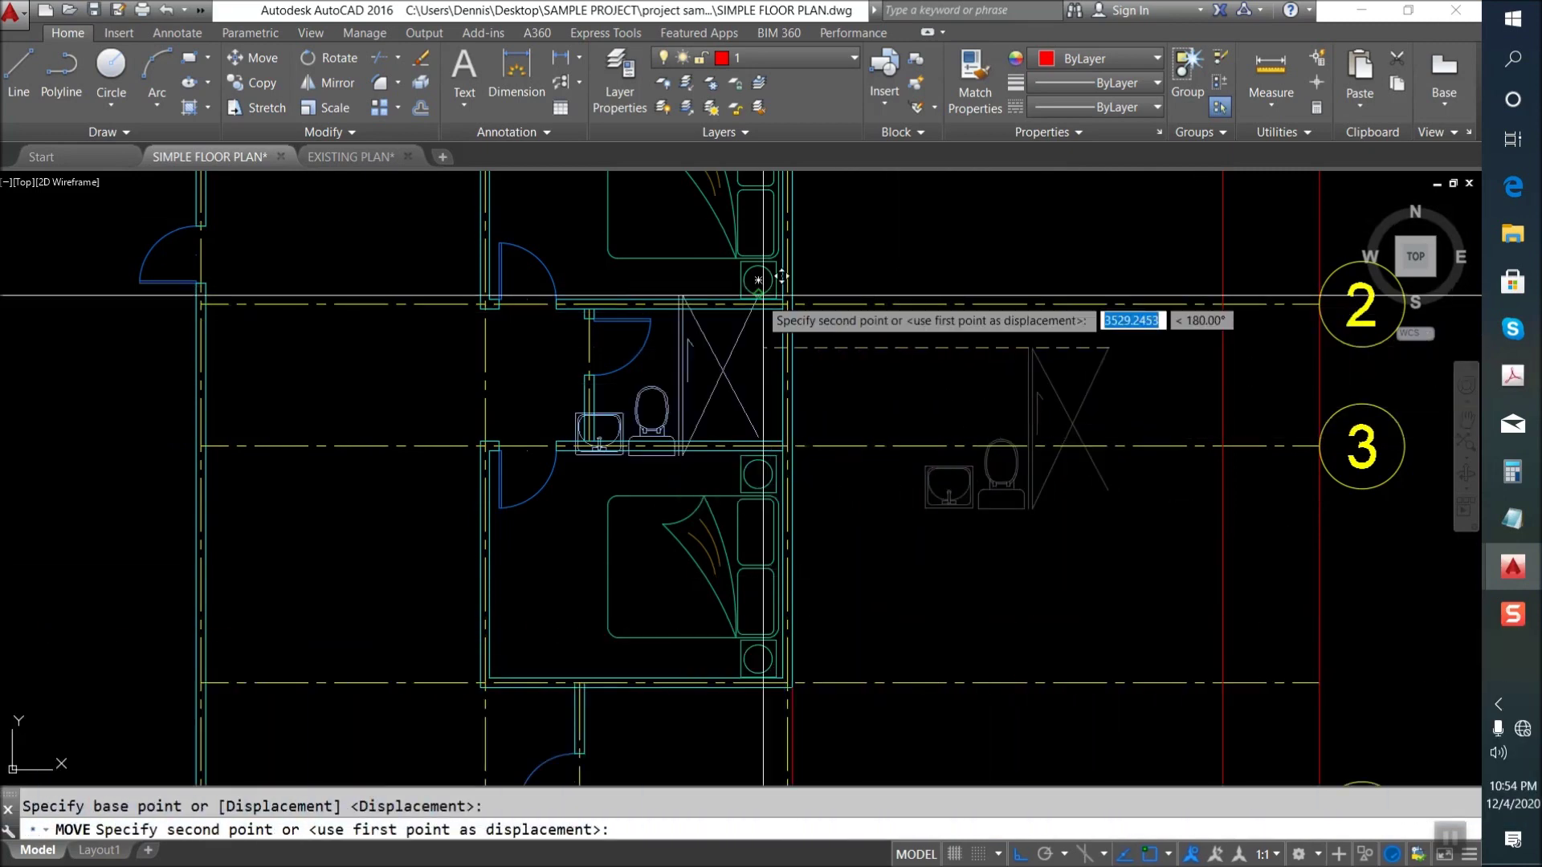
{"action": "scroll", "coordinate": [763, 295], "scroll_direction": "up", "scroll_amount": 3}
{"action": "left_click", "coordinate": [889, 231]}
{"action": "scroll", "coordinate": [888, 232], "scroll_direction": "down", "scroll_amount": 2}
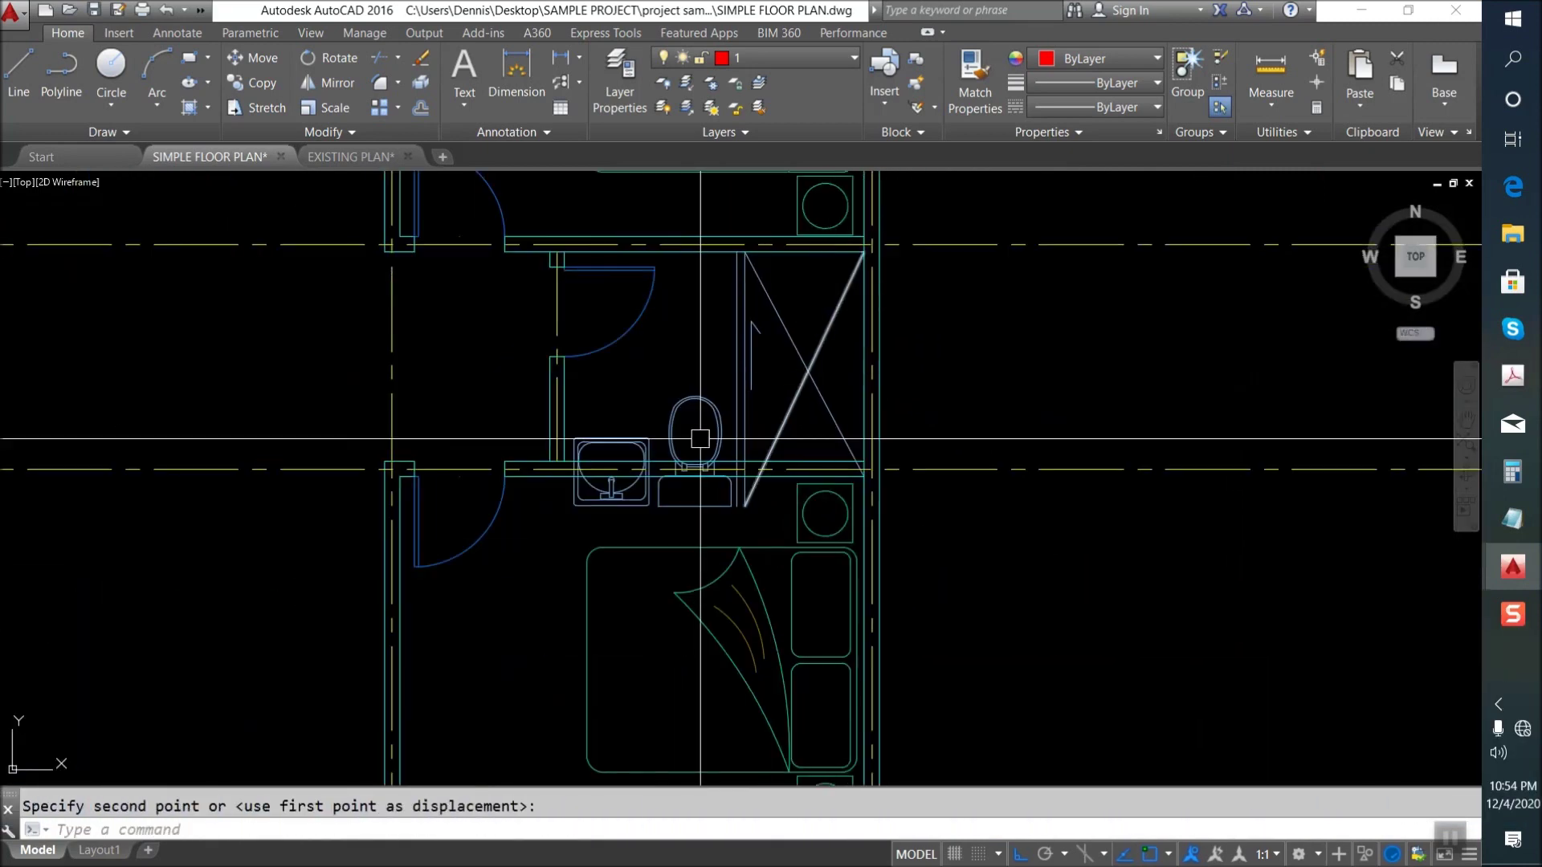
Adjust the sink's position beside the toilet.
{"action": "left_click", "coordinate": [656, 443]}
{"action": "scroll", "coordinate": [656, 443], "scroll_direction": "up", "scroll_amount": 2}
{"action": "key", "text": "Return"}
{"action": "key", "text": "Return"}
{"action": "left_click", "coordinate": [706, 574]}
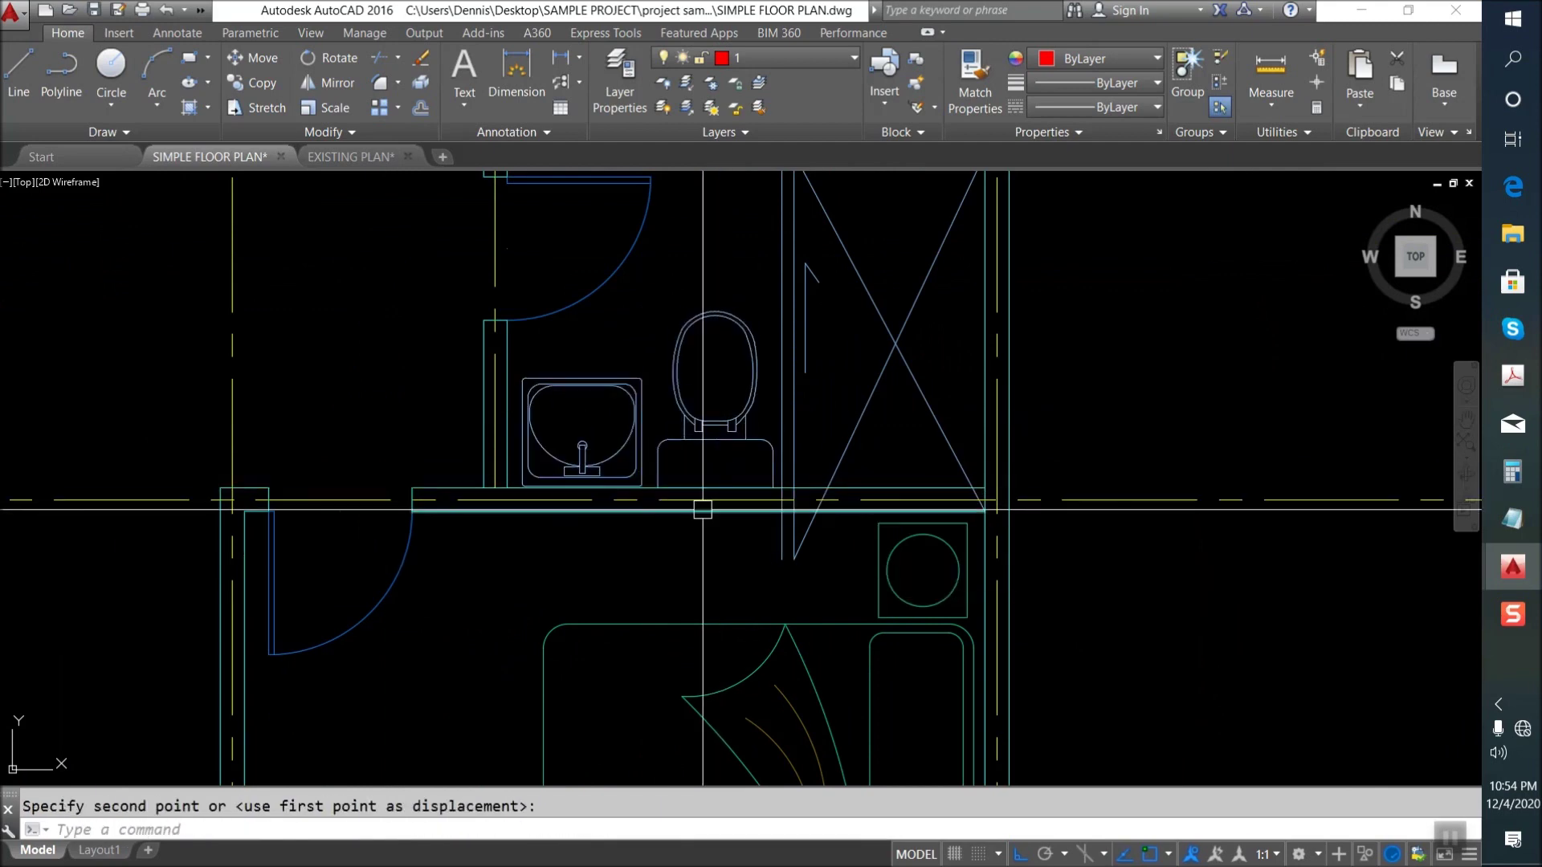
{"action": "scroll", "coordinate": [794, 551], "scroll_direction": "up", "scroll_amount": 2}
{"action": "key", "text": "Escape"}
Stretch the shower lines out to the bathroom wall.
{"action": "left_click_drag", "start_coordinate": [812, 506], "coordinate": [740, 534]}
{"action": "key", "text": "Return"}
{"action": "left_click", "coordinate": [783, 562]}
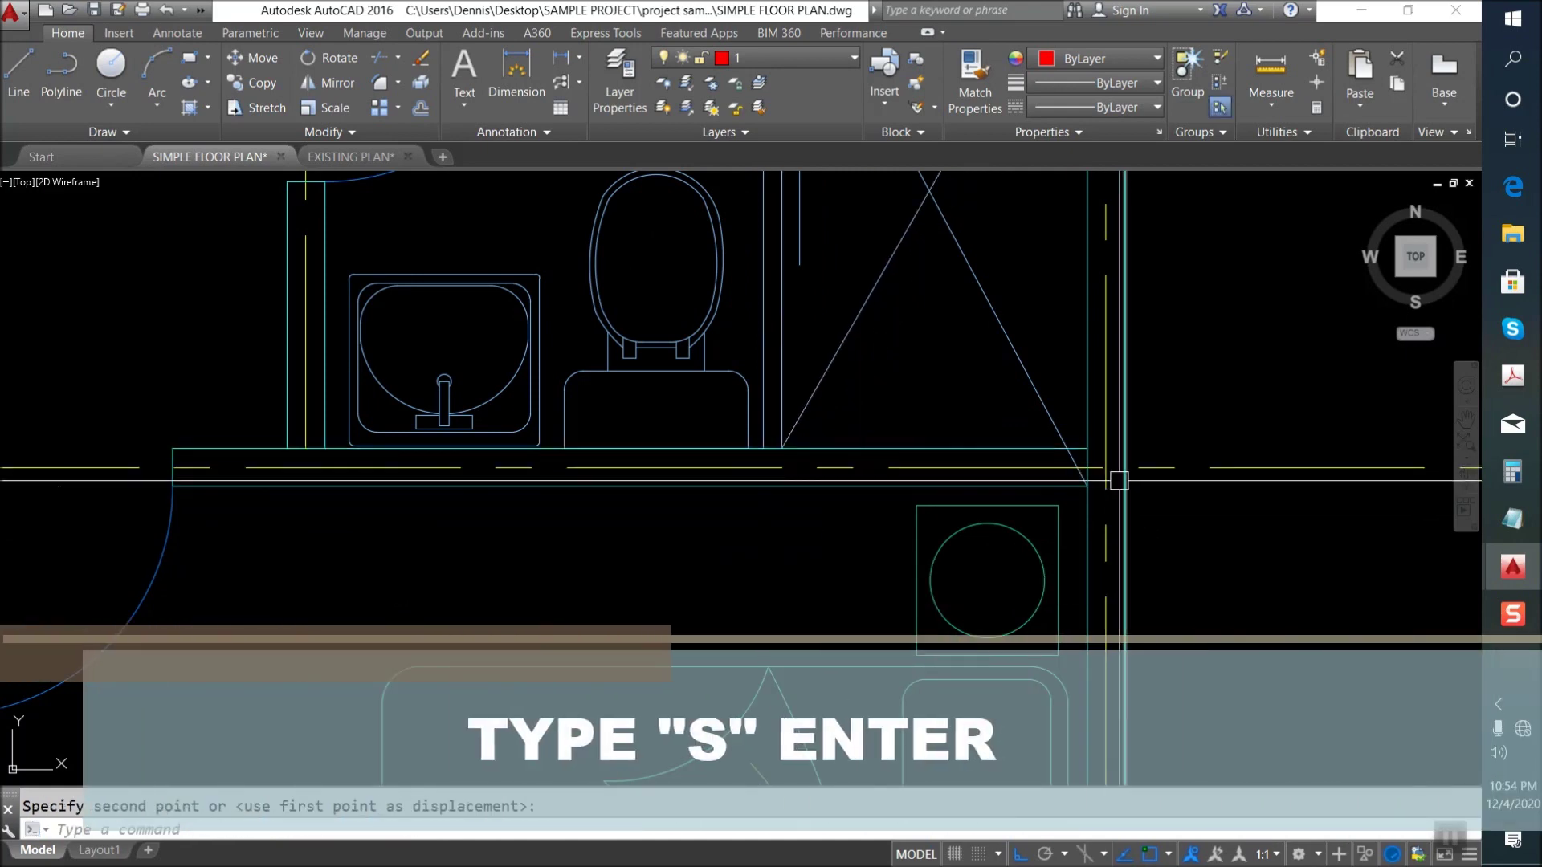
{"action": "scroll", "coordinate": [762, 448], "scroll_direction": "up", "scroll_amount": 2}
{"action": "left_click", "coordinate": [1067, 539]}
{"action": "left_click", "coordinate": [1067, 539]}
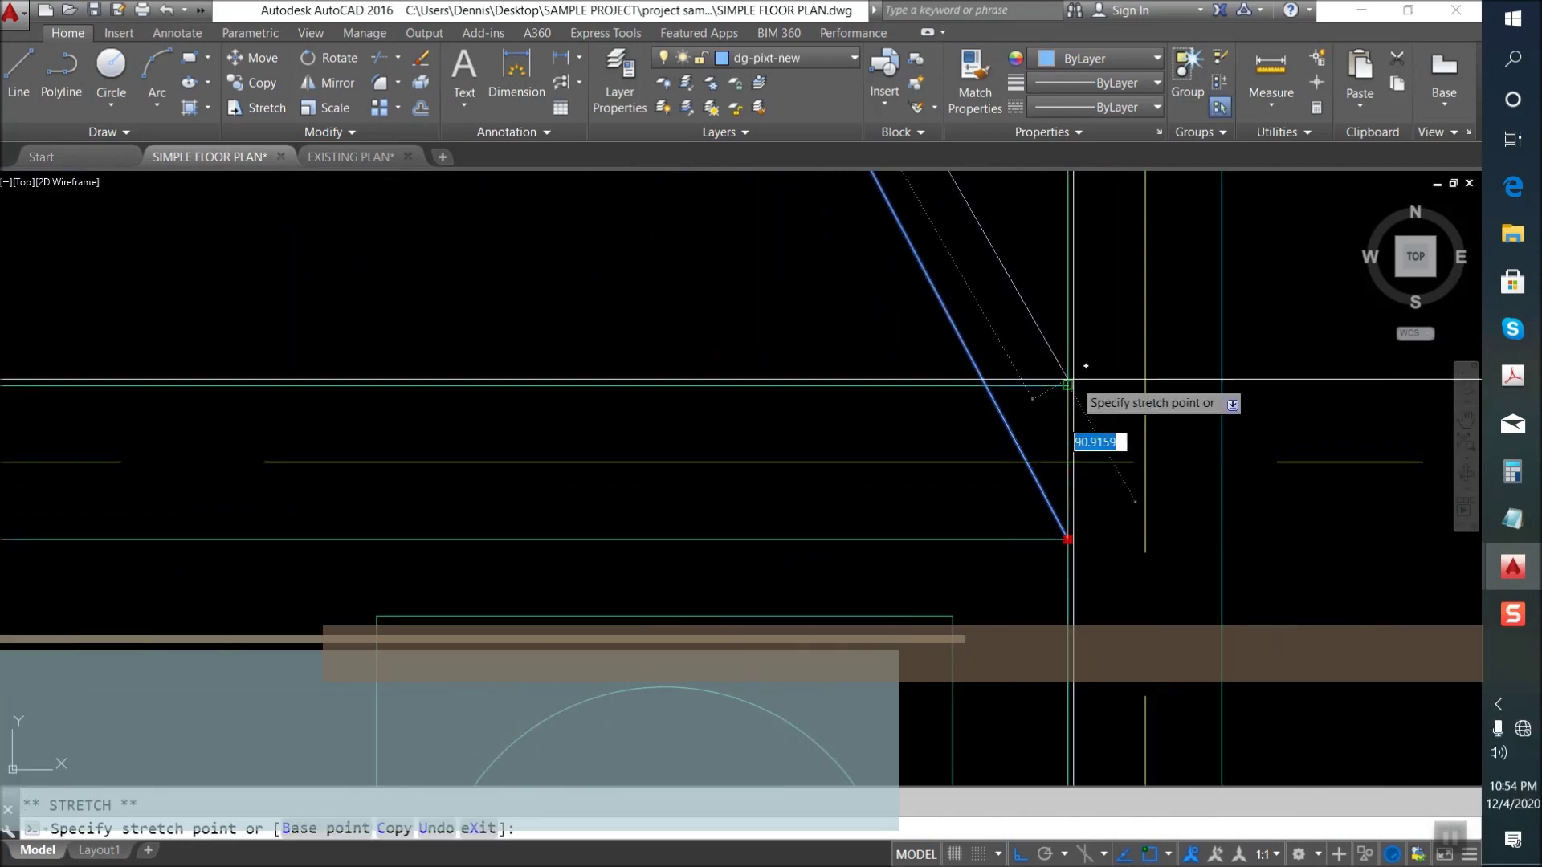
{"action": "scroll", "coordinate": [995, 509], "scroll_direction": "down", "scroll_amount": 3}
{"action": "scroll", "coordinate": [920, 566], "scroll_direction": "down", "scroll_amount": 3}
{"action": "scroll", "coordinate": [895, 506], "scroll_direction": "up", "scroll_amount": 2}
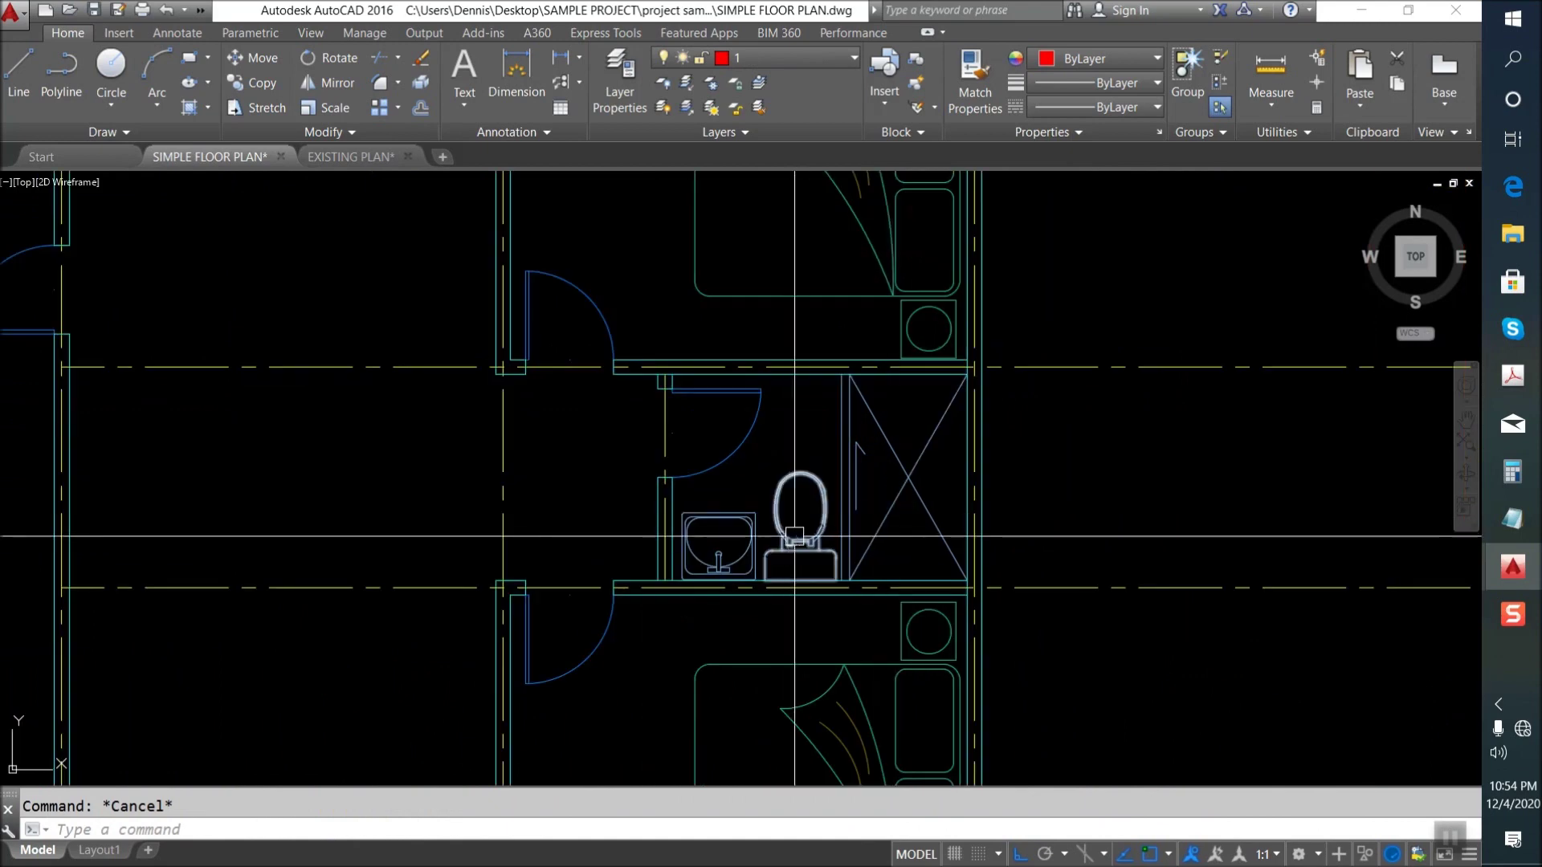
{"action": "scroll", "coordinate": [762, 498], "scroll_direction": "down", "scroll_amount": 4}
{"action": "scroll", "coordinate": [782, 482], "scroll_direction": "up", "scroll_amount": 2}
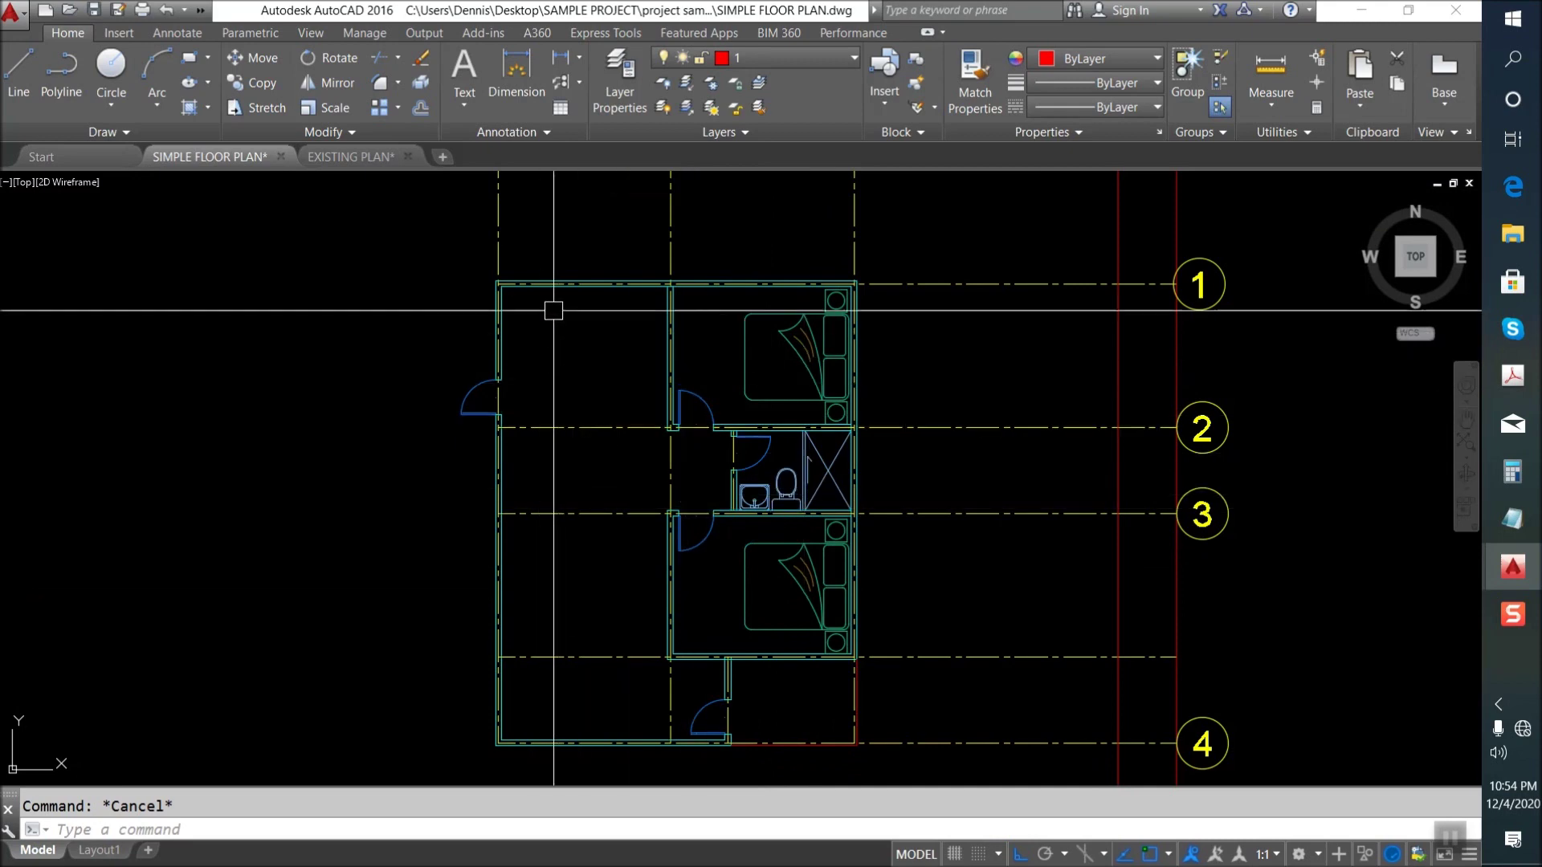
Offset the top and side wall lines by 600 to form kitchen counter guides.
{"action": "scroll", "coordinate": [552, 311], "scroll_direction": "up", "scroll_amount": 4}
{"action": "type", "text": "600"}
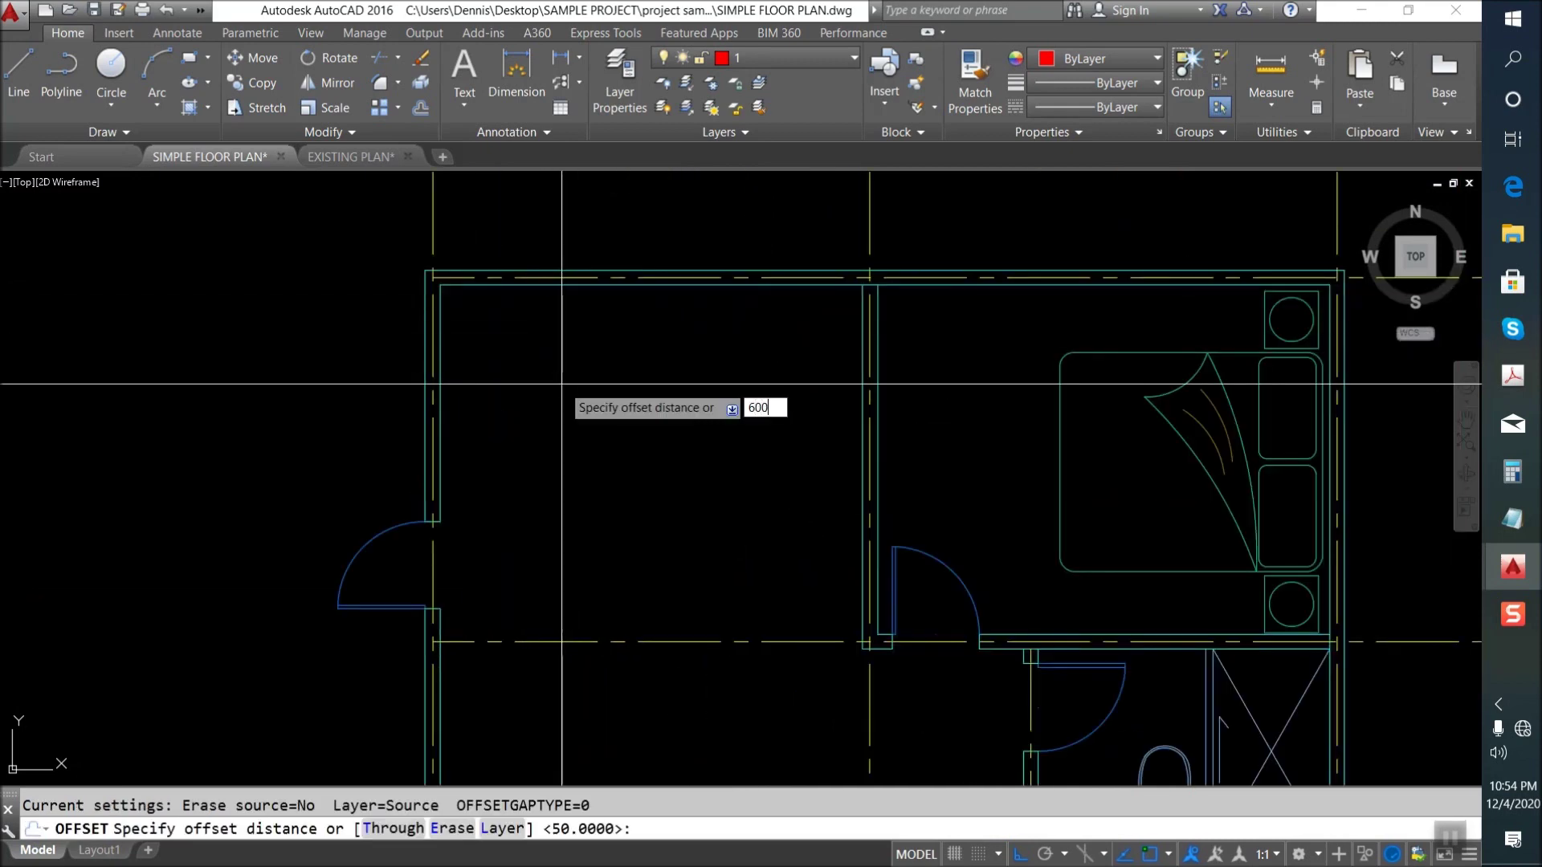
{"action": "left_click", "coordinate": [568, 291]}
{"action": "left_click", "coordinate": [522, 378]}
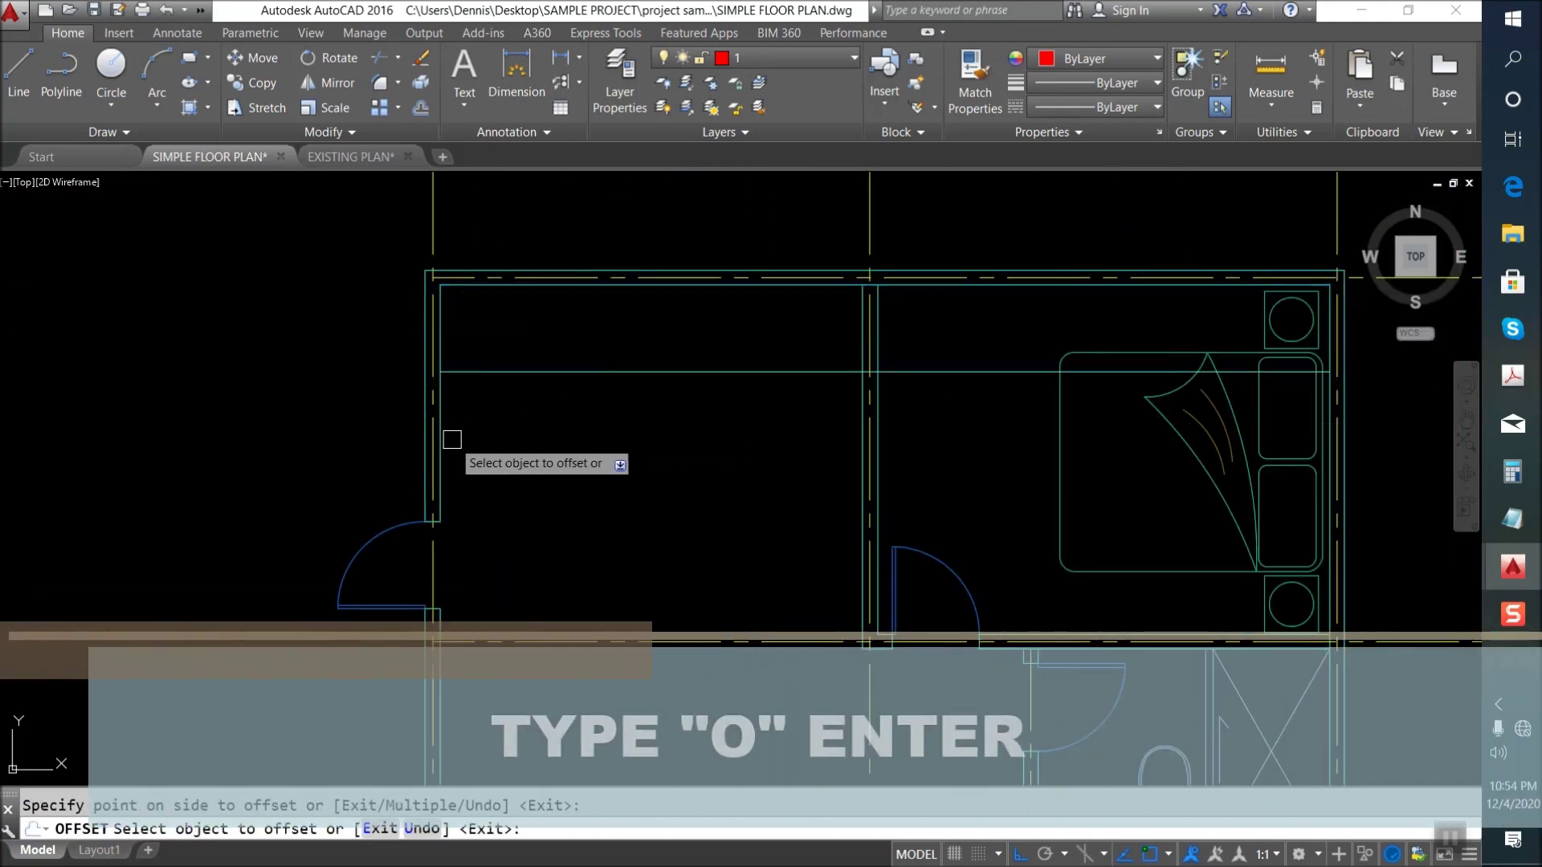
{"action": "left_click", "coordinate": [863, 437]}
{"action": "left_click", "coordinate": [750, 420]}
{"action": "key", "text": "Escape"}
Draw a line from the wall corner to the offset counter line.
{"action": "type", "text": "l"}
{"action": "key", "text": "Return"}
{"action": "left_click", "coordinate": [864, 643]}
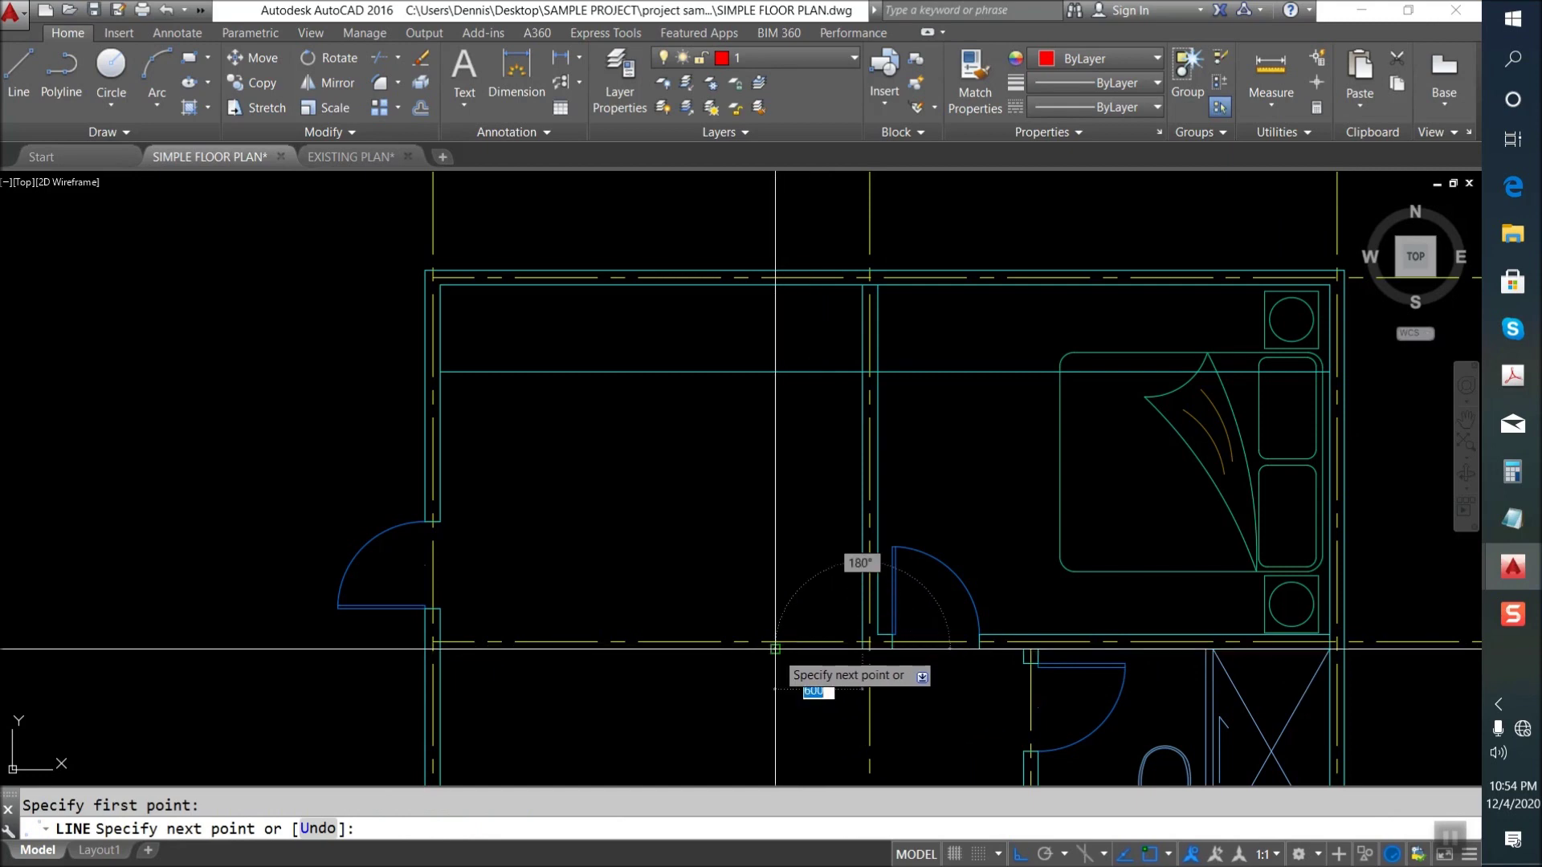
{"action": "left_click", "coordinate": [775, 648]}
{"action": "key", "text": "Return"}
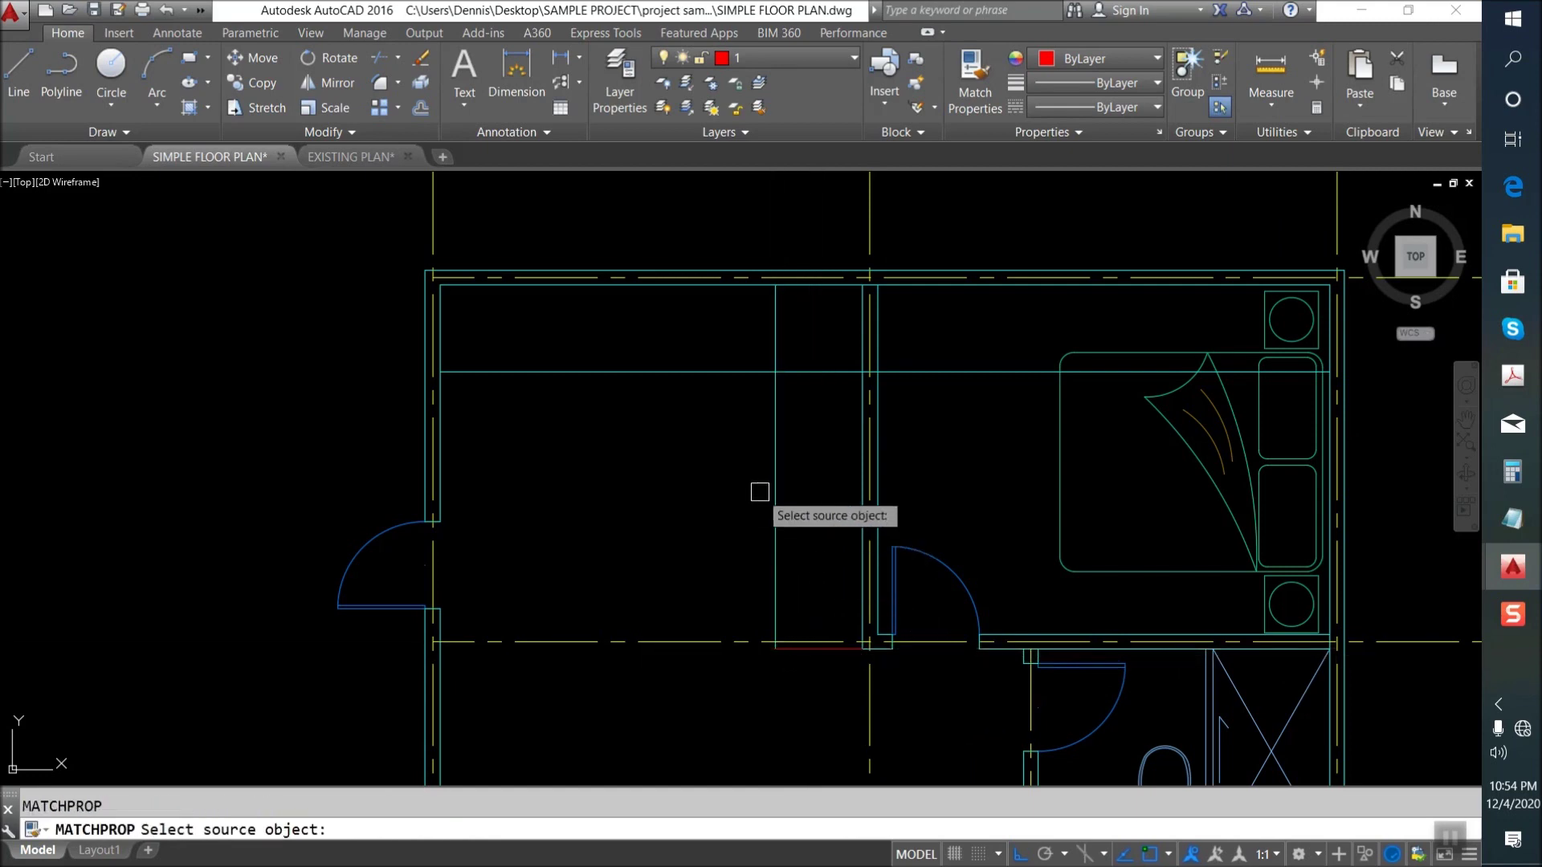
{"action": "scroll", "coordinate": [761, 513], "scroll_direction": "down", "scroll_amount": 3}
{"action": "scroll", "coordinate": [761, 512], "scroll_direction": "up", "scroll_amount": 2}
Put the two counter lines on the dg-cab layer.
{"action": "key", "text": "Escape"}
{"action": "left_click", "coordinate": [769, 513]}
{"action": "left_click", "coordinate": [652, 348]}
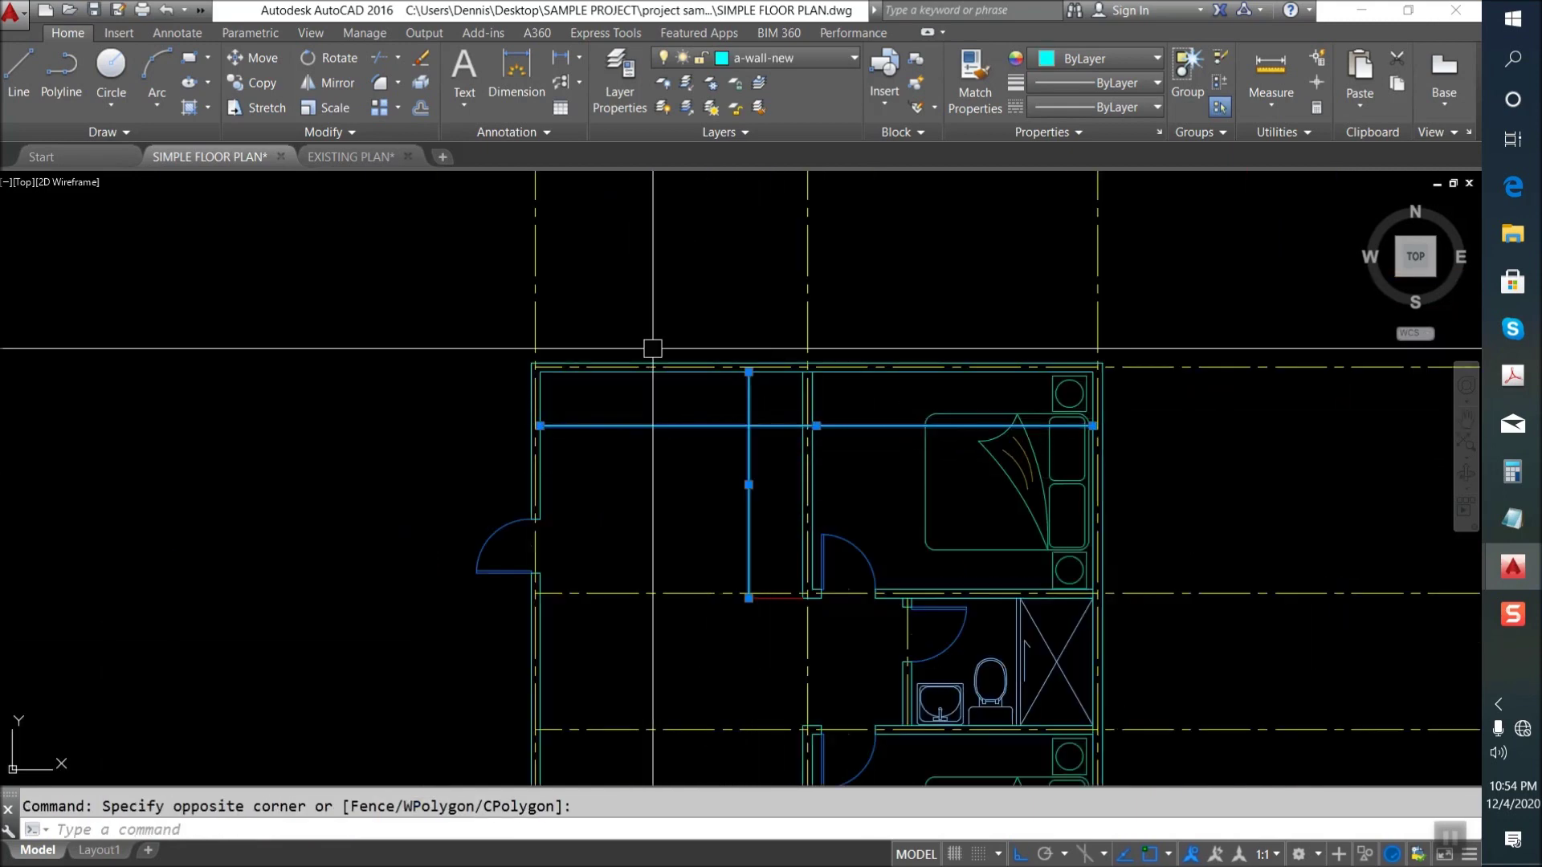
{"action": "left_click", "coordinate": [794, 51]}
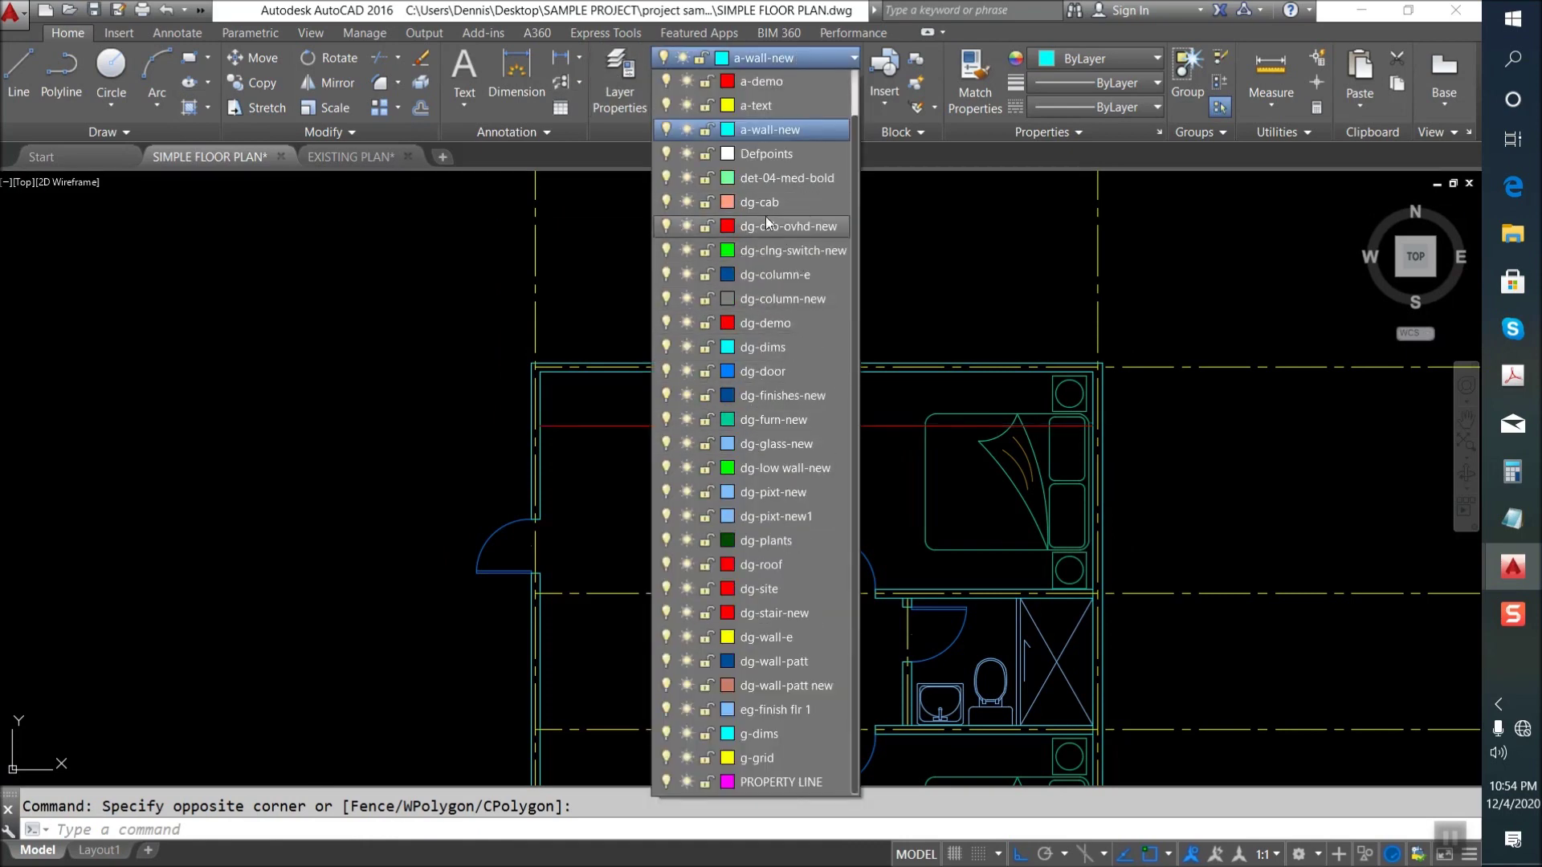
{"action": "left_click", "coordinate": [767, 207]}
{"action": "key", "text": "Escape"}
{"action": "scroll", "coordinate": [730, 477], "scroll_direction": "up", "scroll_amount": 2}
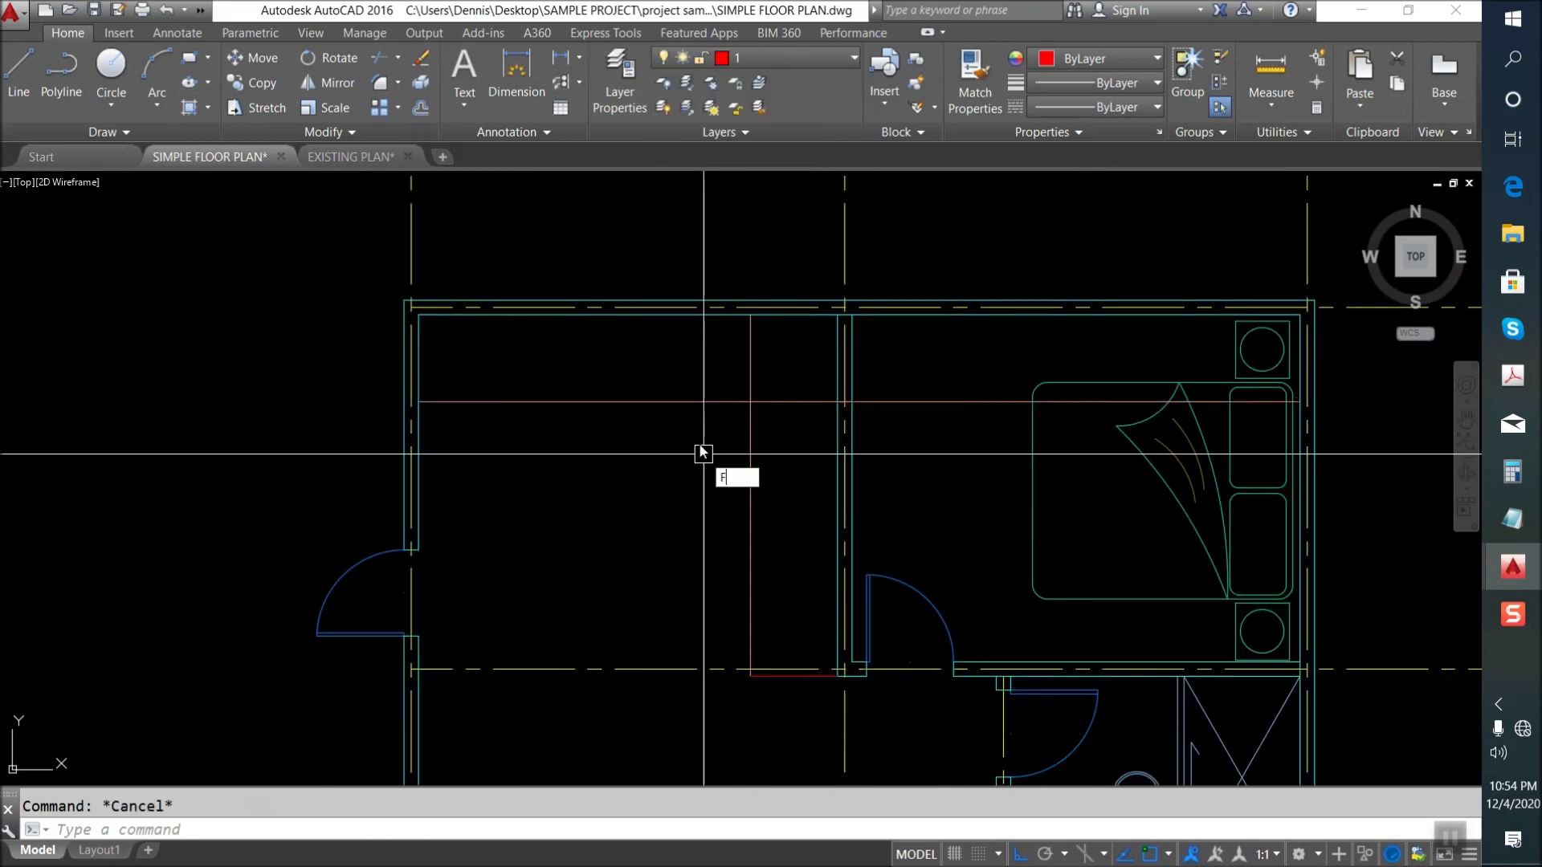
Fillet the two counter lines to close the corner.
{"action": "key", "text": "Return"}
{"action": "left_click", "coordinate": [705, 401]}
{"action": "left_click", "coordinate": [750, 447]}
{"action": "scroll", "coordinate": [746, 677], "scroll_direction": "up", "scroll_amount": 3}
{"action": "key", "text": "Escape"}
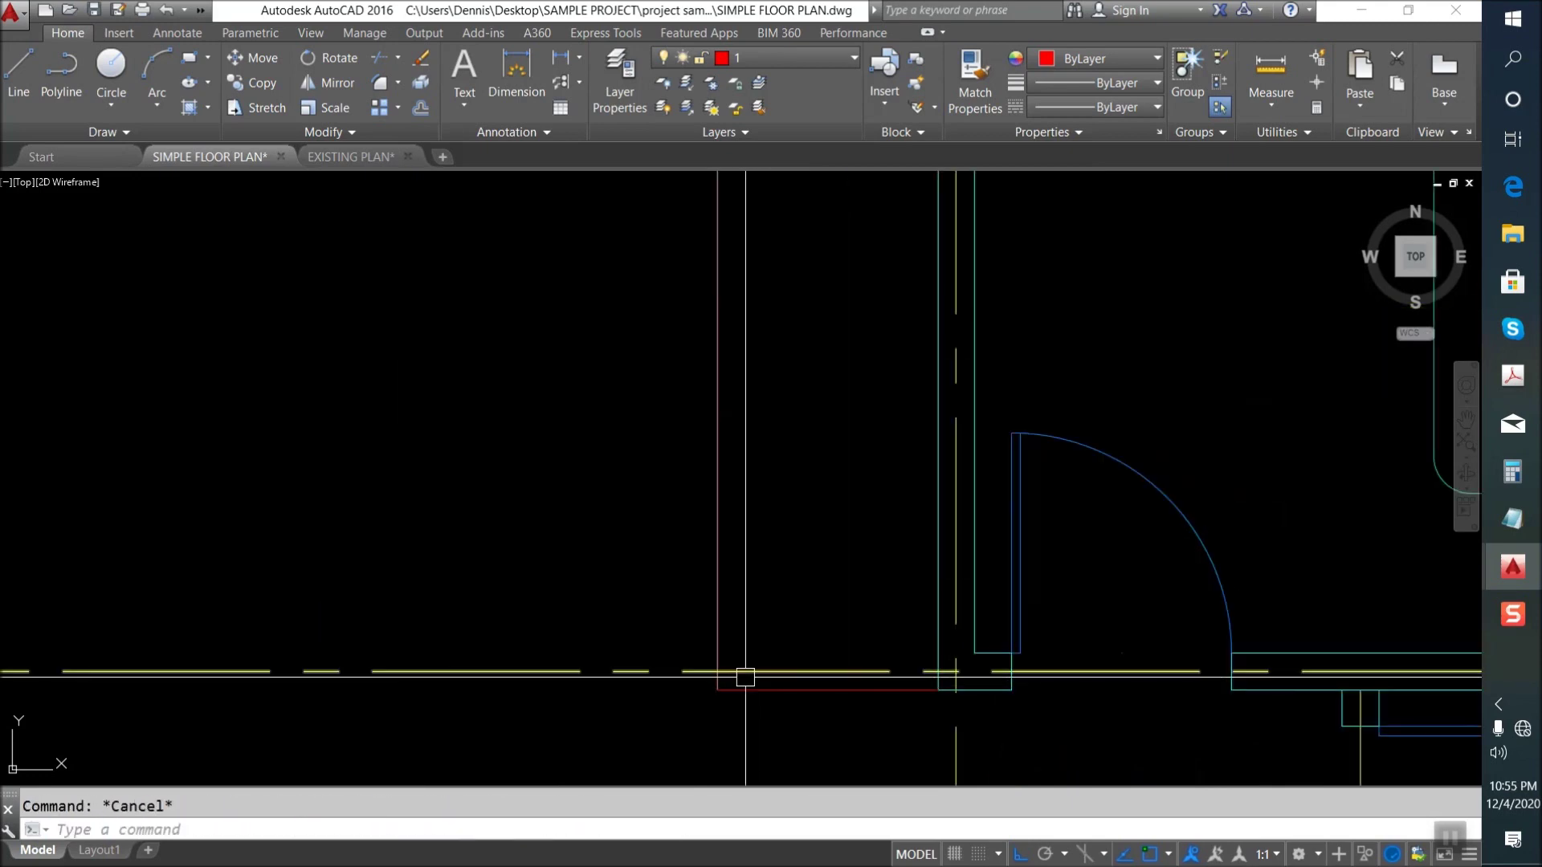
{"action": "type", "text": "MA"}
Start matching properties and zoom out toward the furniture blocks below the plan.
{"action": "key", "text": "Return"}
{"action": "scroll", "coordinate": [713, 583], "scroll_direction": "down", "scroll_amount": 1}
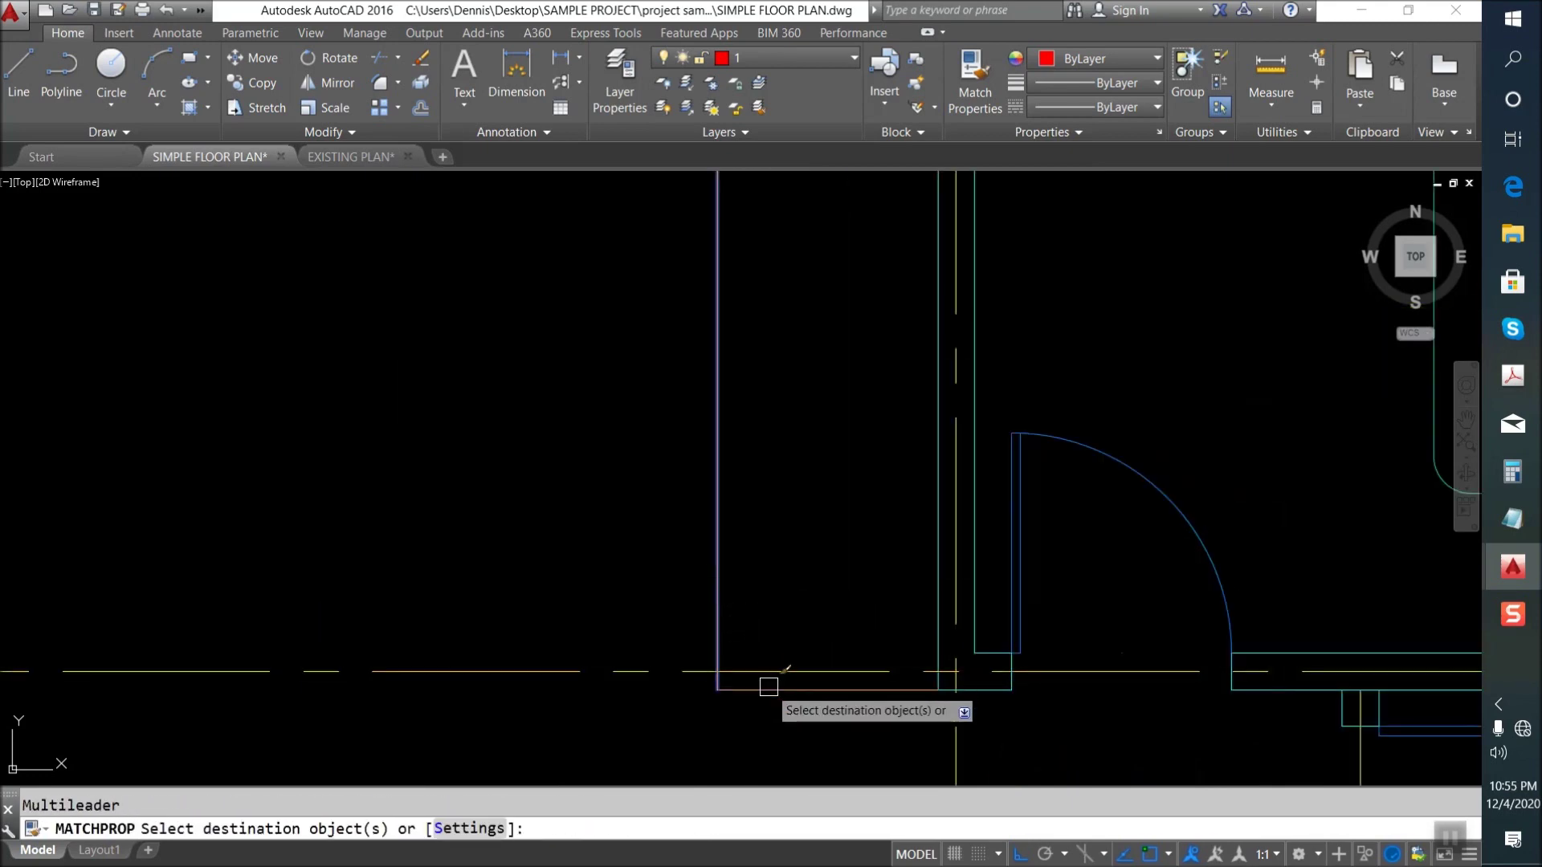
{"action": "scroll", "coordinate": [805, 493], "scroll_direction": "down", "scroll_amount": 4}
{"action": "scroll", "coordinate": [797, 501], "scroll_direction": "down", "scroll_amount": 6}
{"action": "scroll", "coordinate": [394, 697], "scroll_direction": "up", "scroll_amount": 4}
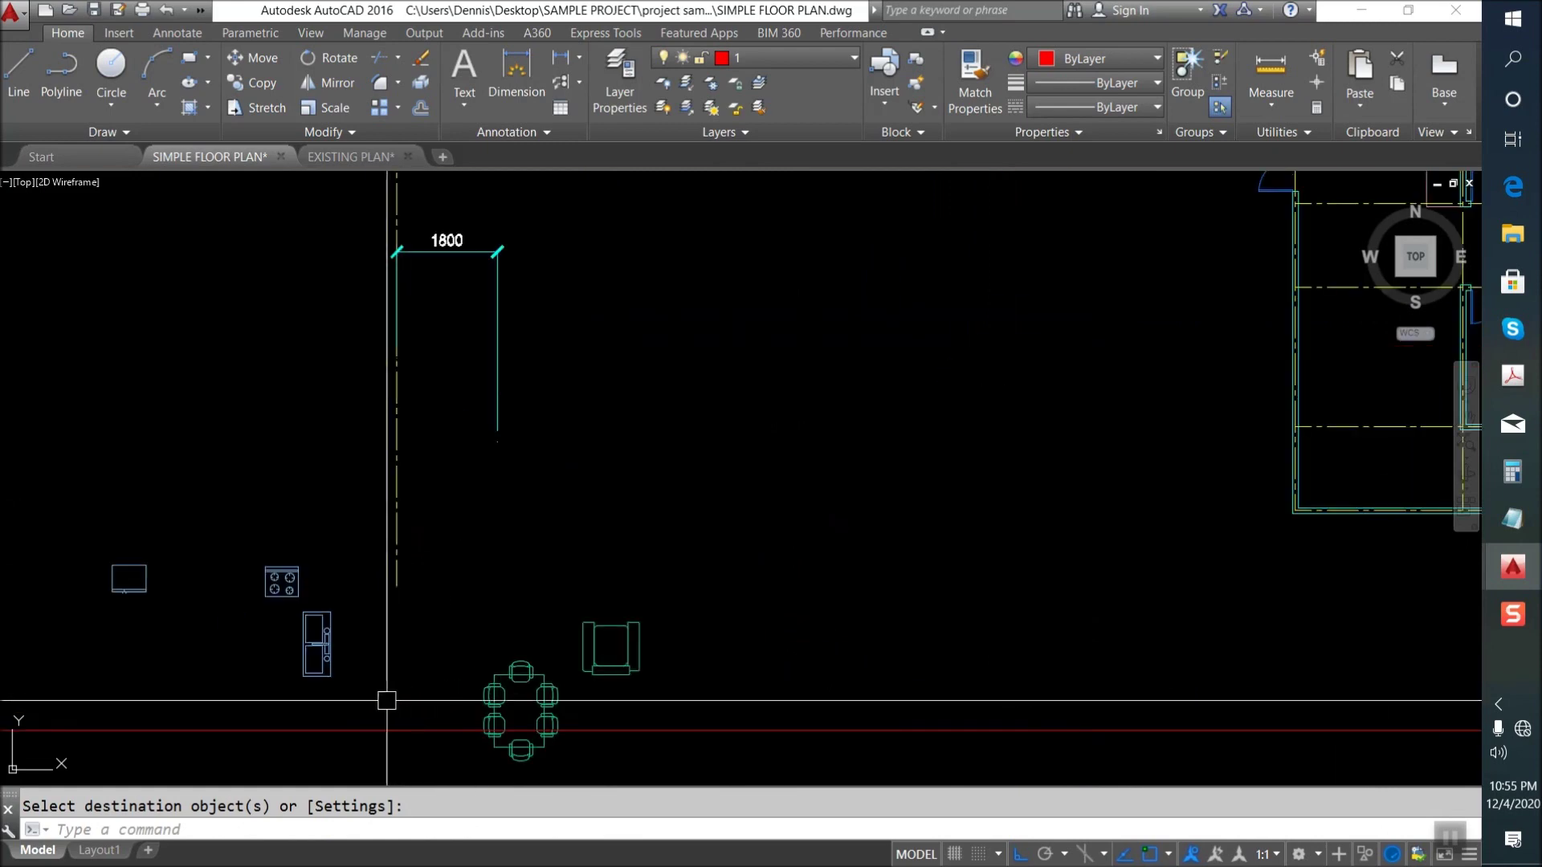
Move the double sink block into the kitchen with Ortho off.
{"action": "left_click", "coordinate": [318, 663]}
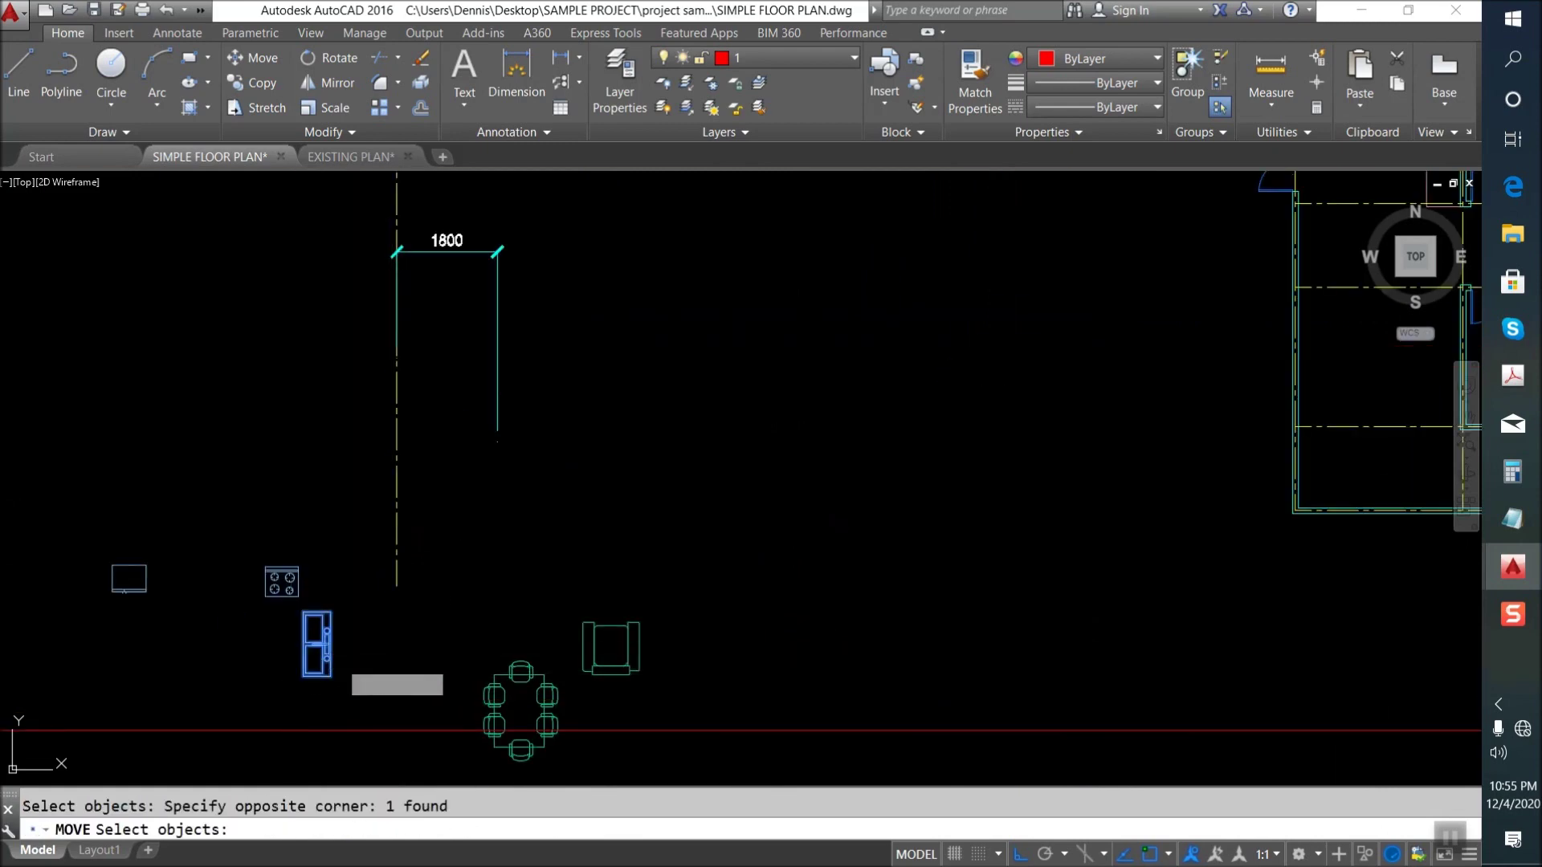
{"action": "key", "text": "Return"}
{"action": "left_click", "coordinate": [306, 630]}
{"action": "scroll", "coordinate": [306, 629], "scroll_direction": "down", "scroll_amount": 3}
{"action": "key", "text": "F8"}
{"action": "scroll", "coordinate": [717, 461], "scroll_direction": "up", "scroll_amount": 3}
{"action": "left_click", "coordinate": [652, 498]}
{"action": "scroll", "coordinate": [682, 485], "scroll_direction": "up", "scroll_amount": 2}
{"action": "key", "text": "Escape"}
Rotate the sink 90 degrees about a pivot point using ROTATE.
{"action": "type", "text": "ro"}
{"action": "key", "text": "Return"}
{"action": "left_click", "coordinate": [595, 537]}
{"action": "key", "text": "Return"}
{"action": "key", "text": "F8"}
{"action": "left_click", "coordinate": [593, 501]}
{"action": "key", "text": "Escape"}
Begin moving the rotated sink by picking it and a base point.
{"action": "type", "text": "m"}
{"action": "key", "text": "Return"}
{"action": "left_click", "coordinate": [576, 500]}
{"action": "key", "text": "Return"}
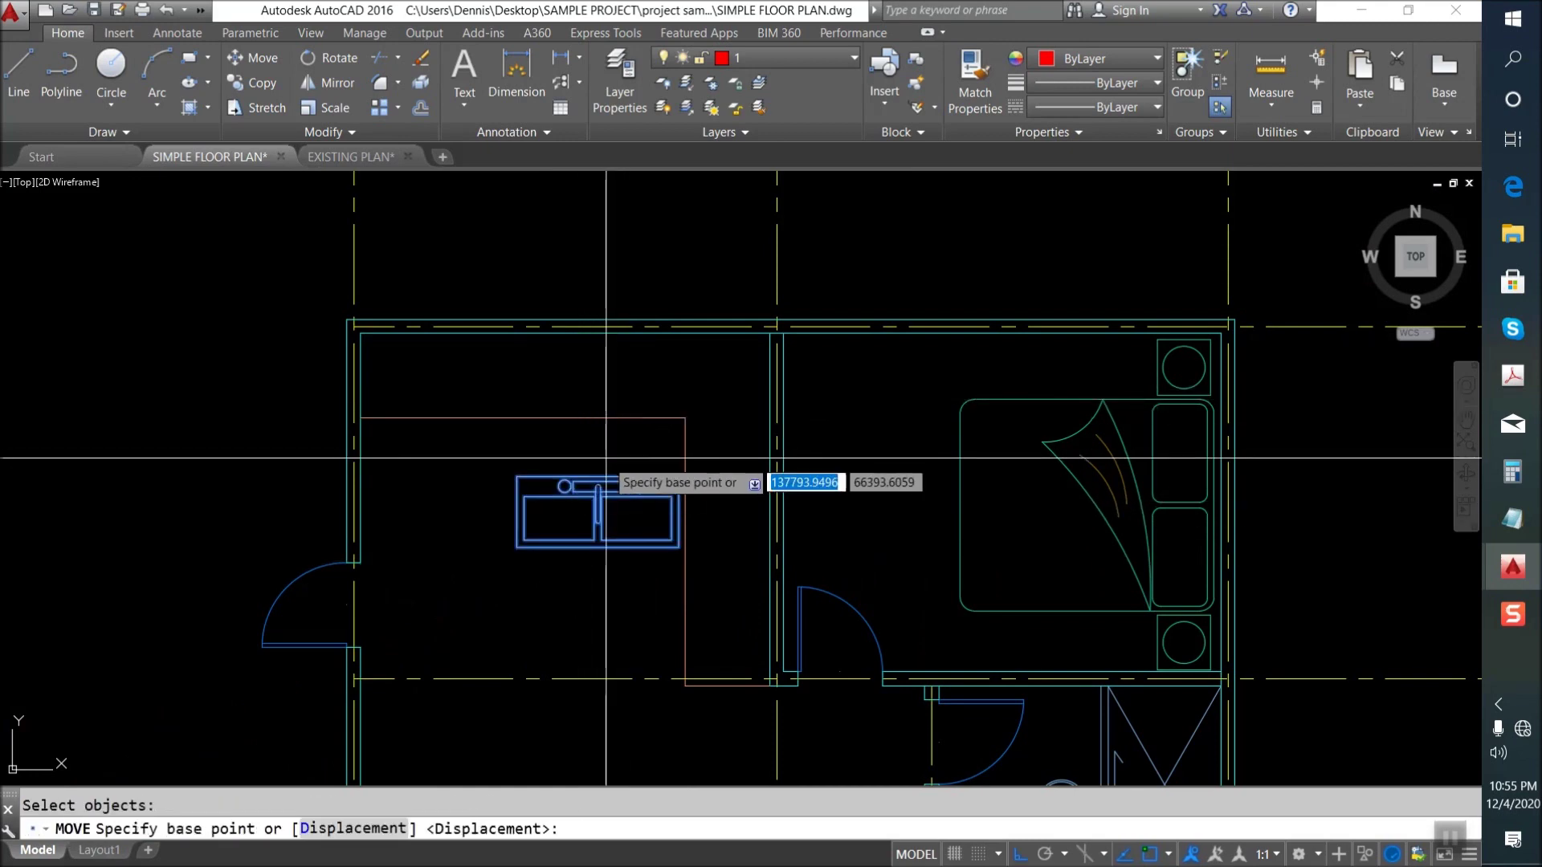
{"action": "left_click", "coordinate": [598, 514]}
{"action": "scroll", "coordinate": [588, 374], "scroll_direction": "up", "scroll_amount": 2}
Move the sink up against the kitchen's top wall.
{"action": "key", "text": "Return"}
{"action": "left_click", "coordinate": [590, 410]}
{"action": "key", "text": "Return"}
{"action": "left_click", "coordinate": [517, 516]}
{"action": "left_click", "coordinate": [550, 426]}
{"action": "key", "text": "Return"}
{"action": "left_click", "coordinate": [575, 475]}
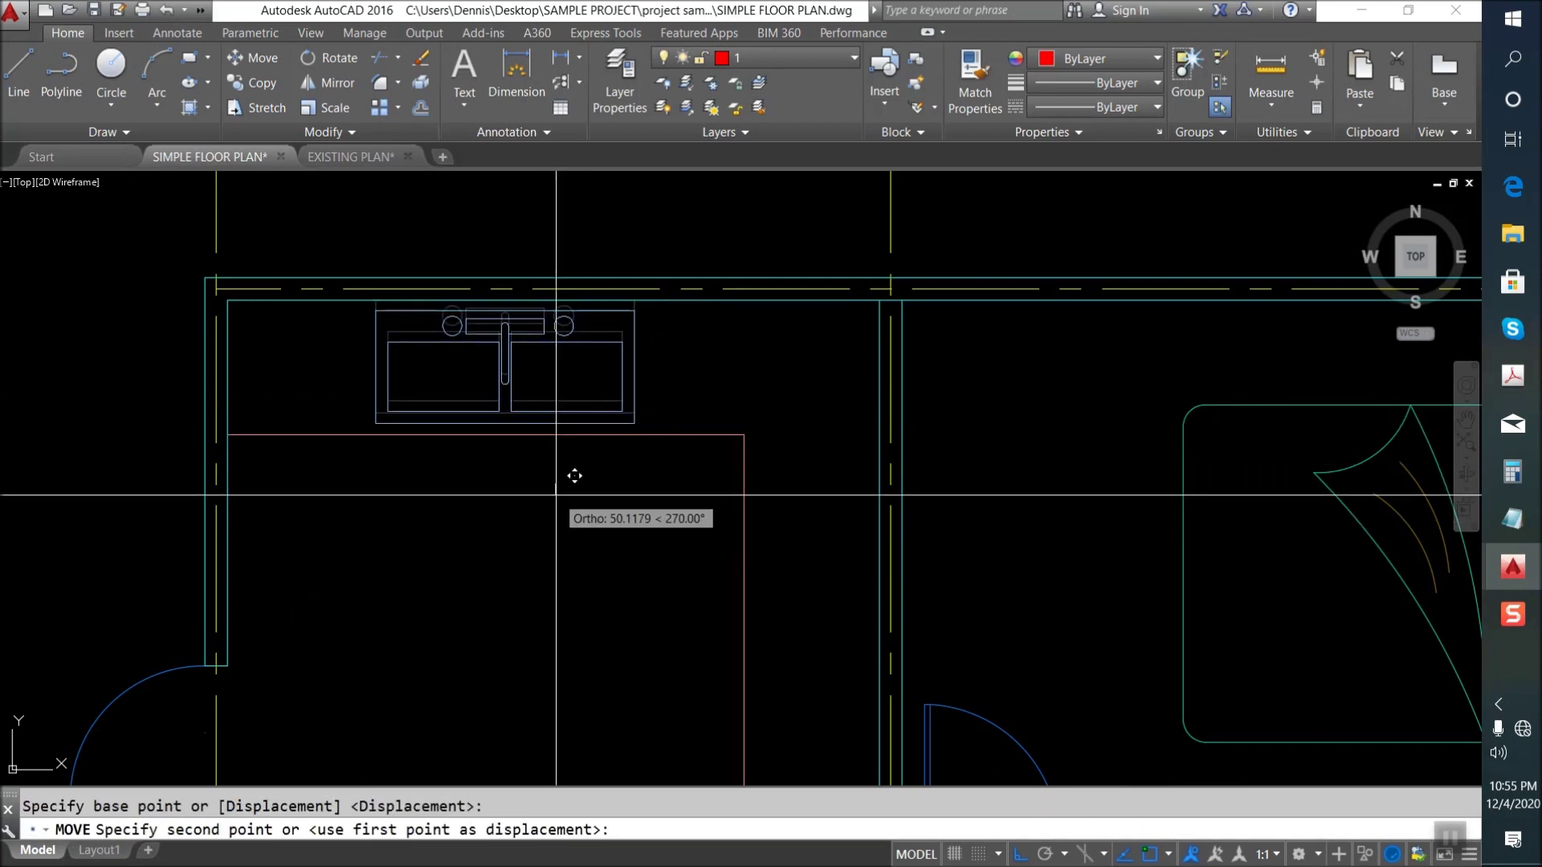
{"action": "scroll", "coordinate": [574, 482], "scroll_direction": "down", "scroll_amount": 3}
{"action": "scroll", "coordinate": [546, 402], "scroll_direction": "down", "scroll_amount": 3}
{"action": "scroll", "coordinate": [531, 338], "scroll_direction": "down", "scroll_amount": 2}
{"action": "scroll", "coordinate": [479, 500], "scroll_direction": "up", "scroll_amount": 4}
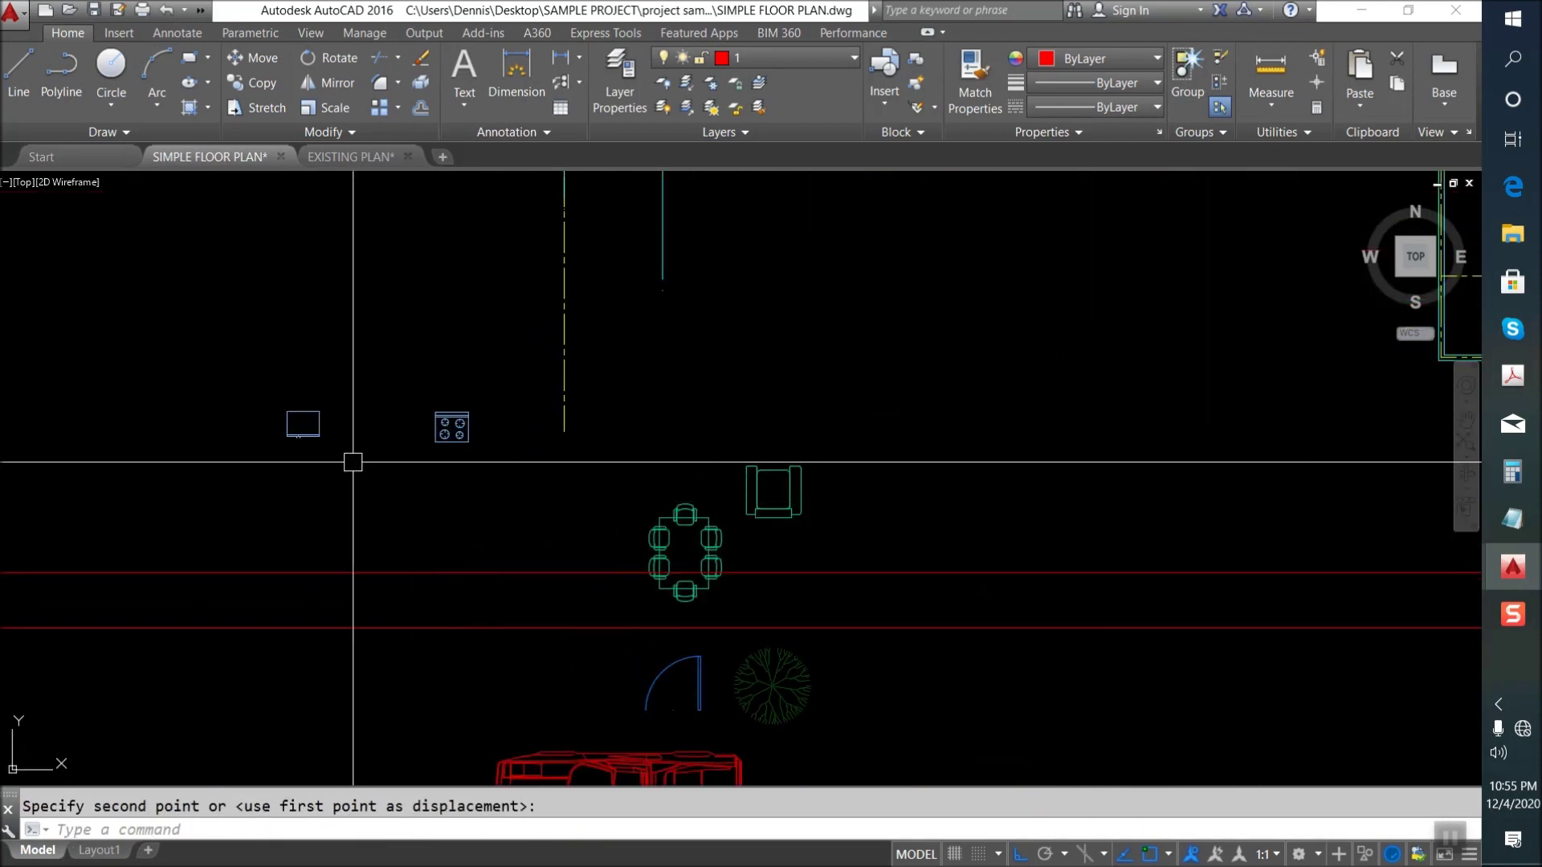
{"action": "key", "text": "Escape"}
Move the cooktop block into the kitchen.
{"action": "type", "text": "m"}
{"action": "key", "text": "Return"}
{"action": "left_click", "coordinate": [428, 404]}
{"action": "left_click", "coordinate": [475, 454]}
{"action": "key", "text": "Return"}
{"action": "scroll", "coordinate": [502, 566], "scroll_direction": "down", "scroll_amount": 3}
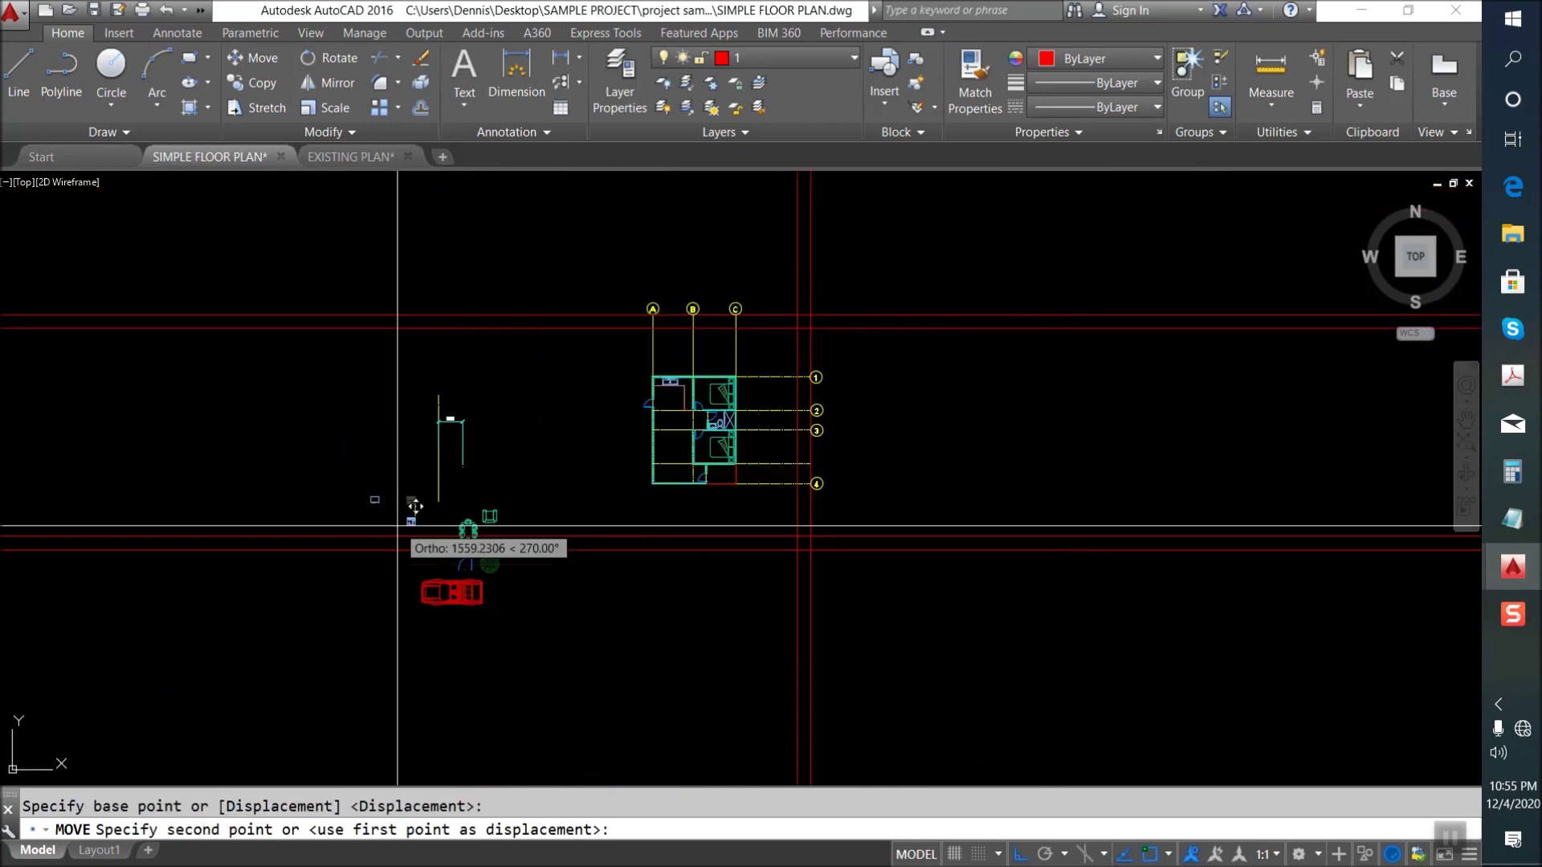
{"action": "scroll", "coordinate": [683, 410], "scroll_direction": "up", "scroll_amount": 3}
{"action": "scroll", "coordinate": [650, 405], "scroll_direction": "up", "scroll_amount": 3}
{"action": "scroll", "coordinate": [522, 456], "scroll_direction": "up", "scroll_amount": 2}
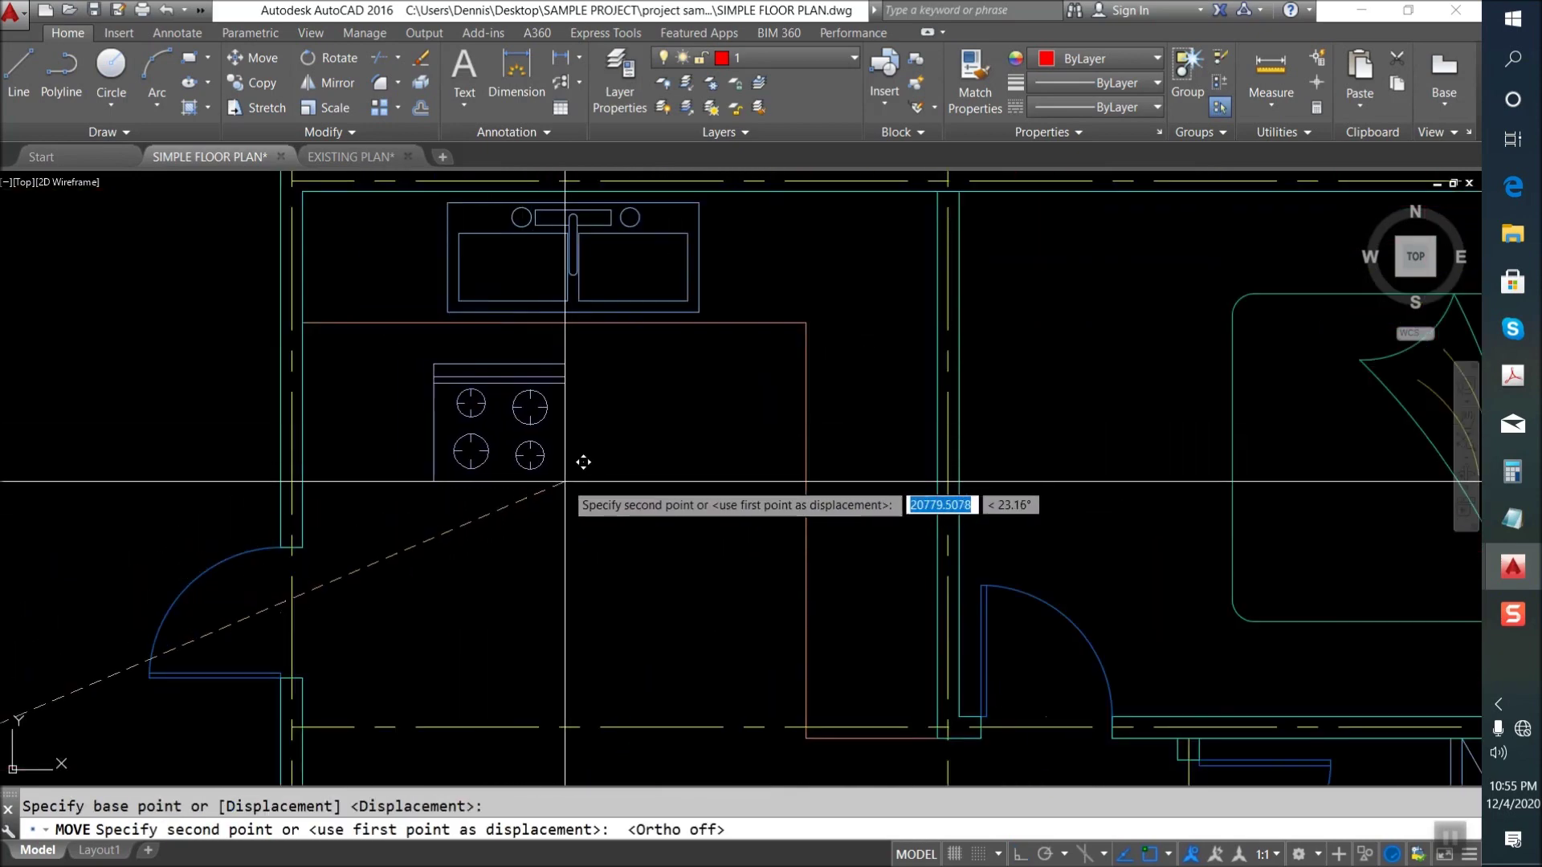
{"action": "left_click", "coordinate": [507, 479]}
Reposition the cooktop into the kitchen's top-left corner.
{"action": "type", "text": "m"}
{"action": "key", "text": "Return"}
{"action": "left_click", "coordinate": [527, 511]}
{"action": "left_click", "coordinate": [486, 461]}
{"action": "key", "text": "Return"}
{"action": "left_click", "coordinate": [473, 302]}
Slide the sink horizontally with Ortho on so it sits beside the cooktop.
{"action": "key", "text": "Return"}
{"action": "left_click", "coordinate": [707, 321]}
{"action": "left_click", "coordinate": [438, 194]}
{"action": "key", "text": "Return"}
{"action": "left_click", "coordinate": [583, 425]}
{"action": "key", "text": "F8"}
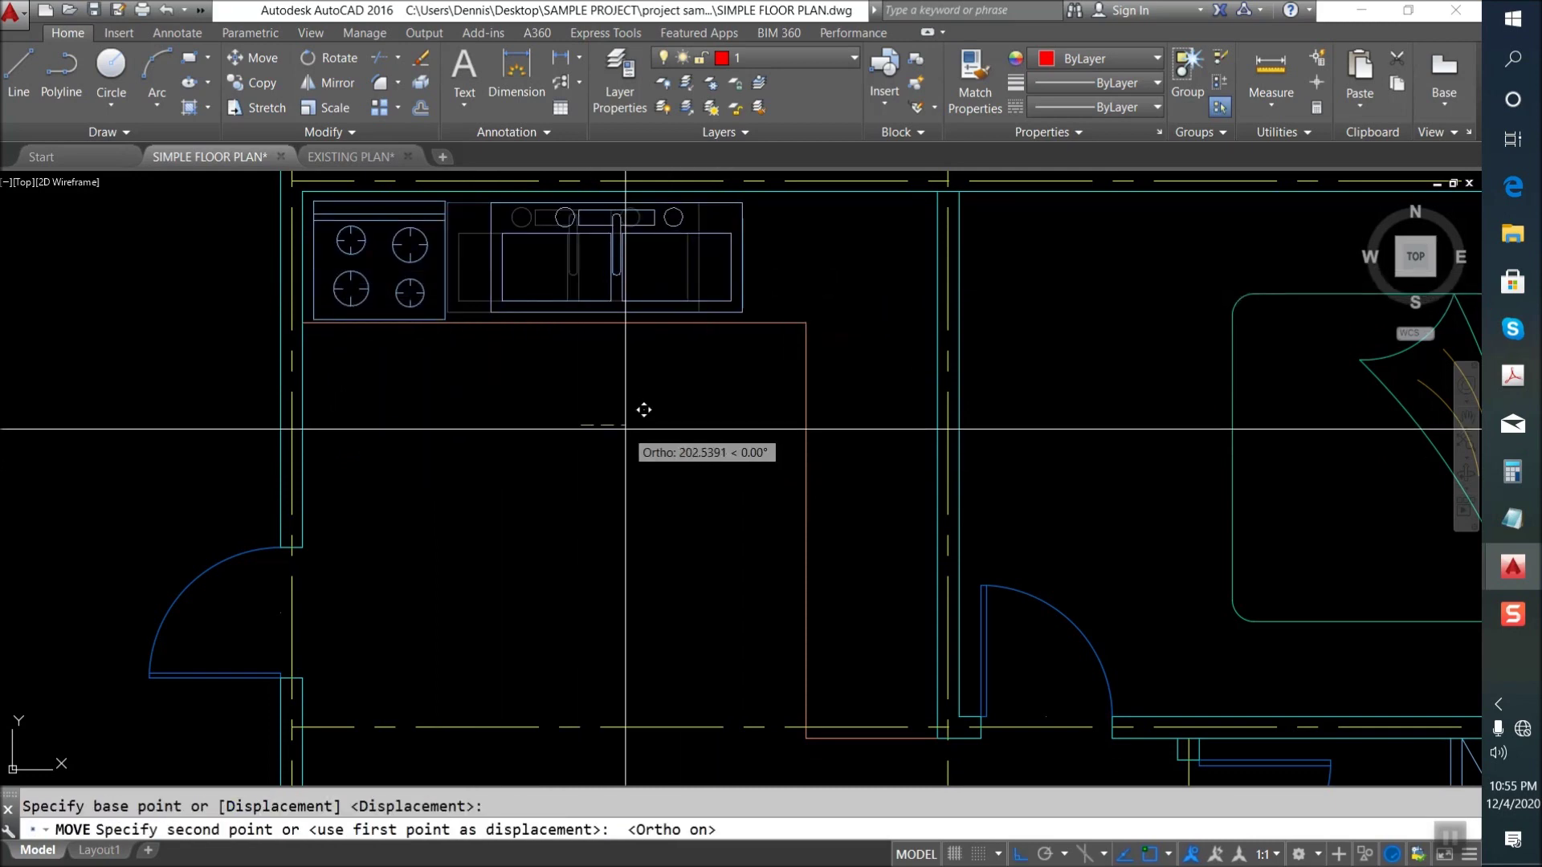
{"action": "left_click", "coordinate": [643, 413]}
{"action": "scroll", "coordinate": [689, 311], "scroll_direction": "down", "scroll_amount": 5}
{"action": "scroll", "coordinate": [660, 311], "scroll_direction": "up", "scroll_amount": 4}
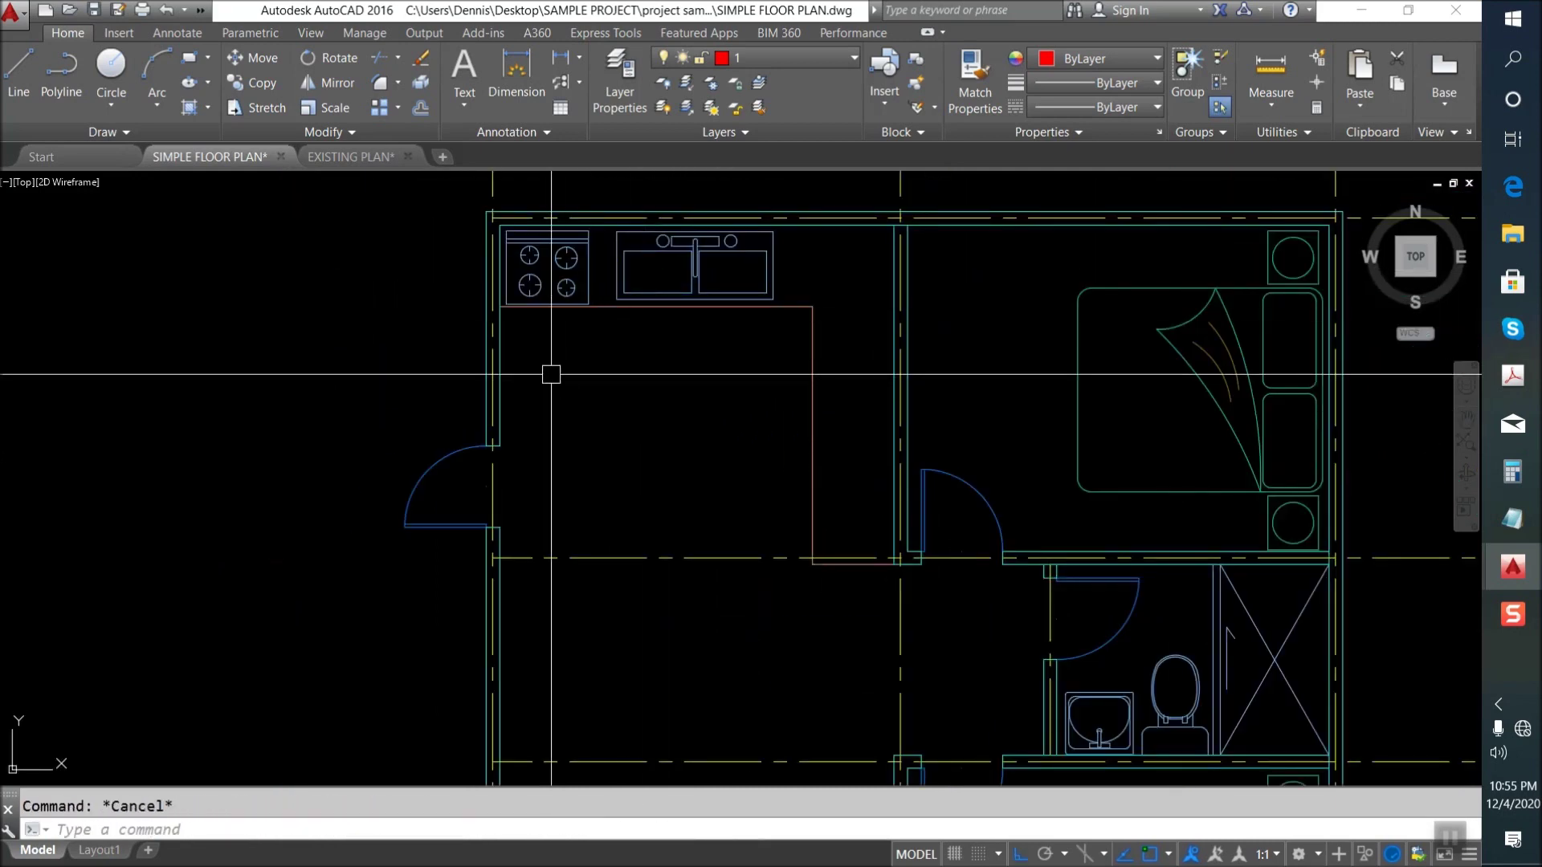
Start an offset with a 600 distance.
{"action": "type", "text": "o"}
{"action": "key", "text": "Return"}
{"action": "type", "text": "6"}
{"action": "key", "text": "Return"}
{"action": "scroll", "coordinate": [512, 334], "scroll_direction": "up", "scroll_amount": 2}
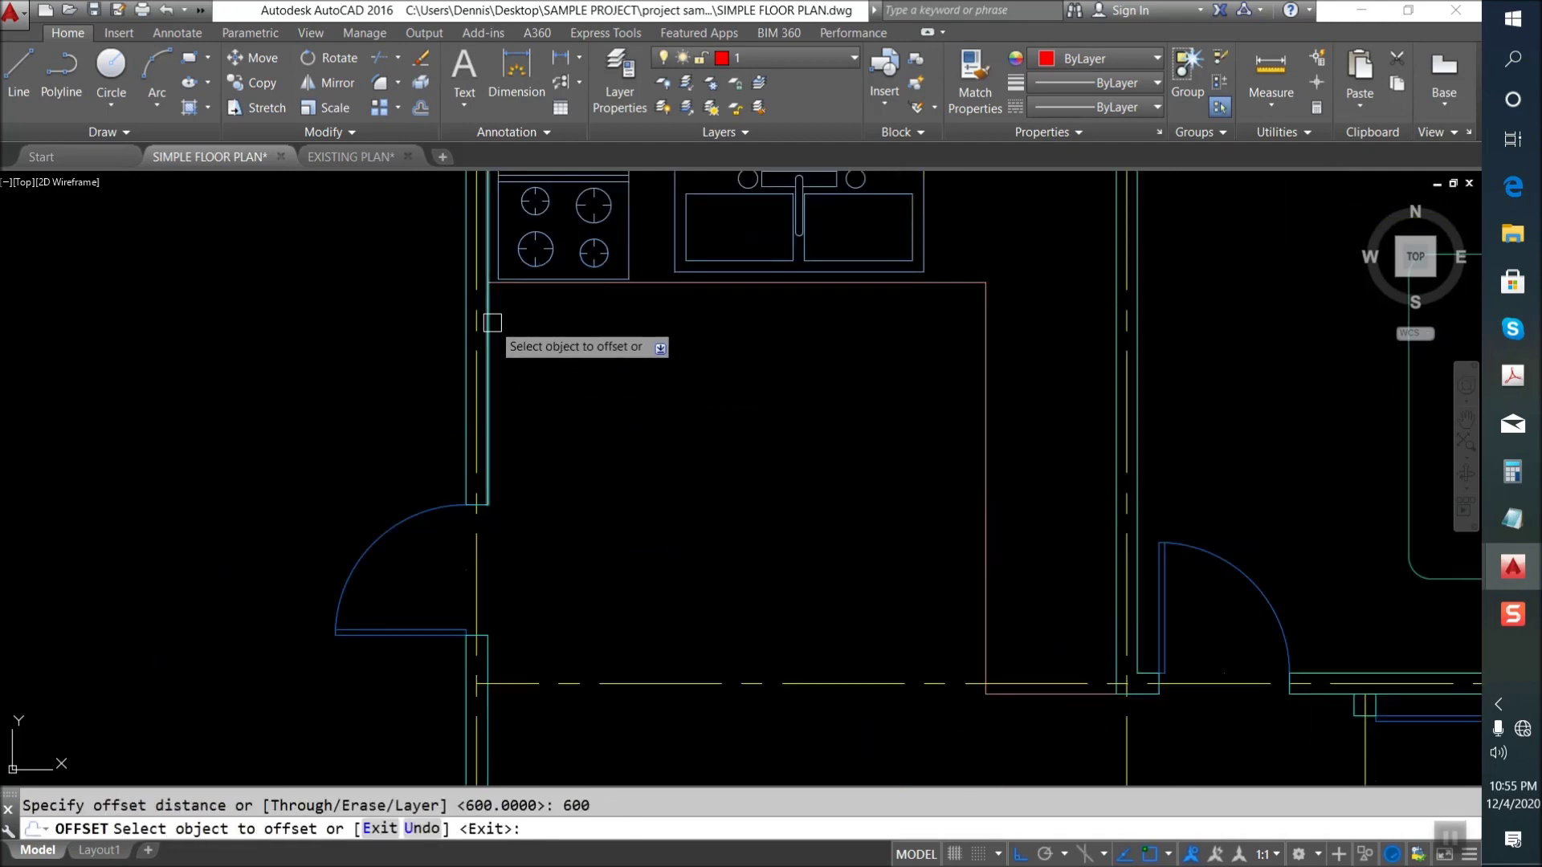
Offset a wall line 600 toward the kitchen side.
{"action": "left_click", "coordinate": [490, 316]}
{"action": "left_click", "coordinate": [692, 330]}
{"action": "key", "text": "Escape"}
{"action": "scroll", "coordinate": [540, 379], "scroll_direction": "up", "scroll_amount": 3}
Try moving the stove block, then abandon the move.
{"action": "key", "text": "m"}
{"action": "key", "text": "Return"}
{"action": "left_click", "coordinate": [514, 417]}
{"action": "key", "text": "Return"}
{"action": "left_click", "coordinate": [519, 466]}
{"action": "left_click", "coordinate": [501, 400]}
{"action": "key", "text": "Return"}
{"action": "left_click", "coordinate": [520, 485]}
{"action": "scroll", "coordinate": [739, 405], "scroll_direction": "up", "scroll_amount": 6}
{"action": "key", "text": "Escape"}
Trim away the stray wall line below the red line.
{"action": "type", "text": "tr"}
{"action": "key", "text": "Return"}
{"action": "key", "text": "Return"}
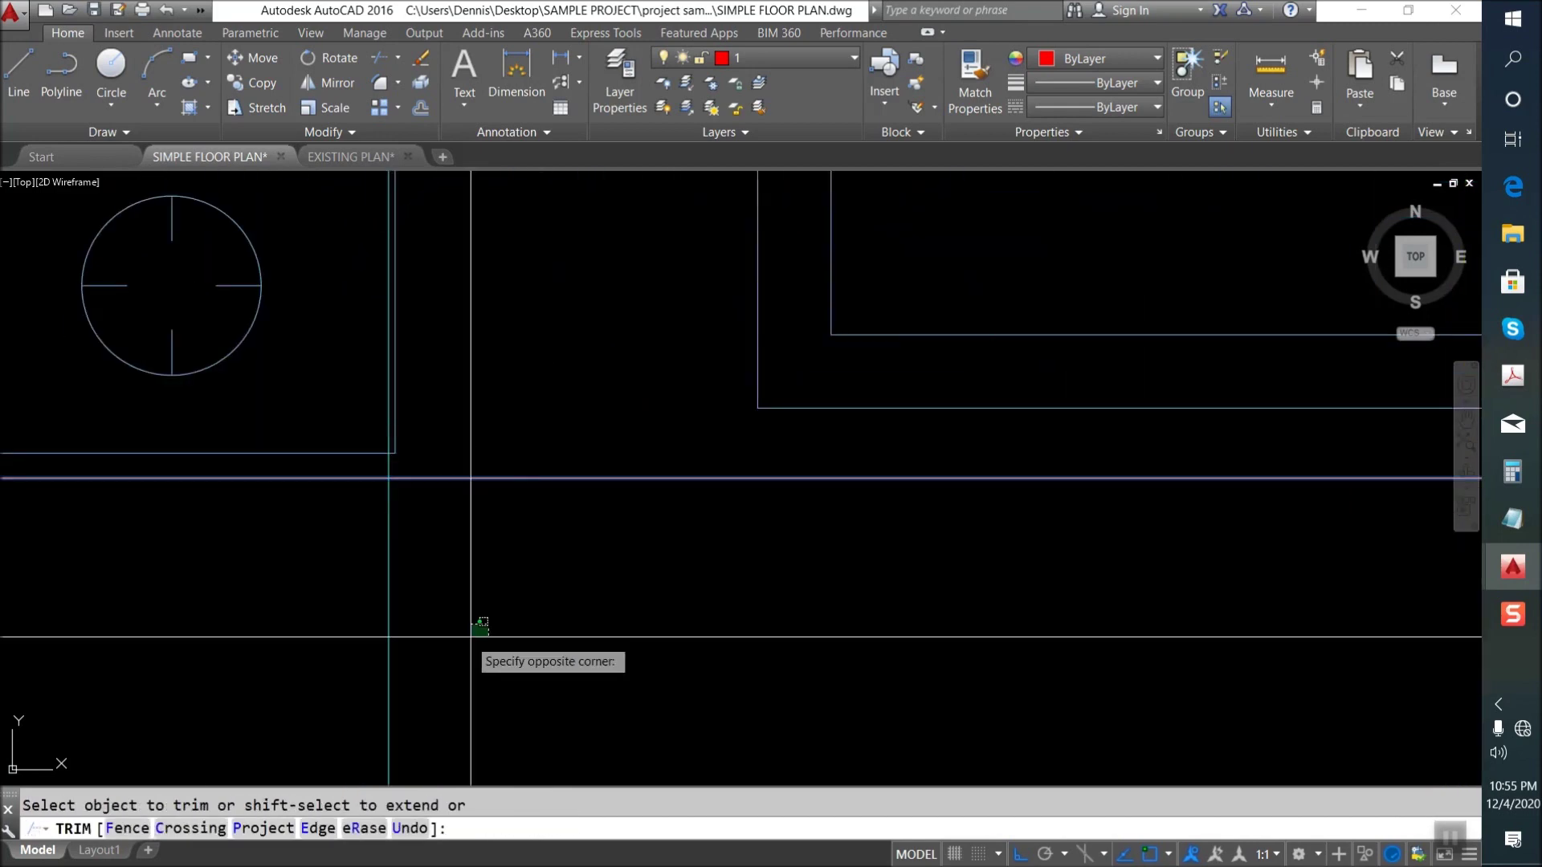
{"action": "left_click", "coordinate": [389, 626]}
{"action": "key", "text": "Escape"}
Pick a source line for copying properties and pan to the loose furniture blocks.
{"action": "key", "text": "Return"}
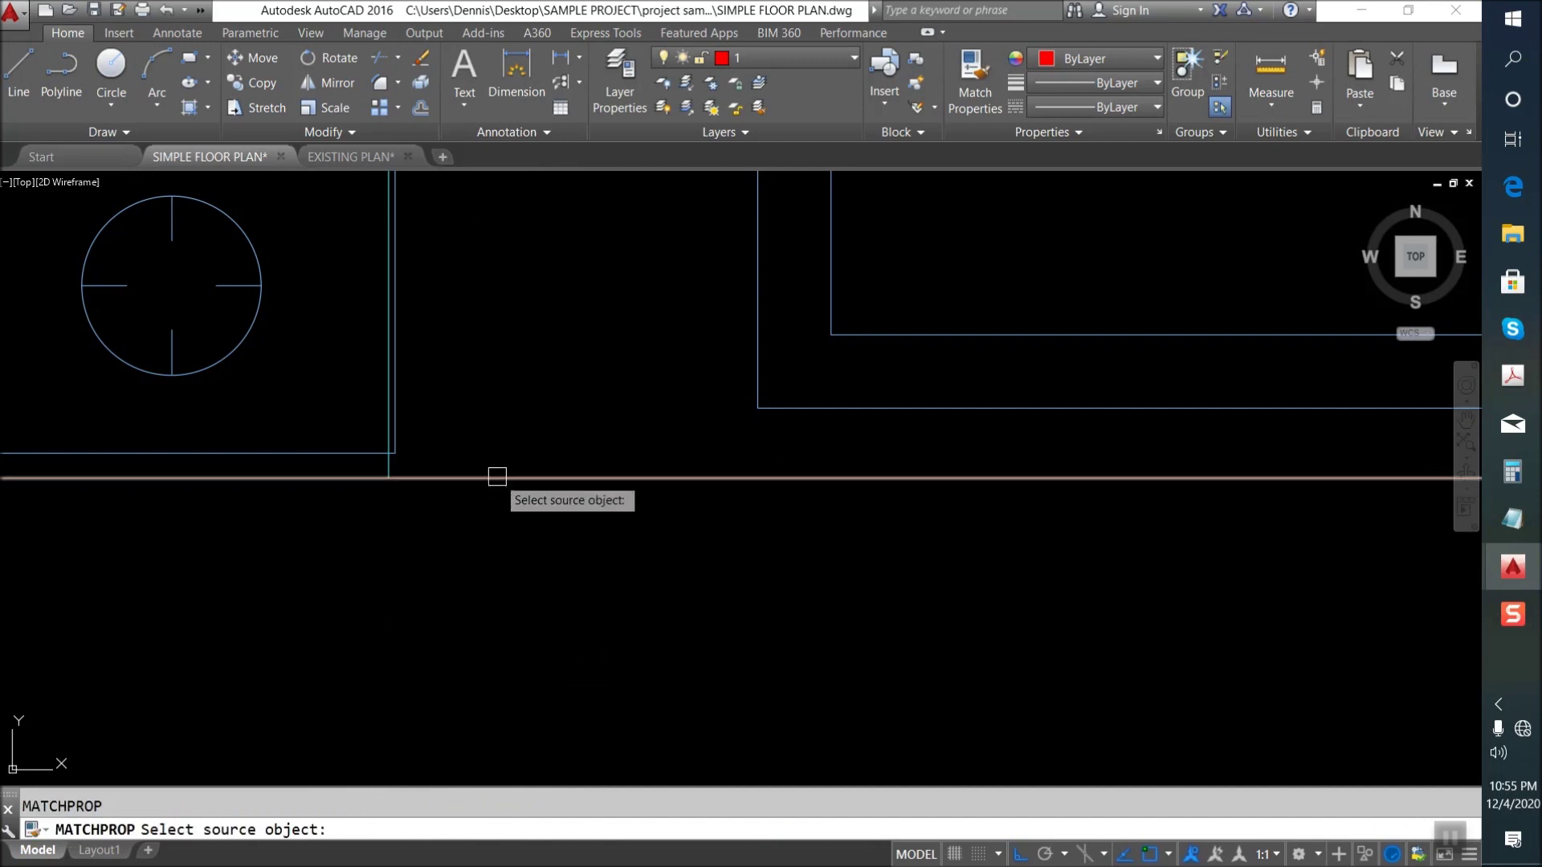
{"action": "left_click", "coordinate": [496, 477]}
{"action": "scroll", "coordinate": [357, 461], "scroll_direction": "up", "scroll_amount": 5}
{"action": "scroll", "coordinate": [568, 368], "scroll_direction": "down", "scroll_amount": 3}
{"action": "scroll", "coordinate": [610, 362], "scroll_direction": "down", "scroll_amount": 4}
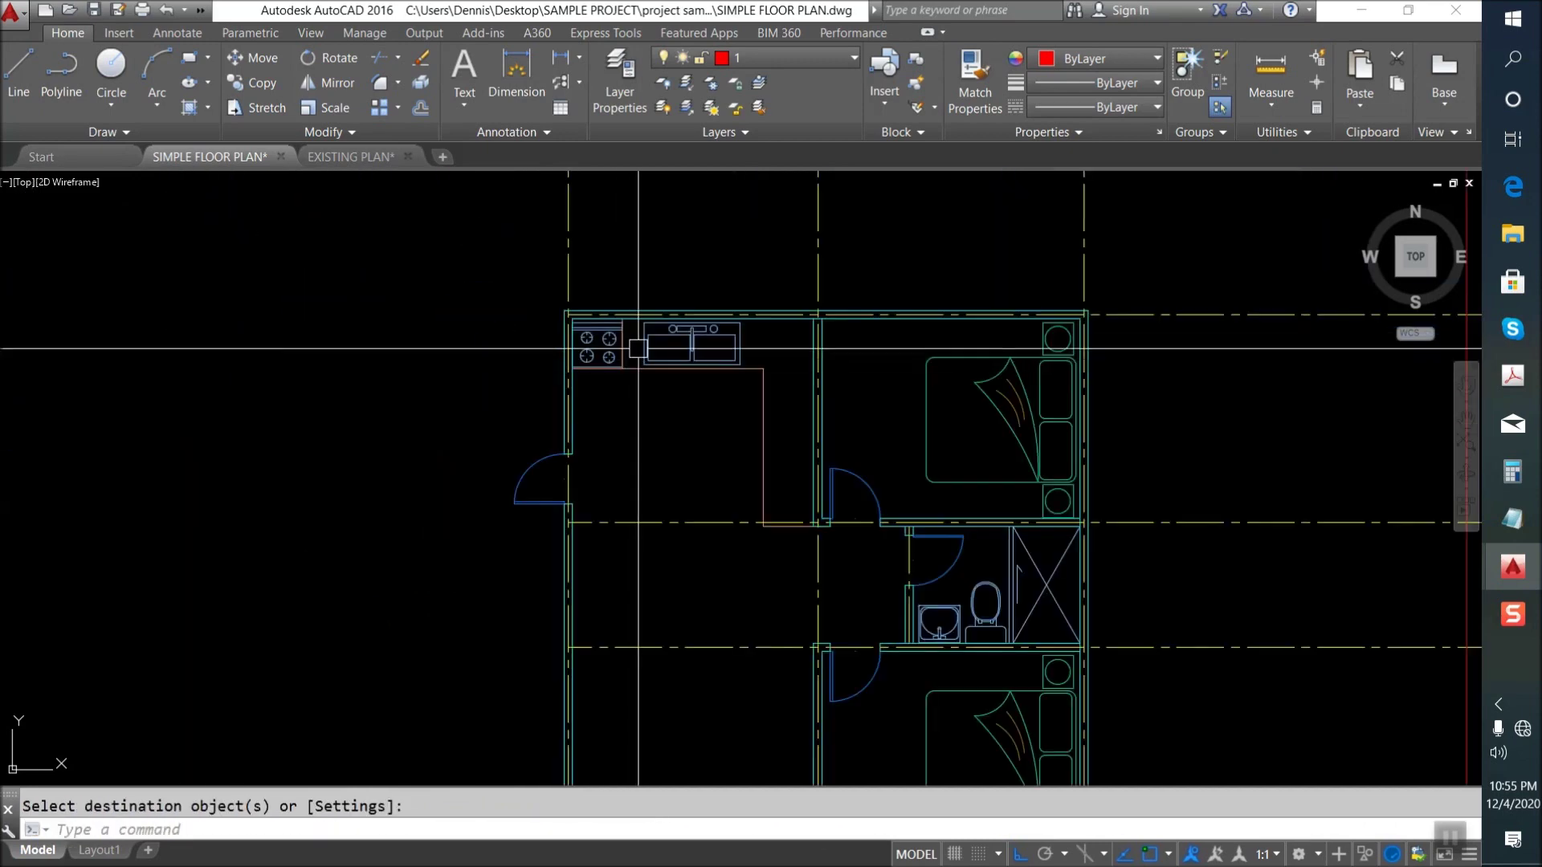
{"action": "scroll", "coordinate": [762, 379], "scroll_direction": "down", "scroll_amount": 2}
{"action": "middle_click_drag", "start_coordinate": [160, 672], "coordinate": [437, 466]}
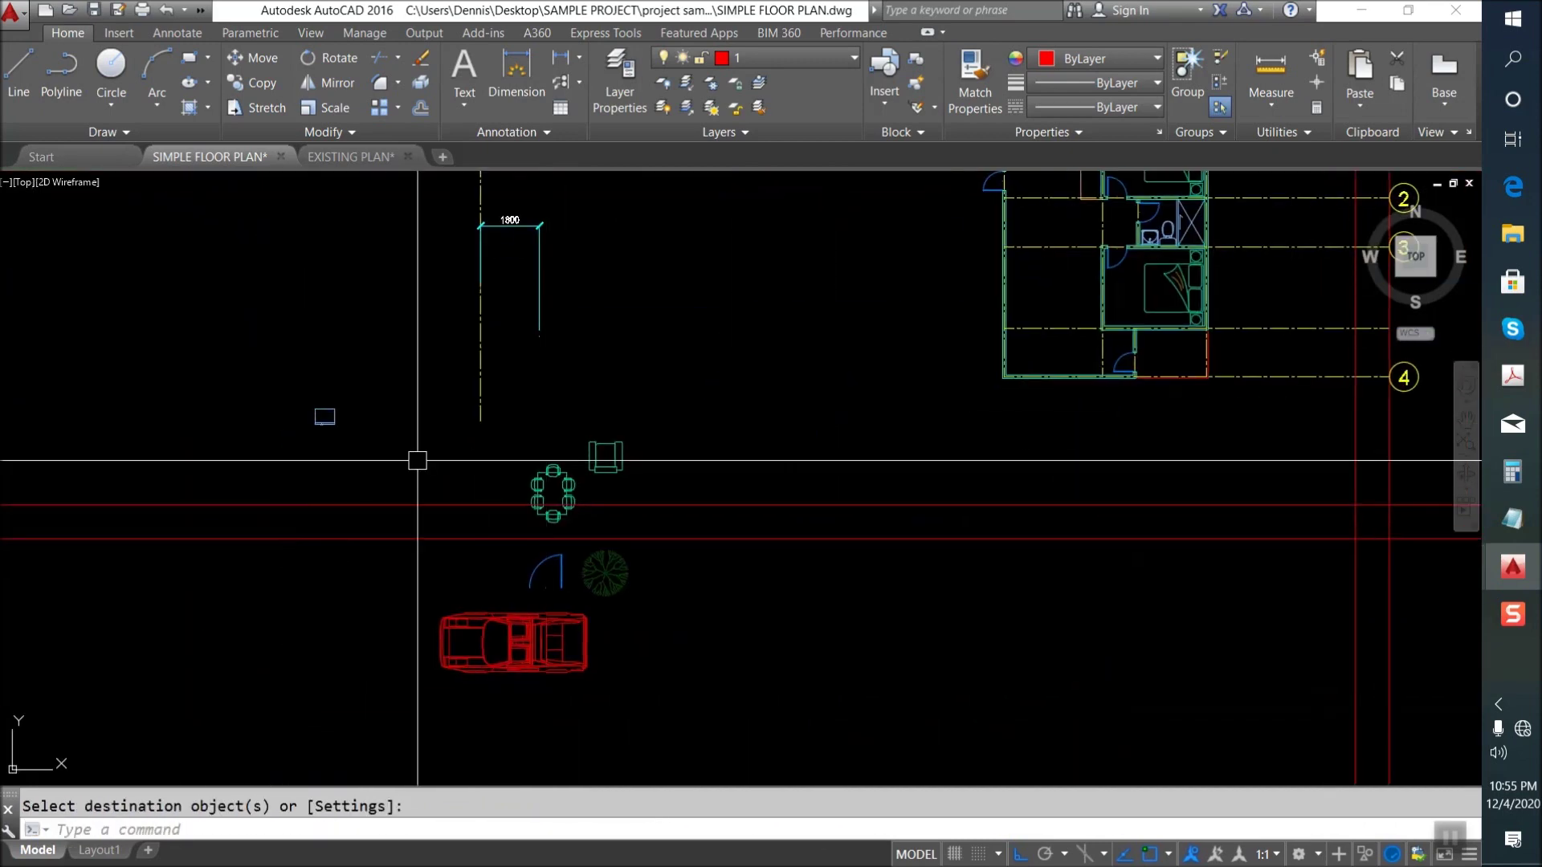
Move the fridge block inside the kitchen.
{"action": "left_click", "coordinate": [386, 454]}
{"action": "key", "text": "Return"}
{"action": "left_click", "coordinate": [326, 417]}
{"action": "scroll", "coordinate": [333, 514], "scroll_direction": "down", "scroll_amount": 5}
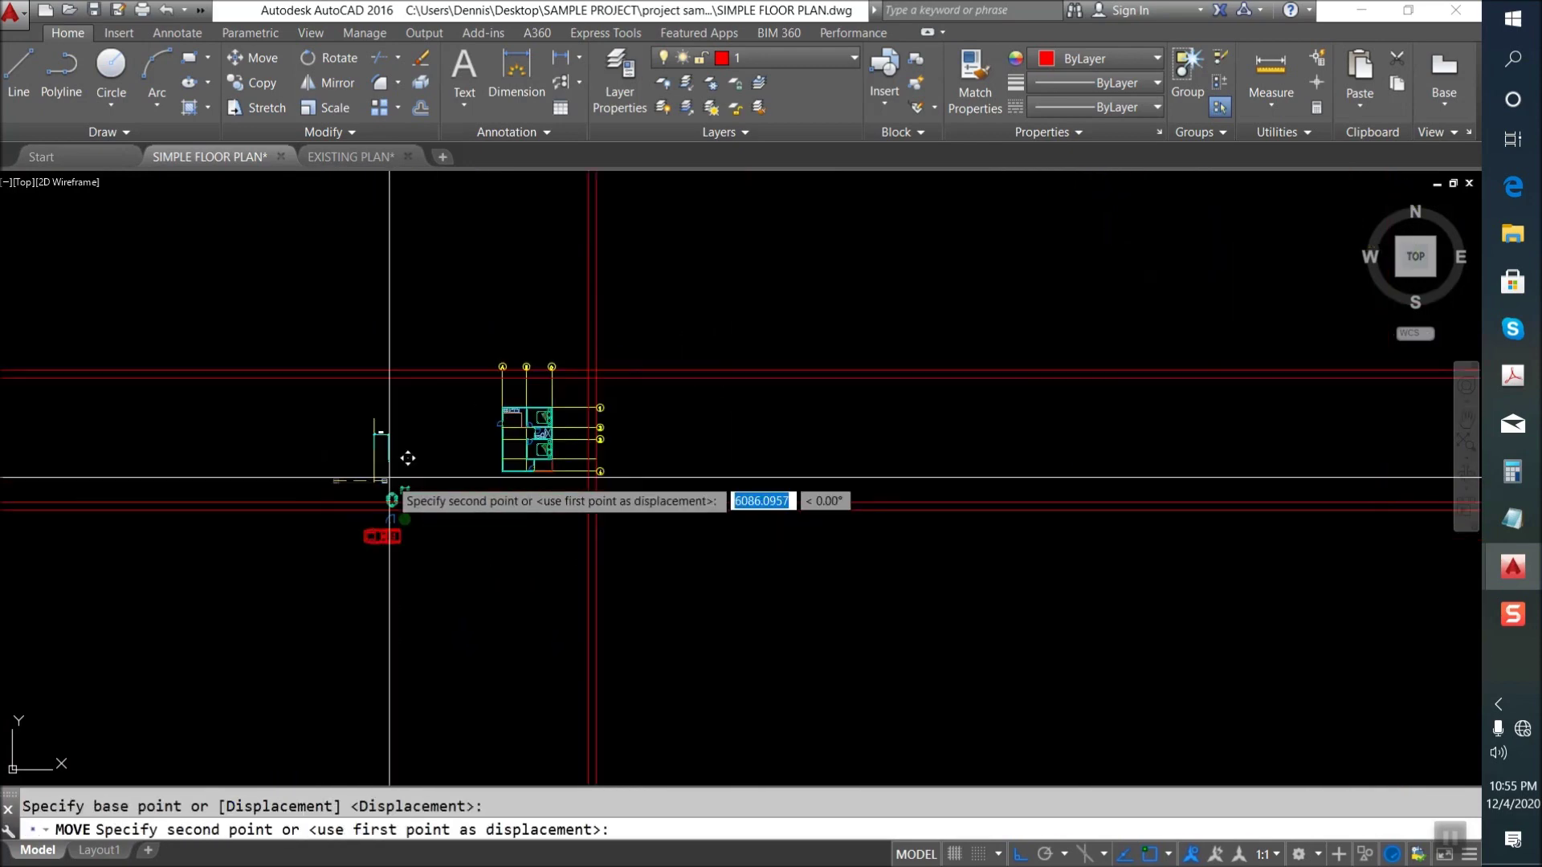
{"action": "scroll", "coordinate": [503, 438], "scroll_direction": "up", "scroll_amount": 3}
{"action": "scroll", "coordinate": [598, 391], "scroll_direction": "up", "scroll_amount": 2}
{"action": "left_click", "coordinate": [599, 392]}
{"action": "scroll", "coordinate": [538, 401], "scroll_direction": "up", "scroll_amount": 4}
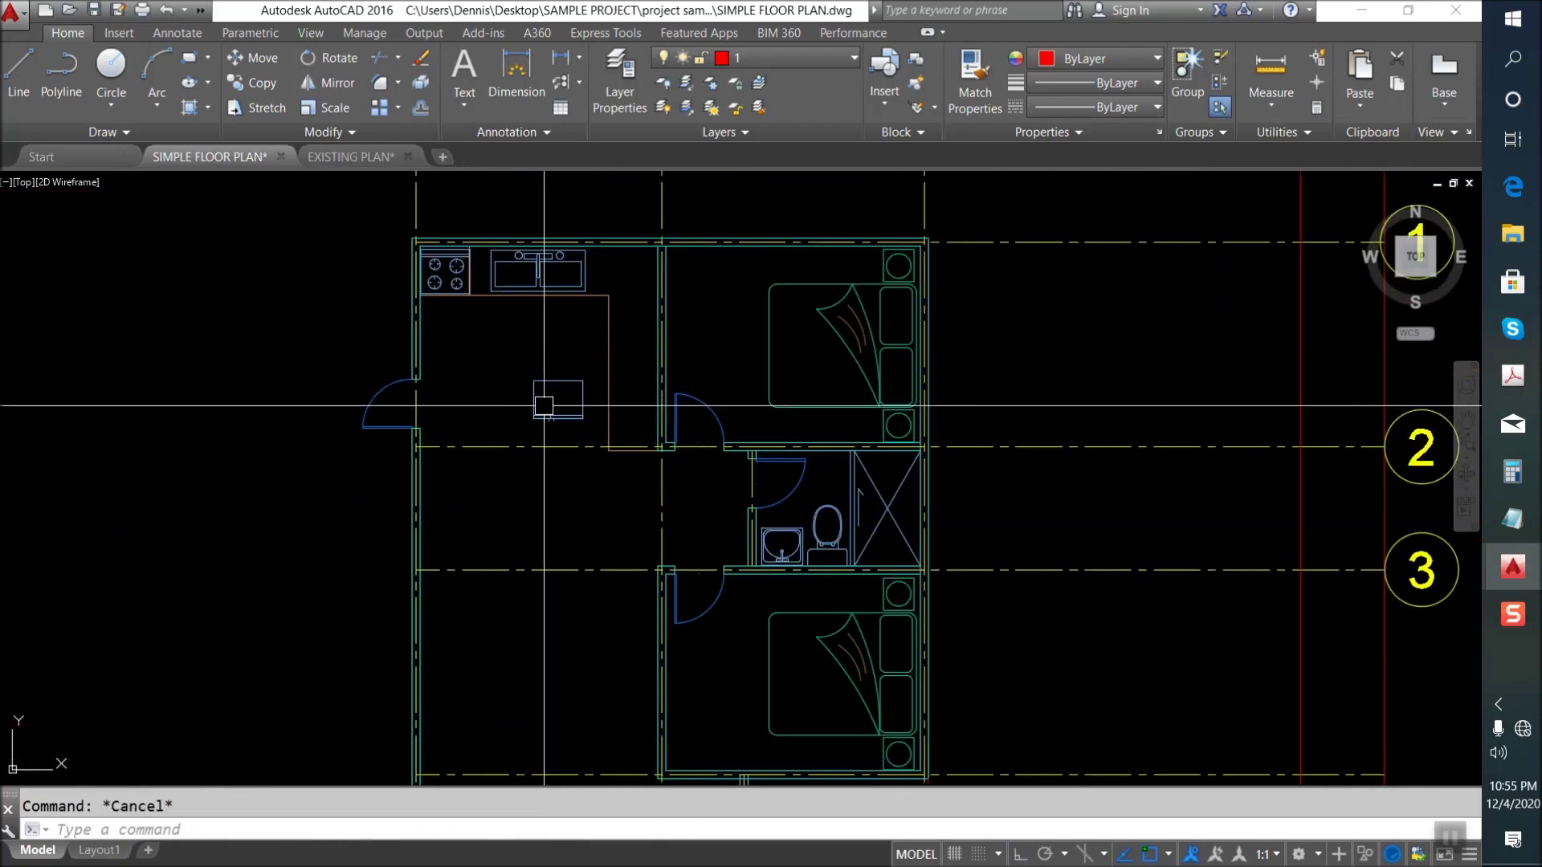
Rotate the fridge 90 degrees about its pivot point.
{"action": "left_click", "coordinate": [529, 385]}
{"action": "key", "text": "Return"}
{"action": "left_click", "coordinate": [562, 371]}
{"action": "key", "text": "F8"}
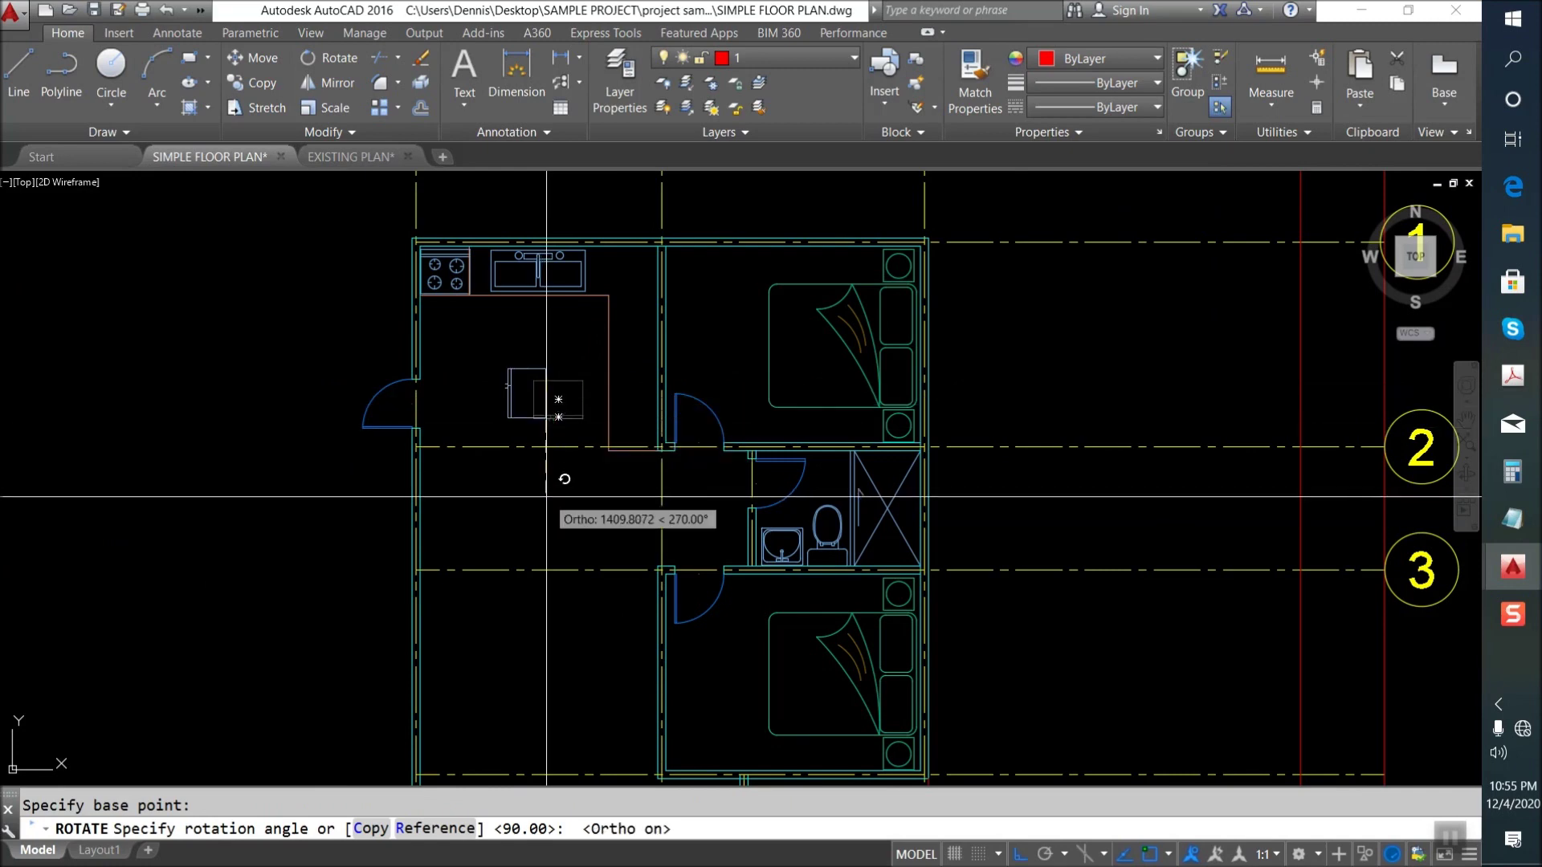
{"action": "key", "text": "Escape"}
{"action": "scroll", "coordinate": [559, 409], "scroll_direction": "up", "scroll_amount": 5}
Place the fridge beside the bedroom doorway and set a 600 offset distance.
{"action": "key", "text": "Return"}
{"action": "left_click", "coordinate": [482, 466]}
{"action": "left_click", "coordinate": [759, 546]}
{"action": "scroll", "coordinate": [760, 546], "scroll_direction": "up", "scroll_amount": 3}
{"action": "key", "text": "Return"}
{"action": "left_click", "coordinate": [827, 418]}
{"action": "left_click", "coordinate": [706, 465]}
{"action": "key", "text": "Escape"}
{"action": "type", "text": "600"}
{"action": "key", "text": "Return"}
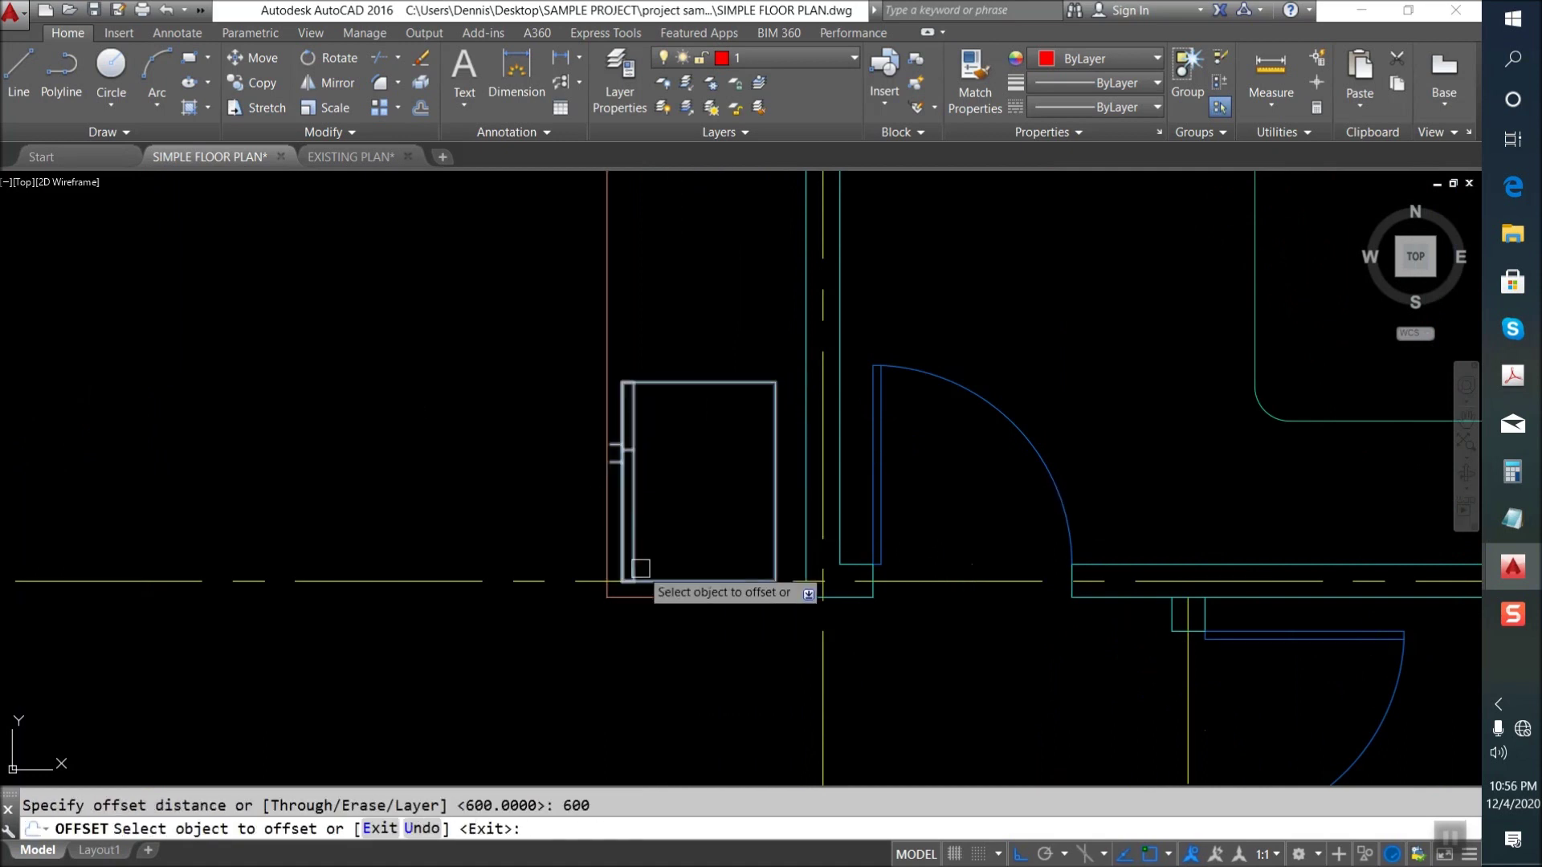
Offset the counter line beside the fridge 600 upward.
{"action": "left_click", "coordinate": [662, 598]}
{"action": "left_click", "coordinate": [679, 358]}
{"action": "key", "text": "Escape"}
{"action": "scroll", "coordinate": [682, 388], "scroll_direction": "up", "scroll_amount": 4}
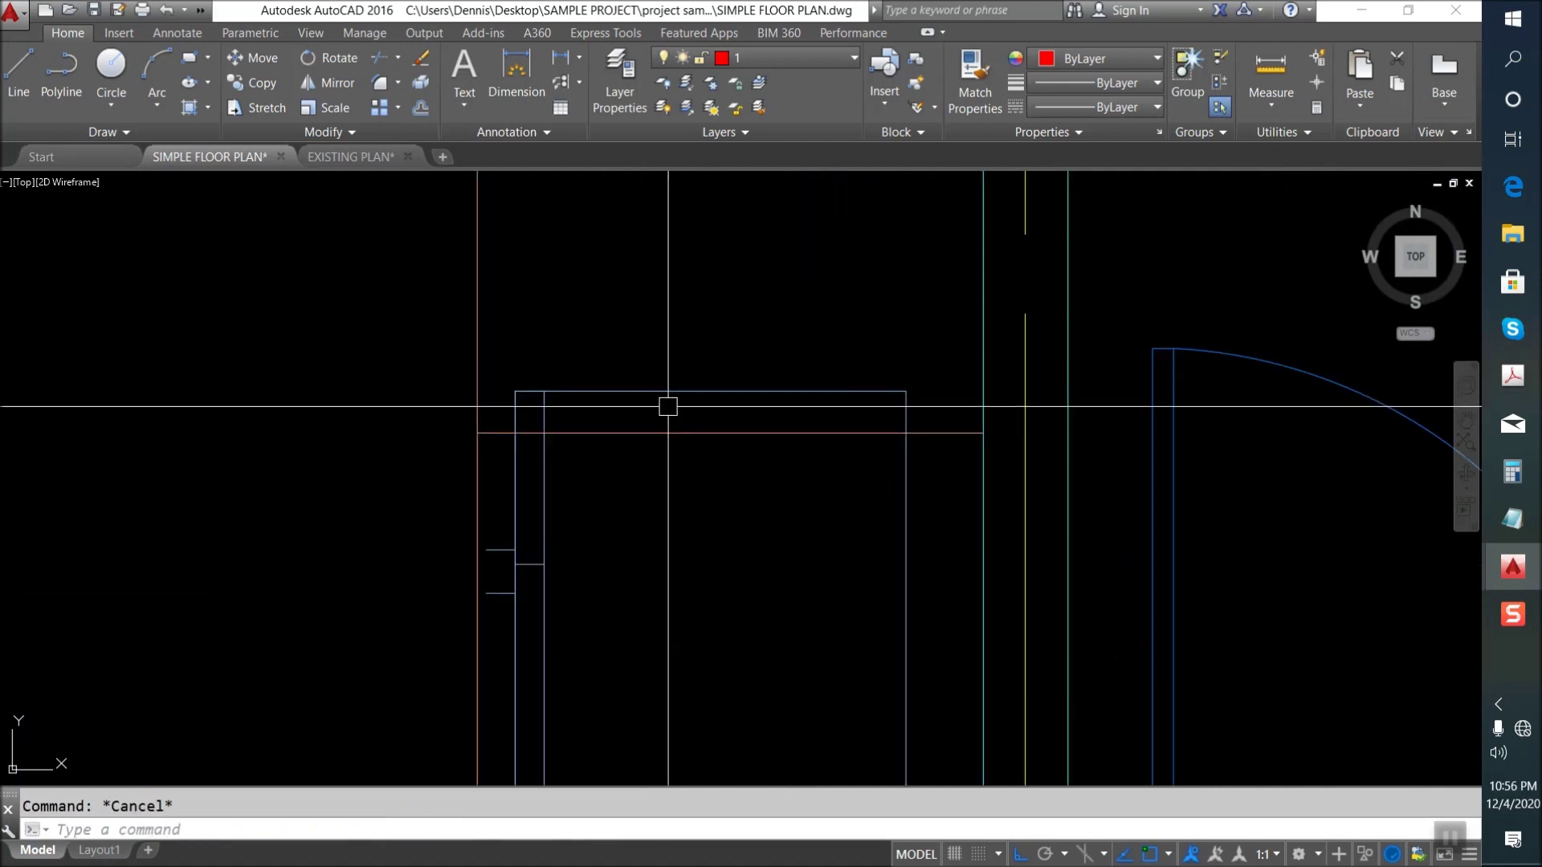
Nudge the fridge slightly down.
{"action": "left_click", "coordinate": [559, 557]}
{"action": "scroll", "coordinate": [530, 506], "scroll_direction": "down", "scroll_amount": 4}
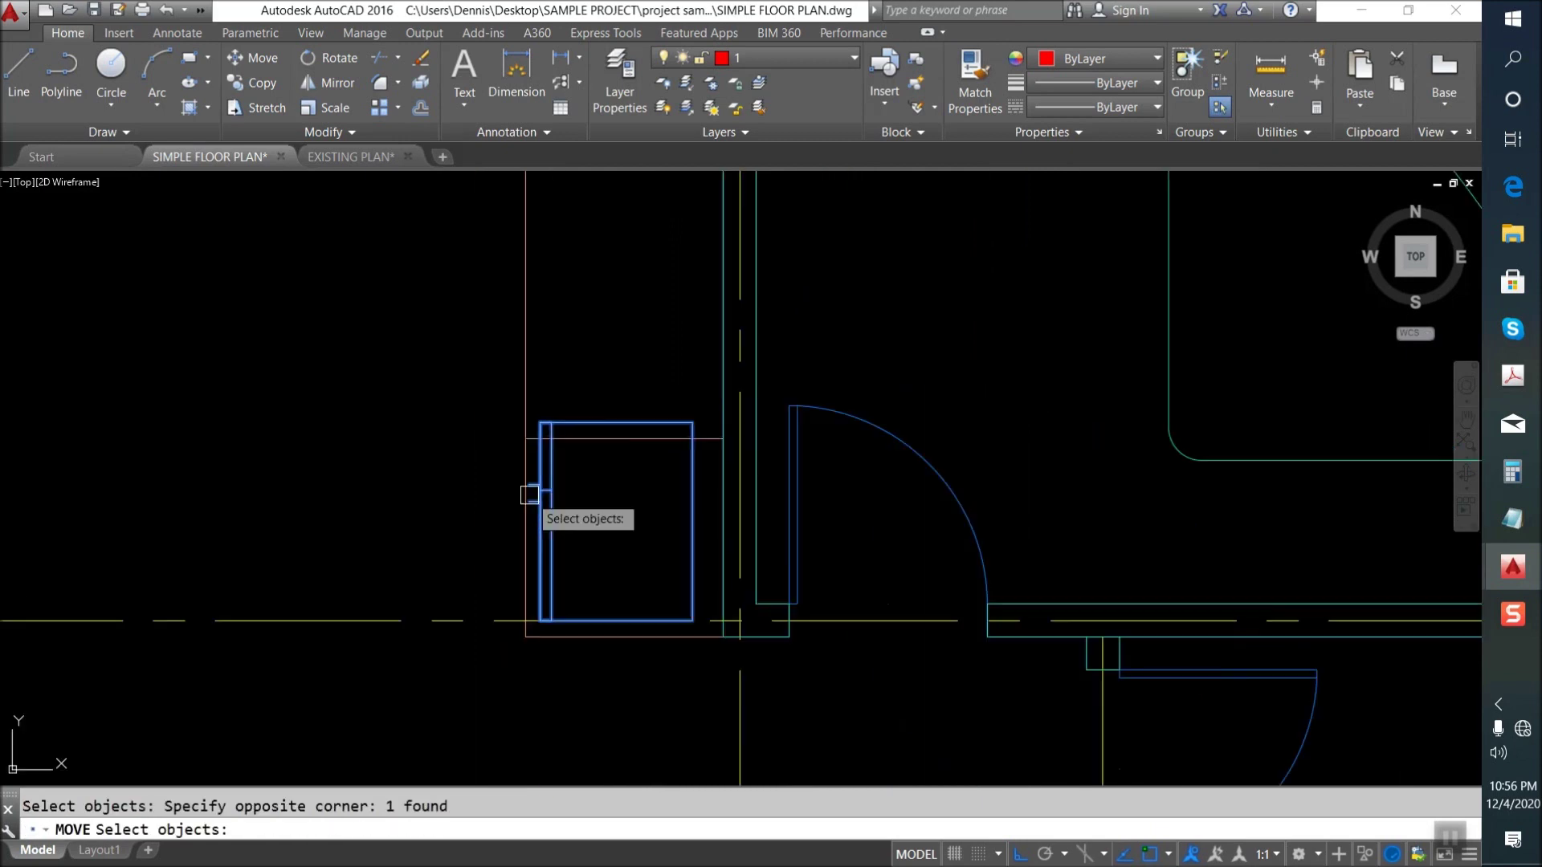
{"action": "left_click", "coordinate": [489, 662]}
{"action": "key", "text": "Escape"}
{"action": "scroll", "coordinate": [617, 462], "scroll_direction": "up", "scroll_amount": 4}
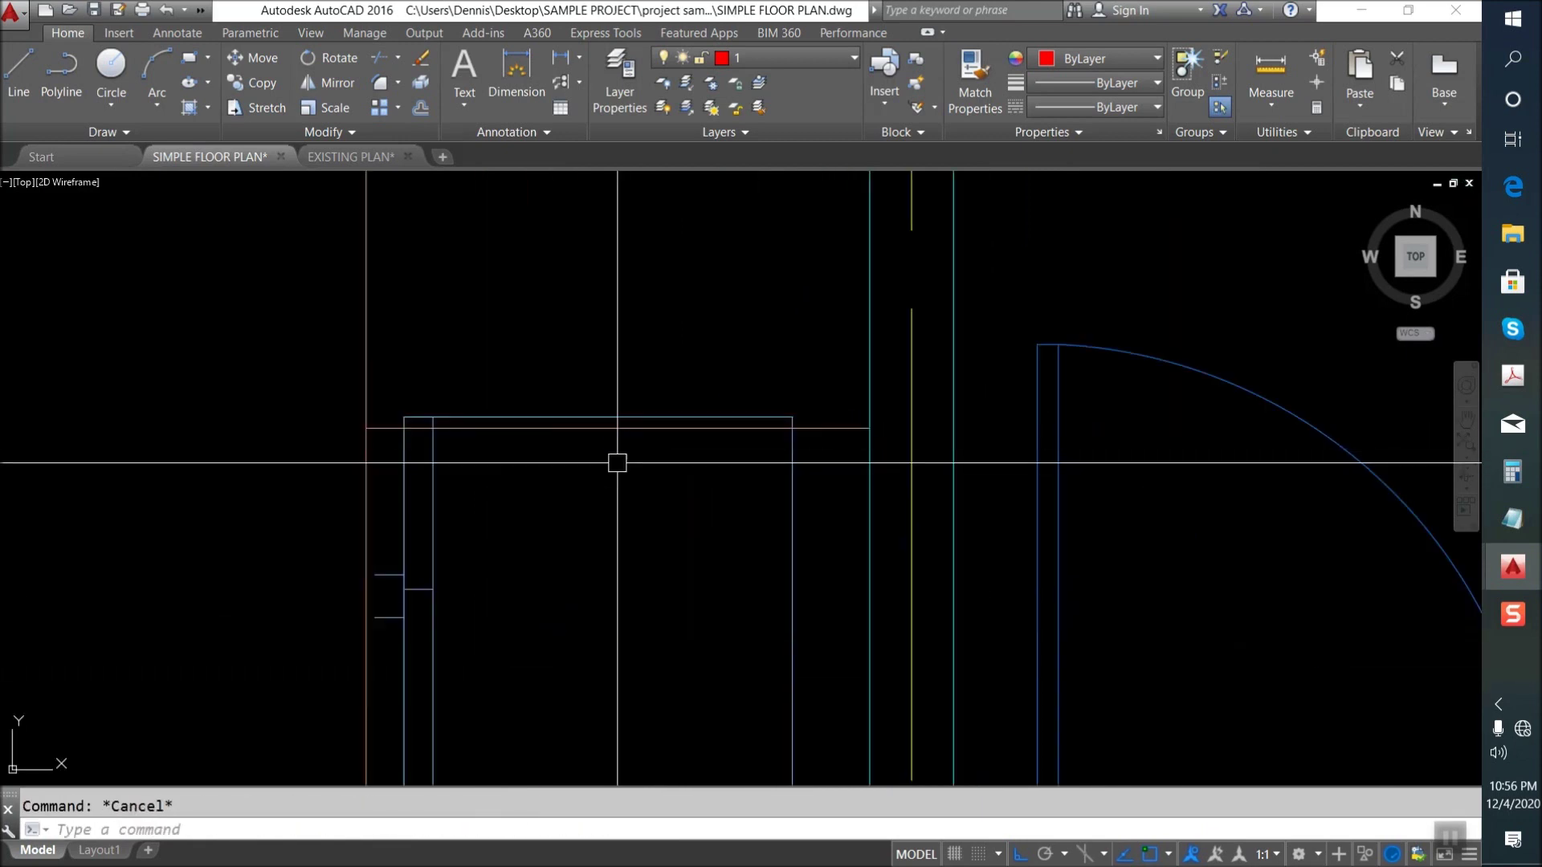
{"action": "type", "text": "F"}
Fillet the two counter lines to close the corner.
{"action": "key", "text": "Return"}
{"action": "left_click", "coordinate": [493, 428]}
{"action": "left_click", "coordinate": [369, 348]}
{"action": "key", "text": "Return"}
{"action": "key", "text": "Escape"}
{"action": "scroll", "coordinate": [898, 423], "scroll_direction": "down", "scroll_amount": 2}
Cancel a stretch of the counter ends and zoom out to the whole plan.
{"action": "type", "text": "s"}
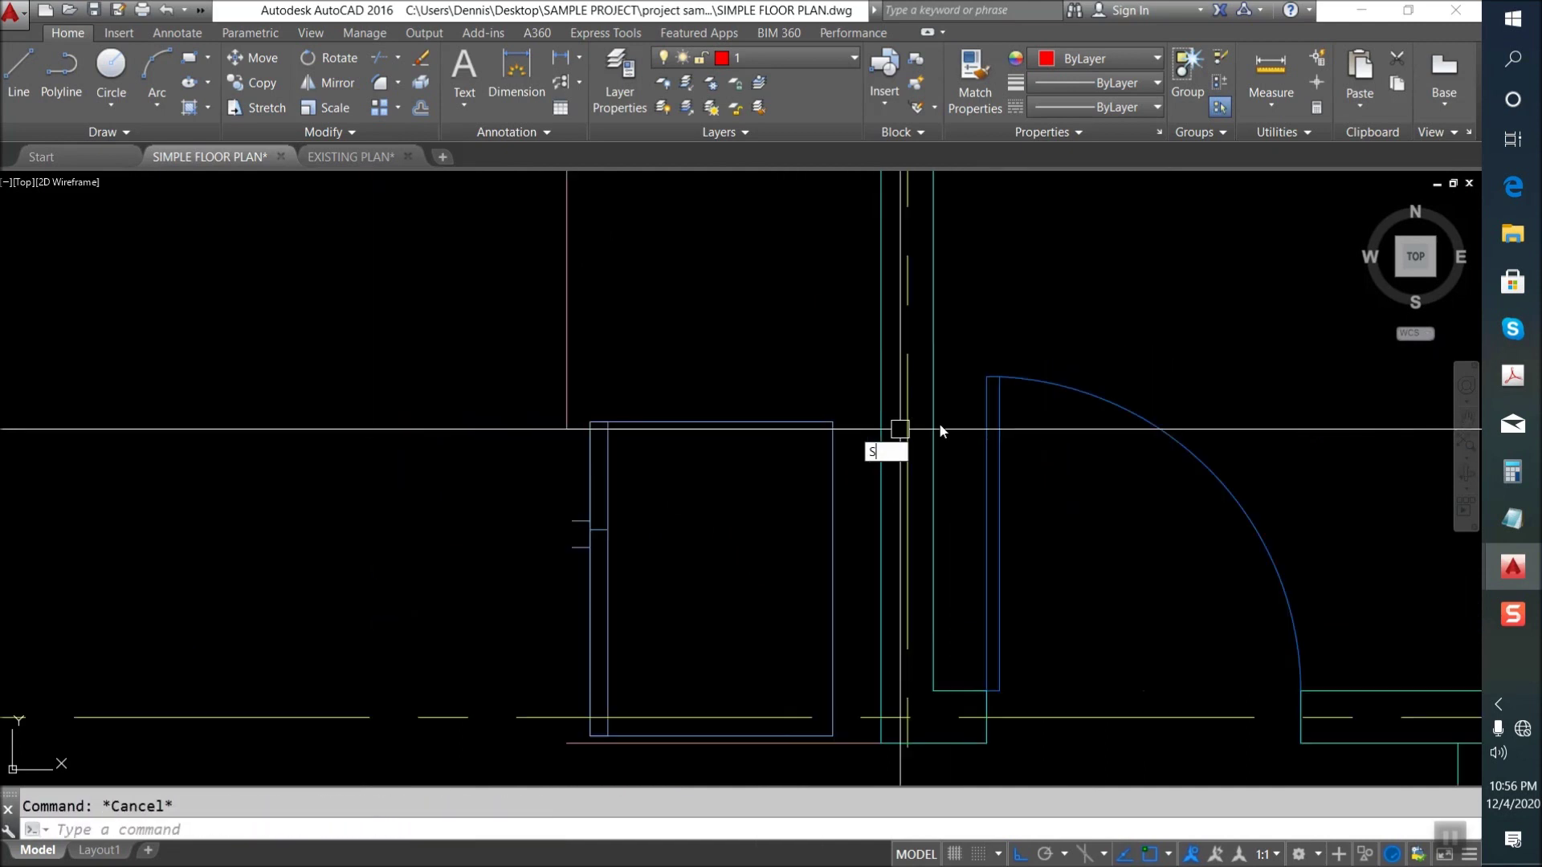
{"action": "left_click", "coordinate": [965, 460]}
{"action": "left_click", "coordinate": [640, 385]}
{"action": "key", "text": "Return"}
{"action": "left_click", "coordinate": [490, 451]}
{"action": "scroll", "coordinate": [921, 441], "scroll_direction": "down", "scroll_amount": 3}
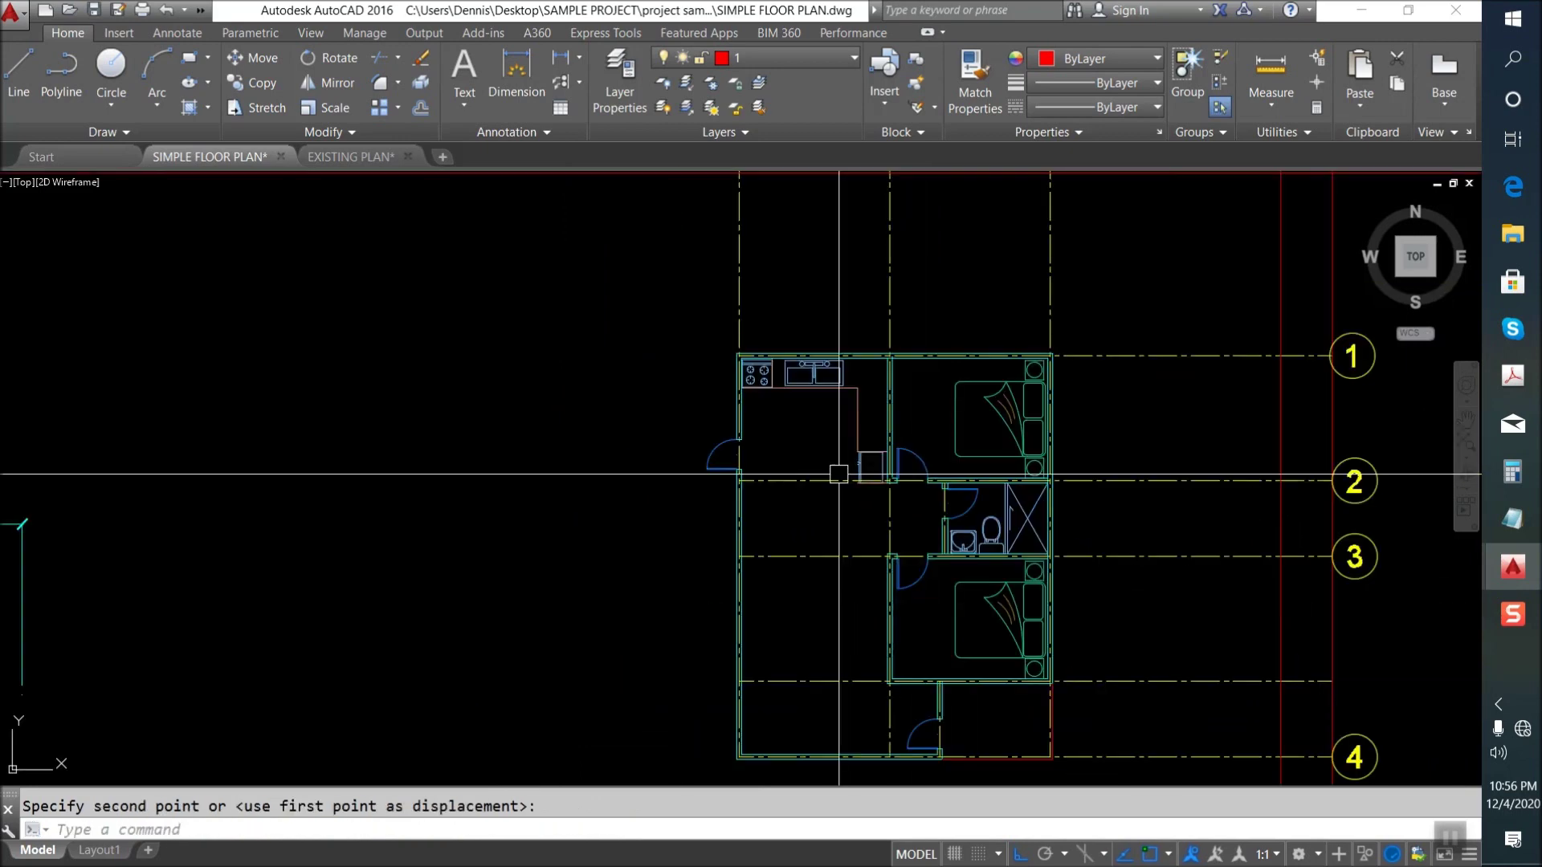
{"action": "key", "text": "Escape"}
{"action": "scroll", "coordinate": [836, 406], "scroll_direction": "up", "scroll_amount": 2}
{"action": "scroll", "coordinate": [836, 386], "scroll_direction": "down", "scroll_amount": 1}
{"action": "scroll", "coordinate": [558, 431], "scroll_direction": "down", "scroll_amount": 2}
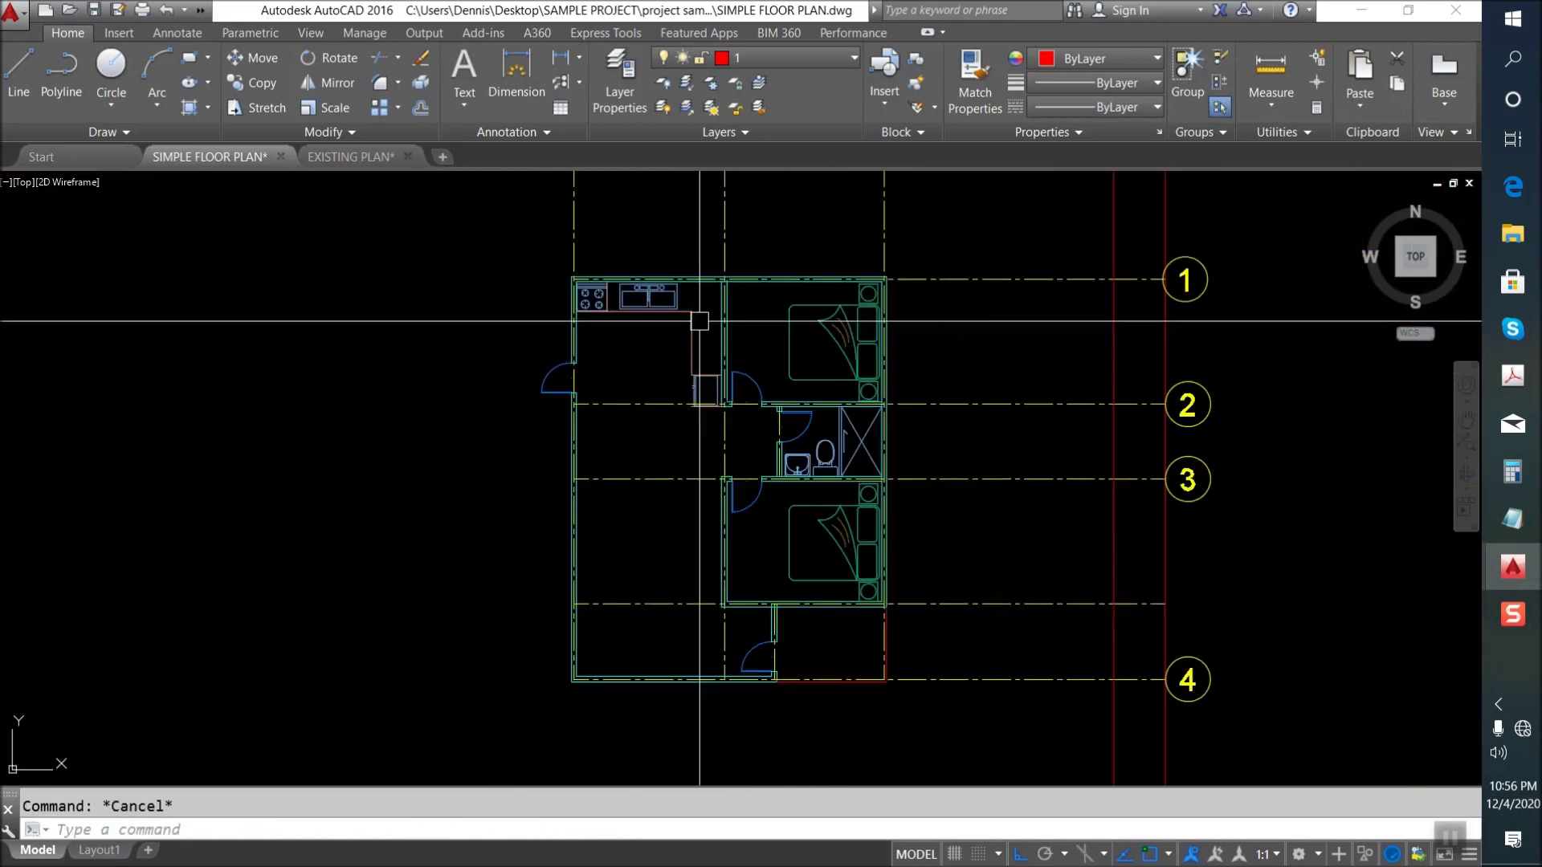
{"action": "scroll", "coordinate": [558, 468], "scroll_direction": "down", "scroll_amount": 2}
{"action": "scroll", "coordinate": [271, 635], "scroll_direction": "up", "scroll_amount": 2}
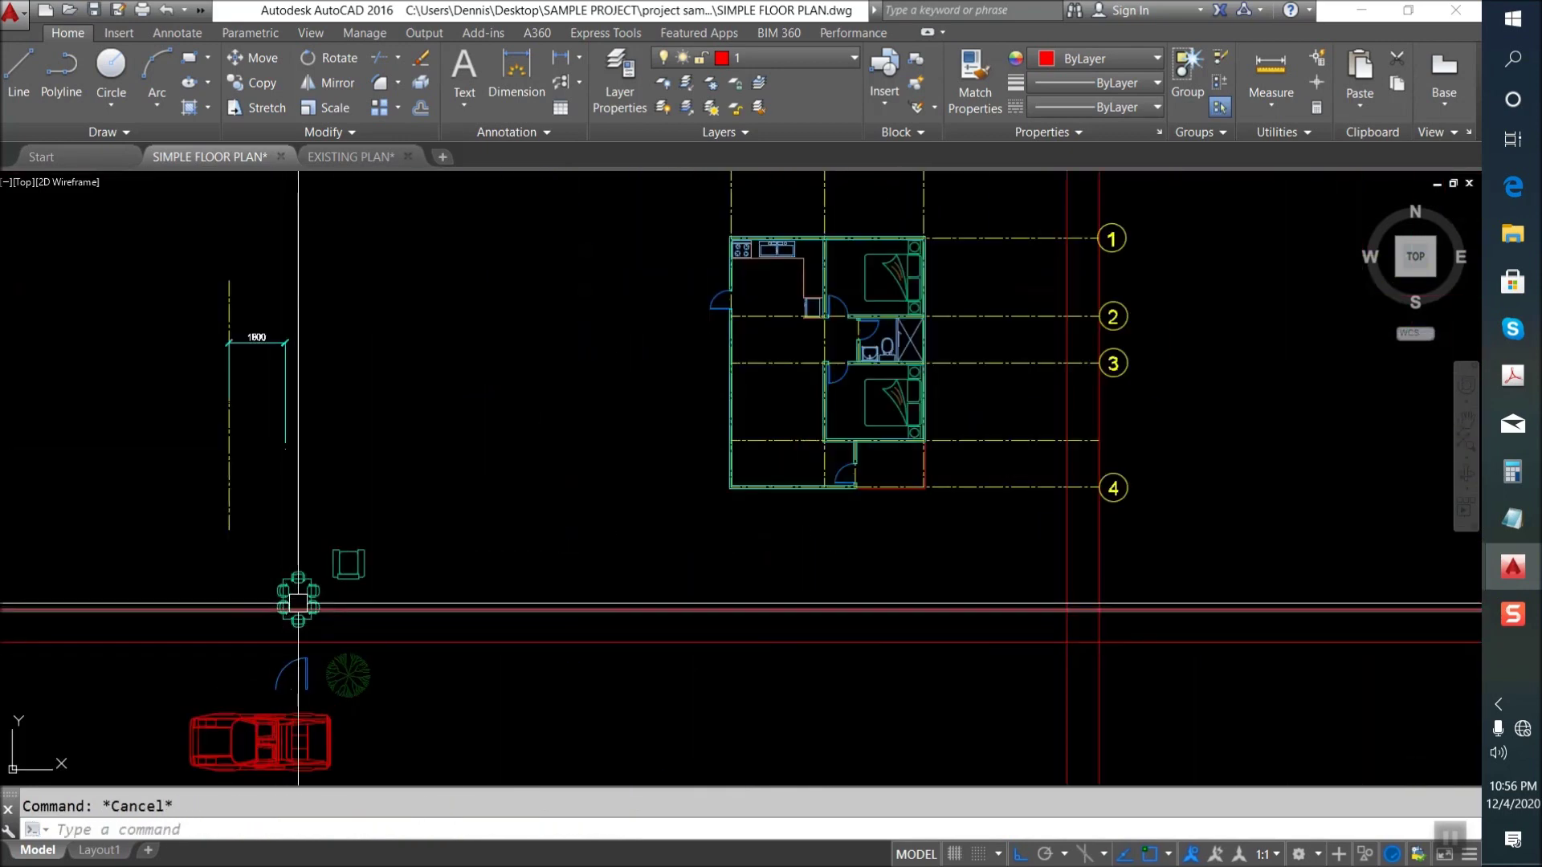
Move the dining table and chairs block into the large room below the kitchen.
{"action": "key", "text": "m"}
{"action": "key", "text": "Return"}
{"action": "left_click", "coordinate": [298, 599]}
{"action": "key", "text": "Return"}
{"action": "scroll", "coordinate": [803, 329], "scroll_direction": "up", "scroll_amount": 2}
{"action": "scroll", "coordinate": [728, 346], "scroll_direction": "up", "scroll_amount": 2}
{"action": "middle_click_drag", "start_coordinate": [691, 462], "coordinate": [681, 511]}
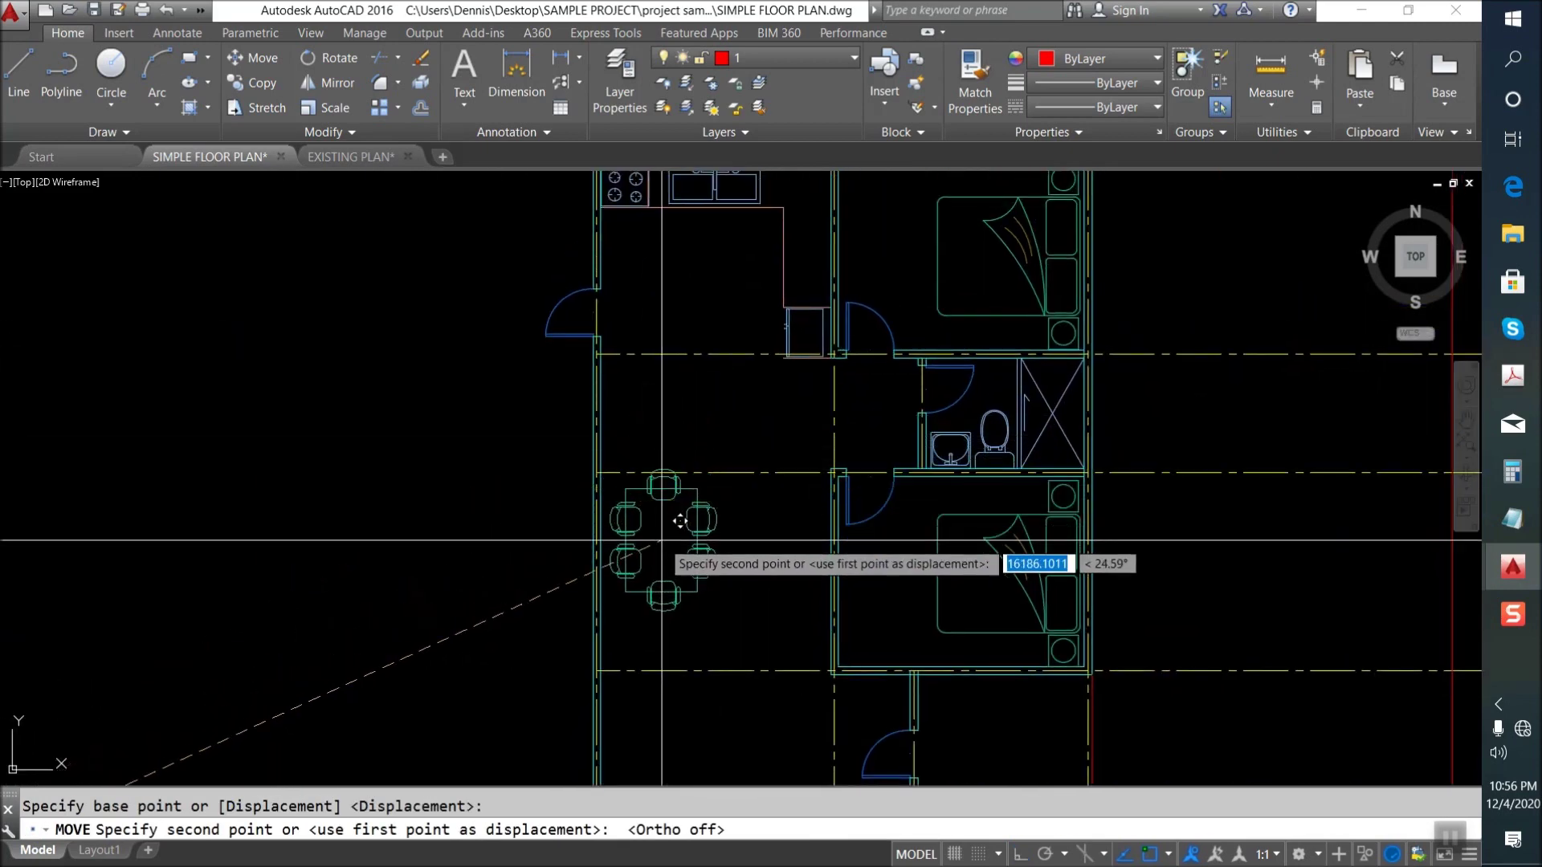
{"action": "left_click", "coordinate": [681, 520]}
Zoom out to view the whole plan with the dining set in place, then end the move.
{"action": "scroll", "coordinate": [568, 438], "scroll_direction": "down", "scroll_amount": 3}
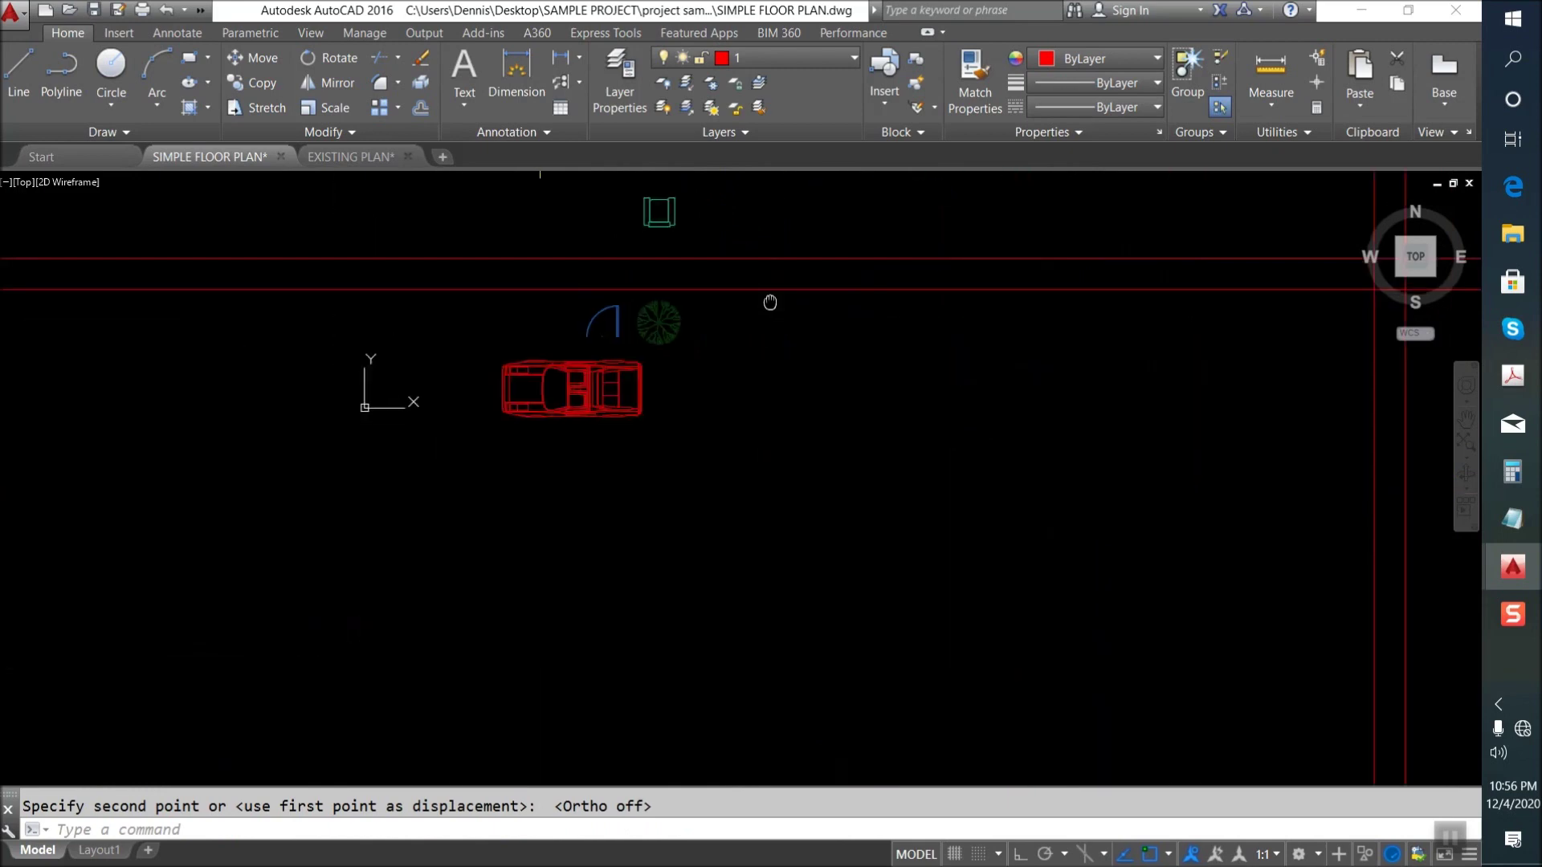
{"action": "scroll", "coordinate": [709, 341], "scroll_direction": "down", "scroll_amount": 2}
{"action": "middle_click_drag", "start_coordinate": [695, 249], "coordinate": [696, 425]}
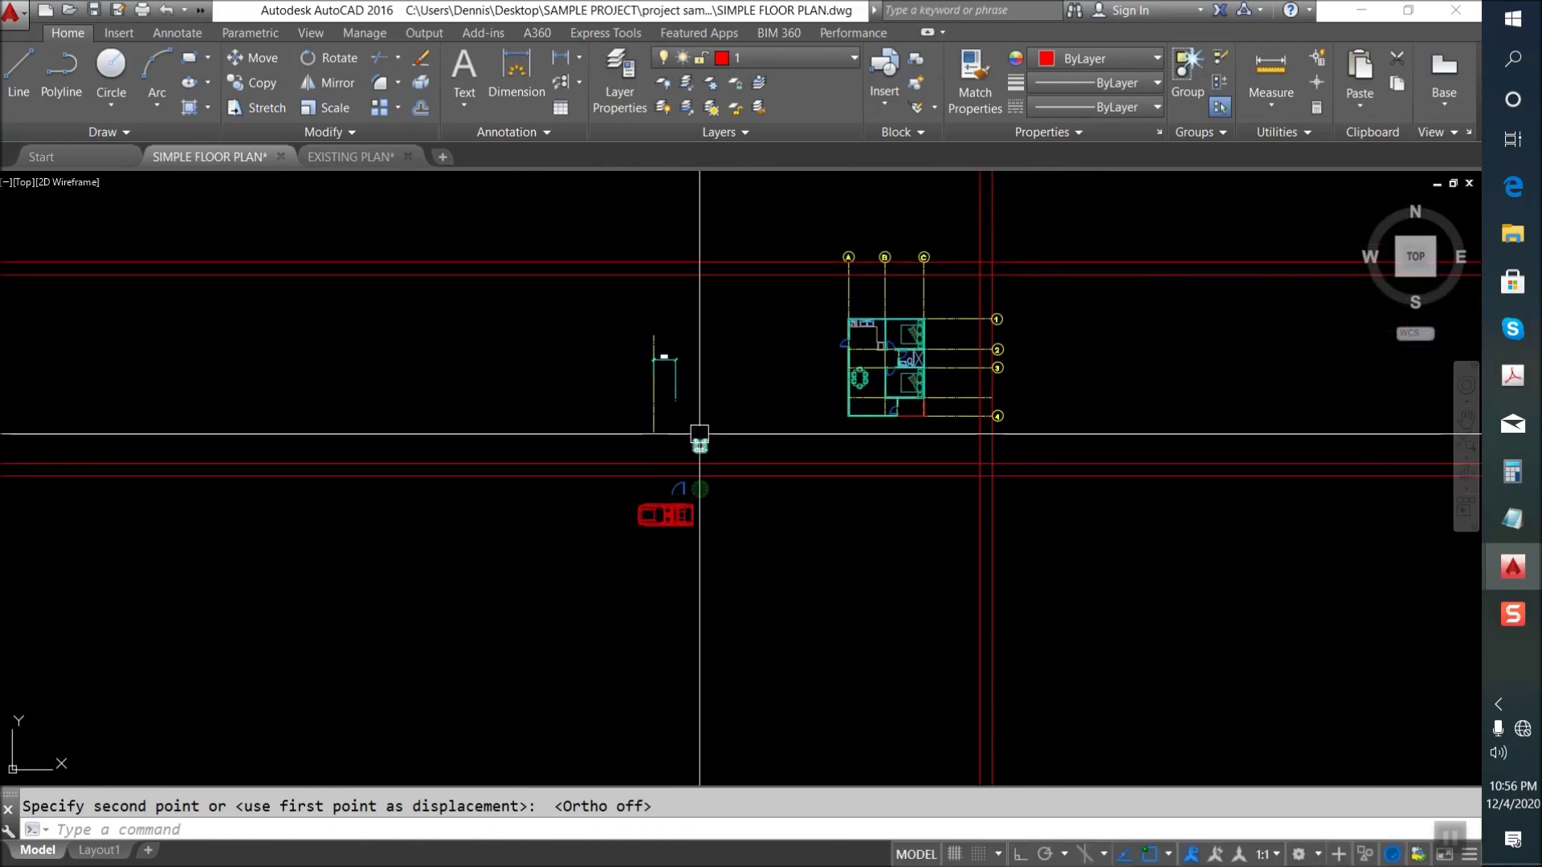
{"action": "key", "text": "Escape"}
{"action": "scroll", "coordinate": [771, 385], "scroll_direction": "down", "scroll_amount": 3}
{"action": "scroll", "coordinate": [726, 399], "scroll_direction": "up", "scroll_amount": 5}
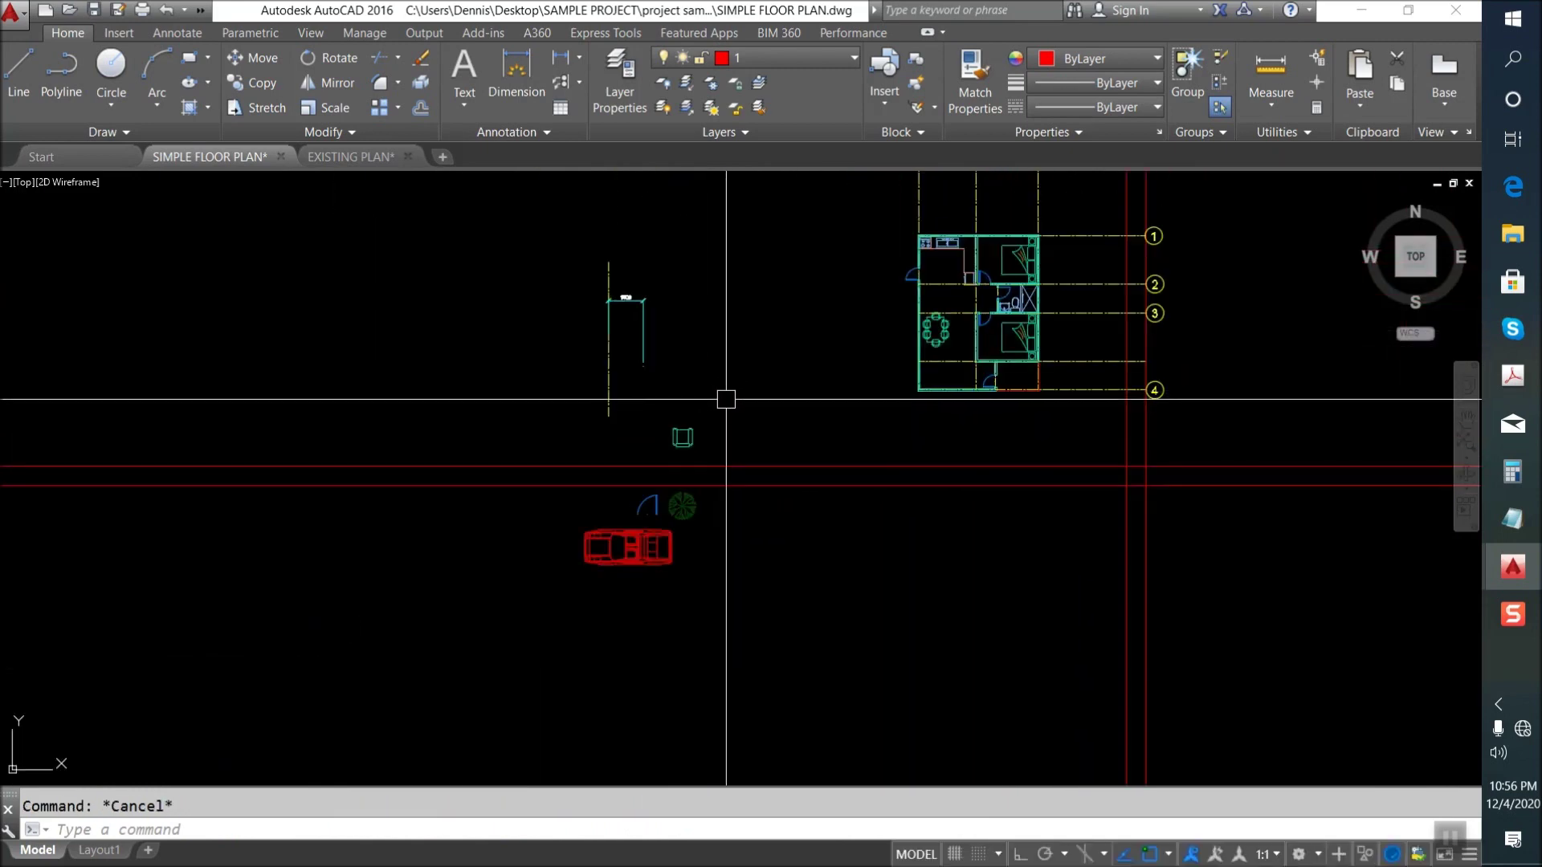
Check the EXISTING PLAN drawing, then return to SIMPLE FLOOR PLAN zoomed on the lower-left room.
{"action": "left_click", "coordinate": [361, 159]}
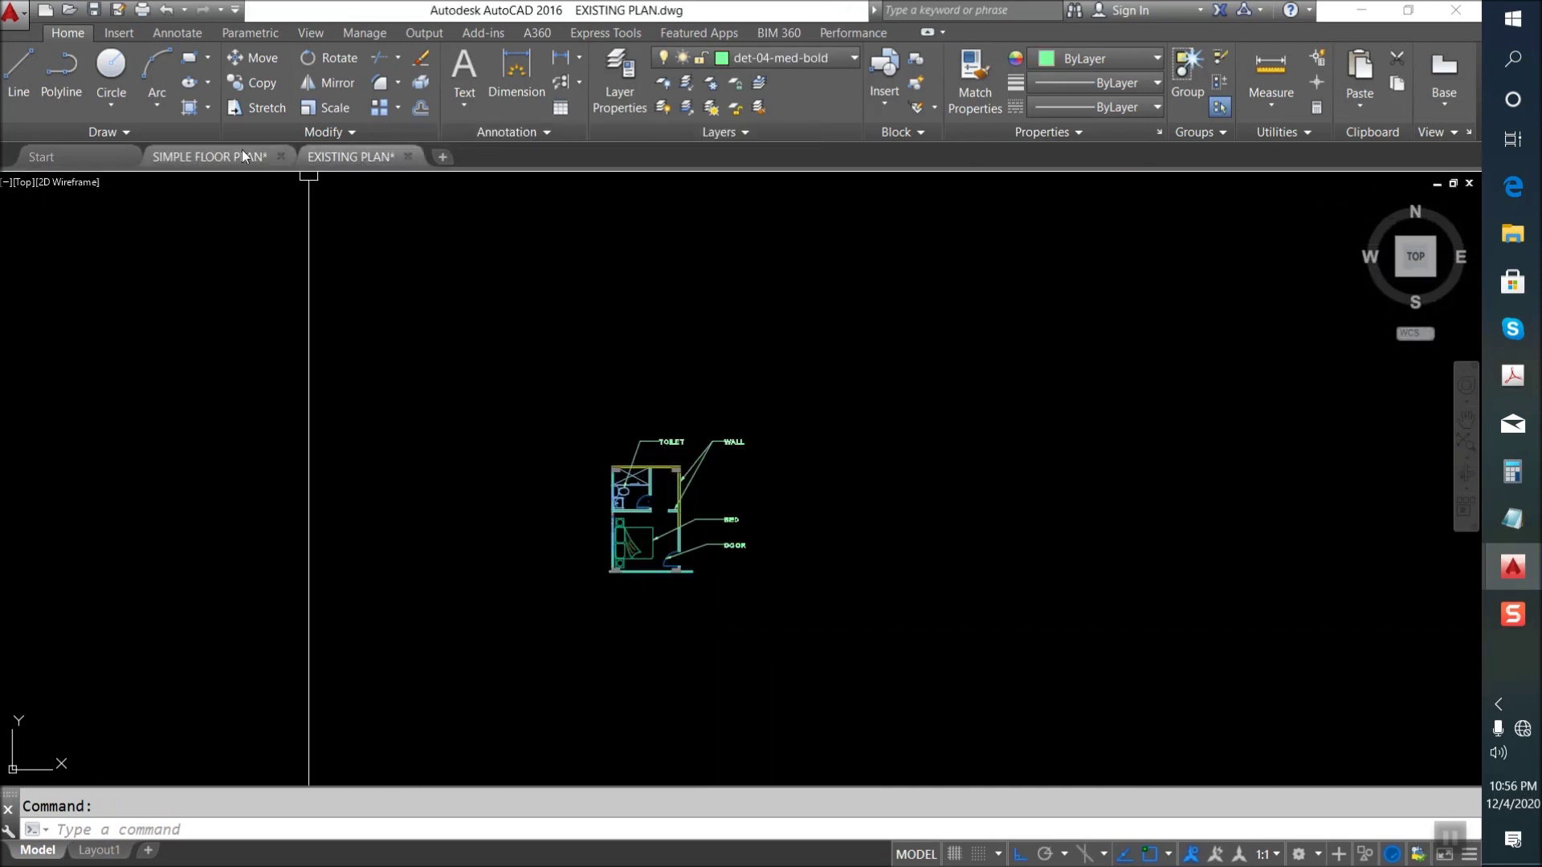
{"action": "left_click", "coordinate": [211, 158]}
{"action": "middle_click_drag", "start_coordinate": [767, 440], "coordinate": [730, 517]}
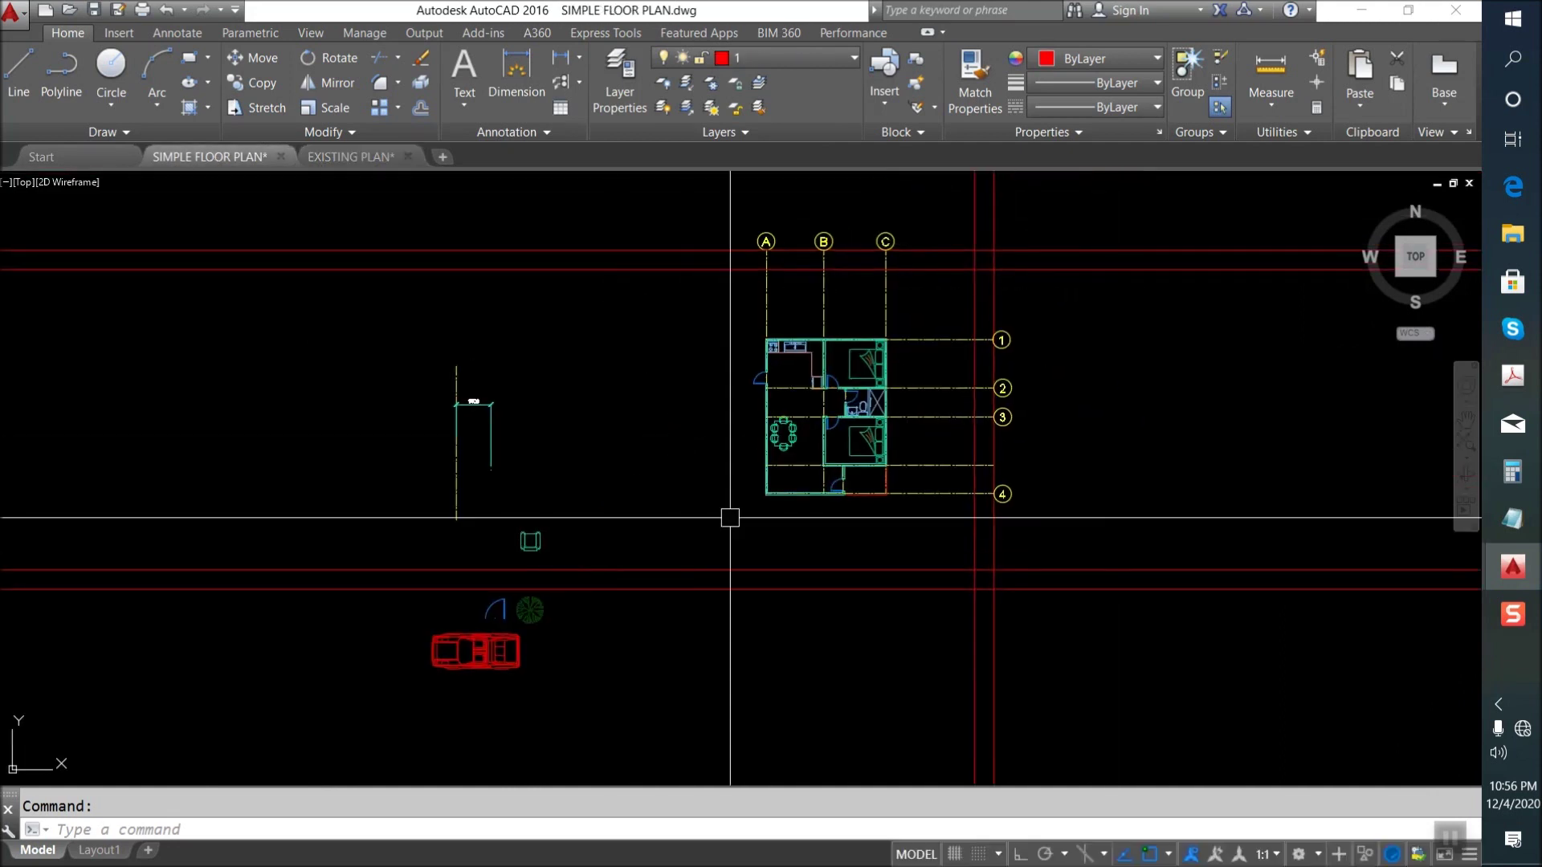
{"action": "scroll", "coordinate": [803, 464], "scroll_direction": "up", "scroll_amount": 5}
{"action": "scroll", "coordinate": [785, 481], "scroll_direction": "up", "scroll_amount": 4}
{"action": "scroll", "coordinate": [698, 534], "scroll_direction": "up", "scroll_amount": 4}
{"action": "key", "text": "Escape"}
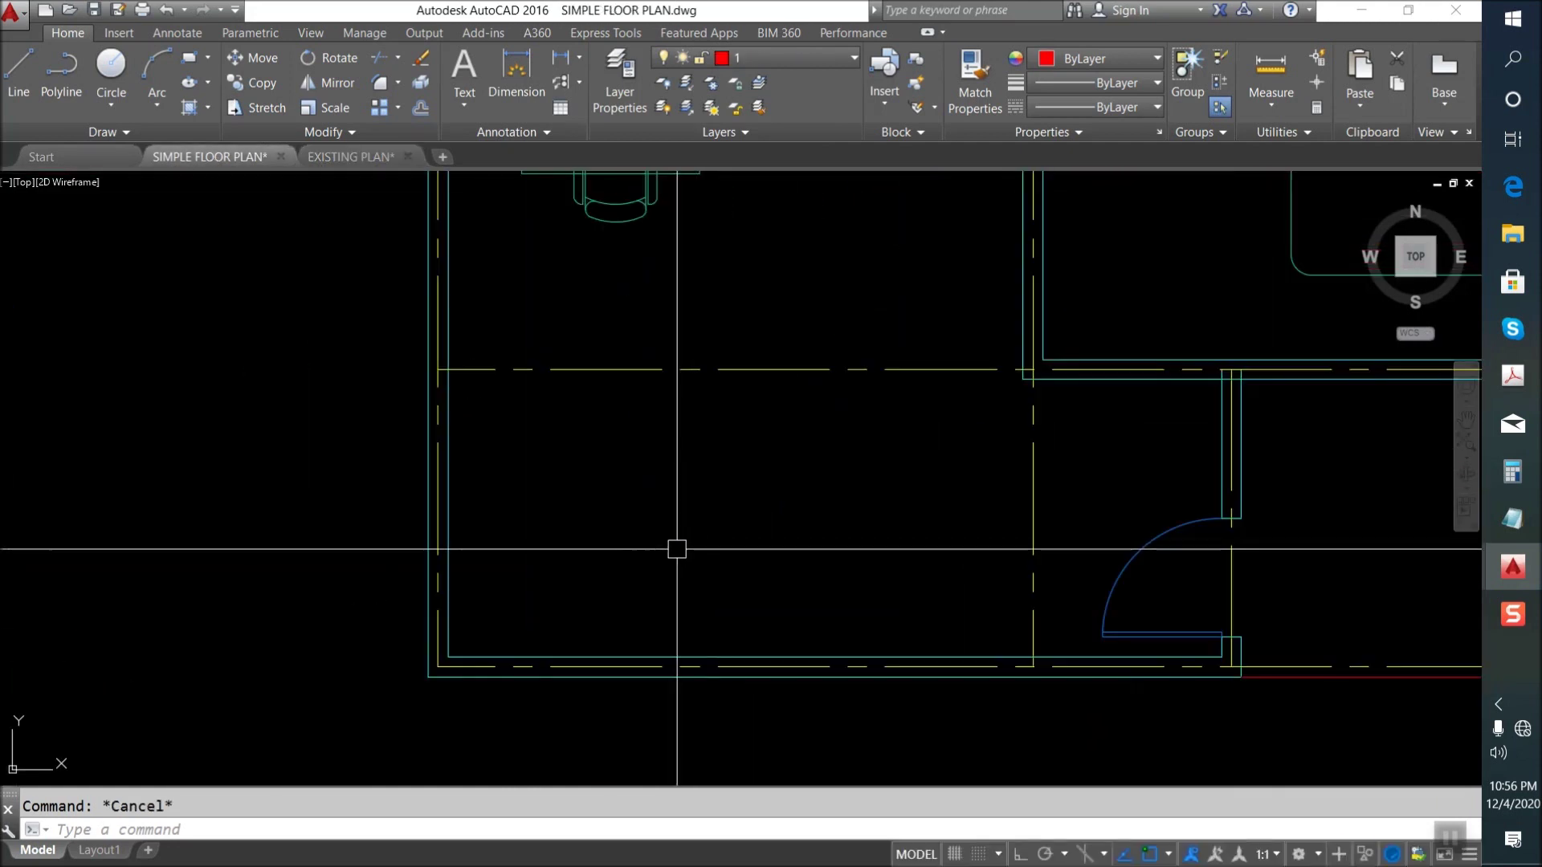
{"action": "type", "text": "REC"}
Draw two rectangles forming an L-shaped counter in the lower-left room.
{"action": "key", "text": "Return"}
{"action": "left_click", "coordinate": [475, 410]}
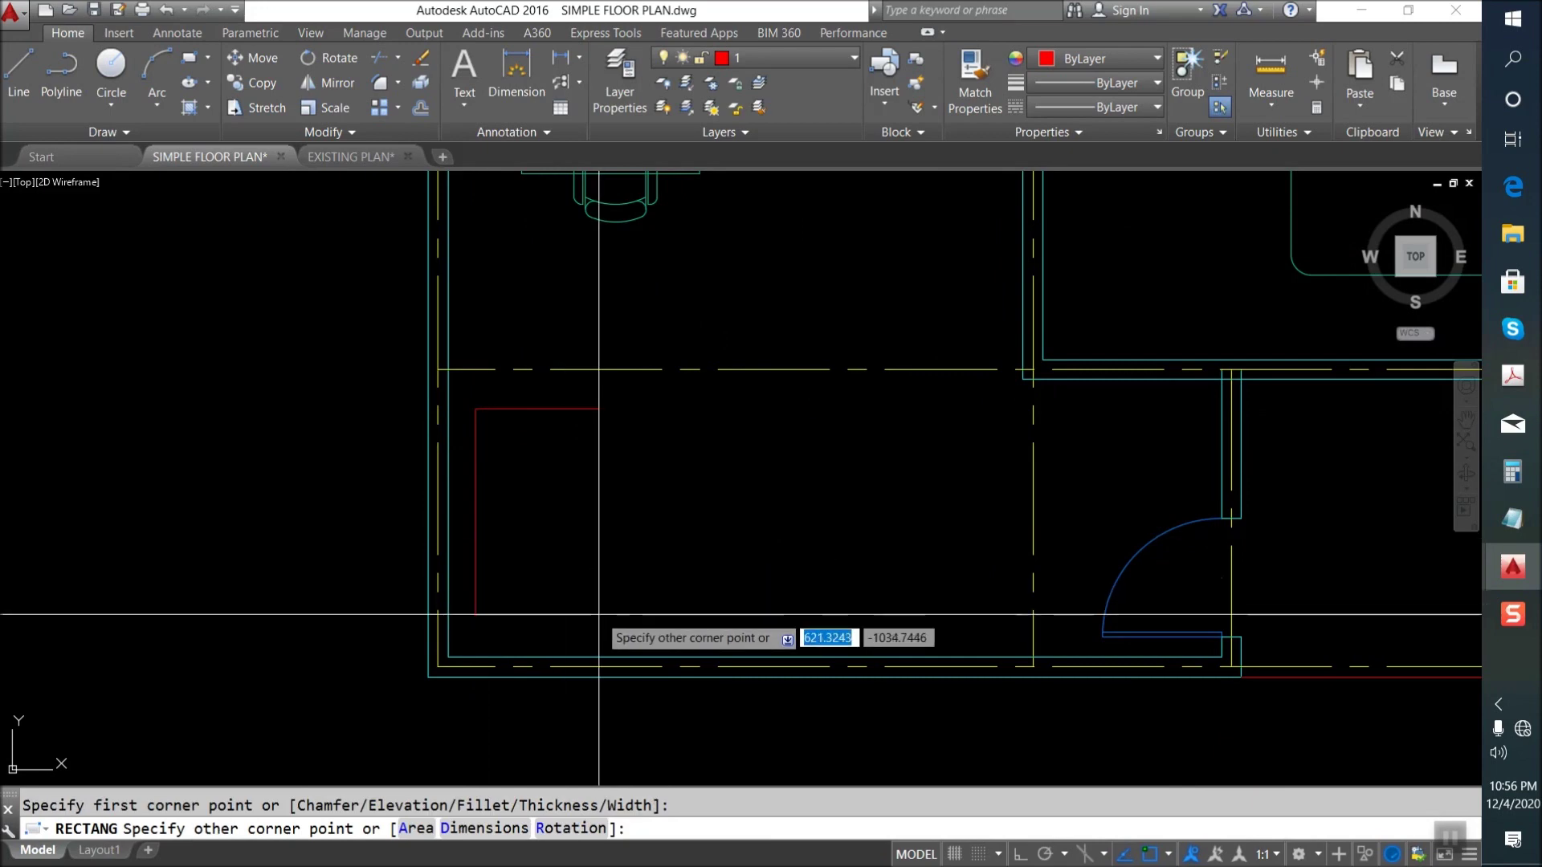
{"action": "left_click", "coordinate": [579, 630]}
{"action": "key", "text": "Return"}
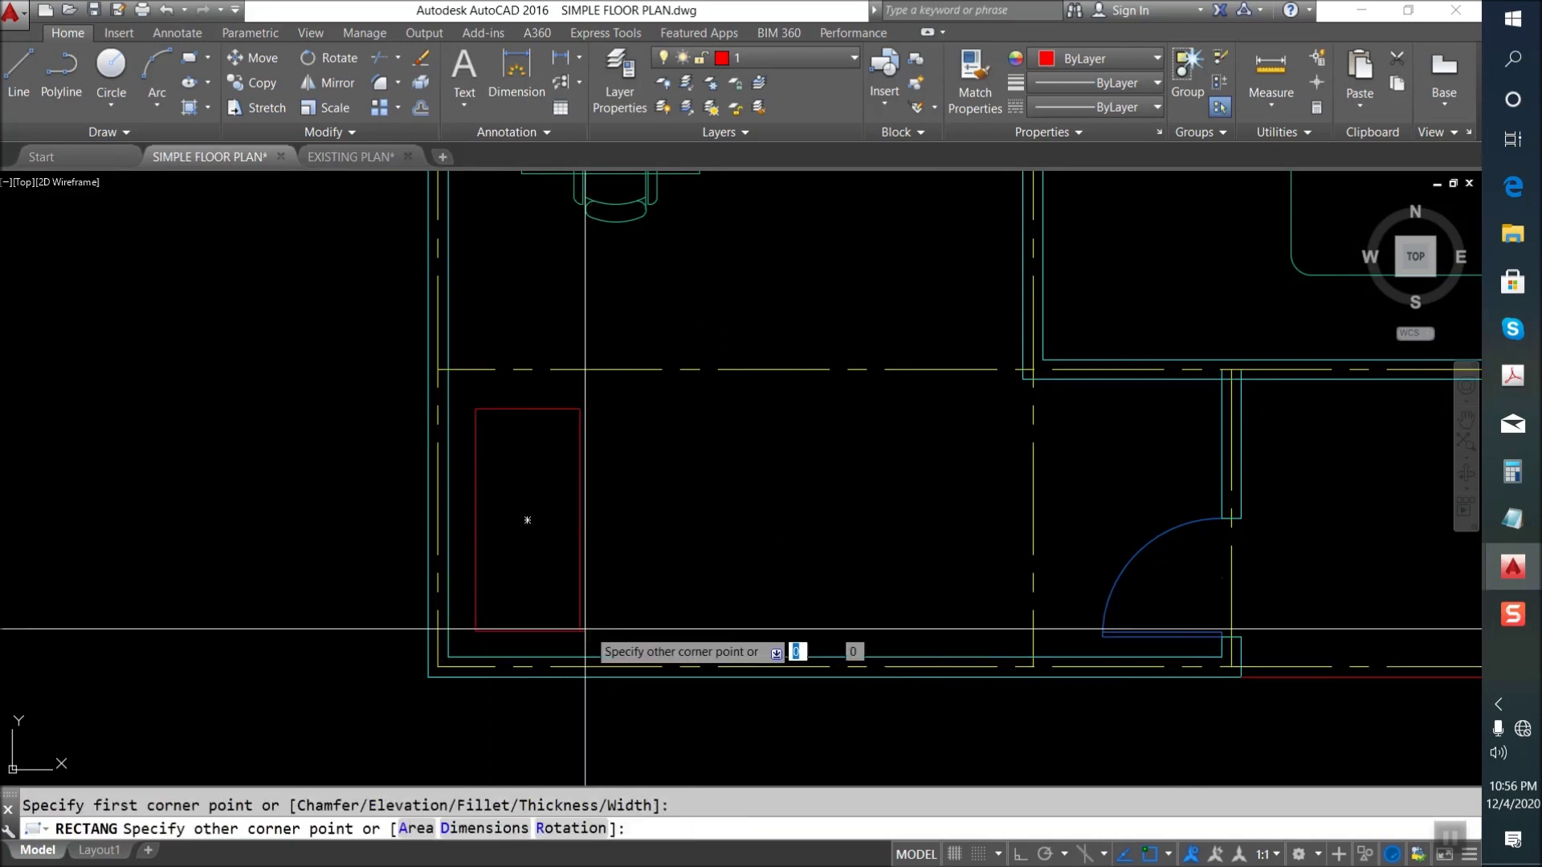
{"action": "left_click", "coordinate": [843, 532]}
{"action": "key", "text": "Return"}
{"action": "scroll", "coordinate": [675, 538], "scroll_direction": "down", "scroll_amount": 4}
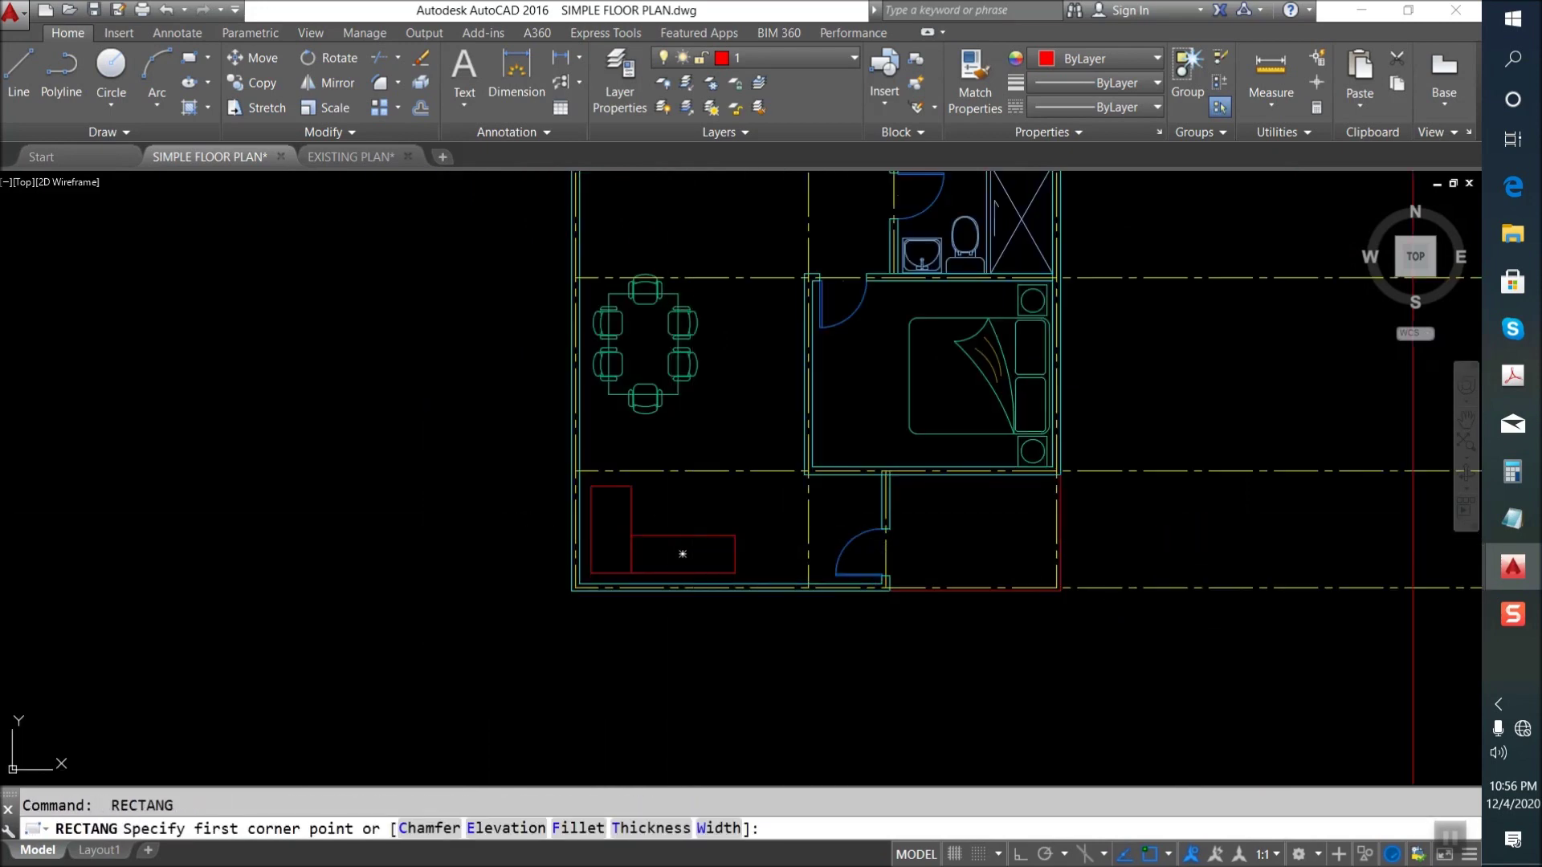
{"action": "key", "text": "Escape"}
Use the dining table as the match-properties source and start selecting the new rectangles.
{"action": "left_click", "coordinate": [688, 393]}
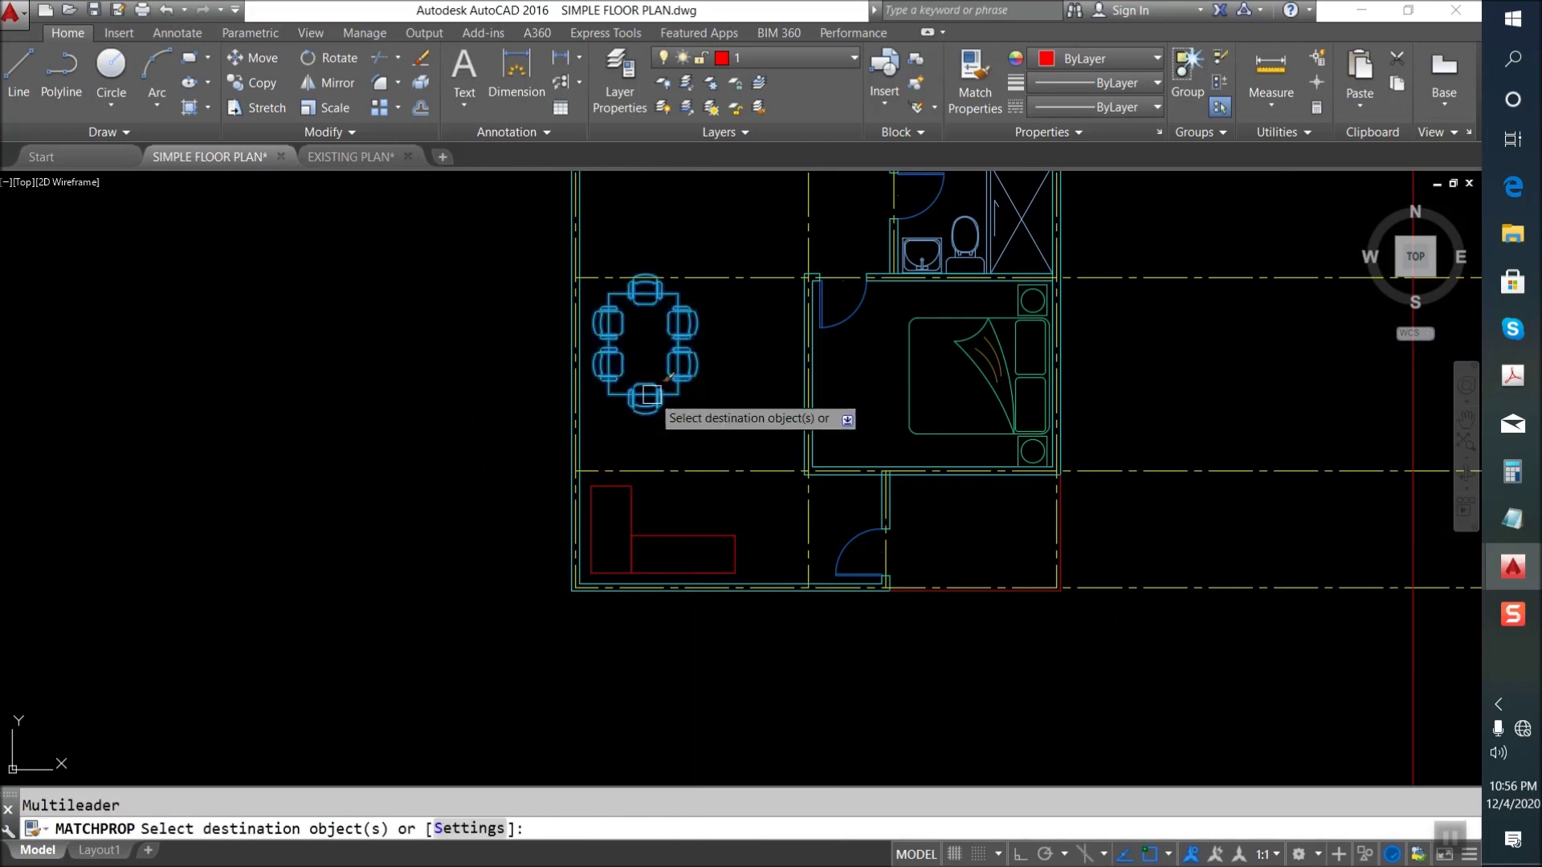
{"action": "scroll", "coordinate": [665, 551], "scroll_direction": "up", "scroll_amount": 3}
{"action": "left_click", "coordinate": [671, 578]}
Apply the dining table's properties to the new rectangles.
{"action": "left_click", "coordinate": [534, 520]}
{"action": "scroll", "coordinate": [694, 540], "scroll_direction": "down", "scroll_amount": 6}
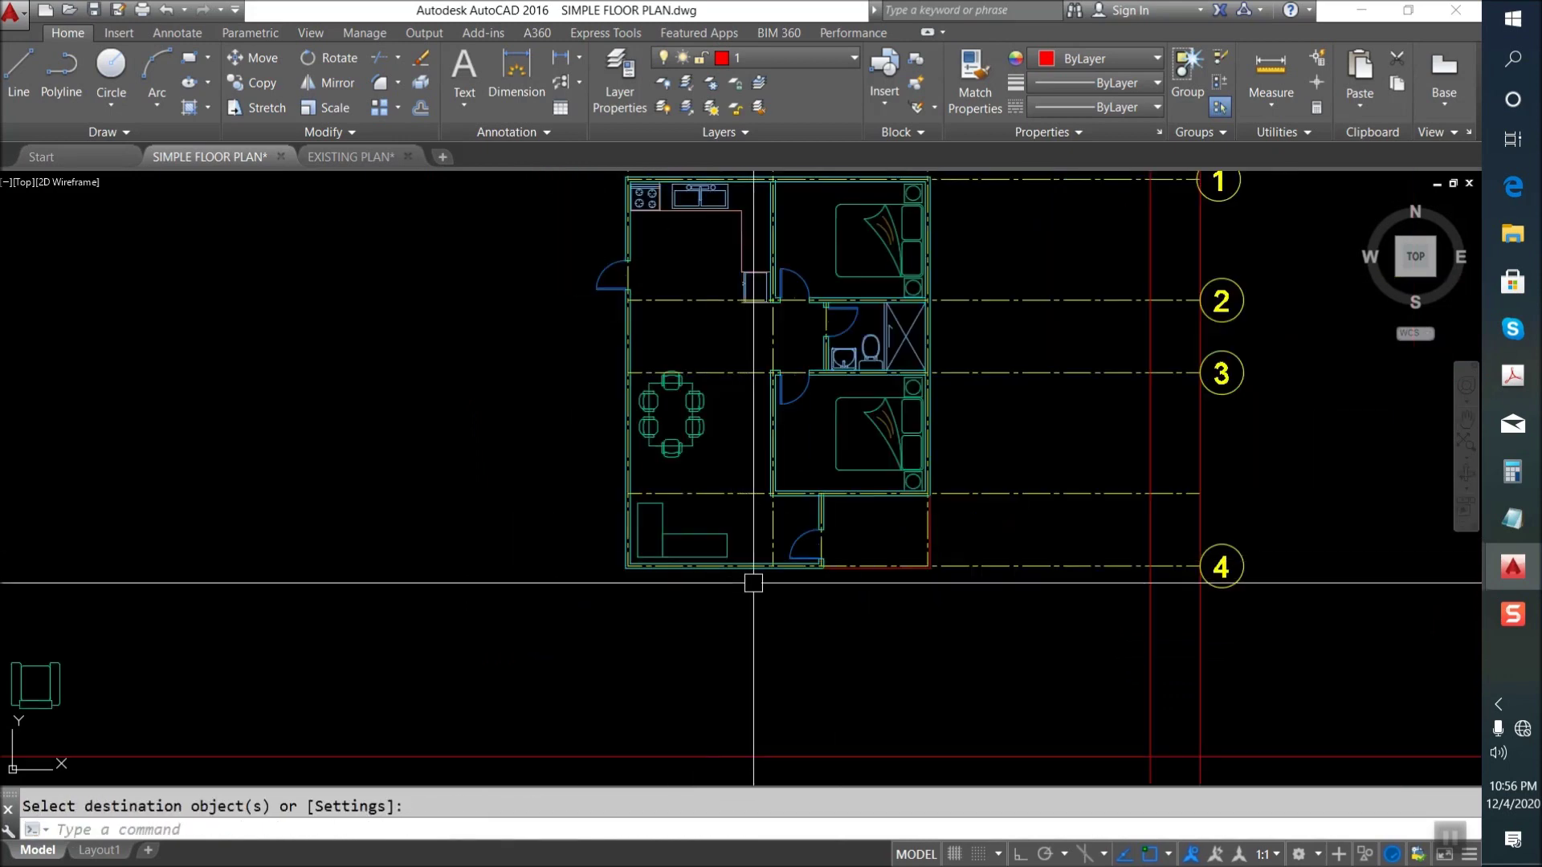
{"action": "scroll", "coordinate": [891, 582], "scroll_direction": "down", "scroll_amount": 2}
{"action": "key", "text": "Escape"}
Move the armchair to a new spot in the lower-left room.
{"action": "left_click", "coordinate": [502, 562]}
{"action": "key", "text": "Return"}
{"action": "scroll", "coordinate": [771, 494], "scroll_direction": "up", "scroll_amount": 3}
{"action": "scroll", "coordinate": [767, 494], "scroll_direction": "up", "scroll_amount": 3}
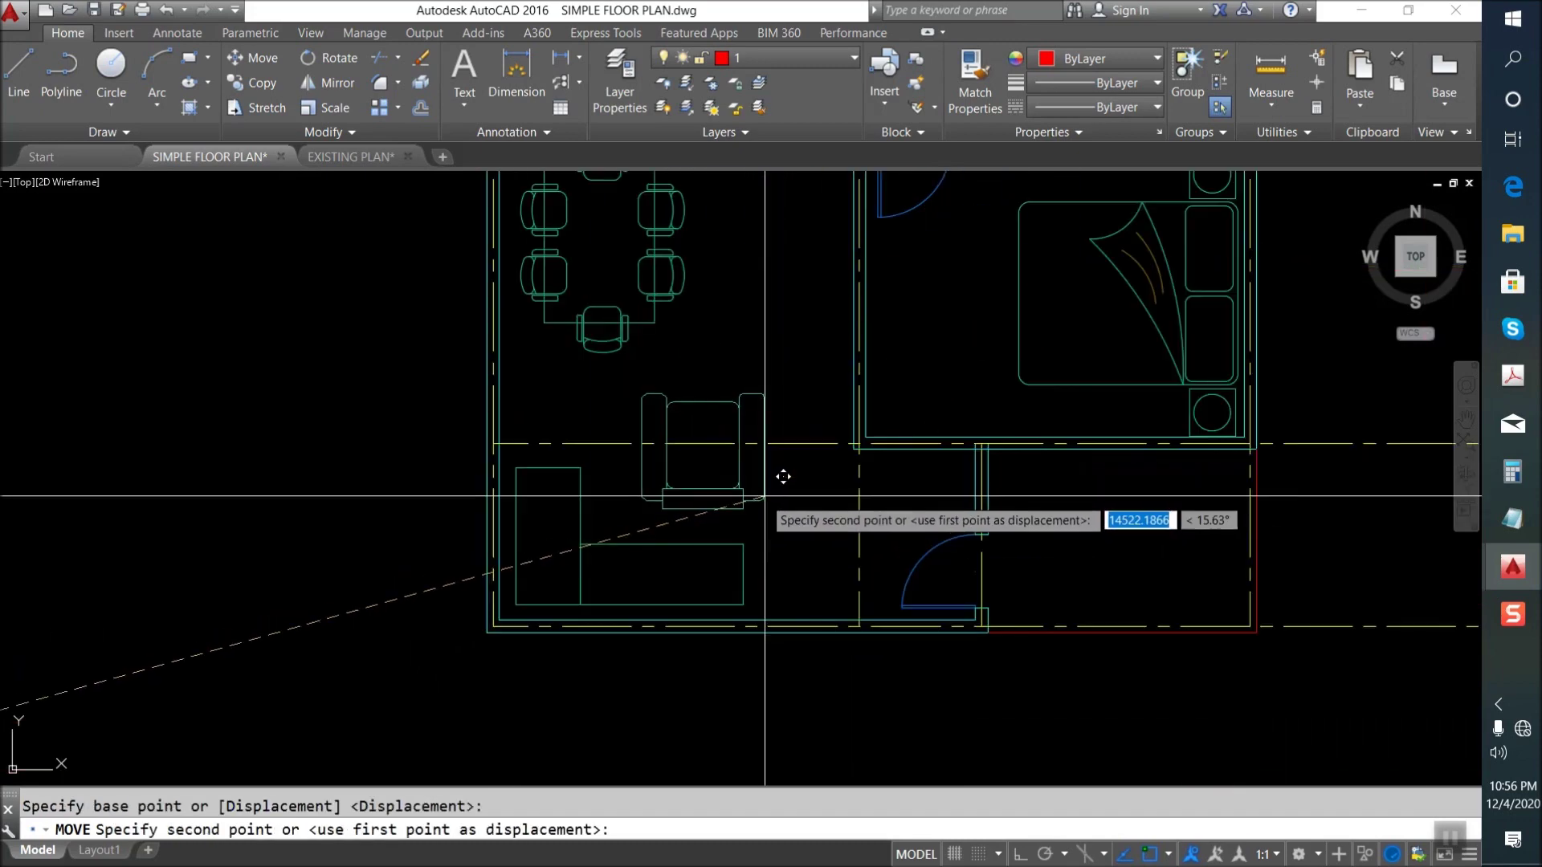
{"action": "left_click", "coordinate": [715, 508]}
{"action": "key", "text": "space"}
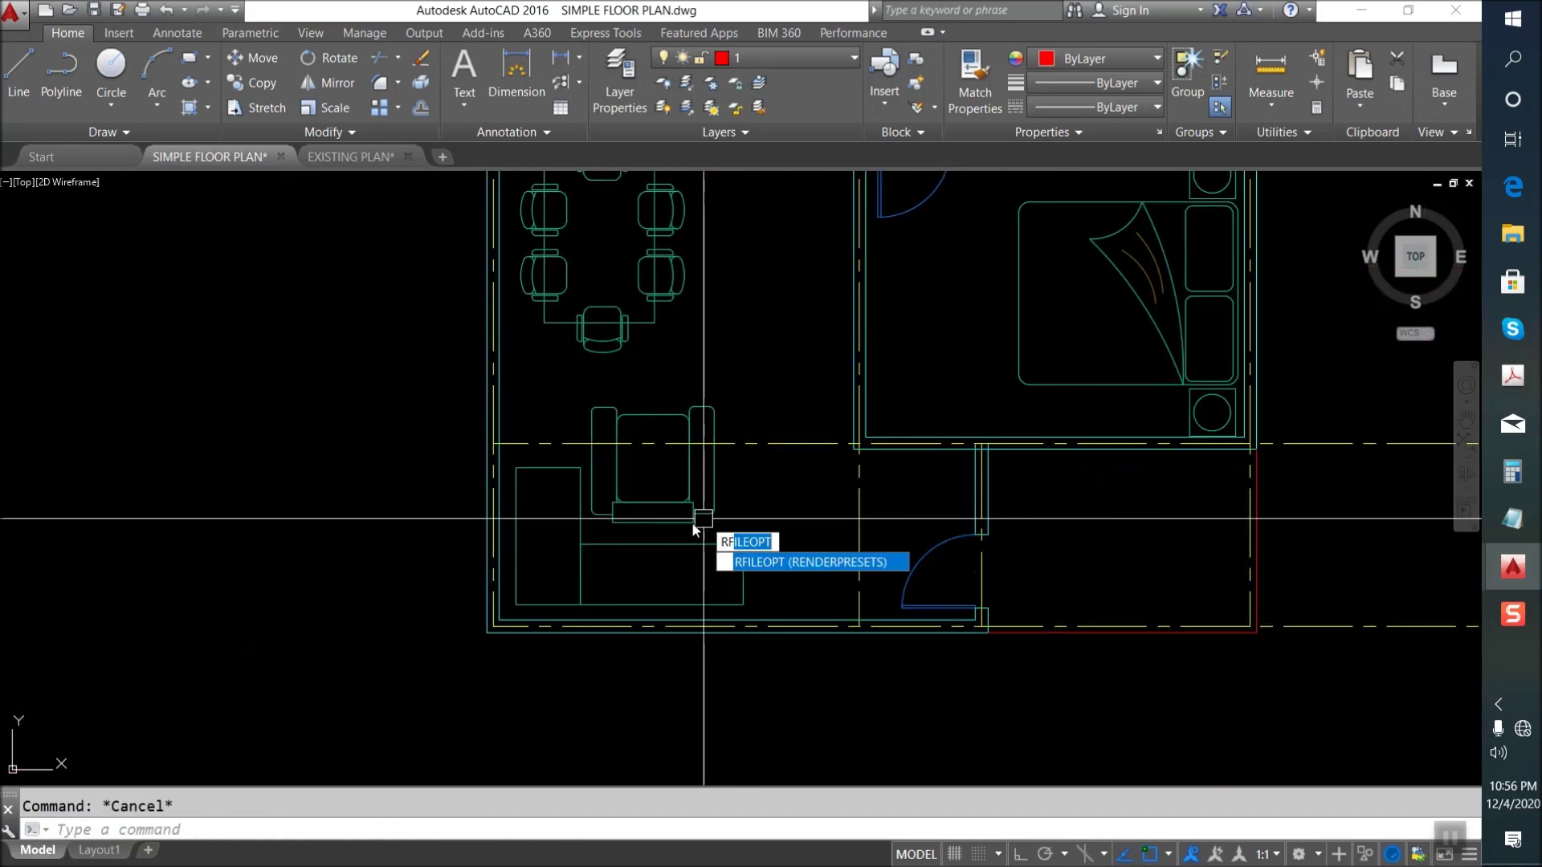
With Ortho on, rotate the armchair 90° to face left and shift it left.
{"action": "key", "text": "Return"}
{"action": "left_click", "coordinate": [662, 523]}
{"action": "key", "text": "F8"}
{"action": "left_click", "coordinate": [668, 701]}
{"action": "key", "text": "Escape"}
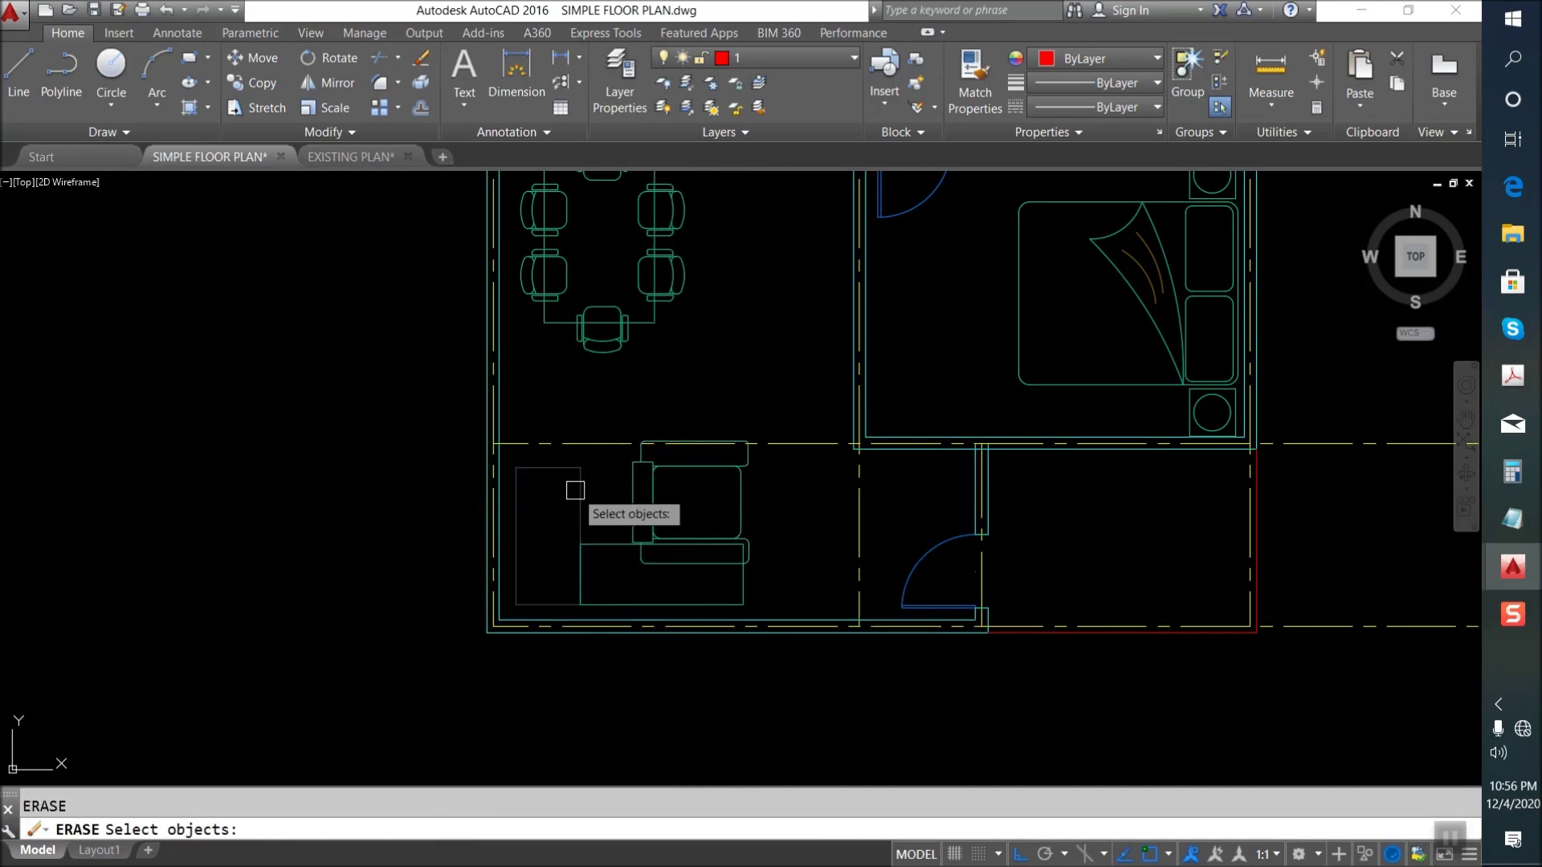
{"action": "key", "text": "Return"}
{"action": "left_click", "coordinate": [648, 515]}
{"action": "left_click", "coordinate": [530, 516]}
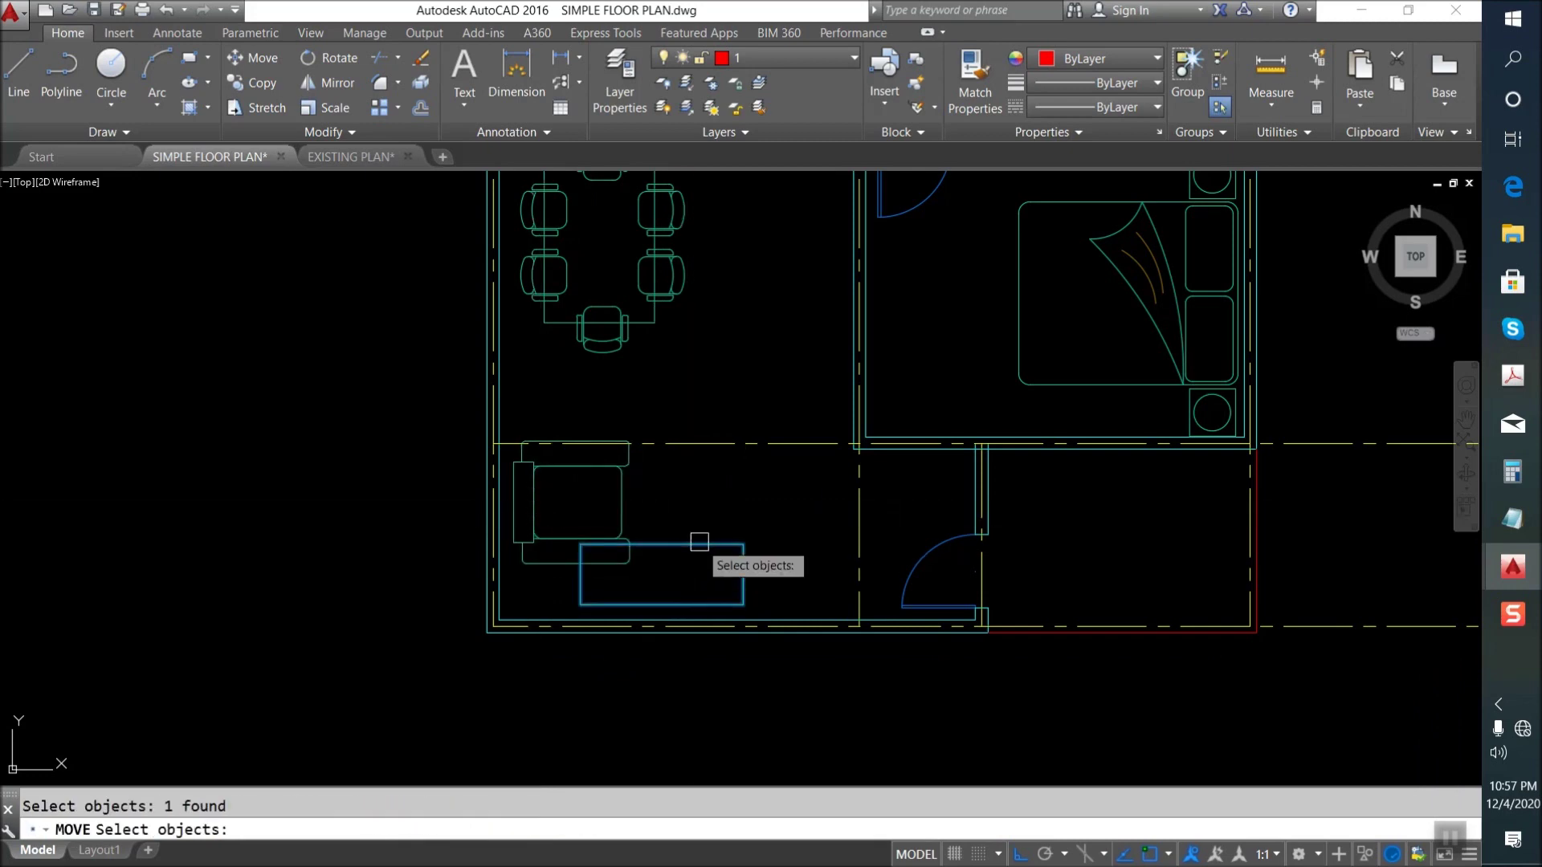
Move the low table to the right and down against the wall.
{"action": "left_click", "coordinate": [699, 540]}
{"action": "key", "text": "Return"}
{"action": "left_click", "coordinate": [710, 524]}
{"action": "left_click", "coordinate": [756, 525]}
{"action": "key", "text": "Return"}
{"action": "left_click", "coordinate": [723, 547]}
{"action": "key", "text": "Return"}
{"action": "left_click", "coordinate": [713, 495]}
{"action": "left_click", "coordinate": [714, 508]}
Window-select the furniture near the table for another move.
{"action": "left_click", "coordinate": [623, 511]}
{"action": "key", "text": "Return"}
{"action": "left_click", "coordinate": [747, 516]}
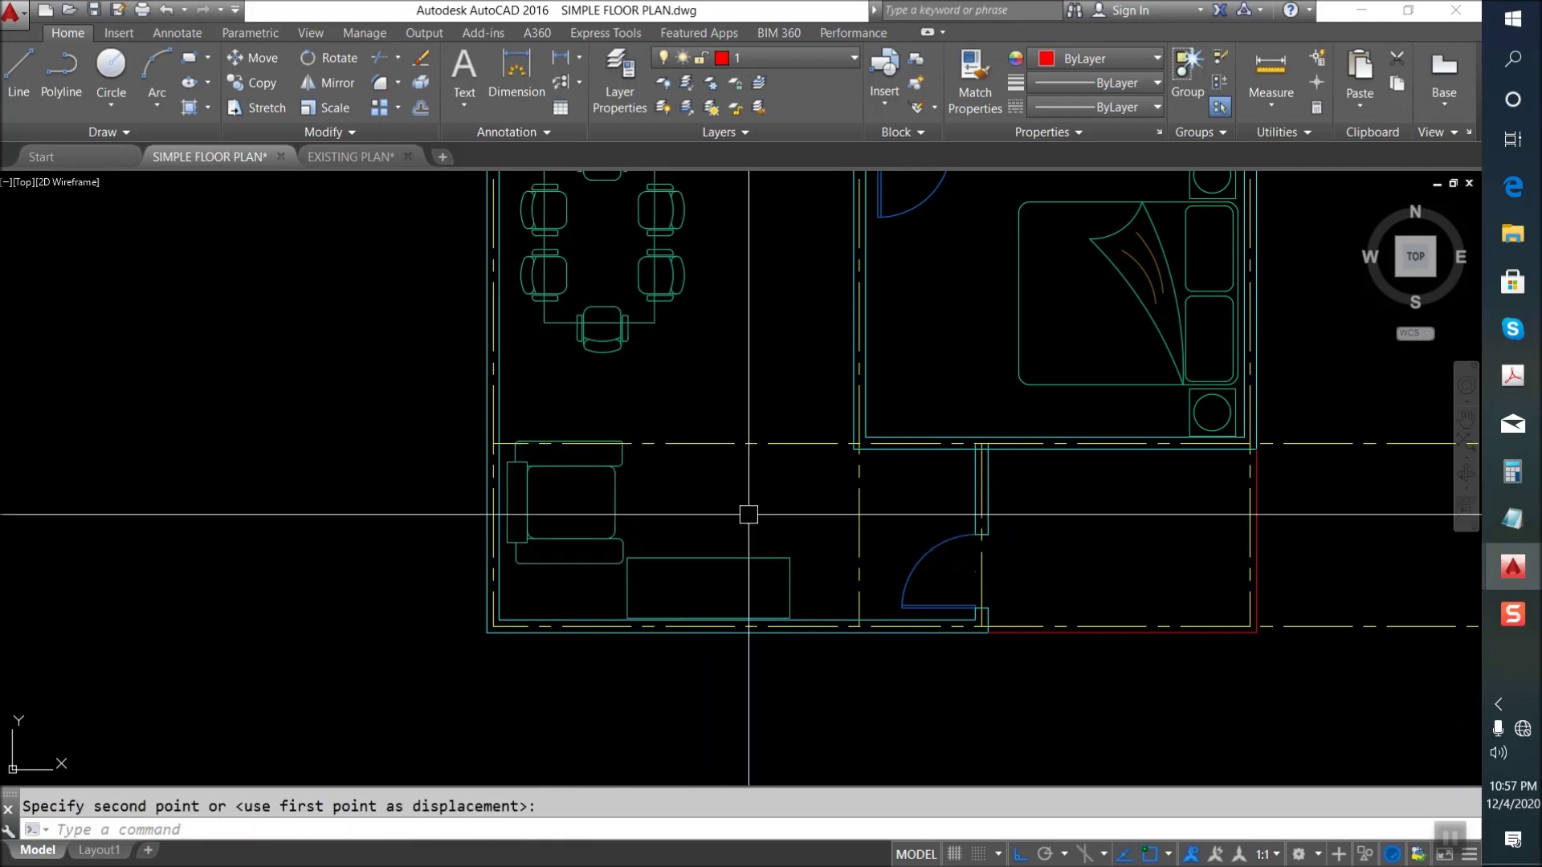
{"action": "scroll", "coordinate": [708, 597], "scroll_direction": "down", "scroll_amount": 5}
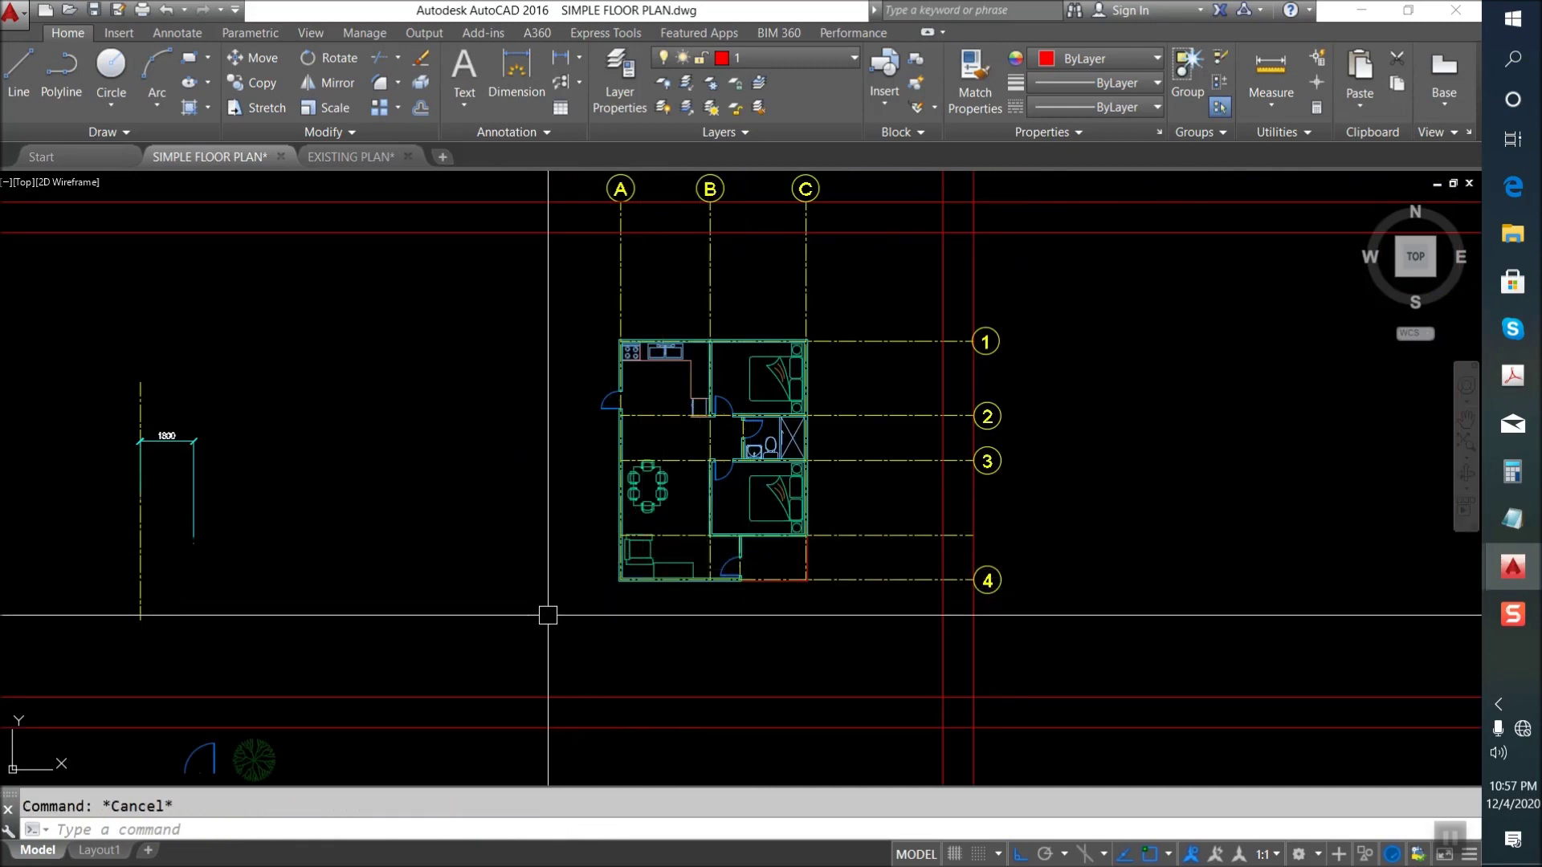
{"action": "scroll", "coordinate": [640, 411], "scroll_direction": "up", "scroll_amount": 2}
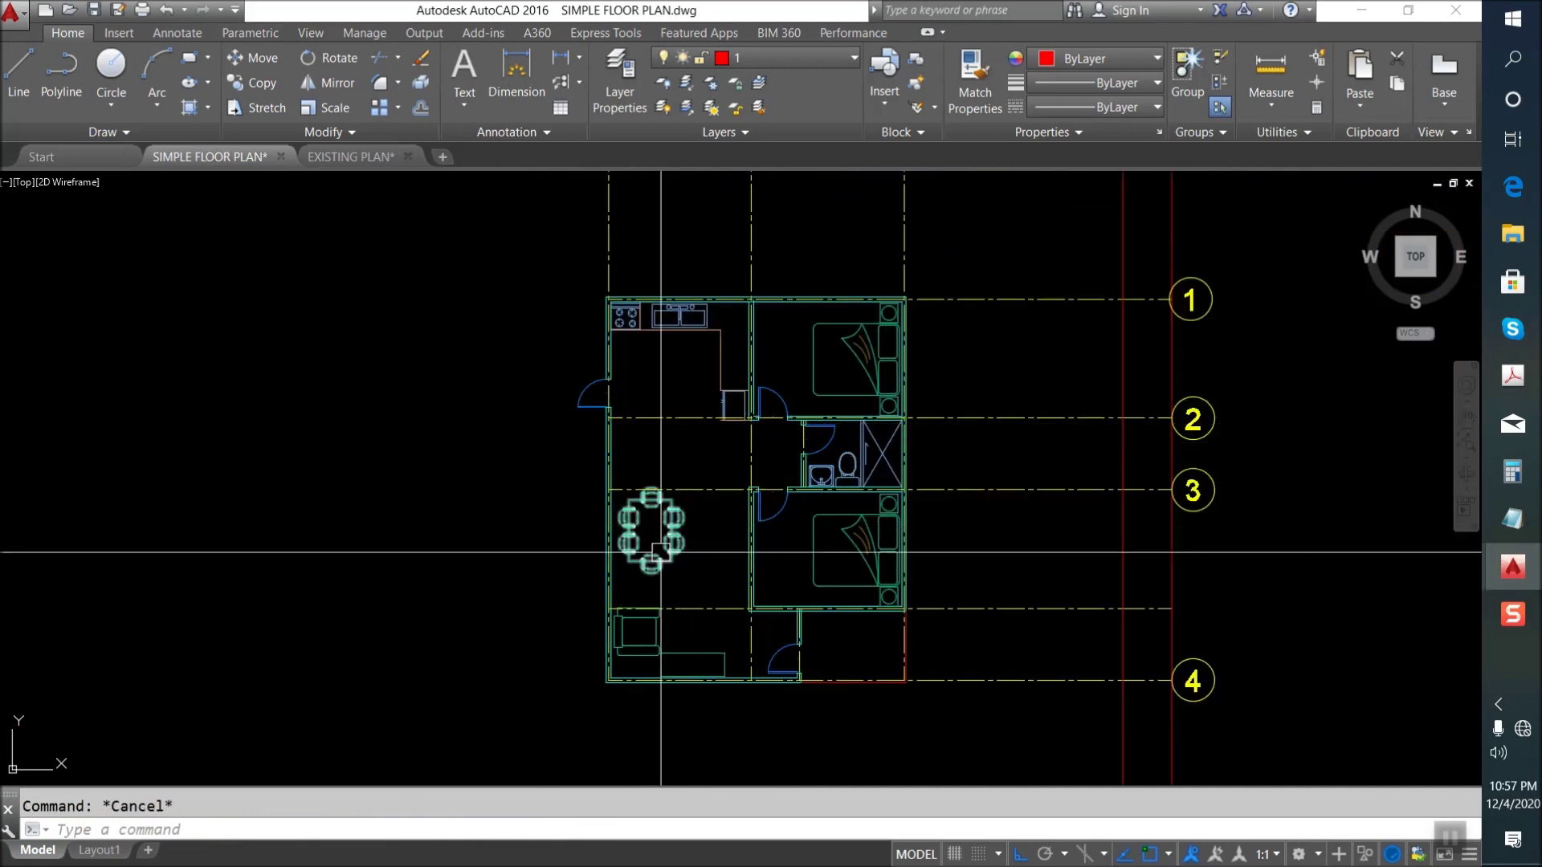
Move the red car to just below the house.
{"action": "middle_click_drag", "start_coordinate": [826, 634], "coordinate": [836, 509]}
{"action": "scroll", "coordinate": [759, 556], "scroll_direction": "down", "scroll_amount": 4}
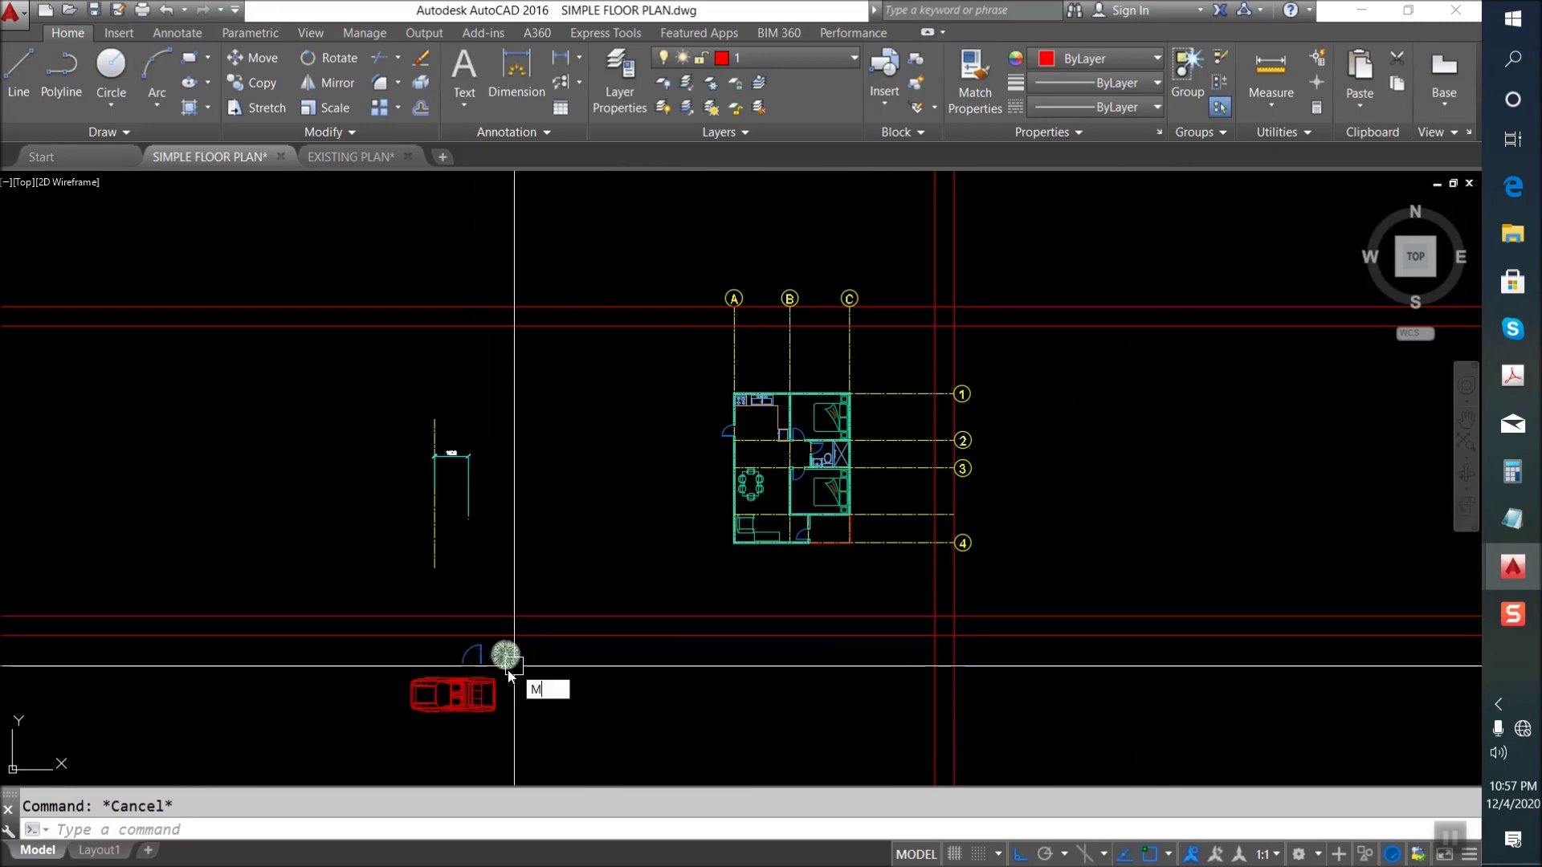
{"action": "left_click", "coordinate": [476, 697]}
{"action": "key", "text": "Return"}
{"action": "left_click", "coordinate": [480, 700]}
{"action": "scroll", "coordinate": [846, 571], "scroll_direction": "up", "scroll_amount": 4}
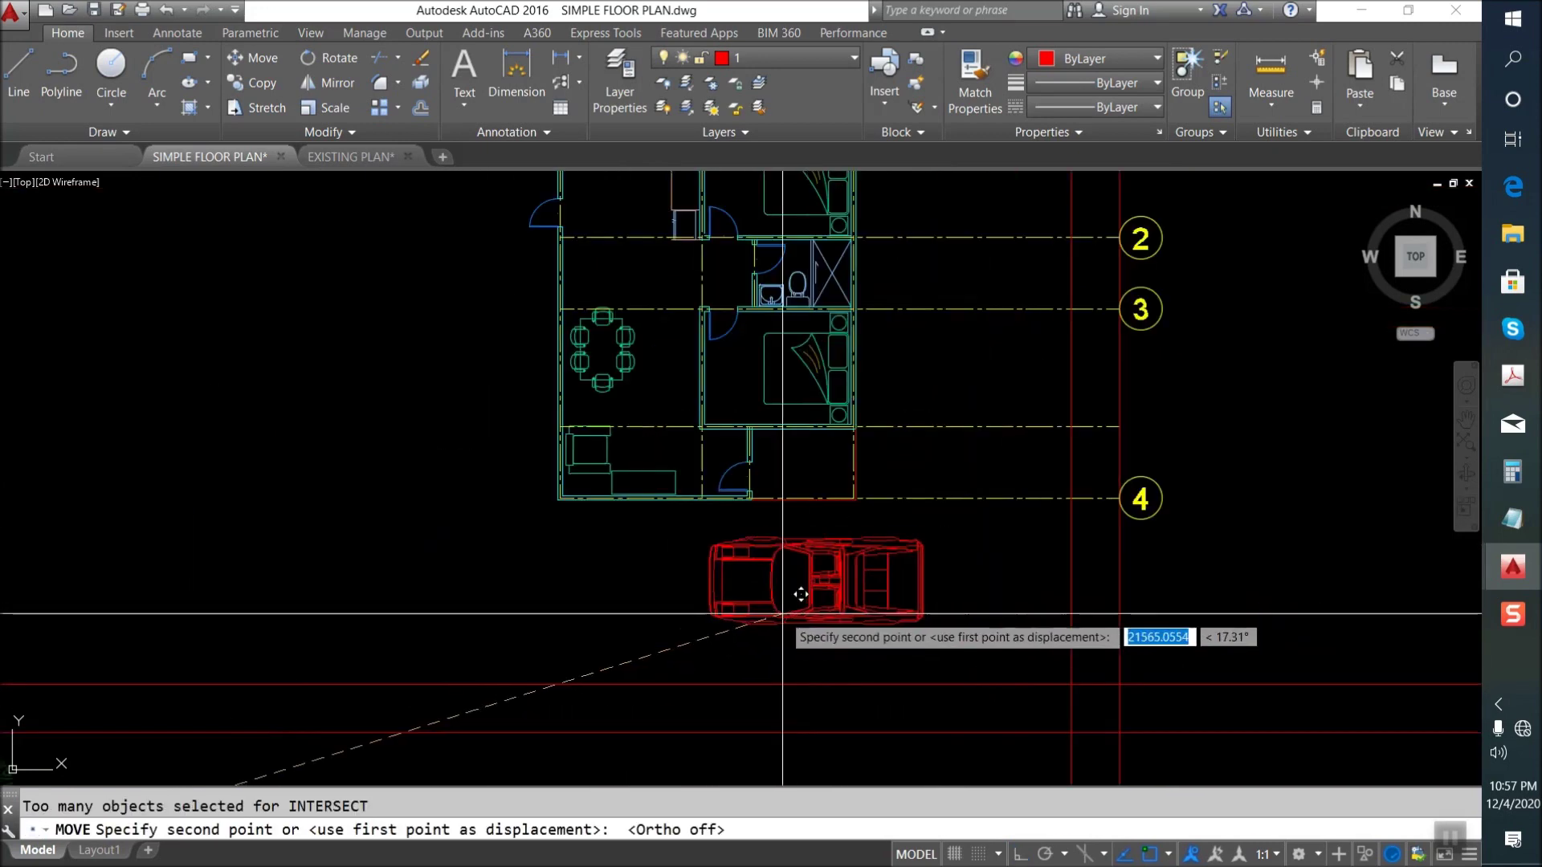
{"action": "left_click", "coordinate": [679, 591]}
{"action": "scroll", "coordinate": [500, 596], "scroll_direction": "down", "scroll_amount": 3}
Move the round tree to the left of the car.
{"action": "key", "text": "Return"}
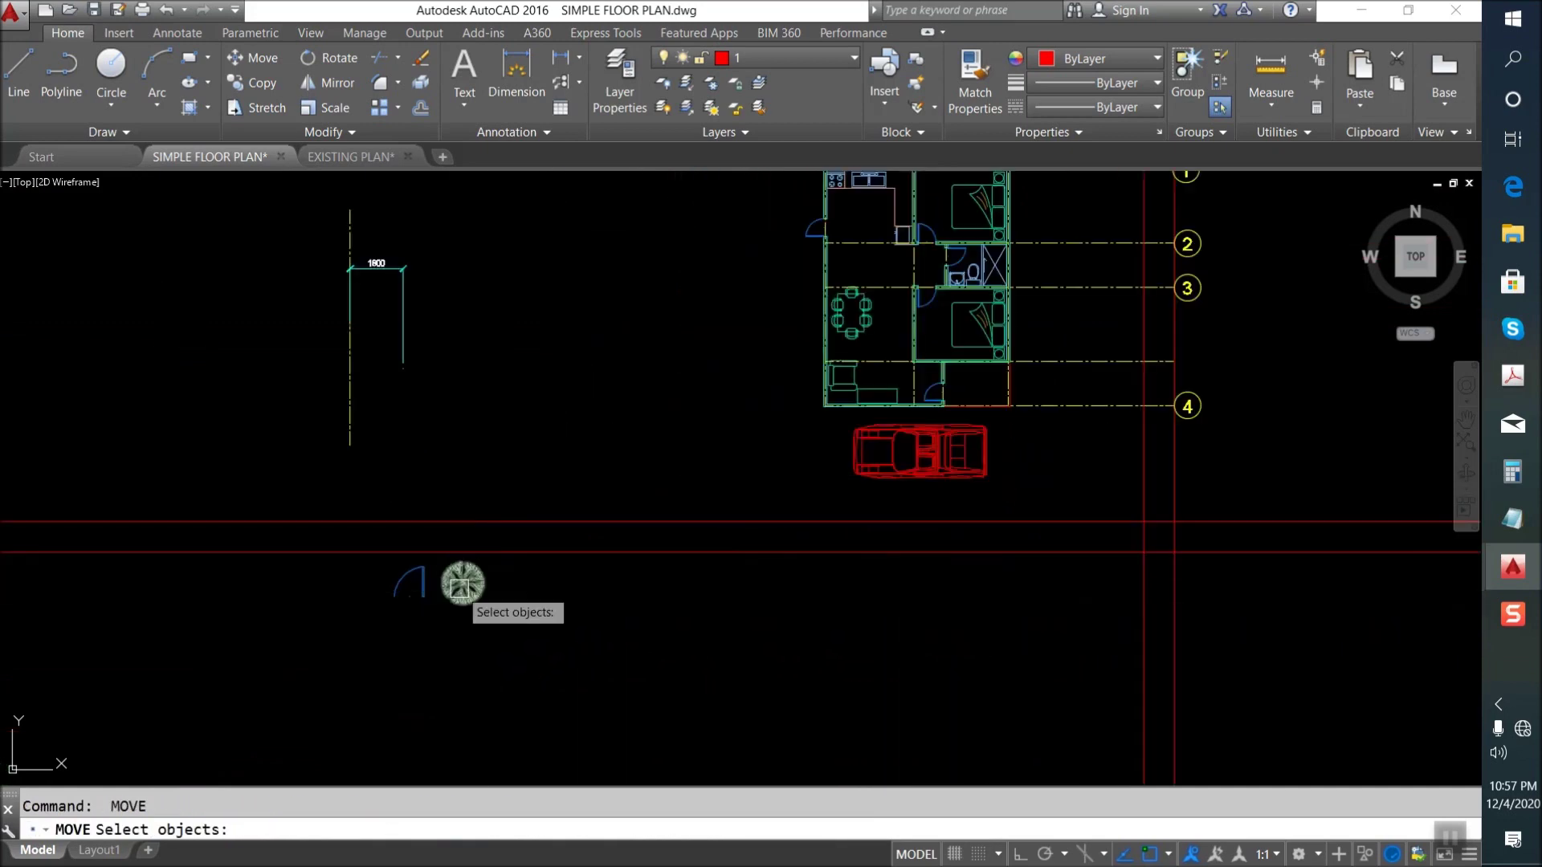
{"action": "left_click", "coordinate": [458, 585]}
{"action": "key", "text": "Return"}
{"action": "left_click", "coordinate": [463, 585]}
{"action": "scroll", "coordinate": [861, 420], "scroll_direction": "up", "scroll_amount": 2}
{"action": "left_click", "coordinate": [799, 433]}
{"action": "scroll", "coordinate": [748, 494], "scroll_direction": "down", "scroll_amount": 2}
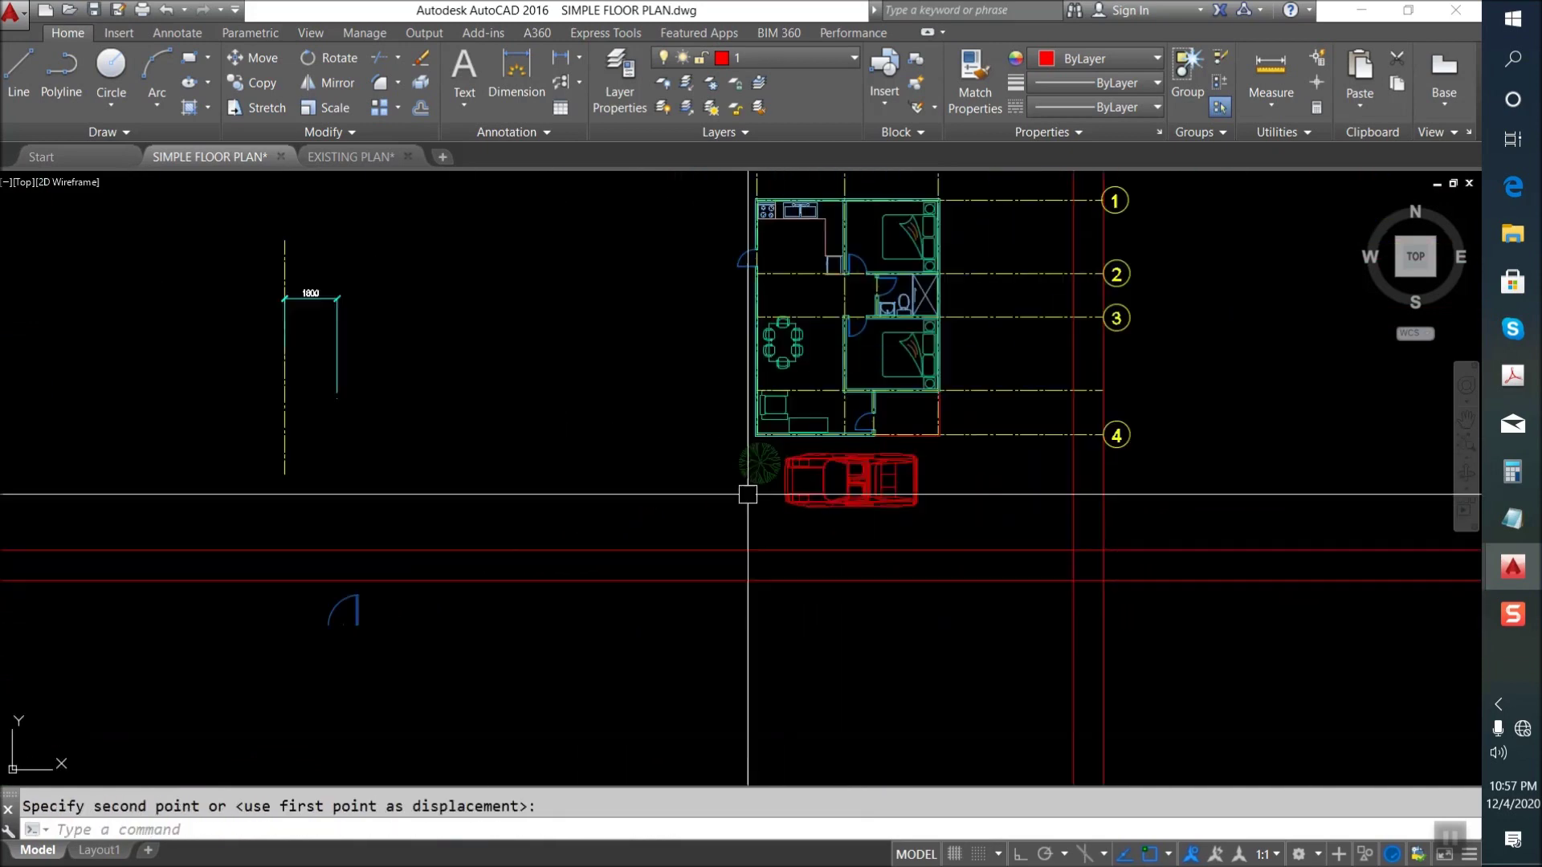
Copy the tree to a second spot beside the car.
{"action": "key", "text": "Return"}
{"action": "left_click", "coordinate": [755, 479]}
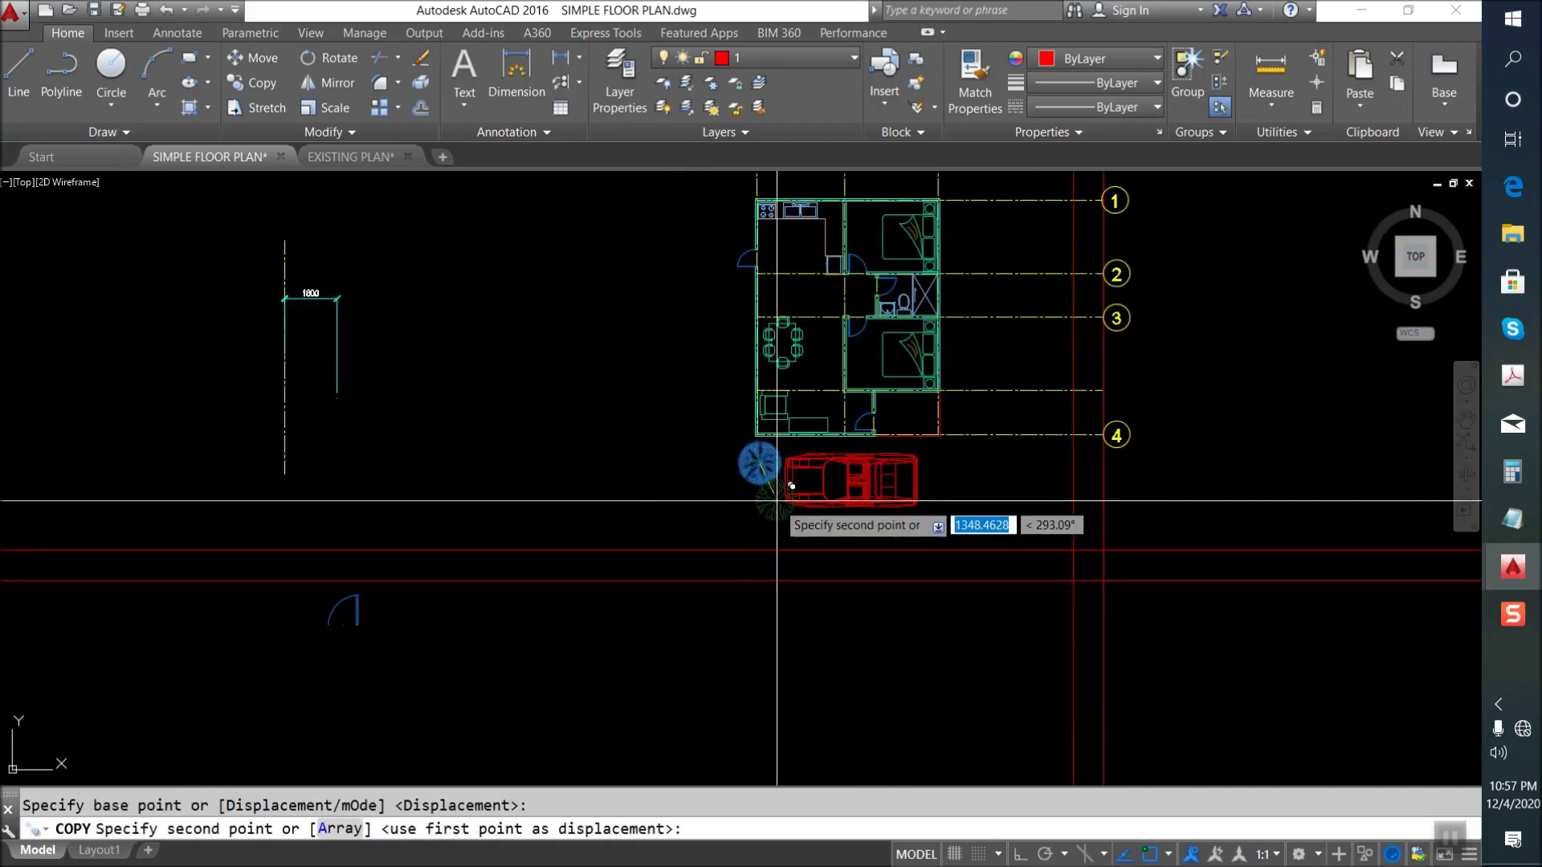
{"action": "scroll", "coordinate": [751, 494], "scroll_direction": "up", "scroll_amount": 2}
{"action": "scroll", "coordinate": [747, 506], "scroll_direction": "down", "scroll_amount": 2}
{"action": "left_click", "coordinate": [746, 515]}
{"action": "scroll", "coordinate": [747, 498], "scroll_direction": "up", "scroll_amount": 2}
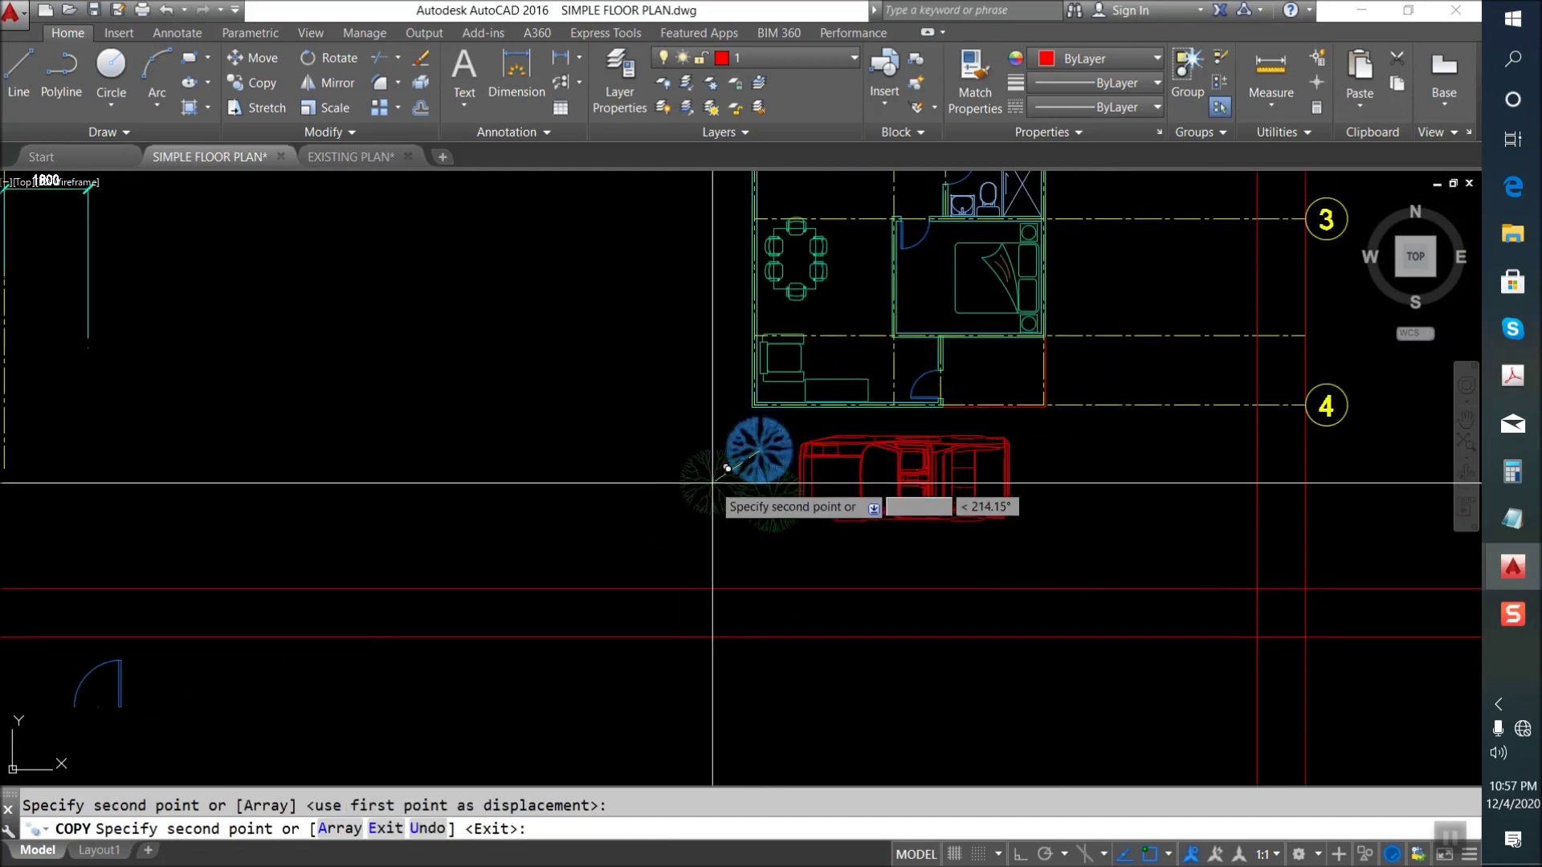
{"action": "scroll", "coordinate": [747, 482], "scroll_direction": "down", "scroll_amount": 3}
{"action": "key", "text": "Escape"}
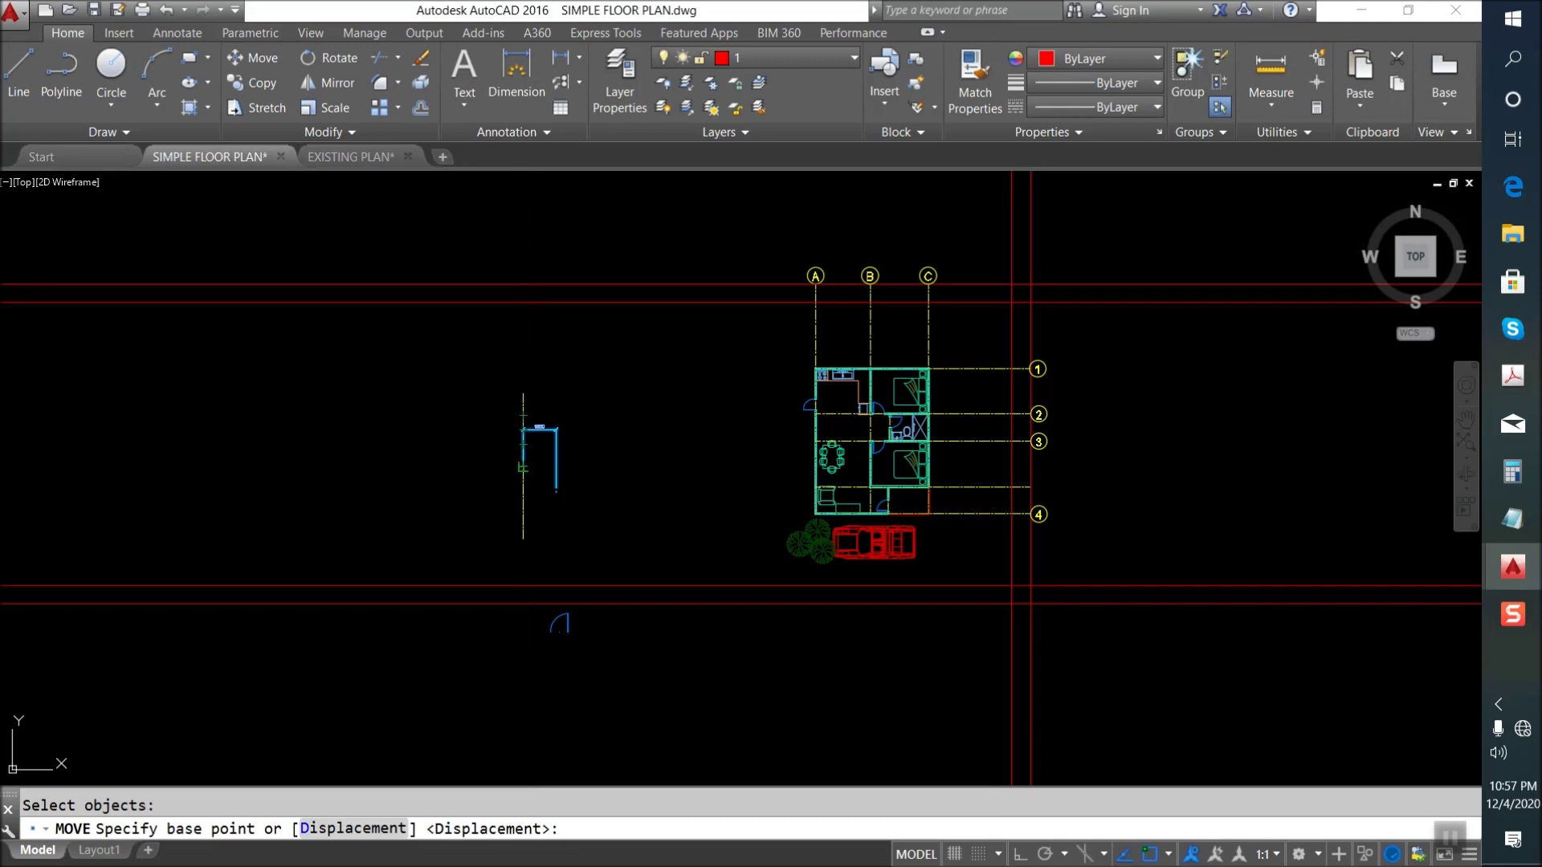
Move the dimension up above grid lines A and B.
{"action": "left_click", "coordinate": [524, 466]}
{"action": "scroll", "coordinate": [928, 313], "scroll_direction": "up", "scroll_amount": 3}
{"action": "left_click", "coordinate": [642, 394]}
Snap the moved dimension's right end onto grid line B and check the 3000 dimension.
{"action": "left_click", "coordinate": [726, 436]}
{"action": "left_click", "coordinate": [724, 458]}
{"action": "left_click", "coordinate": [779, 337]}
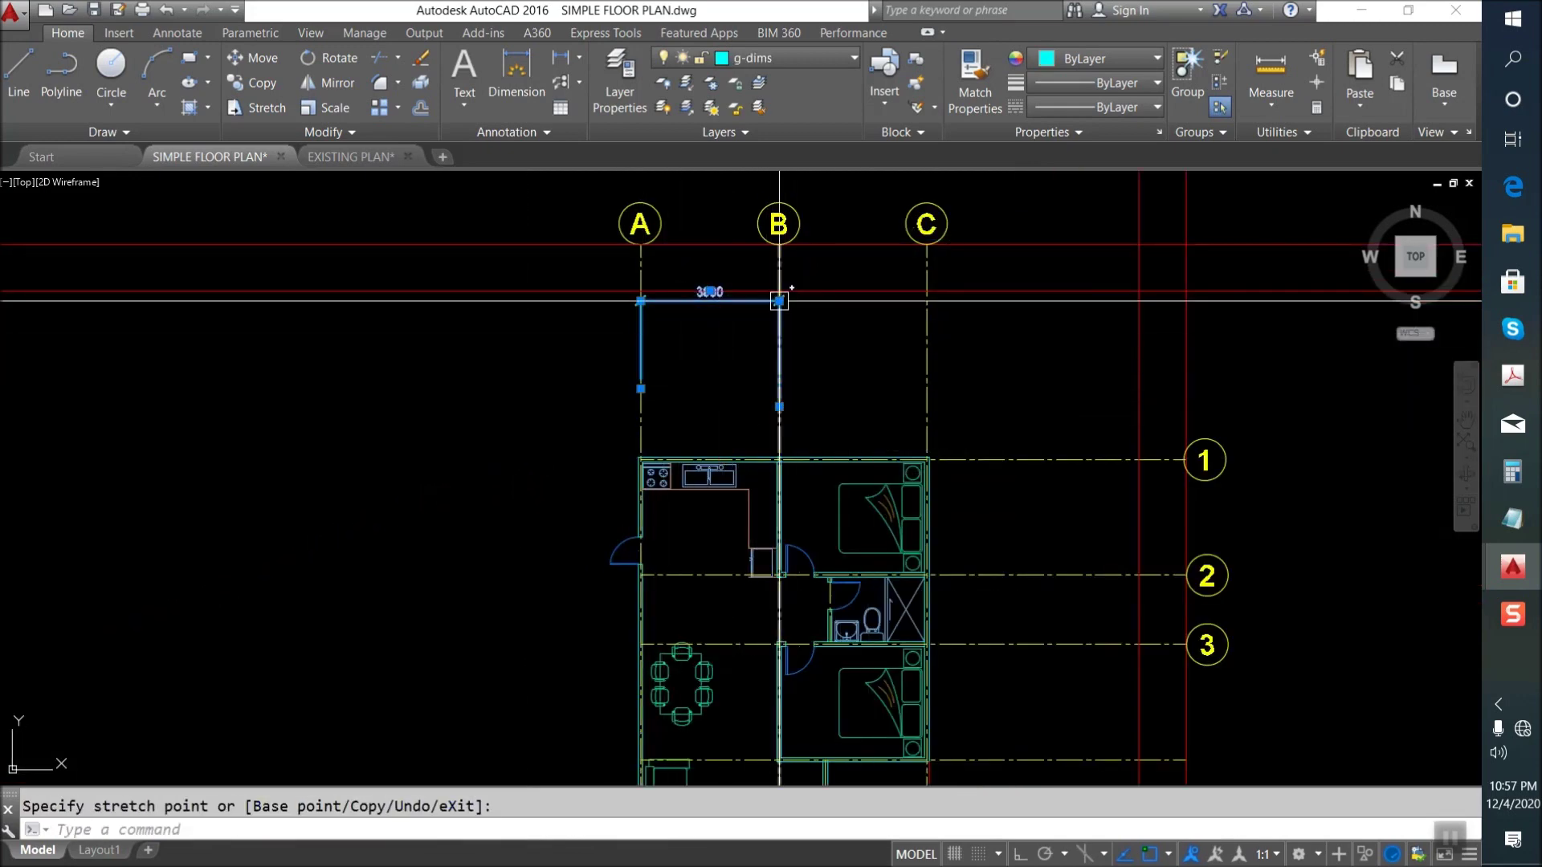
{"action": "key", "text": "Escape"}
{"action": "scroll", "coordinate": [703, 299], "scroll_direction": "up", "scroll_amount": 4}
{"action": "left_click", "coordinate": [860, 305]}
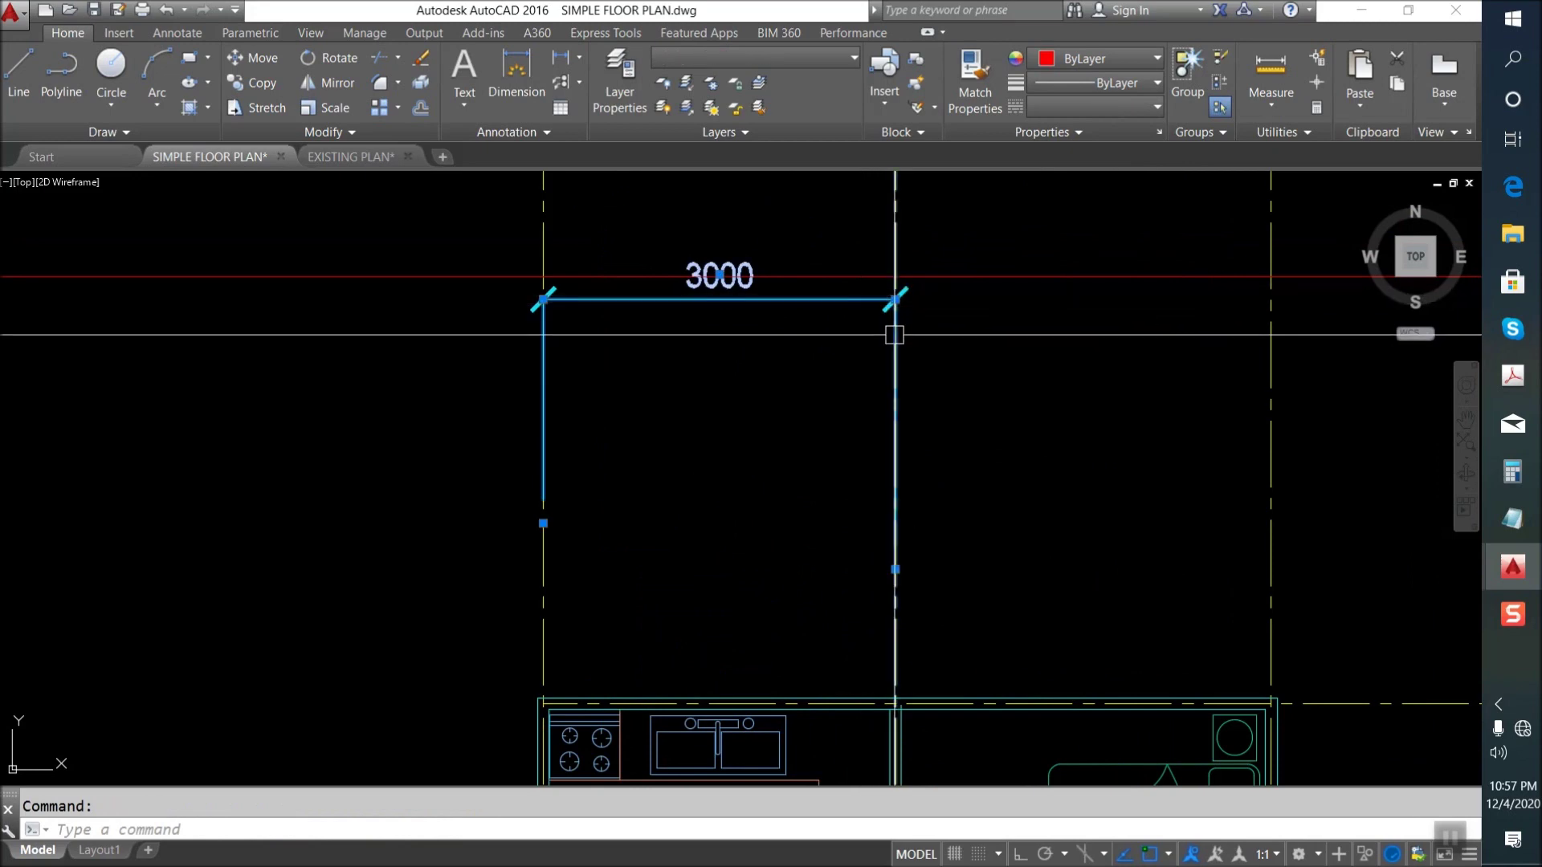
{"action": "left_click", "coordinate": [894, 300]}
{"action": "key", "text": "Escape"}
{"action": "scroll", "coordinate": [663, 469], "scroll_direction": "down", "scroll_amount": 2}
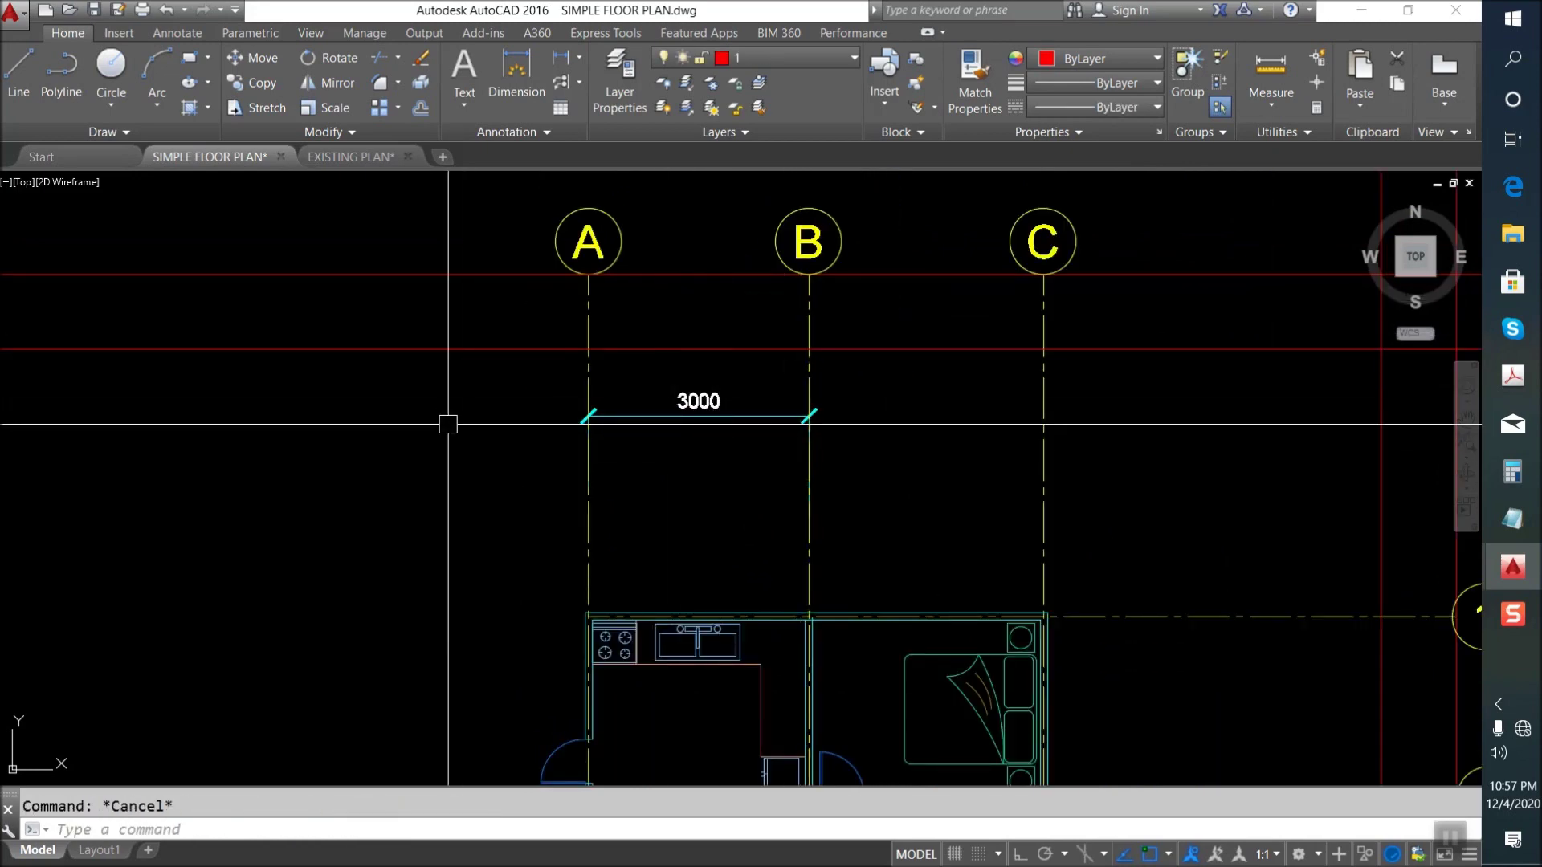
{"action": "type", "text": "E"}
Copy the 3000 dimension between grid lines B and C and stretch it to grid C.
{"action": "key", "text": "Return"}
{"action": "left_click", "coordinate": [376, 399]}
{"action": "left_click", "coordinate": [579, 396]}
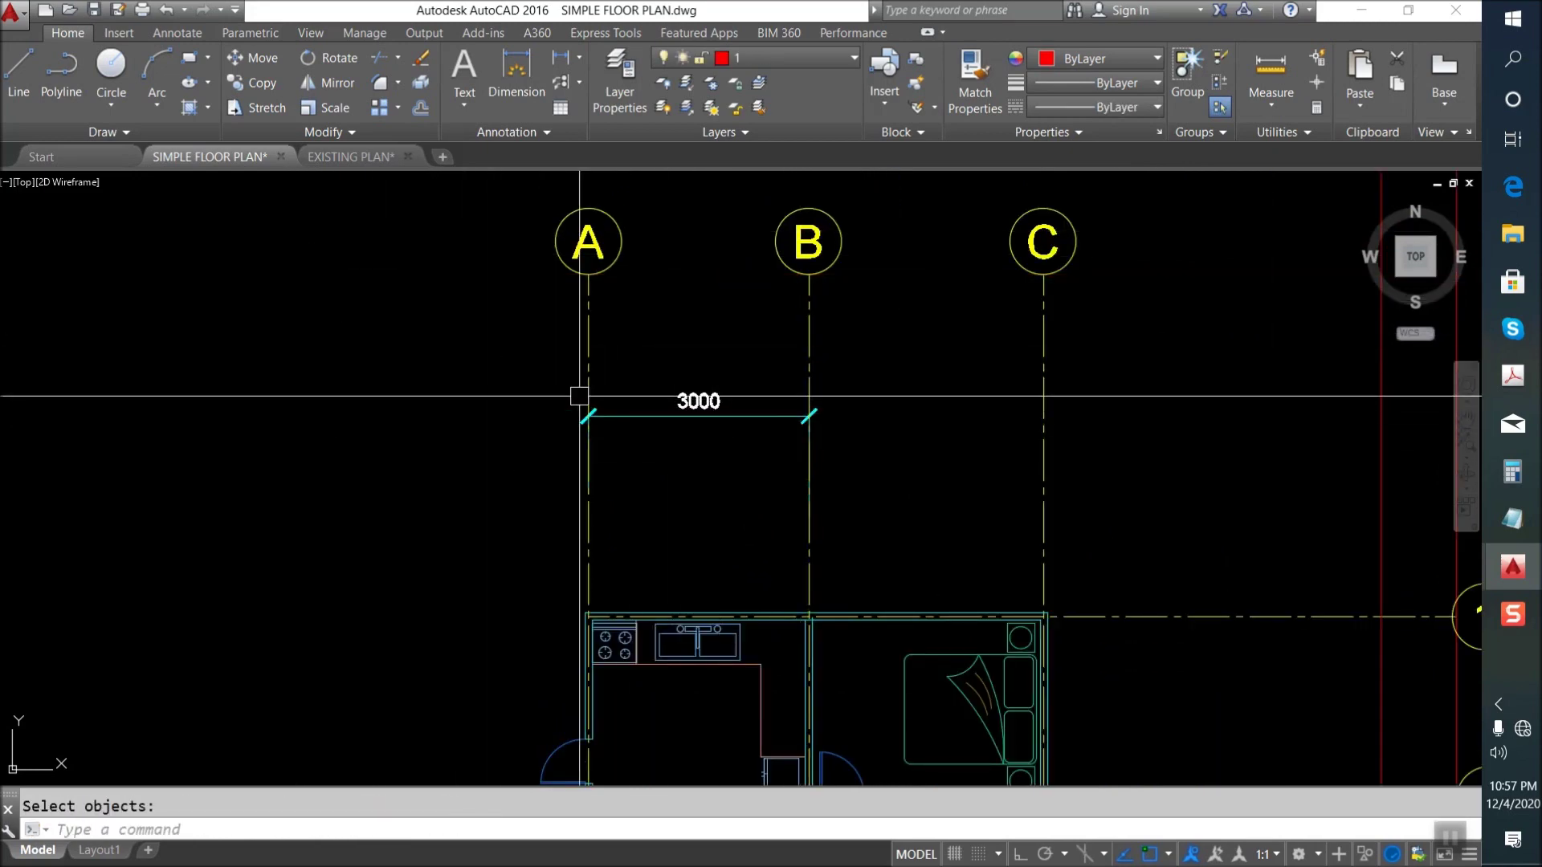
{"action": "left_click", "coordinate": [683, 468]}
{"action": "left_click", "coordinate": [587, 476]}
{"action": "key", "text": "Return"}
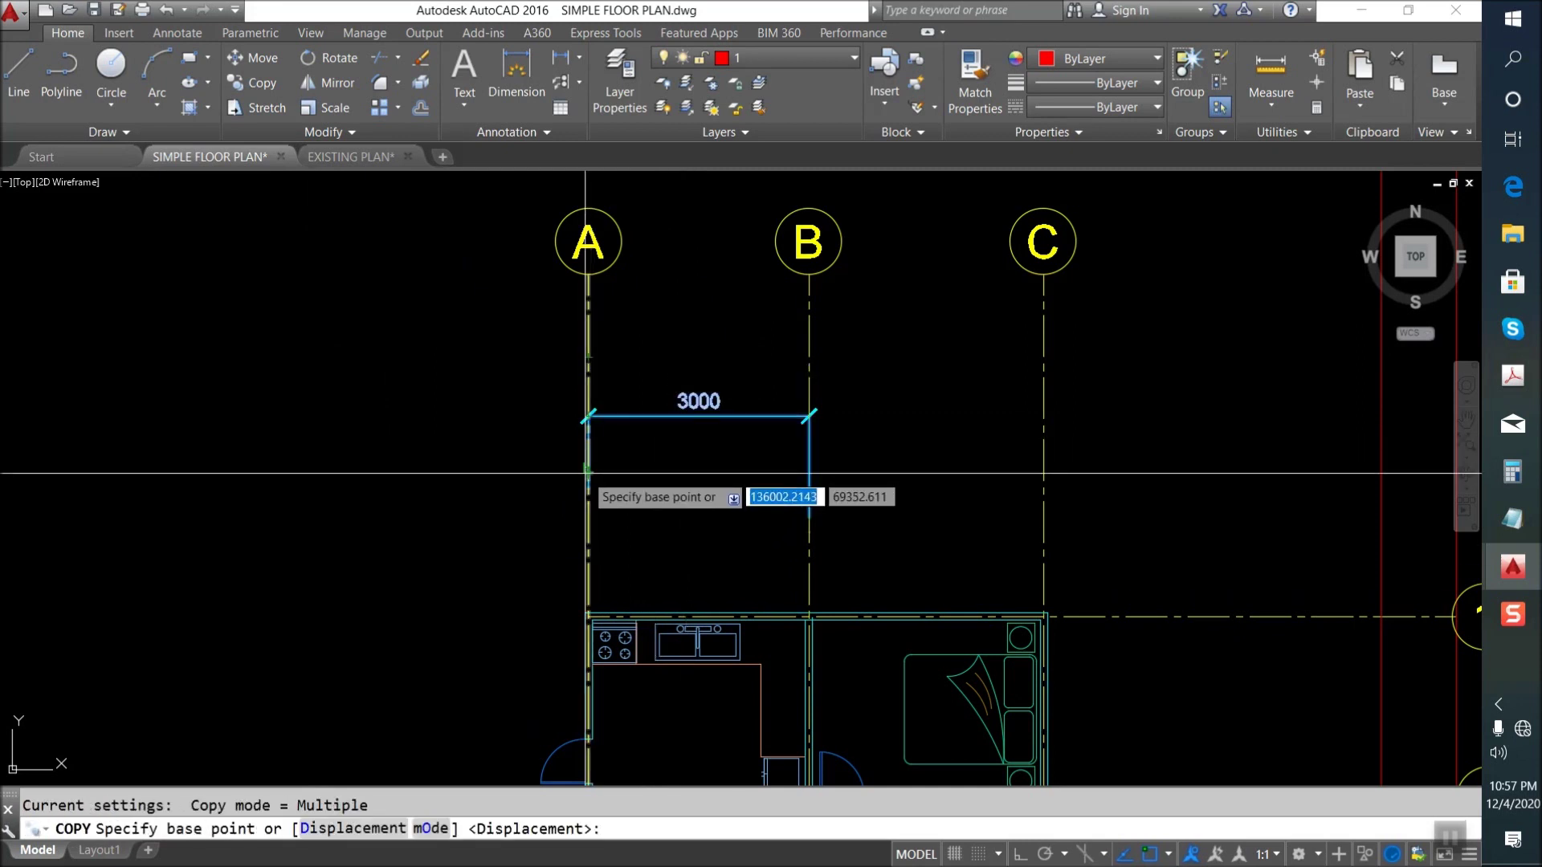
{"action": "left_click", "coordinate": [589, 467]}
{"action": "key", "text": "F8"}
{"action": "left_click", "coordinate": [809, 448]}
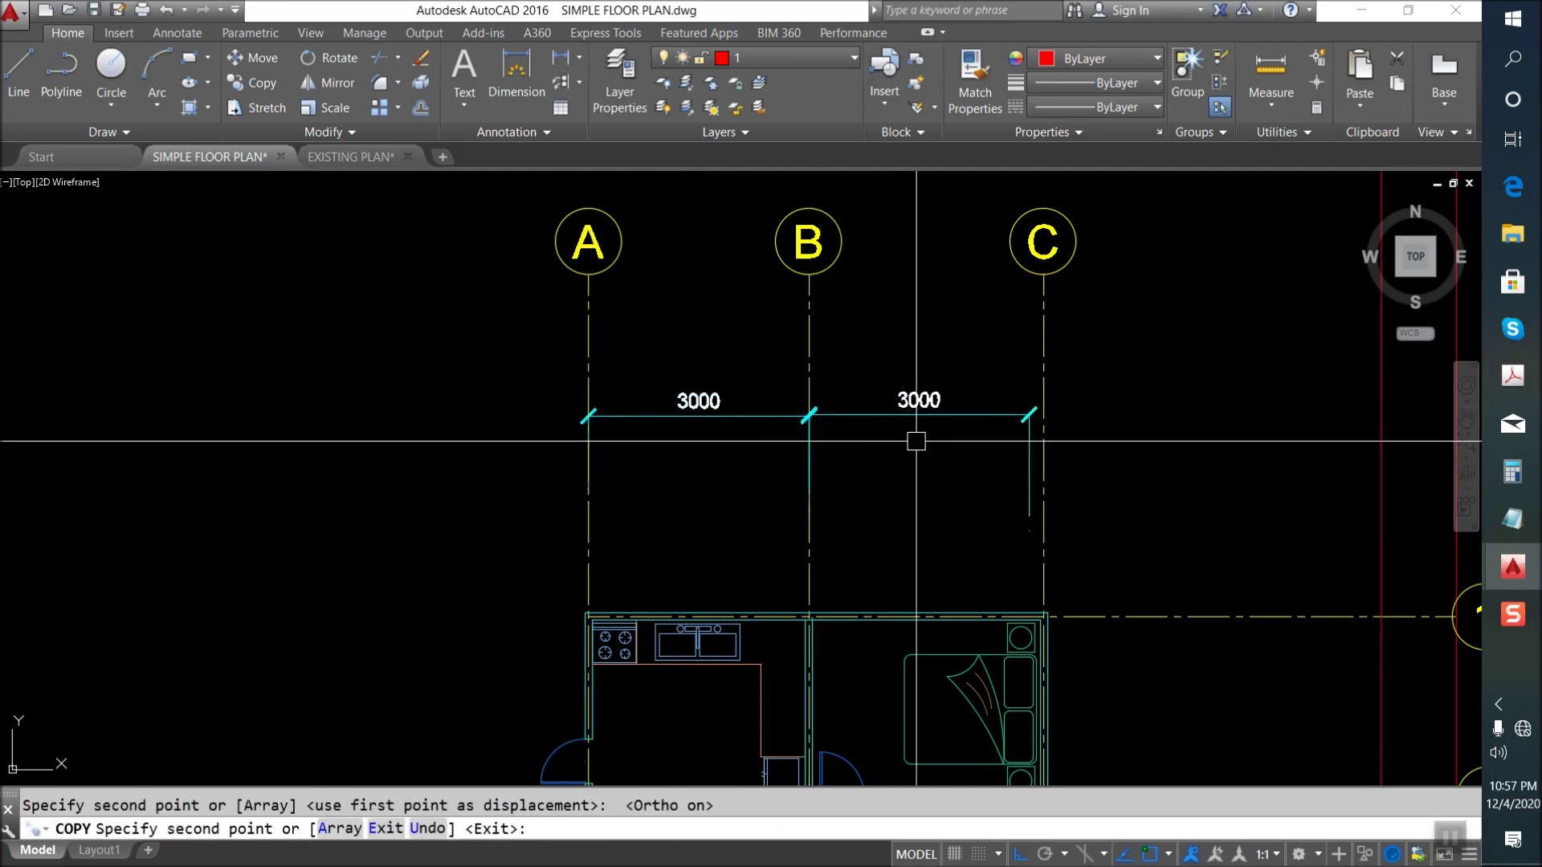
{"action": "key", "text": "Return"}
{"action": "left_click", "coordinate": [1029, 530]}
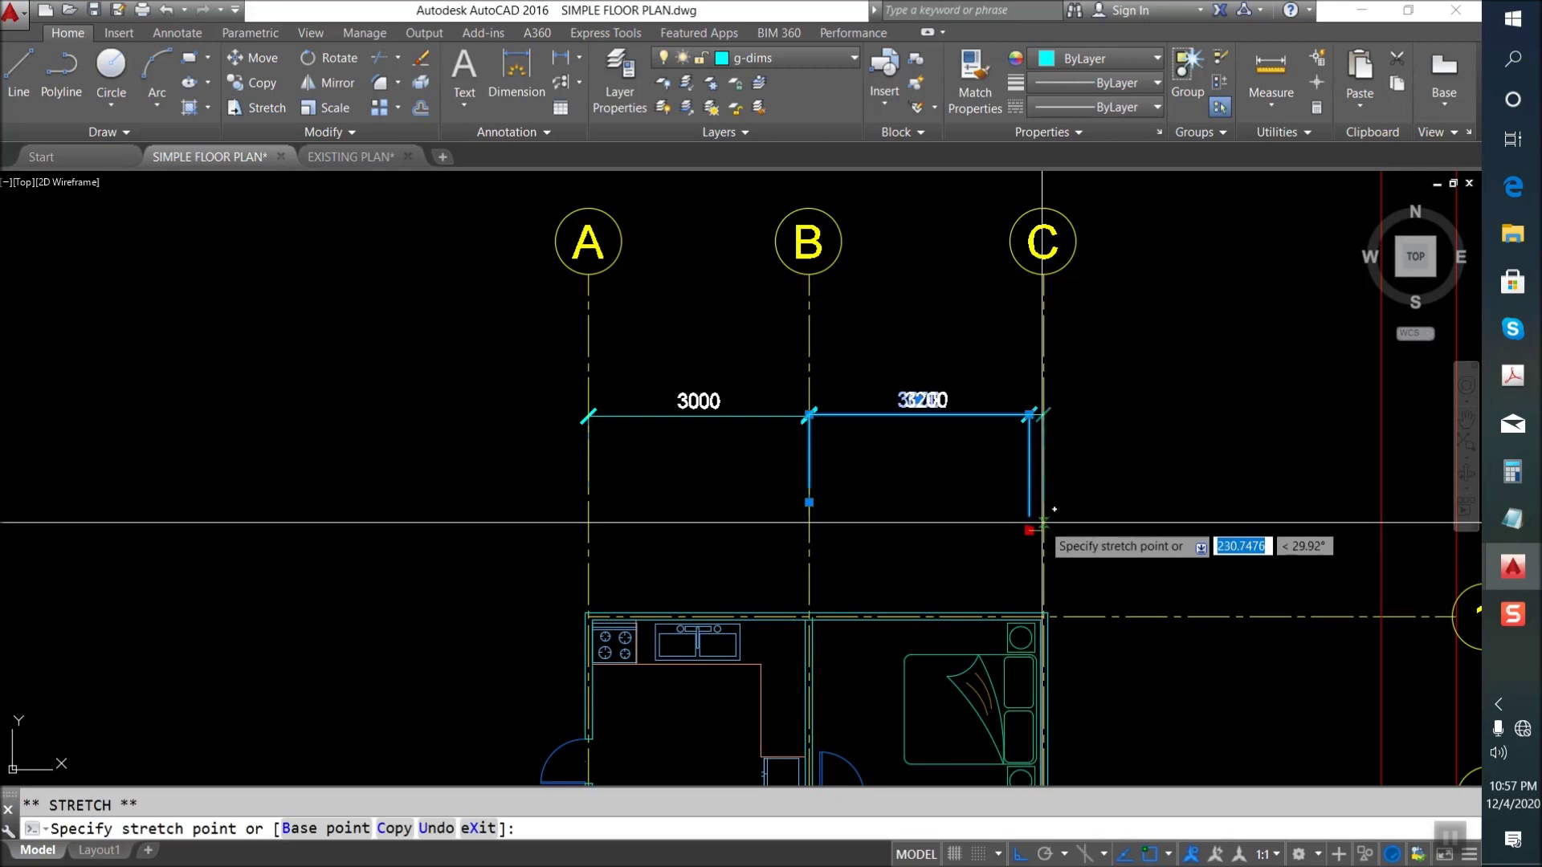
{"action": "key", "text": "Escape"}
Copy the 3200 dimension upward and extend it to grid A so it reads 6200.
{"action": "key", "text": "Return"}
{"action": "left_click", "coordinate": [942, 415]}
{"action": "key", "text": "Return"}
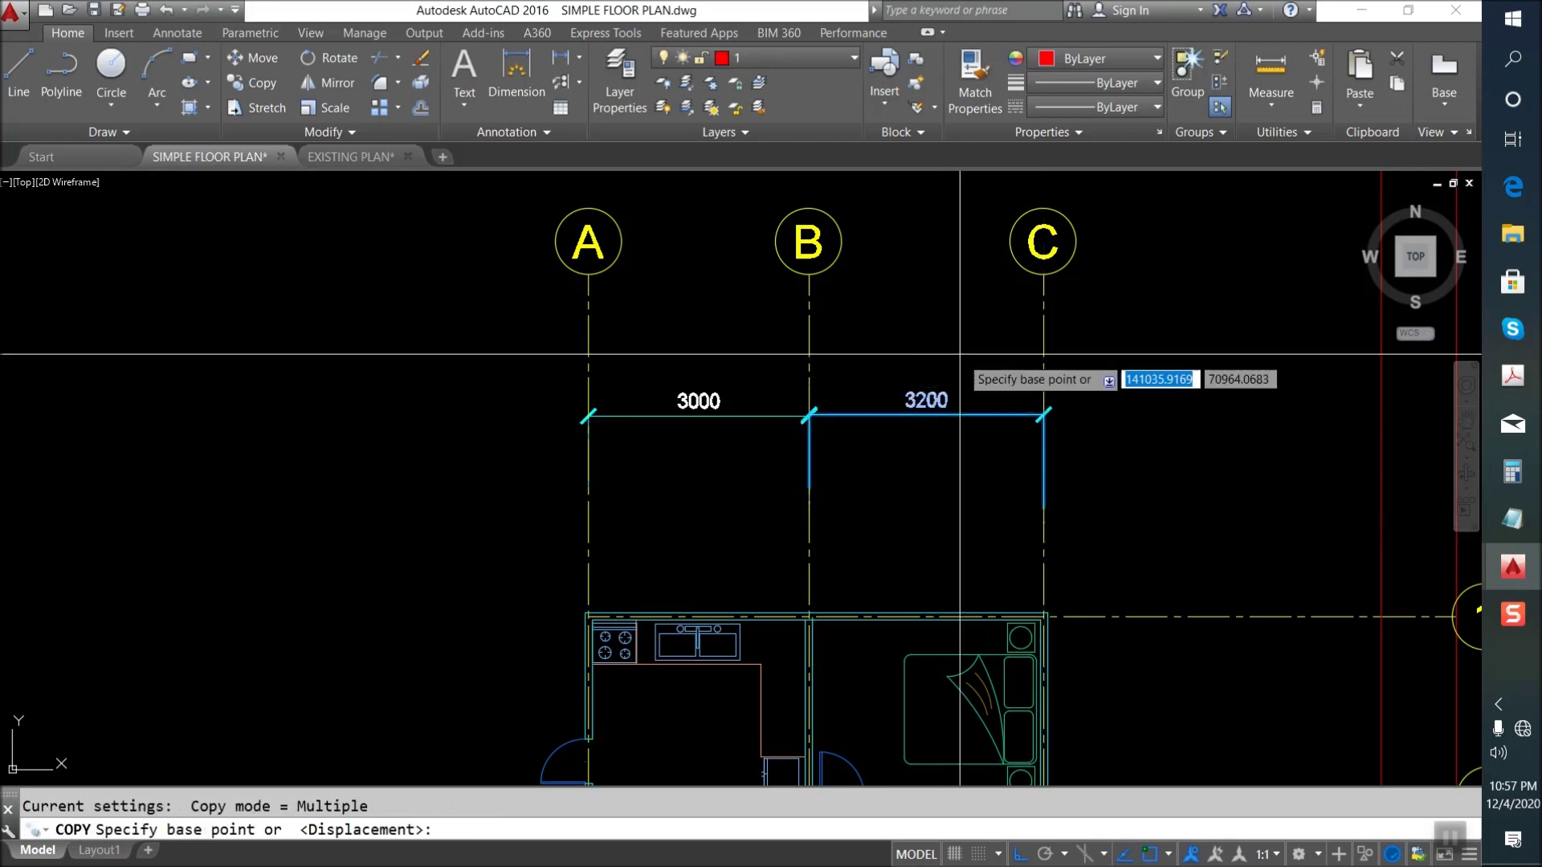
{"action": "left_click", "coordinate": [955, 387]}
{"action": "left_click", "coordinate": [936, 334]}
{"action": "key", "text": "Return"}
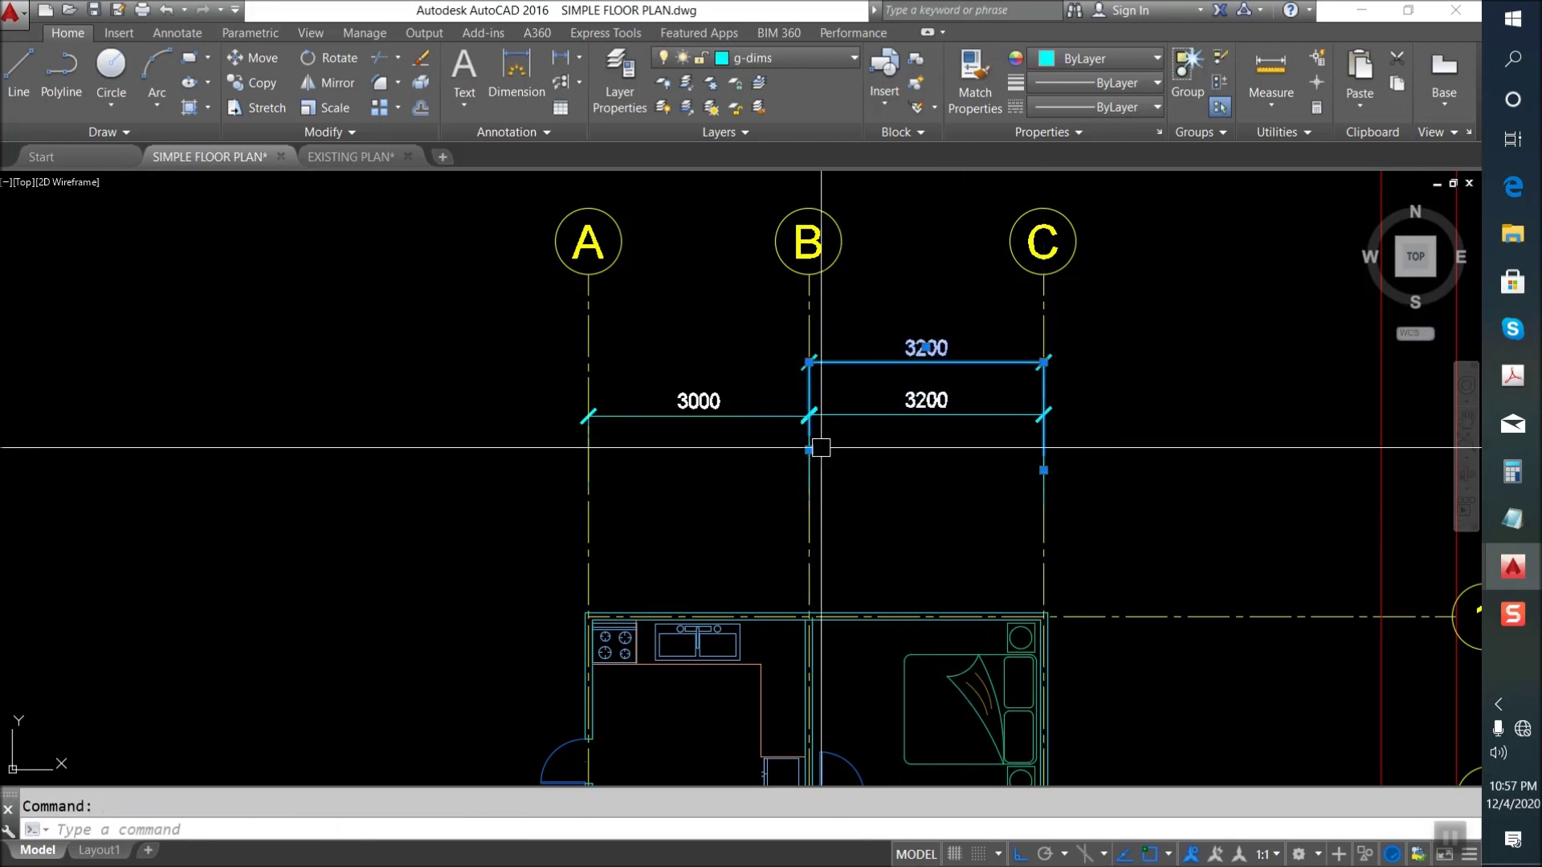
{"action": "left_click", "coordinate": [809, 450]}
{"action": "left_click", "coordinate": [589, 449]}
{"action": "key", "text": "Escape"}
{"action": "scroll", "coordinate": [748, 420], "scroll_direction": "down", "scroll_amount": 6}
{"action": "scroll", "coordinate": [727, 420], "scroll_direction": "up", "scroll_amount": 2}
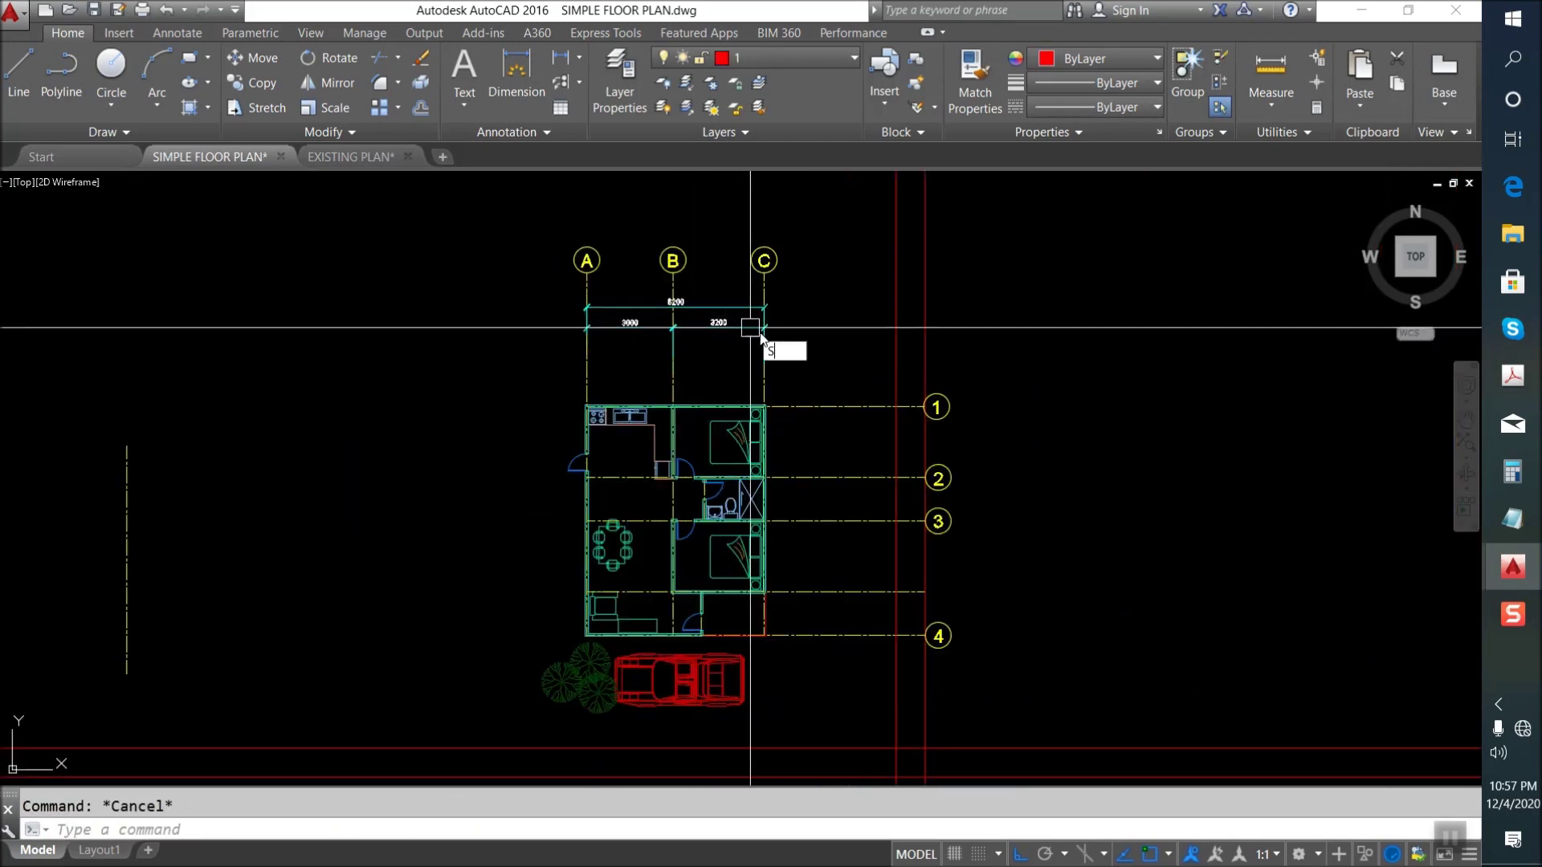
Stretch the grid bubbles and dimensions down toward the plan.
{"action": "key", "text": "Return"}
{"action": "left_click", "coordinate": [913, 354]}
{"action": "left_click", "coordinate": [482, 217]}
{"action": "left_click", "coordinate": [480, 286]}
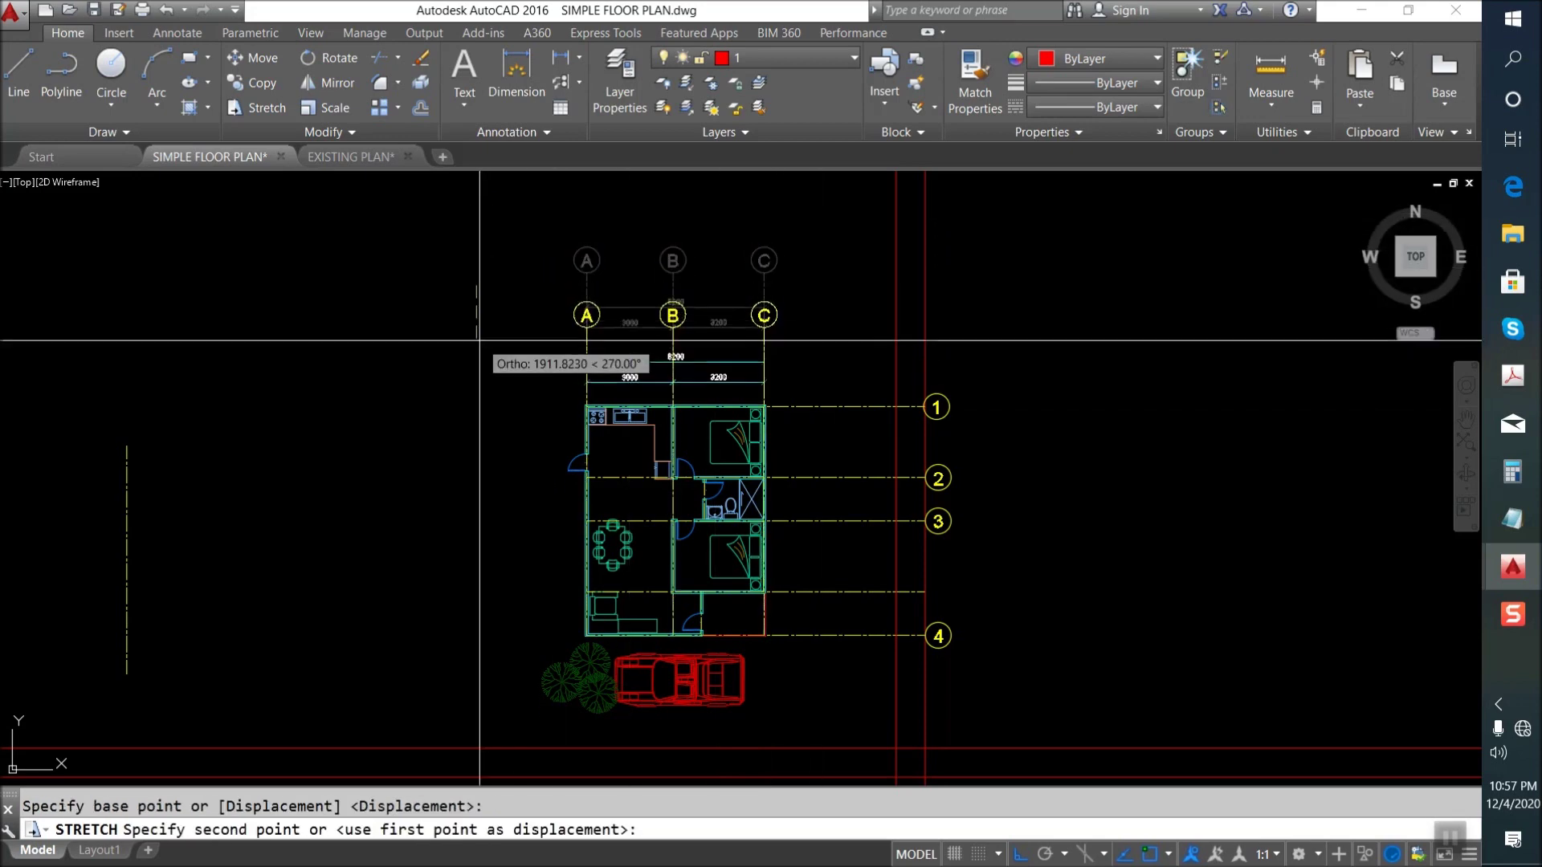
{"action": "left_click", "coordinate": [480, 338]}
{"action": "scroll", "coordinate": [699, 358], "scroll_direction": "up", "scroll_amount": 4}
Stretch the lower dimension rows up closer to the plan.
{"action": "key", "text": "Return"}
{"action": "left_click", "coordinate": [946, 416]}
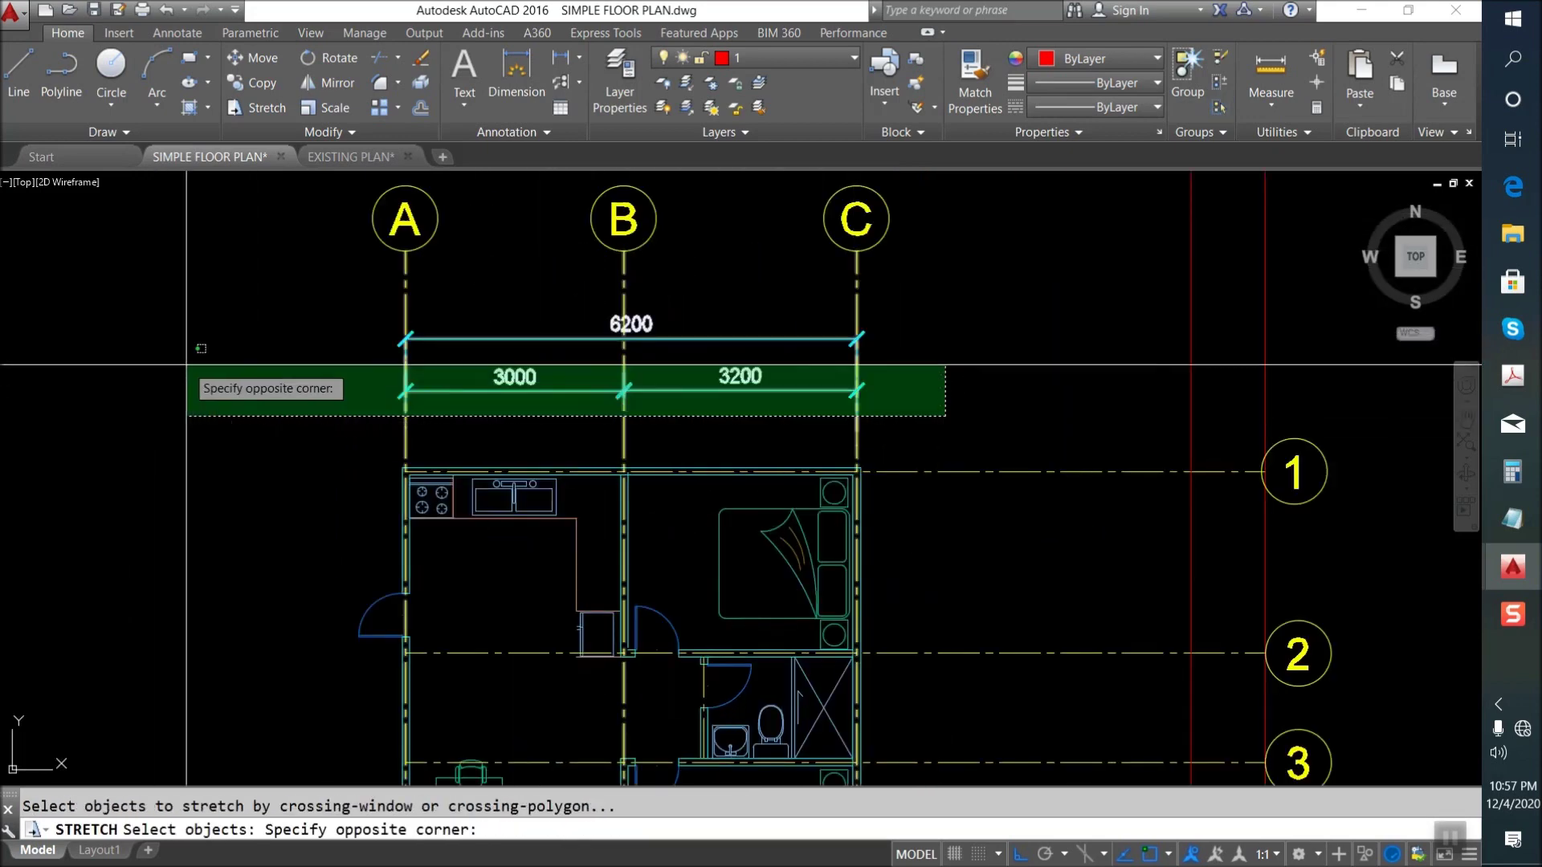
{"action": "left_click", "coordinate": [179, 369]}
{"action": "left_click", "coordinate": [224, 424]}
{"action": "left_click", "coordinate": [586, 397]}
{"action": "key", "text": "Return"}
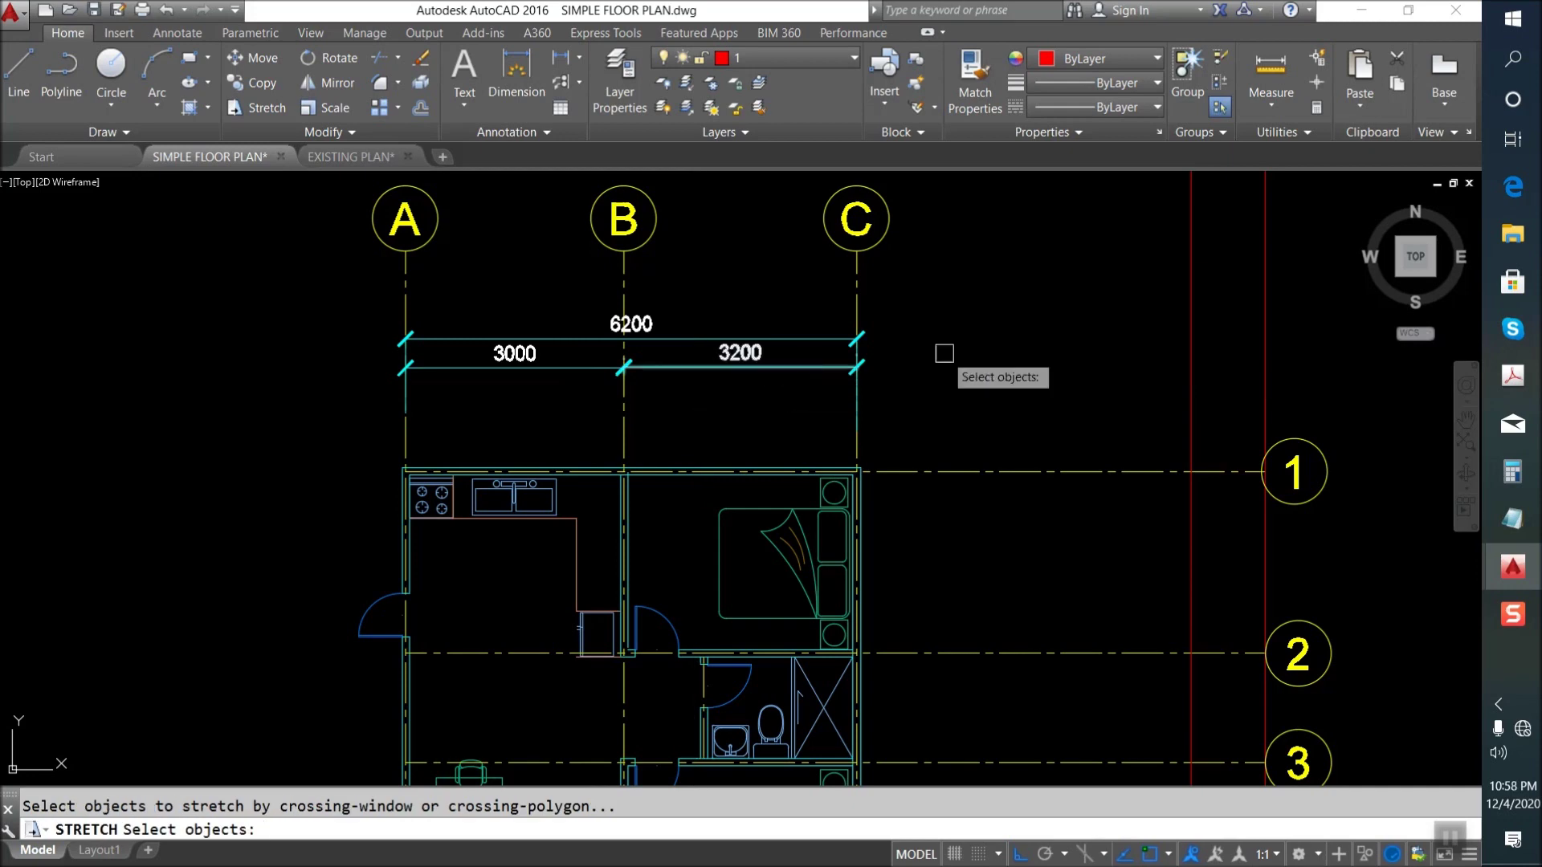
{"action": "left_click", "coordinate": [996, 371]}
{"action": "left_click", "coordinate": [337, 393]}
{"action": "key", "text": "Return"}
{"action": "left_click", "coordinate": [591, 409]}
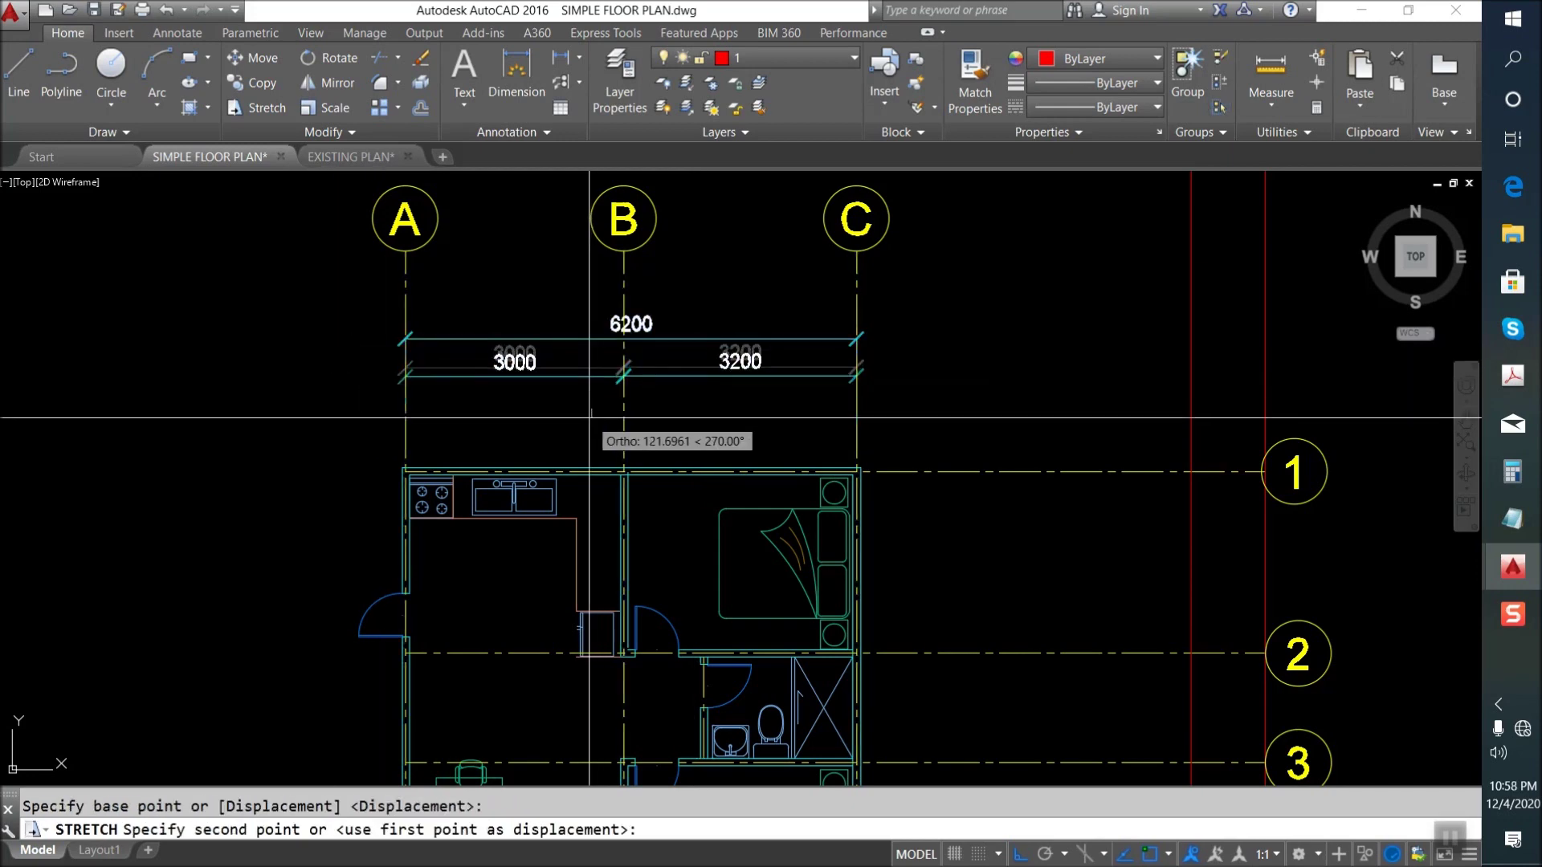
Select the three dimensions and set a base point to copy them below the house.
{"action": "left_click", "coordinate": [372, 282]}
{"action": "left_click", "coordinate": [960, 461]}
{"action": "scroll", "coordinate": [518, 308], "scroll_direction": "down", "scroll_amount": 3}
{"action": "key", "text": "Return"}
{"action": "left_click", "coordinate": [618, 335]}
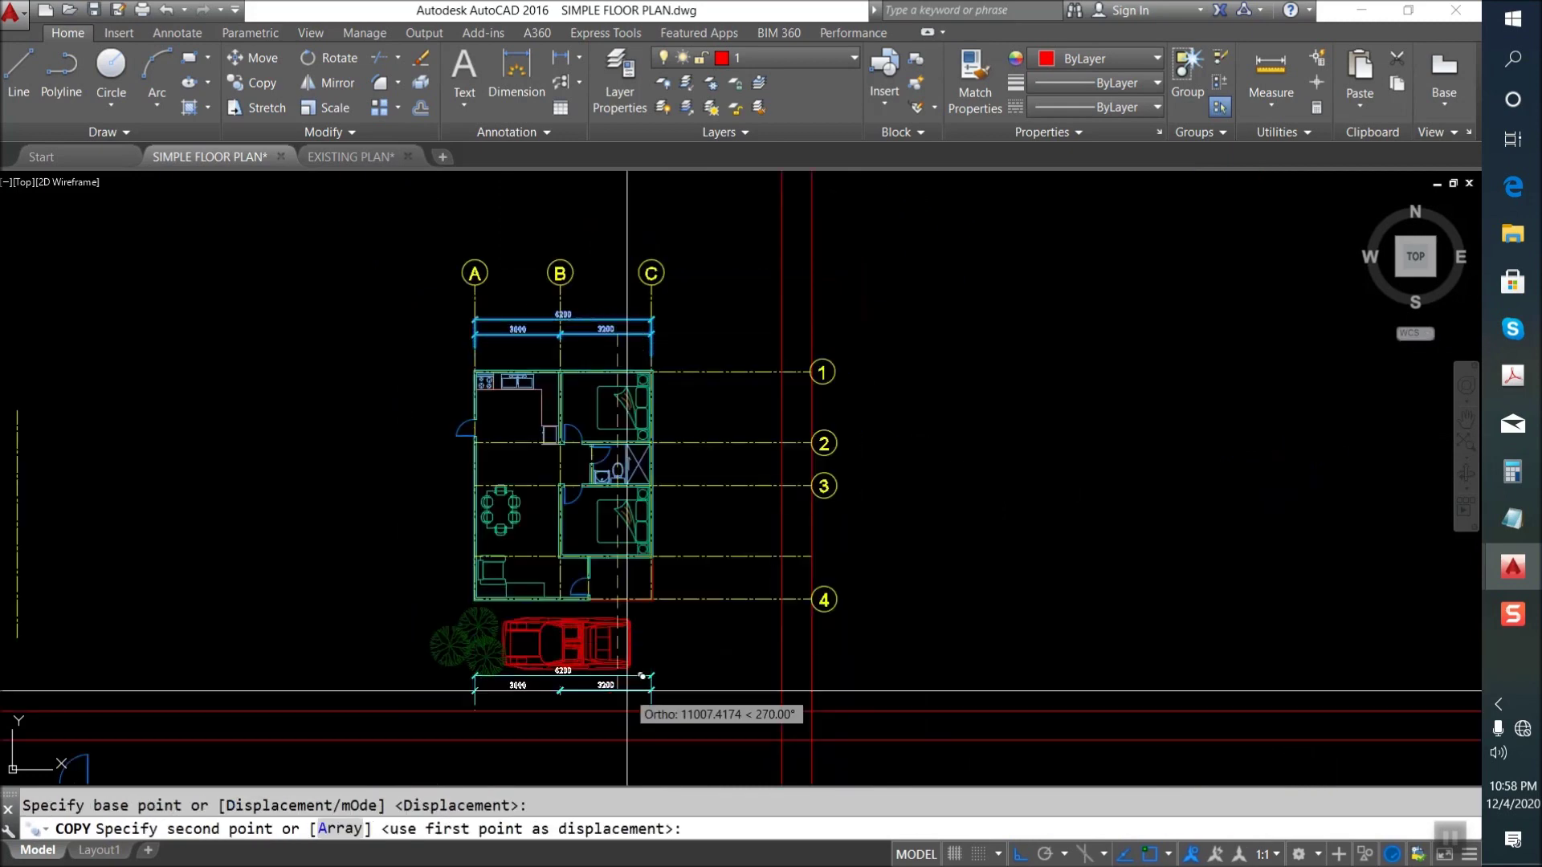
Copy the dimension chain to the right side and rotate the copy vertical.
{"action": "scroll", "coordinate": [618, 646], "scroll_direction": "down", "scroll_amount": 2}
{"action": "key", "text": "F8"}
{"action": "left_click", "coordinate": [840, 518]}
{"action": "key", "text": "Escape"}
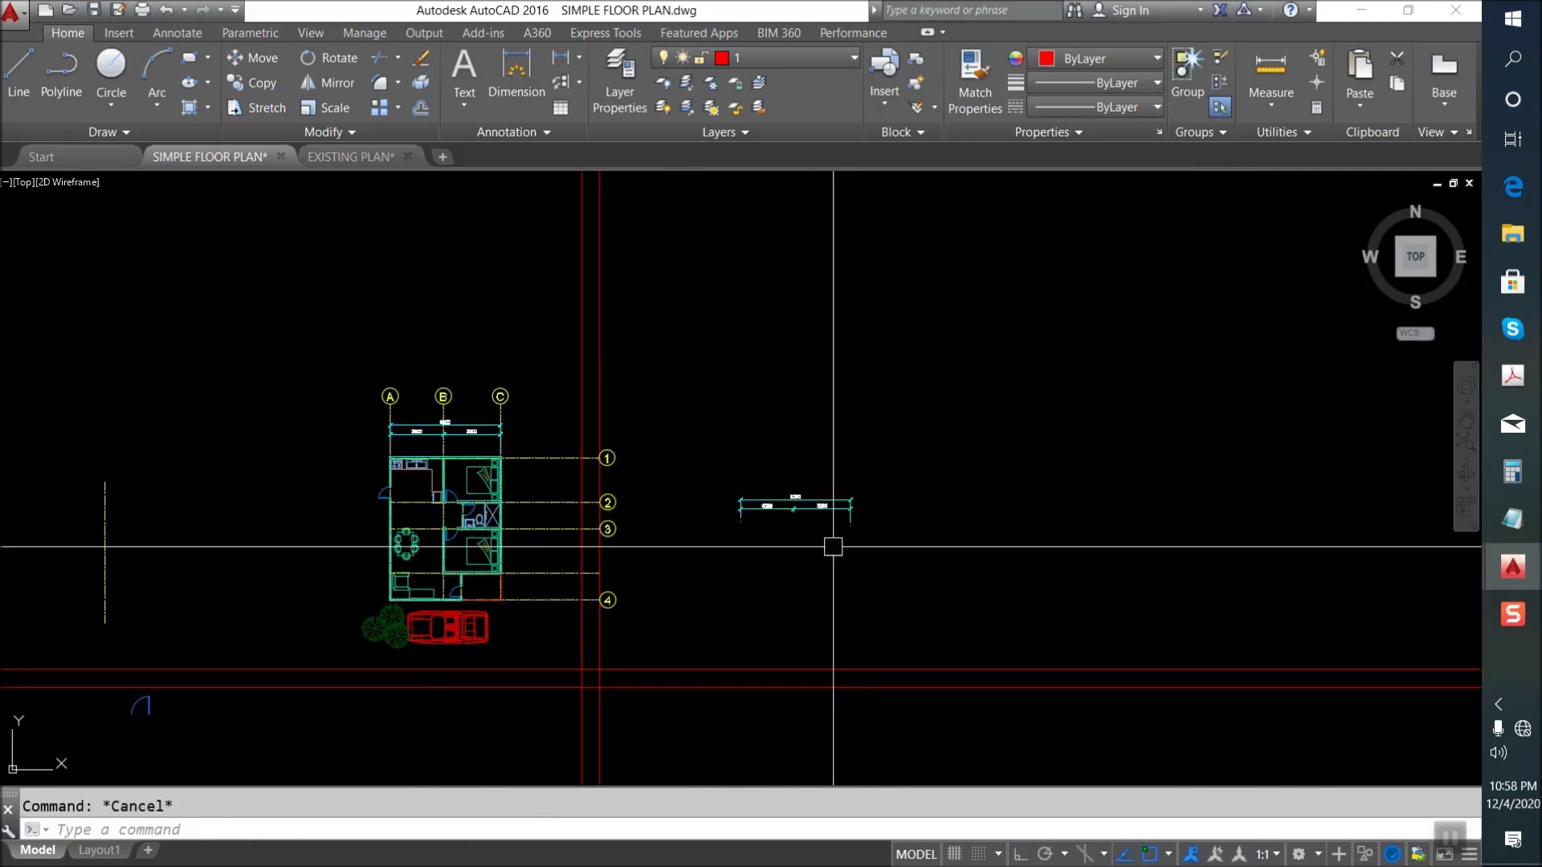
{"action": "type", "text": "RO"}
{"action": "key", "text": "Return"}
{"action": "left_click", "coordinate": [964, 567]}
{"action": "left_click", "coordinate": [783, 492]}
{"action": "key", "text": "Return"}
{"action": "left_click", "coordinate": [847, 542]}
{"action": "left_click", "coordinate": [871, 602]}
Start moving the vertical dimension chain, then cancel the move.
{"action": "key", "text": "Return"}
{"action": "left_click", "coordinate": [946, 567]}
{"action": "left_click", "coordinate": [832, 414]}
{"action": "key", "text": "Return"}
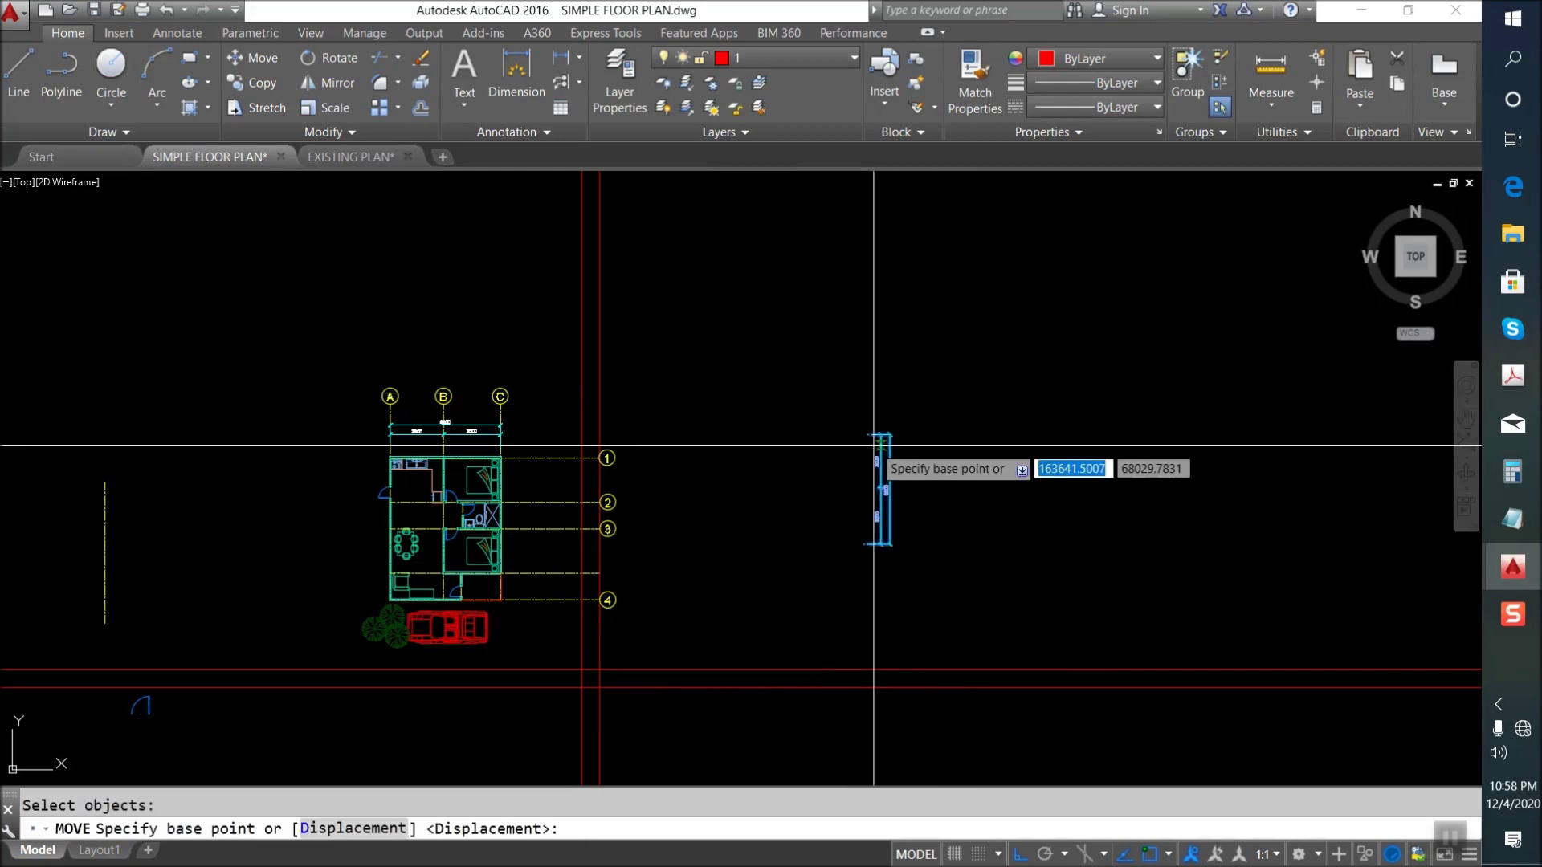
{"action": "left_click", "coordinate": [863, 439]}
{"action": "scroll", "coordinate": [562, 473], "scroll_direction": "up", "scroll_amount": 1}
{"action": "scroll", "coordinate": [630, 458], "scroll_direction": "up", "scroll_amount": 5}
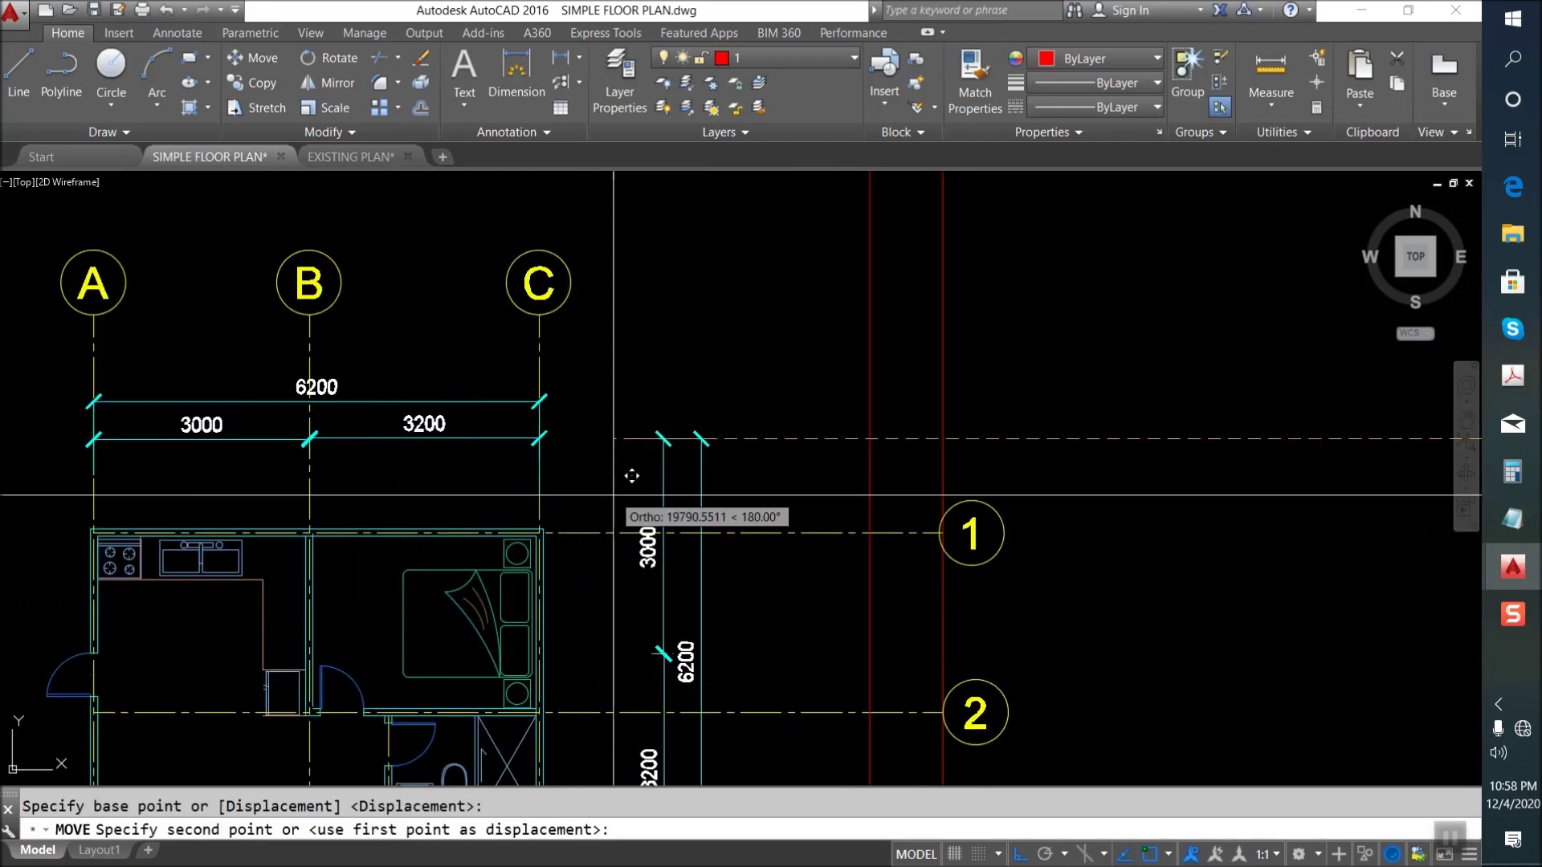
{"action": "scroll", "coordinate": [678, 482], "scroll_direction": "down", "scroll_amount": 3}
{"action": "key", "text": "Escape"}
{"action": "scroll", "coordinate": [678, 462], "scroll_direction": "up", "scroll_amount": 3}
{"action": "scroll", "coordinate": [683, 530], "scroll_direction": "up", "scroll_amount": 2}
Grip-edit the top span from 3000 to 2500 and the second span to 1500.
{"action": "left_click", "coordinate": [684, 541]}
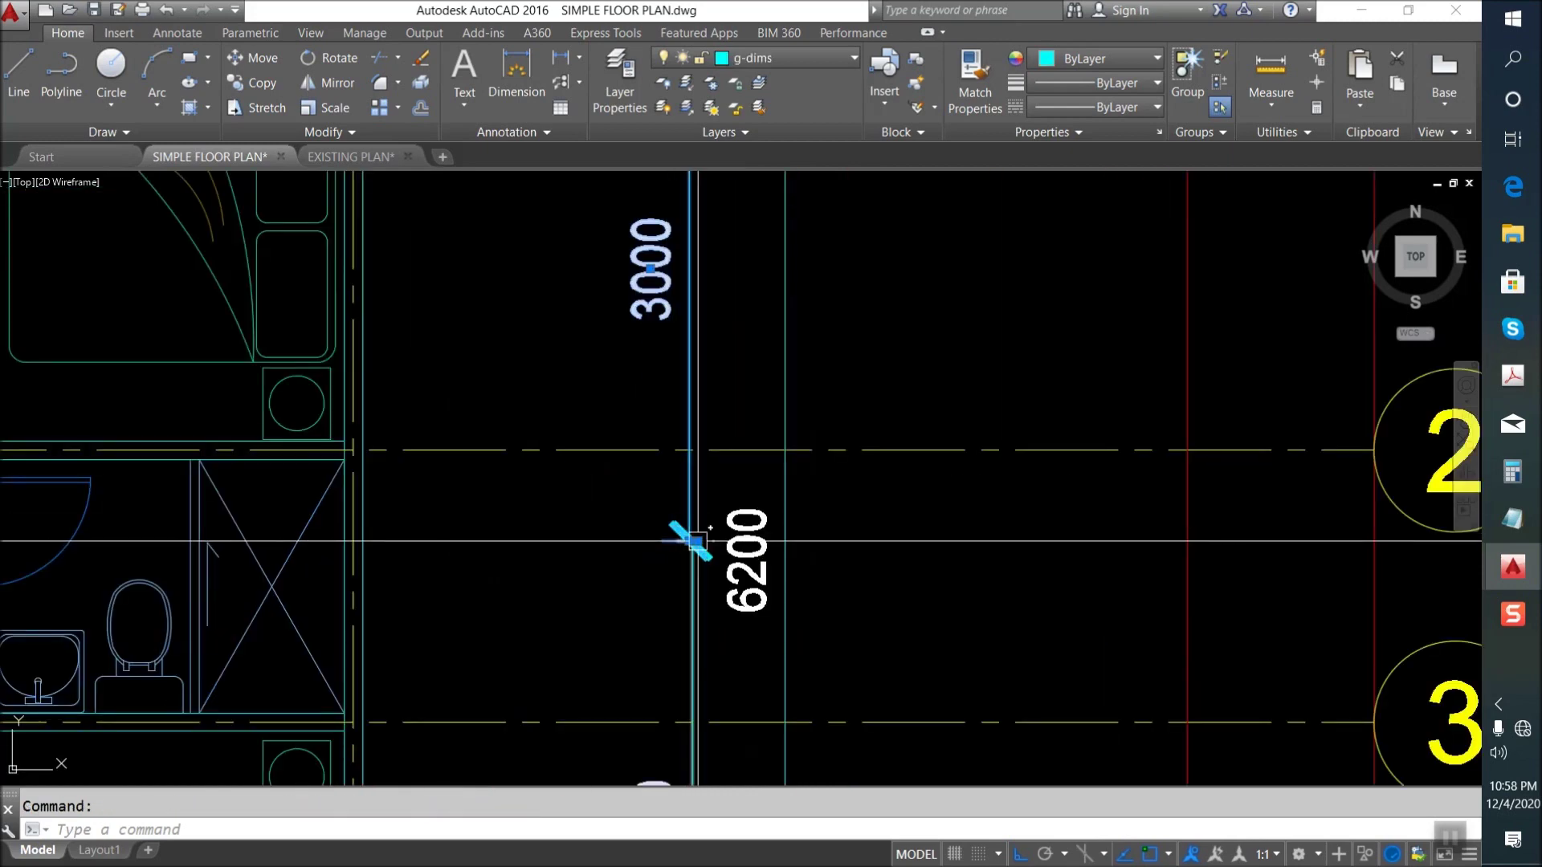
{"action": "left_click", "coordinate": [689, 452]}
{"action": "scroll", "coordinate": [686, 450], "scroll_direction": "down", "scroll_amount": 3}
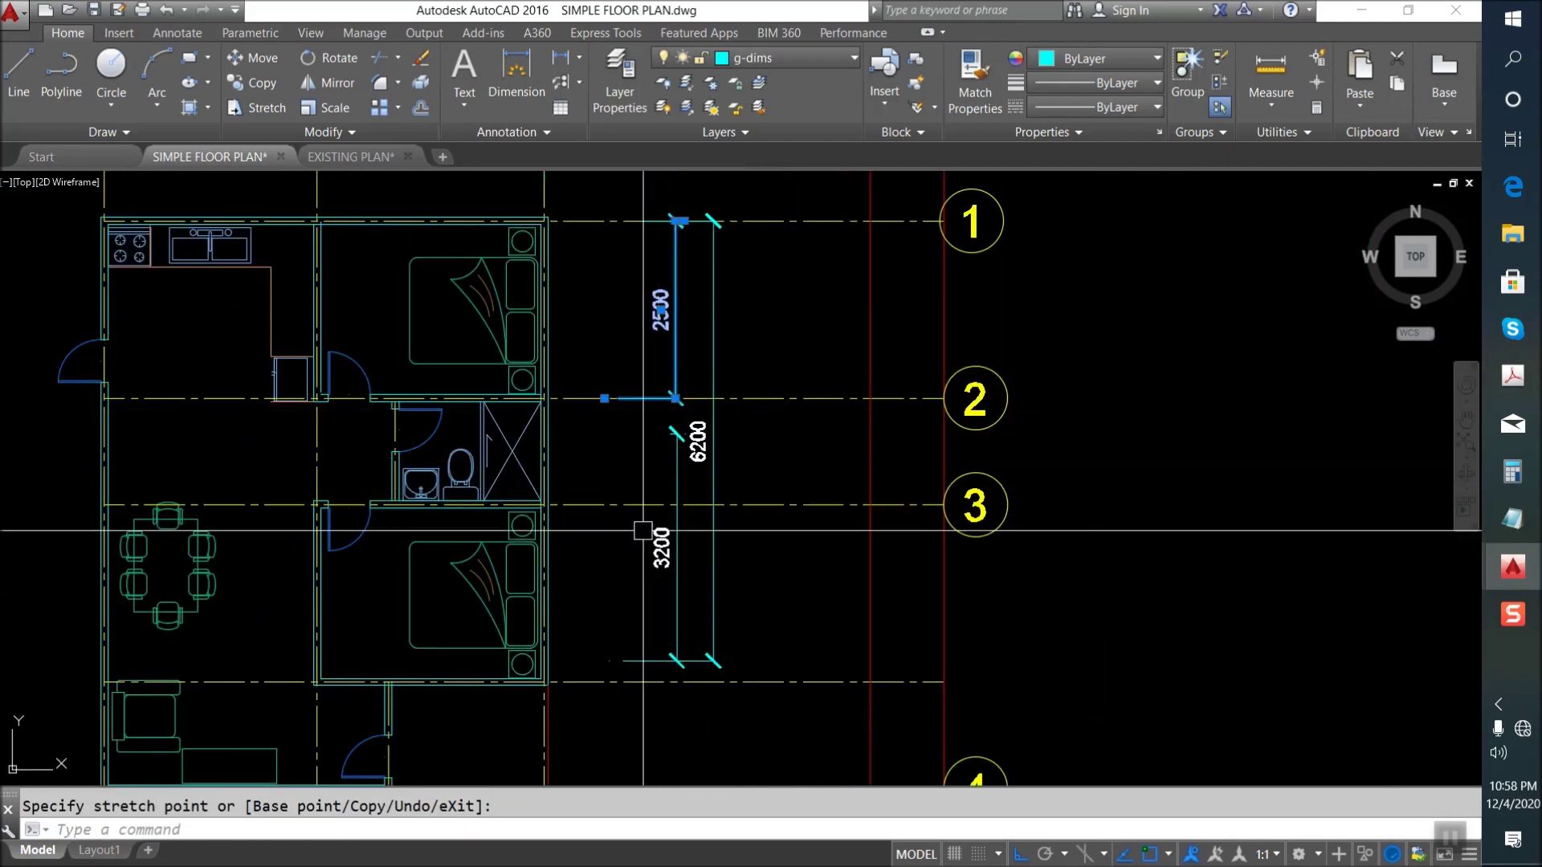
{"action": "scroll", "coordinate": [675, 451], "scroll_direction": "up", "scroll_amount": 2}
{"action": "left_click", "coordinate": [652, 410]}
{"action": "left_click", "coordinate": [697, 408]}
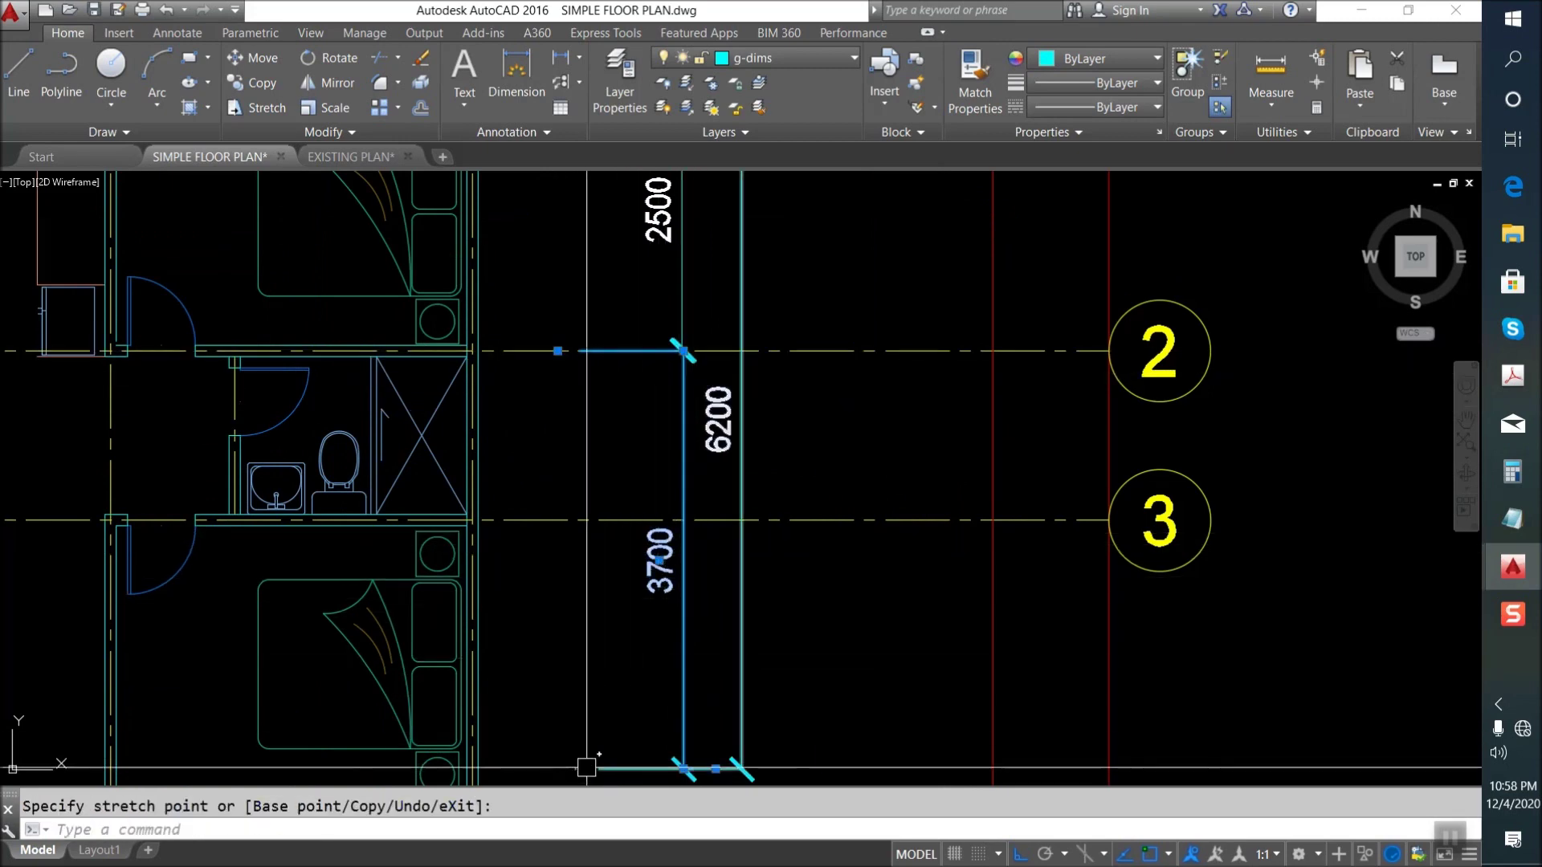
{"action": "middle_click_drag", "start_coordinate": [699, 716], "coordinate": [689, 562]}
{"action": "left_click", "coordinate": [679, 545]}
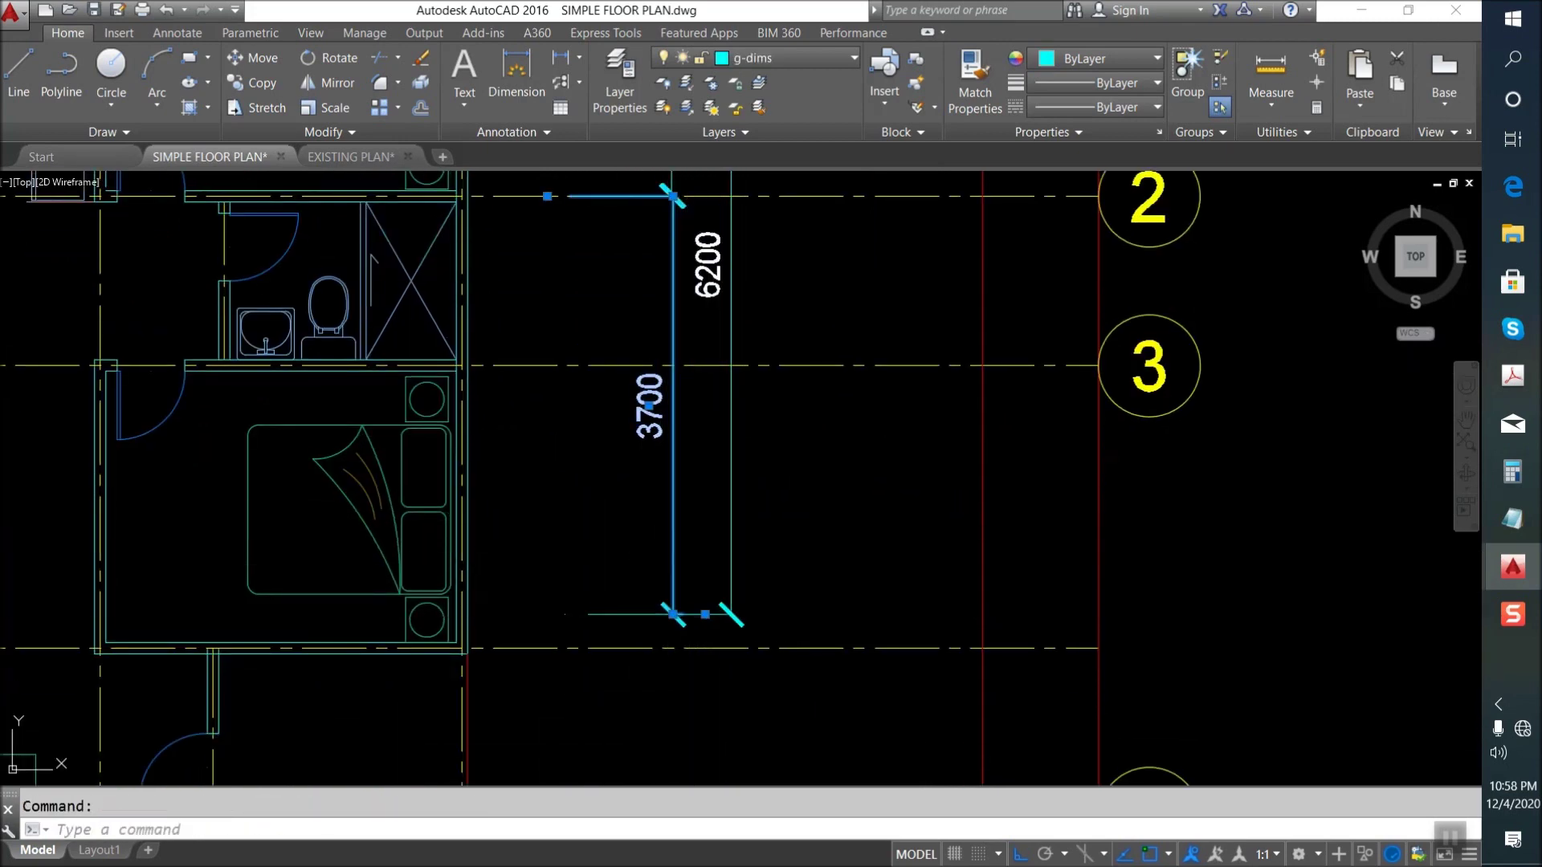
{"action": "left_click", "coordinate": [705, 615]}
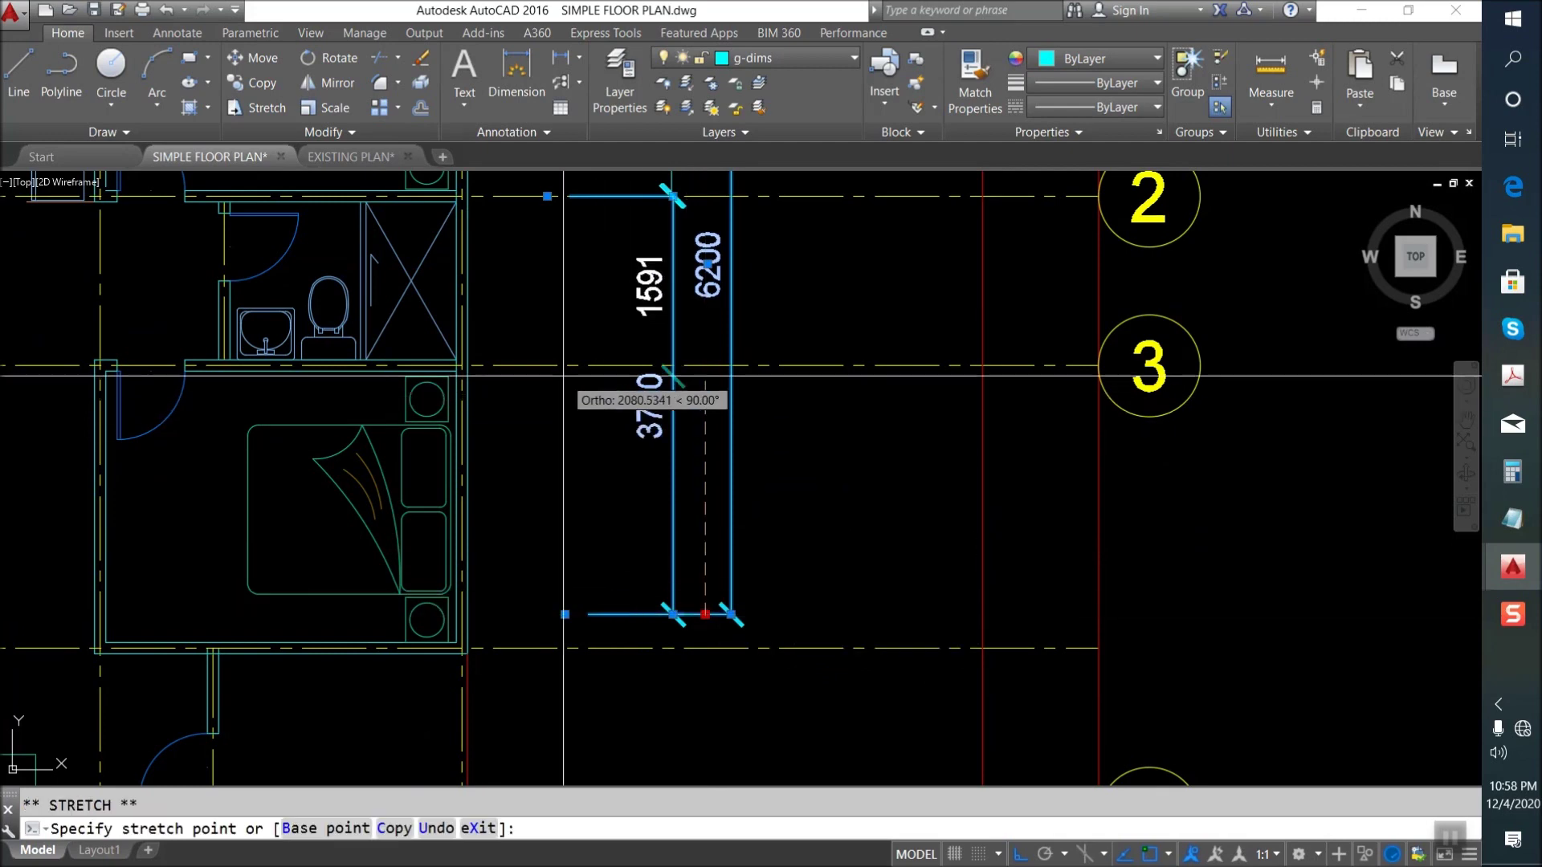
{"action": "scroll", "coordinate": [643, 489], "scroll_direction": "down", "scroll_amount": 2}
{"action": "left_click", "coordinate": [666, 406]}
{"action": "key", "text": "Escape"}
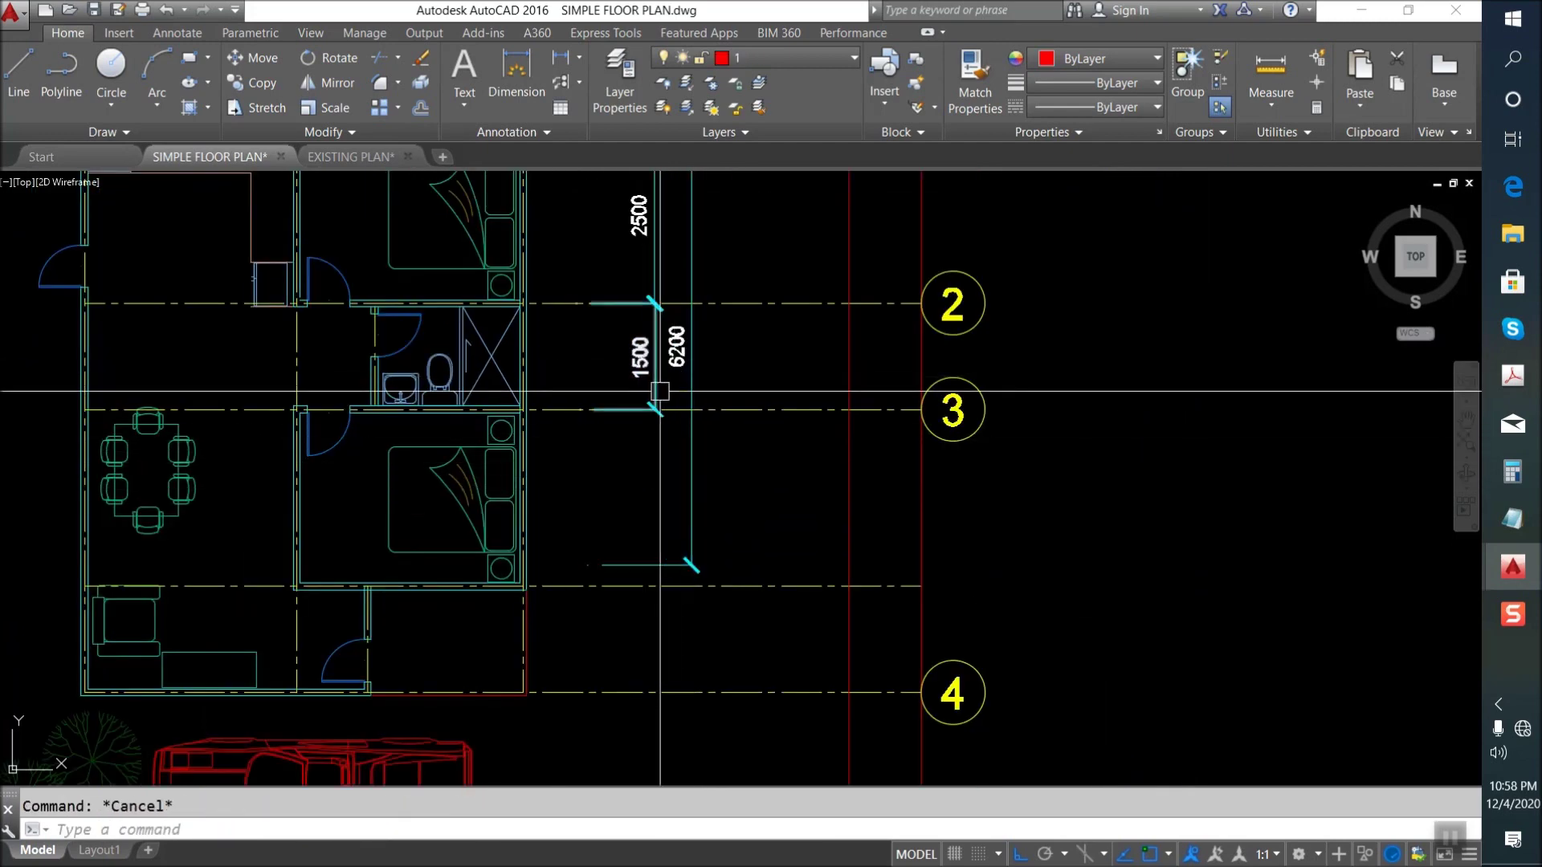
Mirror the 1500 dimension, keeping the original, to create a third span.
{"action": "type", "text": "Mi"}
{"action": "key", "text": "Return"}
{"action": "scroll", "coordinate": [656, 393], "scroll_direction": "up", "scroll_amount": 2}
{"action": "left_click", "coordinate": [661, 388]}
{"action": "key", "text": "Return"}
{"action": "left_click", "coordinate": [577, 423]}
{"action": "key", "text": "F8"}
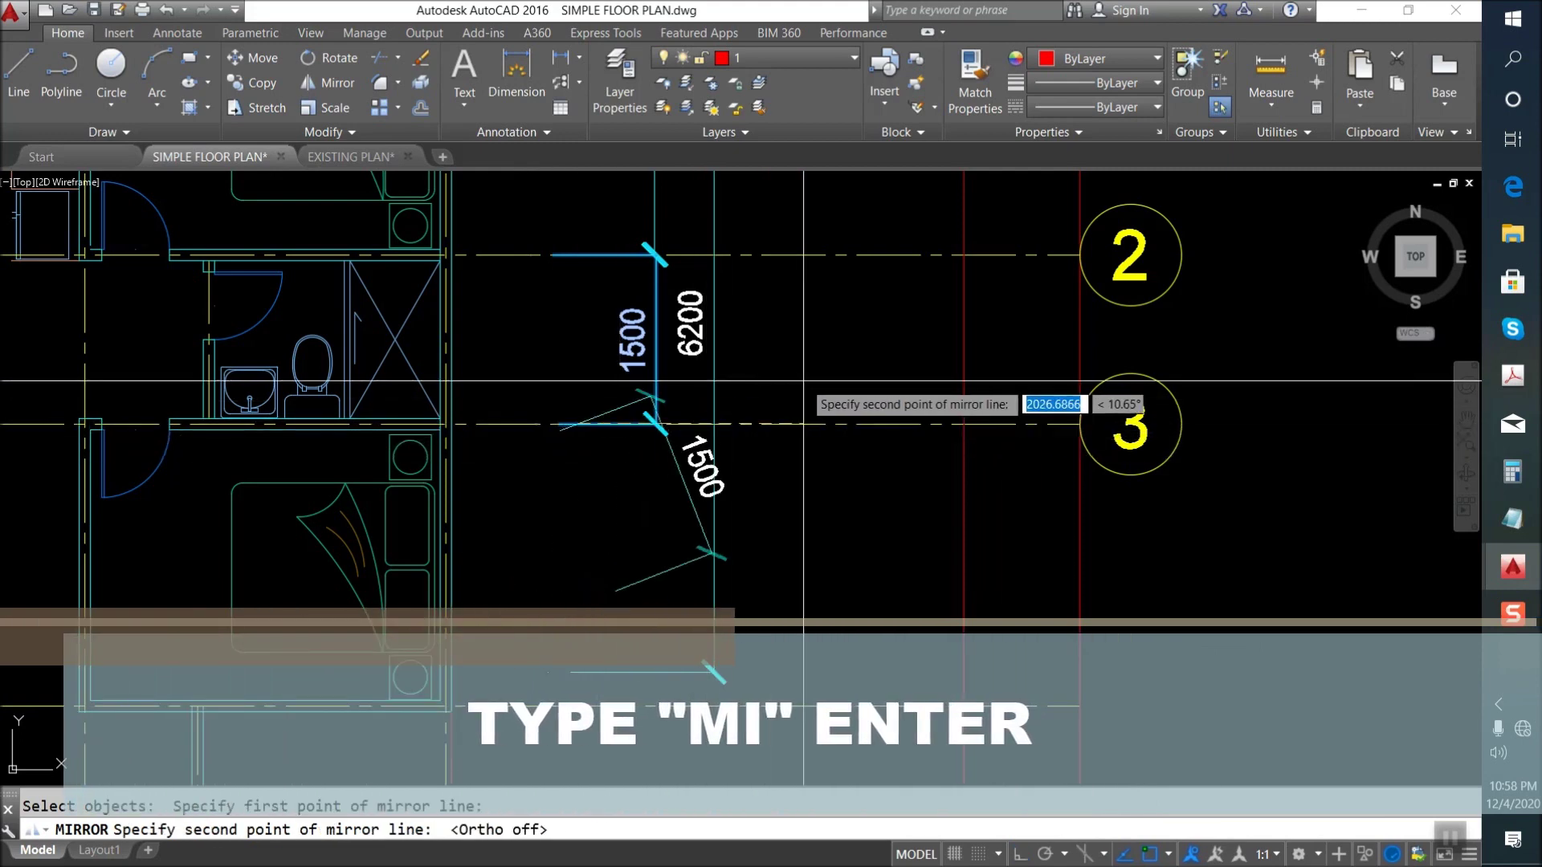
{"action": "key", "text": "F8"}
{"action": "left_click", "coordinate": [806, 378]}
{"action": "key", "text": "Return"}
Stretch the mirrored dimension's lower end so the span reads 2500.
{"action": "middle_click_drag", "start_coordinate": [805, 377], "coordinate": [830, 267]}
{"action": "left_click", "coordinate": [606, 486]}
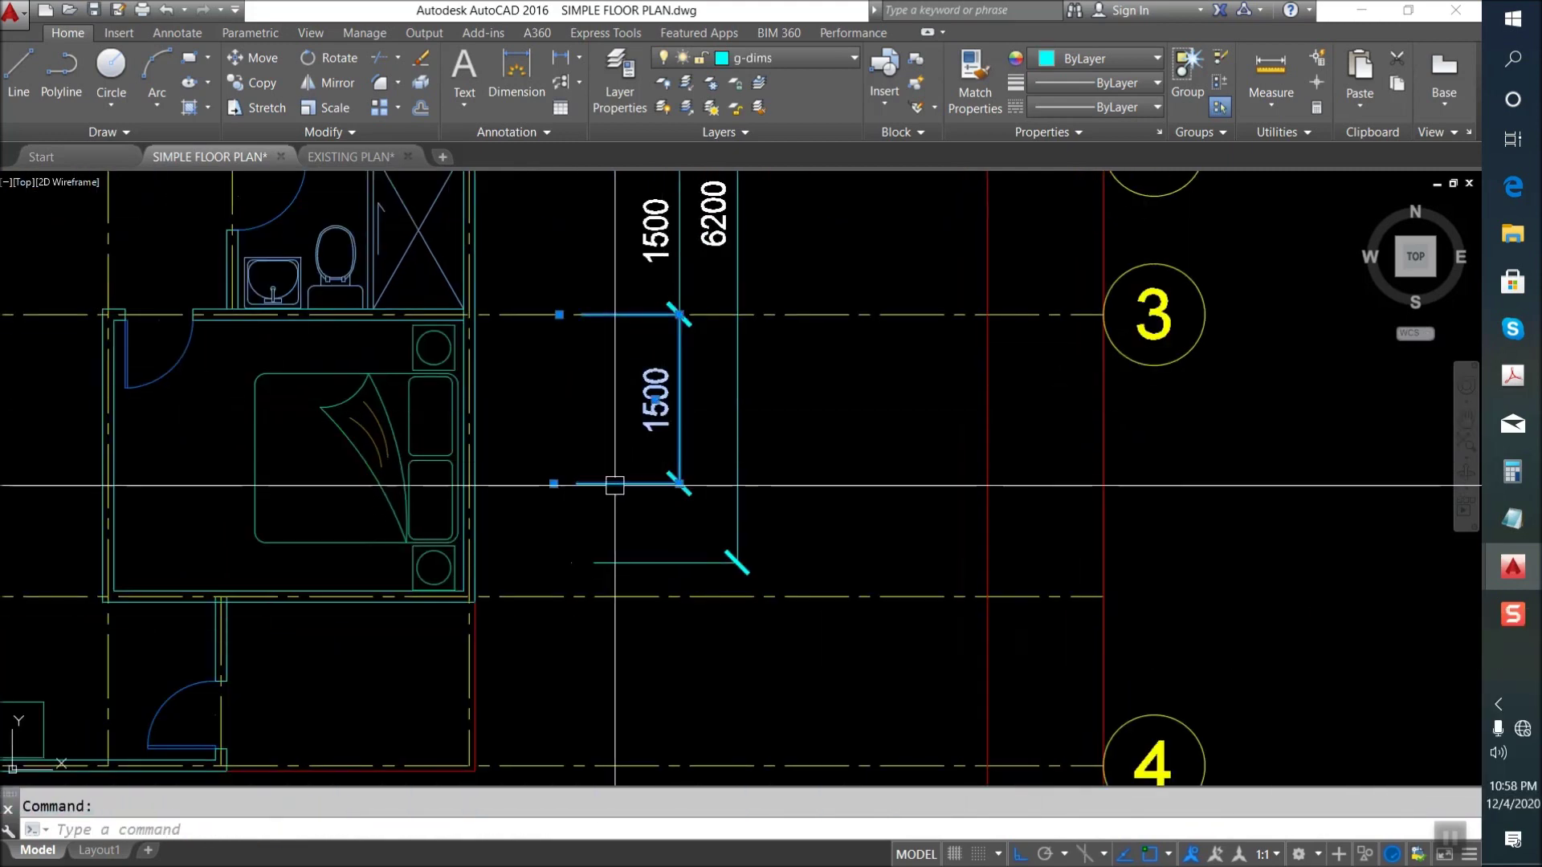
{"action": "left_click", "coordinate": [553, 484]}
{"action": "left_click", "coordinate": [554, 597]}
{"action": "key", "text": "Escape"}
{"action": "scroll", "coordinate": [611, 562], "scroll_direction": "down", "scroll_amount": 3}
{"action": "scroll", "coordinate": [634, 531], "scroll_direction": "up", "scroll_amount": 2}
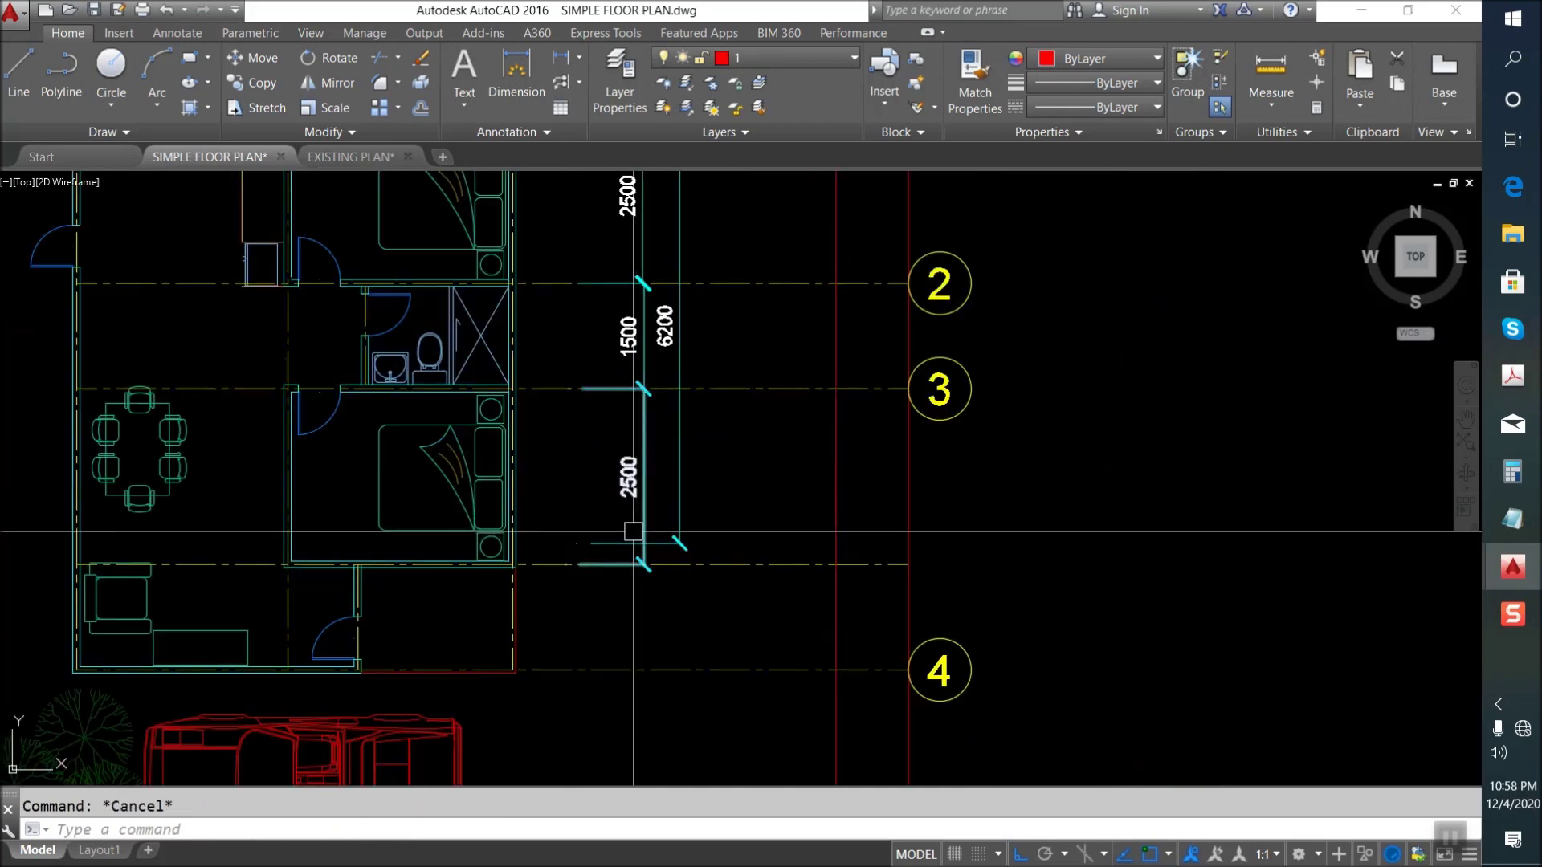
Mirror the 2500 span and shorten the copy to 1500 ending at grid 4.
{"action": "key", "text": "Return"}
{"action": "left_click", "coordinate": [688, 561]}
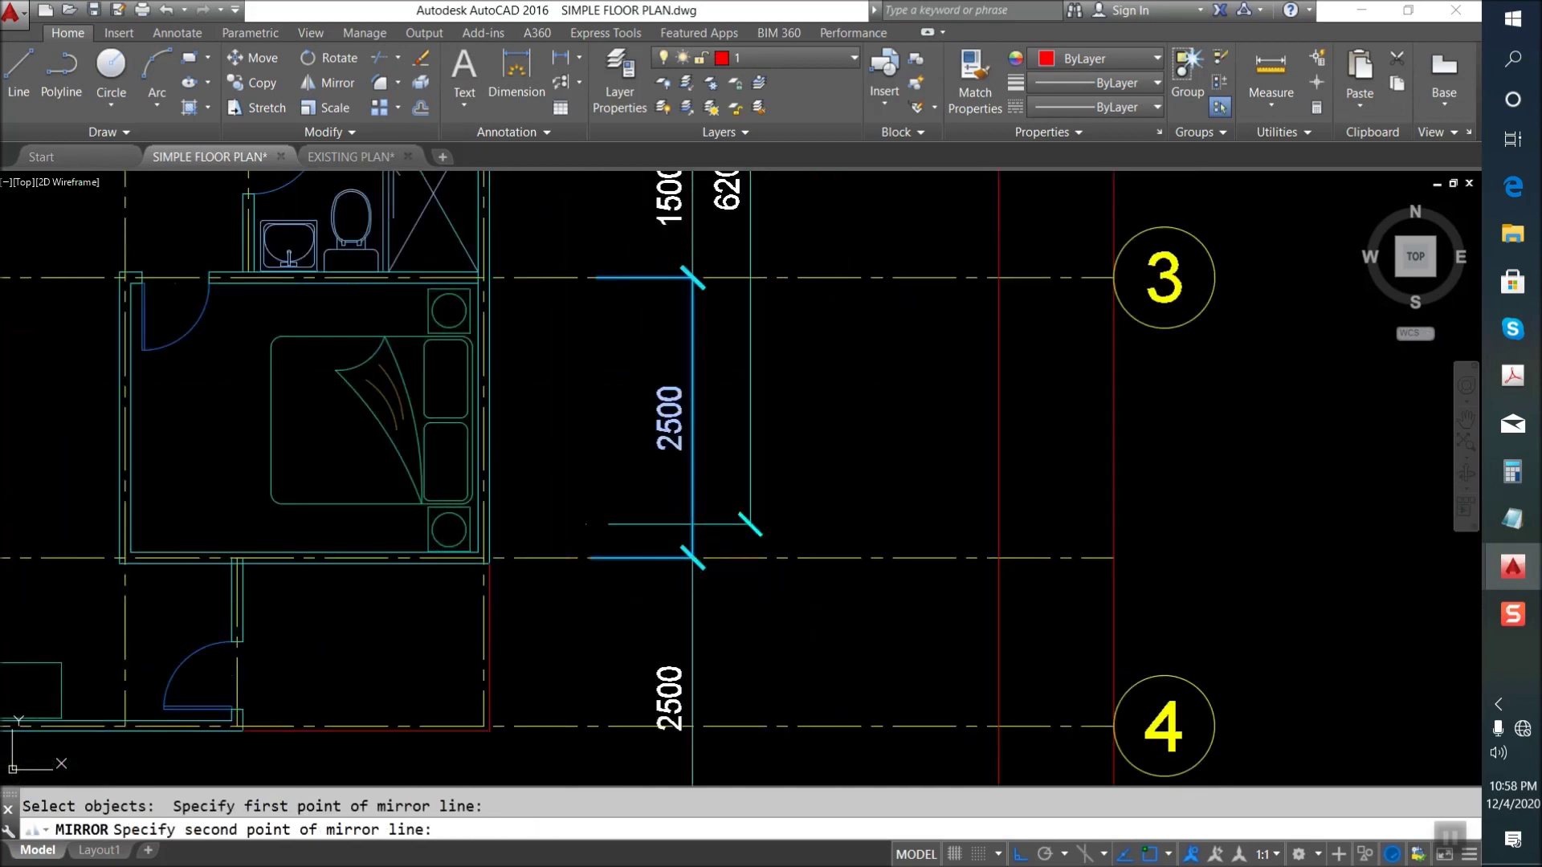
{"action": "left_click", "coordinate": [770, 561]}
{"action": "key", "text": "Return"}
{"action": "scroll", "coordinate": [688, 562], "scroll_direction": "down", "scroll_amount": 2}
{"action": "left_click", "coordinate": [683, 703]}
{"action": "left_click", "coordinate": [625, 718]}
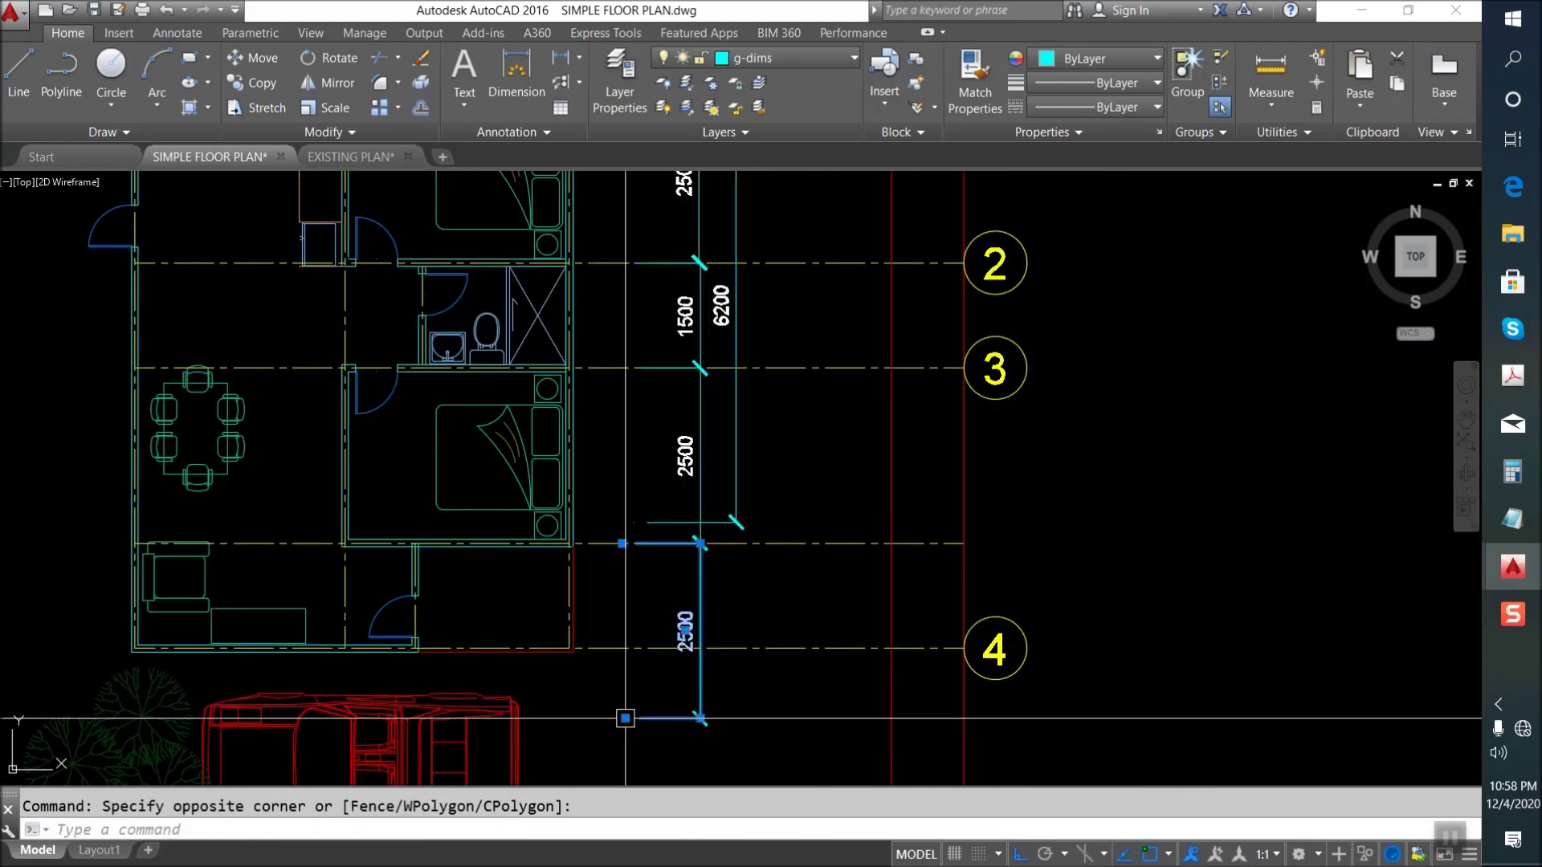
{"action": "left_click", "coordinate": [625, 718]}
{"action": "left_click", "coordinate": [626, 648]}
{"action": "key", "text": "Escape"}
Extend the overall 6200 dimension so it reads 8000.
{"action": "left_click", "coordinate": [626, 522]}
{"action": "left_click", "coordinate": [633, 523]}
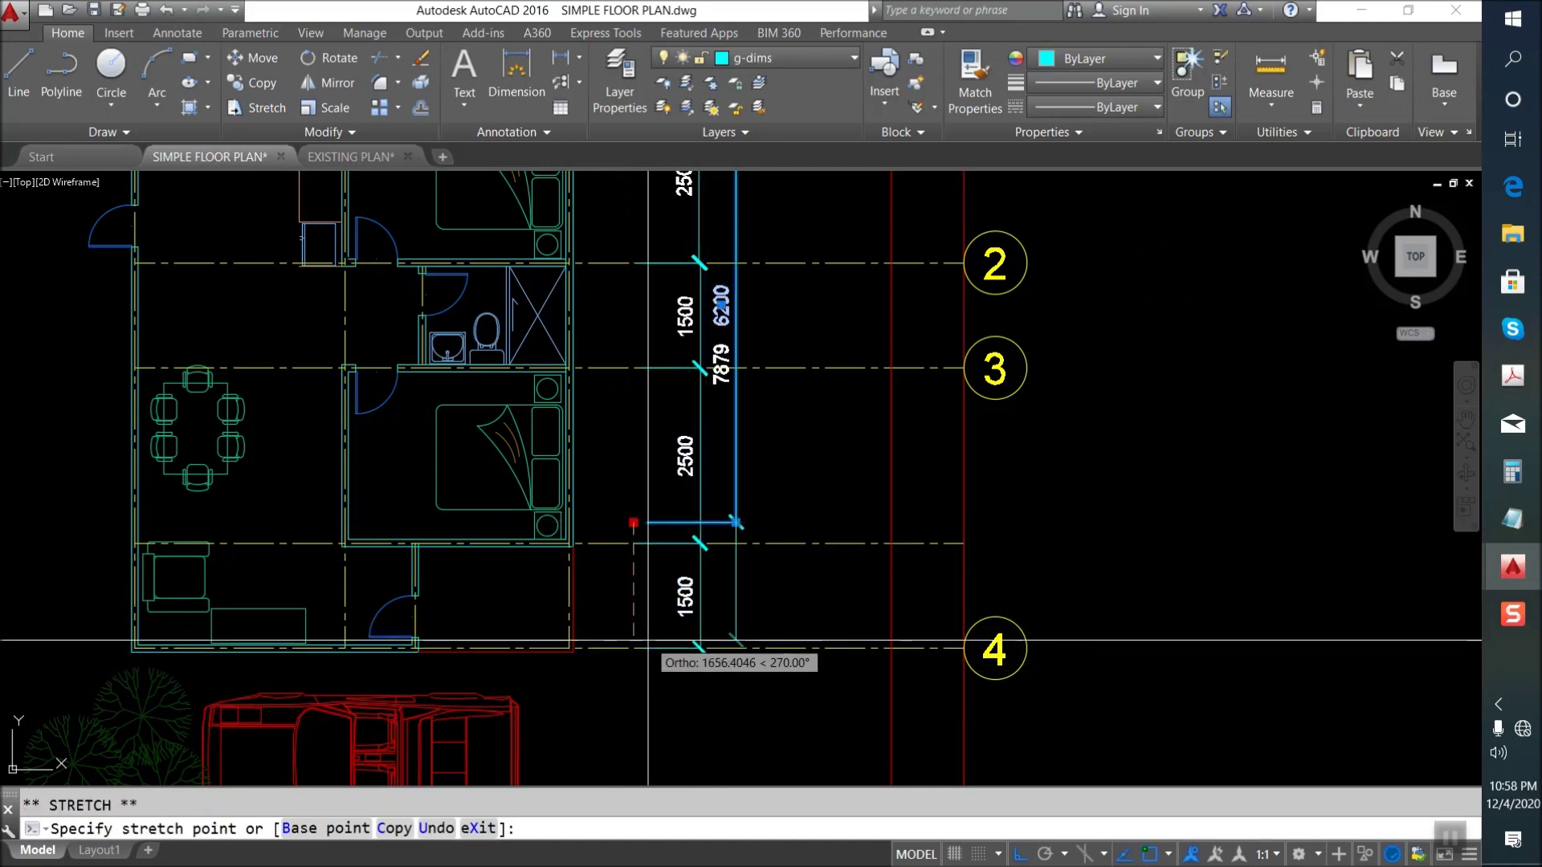
{"action": "middle_click_drag", "start_coordinate": [744, 176], "coordinate": [705, 372]}
{"action": "scroll", "coordinate": [822, 535], "scroll_direction": "down", "scroll_amount": 5}
{"action": "key", "text": "Escape"}
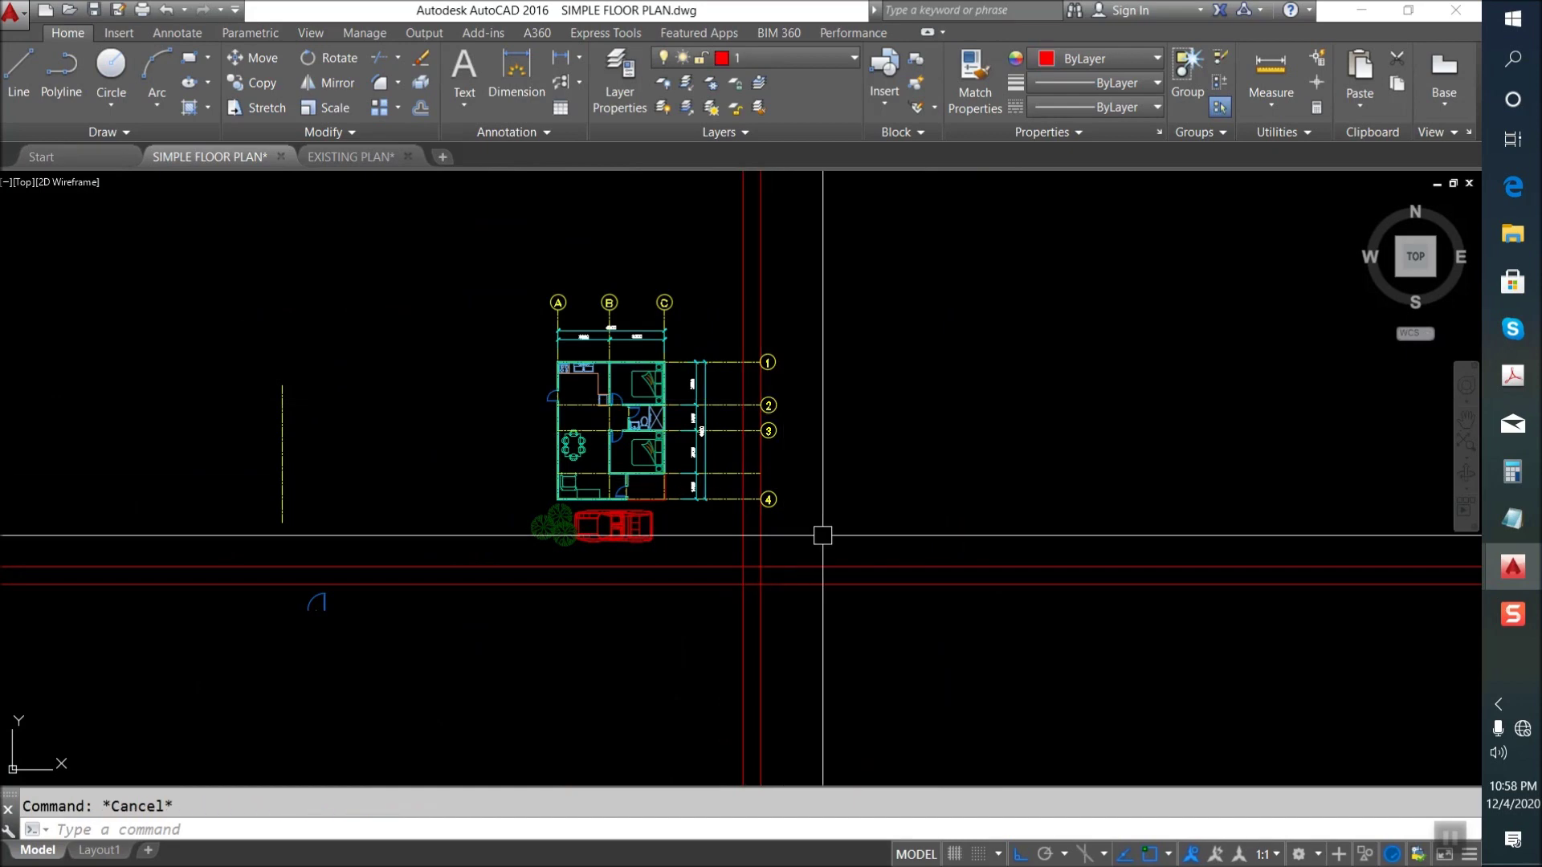
Erase the four red guide lines.
{"action": "type", "text": "e"}
{"action": "key", "text": "Return"}
{"action": "left_click", "coordinate": [811, 592]}
{"action": "left_click", "coordinate": [717, 550]}
{"action": "key", "text": "Return"}
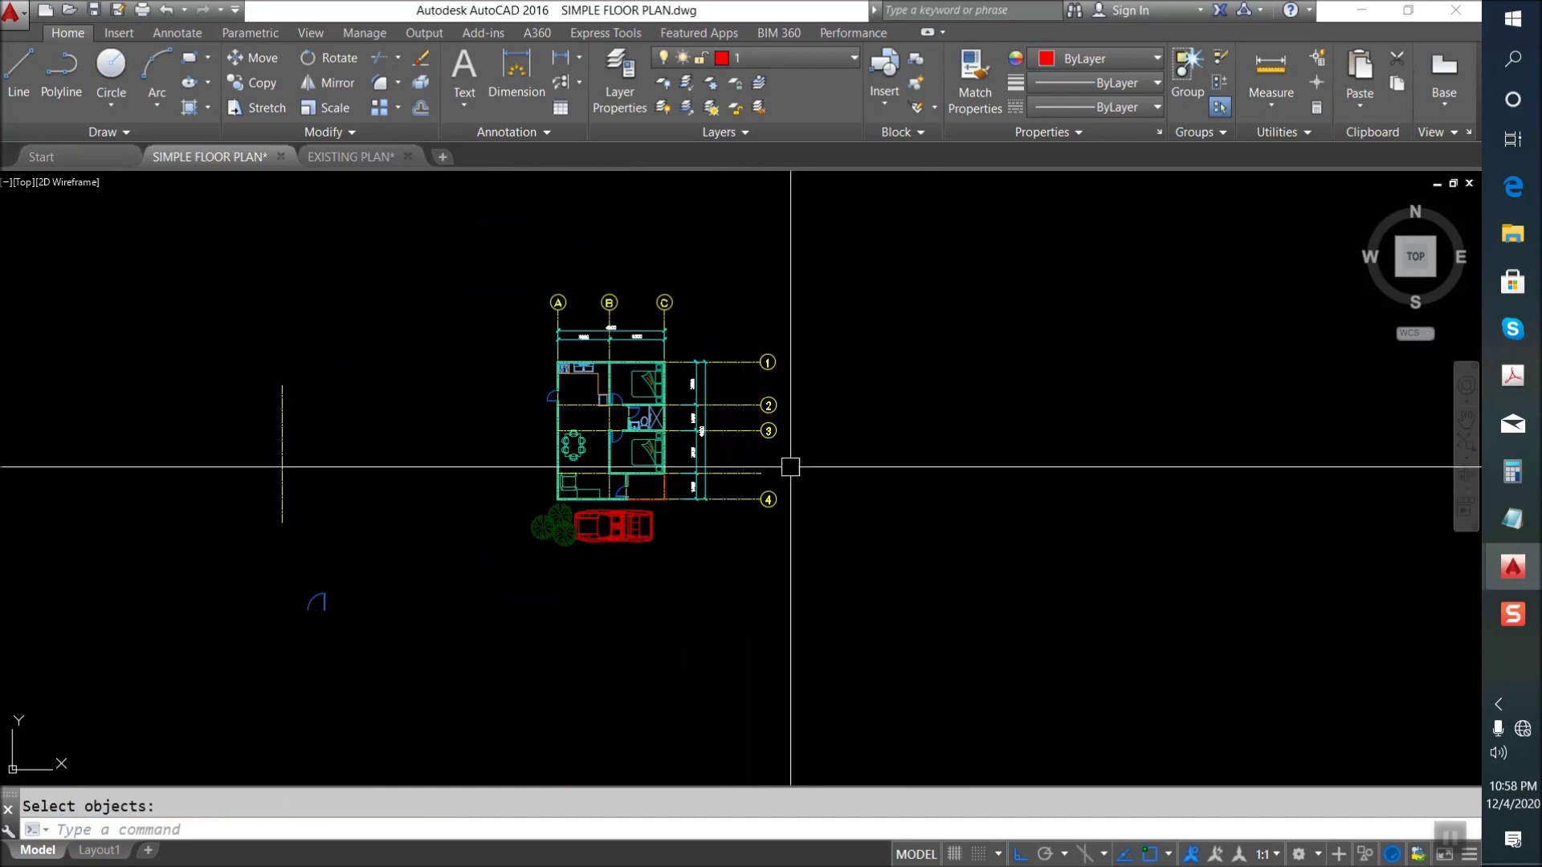
{"action": "scroll", "coordinate": [753, 518], "scroll_direction": "up", "scroll_amount": 5}
Copy grid bubble 4 onto the bottom grid line and renumber it 5.
{"action": "left_click", "coordinate": [792, 569]}
{"action": "key", "text": "Return"}
{"action": "left_click", "coordinate": [713, 546]}
{"action": "left_click", "coordinate": [708, 483]}
{"action": "key", "text": "Escape"}
{"action": "scroll", "coordinate": [726, 533], "scroll_direction": "up", "scroll_amount": 2}
{"action": "double_click", "coordinate": [737, 556]}
{"action": "type", "text": "5"}
{"action": "key", "text": "Return"}
{"action": "key", "text": "Escape"}
{"action": "scroll", "coordinate": [765, 582], "scroll_direction": "down", "scroll_amount": 5}
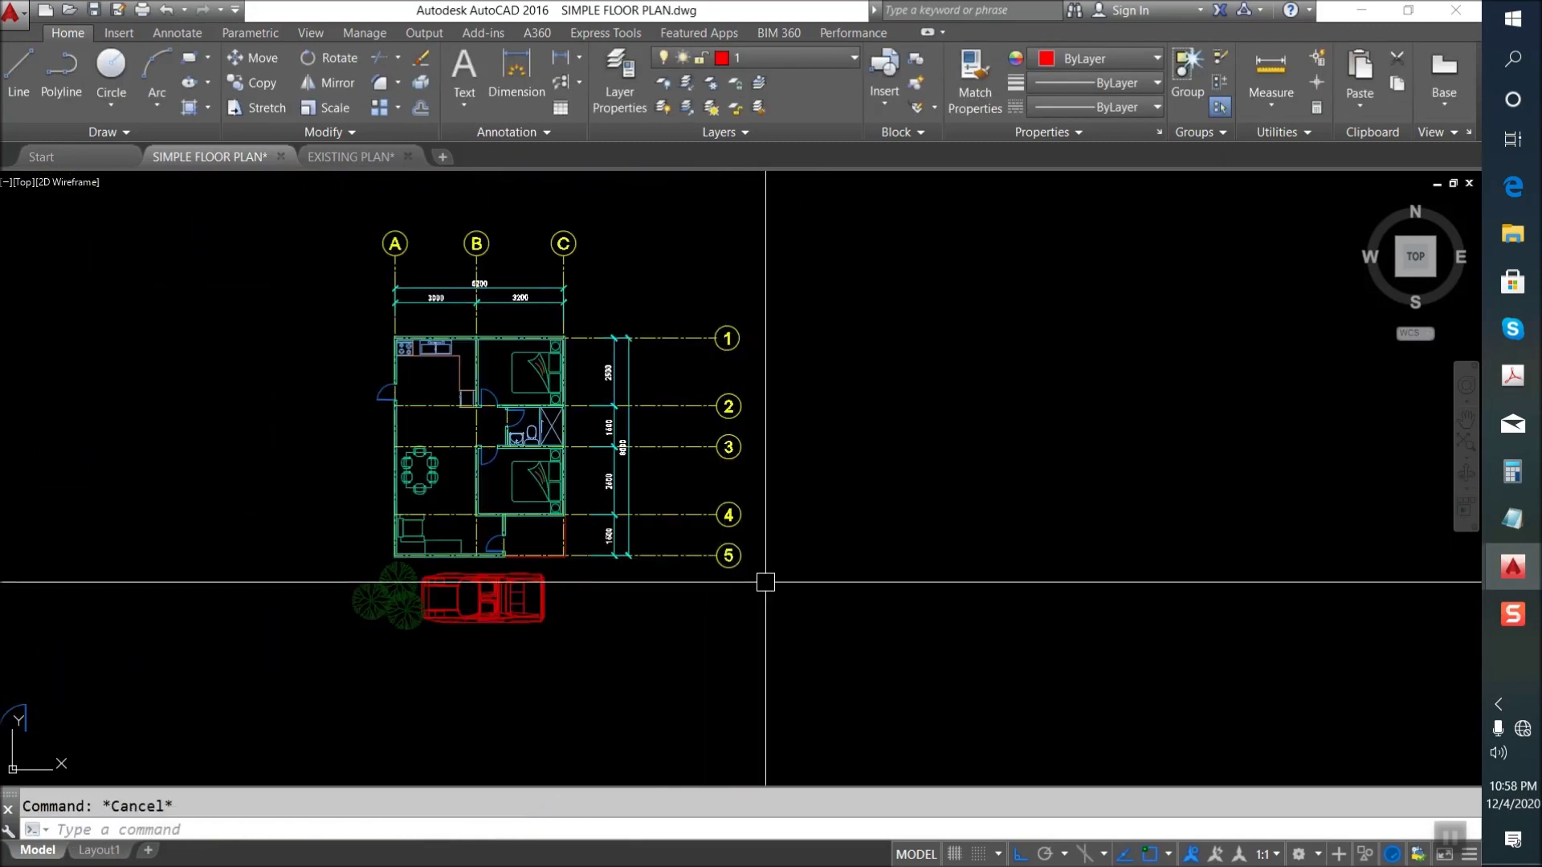
Stretch the right-side grid bubbles closer to the plan.
{"action": "key", "text": "s"}
{"action": "key", "text": "Return"}
{"action": "left_click", "coordinate": [799, 602]}
{"action": "left_click", "coordinate": [689, 283]}
{"action": "key", "text": "Return"}
{"action": "left_click", "coordinate": [1105, 409]}
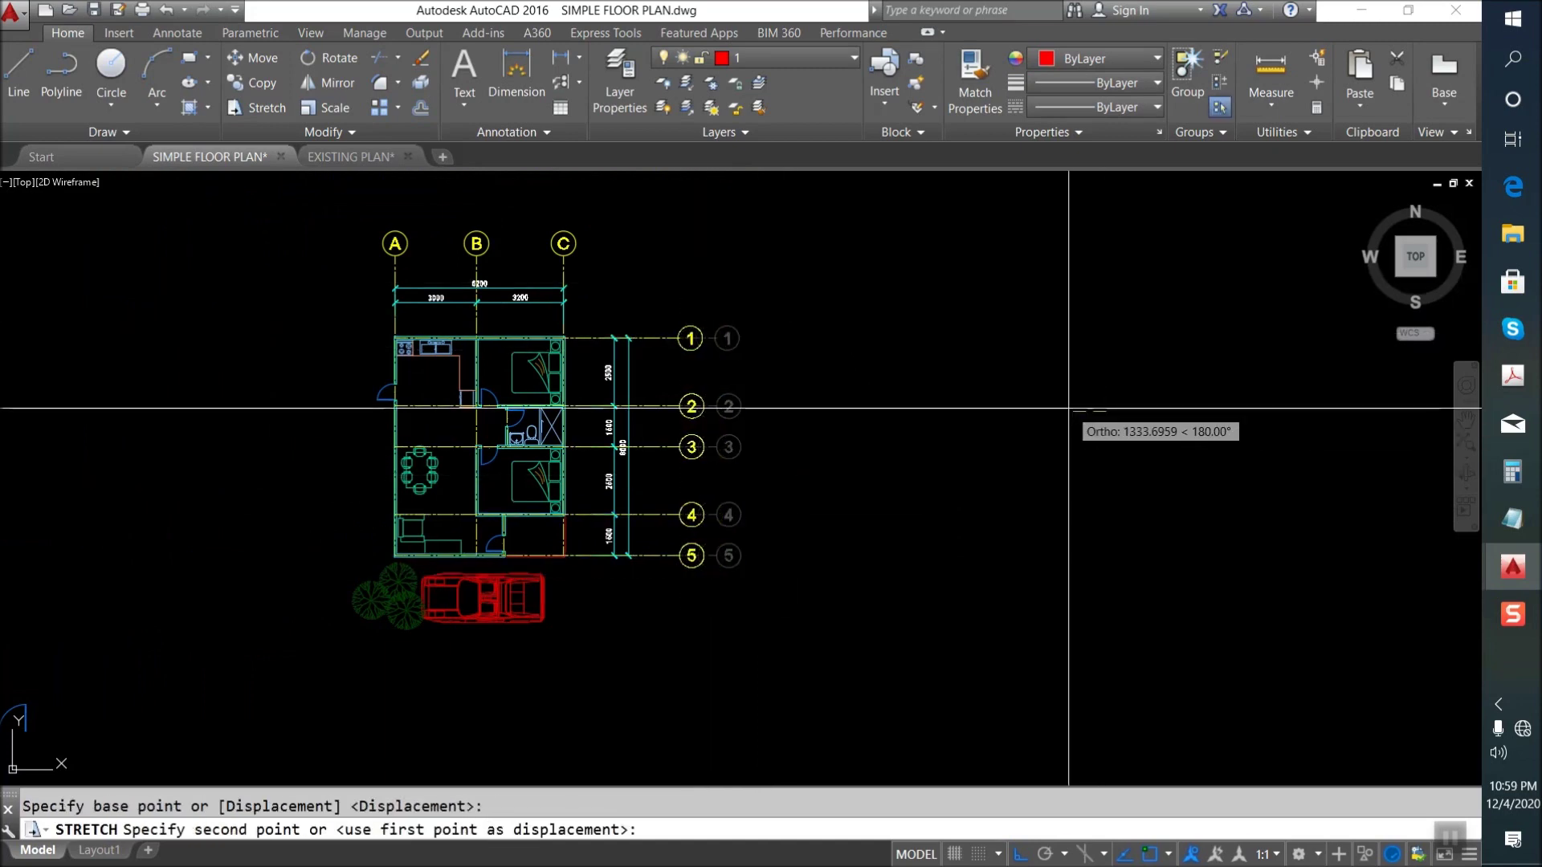
{"action": "left_click", "coordinate": [1041, 408]}
{"action": "key", "text": "Return"}
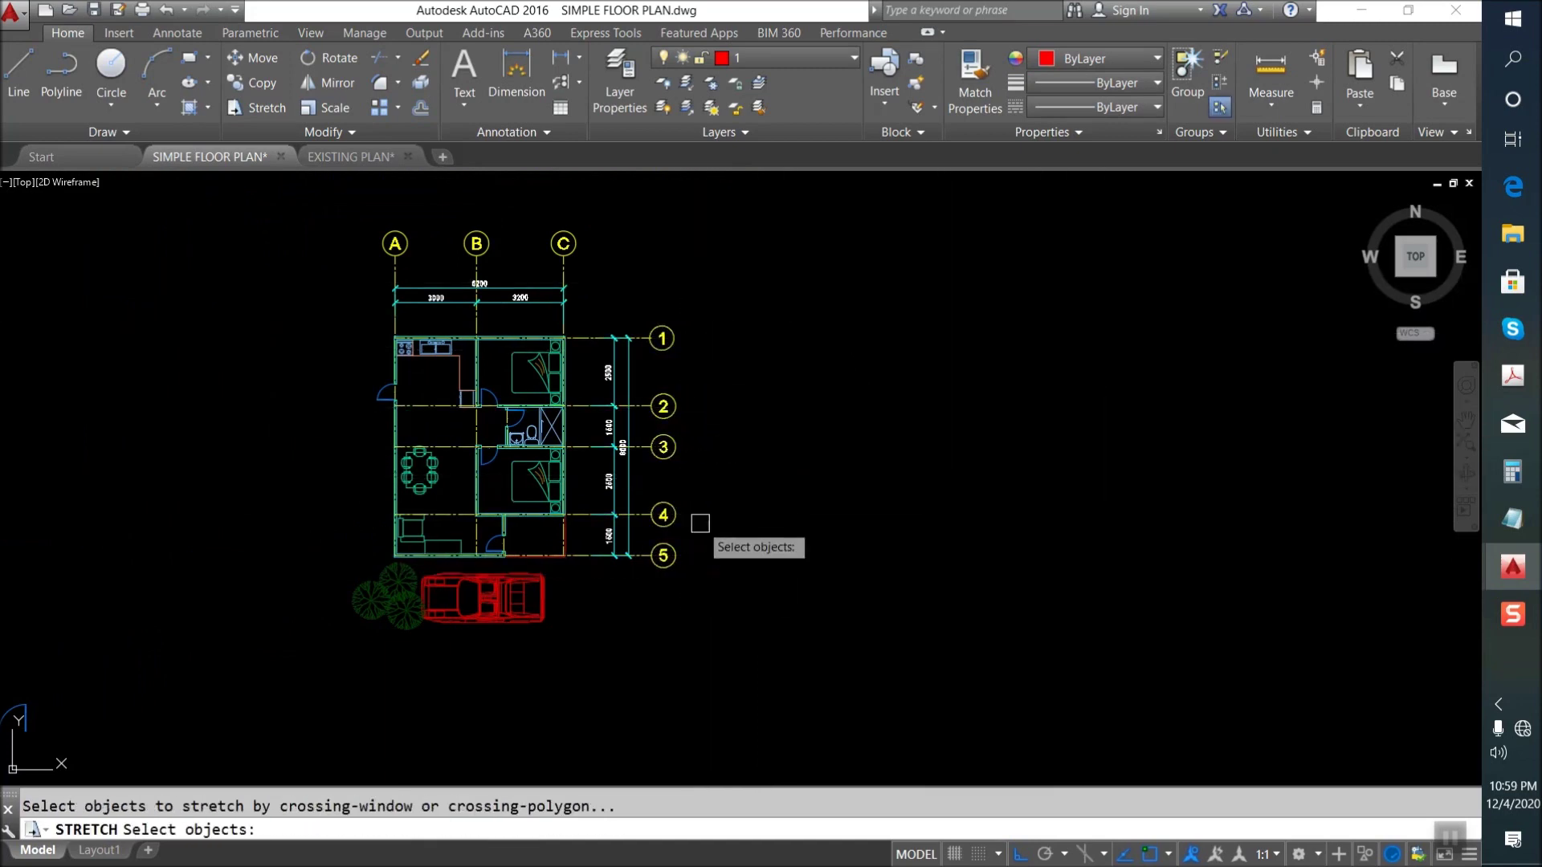
{"action": "middle_click_drag", "start_coordinate": [699, 537], "coordinate": [933, 573]}
{"action": "key", "text": "Escape"}
Erase the stray yellow line on the left.
{"action": "type", "text": "e"}
{"action": "key", "text": "Return"}
{"action": "left_click", "coordinate": [258, 618]}
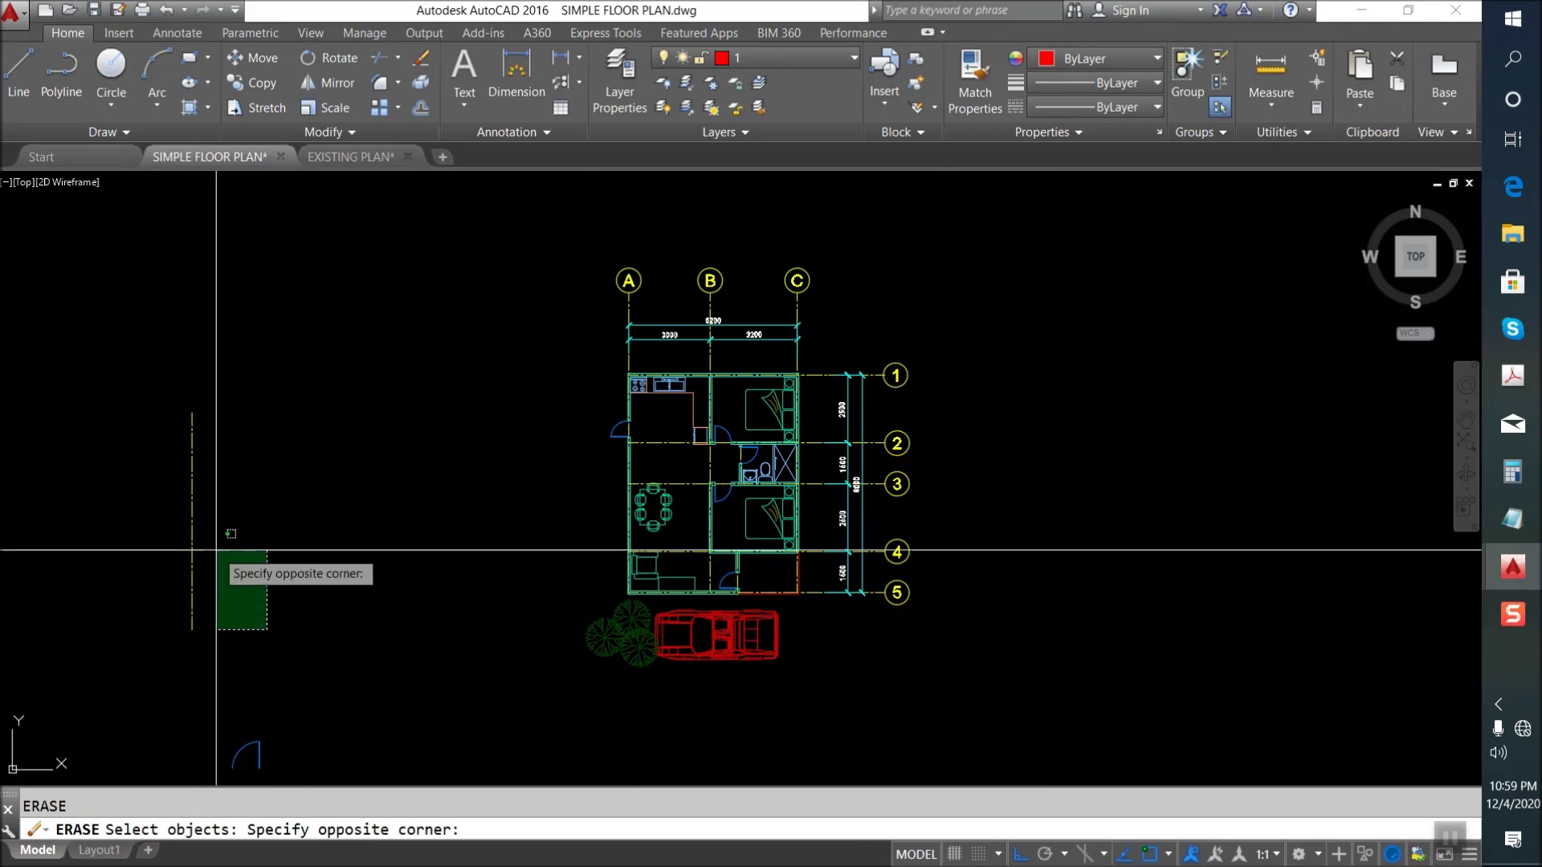
{"action": "left_click", "coordinate": [173, 554]}
{"action": "key", "text": "Return"}
{"action": "mouse_move", "coordinate": [465, 602]}
{"action": "middle_mouse_down"}
{"action": "mouse_move", "coordinate": [516, 444]}
{"action": "mouse_move", "coordinate": [591, 441]}
{"action": "middle_mouse_up"}
{"action": "left_click", "coordinate": [199, 522]}
{"action": "scroll", "coordinate": [410, 562], "scroll_direction": "down", "scroll_amount": 3}
Create a multiline text label reading 'BEDROOM' in the upper bedroom.
{"action": "key", "text": "Escape"}
{"action": "scroll", "coordinate": [562, 466], "scroll_direction": "up", "scroll_amount": 3}
{"action": "type", "text": "t"}
{"action": "key", "text": "Return"}
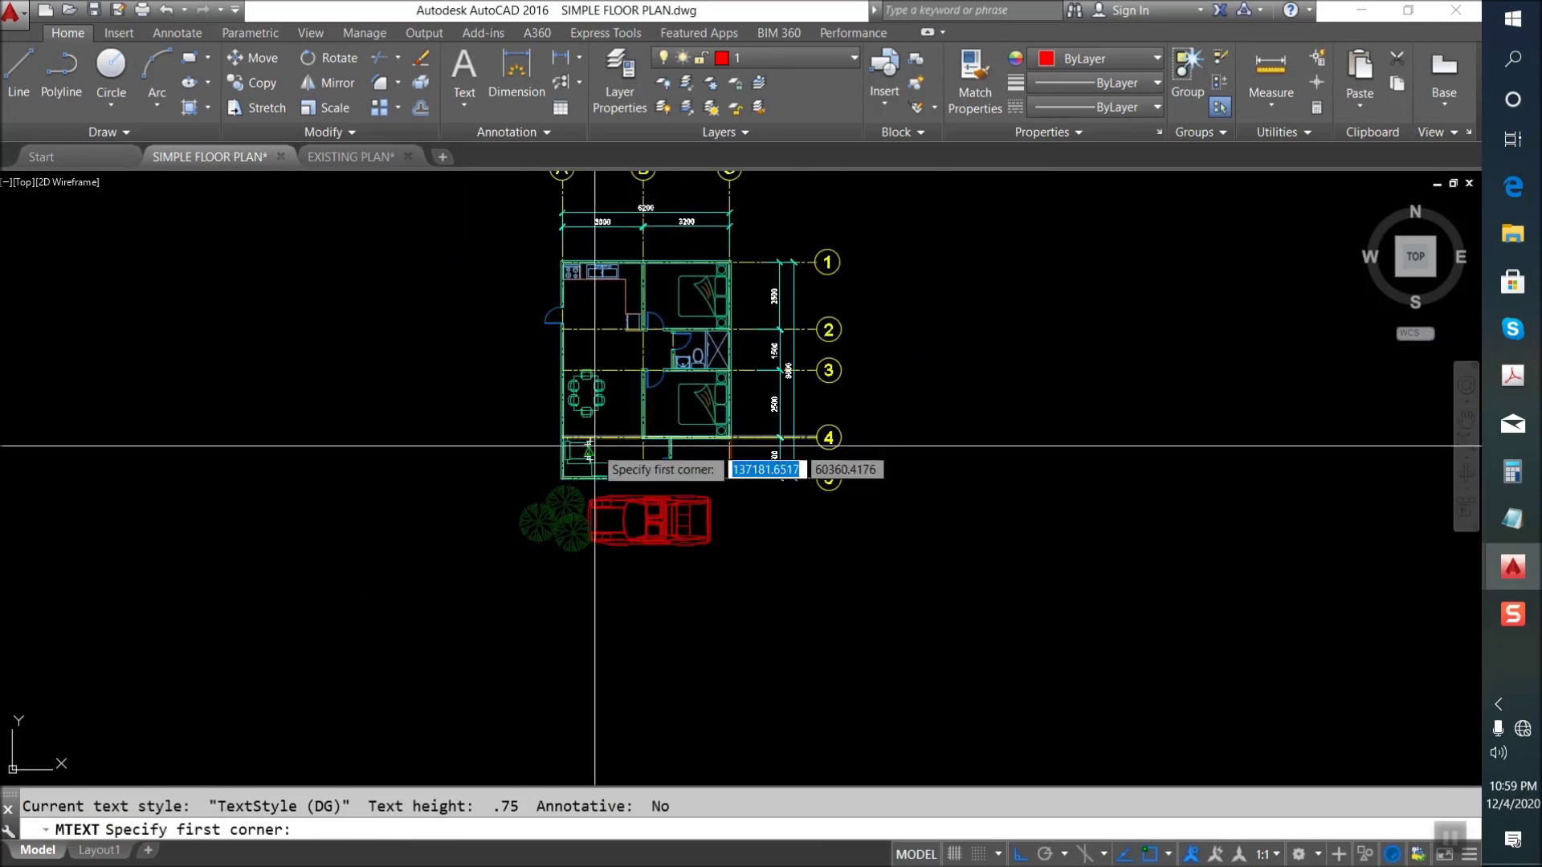
{"action": "scroll", "coordinate": [642, 353], "scroll_direction": "up", "scroll_amount": 4}
{"action": "scroll", "coordinate": [551, 297], "scroll_direction": "up", "scroll_amount": 5}
{"action": "left_click", "coordinate": [506, 298]}
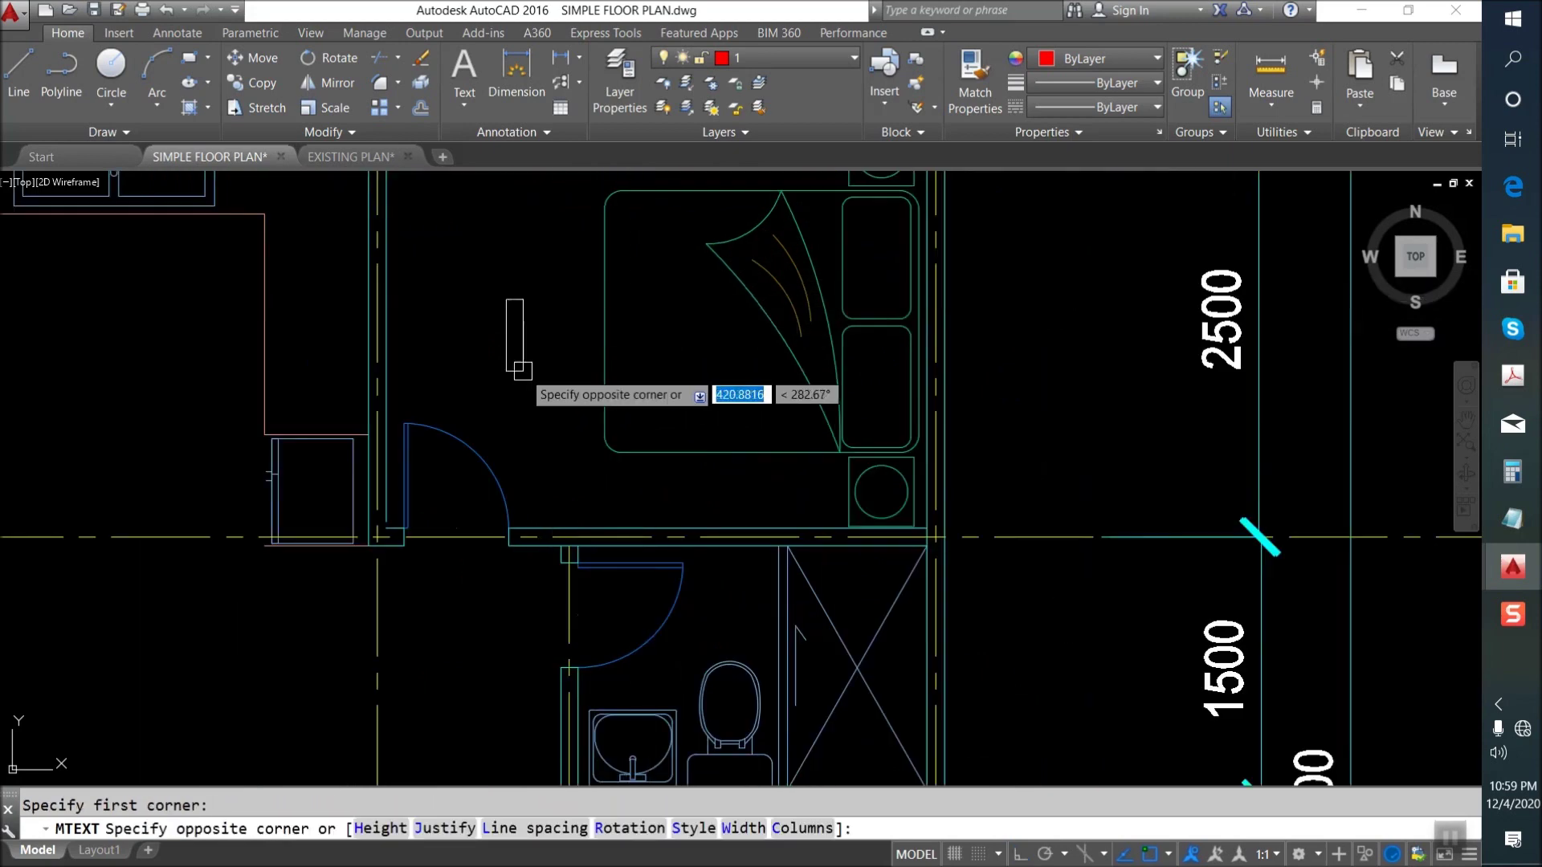
{"action": "left_click", "coordinate": [527, 373]}
{"action": "type", "text": "BEDROOM"}
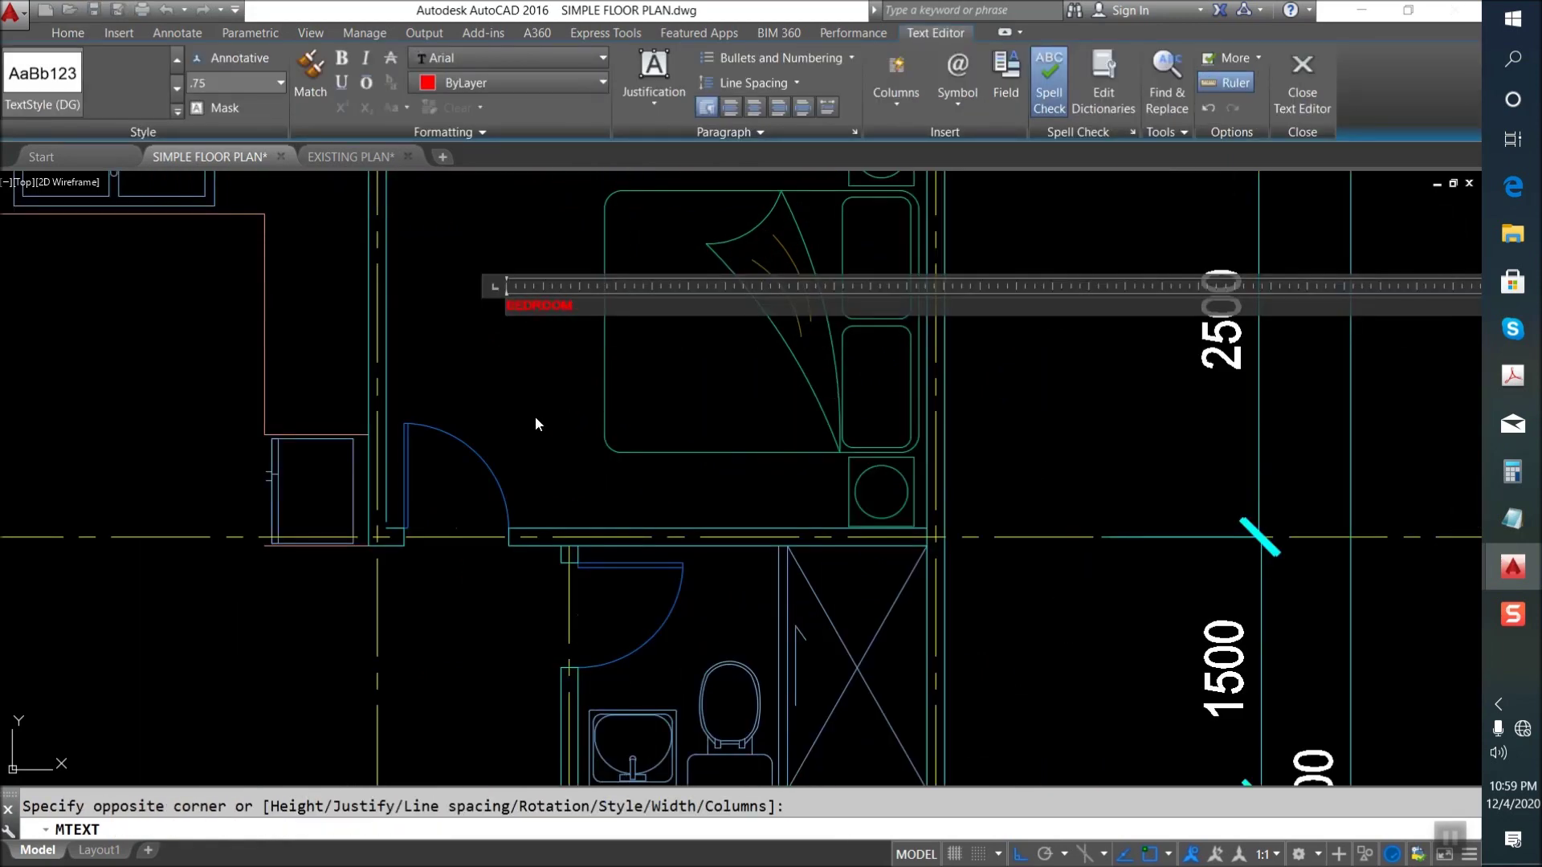
{"action": "key", "text": "Escape"}
Scale the BEDROOM label up by 100, then by 3.
{"action": "type", "text": "c"}
{"action": "key", "text": "Return"}
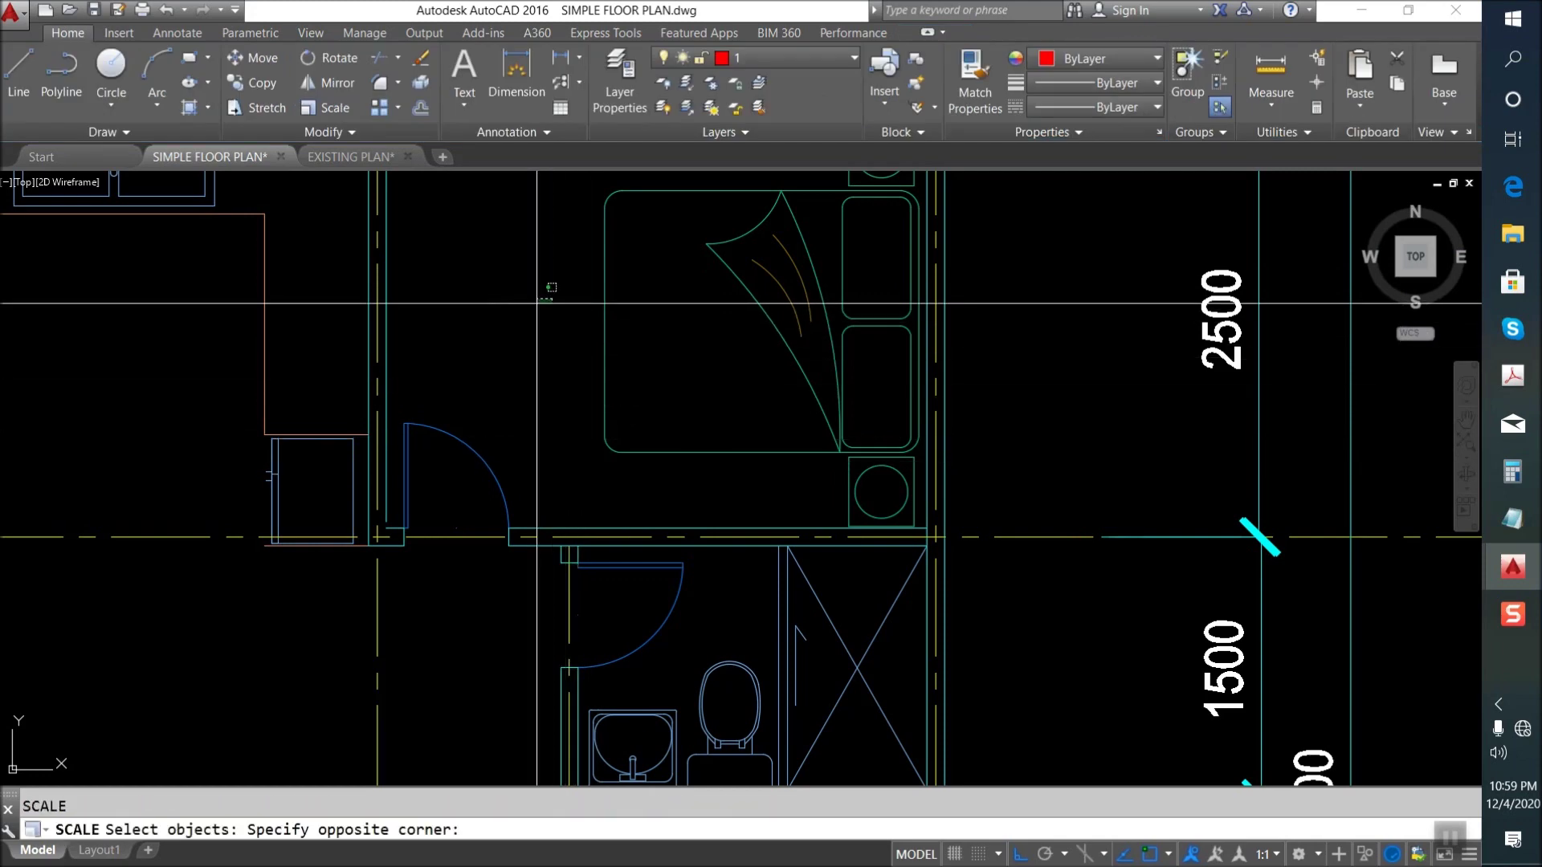
{"action": "left_click", "coordinate": [472, 284]}
{"action": "key", "text": "Return"}
{"action": "left_click", "coordinate": [506, 298]}
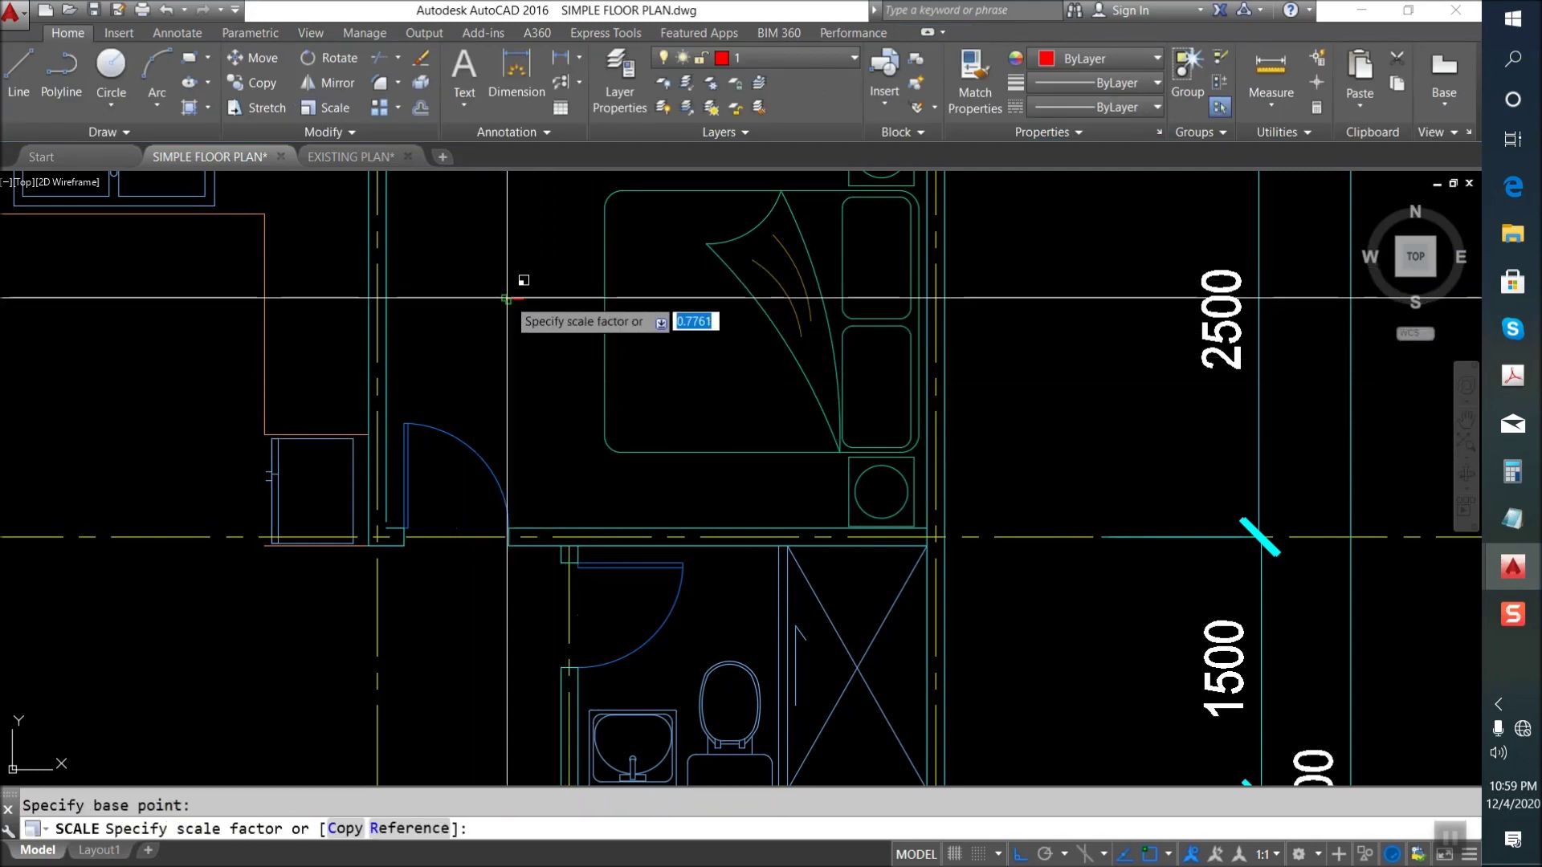
{"action": "type", "text": "100"}
{"action": "key", "text": "Return"}
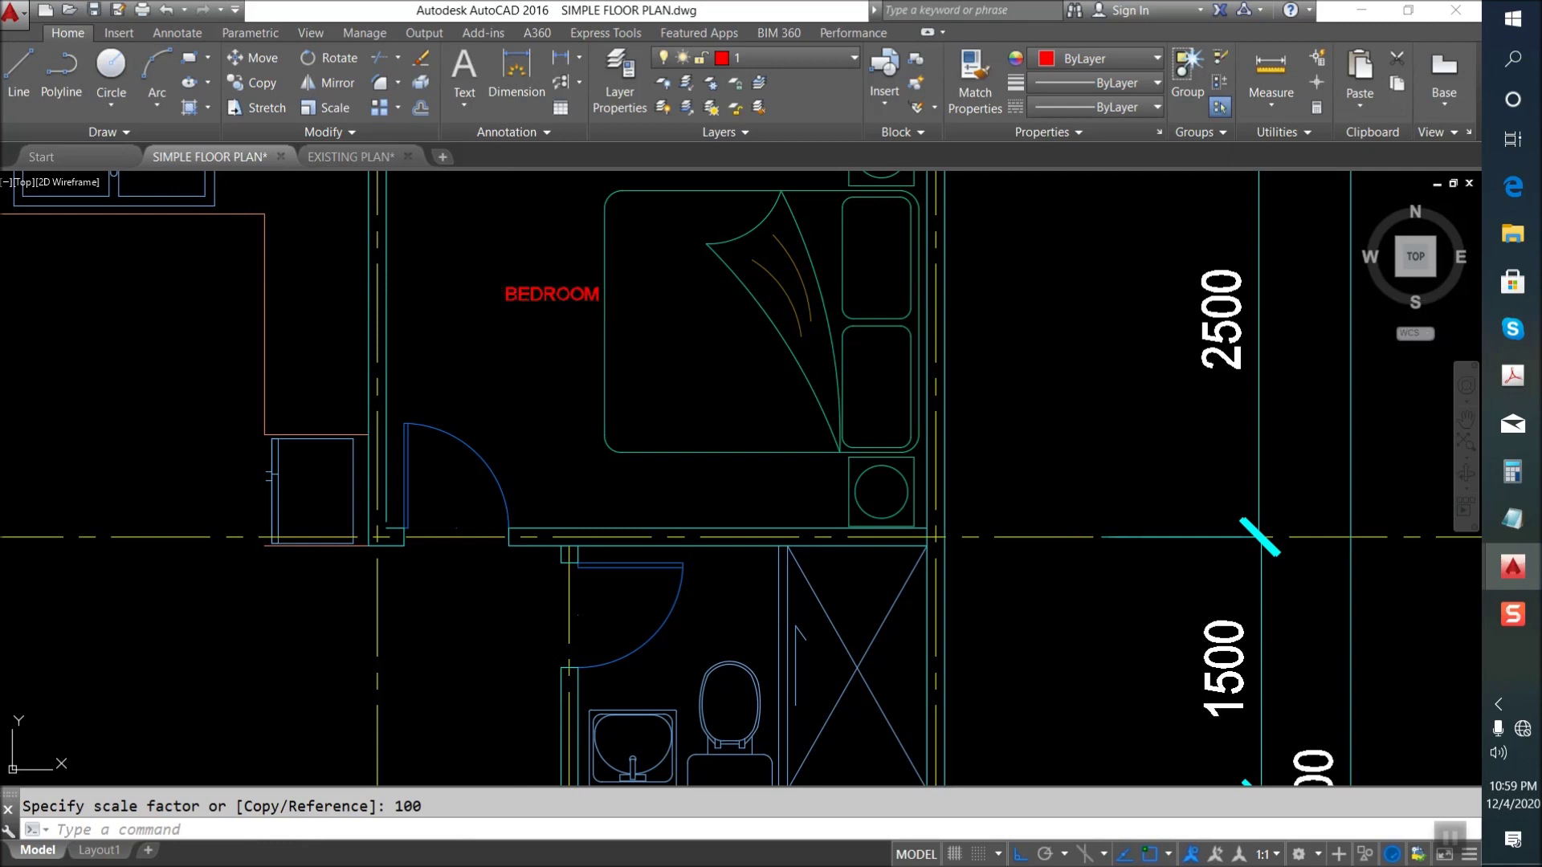
{"action": "key", "text": "Return"}
{"action": "left_click", "coordinate": [480, 281]}
{"action": "key", "text": "Return"}
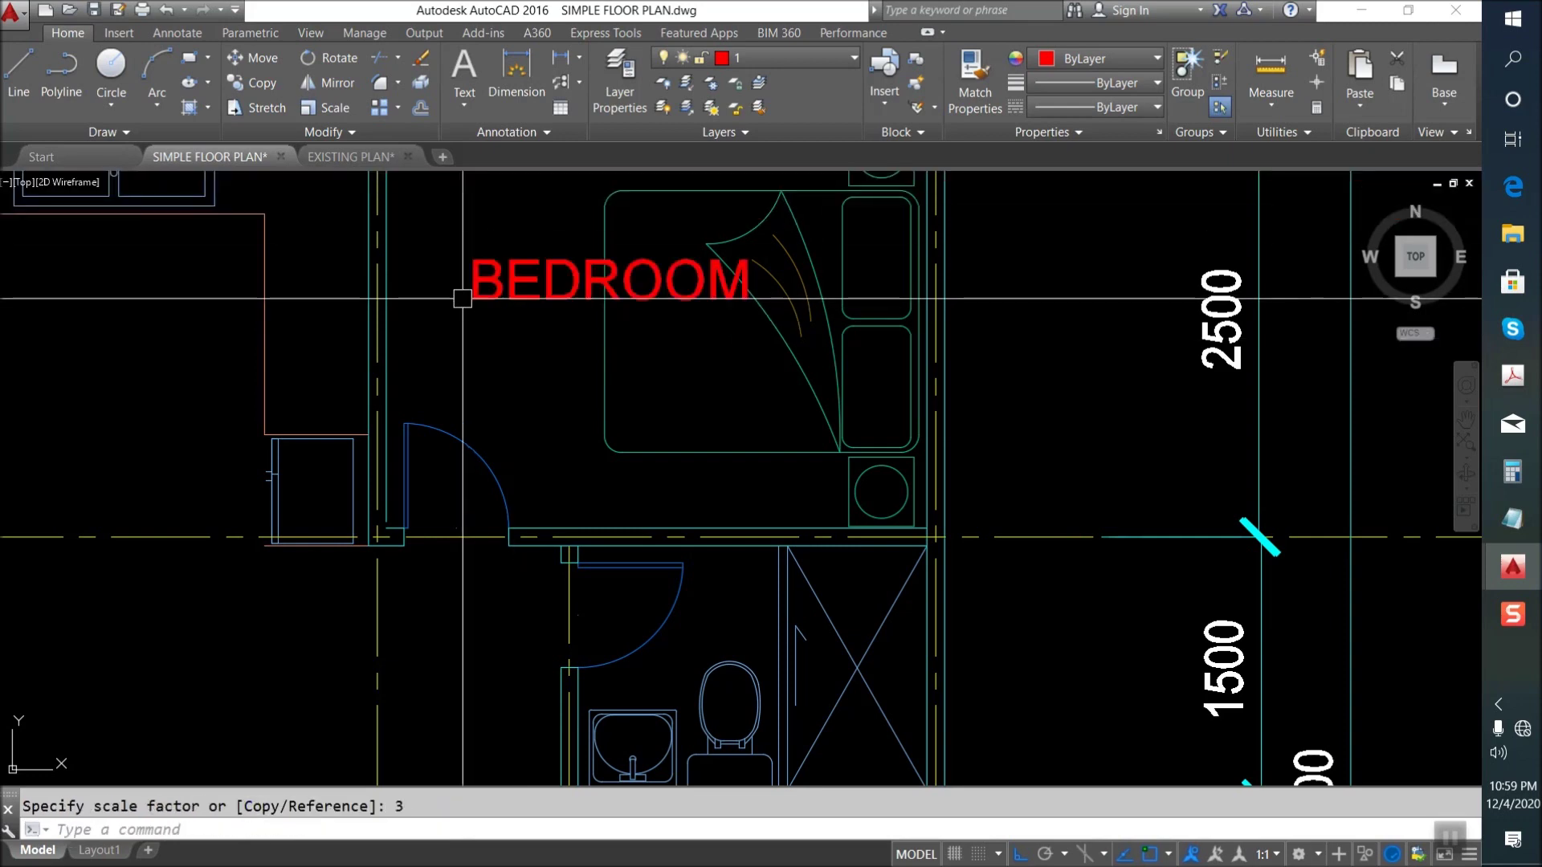
{"action": "scroll", "coordinate": [481, 313], "scroll_direction": "down", "scroll_amount": 3}
{"action": "key", "text": "Escape"}
Move the BEDROOM label lower within the bedroom.
{"action": "type", "text": "m"}
{"action": "key", "text": "Return"}
{"action": "left_click", "coordinate": [583, 357]}
{"action": "key", "text": "Return"}
{"action": "left_click", "coordinate": [566, 399]}
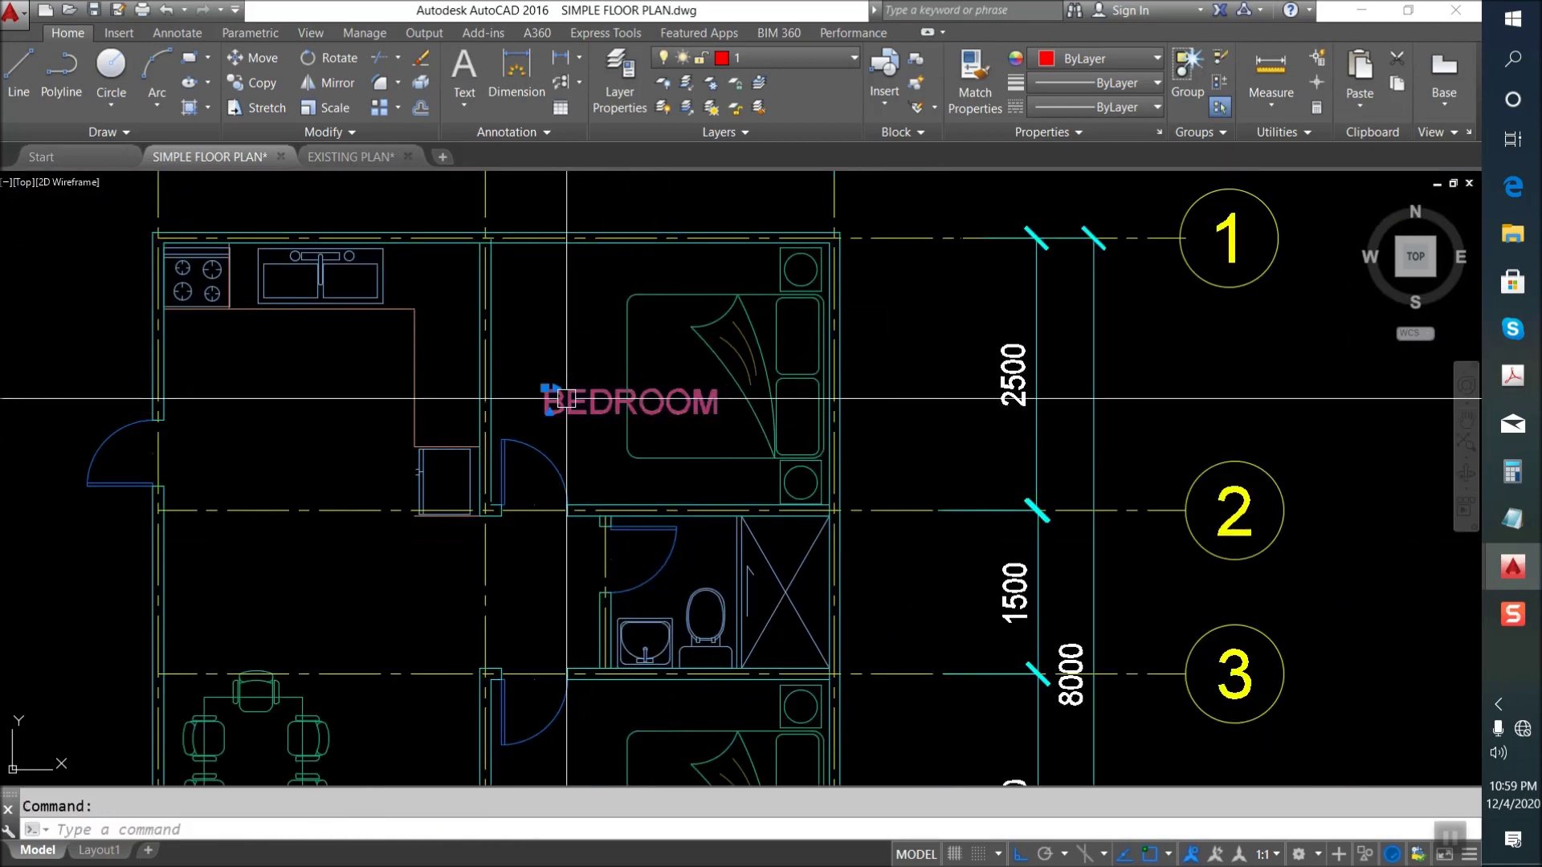
Put the BEDROOM label on the a-text layer.
{"action": "left_click", "coordinate": [788, 56]}
{"action": "left_click", "coordinate": [766, 122]}
{"action": "key", "text": "Escape"}
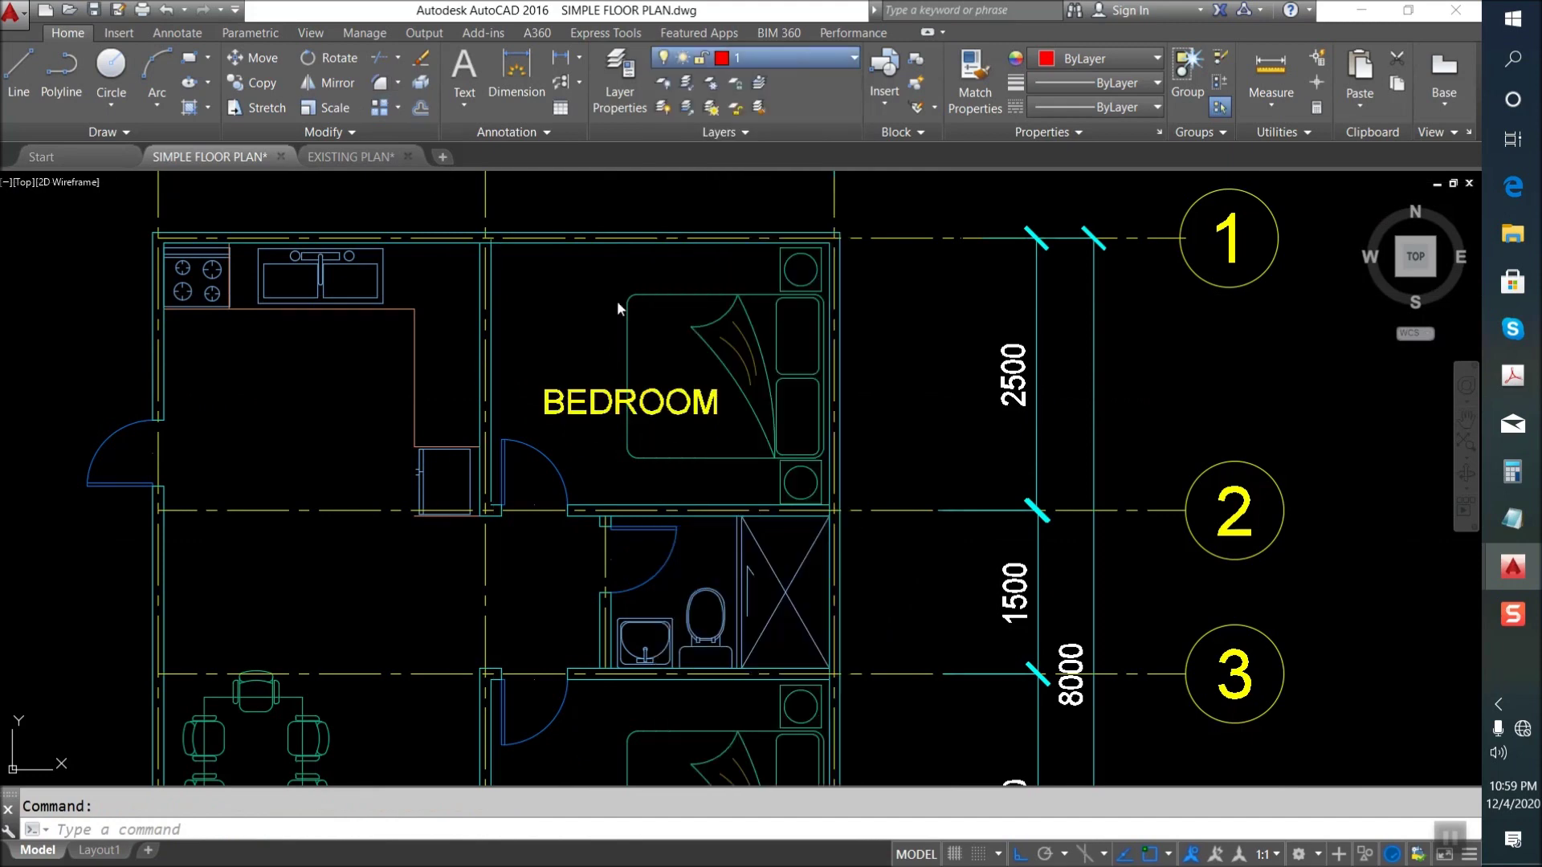
Copy the yellow BEDROOM label into the lower bedroom and porch, retyping the porch copy as PORCH.
{"action": "left_click", "coordinate": [589, 414]}
{"action": "key", "text": "Return"}
{"action": "left_click", "coordinate": [578, 401]}
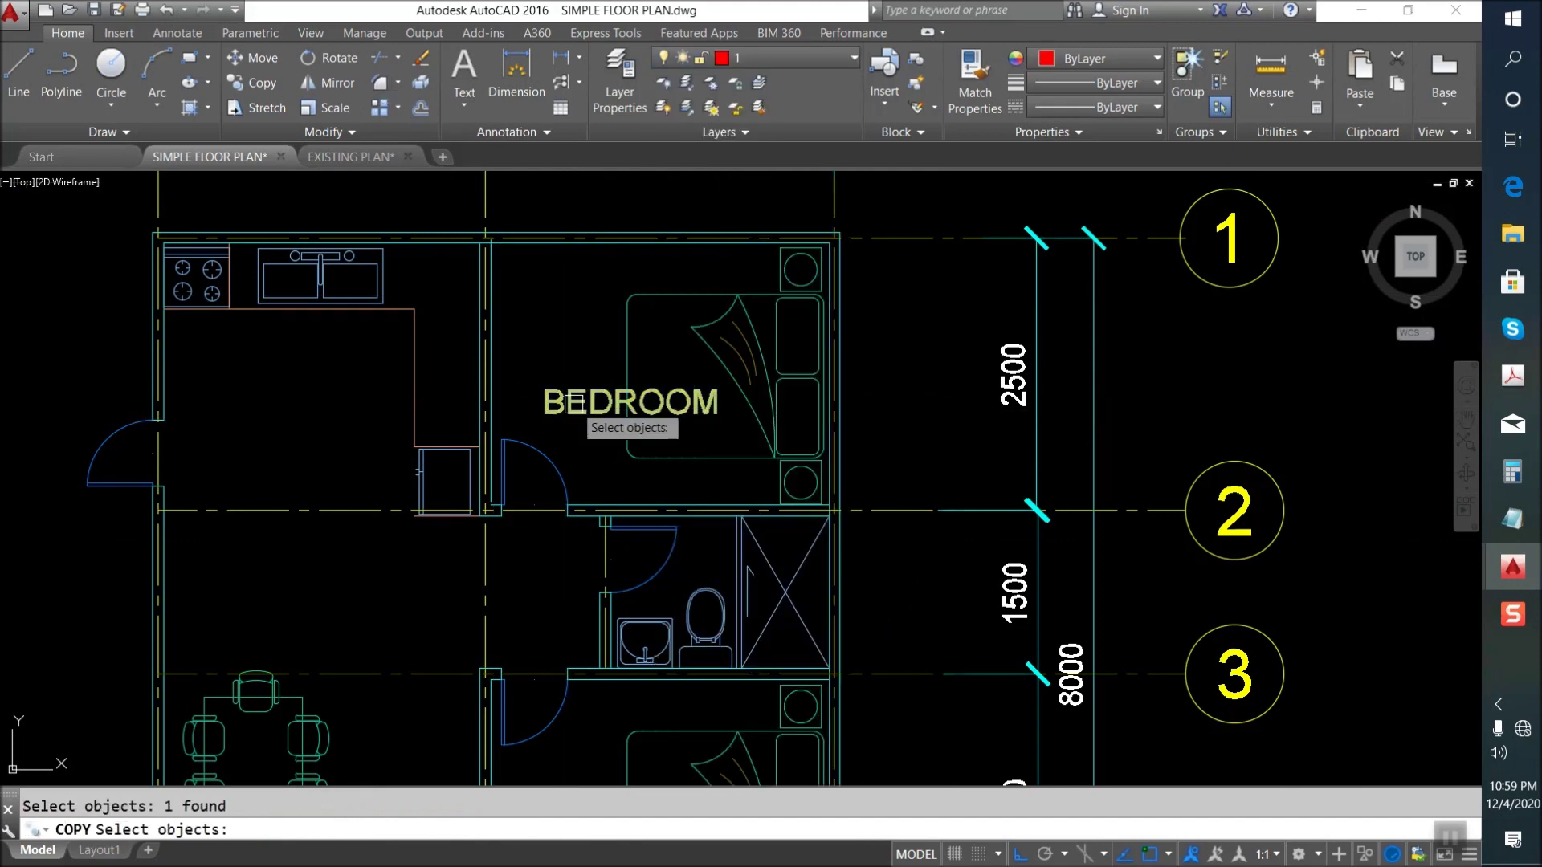
{"action": "key", "text": "Return"}
{"action": "middle_click_drag", "start_coordinate": [598, 638], "coordinate": [637, 217]}
{"action": "left_click", "coordinate": [634, 393]}
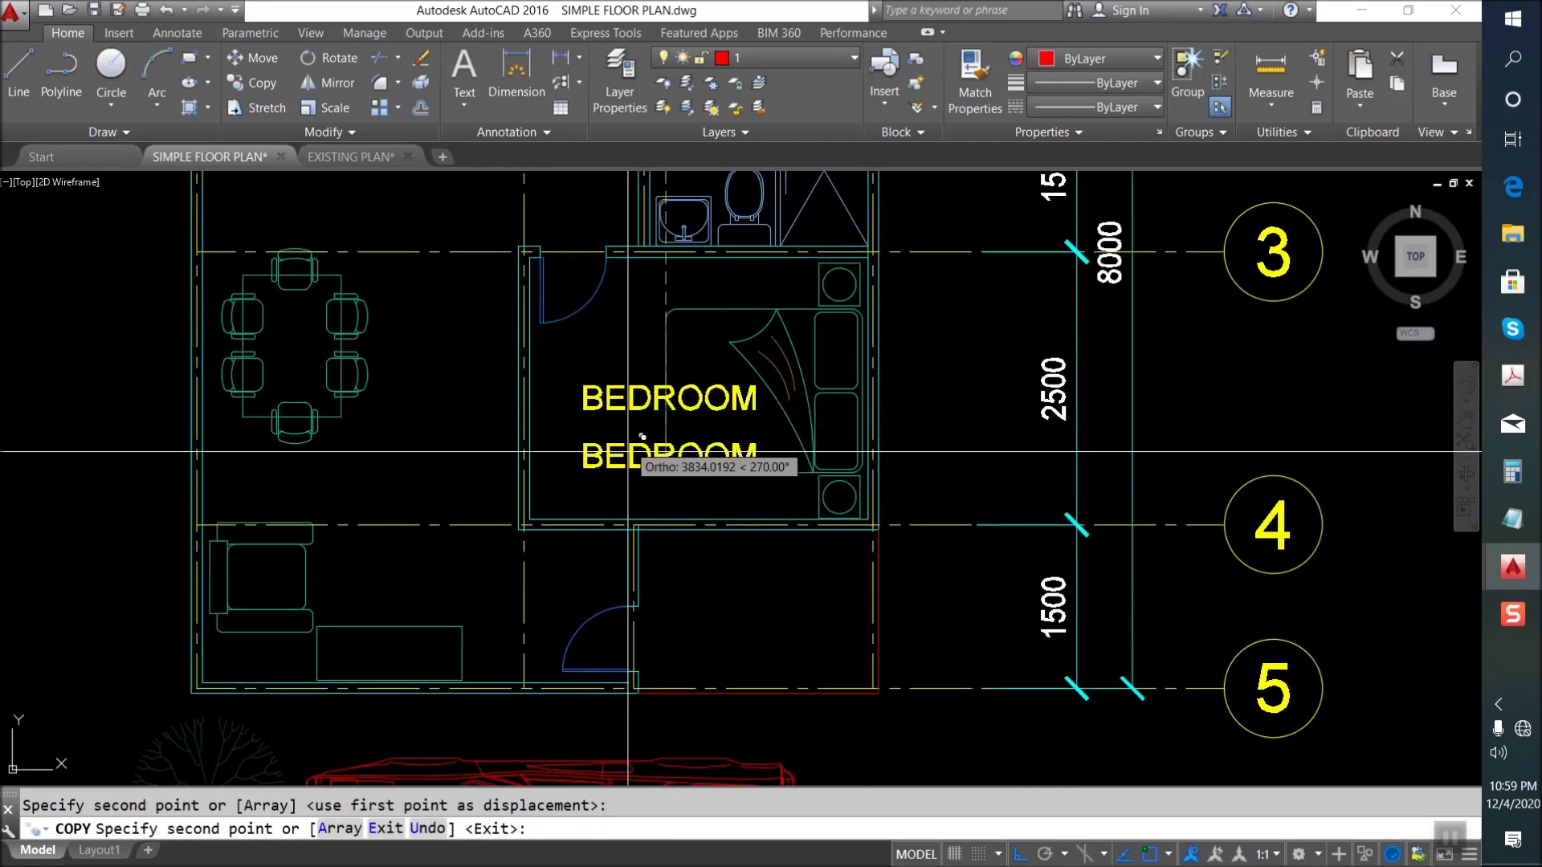
{"action": "key", "text": "F8"}
{"action": "key", "text": "Escape"}
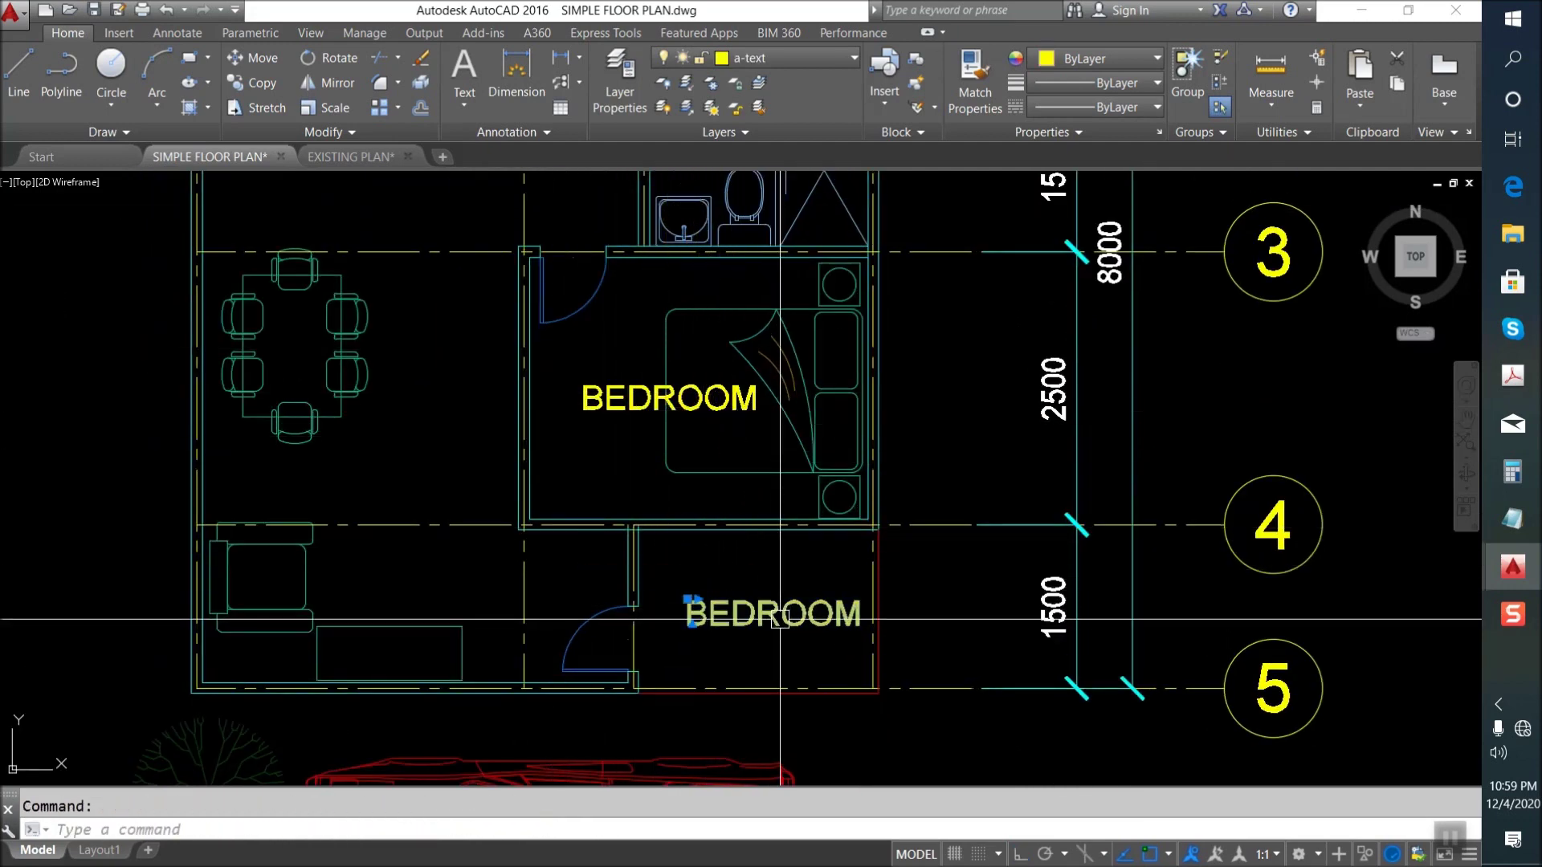
{"action": "key", "text": "ctrl+a"}
{"action": "key", "text": "Escape"}
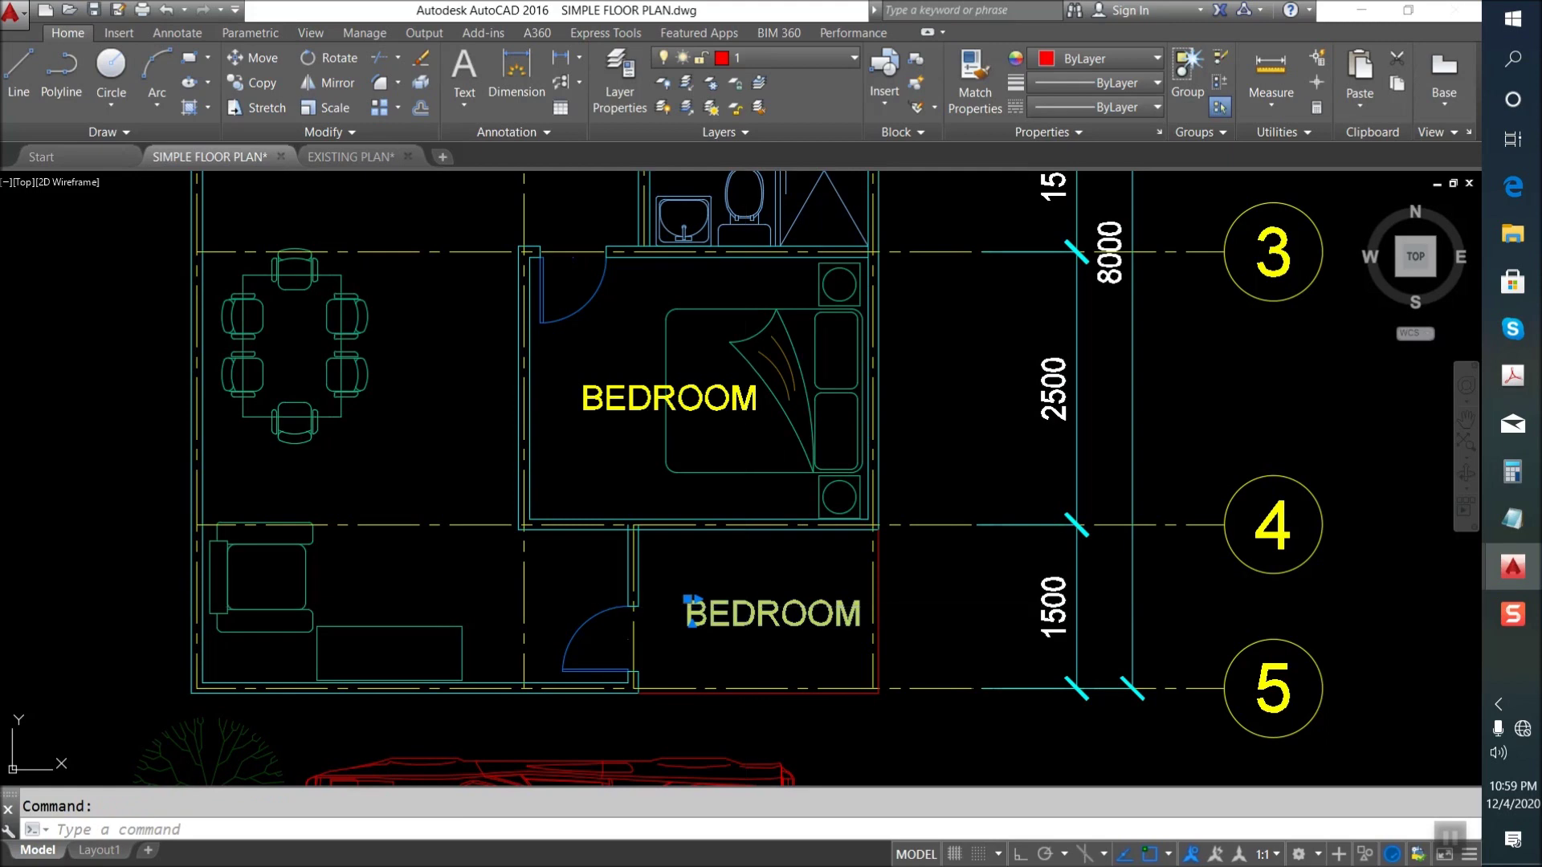
{"action": "double_click", "coordinate": [748, 615]}
{"action": "type", "text": "PORCH"}
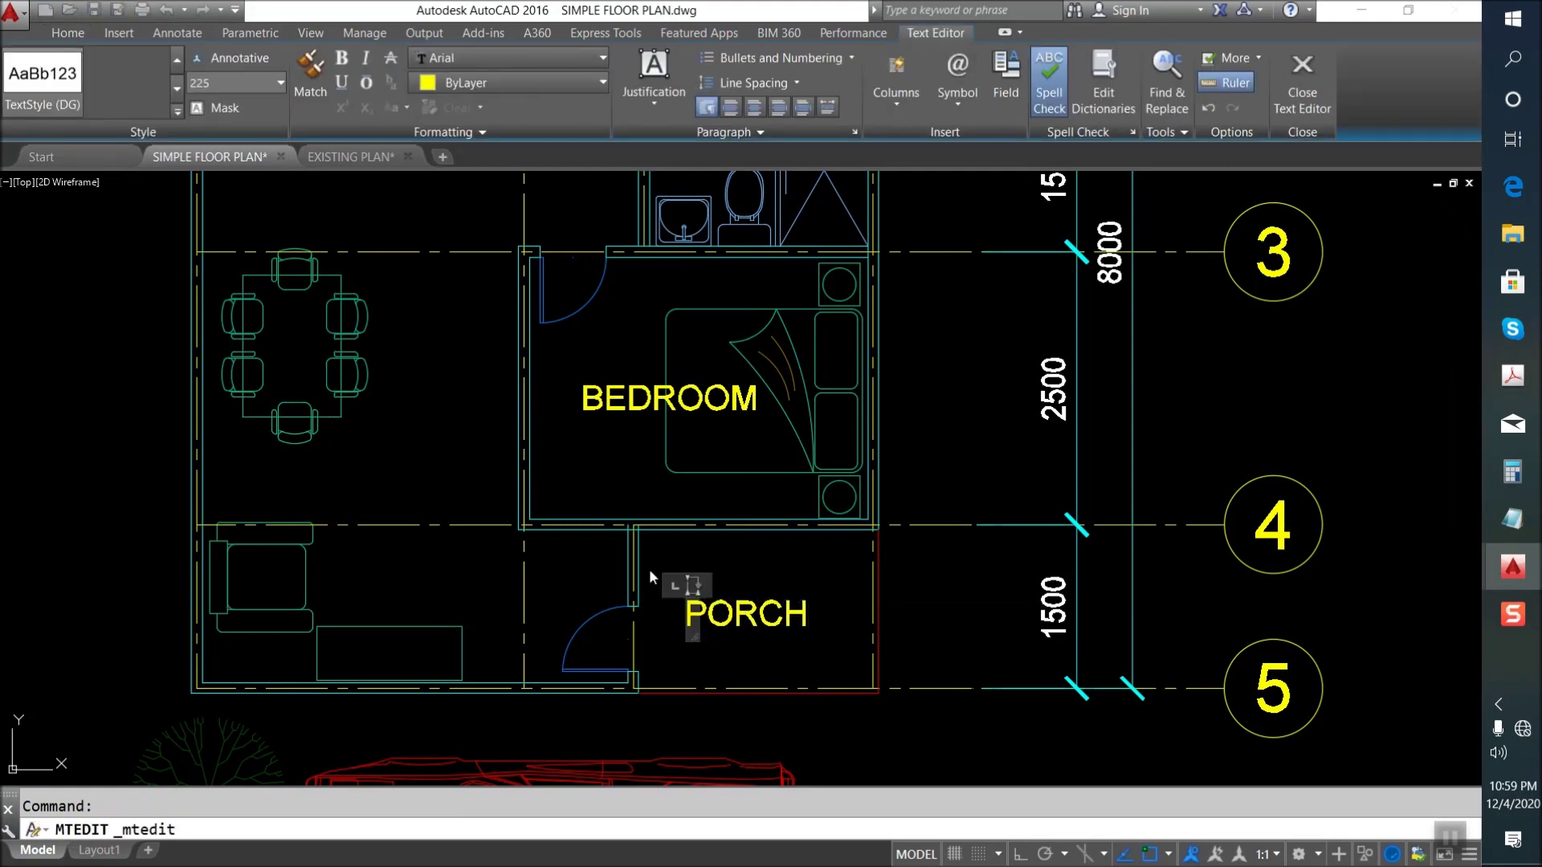
{"action": "key", "text": "Escape"}
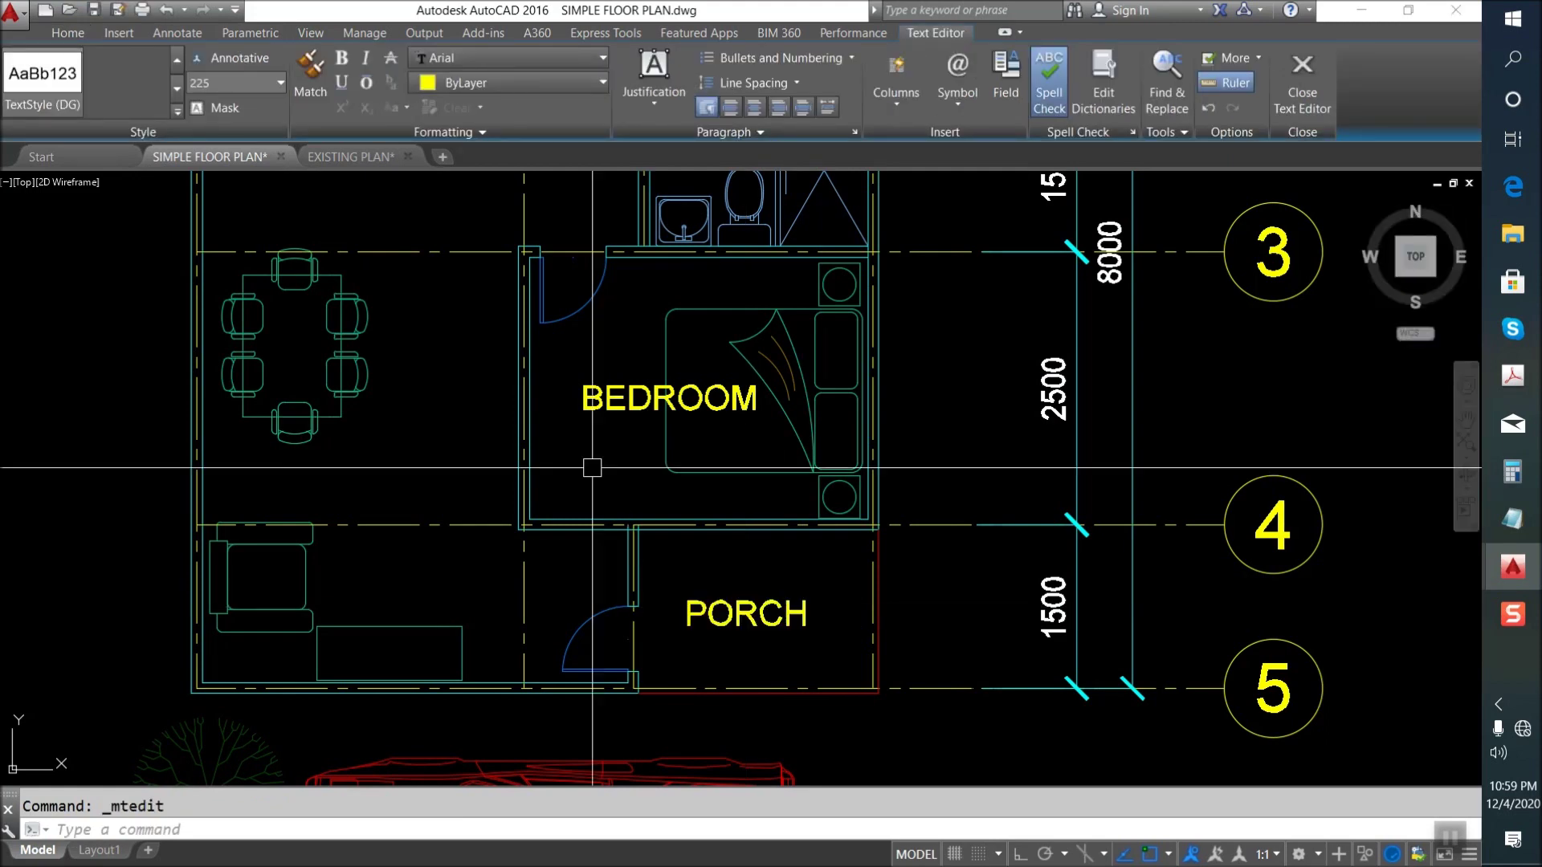
Copy the PORCH label into the left room and retype it as LIVING.
{"action": "left_click", "coordinate": [755, 627]}
{"action": "key", "text": "Return"}
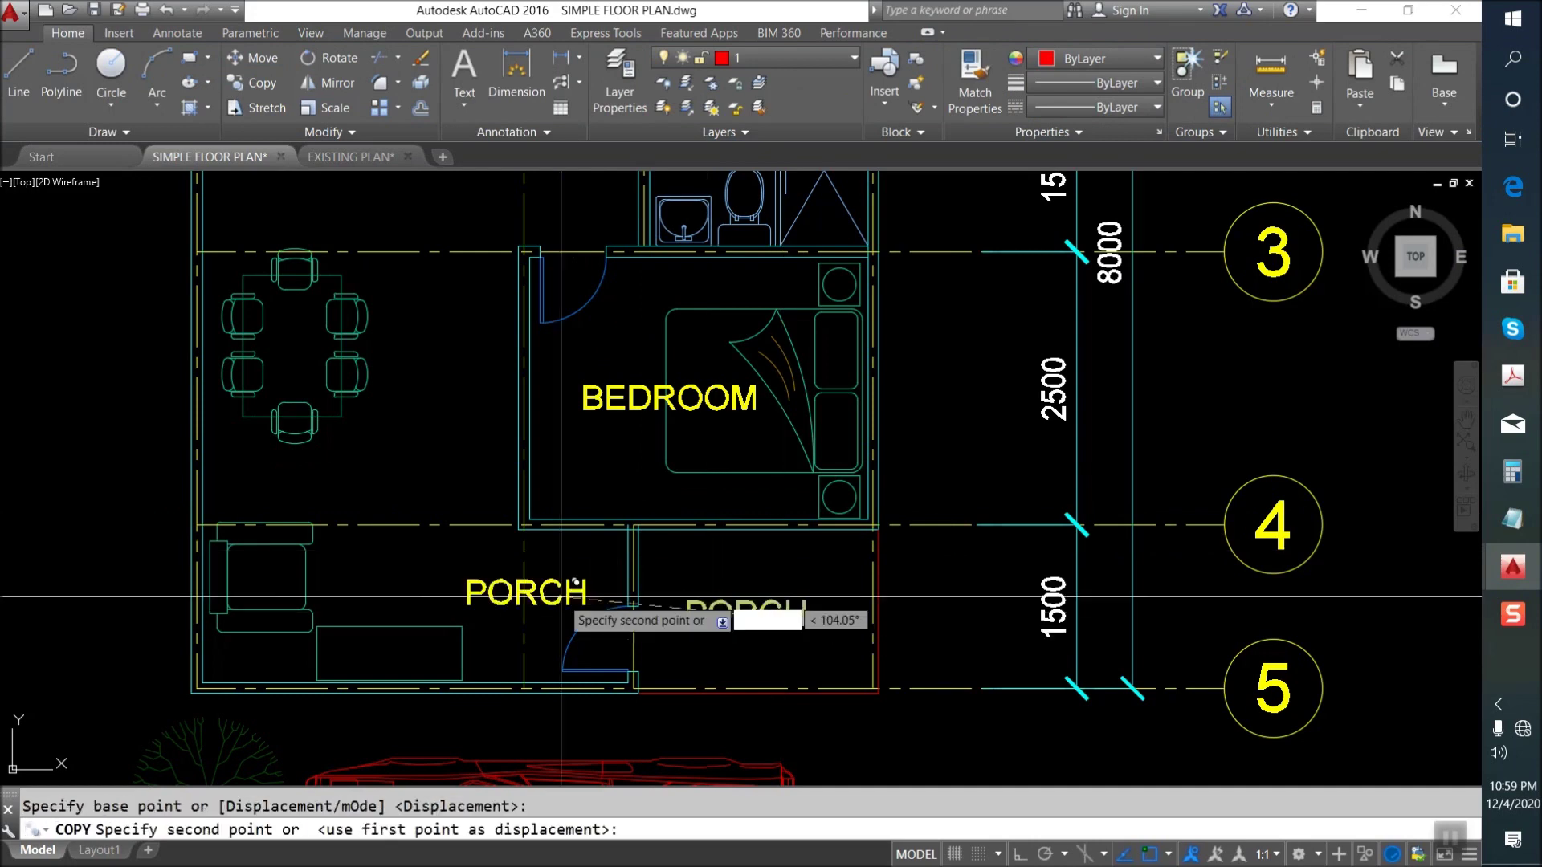
{"action": "left_click", "coordinate": [443, 584]}
{"action": "middle_click_drag", "start_coordinate": [446, 585], "coordinate": [580, 581]}
{"action": "key", "text": "Escape"}
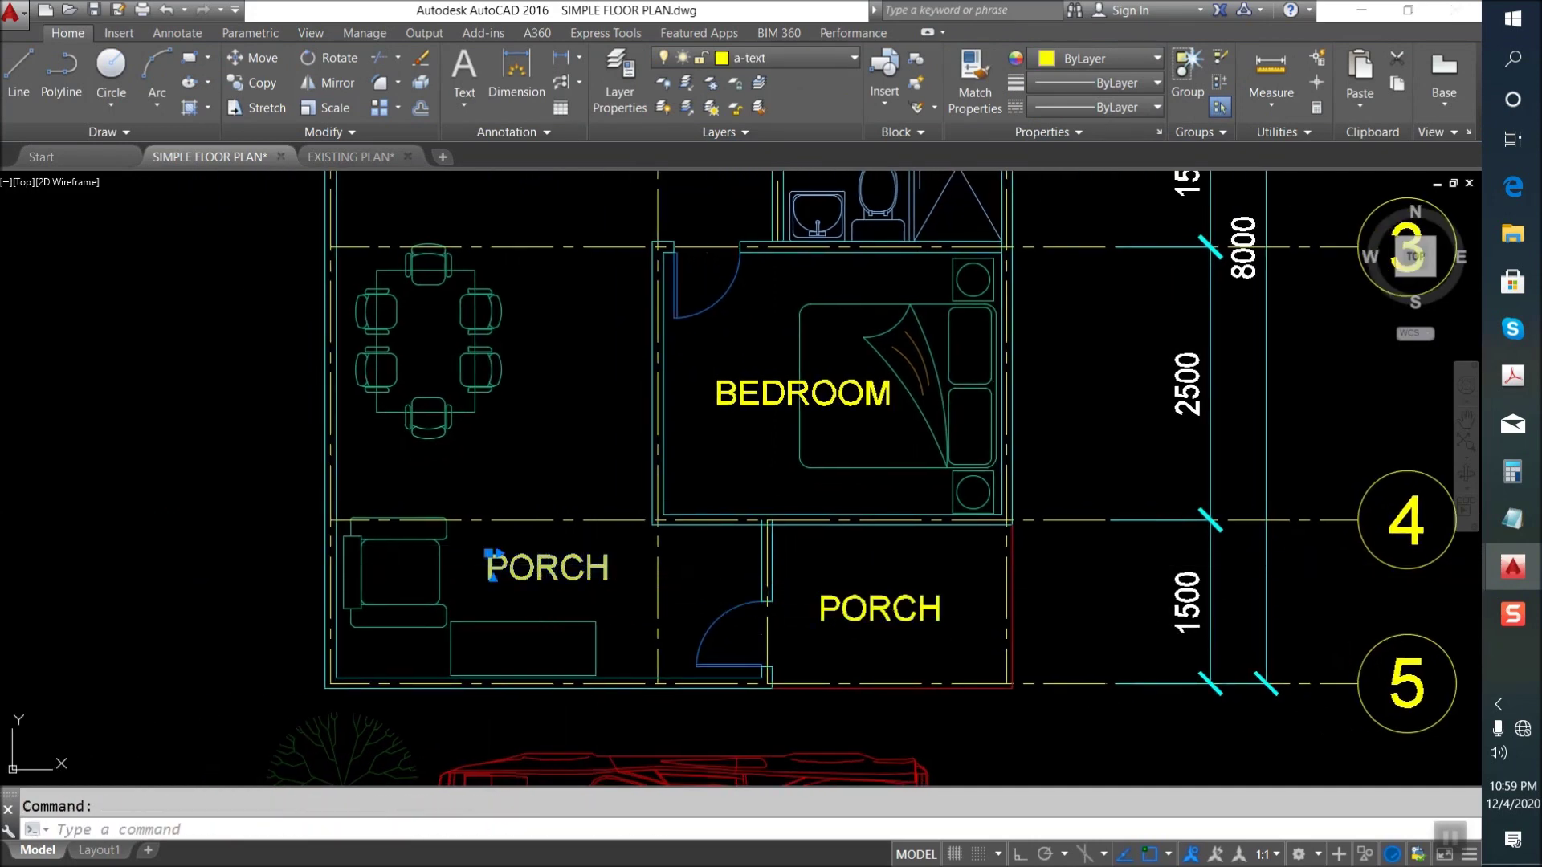
{"action": "double_click", "coordinate": [530, 562]}
{"action": "type", "text": "LIVING"}
{"action": "key", "text": "Escape"}
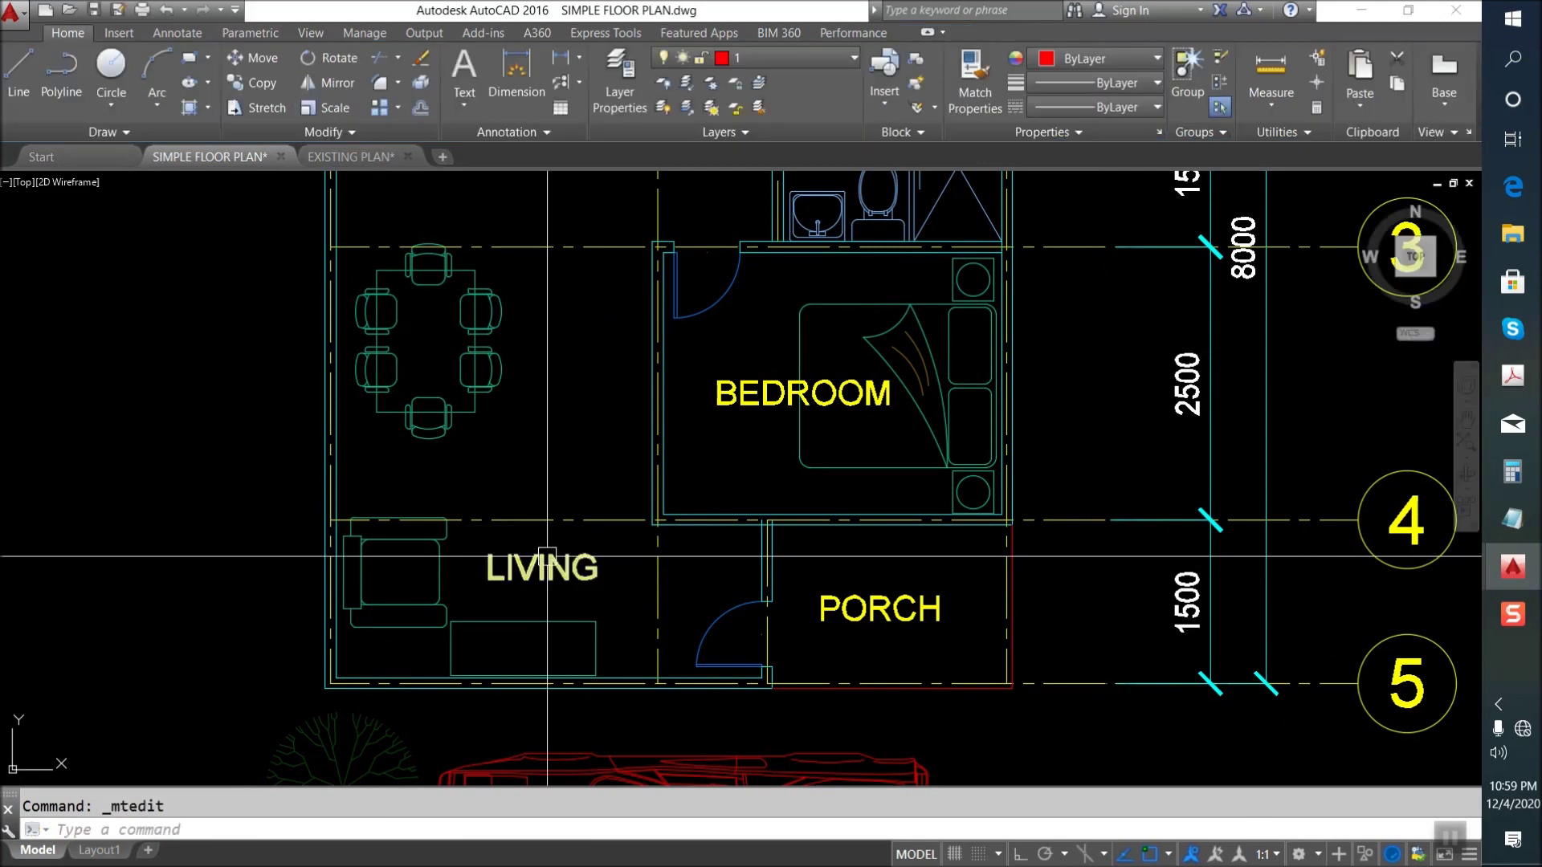
{"action": "type", "text": "CO"}
Copy the LIVING label above the dining table and retype it as DINING.
{"action": "key", "text": "Return"}
{"action": "left_click", "coordinate": [543, 577]}
{"action": "key", "text": "Return"}
{"action": "left_click", "coordinate": [497, 555]}
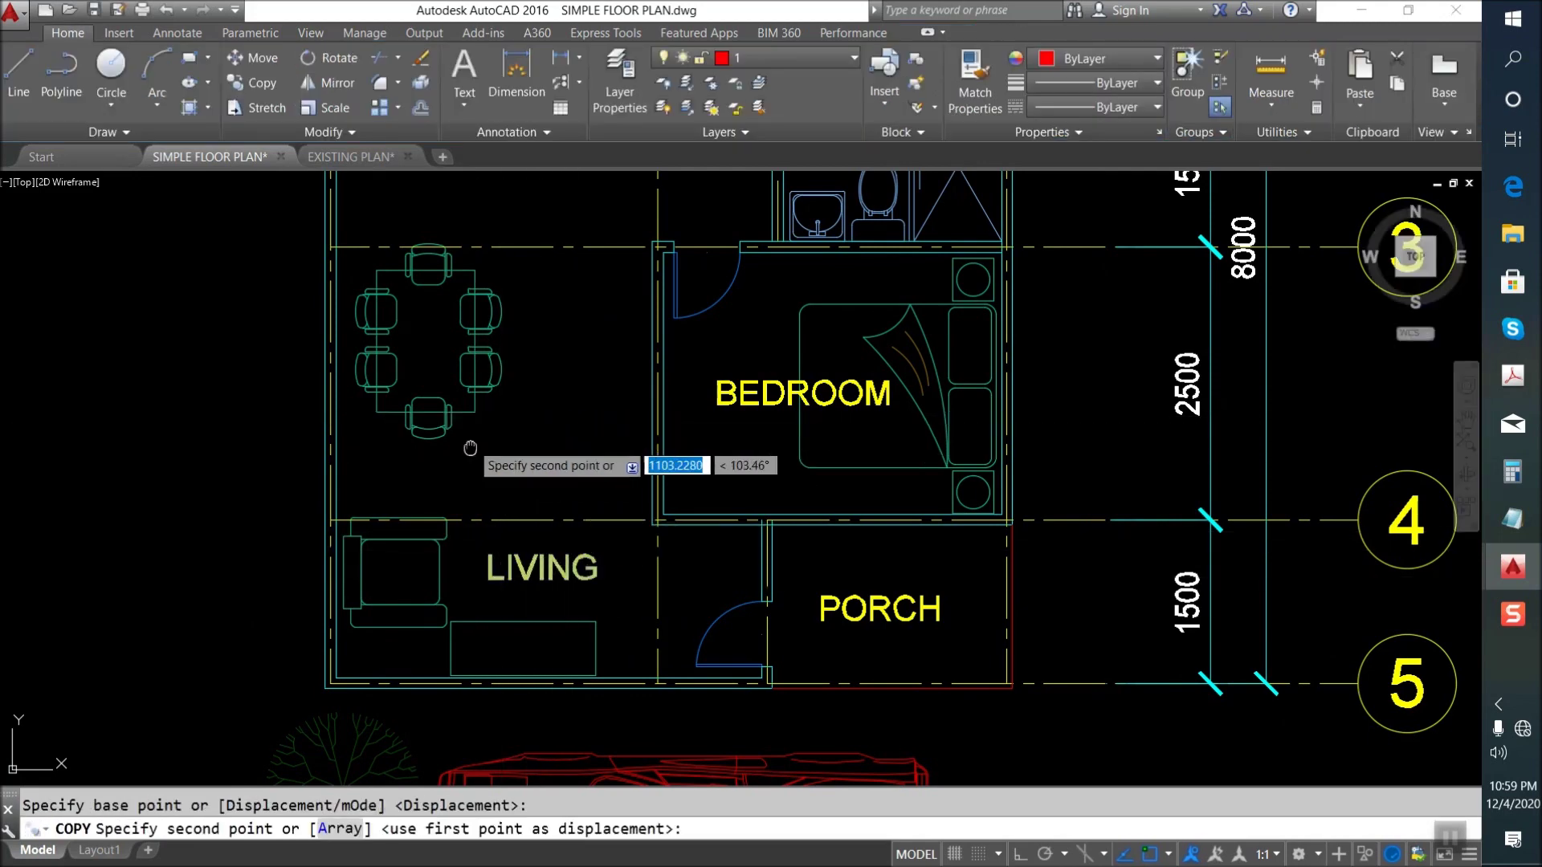
{"action": "middle_click_drag", "start_coordinate": [527, 438], "coordinate": [540, 497]}
{"action": "scroll", "coordinate": [485, 495], "scroll_direction": "down", "scroll_amount": 2}
{"action": "scroll", "coordinate": [485, 496], "scroll_direction": "up", "scroll_amount": 2}
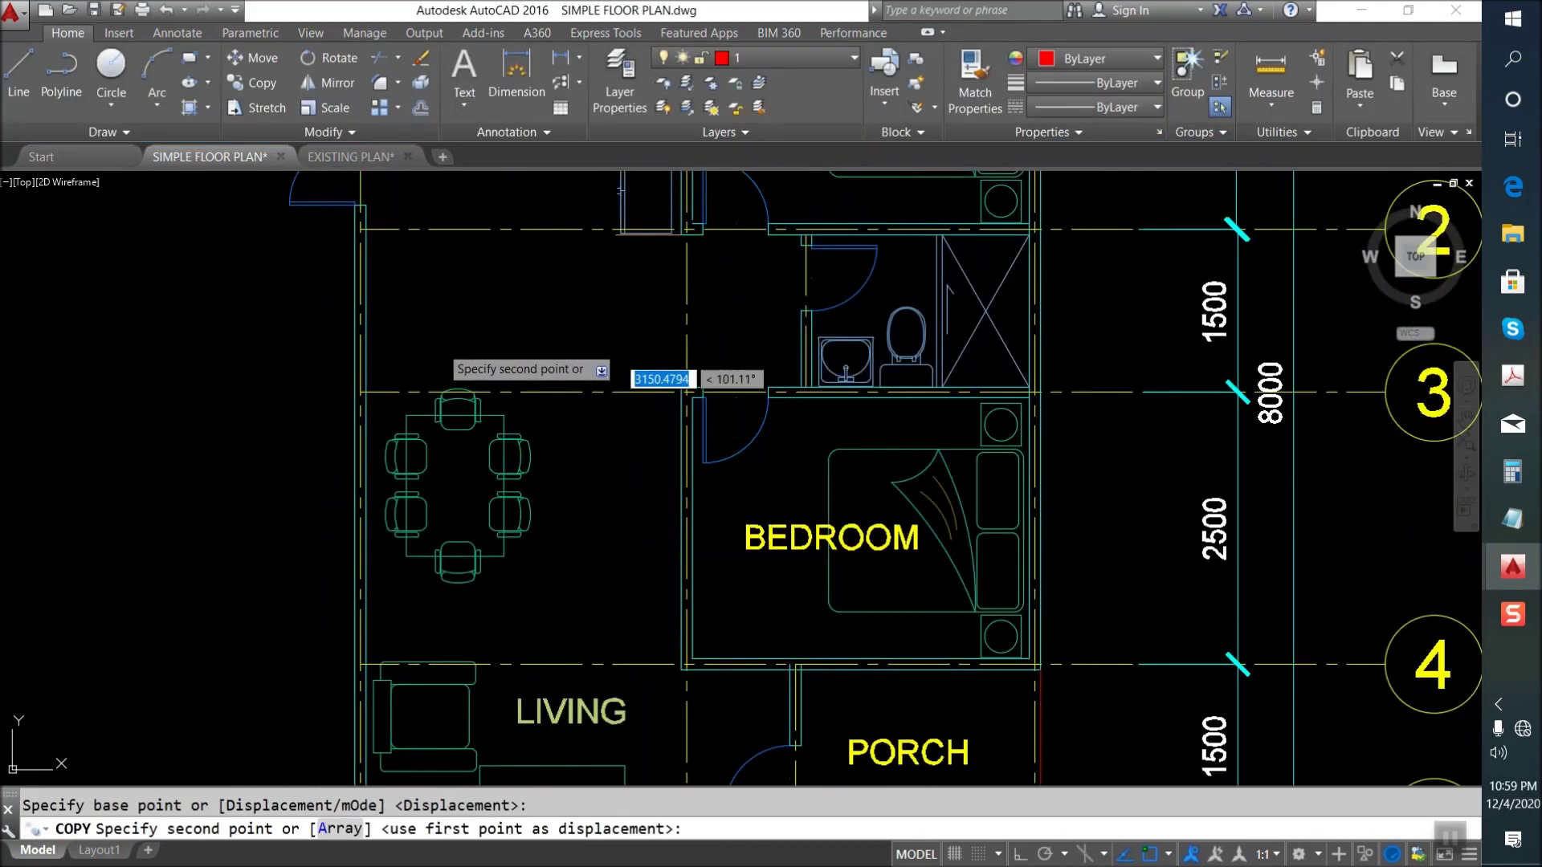
{"action": "left_click", "coordinate": [413, 353]}
{"action": "key", "text": "Return"}
{"action": "double_click", "coordinate": [412, 355]}
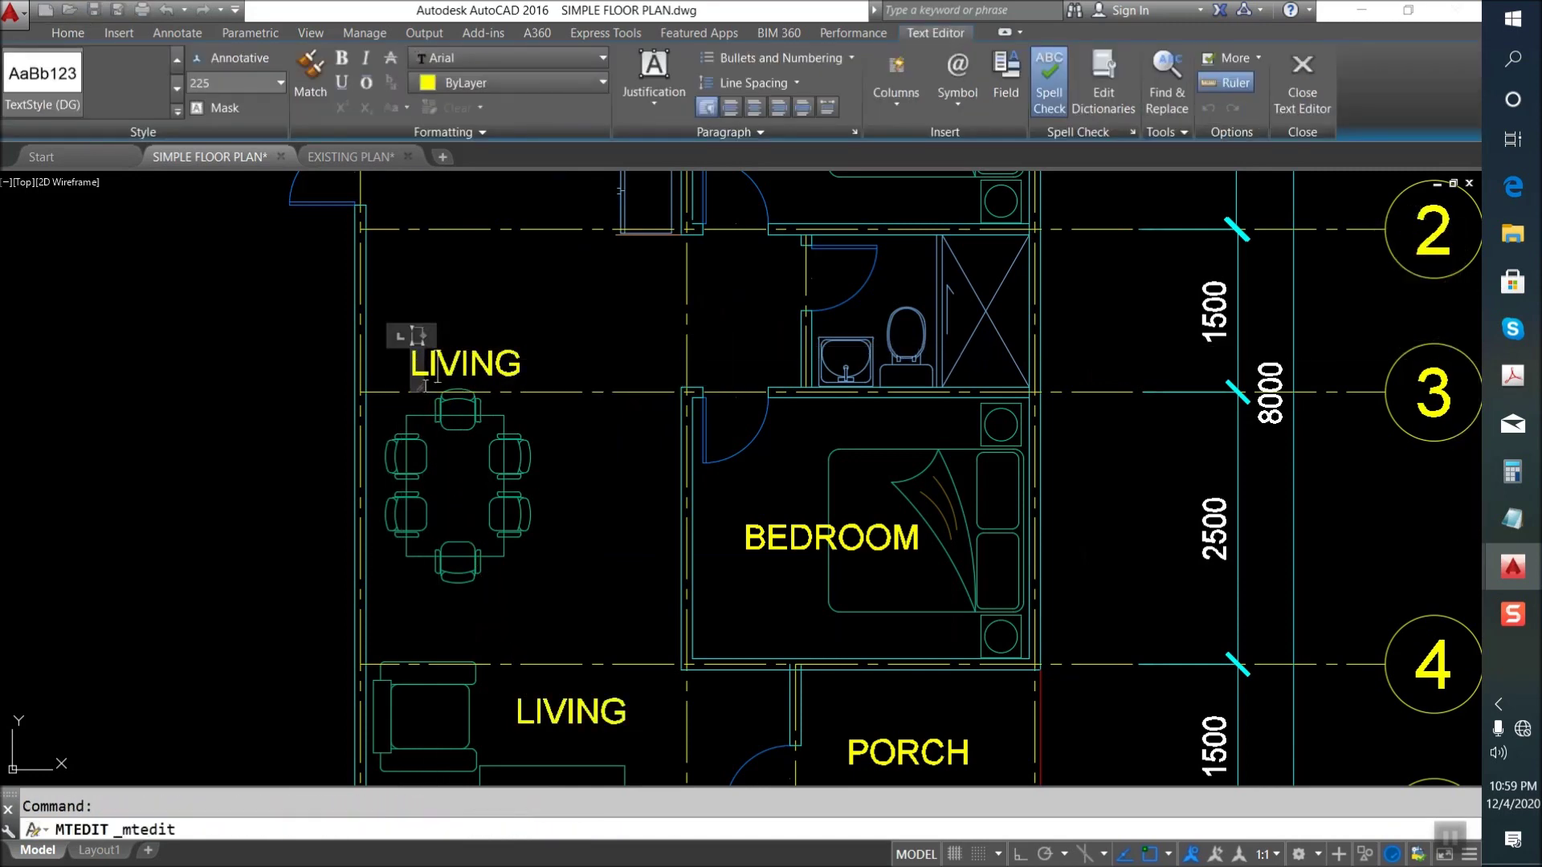
{"action": "key", "text": "Escape"}
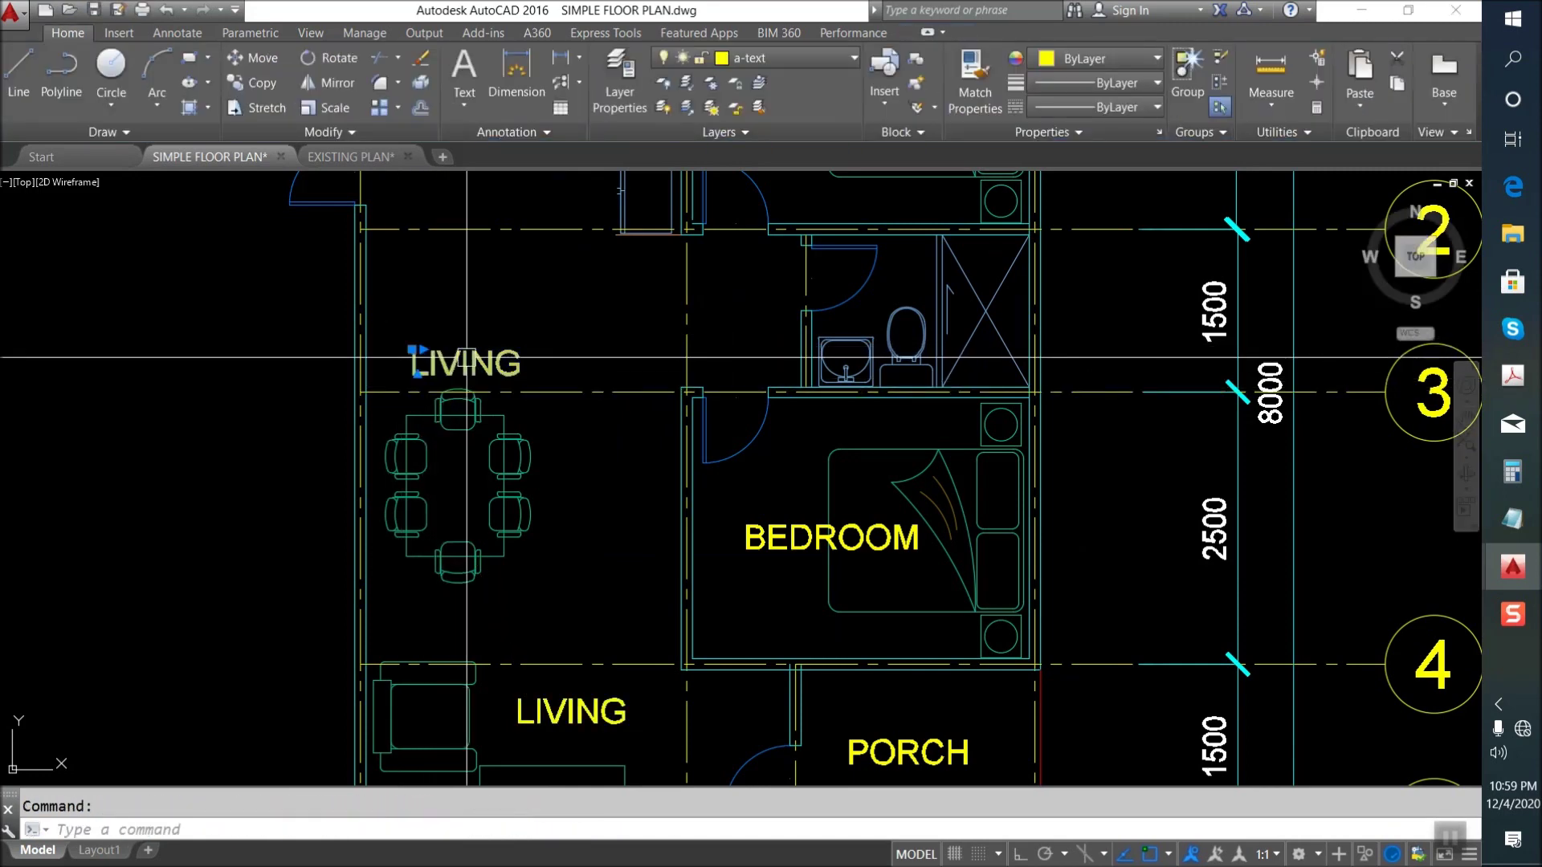
{"action": "double_click", "coordinate": [454, 363]}
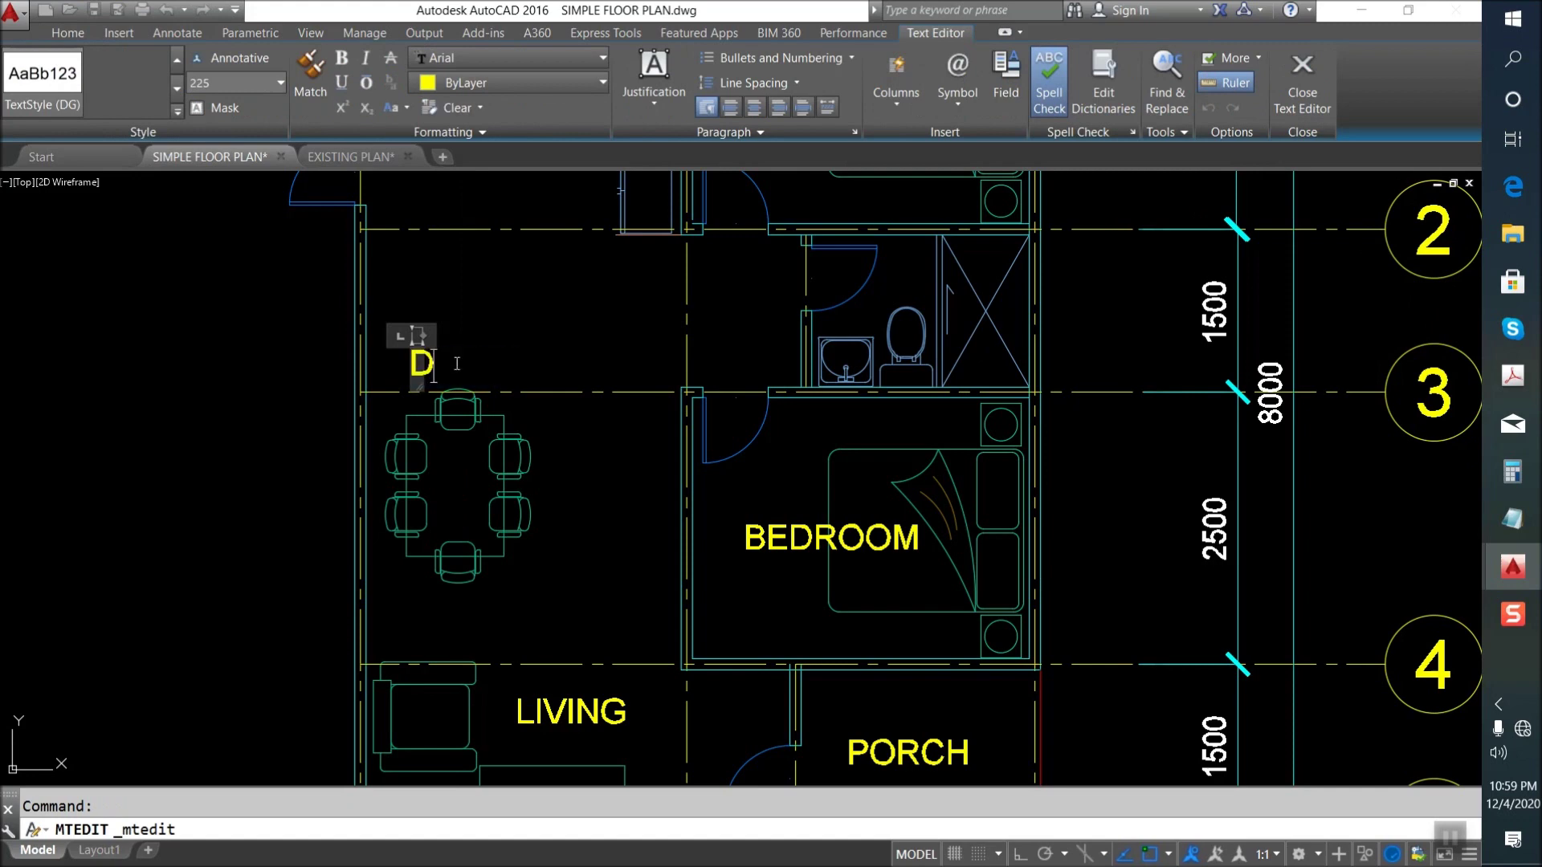
{"action": "key", "text": "Escape"}
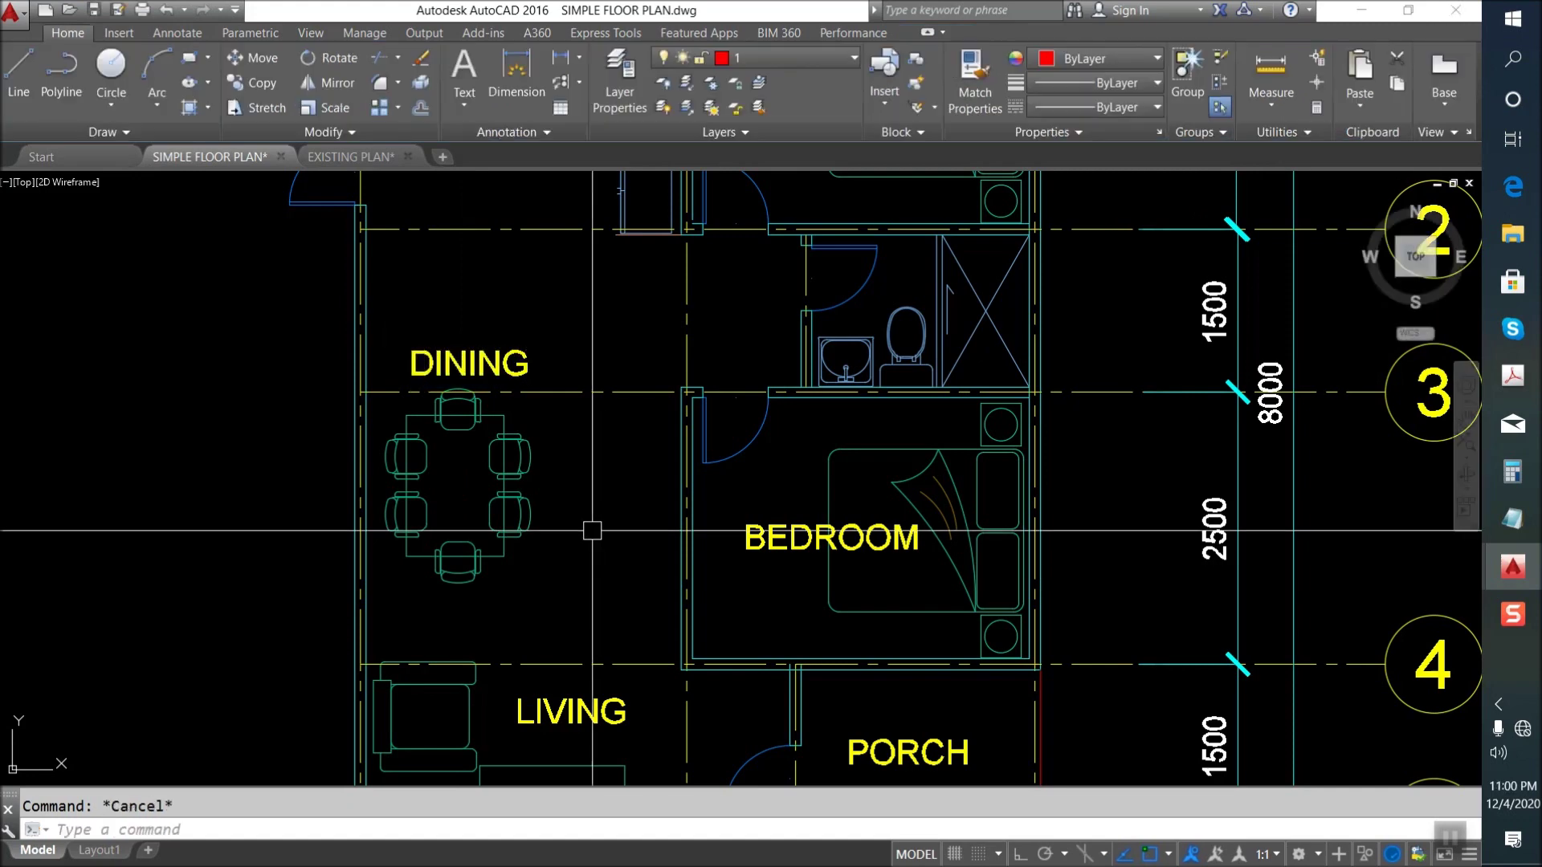
Copy the DINING label into the kitchen and retype it as KITCHEN.
{"action": "left_click", "coordinate": [488, 325]}
{"action": "middle_click_drag", "start_coordinate": [488, 325], "coordinate": [469, 522]}
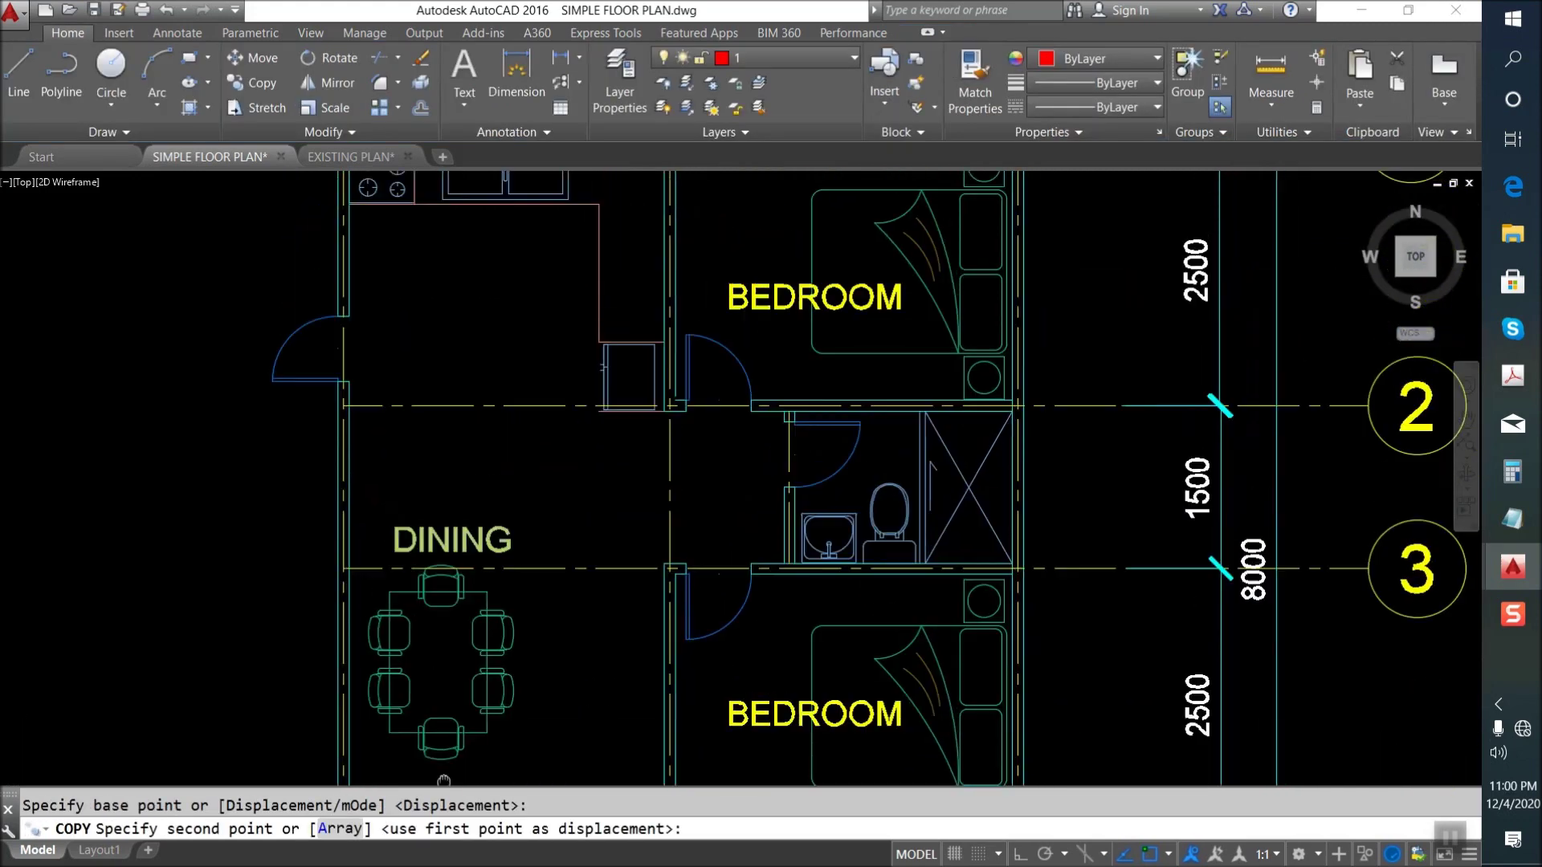
{"action": "left_click", "coordinate": [480, 239]}
{"action": "key", "text": "Return"}
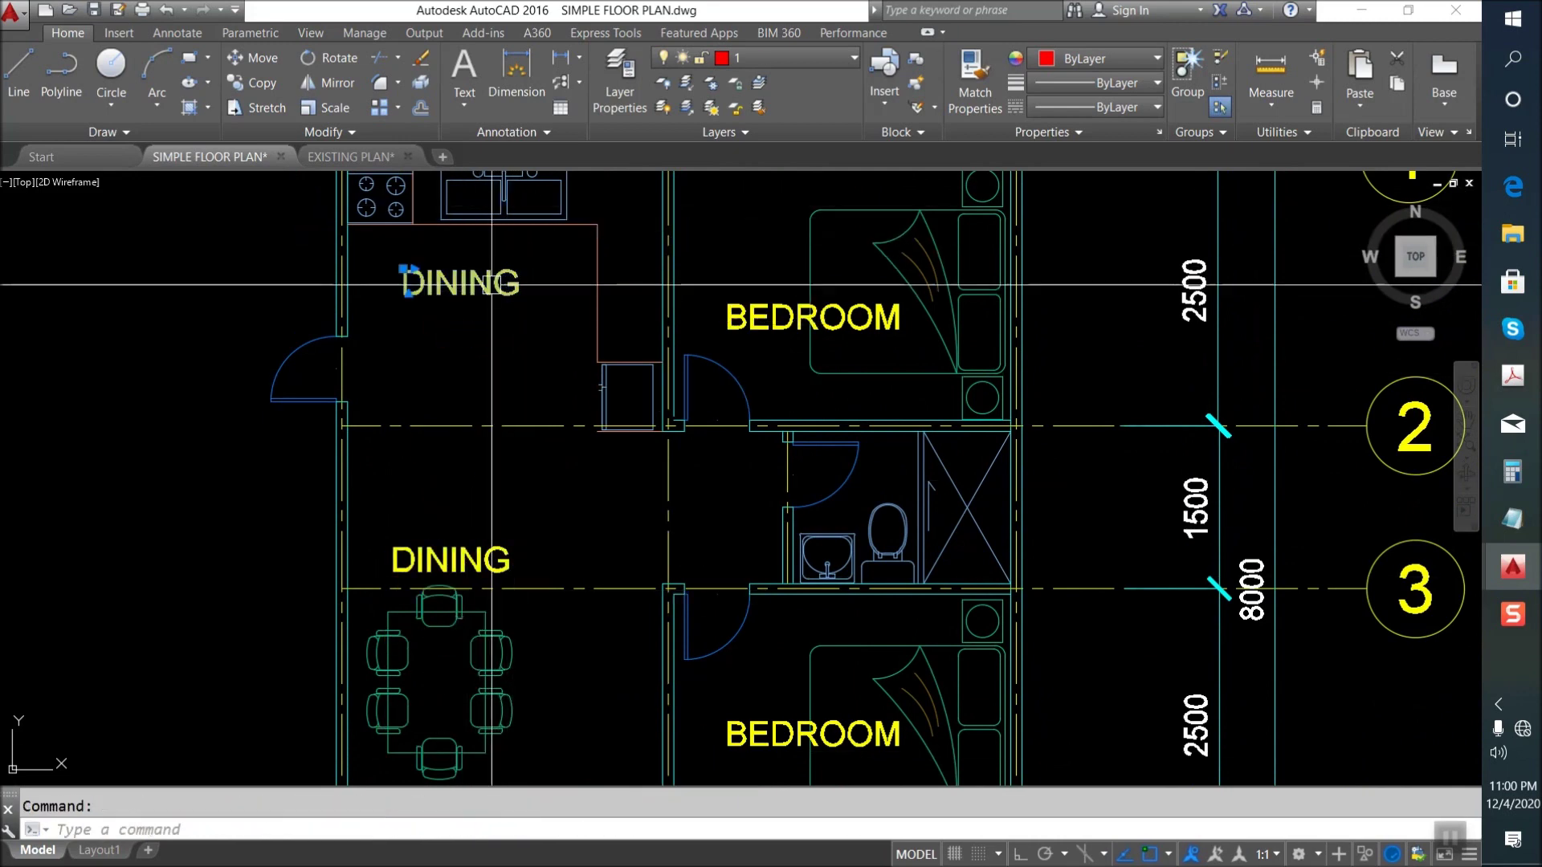
{"action": "double_click", "coordinate": [408, 280]}
{"action": "type", "text": "KITCHEN"}
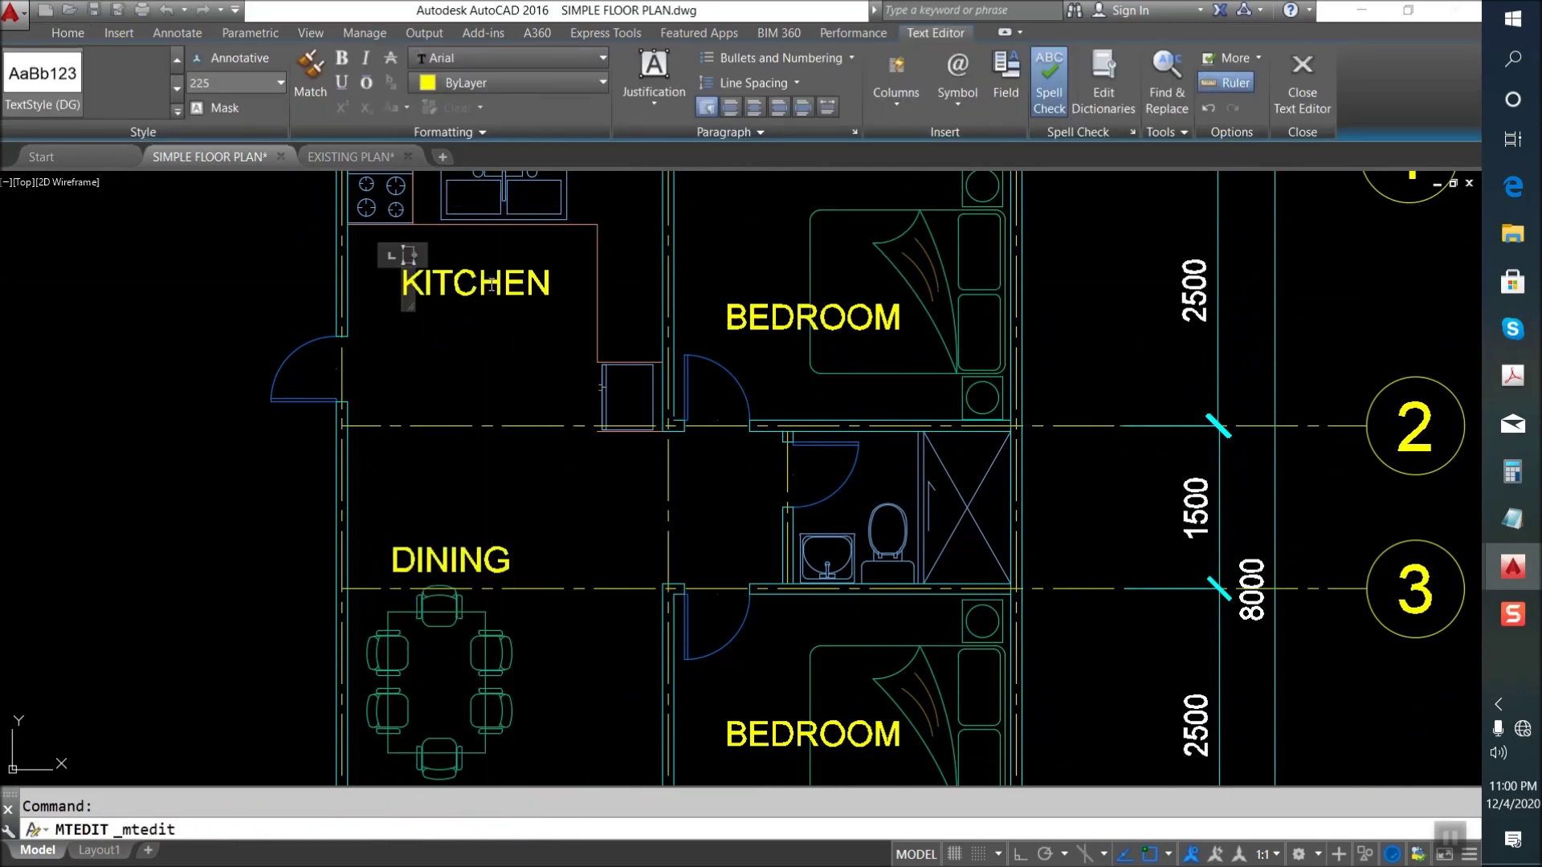
{"action": "key", "text": "Escape"}
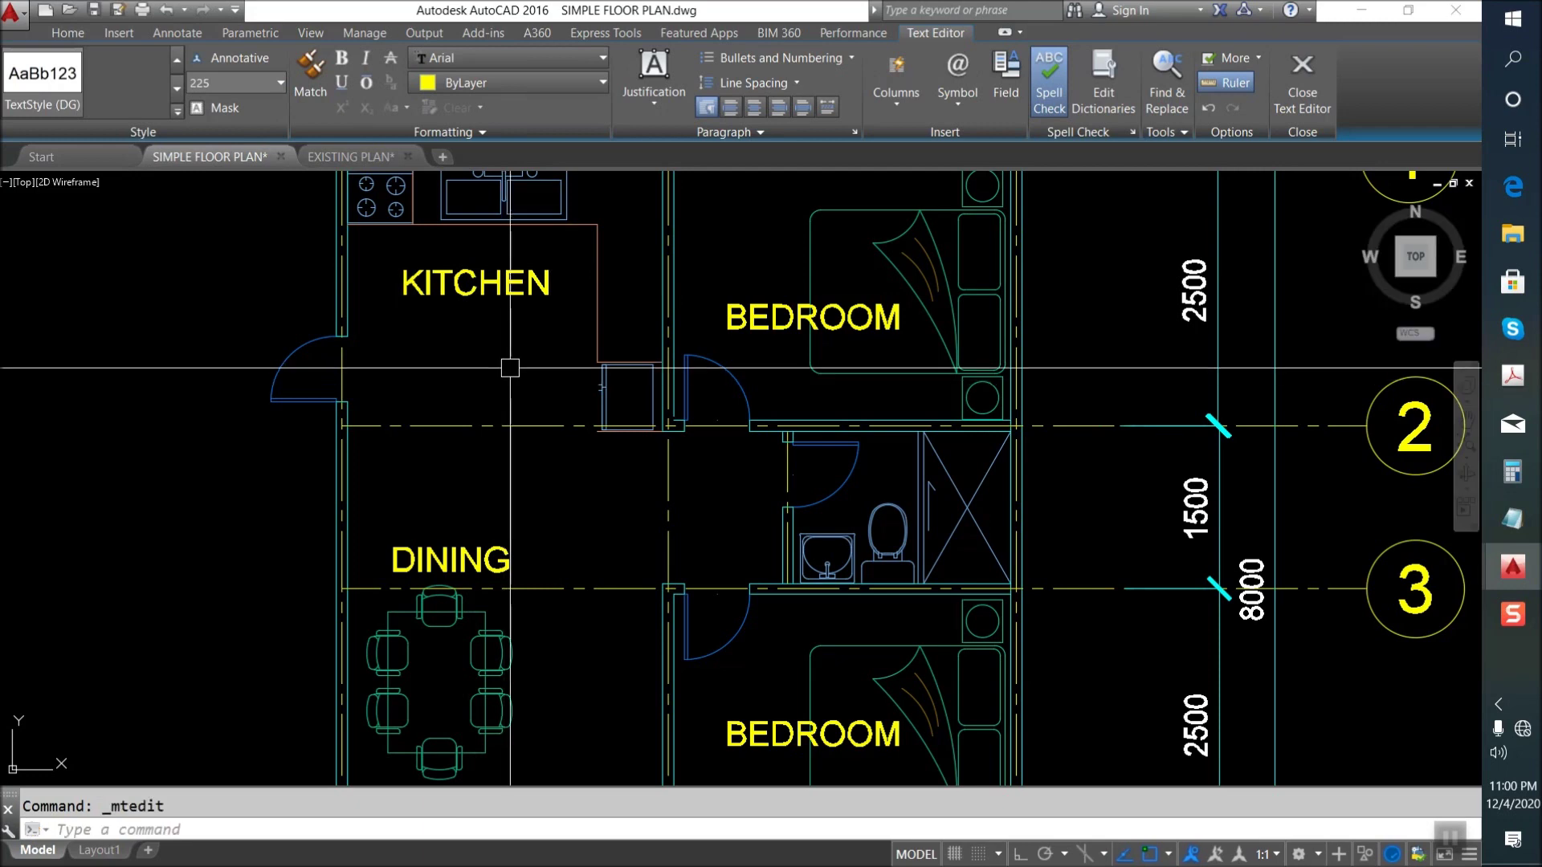
{"action": "scroll", "coordinate": [553, 511], "scroll_direction": "down", "scroll_amount": 5}
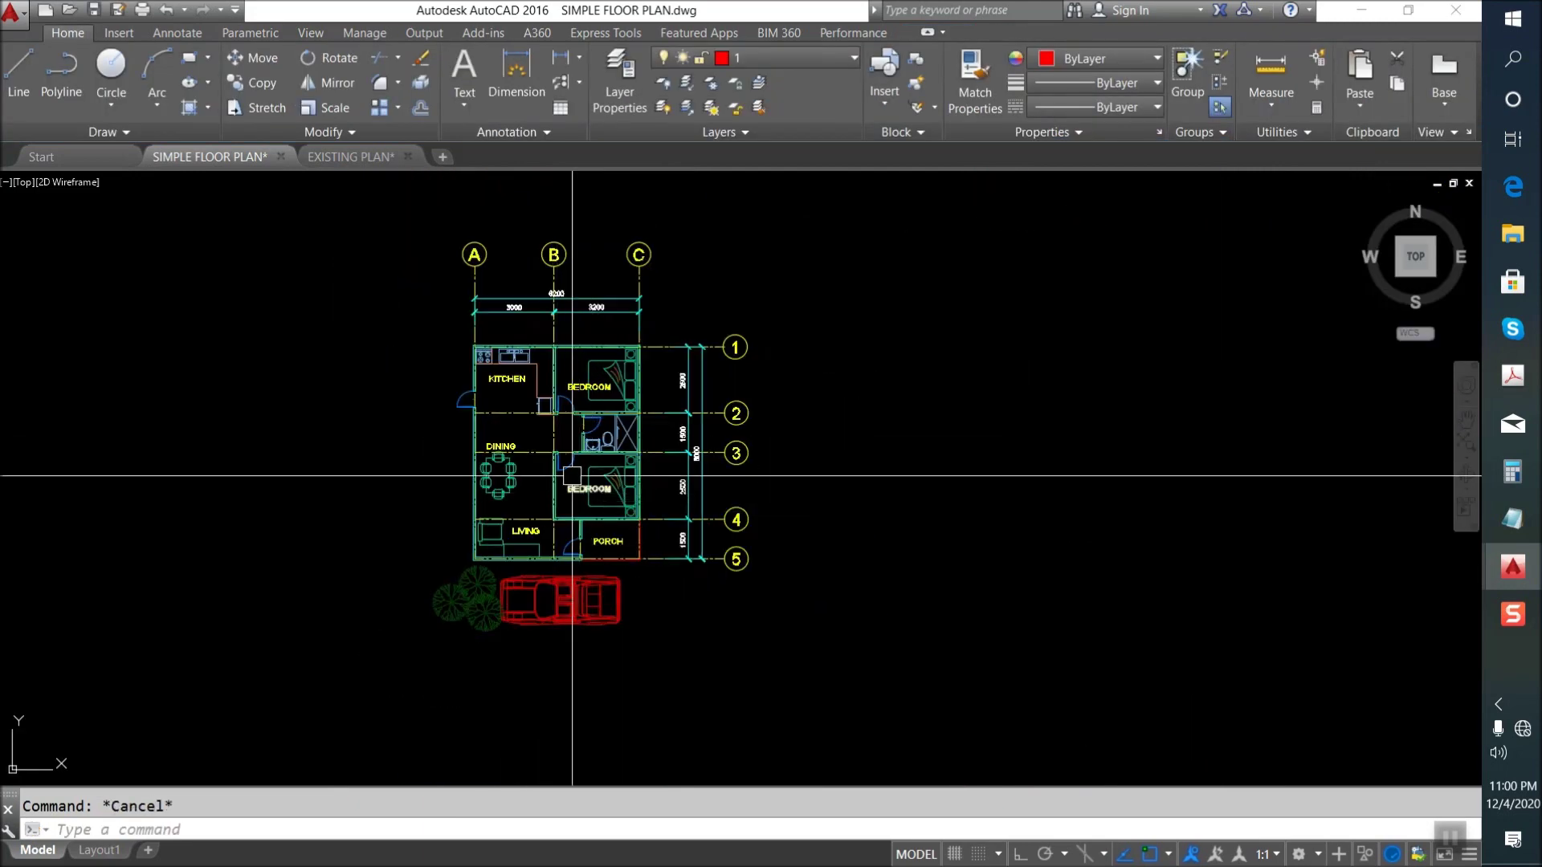
Scale the spare DINING label below the plan by a factor of 2.
{"action": "middle_click_drag", "start_coordinate": [592, 509], "coordinate": [657, 500]}
{"action": "type", "text": "c"}
{"action": "scroll", "coordinate": [598, 469], "scroll_direction": "up", "scroll_amount": 2}
{"action": "left_click", "coordinate": [551, 420]}
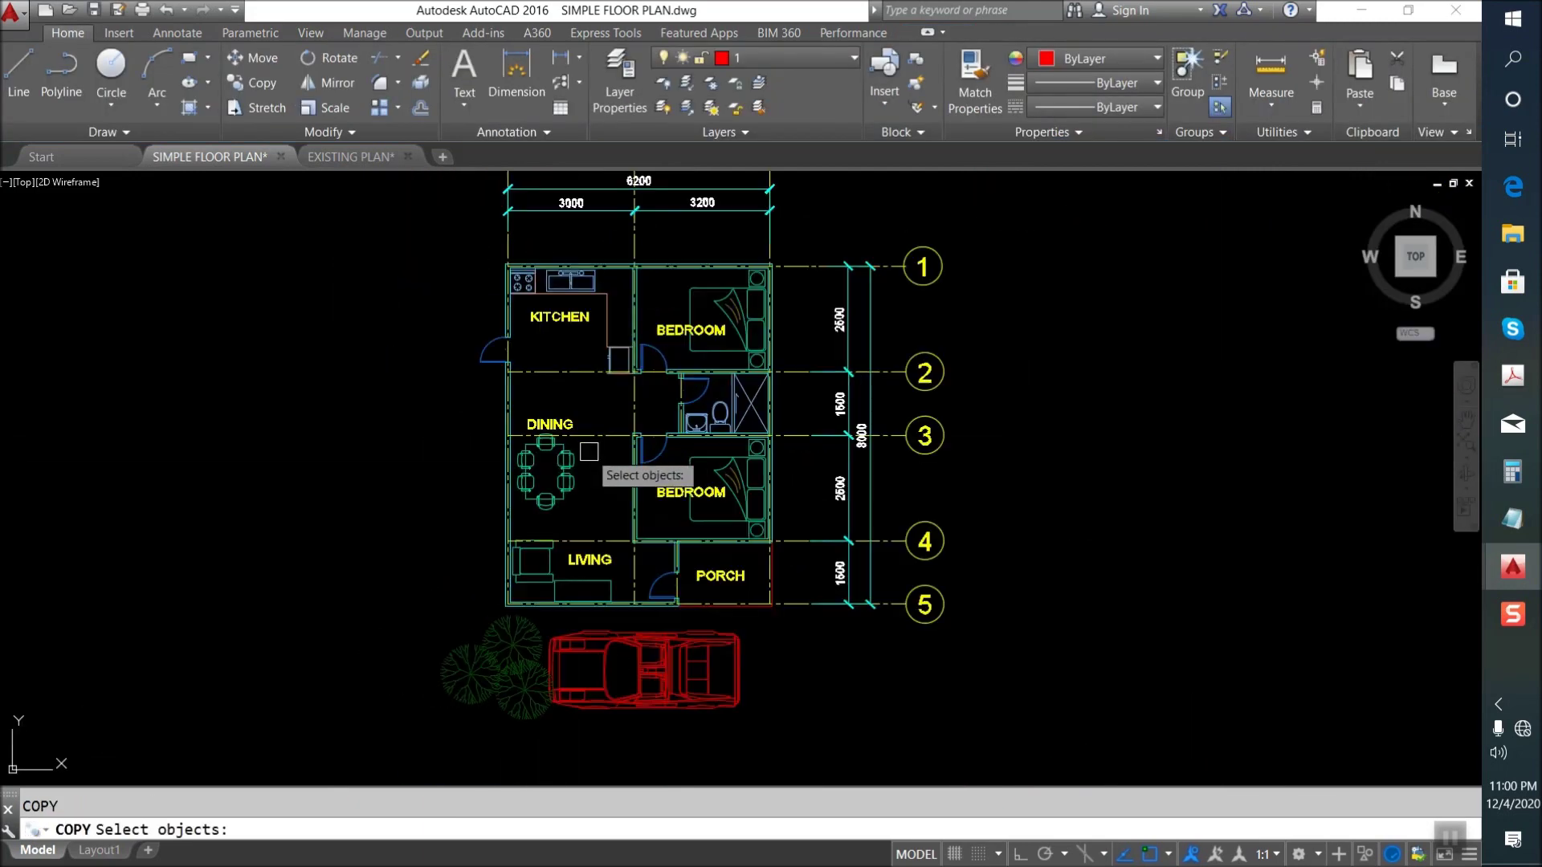
{"action": "key", "text": "Return"}
{"action": "middle_click_drag", "start_coordinate": [647, 630], "coordinate": [801, 267]}
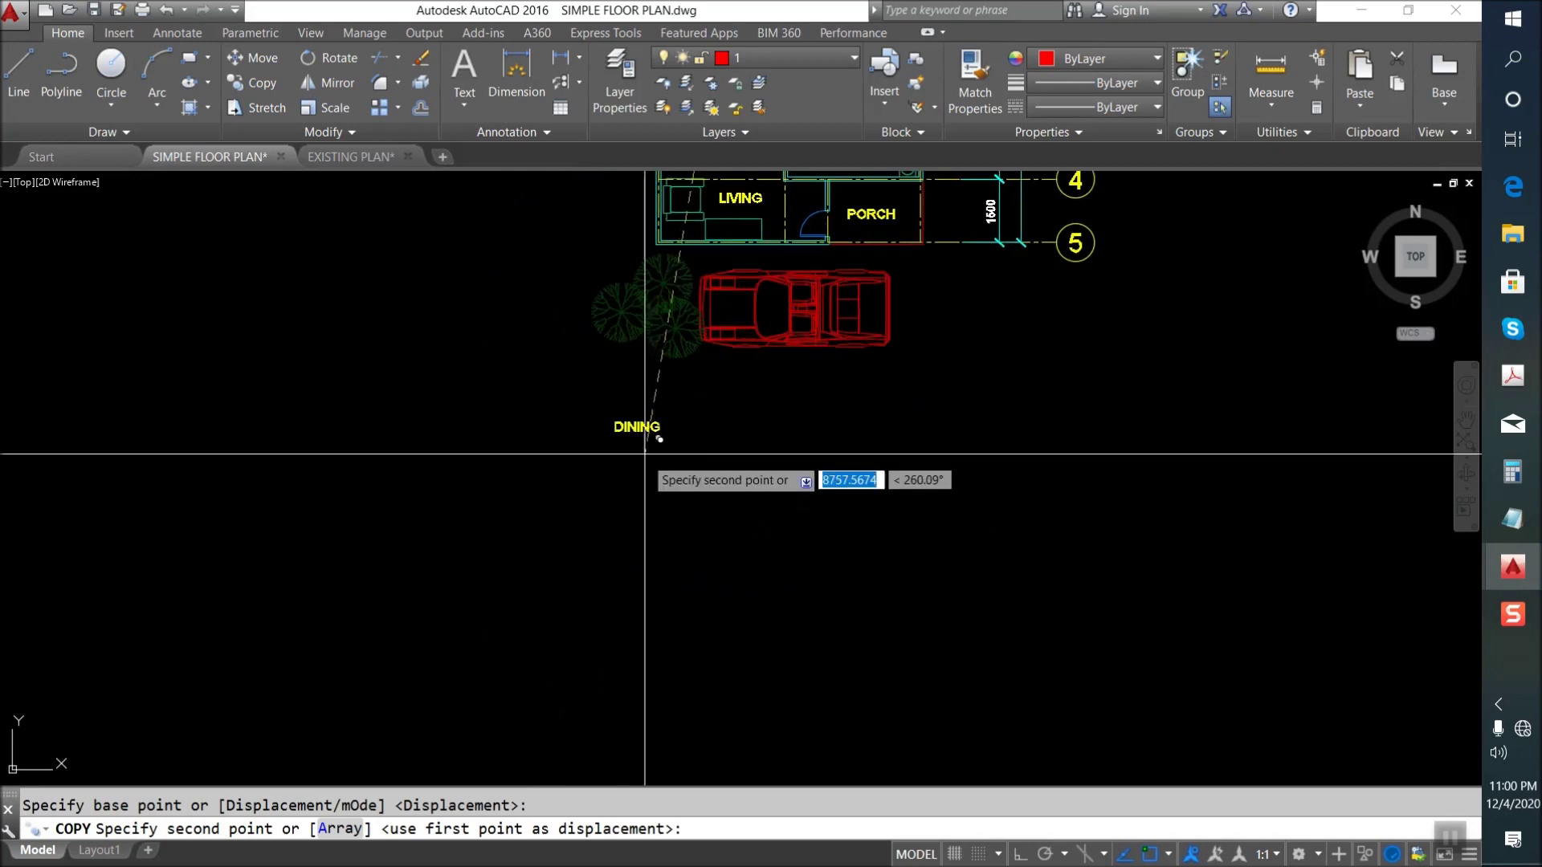
{"action": "key", "text": "Escape"}
{"action": "key", "text": "Return"}
{"action": "left_click", "coordinate": [696, 463]}
{"action": "left_click", "coordinate": [637, 427]}
{"action": "key", "text": "Return"}
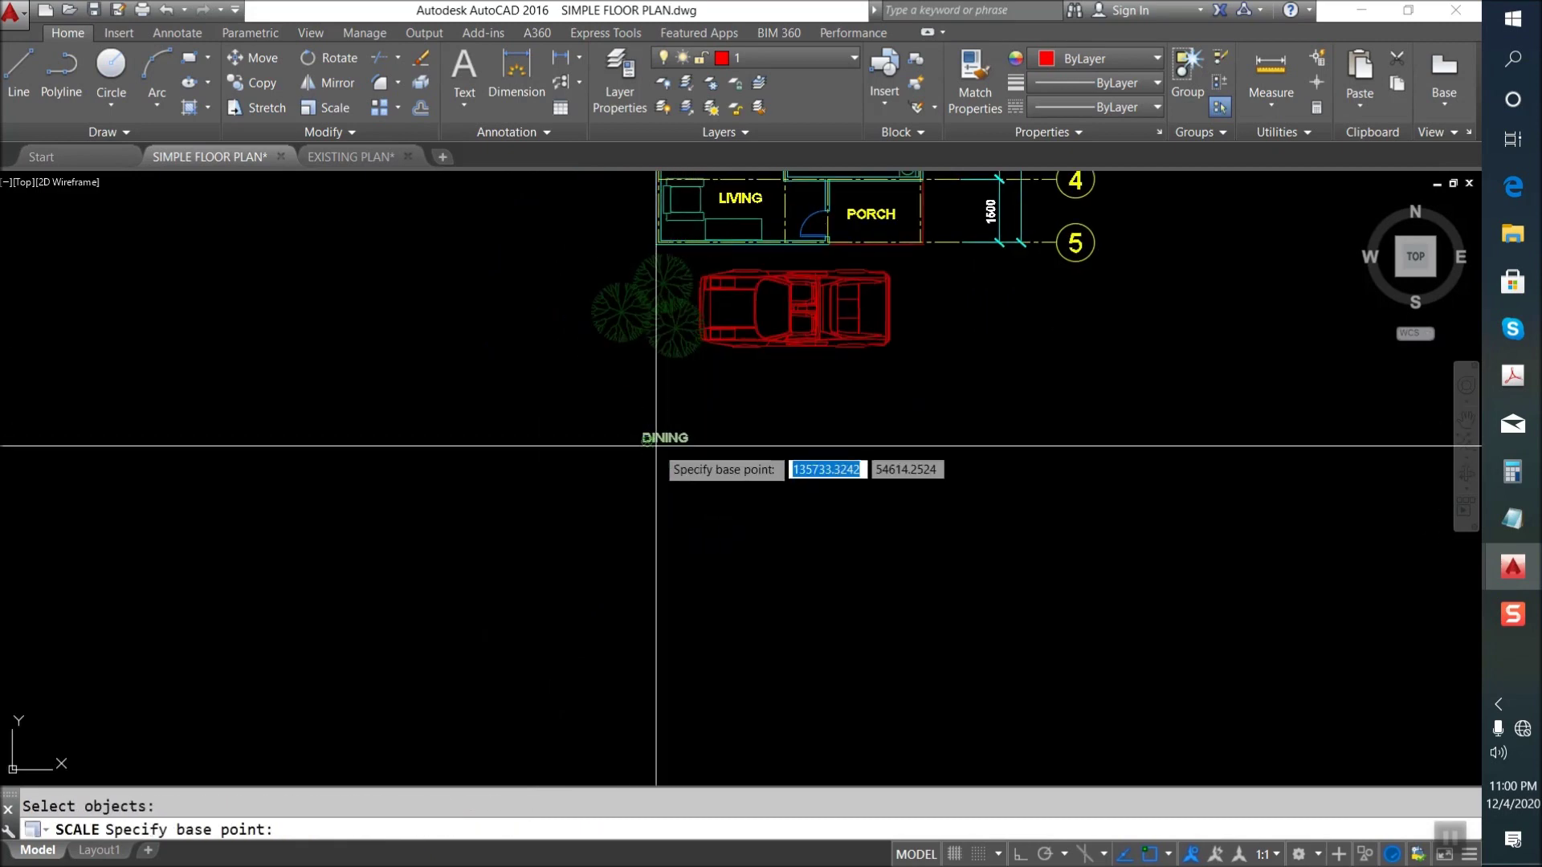
{"action": "type", "text": "2"}
{"action": "key", "text": "Return"}
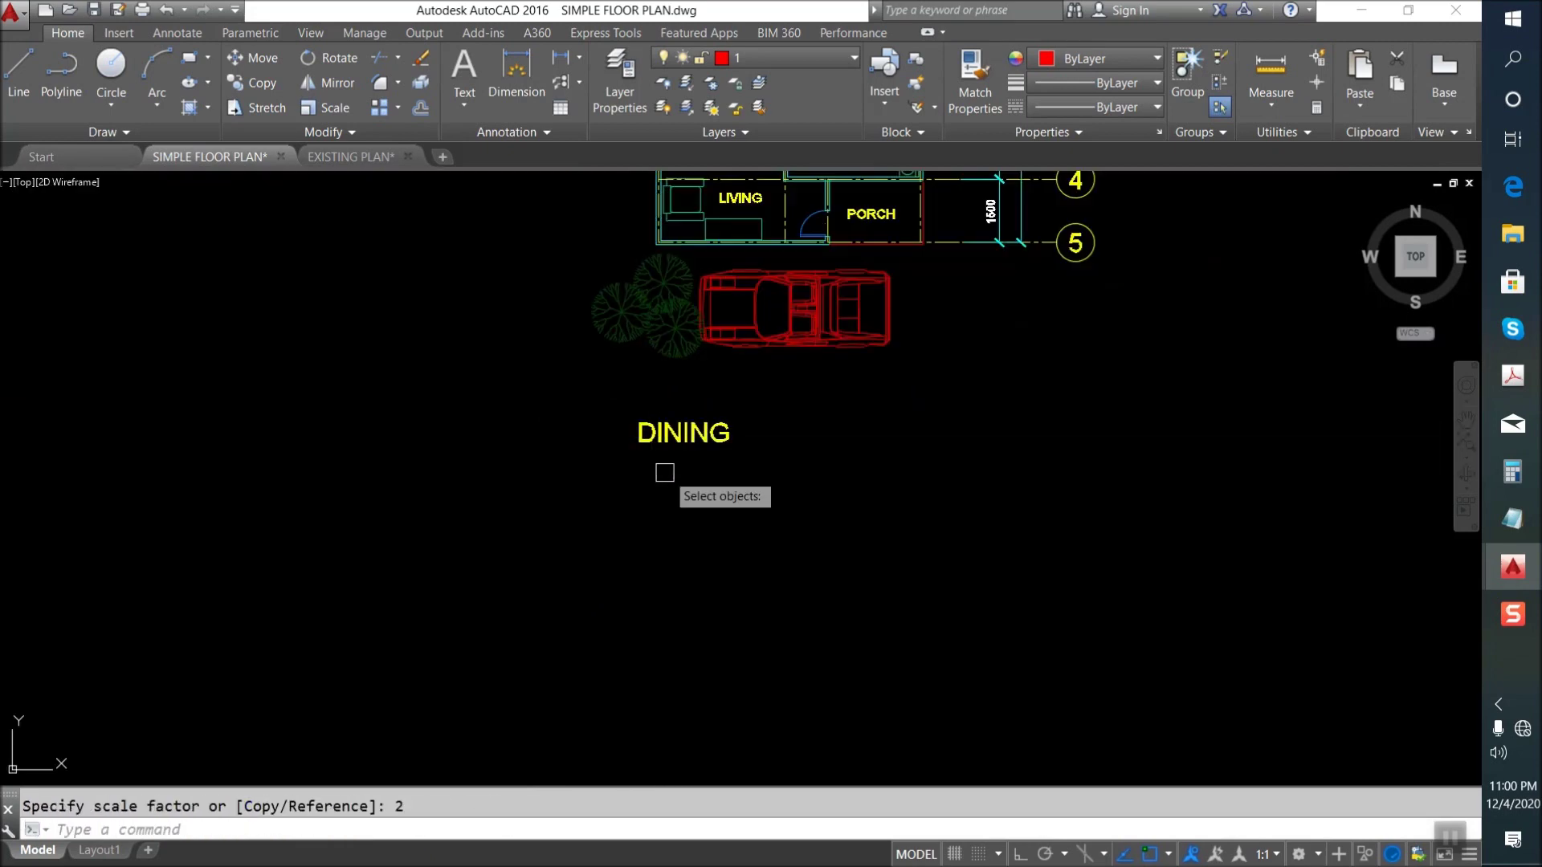
Retype the enlarged label as a one-line FLOOR PLAN title below the car.
{"action": "double_click", "coordinate": [676, 438]}
{"action": "type", "text": "FLOOR PLAN"}
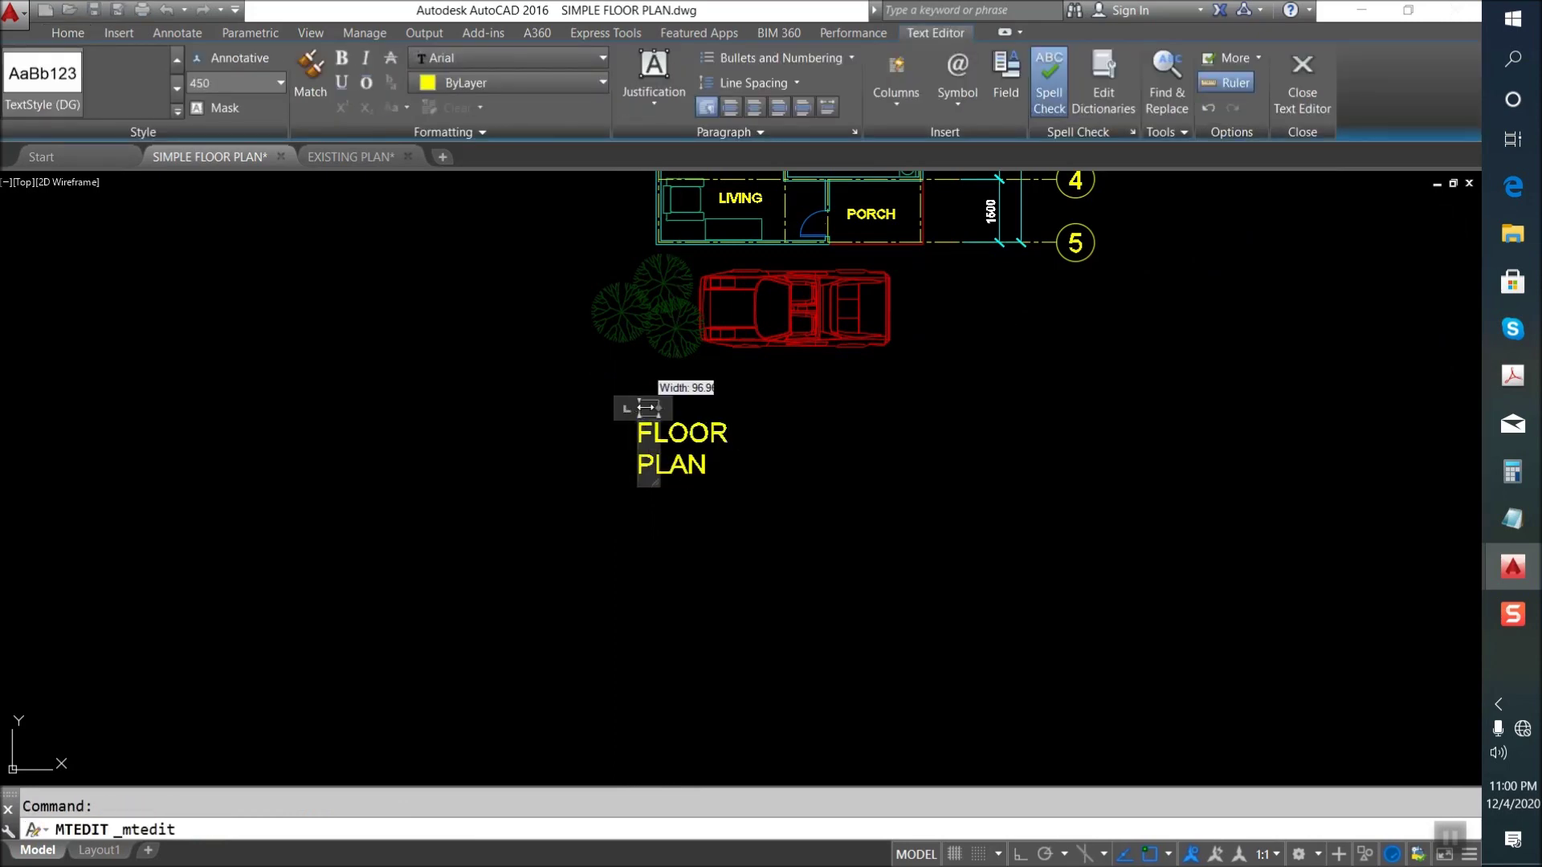
{"action": "left_click_drag", "start_coordinate": [647, 407], "coordinate": [996, 407]}
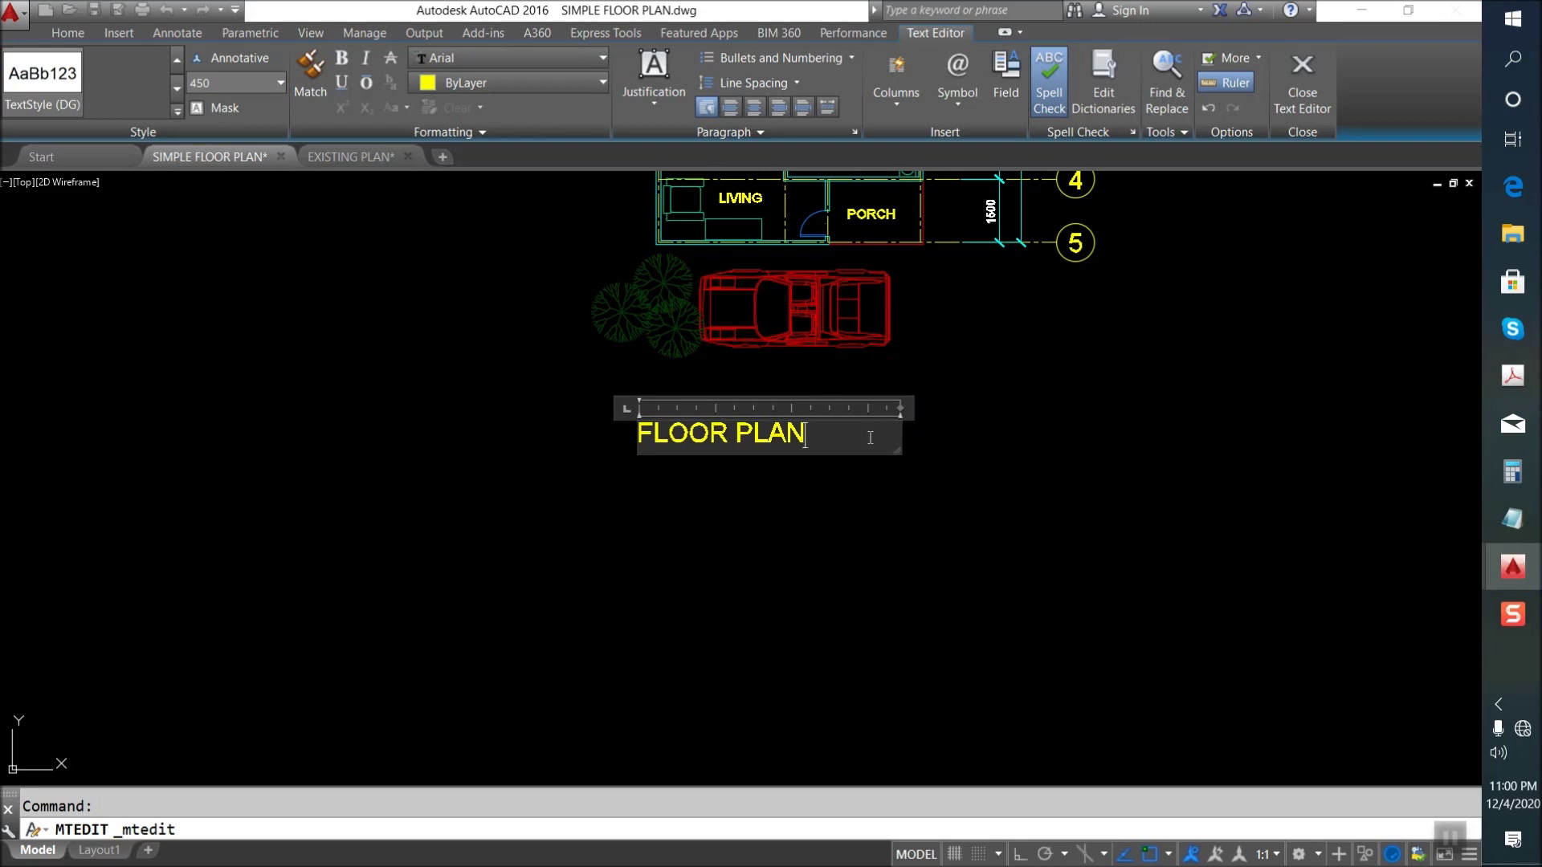
{"action": "key", "text": "ctrl+Return"}
{"action": "type", "text": "m"}
{"action": "key", "text": "Return"}
{"action": "left_click", "coordinate": [777, 524]}
{"action": "left_click", "coordinate": [675, 425]}
{"action": "key", "text": "Return"}
{"action": "left_click", "coordinate": [744, 558]}
{"action": "scroll", "coordinate": [643, 562], "scroll_direction": "down", "scroll_amount": 3}
{"action": "scroll", "coordinate": [644, 506], "scroll_direction": "up", "scroll_amount": 2}
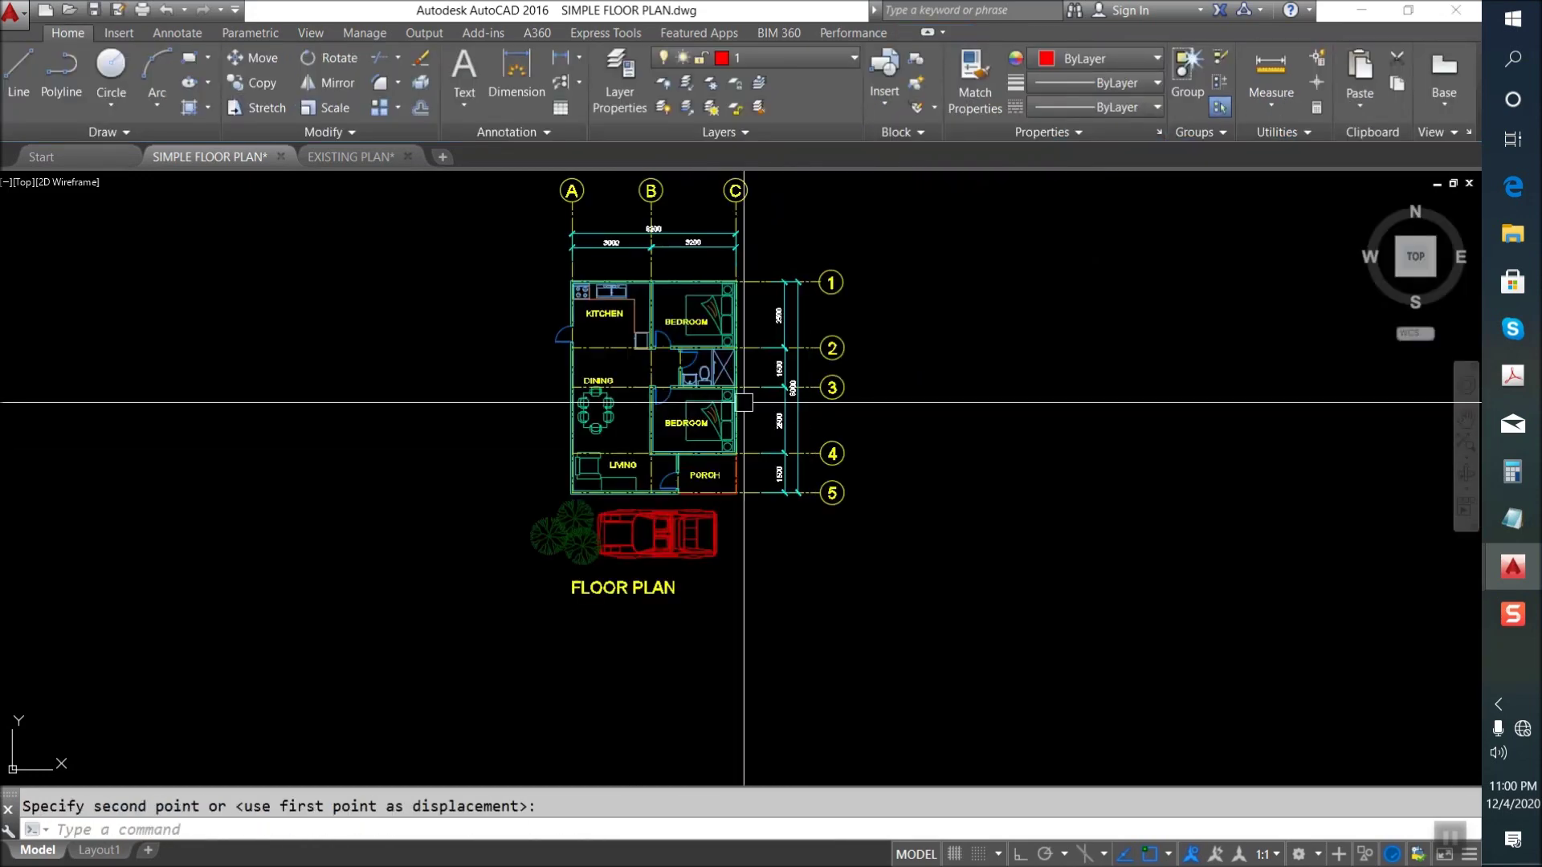
{"action": "key", "text": "Escape"}
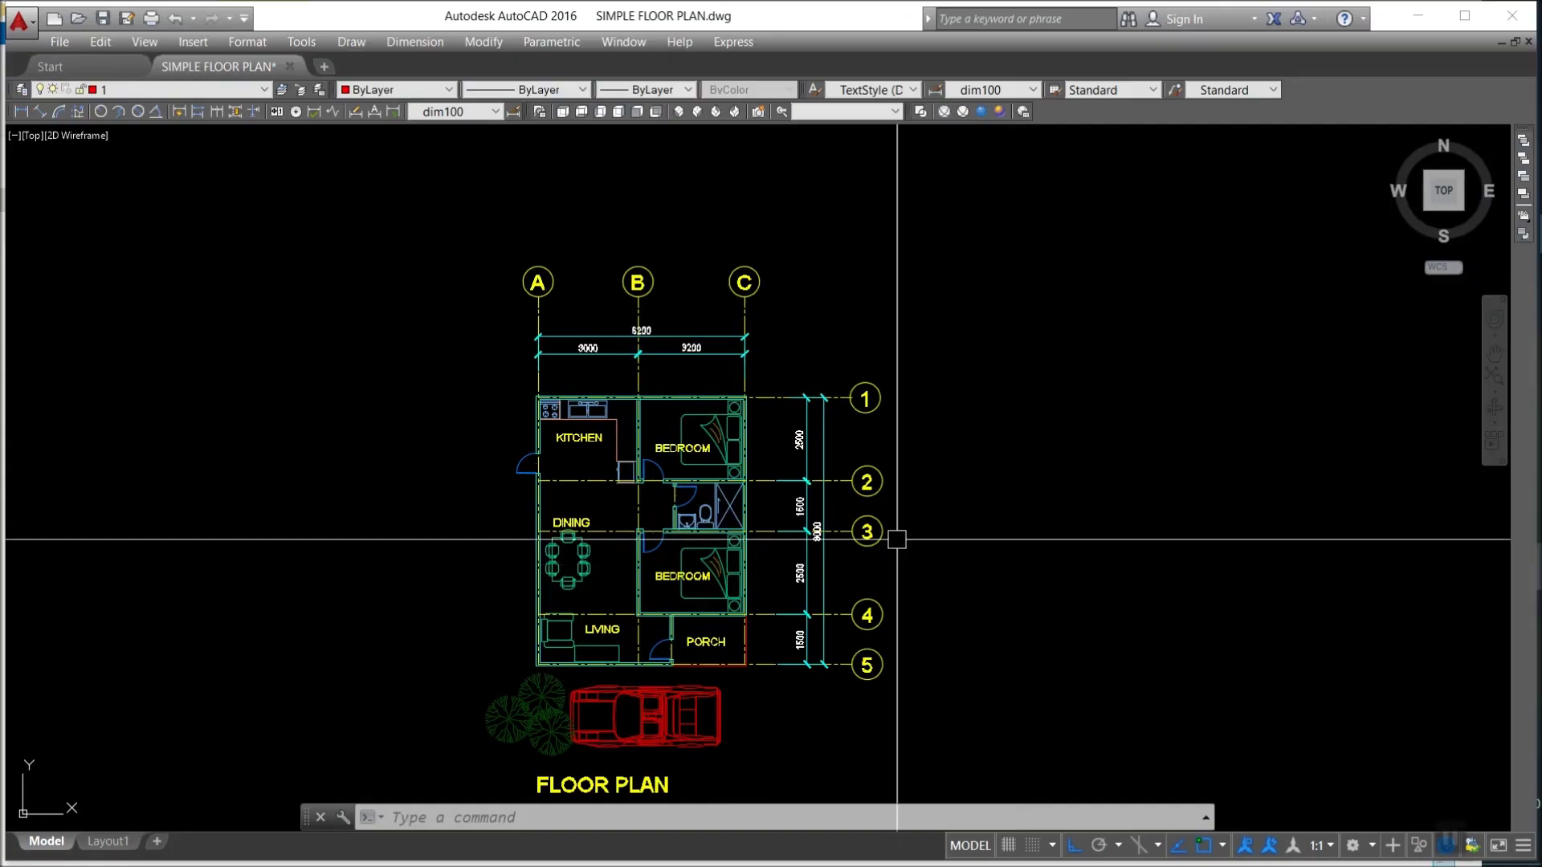
Zoom in on the area around the 3000 dimension.
{"action": "scroll", "coordinate": [661, 369], "scroll_direction": "up", "scroll_amount": 2}
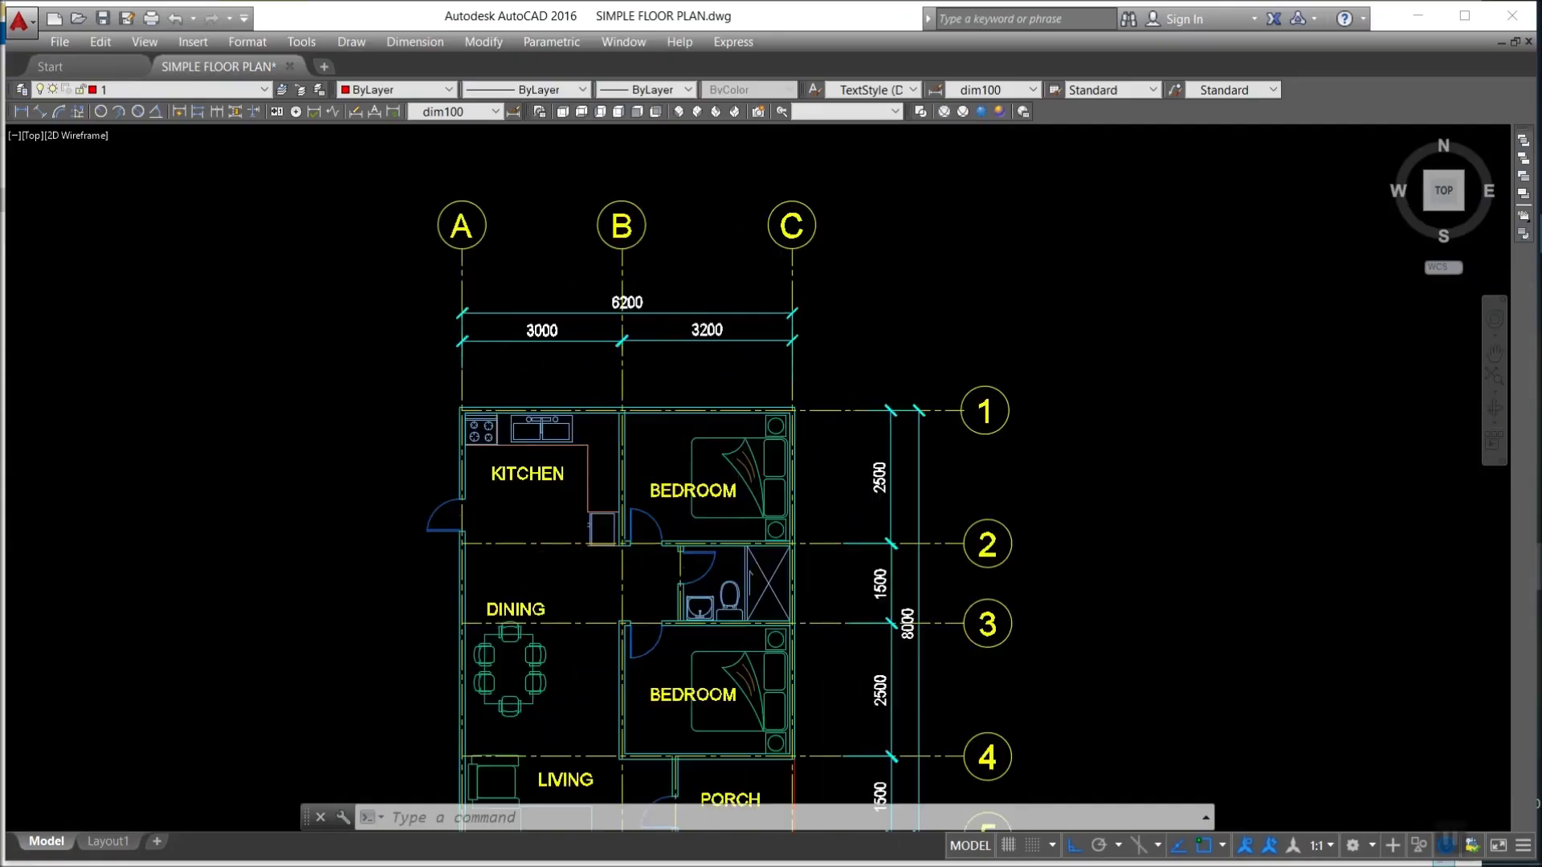
{"action": "scroll", "coordinate": [396, 372], "scroll_direction": "up", "scroll_amount": 8}
{"action": "middle_click_drag", "start_coordinate": [459, 430], "coordinate": [462, 423]}
{"action": "key", "text": "Escape"}
{"action": "type", "text": "rec"}
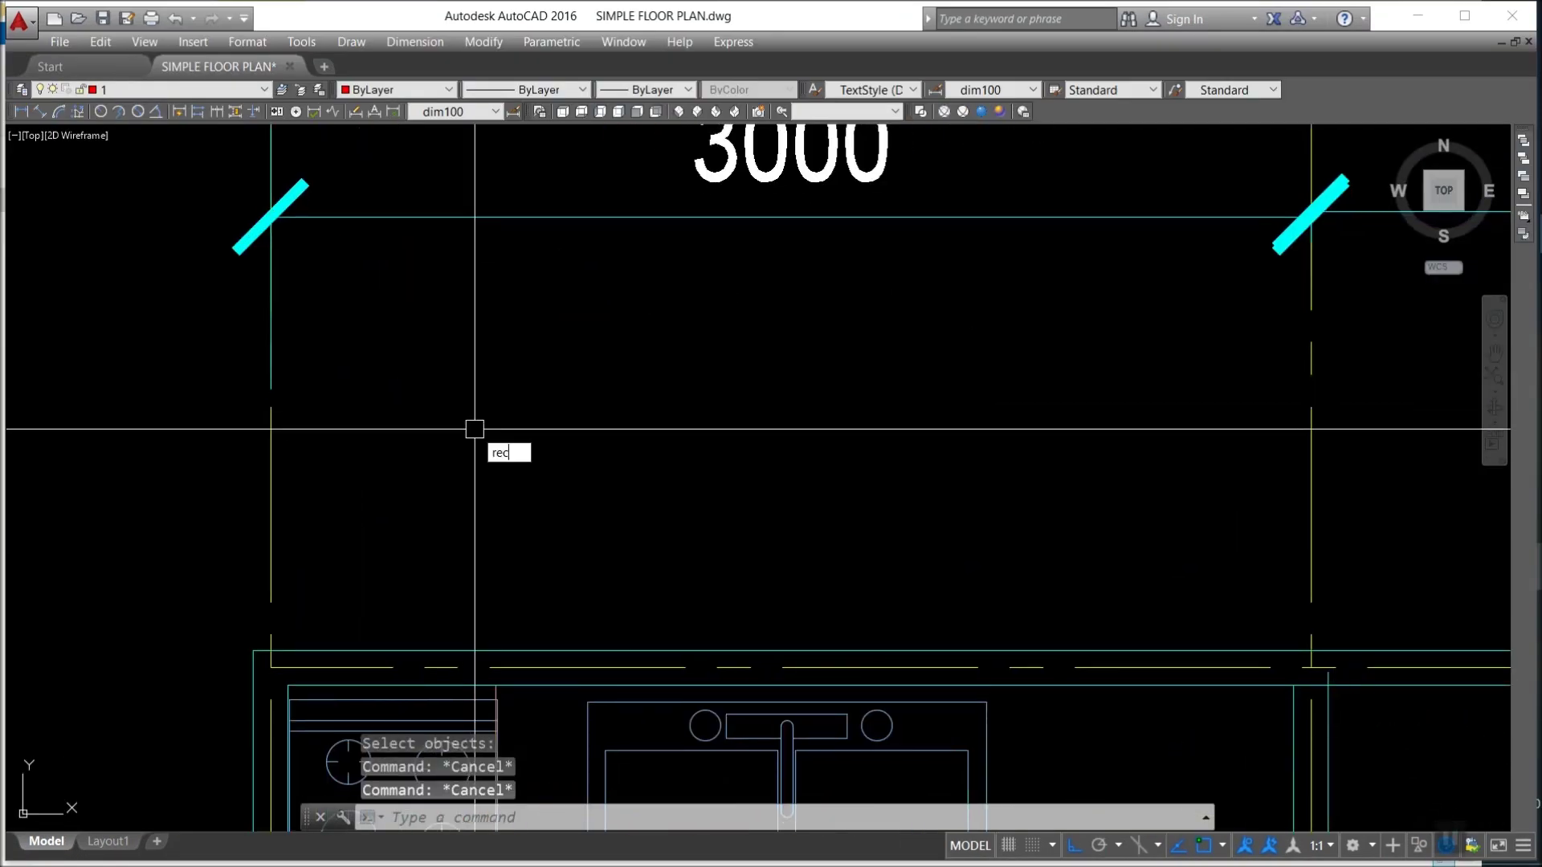
Draw a small 50×100 rectangle below the 3000 dimension.
{"action": "key", "text": "Return"}
{"action": "left_click", "coordinate": [526, 348]}
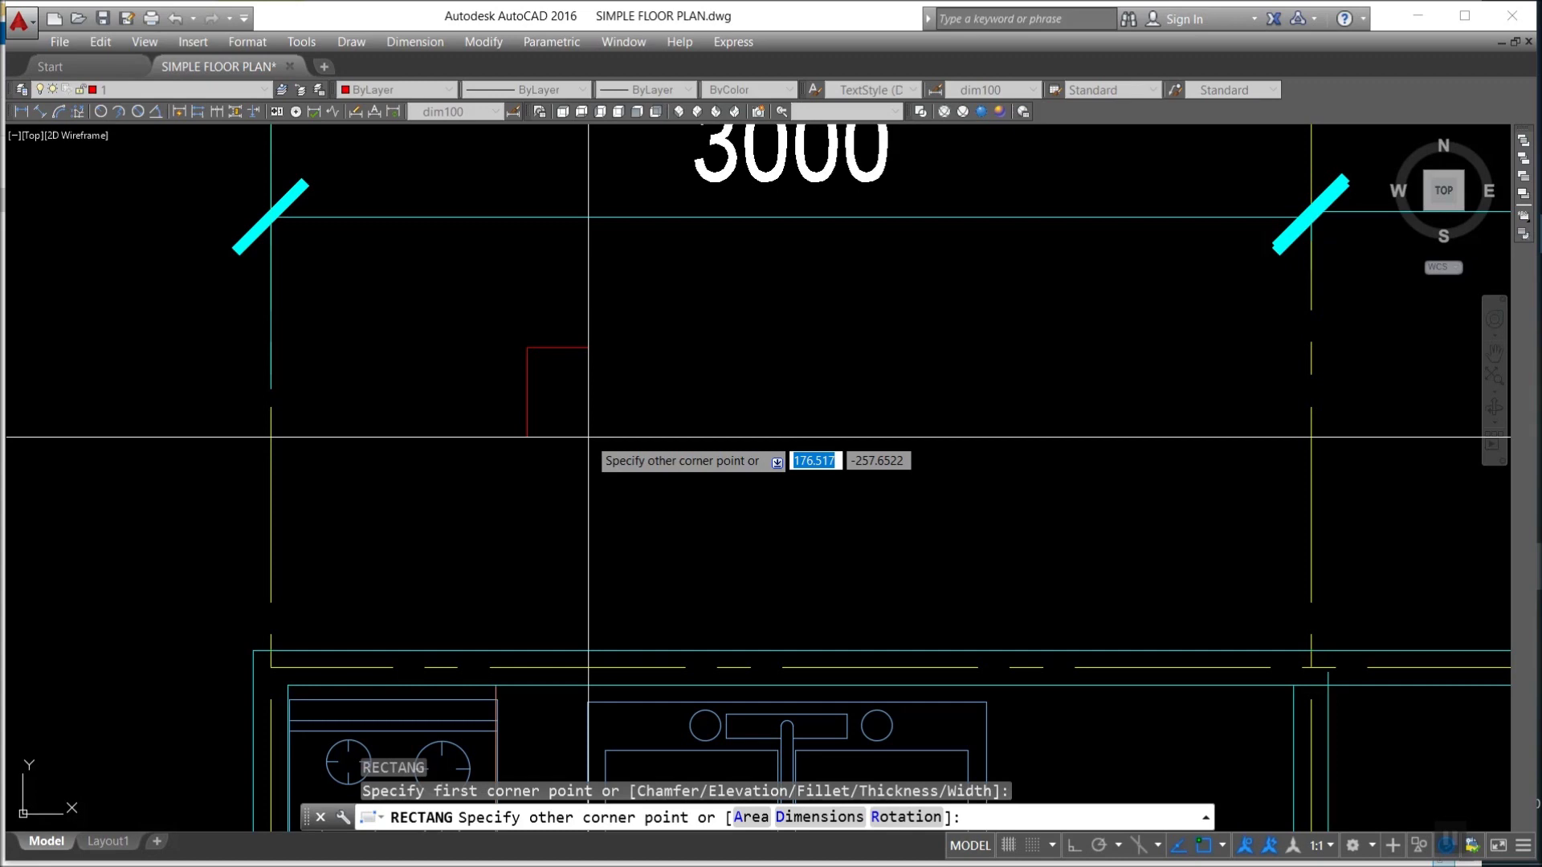
{"action": "key", "text": "Return"}
{"action": "type", "text": "50"}
{"action": "key", "text": "Return"}
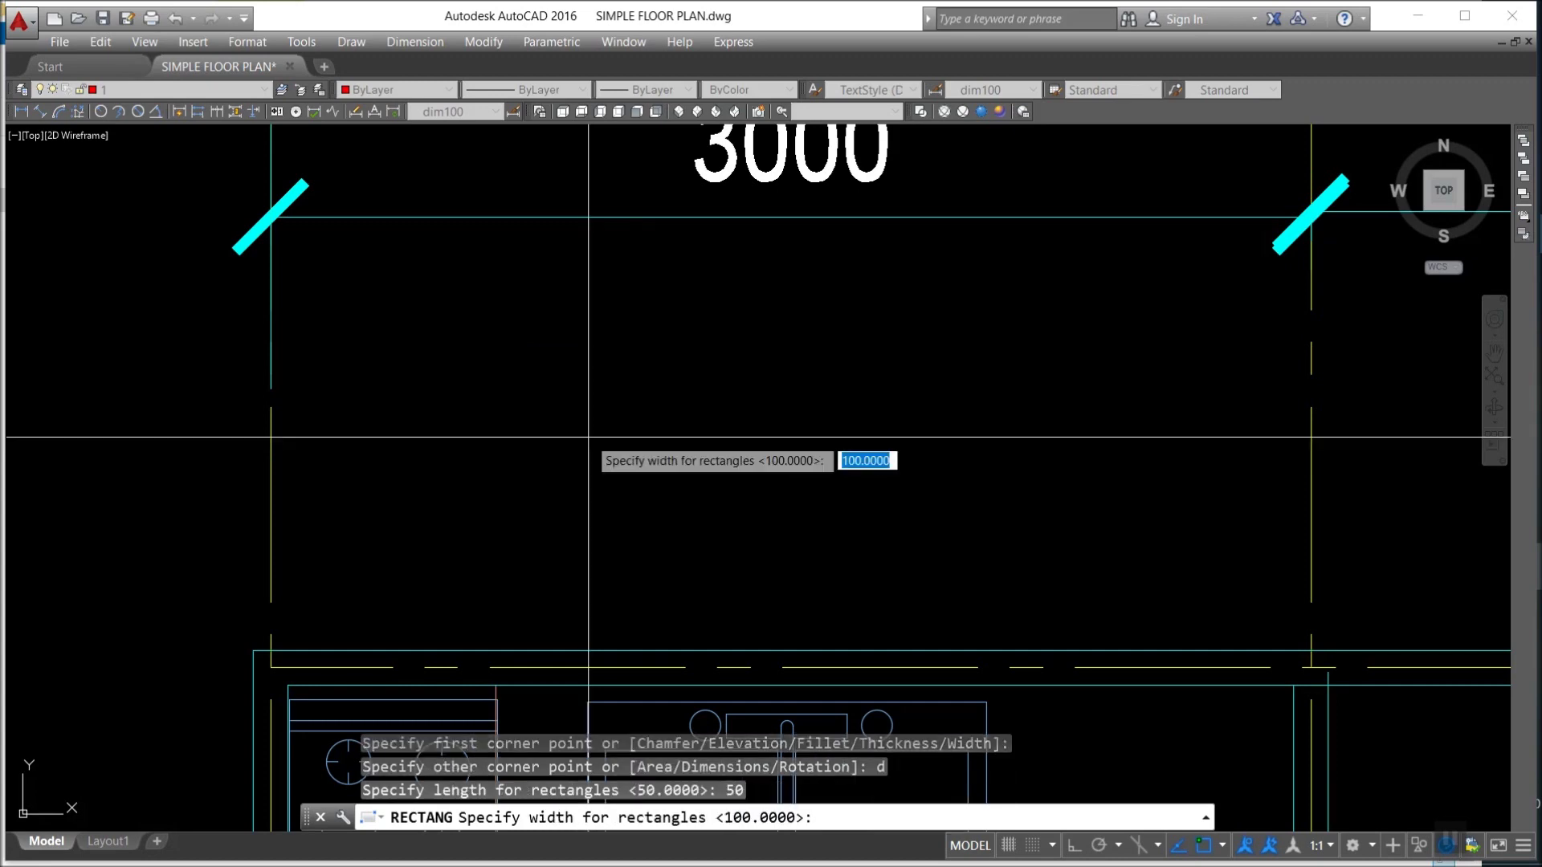
{"action": "type", "text": "10"}
{"action": "key", "text": "Return"}
{"action": "key", "text": "Escape"}
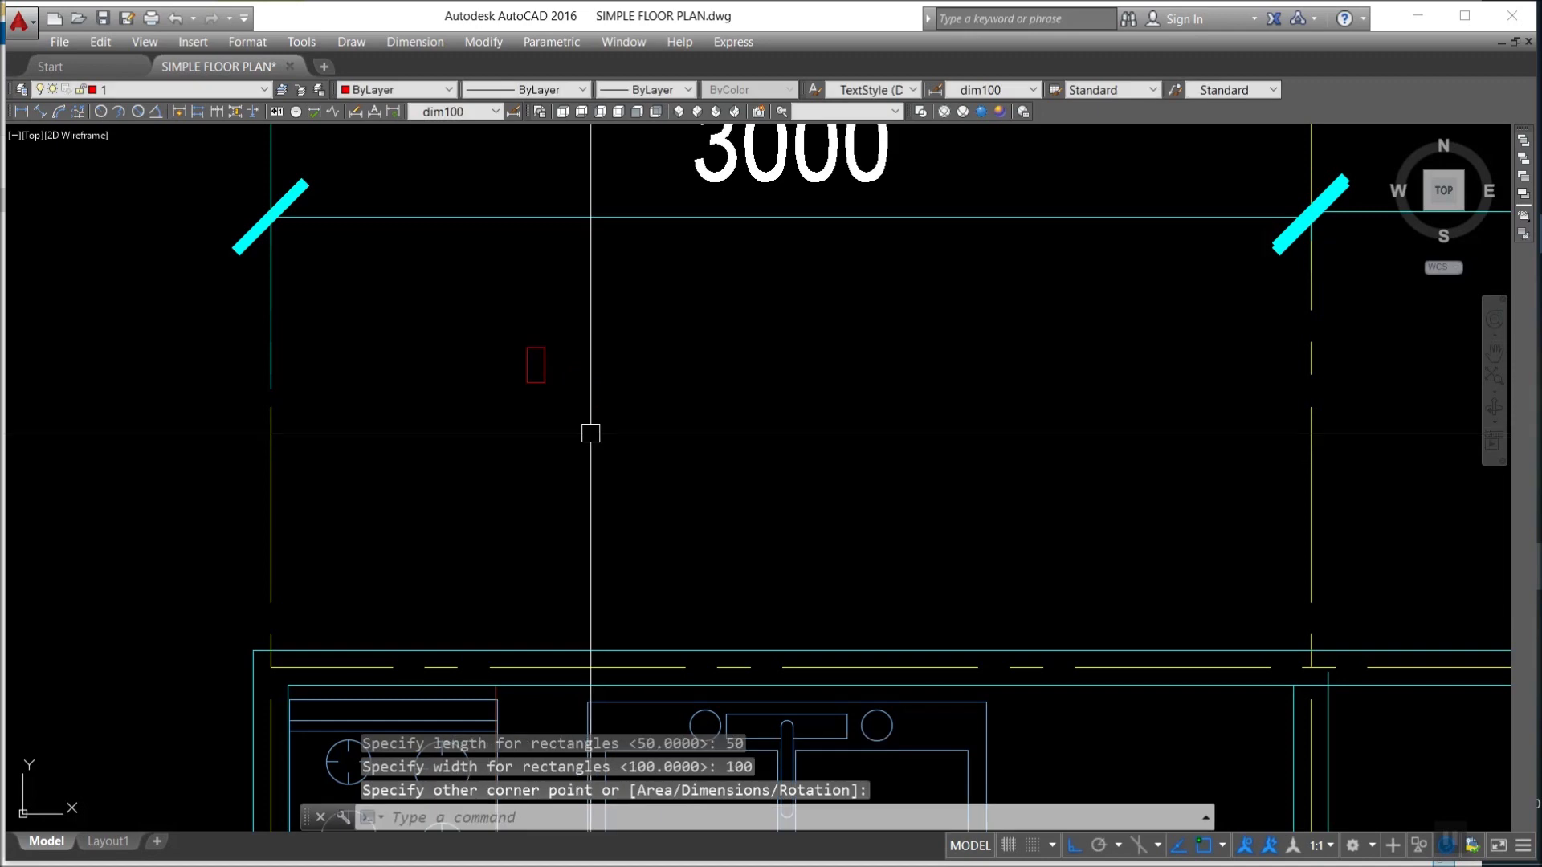
{"action": "key", "text": "Escape"}
{"action": "key", "text": "Escape"}
Copy the small rectangle 700 units to the right.
{"action": "key", "text": "Return"}
{"action": "left_click", "coordinate": [574, 394]}
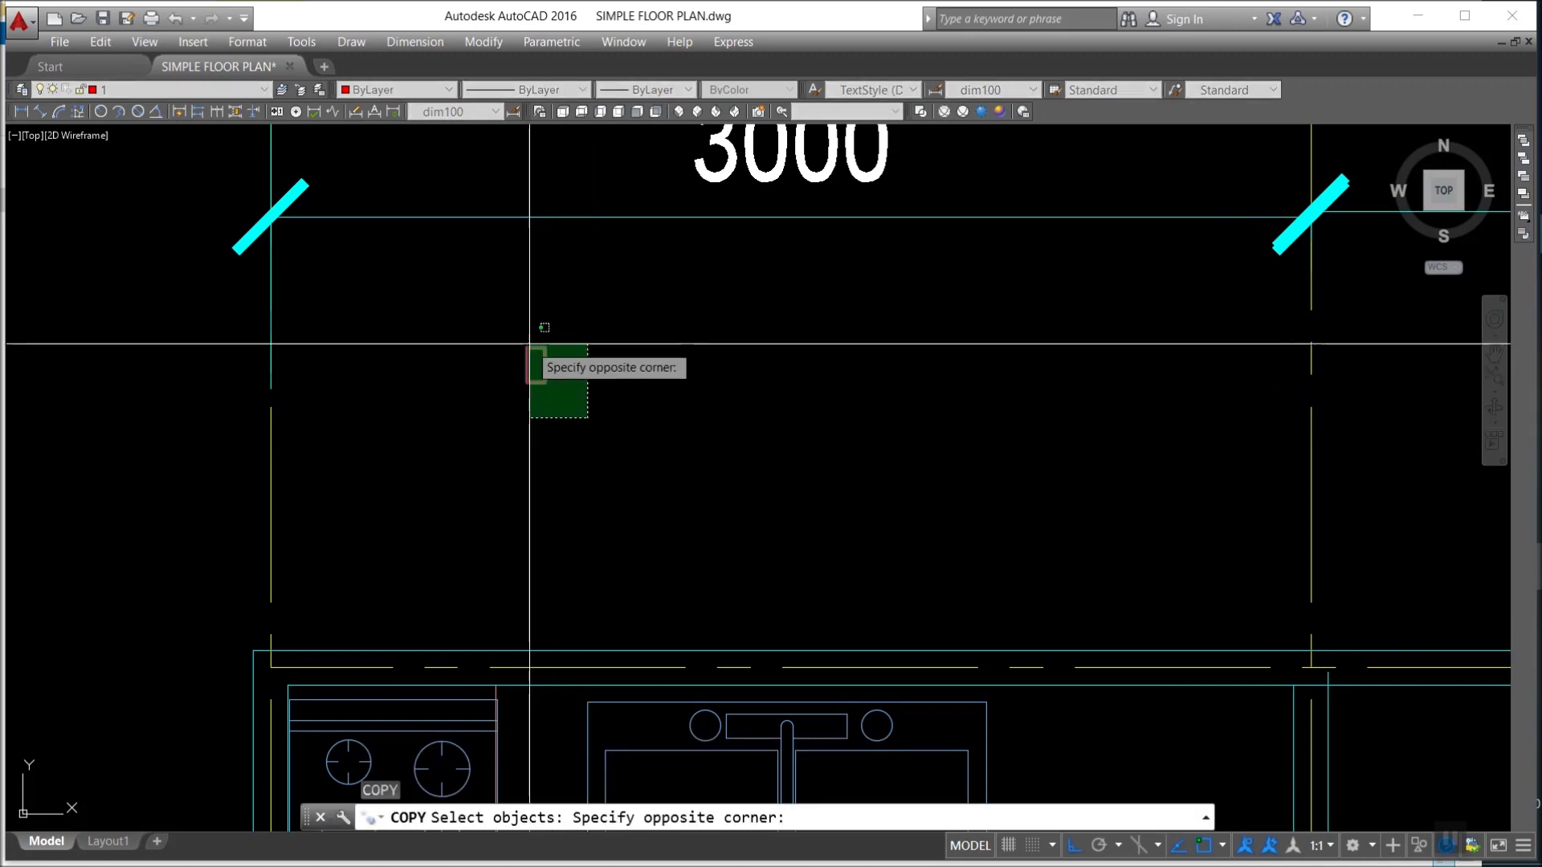
{"action": "left_click", "coordinate": [522, 344]}
{"action": "key", "text": "Return"}
{"action": "left_click", "coordinate": [542, 437]}
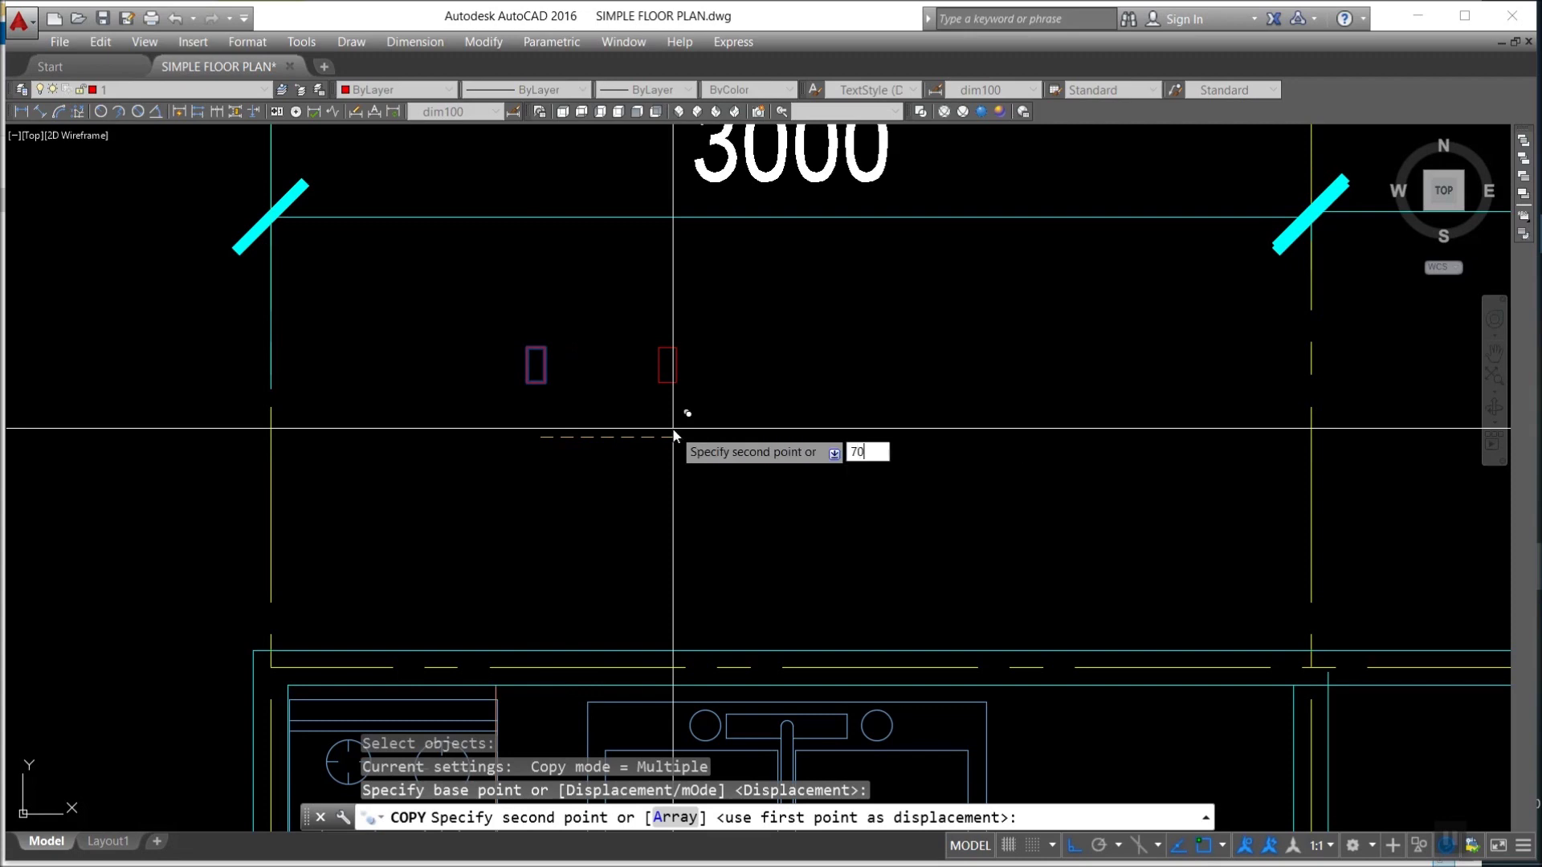
{"action": "type", "text": "0"}
{"action": "key", "text": "Return"}
{"action": "key", "text": "Escape"}
{"action": "key", "text": "Escape"}
{"action": "key", "text": "Escape"}
Copy the middle rectangle another 700 units to the right for a third jamb.
{"action": "type", "text": "c"}
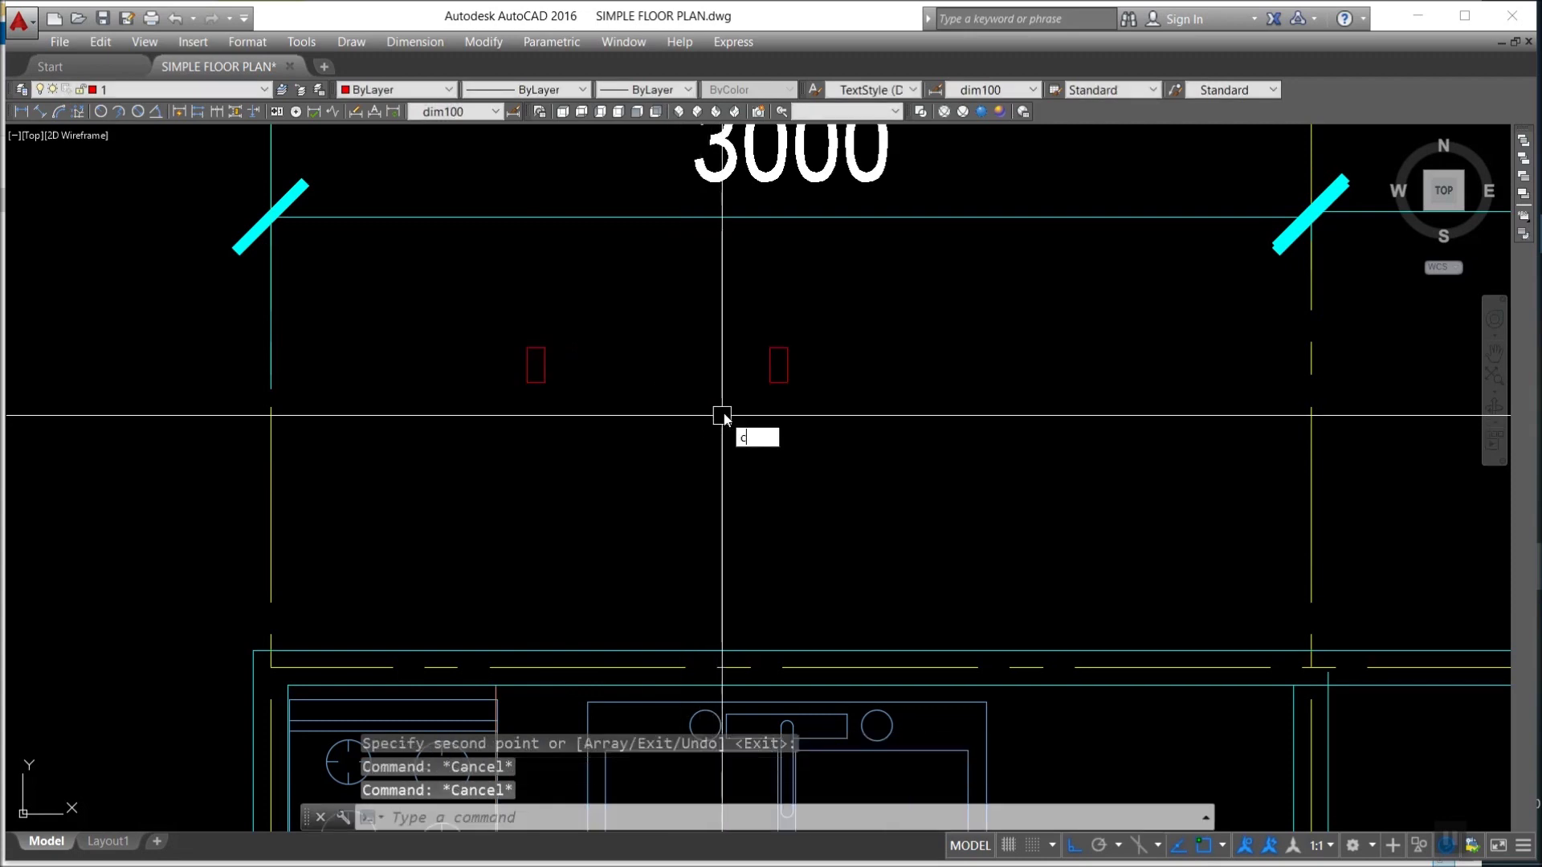
{"action": "key", "text": "Return"}
{"action": "left_click", "coordinate": [842, 440]}
{"action": "left_click", "coordinate": [788, 334]}
{"action": "key", "text": "Return"}
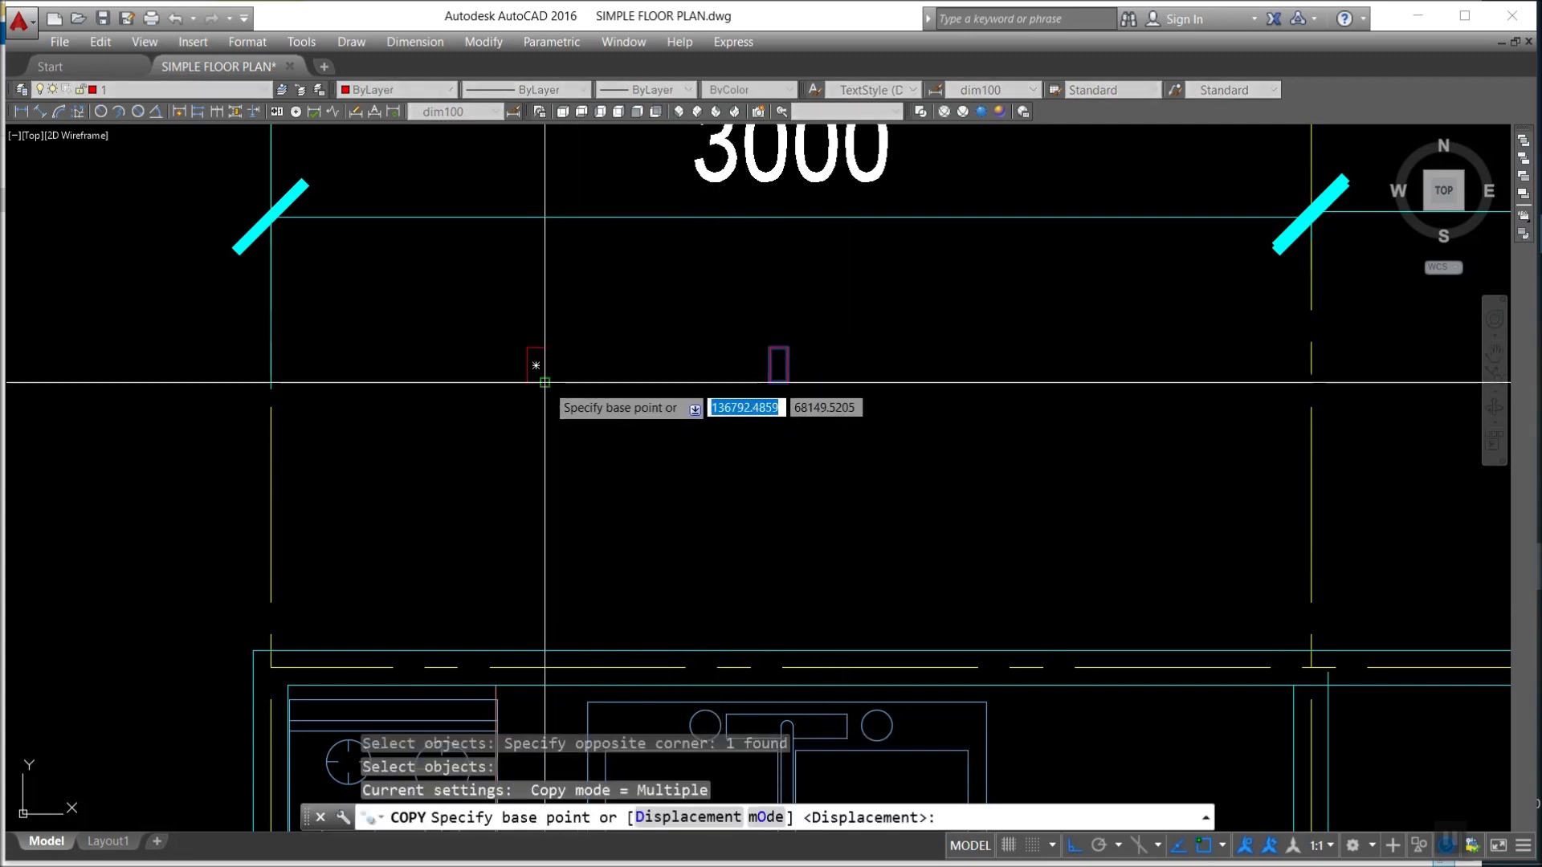
{"action": "left_click", "coordinate": [545, 382]}
{"action": "type", "text": "700"}
{"action": "key", "text": "Return"}
{"action": "key", "text": "Escape"}
{"action": "type", "text": "rec"}
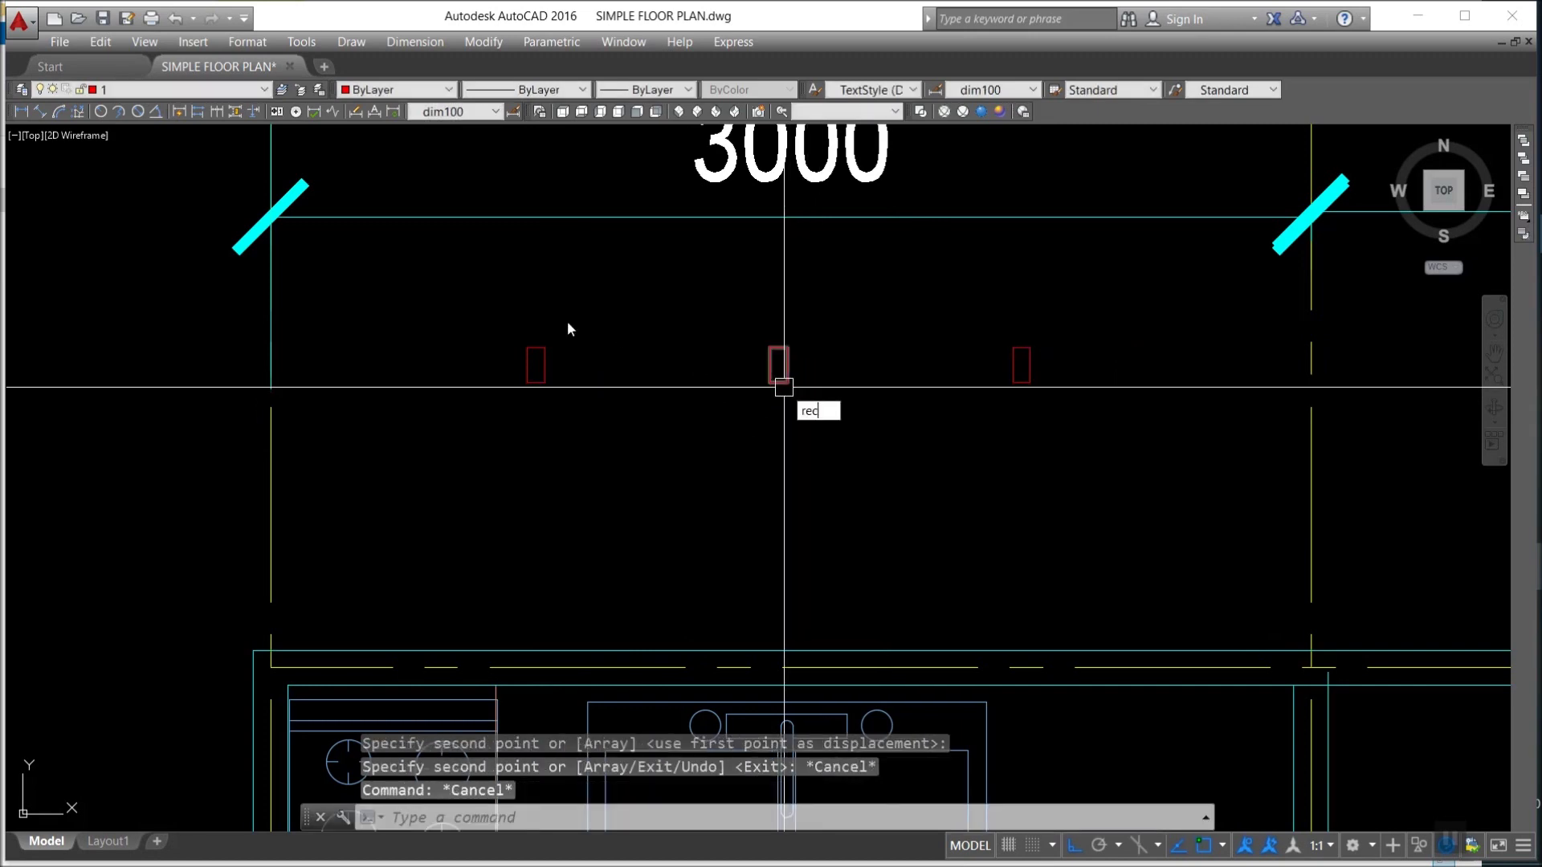
Draw an outer rectangle frame spanning from the left to the right jamb.
{"action": "key", "text": "Return"}
{"action": "left_click", "coordinate": [527, 347]}
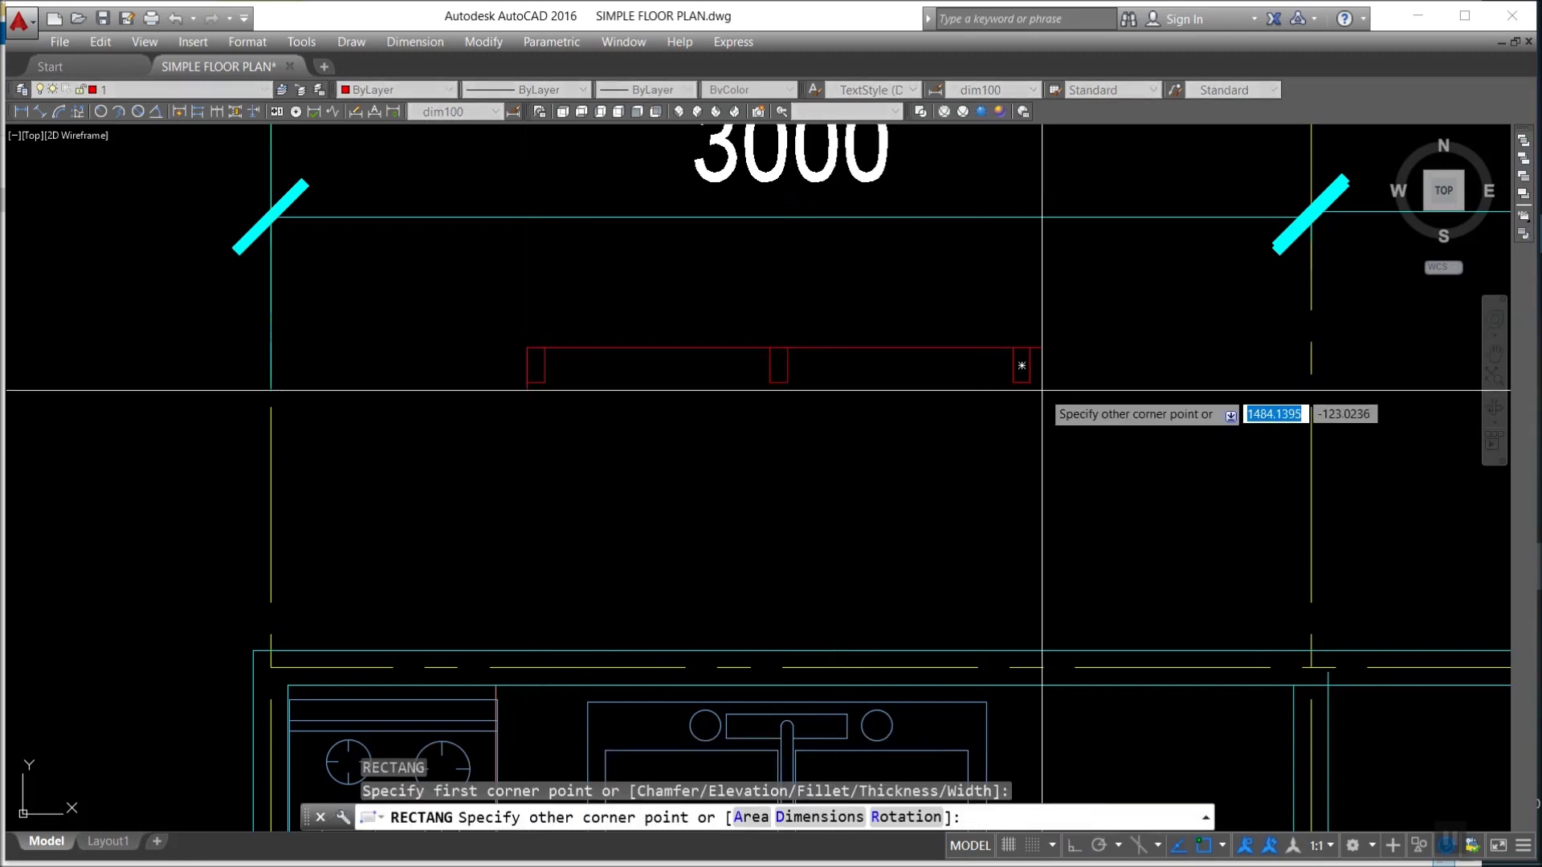
{"action": "left_click", "coordinate": [1030, 382]}
{"action": "key", "text": "Escape"}
{"action": "key", "text": "Escape"}
Draw the window's centre line through the three jambs.
{"action": "type", "text": "l"}
{"action": "key", "text": "Return"}
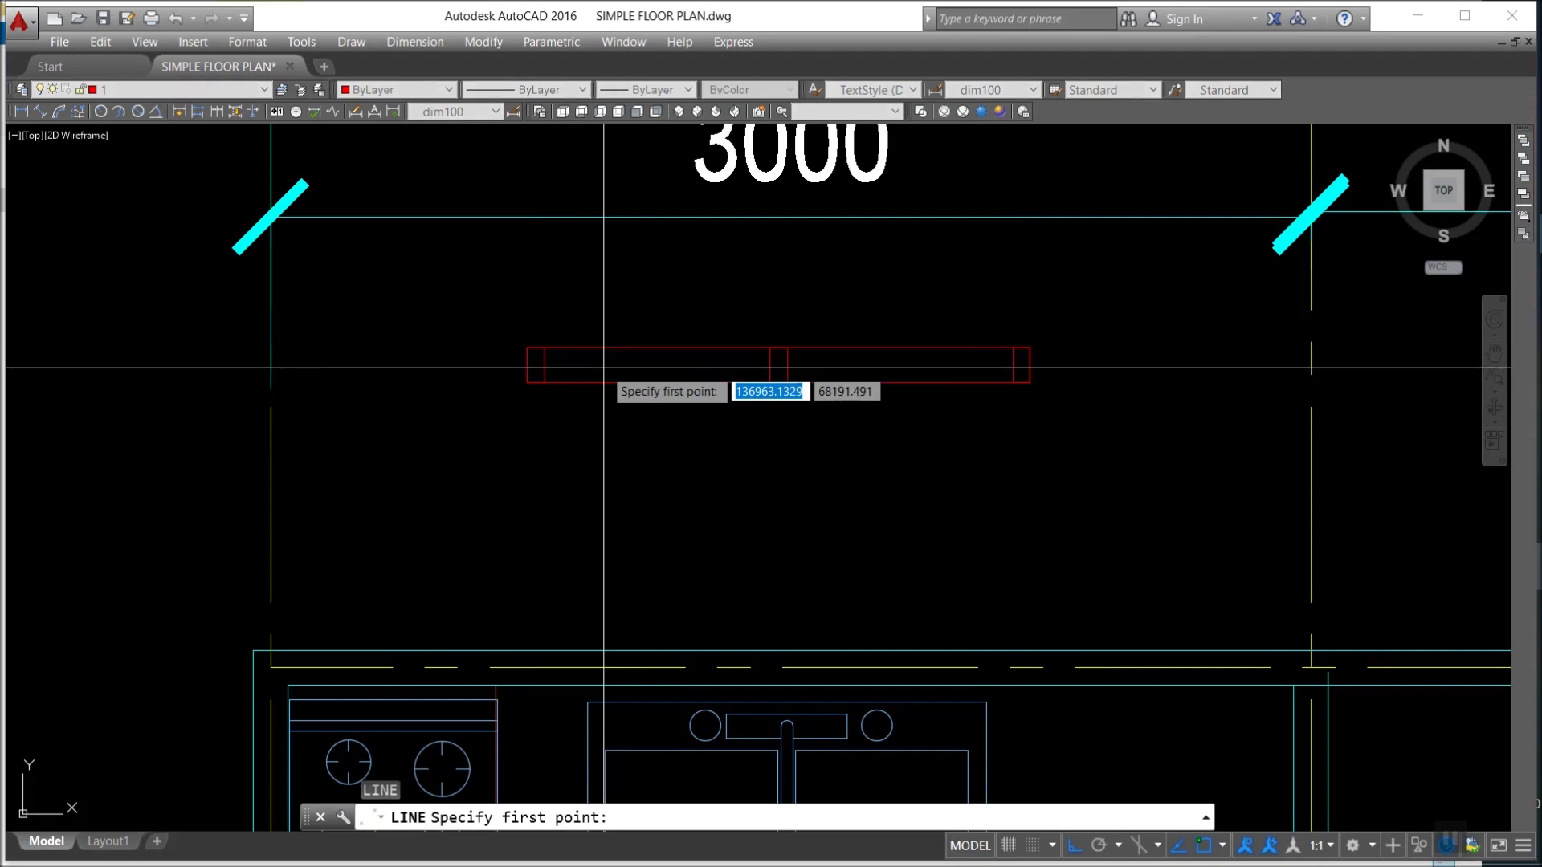
{"action": "left_click", "coordinate": [536, 366]}
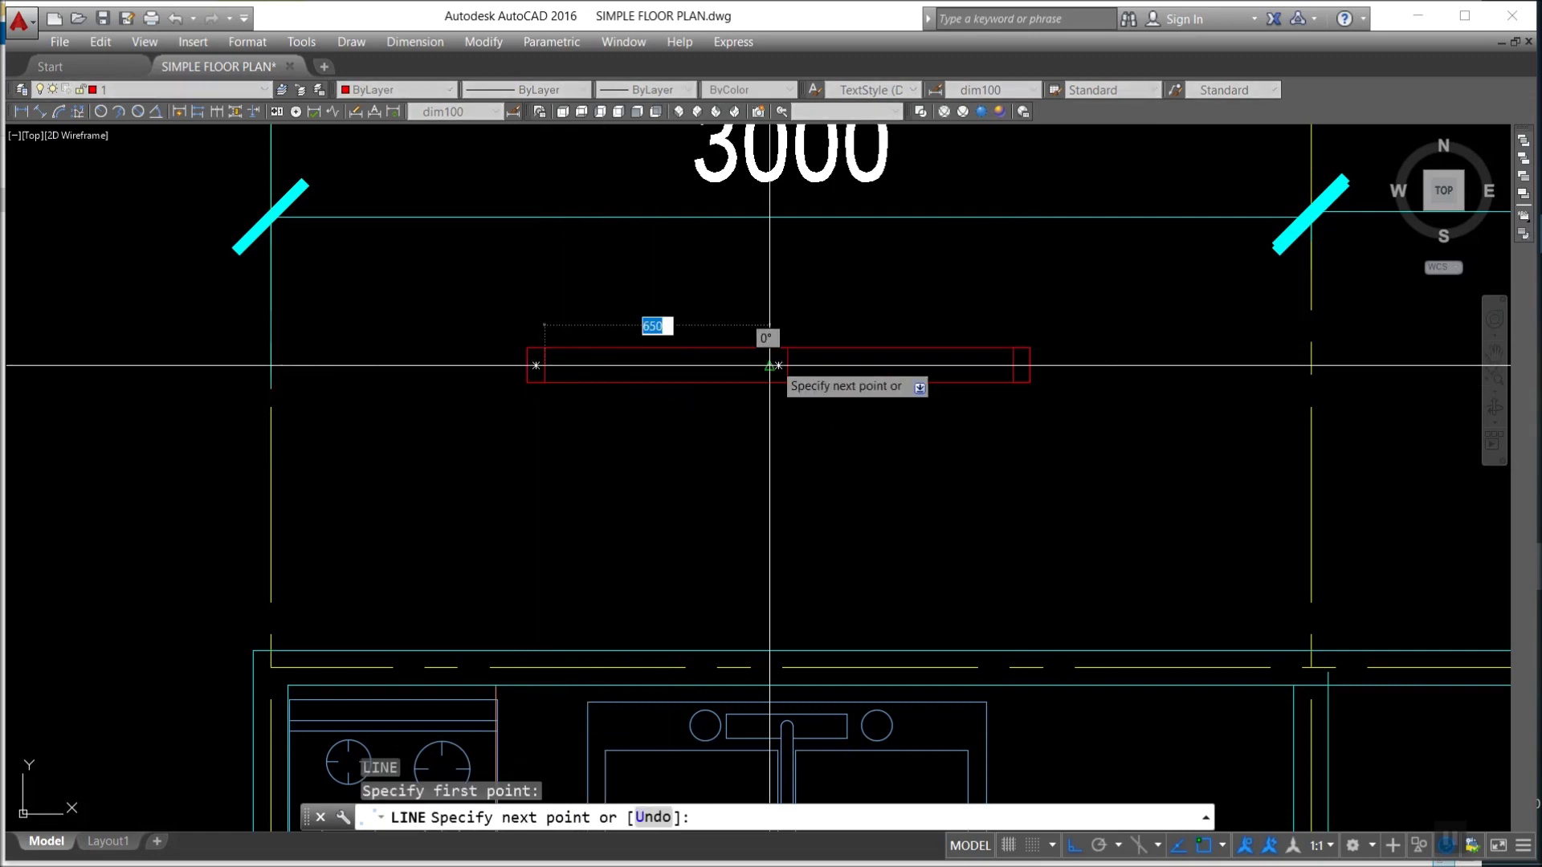
{"action": "left_click", "coordinate": [769, 365]}
{"action": "key", "text": "Return"}
{"action": "key", "text": "Return"}
{"action": "left_click", "coordinate": [778, 366]}
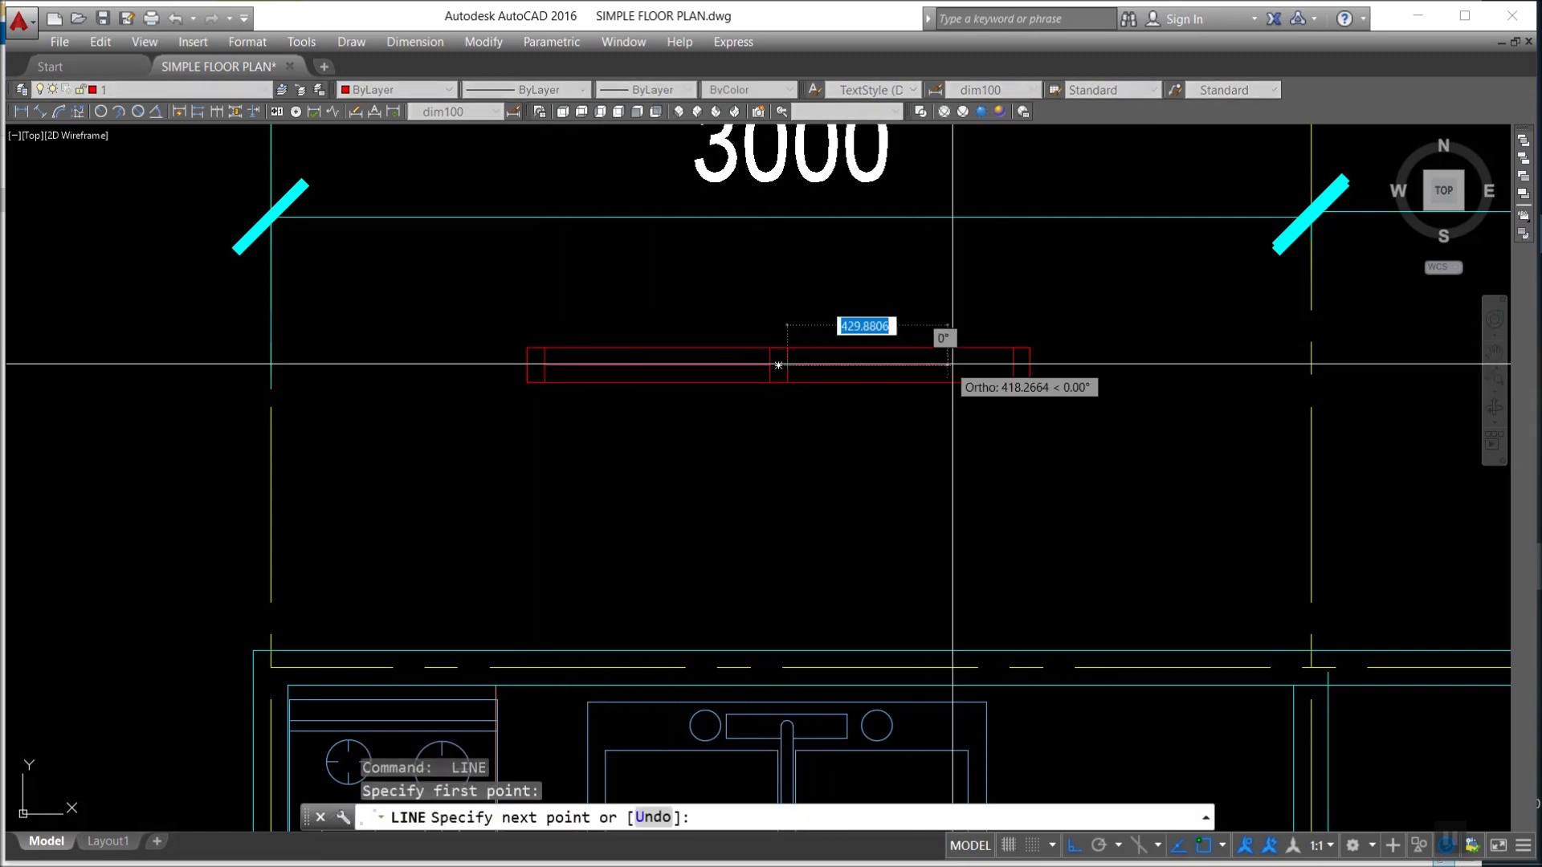
{"action": "left_click", "coordinate": [1013, 365]}
{"action": "key", "text": "Escape"}
Put the window rectangles and centre line on layer dq-glass-new.
{"action": "left_click", "coordinate": [1049, 437]}
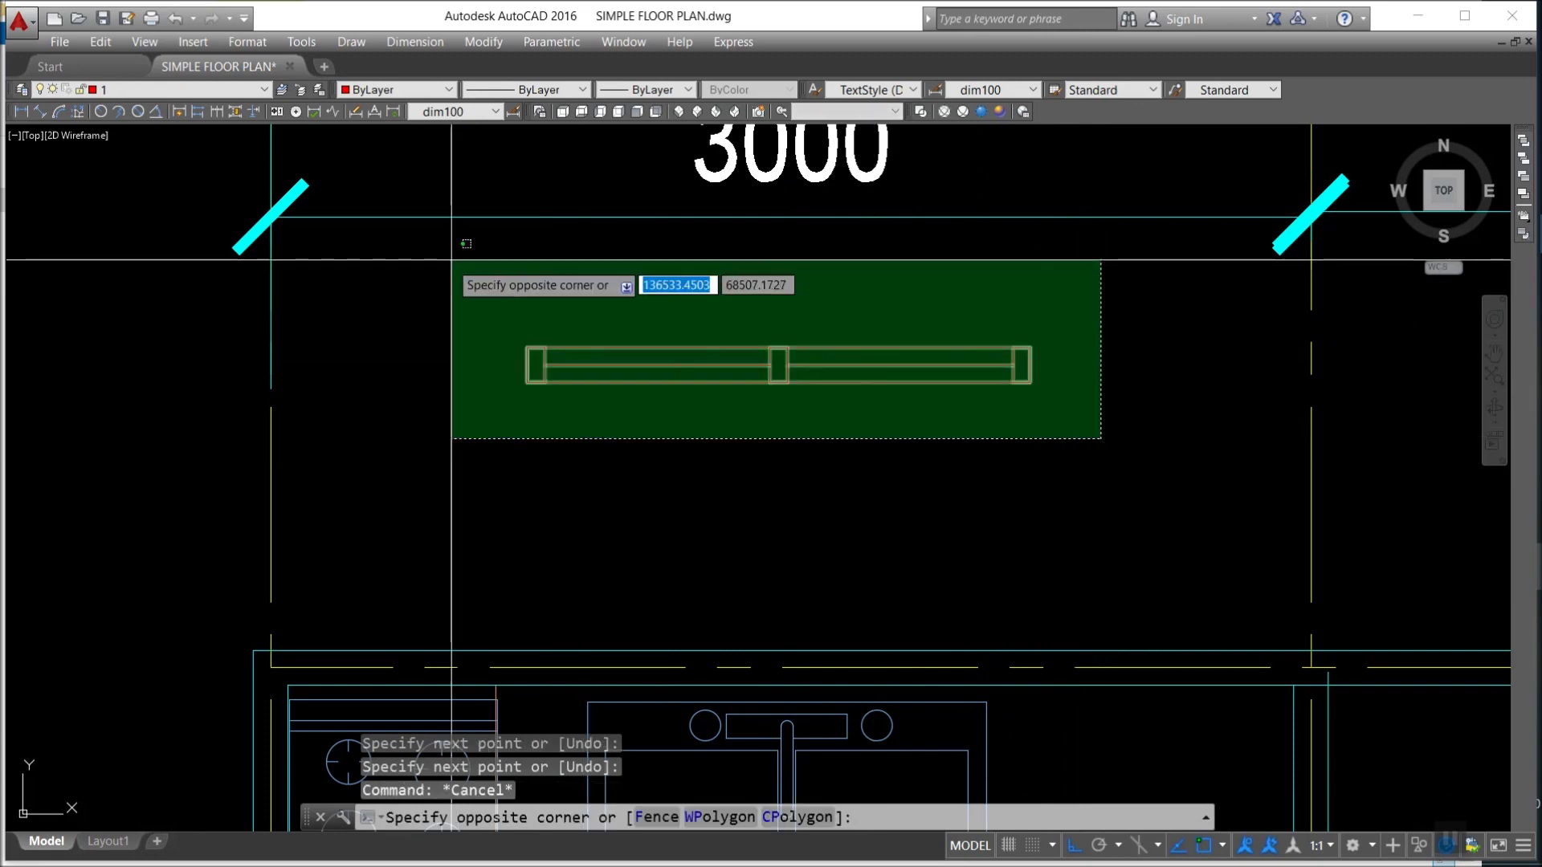
{"action": "left_click", "coordinate": [458, 268]}
{"action": "left_click", "coordinate": [172, 90]}
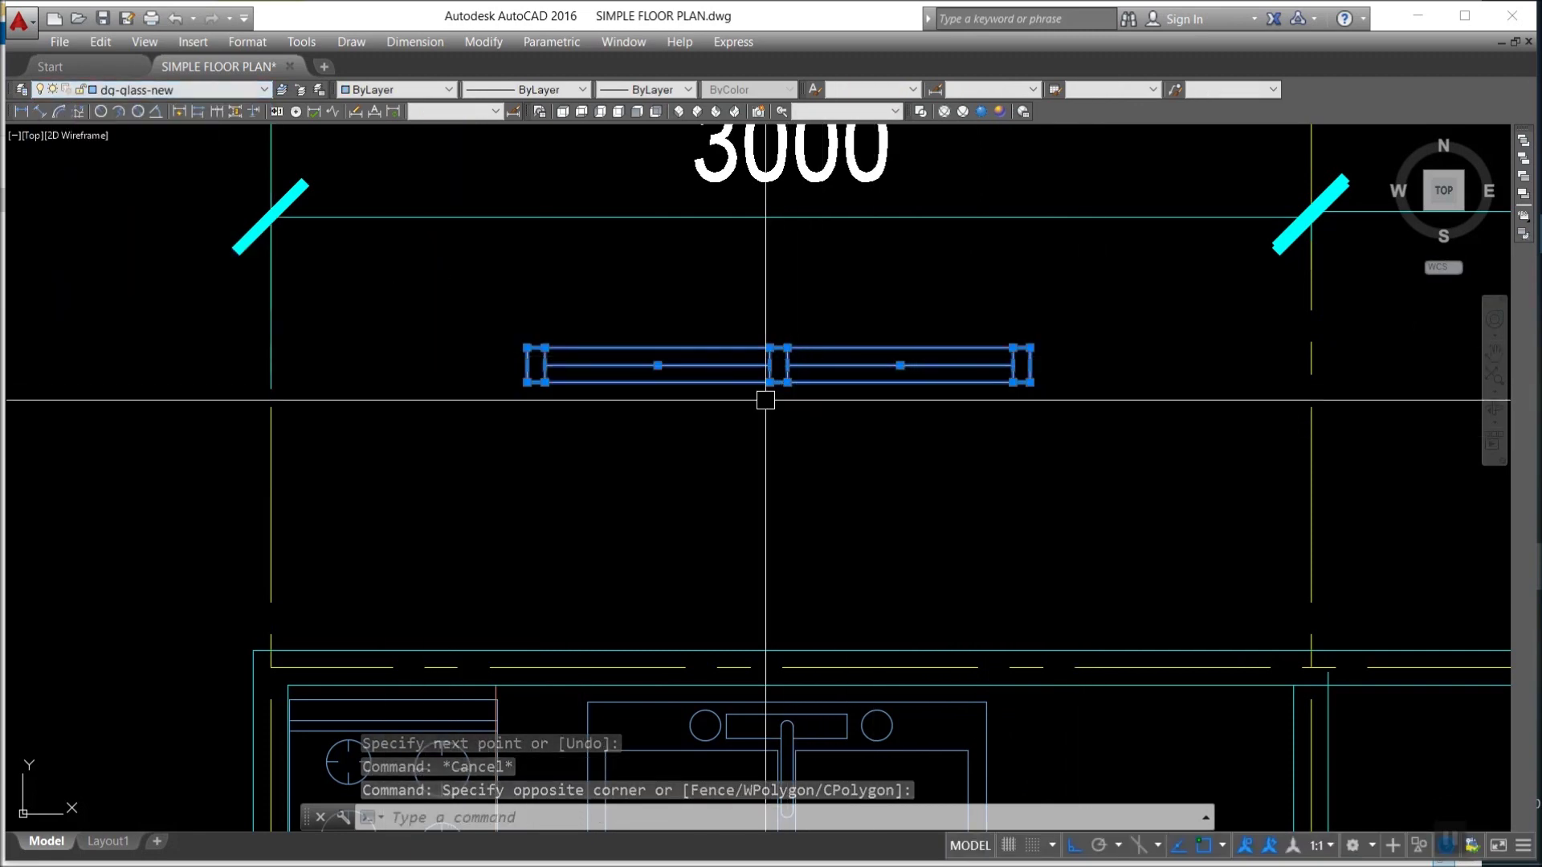
{"action": "key", "text": "Escape"}
{"action": "key", "text": "Escape"}
{"action": "type", "text": "m"}
{"action": "key", "text": "Return"}
Draw vertical construction lines through the middle of the kitchen and bedroom bays.
{"action": "key", "text": "Escape"}
{"action": "key", "text": "Escape"}
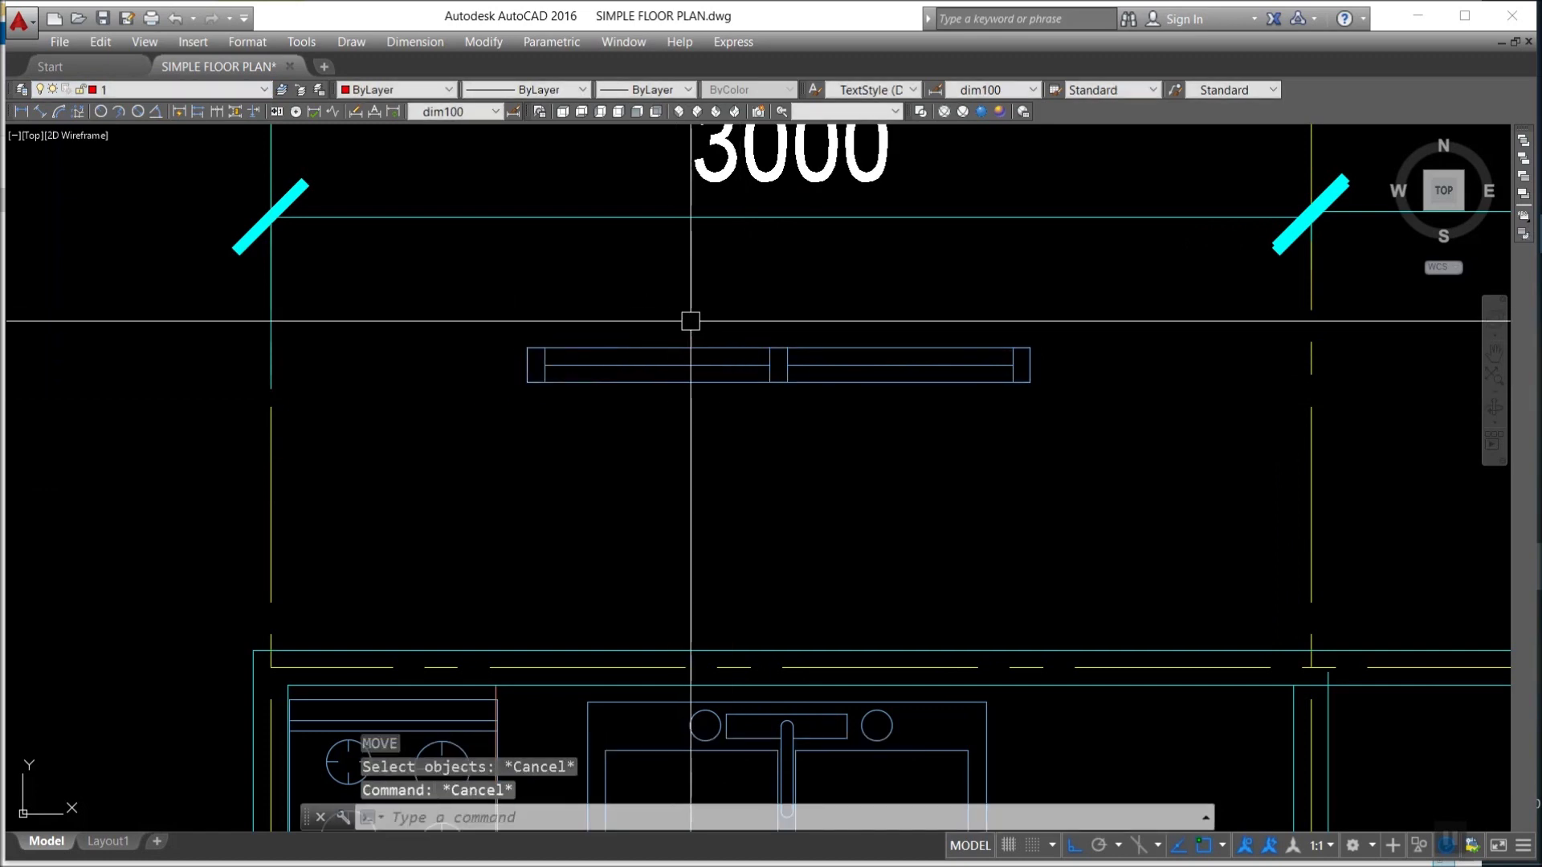
{"action": "key", "text": "Return"}
{"action": "left_click", "coordinate": [791, 216]}
{"action": "left_click", "coordinate": [791, 289]}
{"action": "key", "text": "Escape"}
{"action": "scroll", "coordinate": [791, 321], "scroll_direction": "down", "scroll_amount": 5}
{"action": "key", "text": "Return"}
{"action": "left_click", "coordinate": [900, 325]}
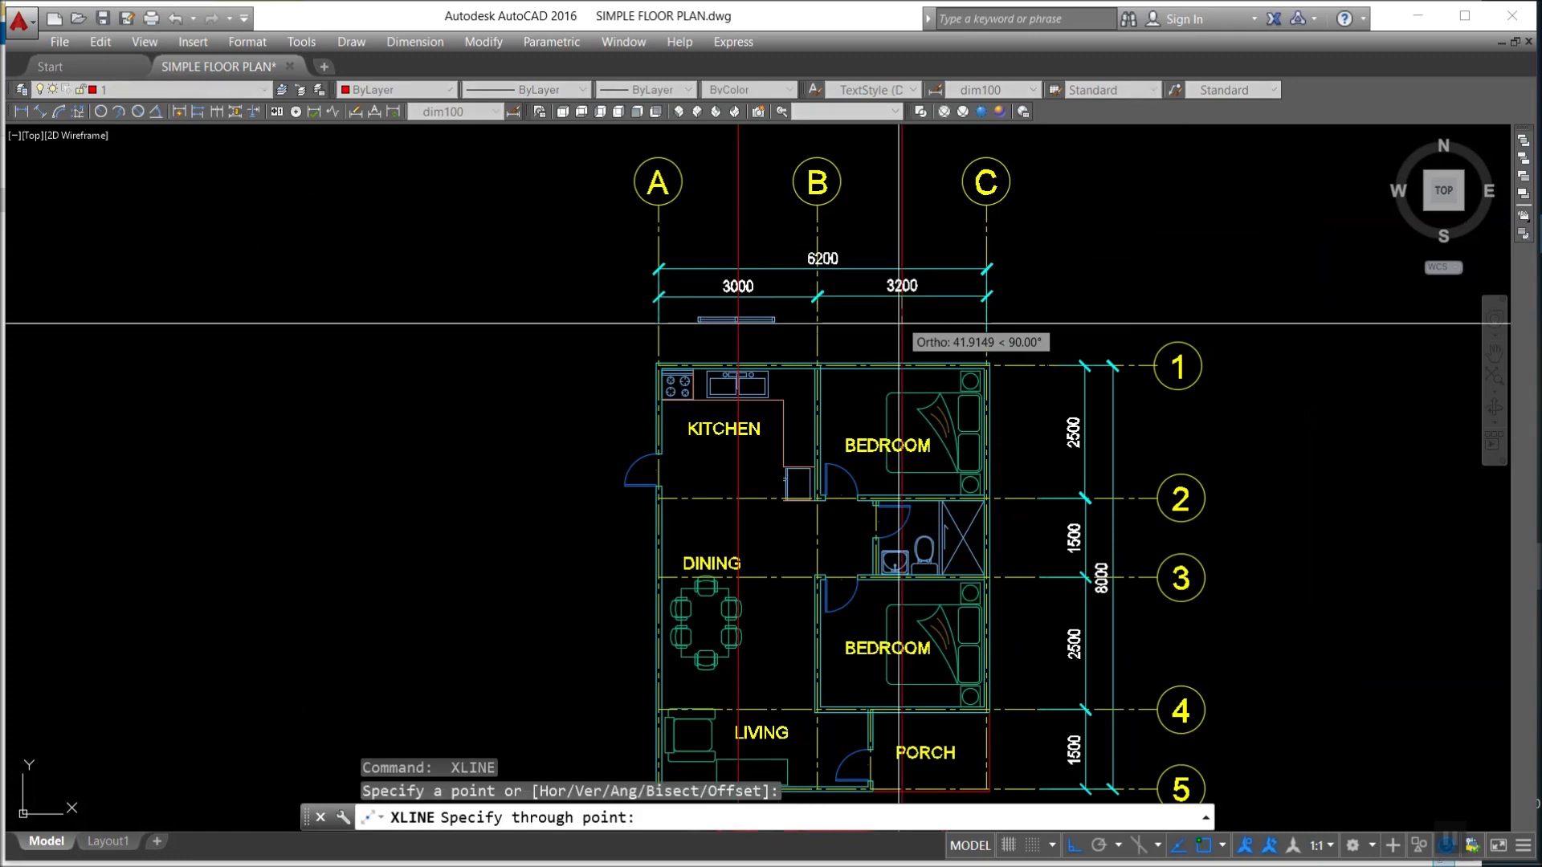
{"action": "scroll", "coordinate": [755, 325], "scroll_direction": "up", "scroll_amount": 4}
{"action": "key", "text": "Escape"}
{"action": "key", "text": "Escape"}
Select the six-part window symbol for moving with M.
{"action": "type", "text": "o"}
{"action": "key", "text": "Return"}
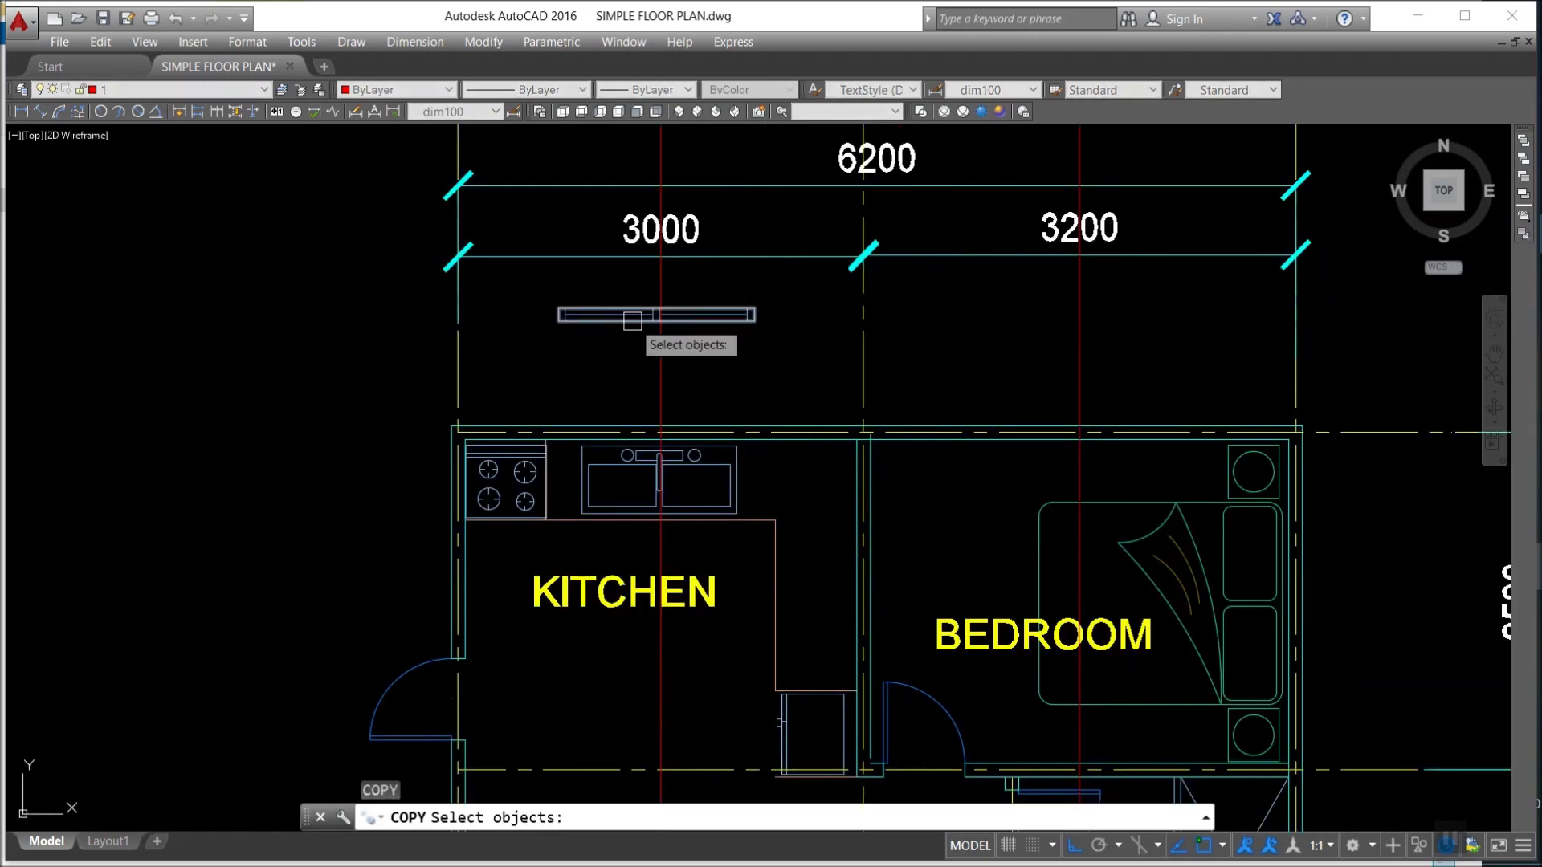
{"action": "key", "text": "Escape"}
{"action": "type", "text": "m"}
{"action": "key", "text": "Return"}
{"action": "left_click", "coordinate": [527, 284]}
{"action": "left_click", "coordinate": [704, 336]}
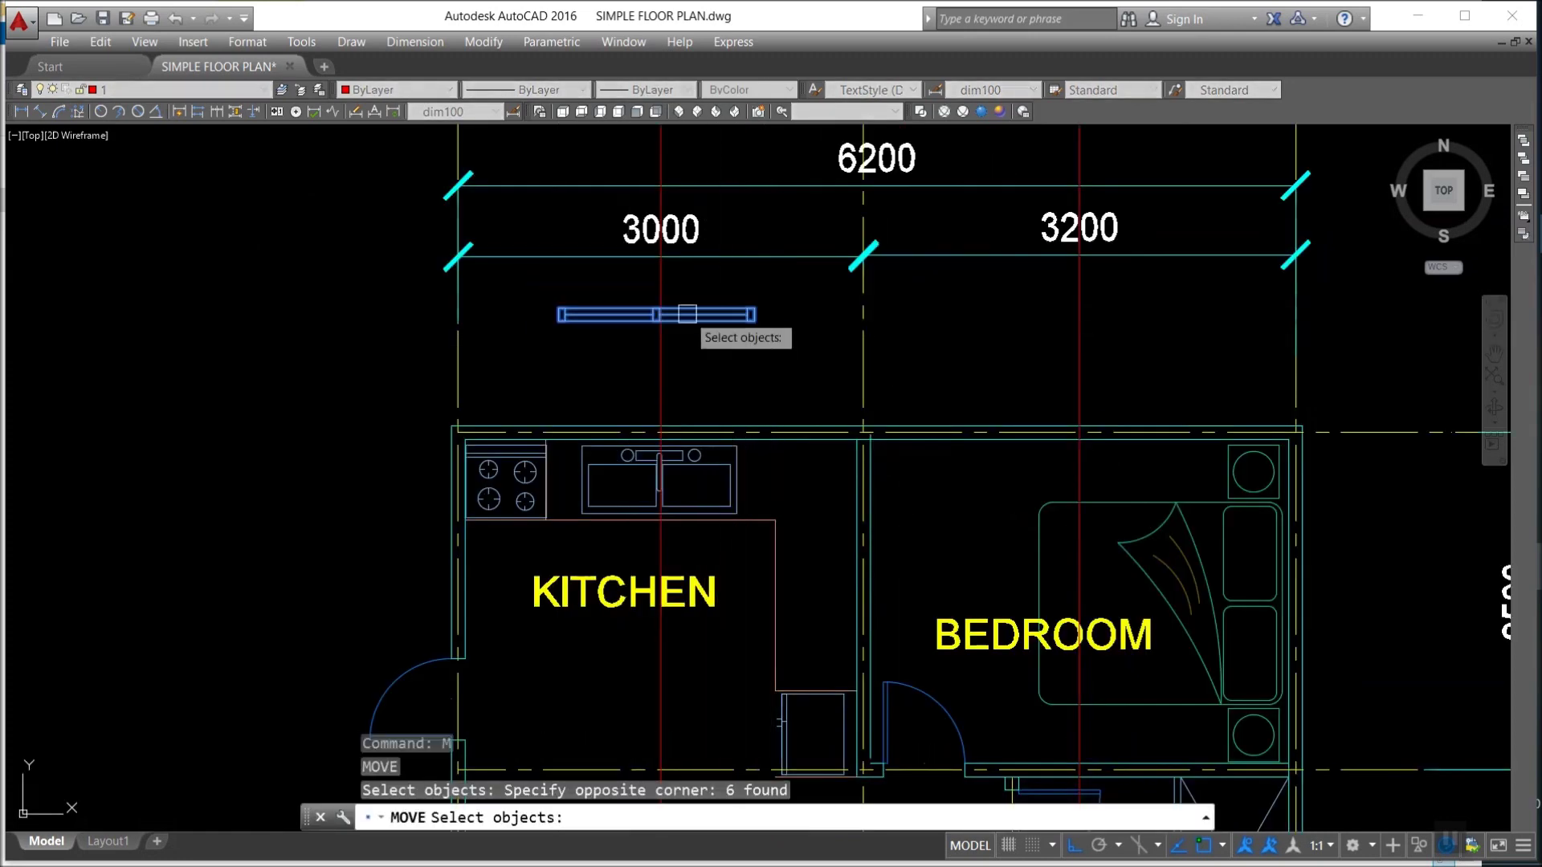
{"action": "scroll", "coordinate": [764, 337], "scroll_direction": "up", "scroll_amount": 5}
{"action": "key", "text": "Return"}
Move the window from its centre down into the kitchen's top wall.
{"action": "scroll", "coordinate": [661, 344], "scroll_direction": "down", "scroll_amount": 2}
{"action": "left_click", "coordinate": [661, 327]}
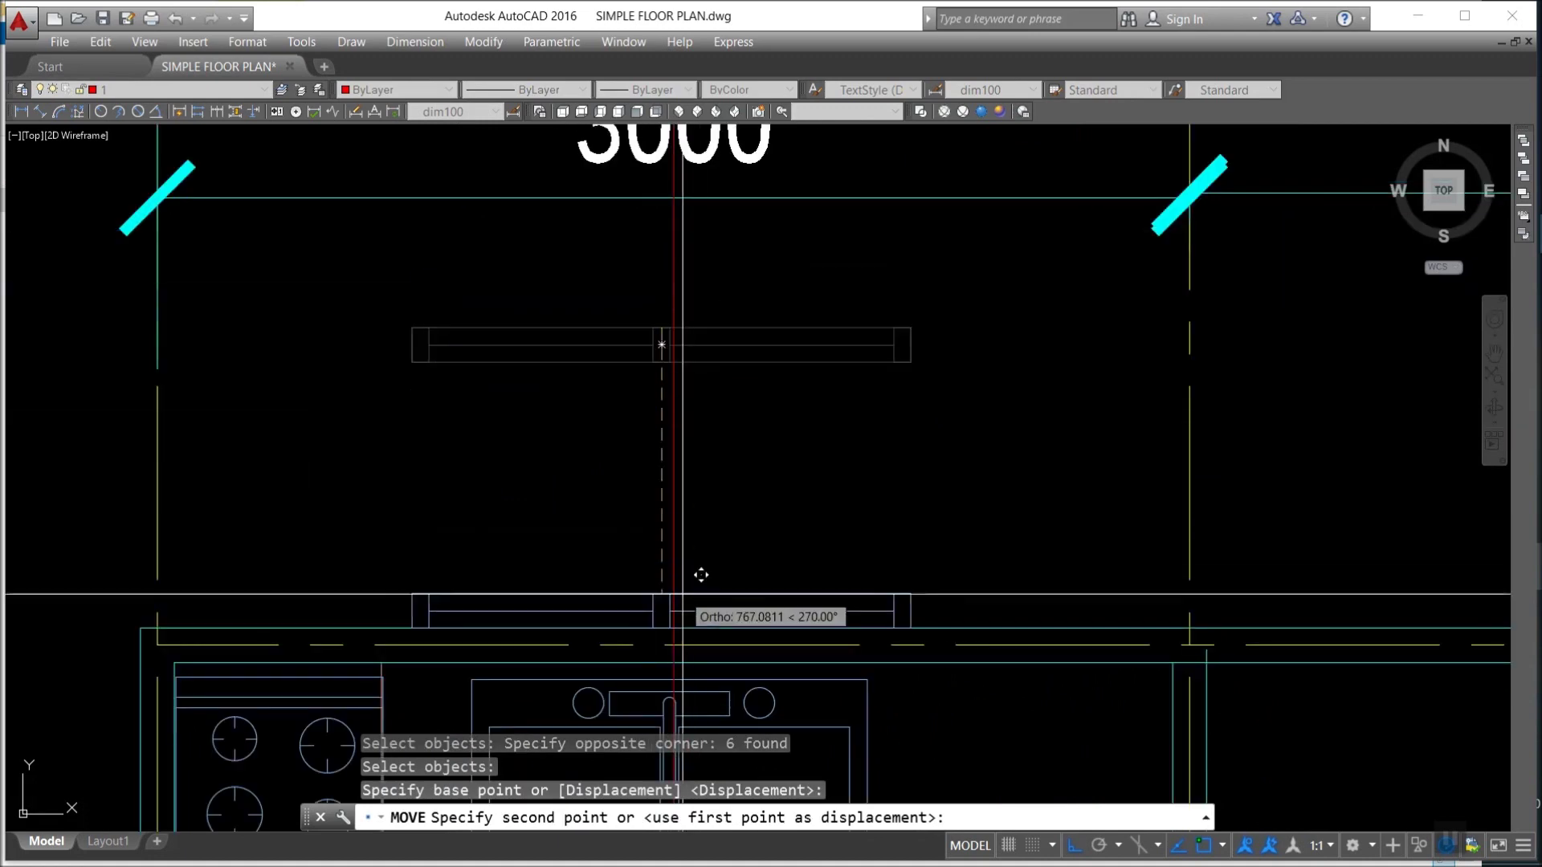
{"action": "left_click", "coordinate": [673, 627]}
{"action": "key", "text": "Return"}
{"action": "key", "text": "Escape"}
{"action": "key", "text": "Escape"}
{"action": "middle_click_drag", "start_coordinate": [617, 653], "coordinate": [615, 511]}
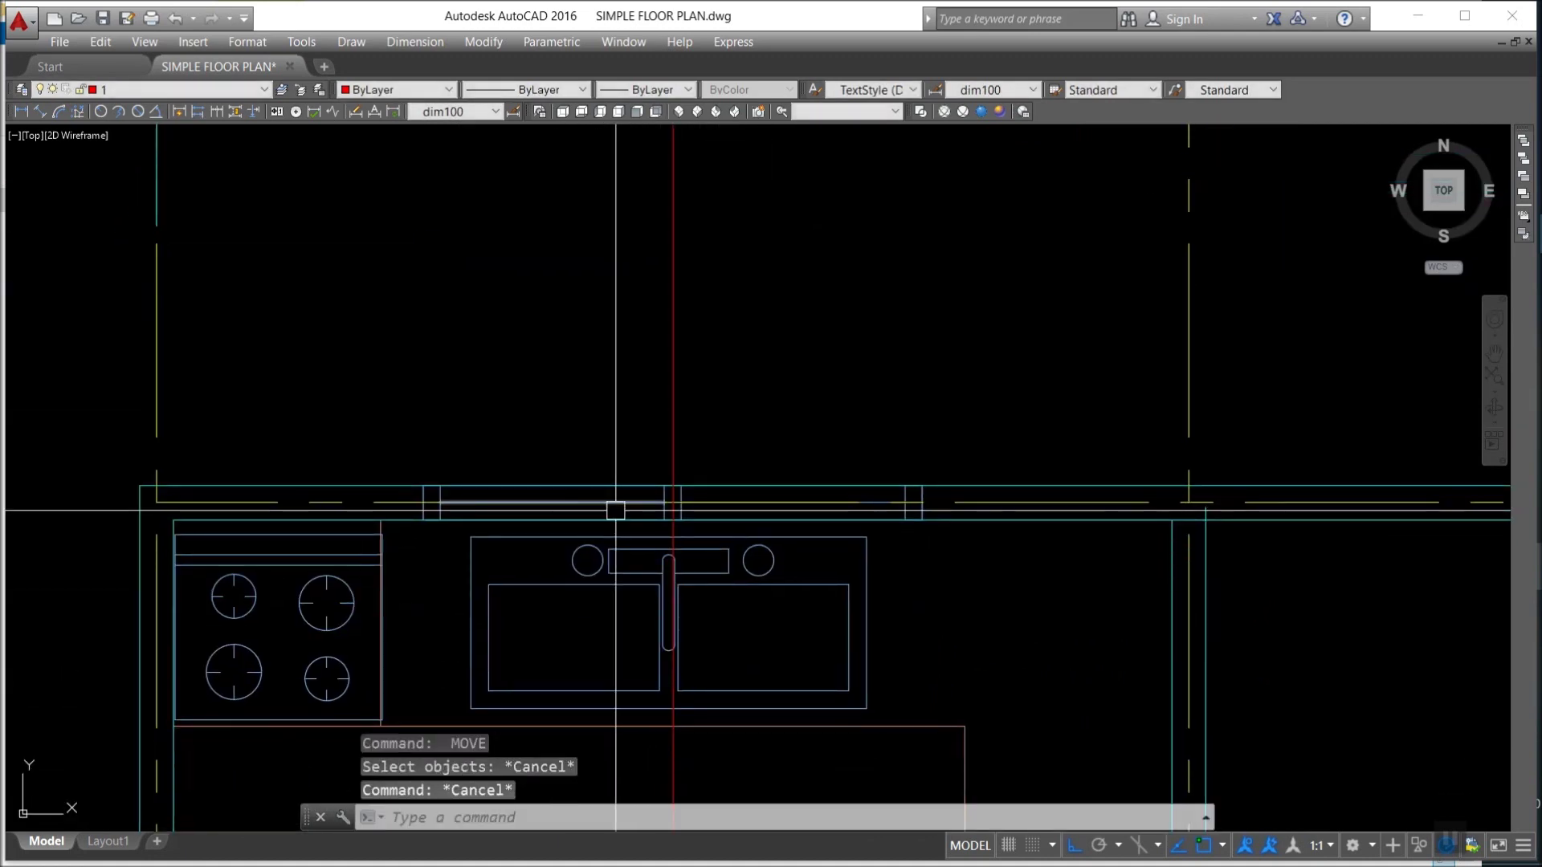
Copy the placed window into the bedroom's top wall and beside grid bubble 1.
{"action": "type", "text": "co"}
{"action": "key", "text": "Return"}
{"action": "left_click", "coordinate": [413, 420]}
{"action": "left_click", "coordinate": [809, 509]}
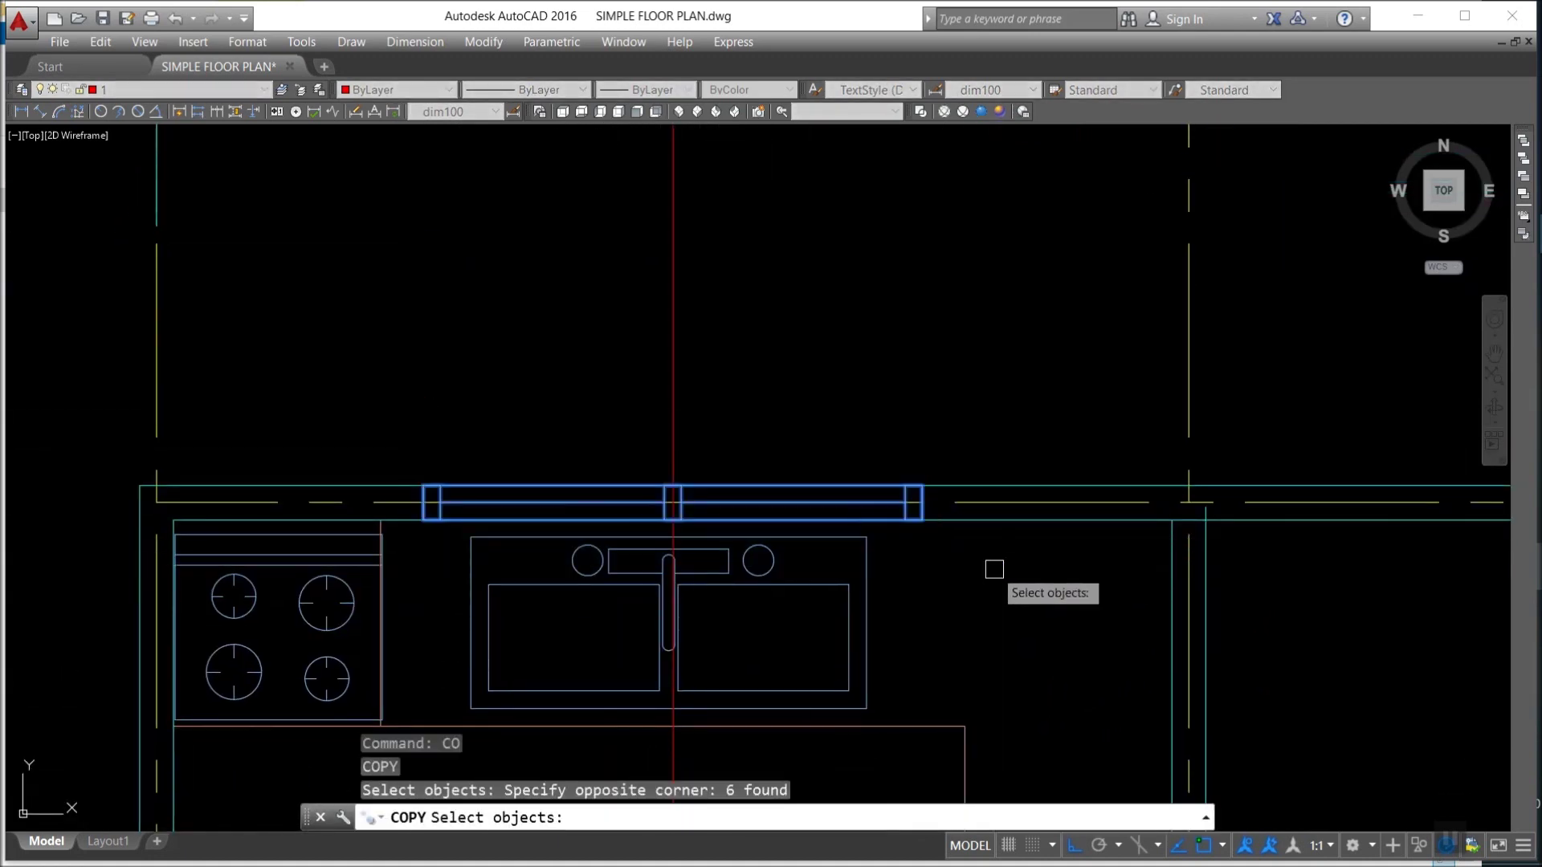
{"action": "scroll", "coordinate": [688, 407], "scroll_direction": "down", "scroll_amount": 5}
{"action": "key", "text": "Return"}
{"action": "left_click", "coordinate": [688, 407]}
{"action": "left_click", "coordinate": [949, 405]}
{"action": "middle_click_drag", "start_coordinate": [949, 405], "coordinate": [473, 403]}
{"action": "left_click", "coordinate": [1044, 441]}
{"action": "key", "text": "Return"}
{"action": "key", "text": "Escape"}
{"action": "key", "text": "Escape"}
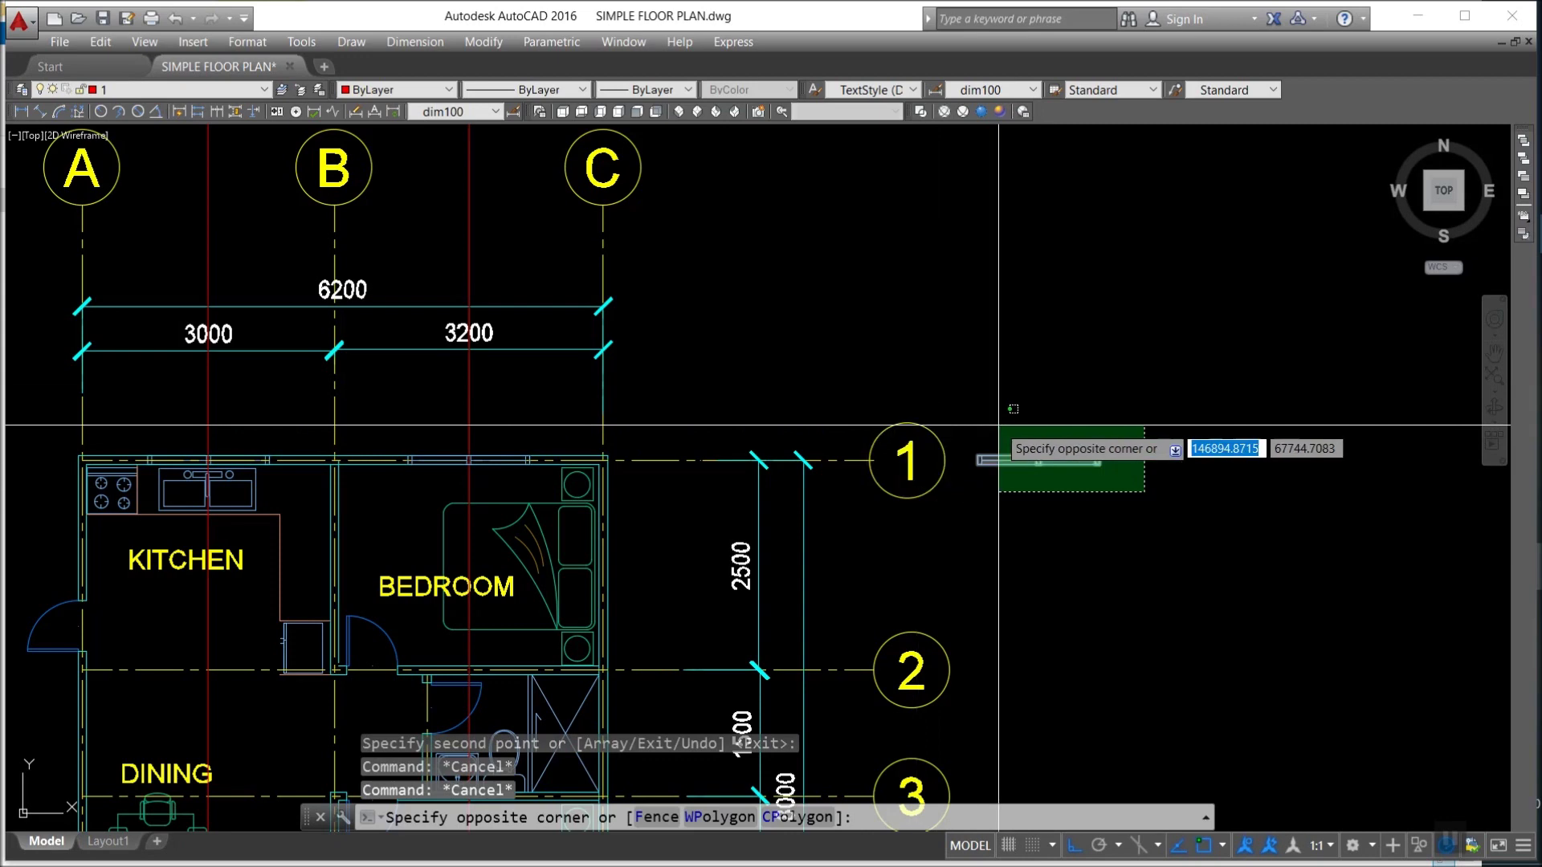
Rotate the spare window block beside bubble 1 so it stands vertical.
{"action": "left_click", "coordinate": [992, 430]}
{"action": "type", "text": "co"}
{"action": "key", "text": "Return"}
{"action": "left_click", "coordinate": [1044, 450]}
{"action": "key", "text": "Escape"}
{"action": "key", "text": "Escape"}
{"action": "type", "text": "r"}
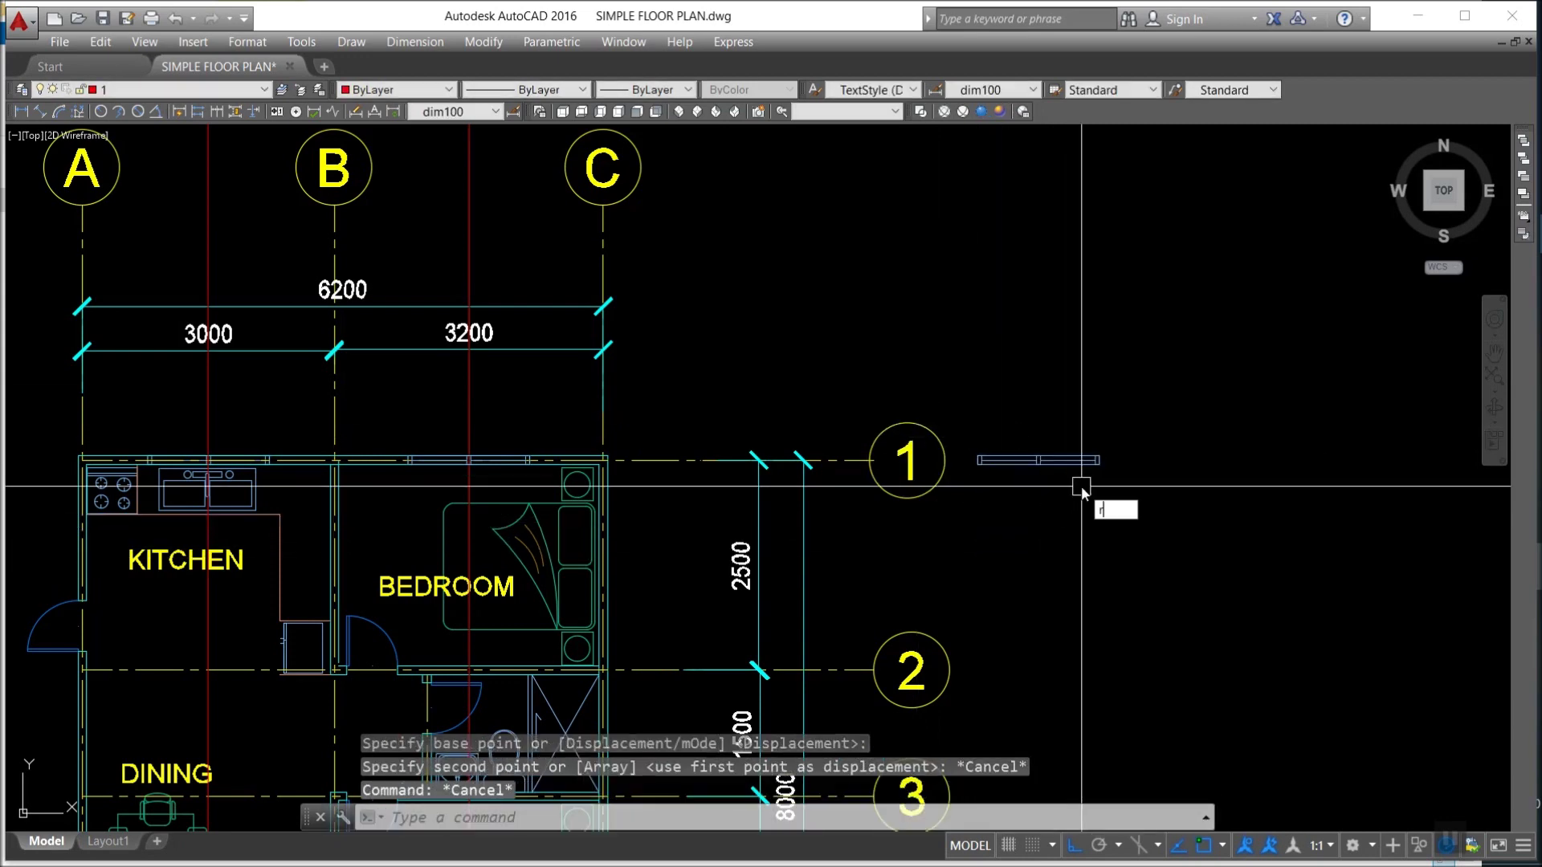
{"action": "key", "text": "Return"}
{"action": "left_click", "coordinate": [1100, 515]}
{"action": "left_click", "coordinate": [1002, 434]}
{"action": "key", "text": "Return"}
{"action": "left_click", "coordinate": [1052, 460]}
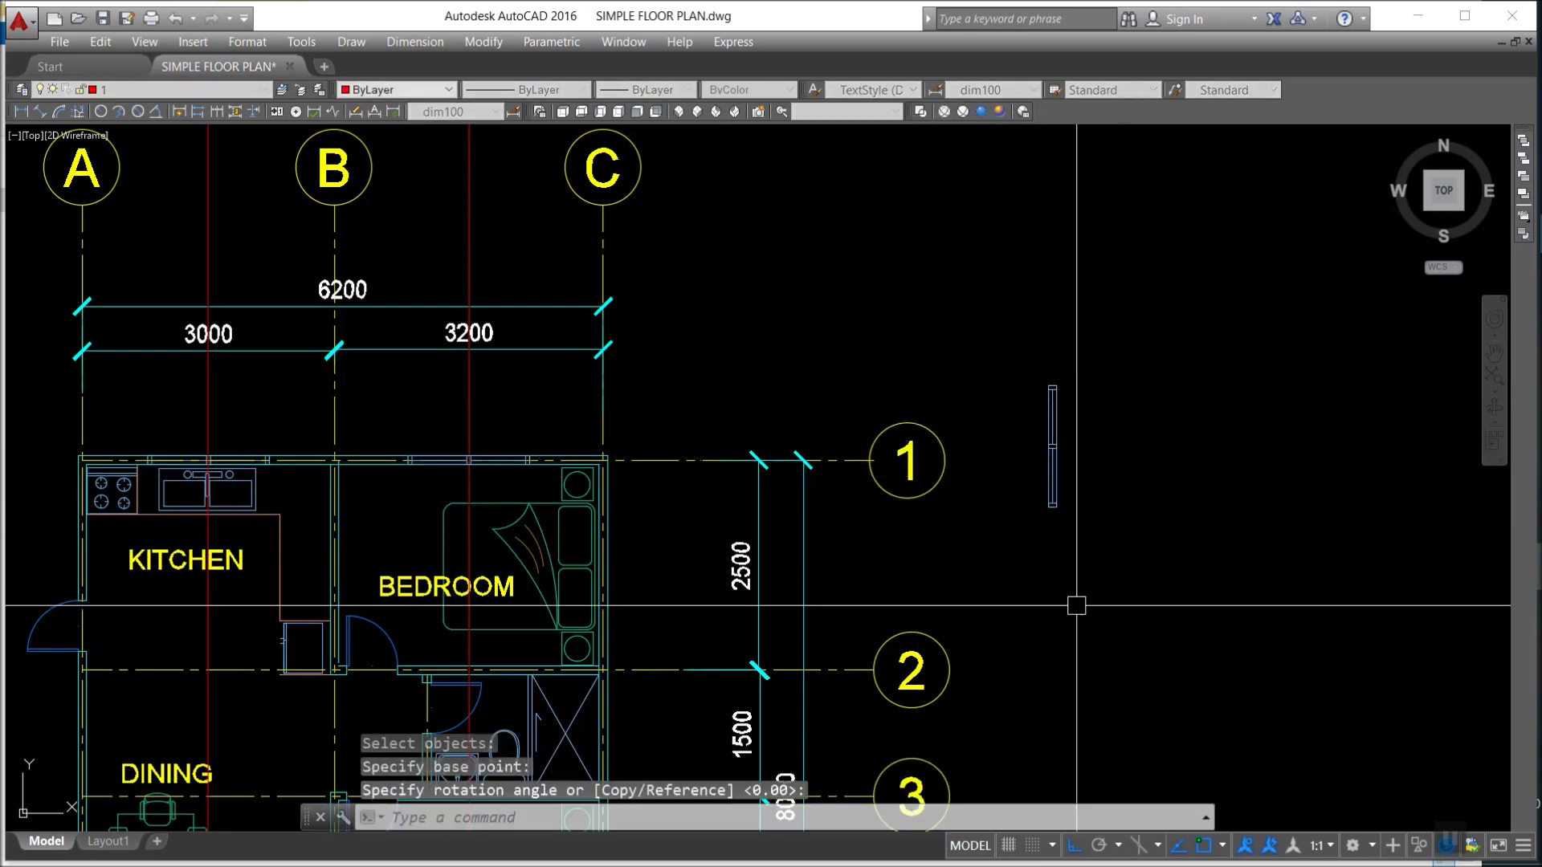
{"action": "left_click", "coordinate": [1087, 477]}
Select the rotated window for a move, then cancel it.
{"action": "type", "text": "m"}
{"action": "key", "text": "Return"}
{"action": "left_click", "coordinate": [1100, 551]}
{"action": "left_click", "coordinate": [1044, 482]}
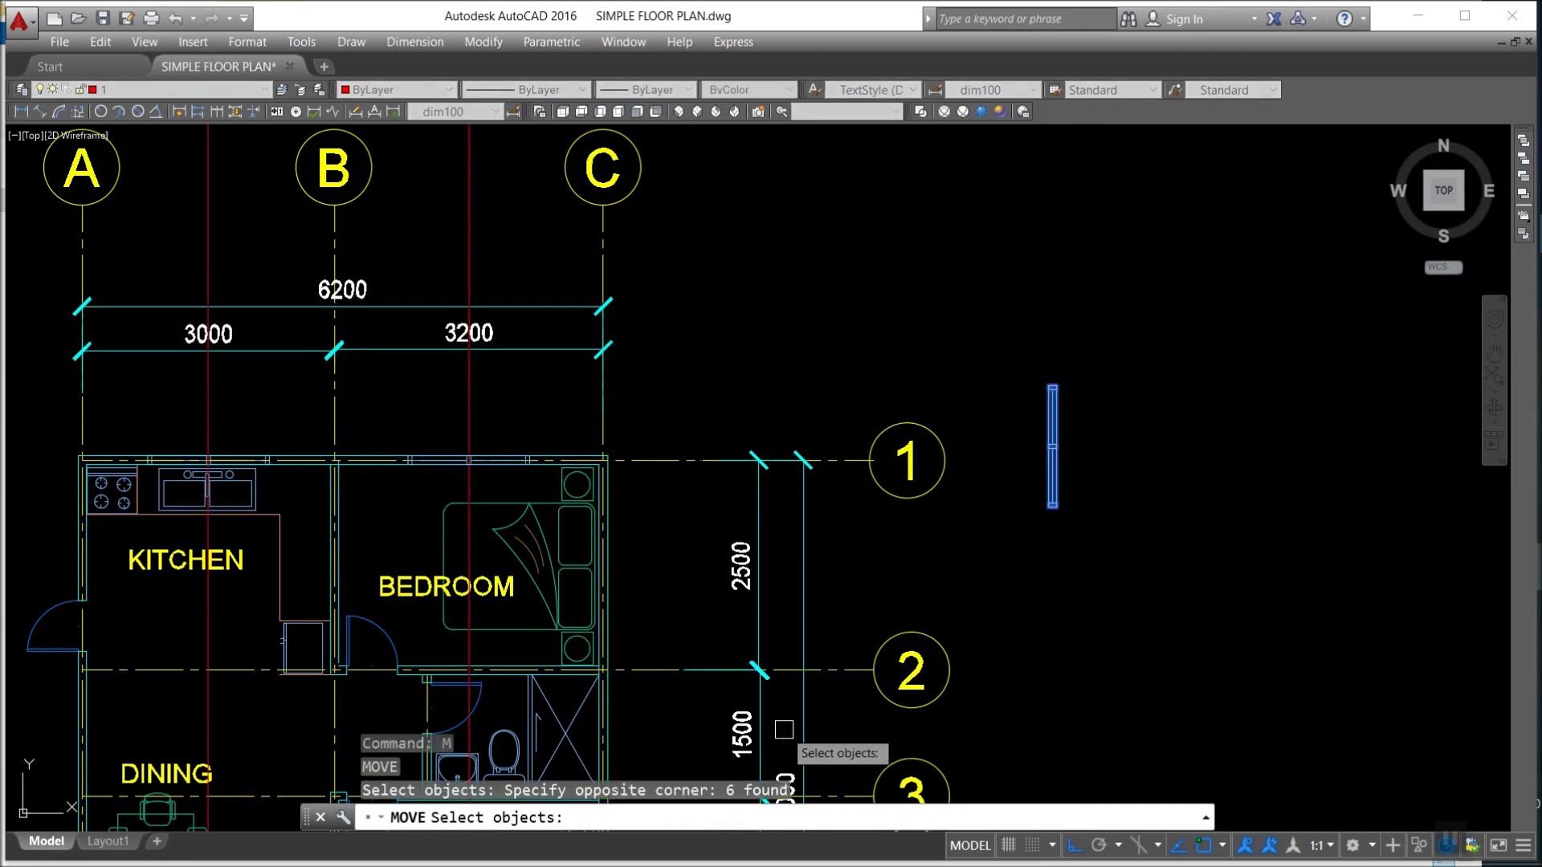
{"action": "key", "text": "Escape"}
{"action": "key", "text": "Escape"}
Draw a horizontal construction line across the floor plan.
{"action": "type", "text": "l"}
{"action": "key", "text": "Return"}
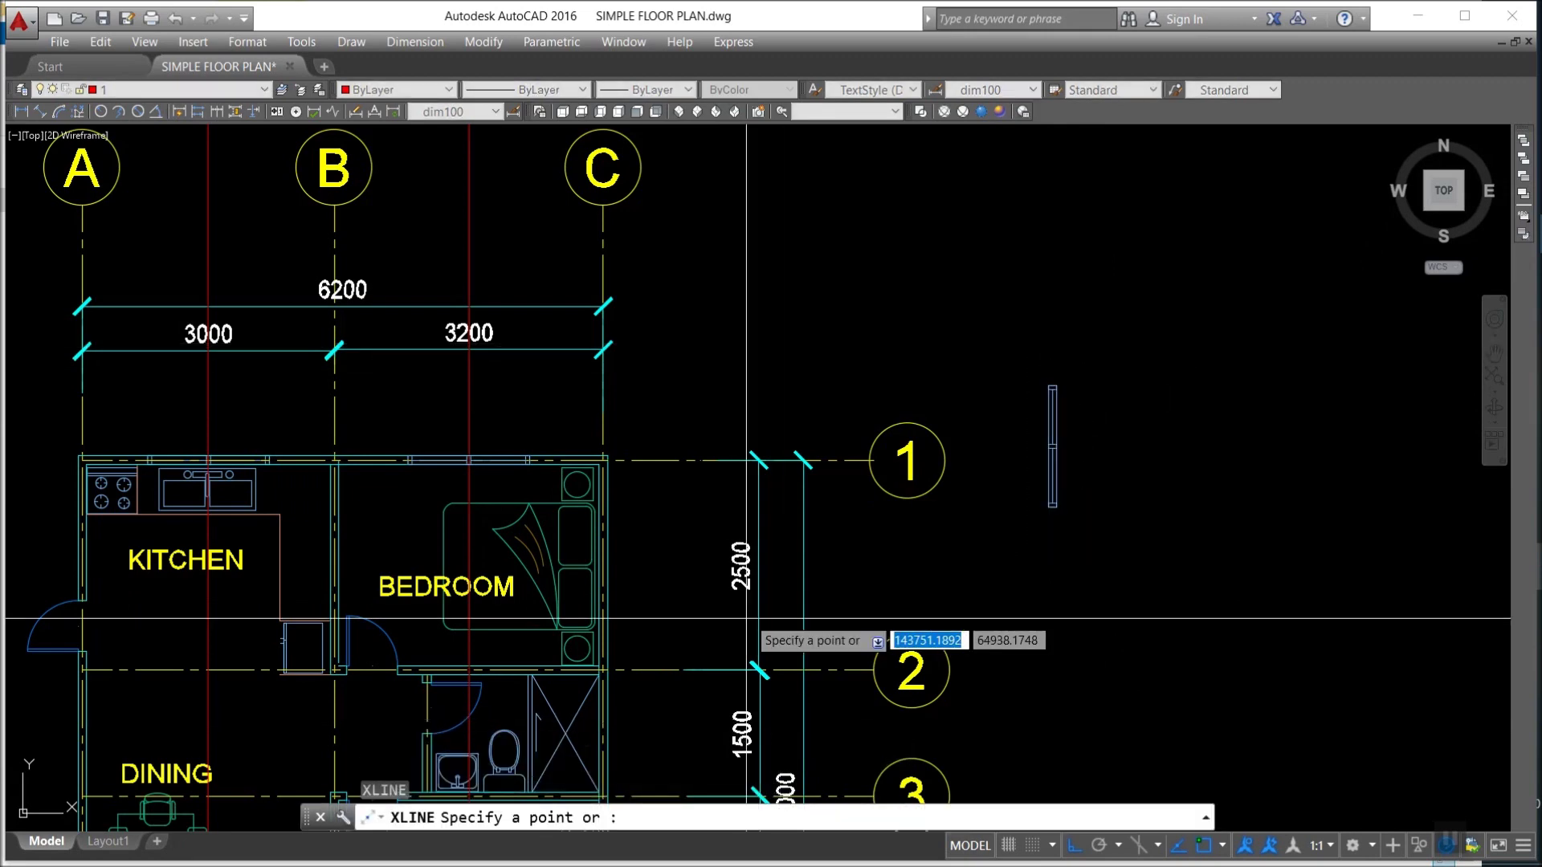
{"action": "left_click", "coordinate": [763, 573]}
{"action": "left_click", "coordinate": [926, 604]}
{"action": "middle_click_drag", "start_coordinate": [925, 604], "coordinate": [922, 431]}
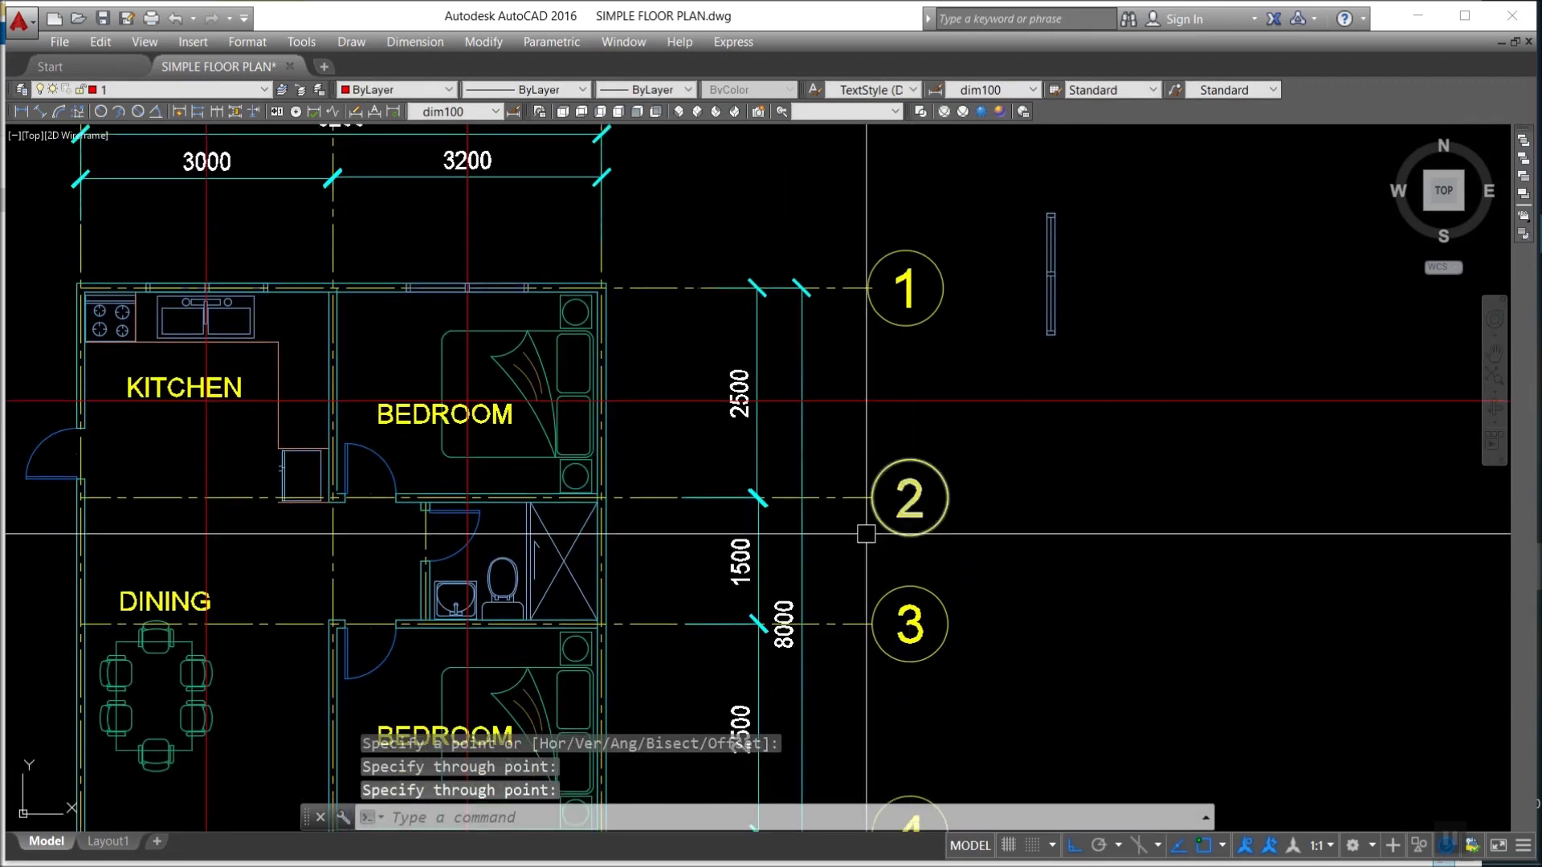
{"action": "key", "text": "Return"}
Add more horizontal construction lines, including one midway between grids 2 and 3.
{"action": "left_click", "coordinate": [758, 561]}
{"action": "left_click", "coordinate": [1256, 587]}
{"action": "mouse_move", "coordinate": [955, 646]}
{"action": "middle_mouse_down"}
{"action": "mouse_move", "coordinate": [938, 456]}
{"action": "mouse_move", "coordinate": [959, 539]}
{"action": "middle_mouse_up"}
{"action": "key", "text": "Return"}
{"action": "key", "text": "Return"}
{"action": "left_click", "coordinate": [742, 542]}
{"action": "left_click", "coordinate": [1009, 458]}
{"action": "key", "text": "Return"}
{"action": "key", "text": "Return"}
{"action": "left_click", "coordinate": [955, 277]}
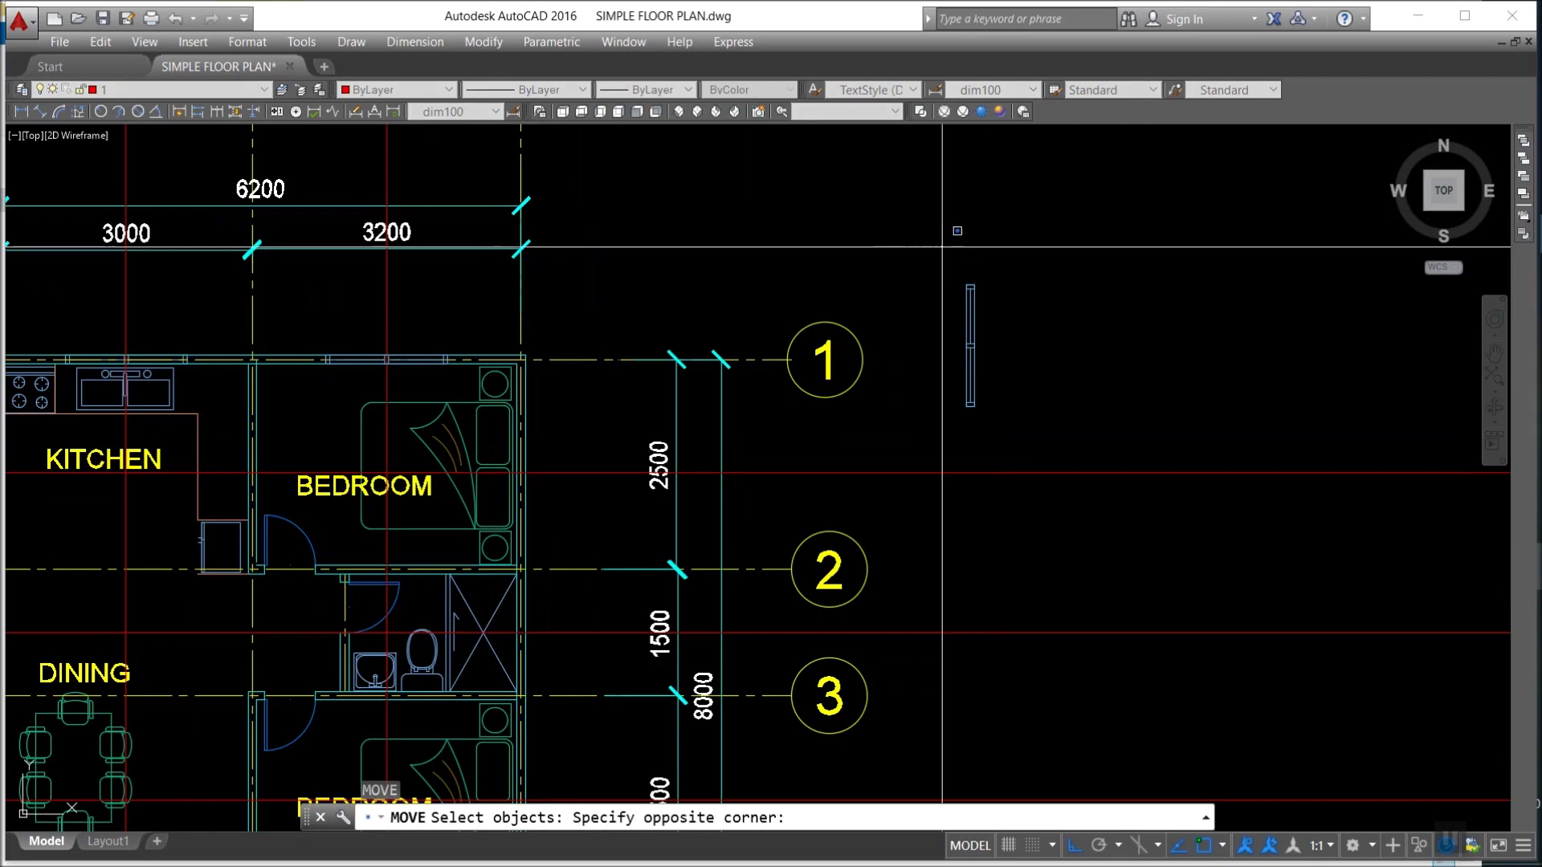
Move the vertical window into the upper bedroom's east wall.
{"action": "left_click", "coordinate": [1022, 414]}
{"action": "scroll", "coordinate": [971, 355], "scroll_direction": "up", "scroll_amount": 8}
{"action": "key", "text": "Return"}
{"action": "left_click", "coordinate": [966, 273]}
{"action": "scroll", "coordinate": [966, 273], "scroll_direction": "down", "scroll_amount": 5}
{"action": "scroll", "coordinate": [883, 385], "scroll_direction": "down", "scroll_amount": 4}
{"action": "scroll", "coordinate": [859, 401], "scroll_direction": "up", "scroll_amount": 5}
{"action": "scroll", "coordinate": [826, 364], "scroll_direction": "up", "scroll_amount": 4}
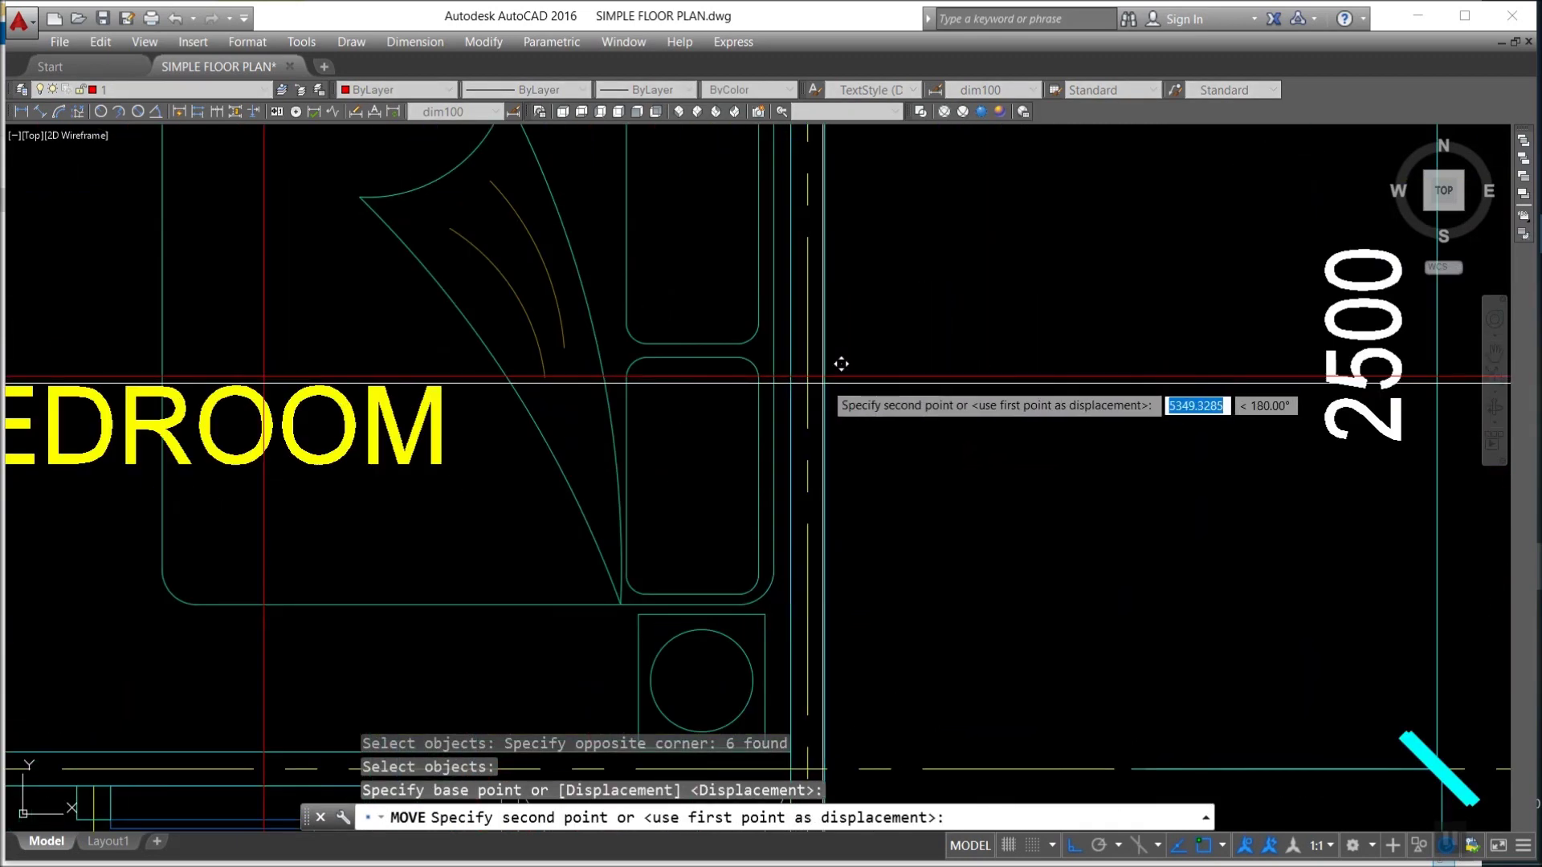
{"action": "scroll", "coordinate": [815, 383], "scroll_direction": "down", "scroll_amount": 2}
{"action": "key", "text": "Escape"}
{"action": "key", "text": "Return"}
Copy the bedroom window straight down the wall with Ortho on.
{"action": "key", "text": "Escape"}
{"action": "key", "text": "Escape"}
{"action": "type", "text": "o"}
{"action": "key", "text": "Return"}
{"action": "left_click", "coordinate": [654, 180]}
{"action": "left_click", "coordinate": [1048, 654]}
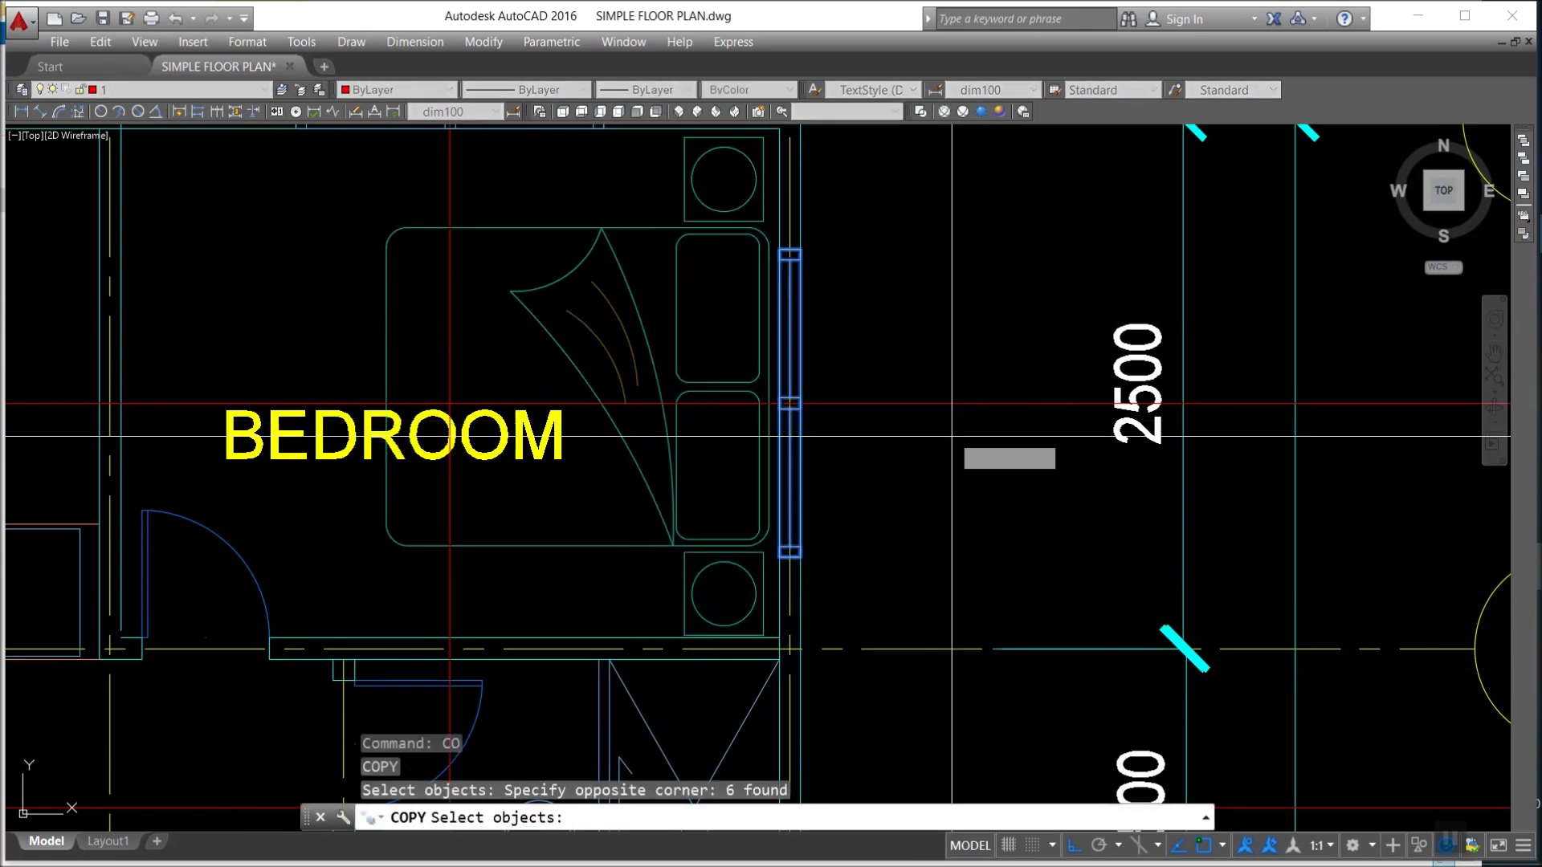
{"action": "key", "text": "Return"}
{"action": "left_click", "coordinate": [946, 403]}
{"action": "scroll", "coordinate": [932, 394], "scroll_direction": "down", "scroll_amount": 2}
{"action": "scroll", "coordinate": [927, 393], "scroll_direction": "down", "scroll_amount": 2}
{"action": "key", "text": "F8"}
{"action": "left_click", "coordinate": [948, 703]}
{"action": "scroll", "coordinate": [883, 374], "scroll_direction": "up", "scroll_amount": 2}
{"action": "scroll", "coordinate": [883, 373], "scroll_direction": "up", "scroll_amount": 2}
{"action": "key", "text": "Escape"}
{"action": "key", "text": "Escape"}
Start another copy of the bedroom window, cancel it, and restart the command.
{"action": "type", "text": "c"}
{"action": "key", "text": "Return"}
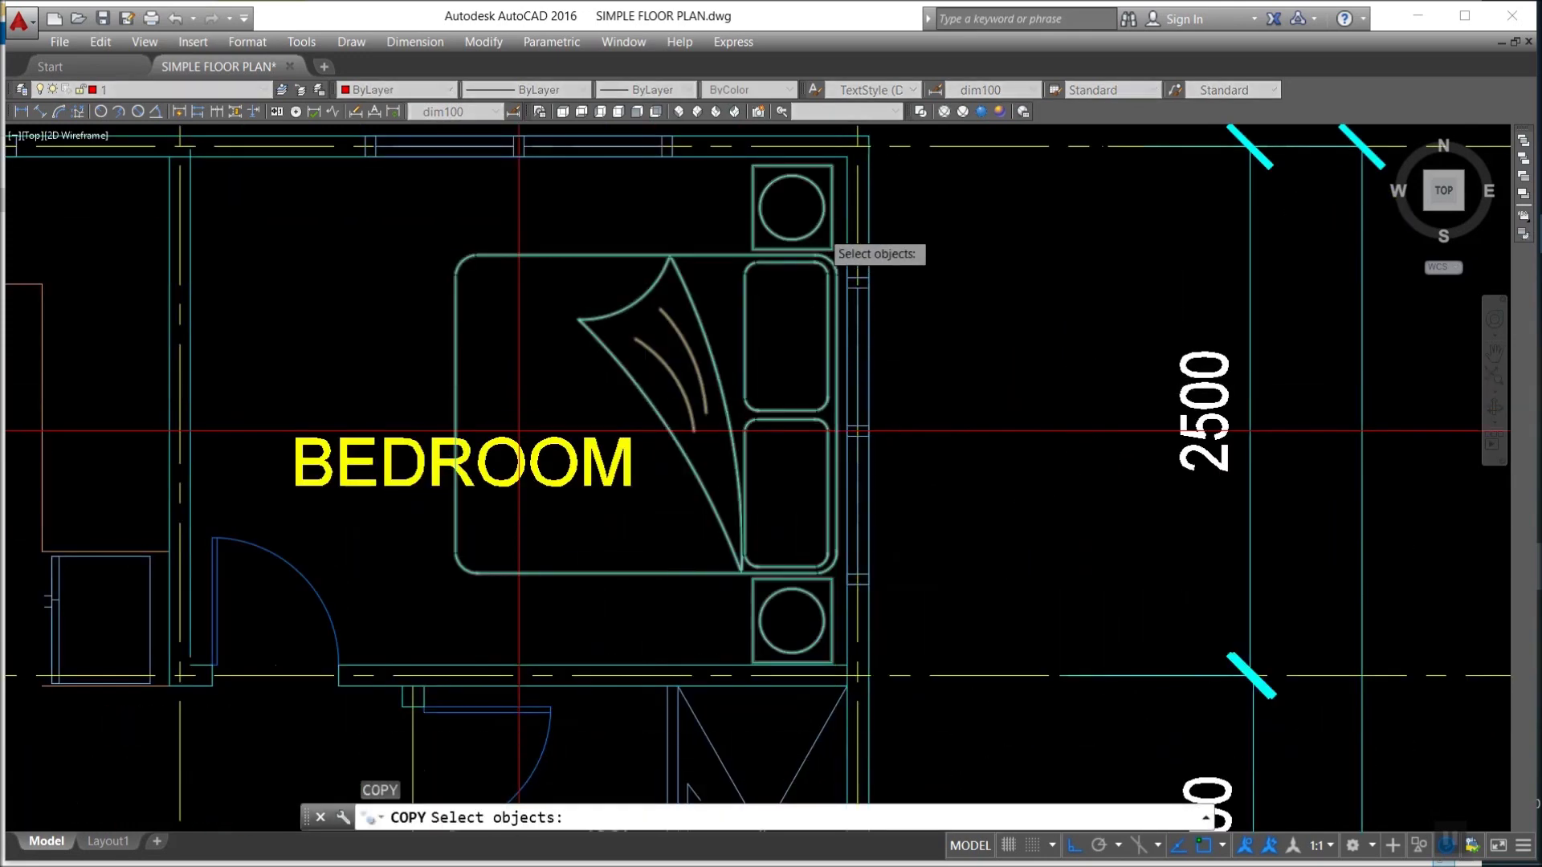
{"action": "scroll", "coordinate": [821, 235], "scroll_direction": "up", "scroll_amount": 4}
{"action": "scroll", "coordinate": [825, 240], "scroll_direction": "down", "scroll_amount": 4}
{"action": "left_click", "coordinate": [827, 235]}
{"action": "left_click", "coordinate": [900, 584]}
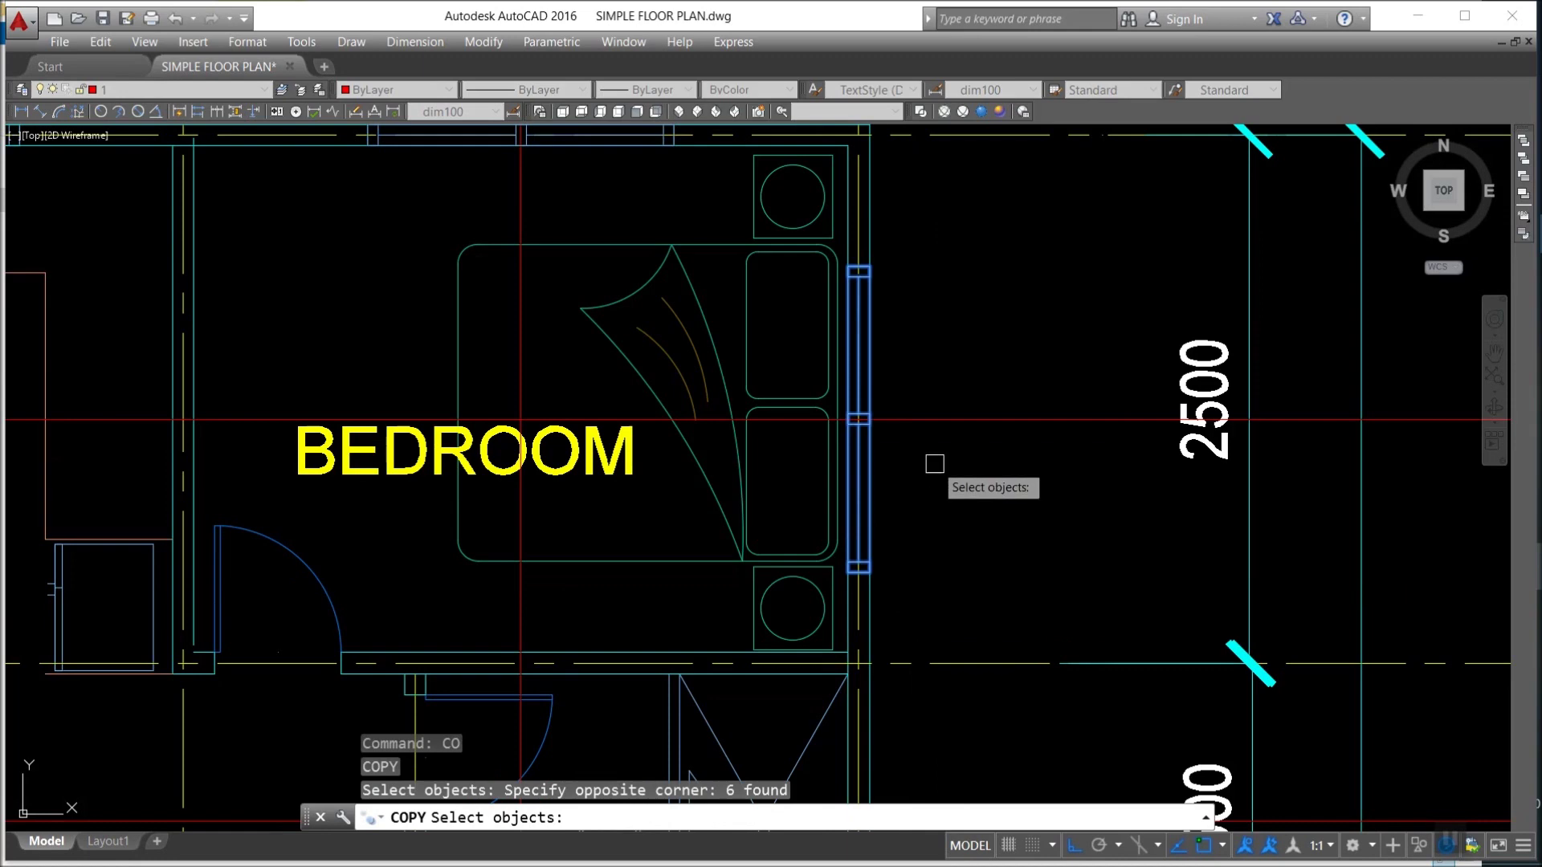
{"action": "scroll", "coordinate": [899, 528], "scroll_direction": "up", "scroll_amount": 2}
{"action": "key", "text": "Escape"}
{"action": "key", "text": "Escape"}
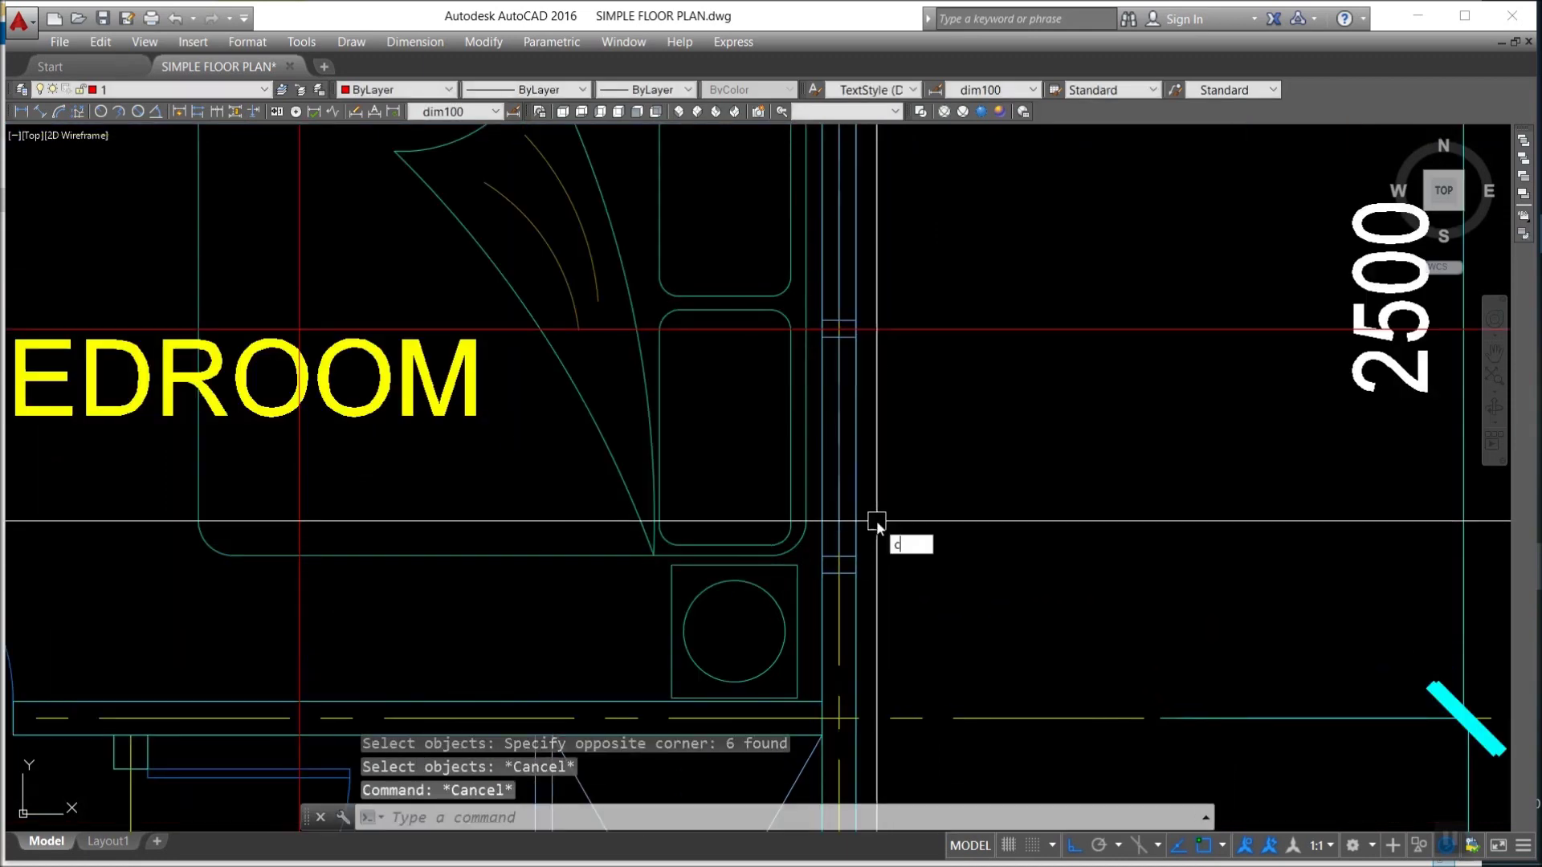
{"action": "key", "text": "Return"}
{"action": "scroll", "coordinate": [774, 231], "scroll_direction": "down", "scroll_amount": 1}
{"action": "scroll", "coordinate": [750, 345], "scroll_direction": "down", "scroll_amount": 1}
Copy the bedroom window to a position further down the east wall.
{"action": "middle_click_drag", "start_coordinate": [721, 151], "coordinate": [709, 215]}
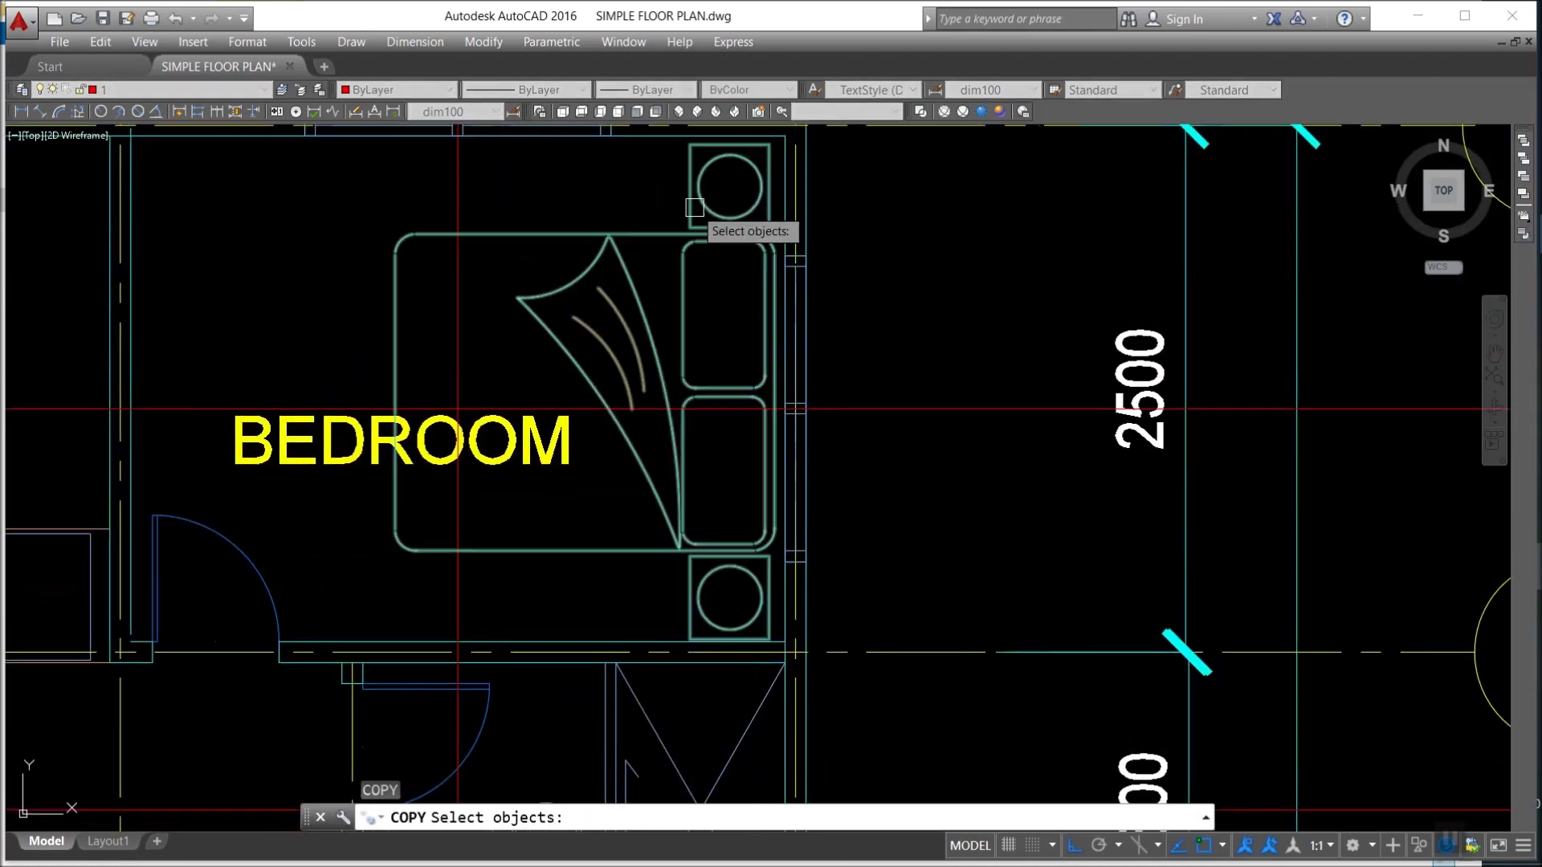
{"action": "left_click", "coordinate": [647, 207]}
{"action": "left_click", "coordinate": [901, 583]}
{"action": "key", "text": "Return"}
{"action": "left_click", "coordinate": [963, 407]}
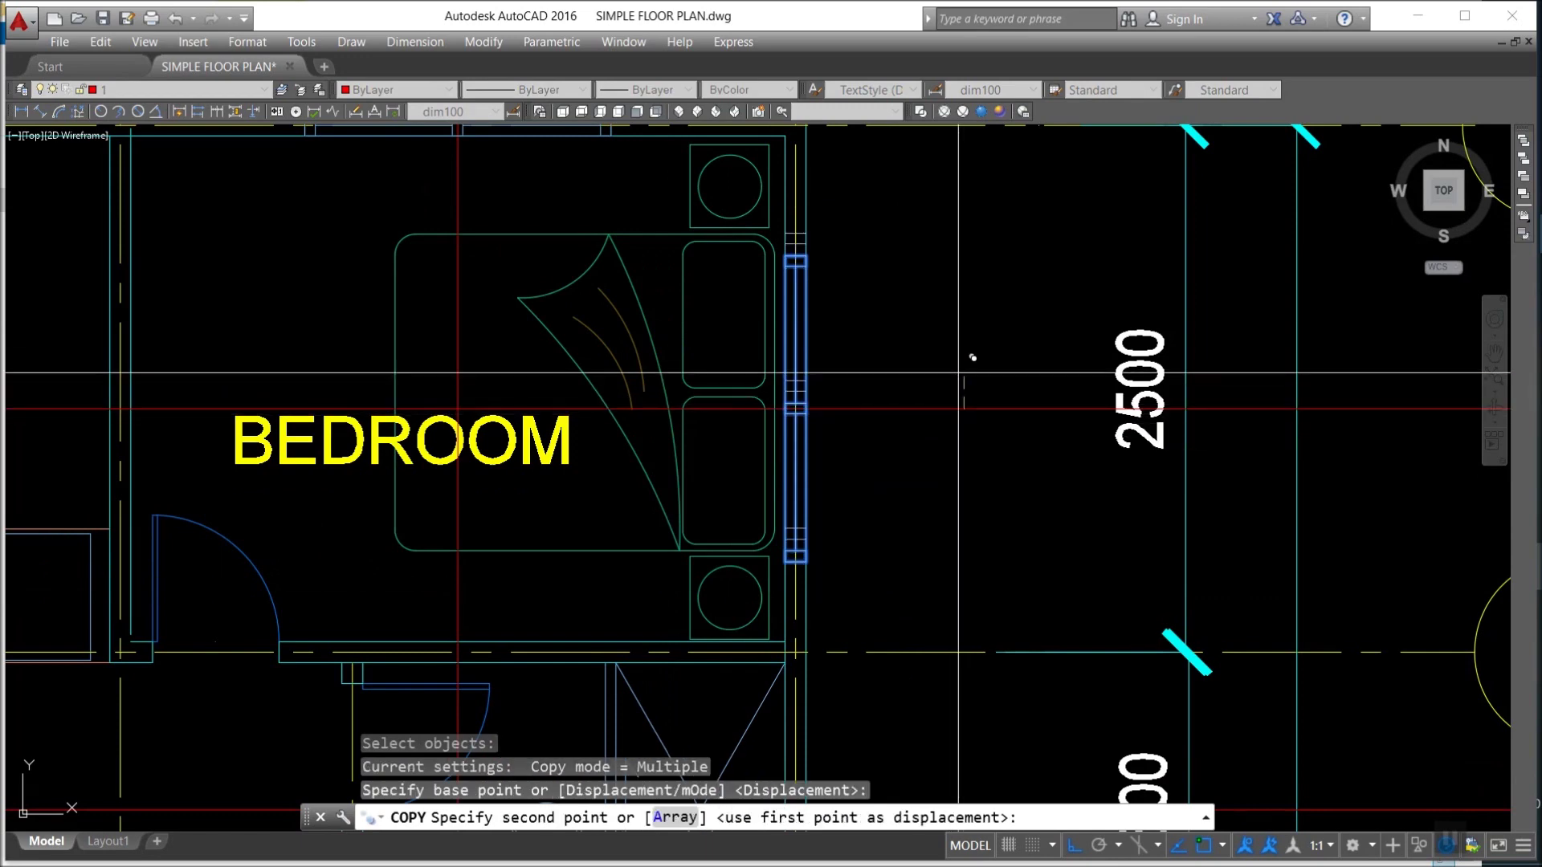
{"action": "scroll", "coordinate": [964, 373], "scroll_direction": "down", "scroll_amount": 4}
{"action": "scroll", "coordinate": [1020, 514], "scroll_direction": "up", "scroll_amount": 4}
{"action": "left_click", "coordinate": [824, 380]}
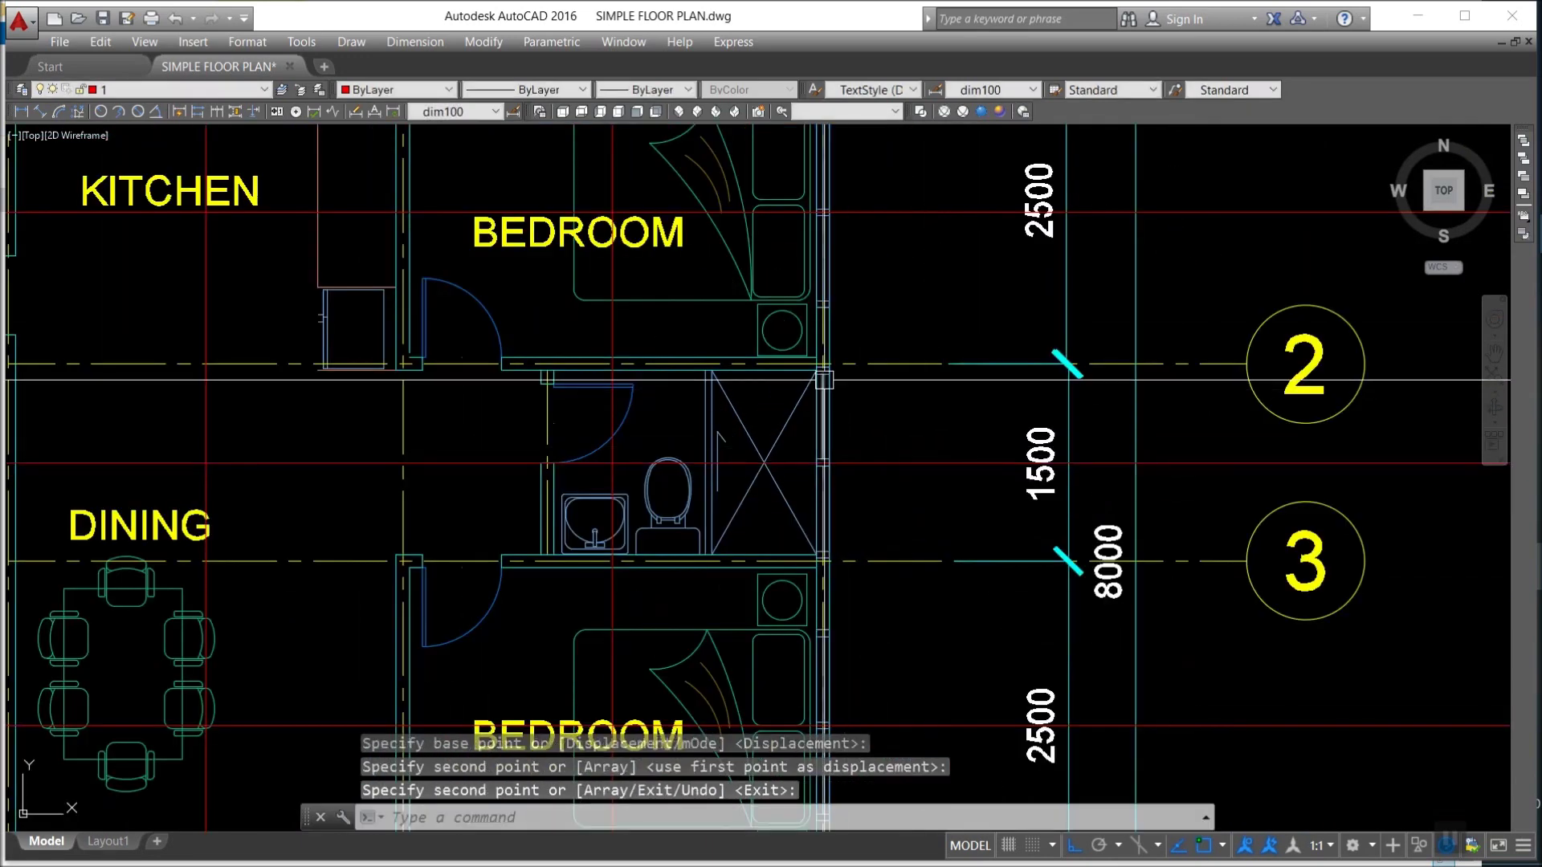
{"action": "scroll", "coordinate": [824, 380], "scroll_direction": "up", "scroll_amount": 5}
{"action": "key", "text": "Escape"}
{"action": "key", "text": "Escape"}
{"action": "key", "text": "Return"}
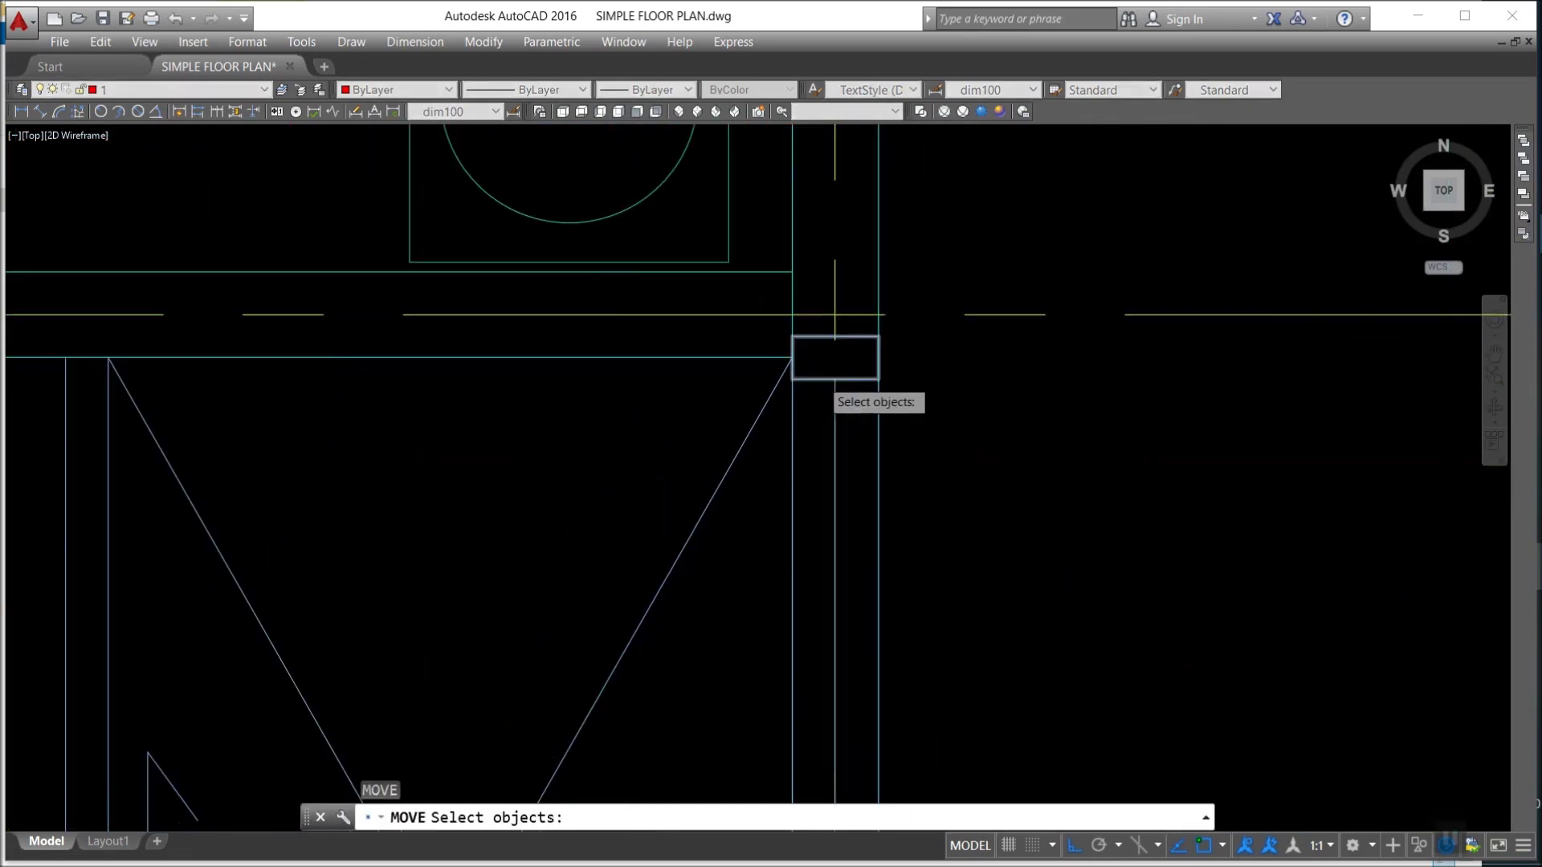
Move the window rectangle at the wall corner down 300 units.
{"action": "left_click", "coordinate": [831, 370]}
{"action": "scroll", "coordinate": [827, 376], "scroll_direction": "up", "scroll_amount": 4}
{"action": "key", "text": "Return"}
{"action": "left_click", "coordinate": [1111, 372]}
{"action": "type", "text": "3"}
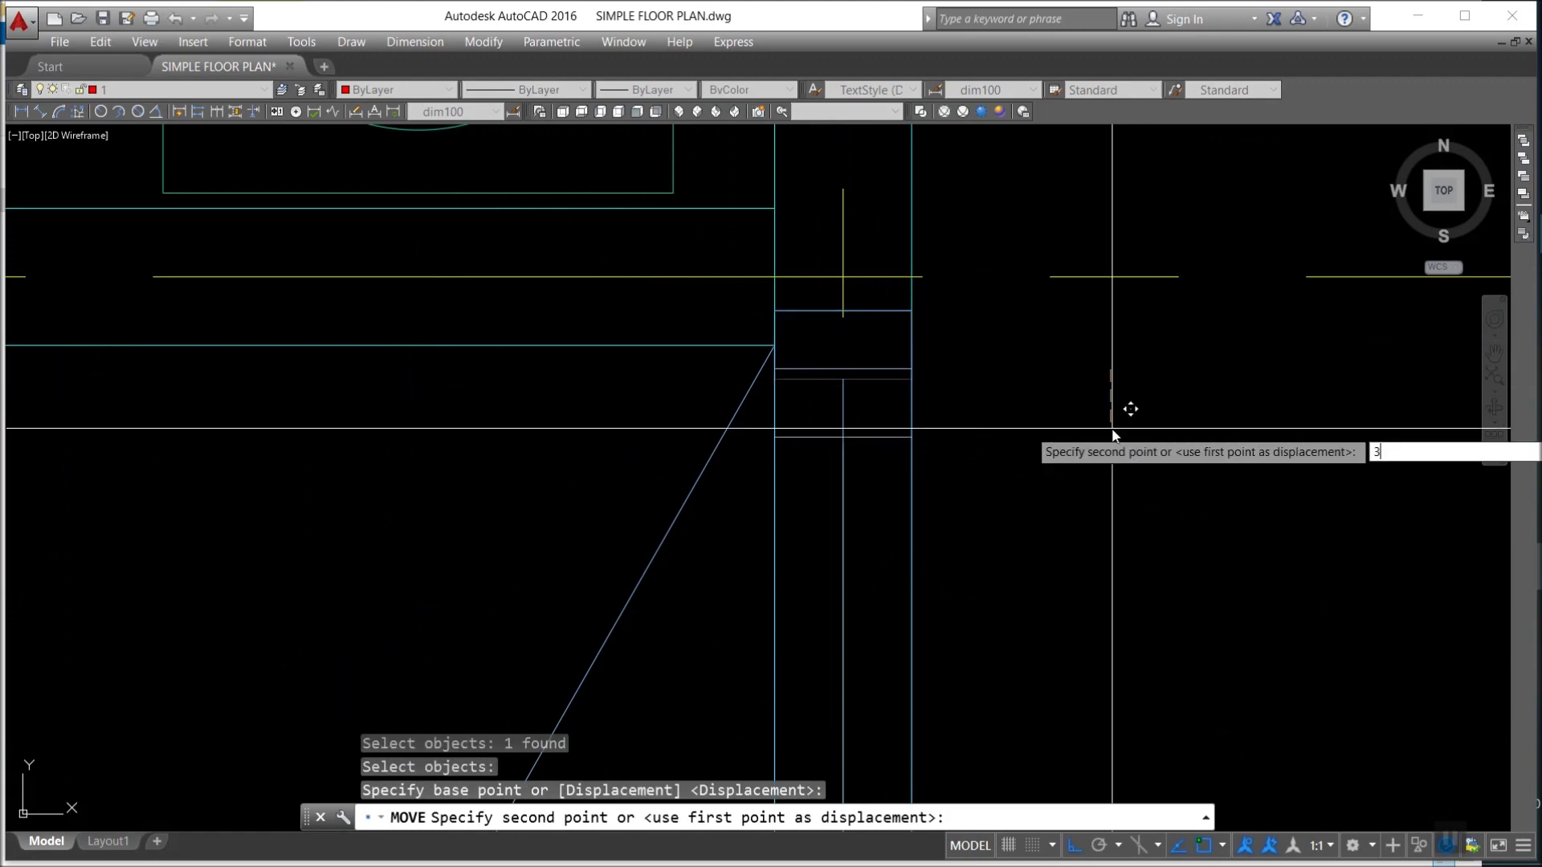
{"action": "type", "text": "0"}
{"action": "key", "text": "Return"}
{"action": "scroll", "coordinate": [1021, 339], "scroll_direction": "down", "scroll_amount": 6}
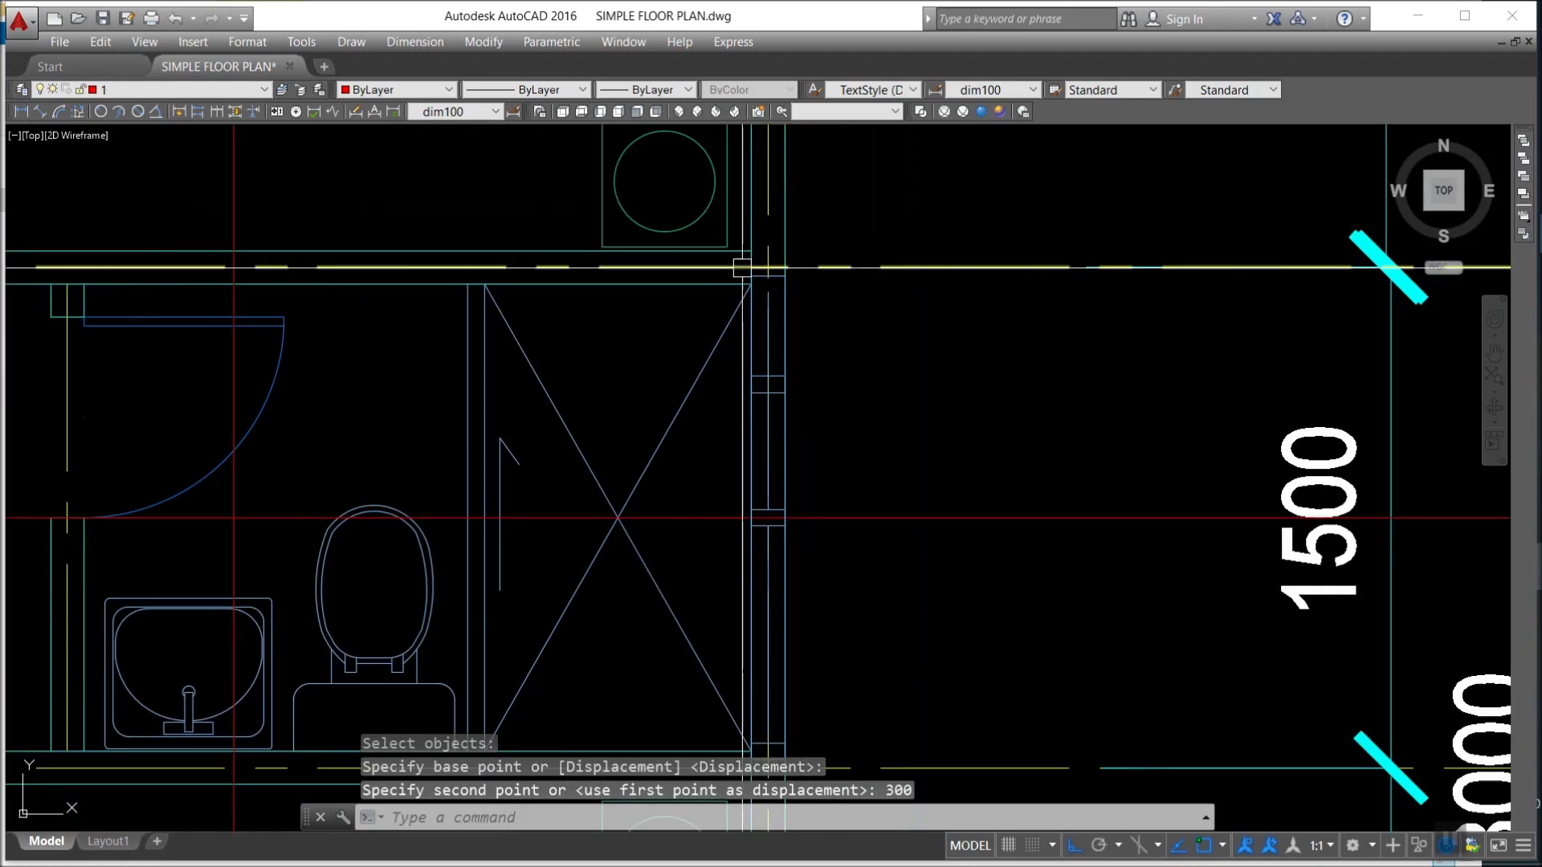
{"action": "middle_click_drag", "start_coordinate": [753, 751], "coordinate": [717, 614]}
Shift the other window piece beside the shower down 300 units as well.
{"action": "key", "text": "Return"}
{"action": "scroll", "coordinate": [711, 602], "scroll_direction": "up", "scroll_amount": 2}
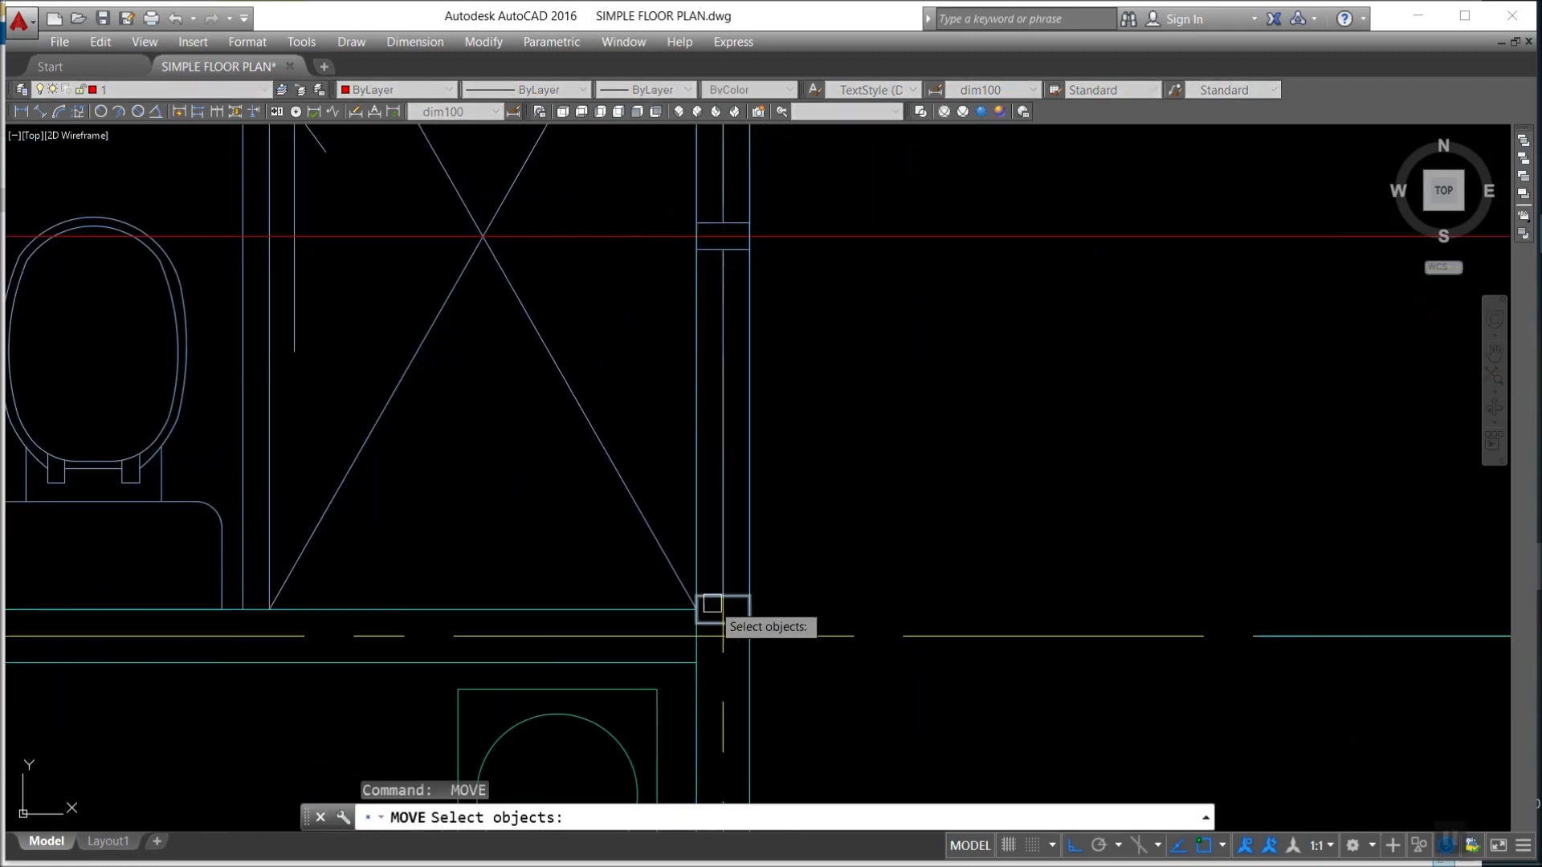
{"action": "left_click", "coordinate": [716, 609]}
{"action": "key", "text": "Return"}
{"action": "left_click", "coordinate": [929, 573]}
{"action": "type", "text": "300"}
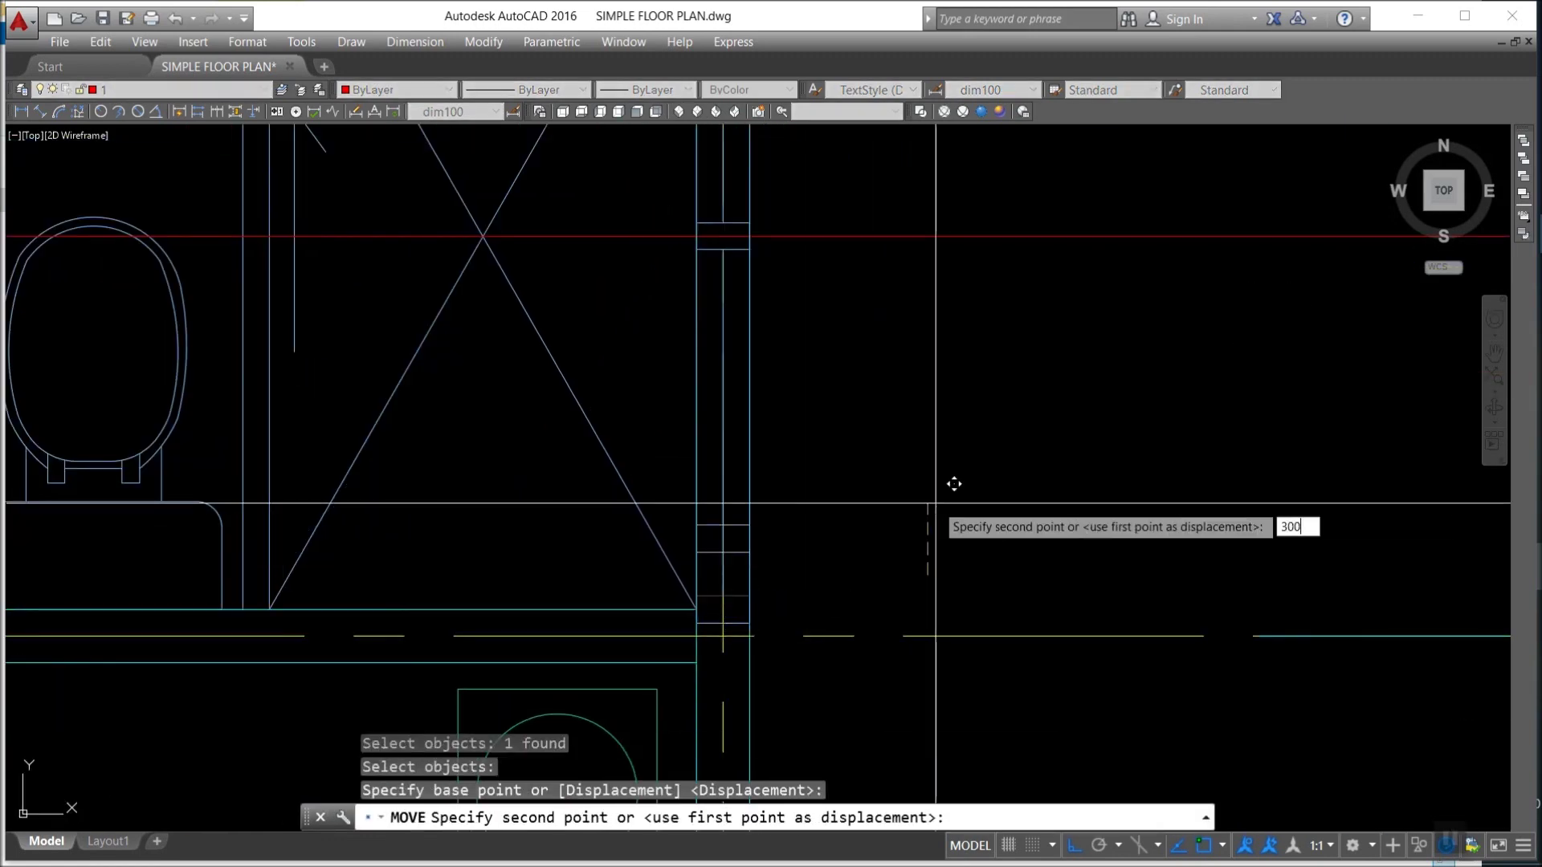
{"action": "key", "text": "Return"}
{"action": "key", "text": "Escape"}
{"action": "key", "text": "Escape"}
{"action": "key", "text": "Escape"}
Grip-stretch the glass line's ends to meet the wall lines, then cancel.
{"action": "scroll", "coordinate": [718, 630], "scroll_direction": "up", "scroll_amount": 5}
{"action": "left_click", "coordinate": [737, 606]}
{"action": "scroll", "coordinate": [769, 604], "scroll_direction": "down", "scroll_amount": 4}
{"action": "left_click", "coordinate": [780, 602]}
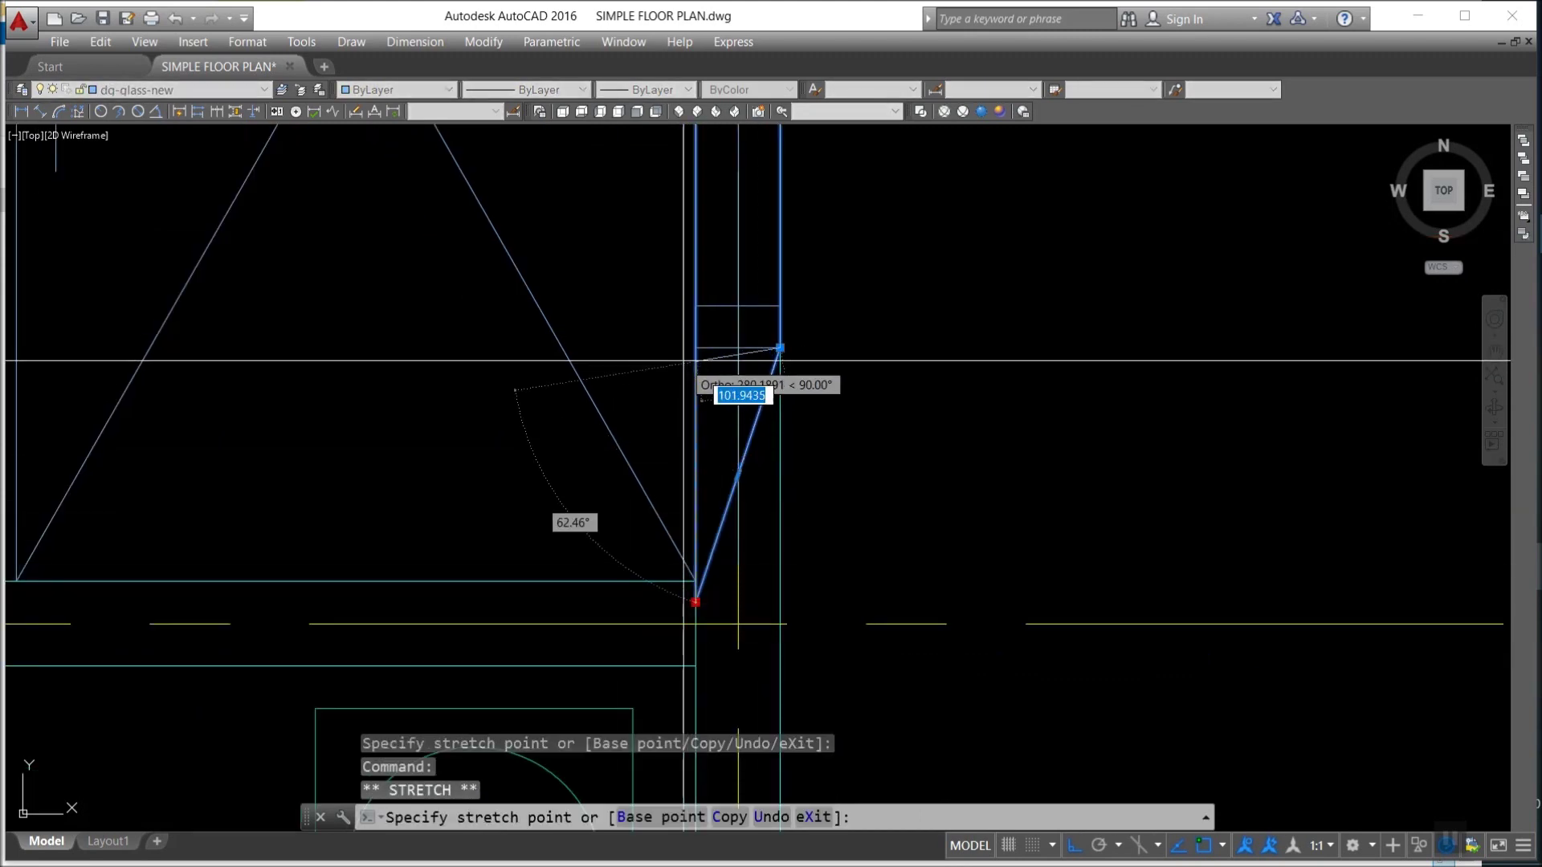
{"action": "scroll", "coordinate": [722, 377], "scroll_direction": "down", "scroll_amount": 6}
{"action": "scroll", "coordinate": [747, 415], "scroll_direction": "up", "scroll_amount": 3}
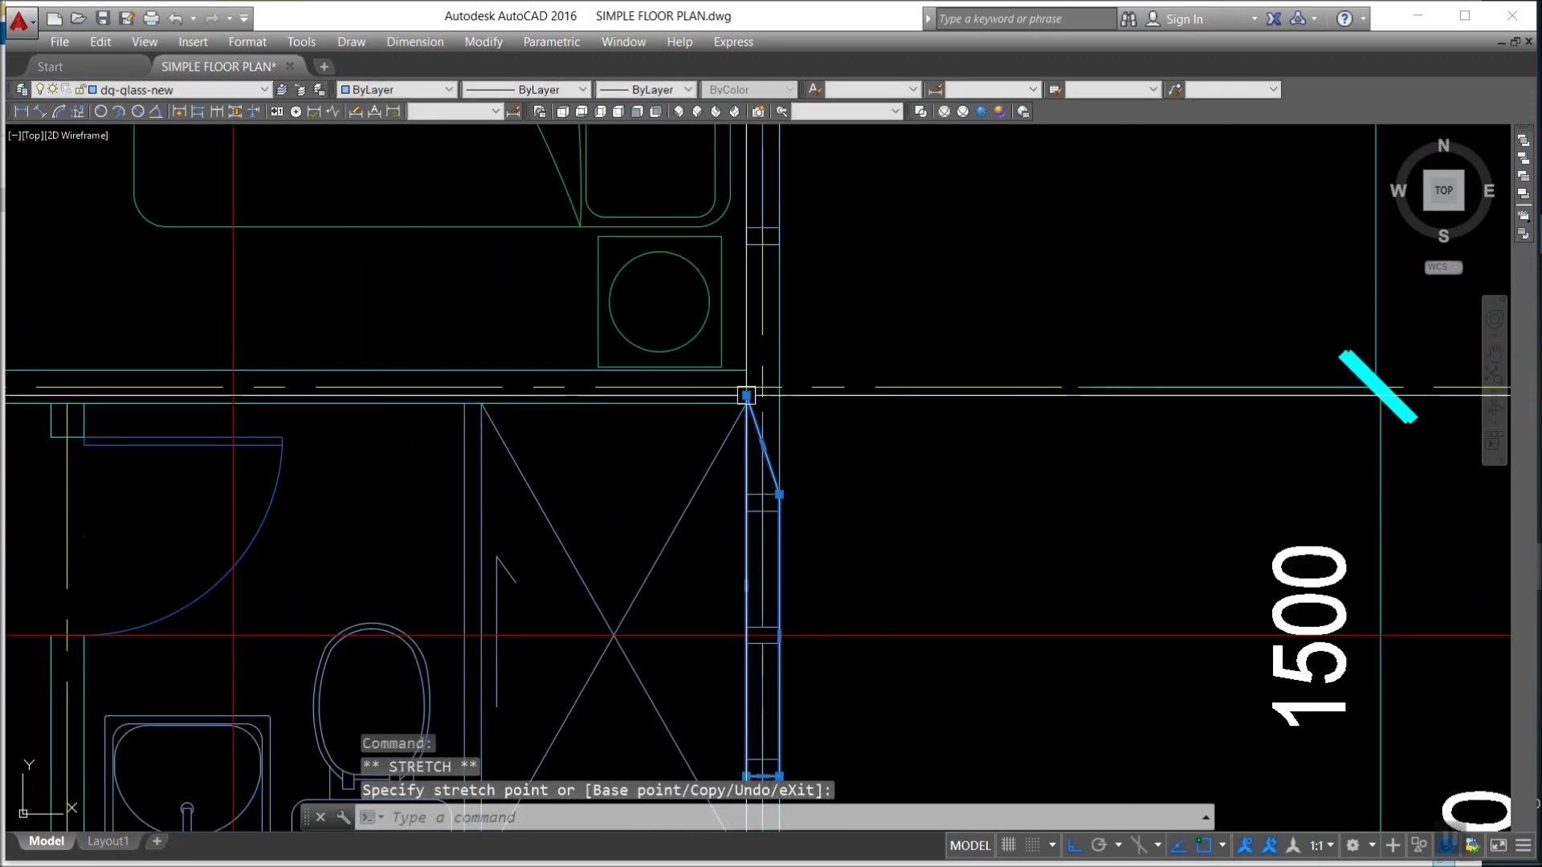
{"action": "scroll", "coordinate": [763, 396], "scroll_direction": "down", "scroll_amount": 4}
{"action": "key", "text": "Escape"}
{"action": "scroll", "coordinate": [797, 443], "scroll_direction": "up", "scroll_amount": 5}
{"action": "scroll", "coordinate": [722, 438], "scroll_direction": "up", "scroll_amount": 3}
{"action": "left_click", "coordinate": [755, 409]}
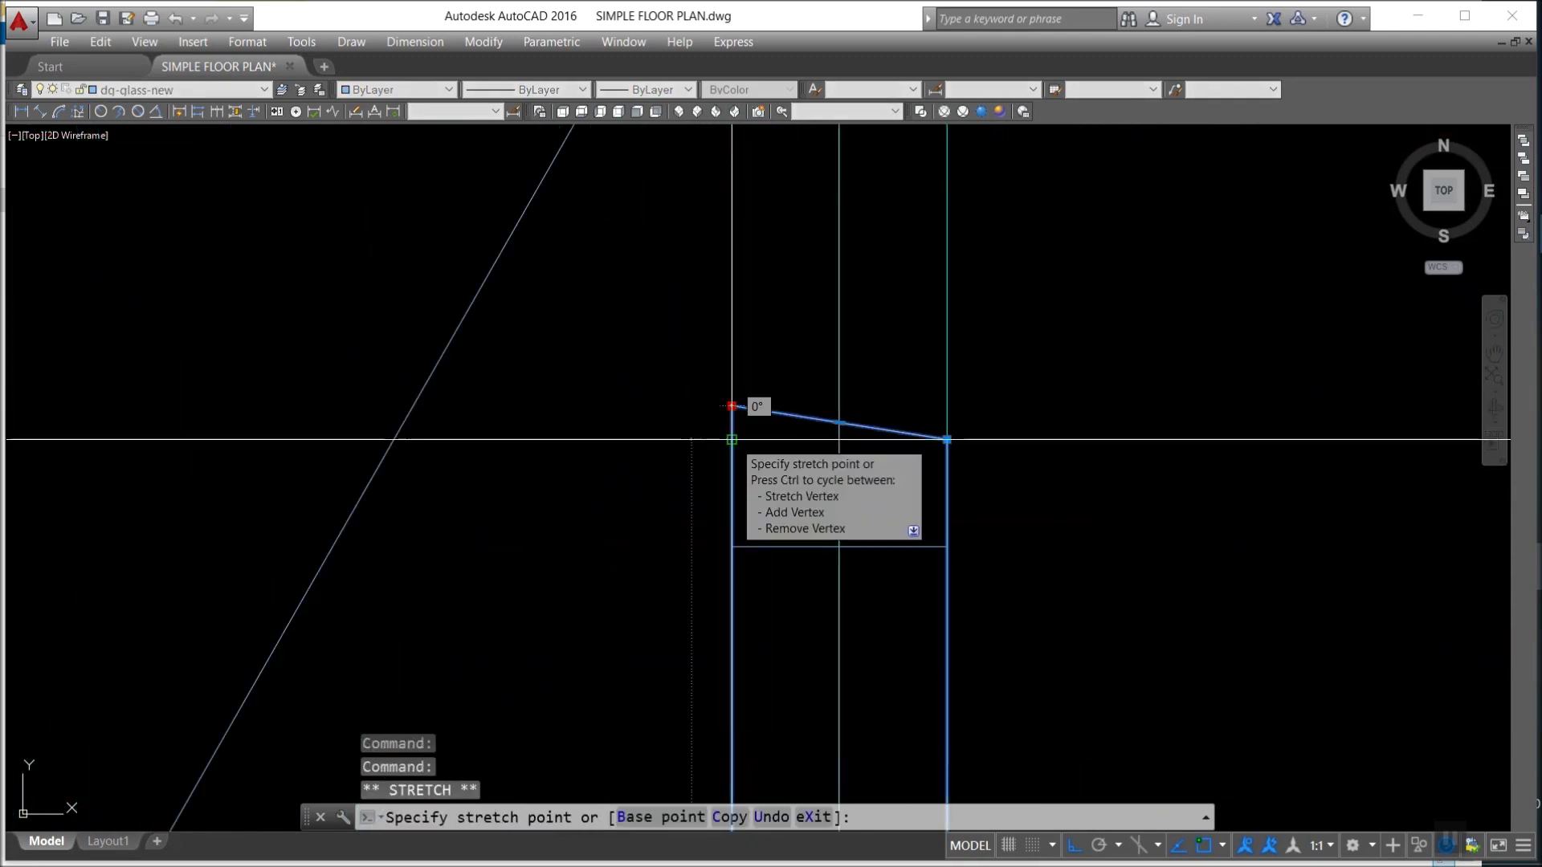
{"action": "key", "text": "Escape"}
{"action": "scroll", "coordinate": [787, 341], "scroll_direction": "down", "scroll_amount": 3}
{"action": "scroll", "coordinate": [771, 401], "scroll_direction": "down", "scroll_amount": 3}
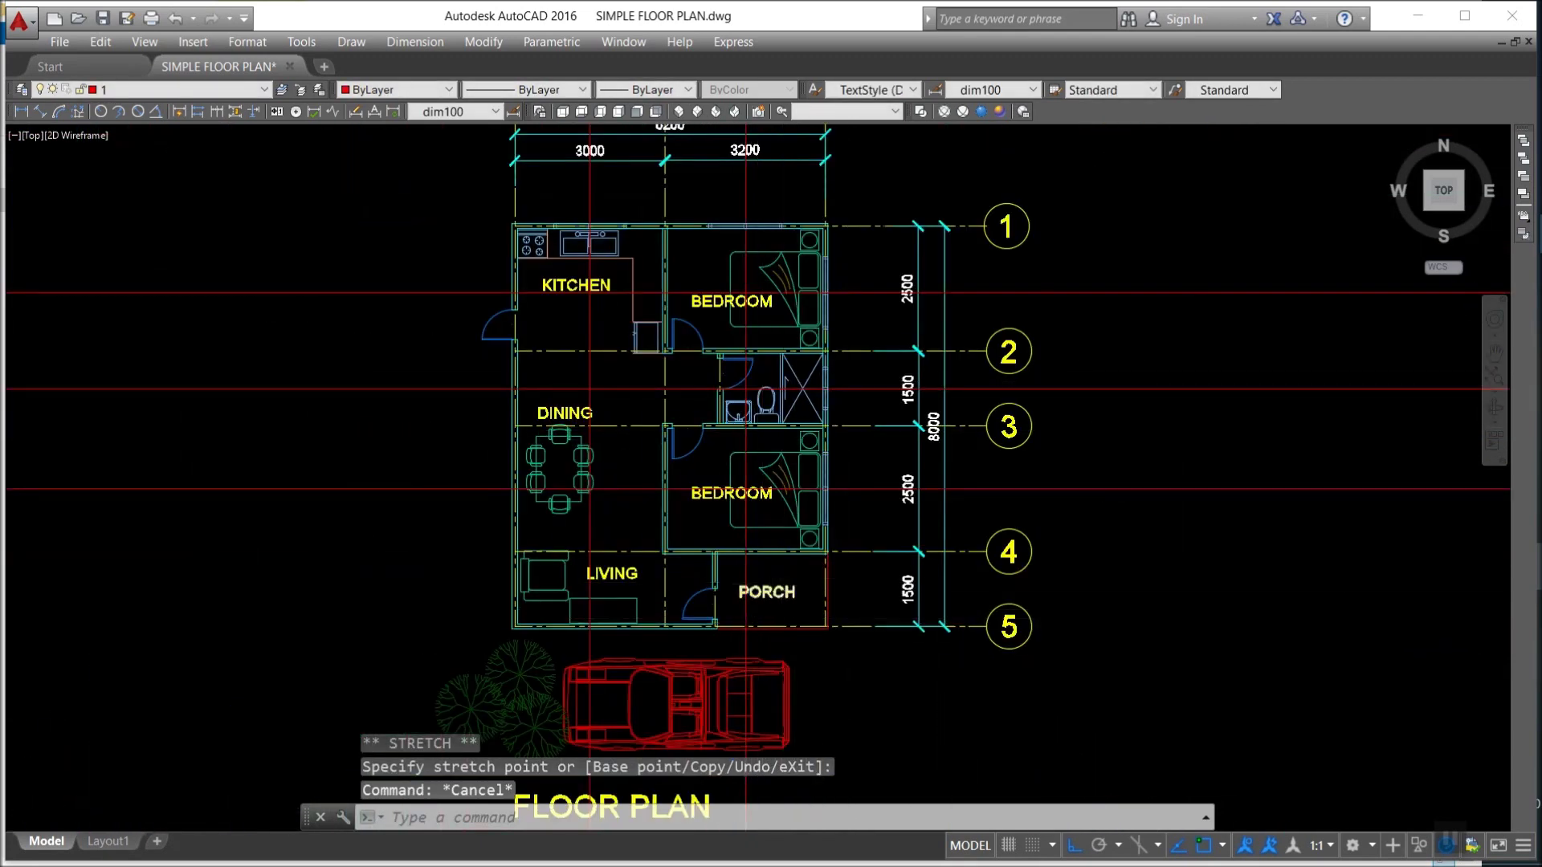
Start copying the horizontal top-wall window with CO, selecting it and its base point.
{"action": "scroll", "coordinate": [781, 582], "scroll_direction": "up", "scroll_amount": 2}
{"action": "middle_click_drag", "start_coordinate": [641, 203], "coordinate": [689, 471]}
{"action": "key", "text": "Escape"}
{"action": "key", "text": "Escape"}
{"action": "type", "text": "o"}
{"action": "key", "text": "Return"}
{"action": "scroll", "coordinate": [701, 259], "scroll_direction": "up", "scroll_amount": 3}
{"action": "left_click", "coordinate": [692, 249]}
{"action": "left_click", "coordinate": [1050, 345]}
{"action": "scroll", "coordinate": [826, 290], "scroll_direction": "up", "scroll_amount": 2}
{"action": "key", "text": "Return"}
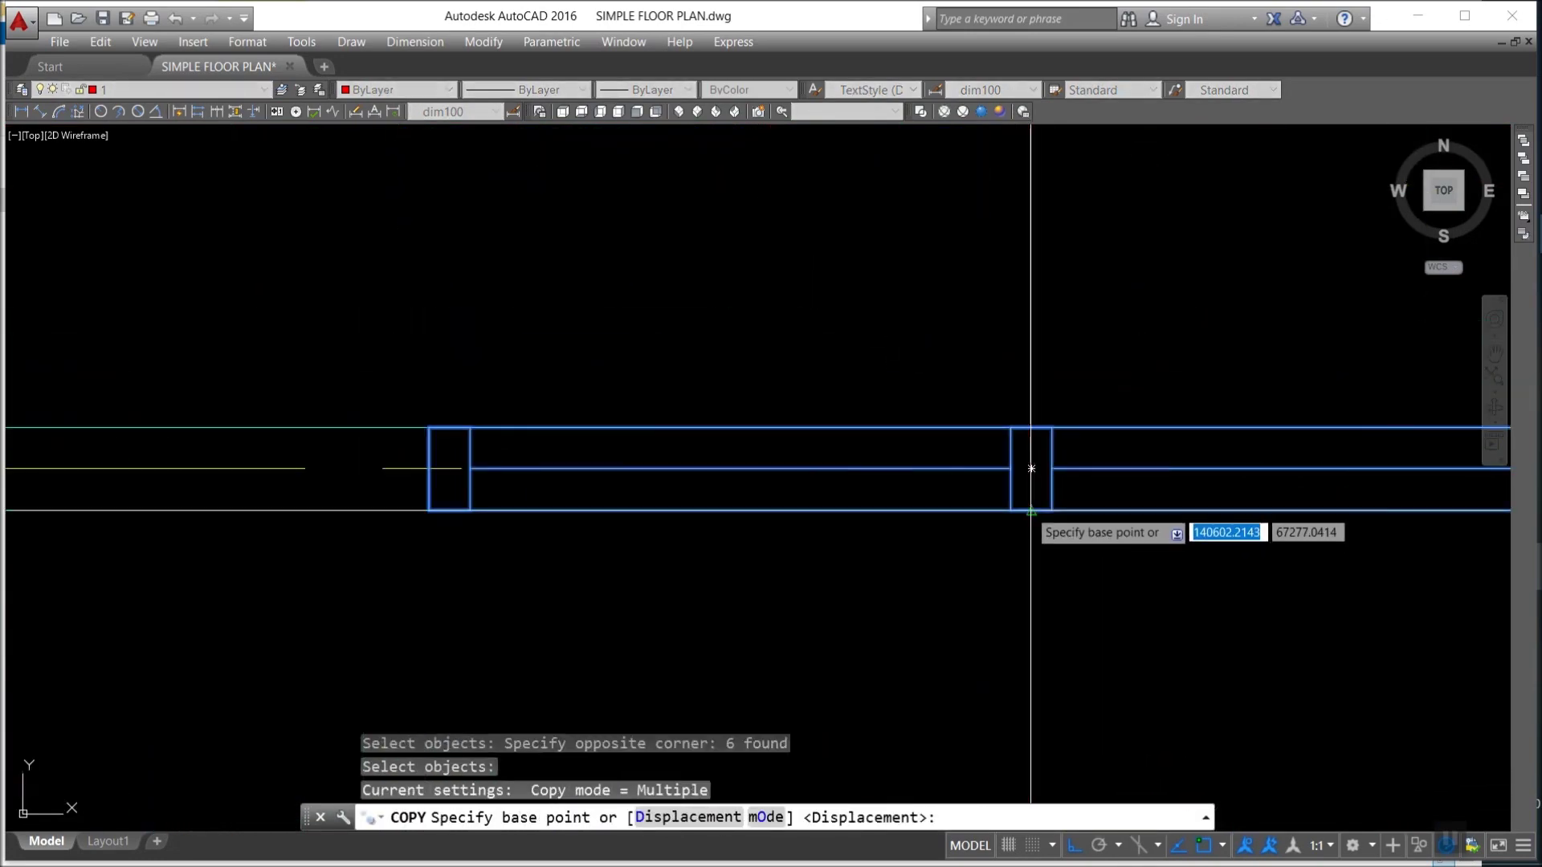
{"action": "left_click", "coordinate": [1031, 474]}
Place the window copy just left of the living room's lower wall.
{"action": "scroll", "coordinate": [1028, 362], "scroll_direction": "down", "scroll_amount": 3}
{"action": "scroll", "coordinate": [1010, 380], "scroll_direction": "down", "scroll_amount": 2}
{"action": "middle_click_drag", "start_coordinate": [1011, 381], "coordinate": [1010, 105]}
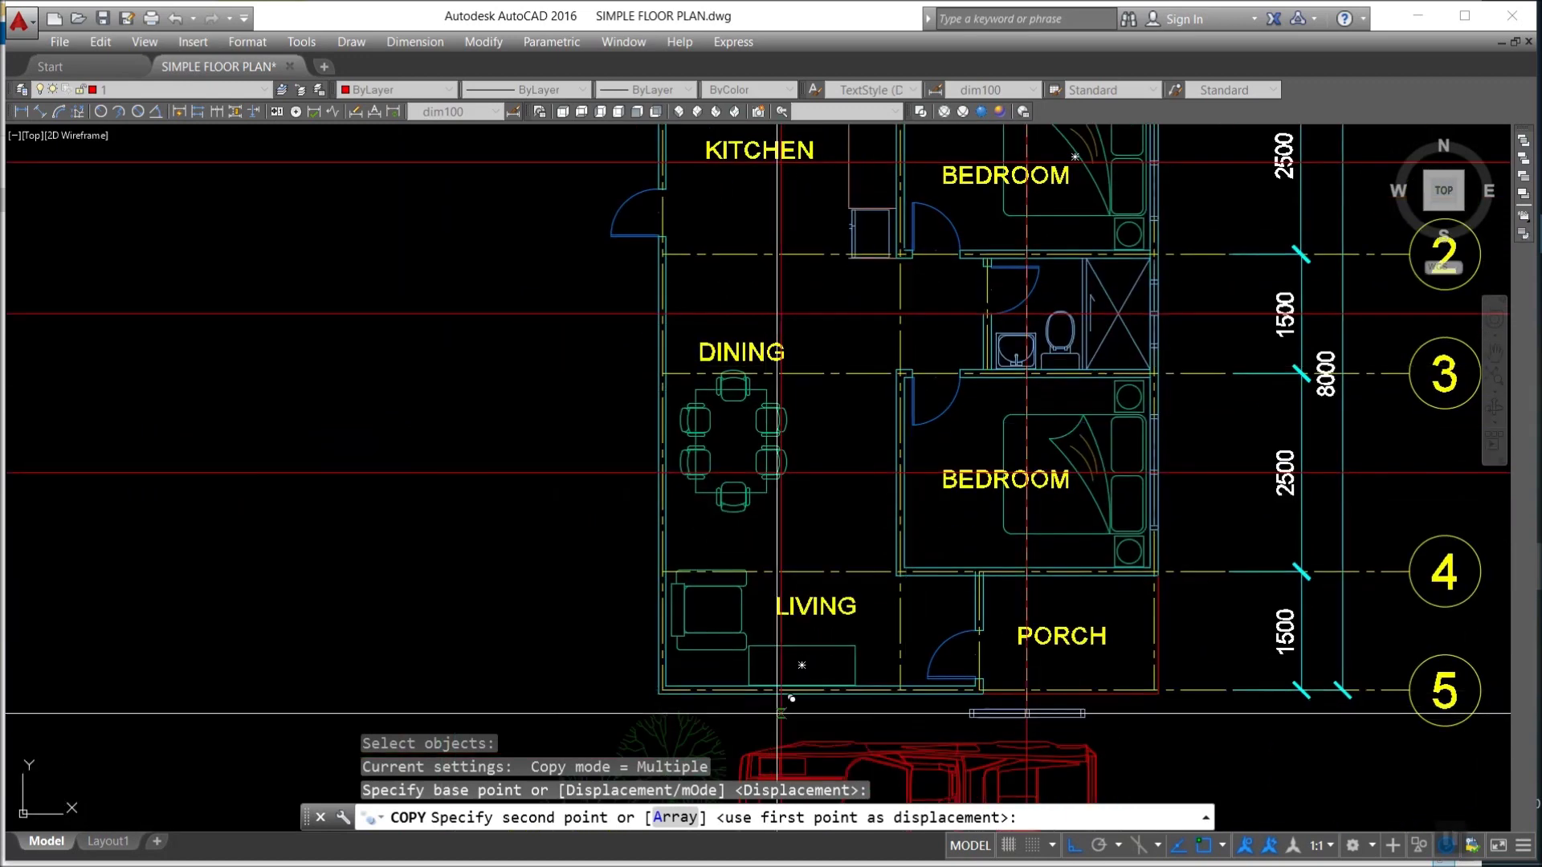
{"action": "scroll", "coordinate": [784, 636], "scroll_direction": "up", "scroll_amount": 4}
{"action": "scroll", "coordinate": [785, 637], "scroll_direction": "up", "scroll_amount": 1}
{"action": "middle_click_drag", "start_coordinate": [784, 637], "coordinate": [755, 539]}
{"action": "left_click", "coordinate": [756, 540]}
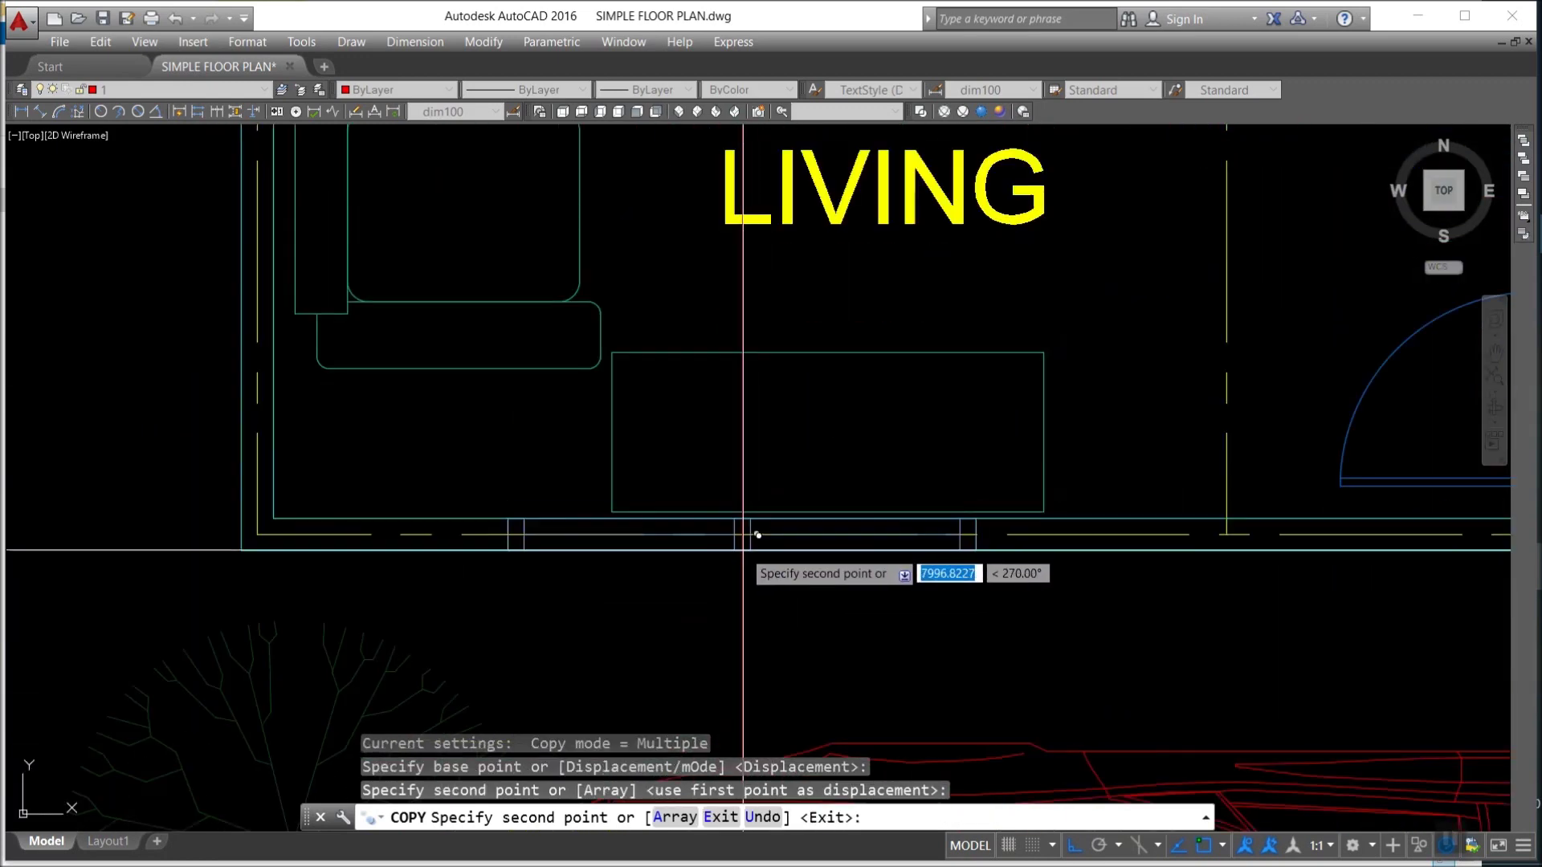
{"action": "scroll", "coordinate": [771, 537], "scroll_direction": "down", "scroll_amount": 5}
{"action": "key", "text": "F9"}
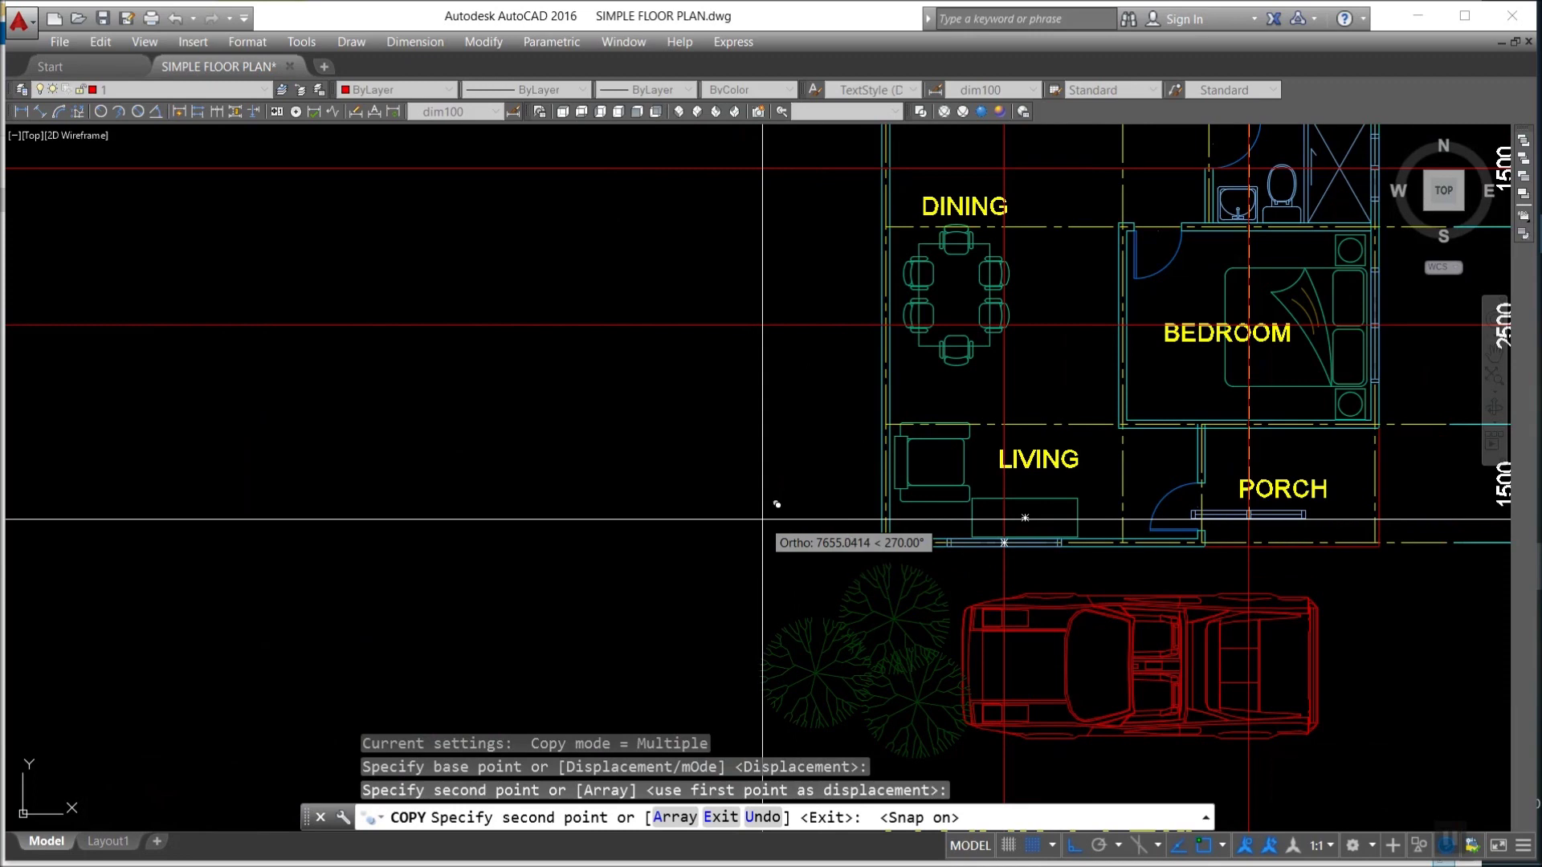
{"action": "key", "text": "Escape"}
{"action": "key", "text": "Escape"}
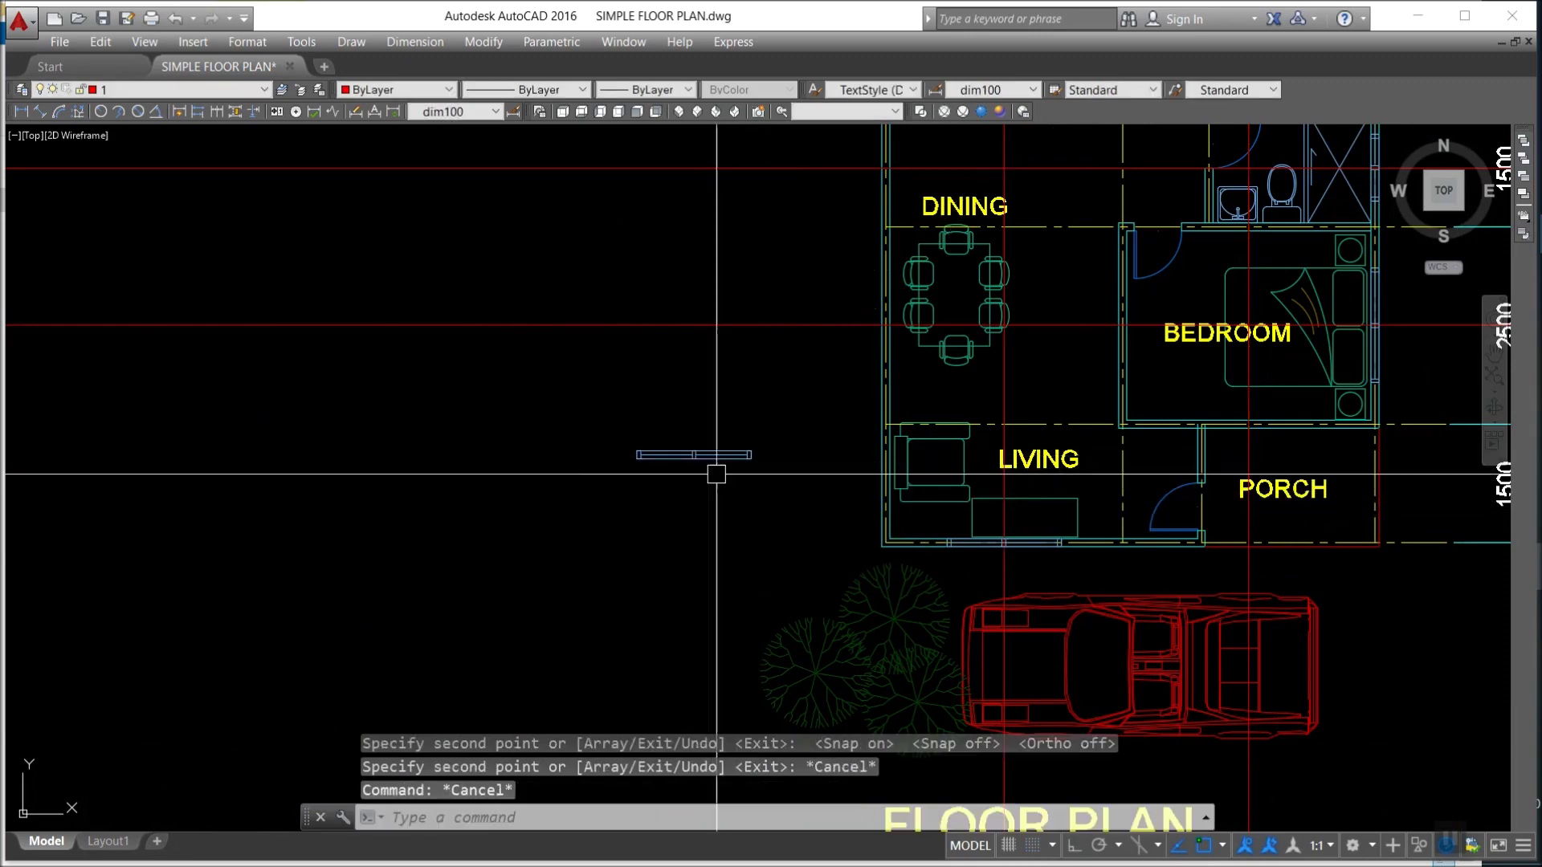
Rotate the copied window to stand vertical, with ortho on.
{"action": "type", "text": "ro"}
{"action": "key", "text": "Return"}
{"action": "left_click", "coordinate": [763, 486]}
{"action": "left_click", "coordinate": [654, 427]}
{"action": "key", "text": "Return"}
{"action": "left_click", "coordinate": [675, 447]}
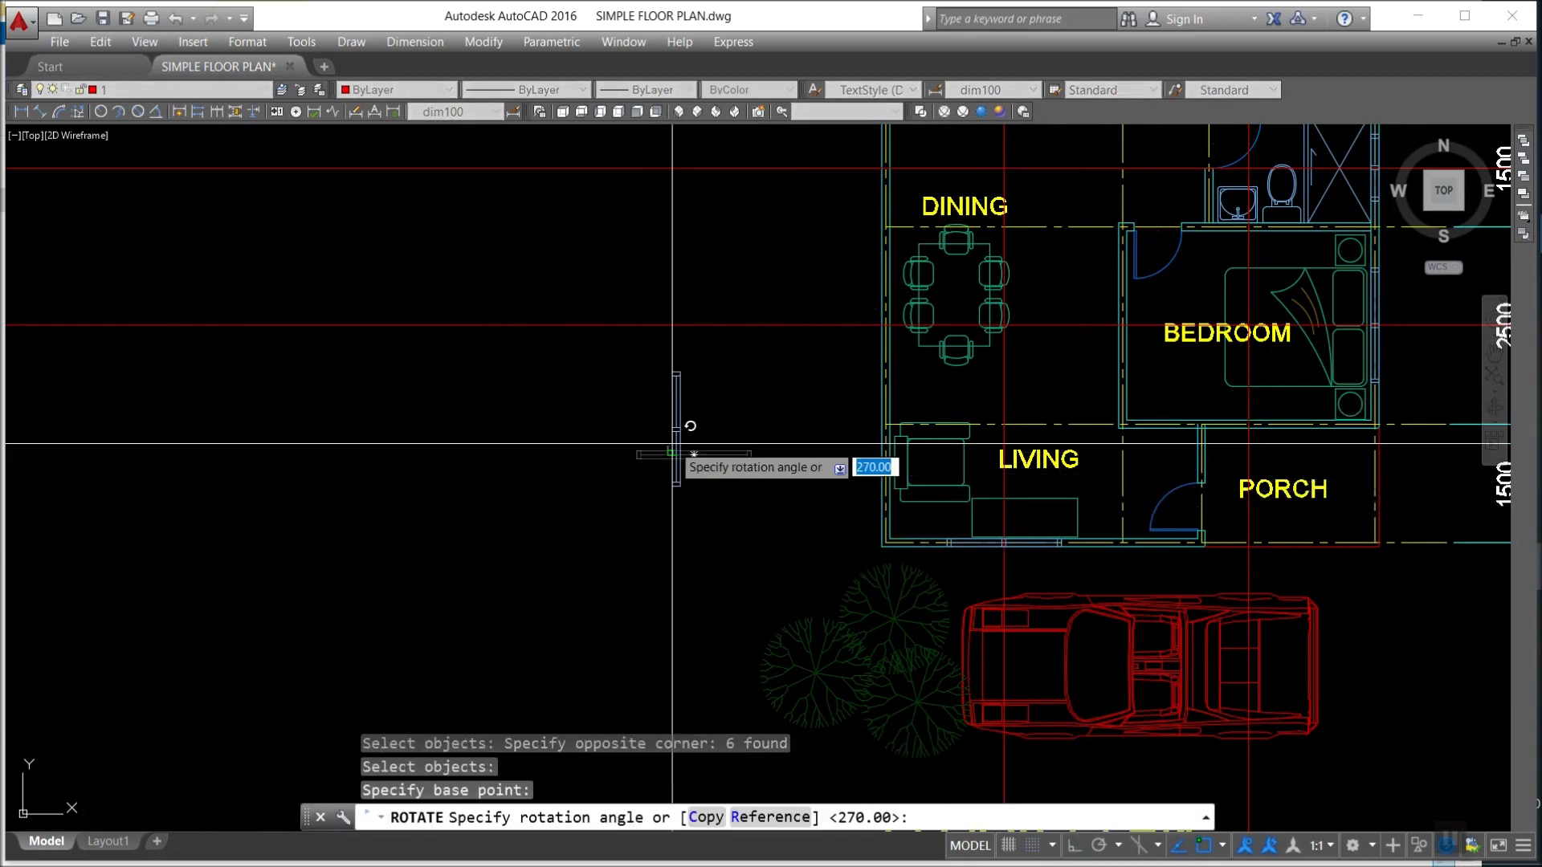
{"action": "key", "text": "F8"}
{"action": "left_click", "coordinate": [682, 585]}
{"action": "key", "text": "Escape"}
{"action": "key", "text": "Escape"}
Move the vertical window into the dining room's outer side wall.
{"action": "type", "text": "m"}
{"action": "key", "text": "Return"}
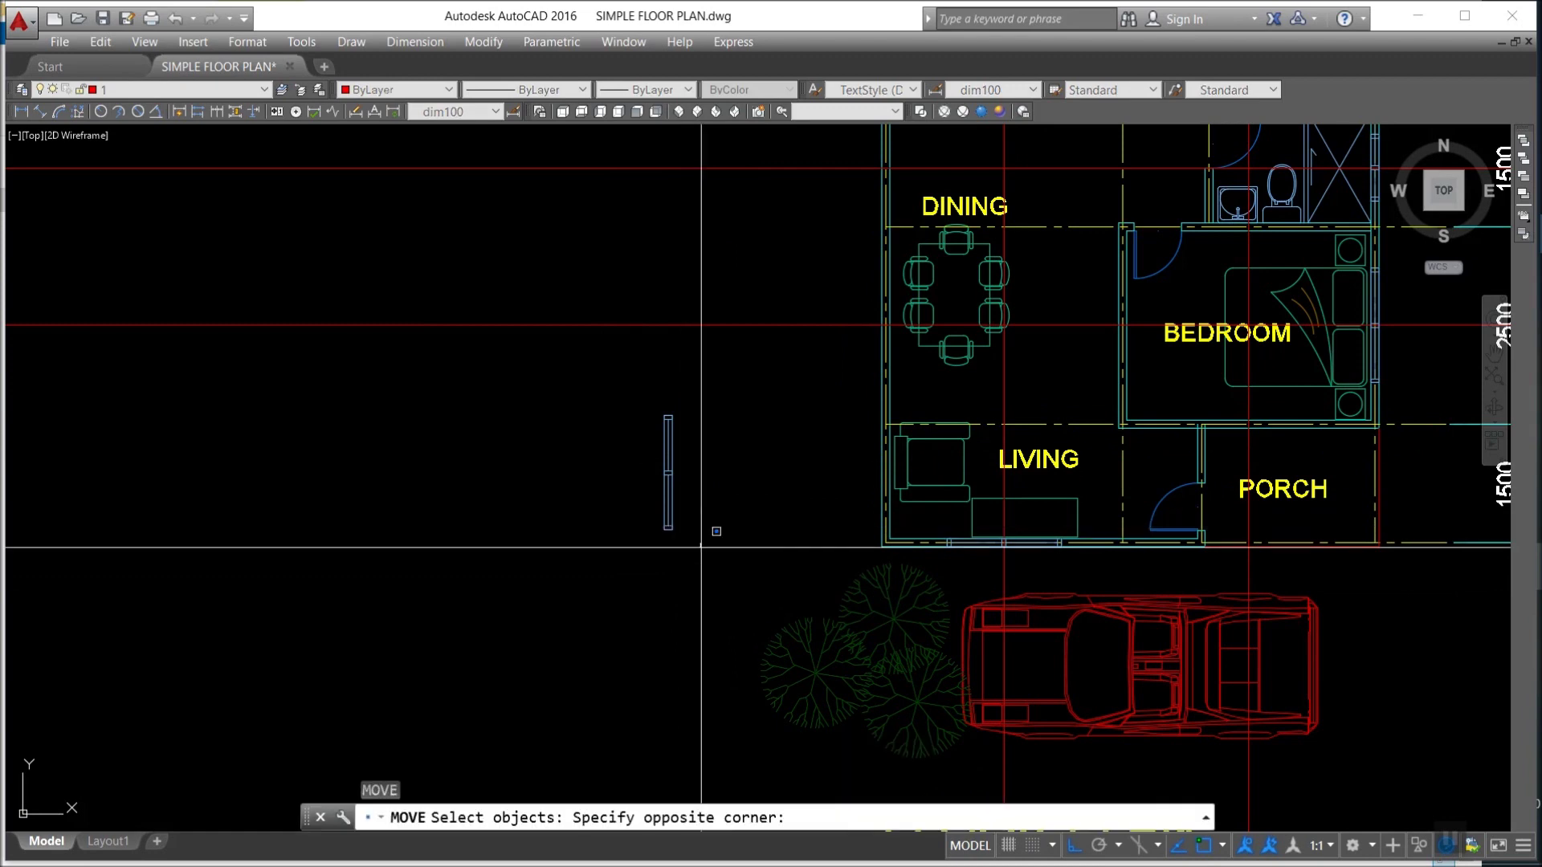
{"action": "left_click_drag", "start_coordinate": [695, 513], "coordinate": [666, 446]}
{"action": "key", "text": "Return"}
{"action": "left_click", "coordinate": [668, 473]}
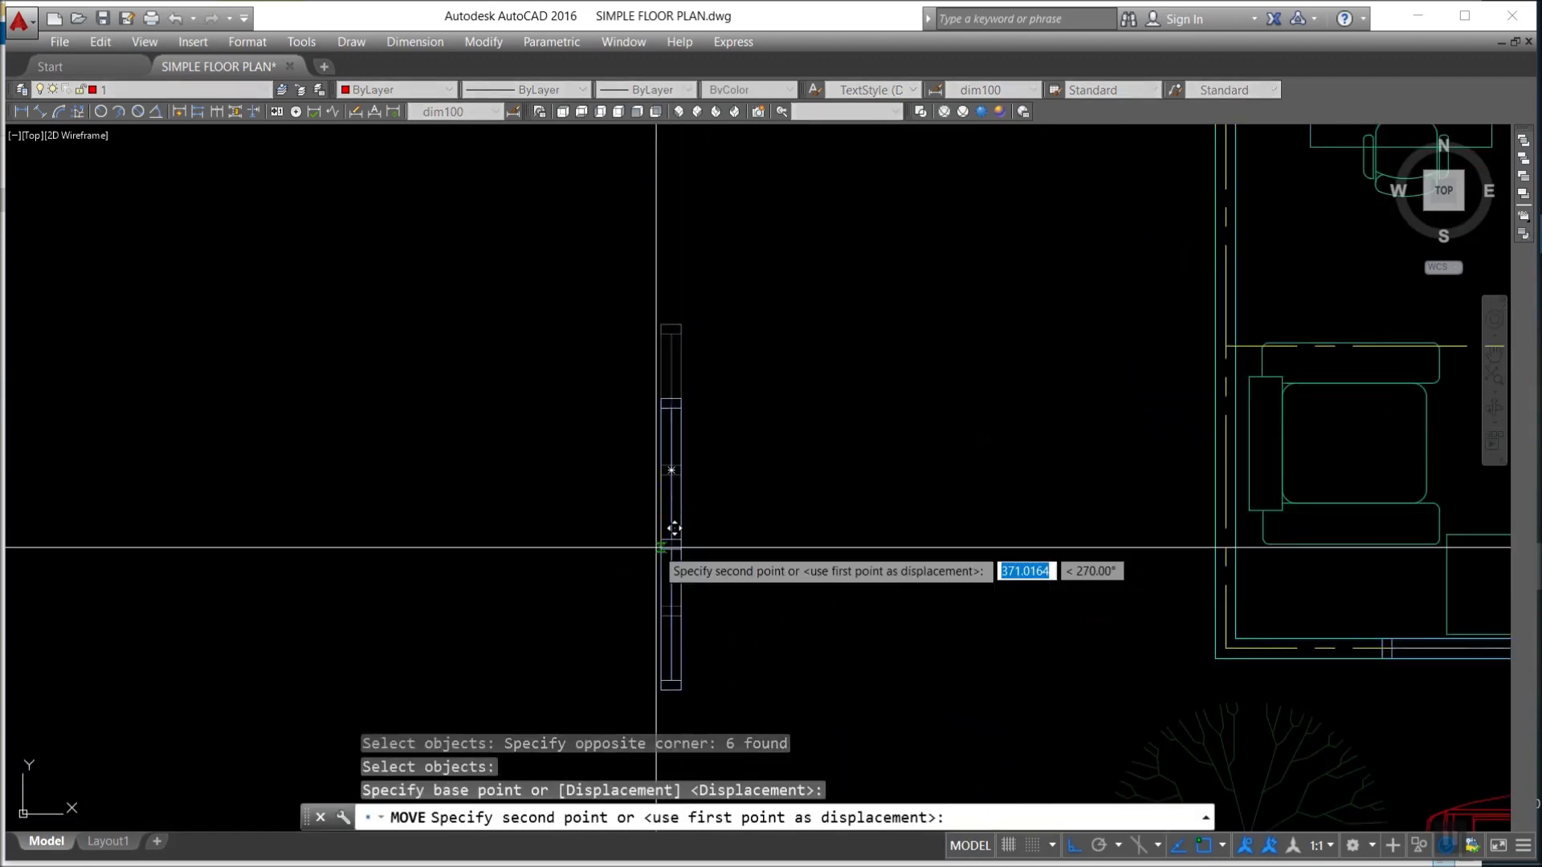
{"action": "middle_click_drag", "start_coordinate": [676, 520], "coordinate": [664, 542]}
{"action": "scroll", "coordinate": [663, 542], "scroll_direction": "down", "scroll_amount": 5}
{"action": "scroll", "coordinate": [683, 610], "scroll_direction": "up", "scroll_amount": 7}
{"action": "scroll", "coordinate": [678, 606], "scroll_direction": "up", "scroll_amount": 2}
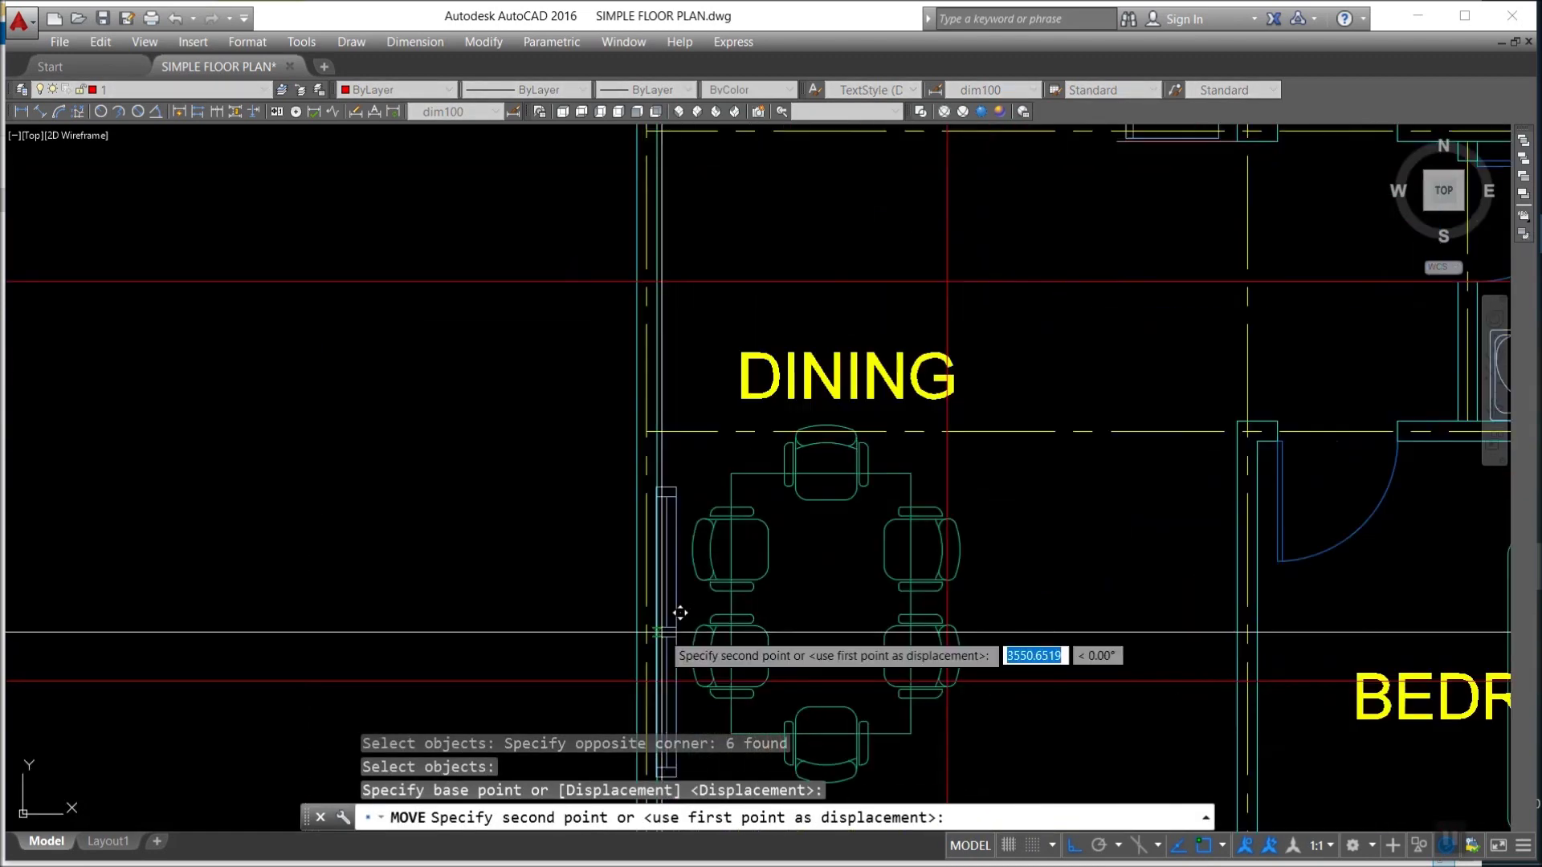
{"action": "left_click", "coordinate": [647, 615]}
{"action": "scroll", "coordinate": [707, 408], "scroll_direction": "down", "scroll_amount": 4}
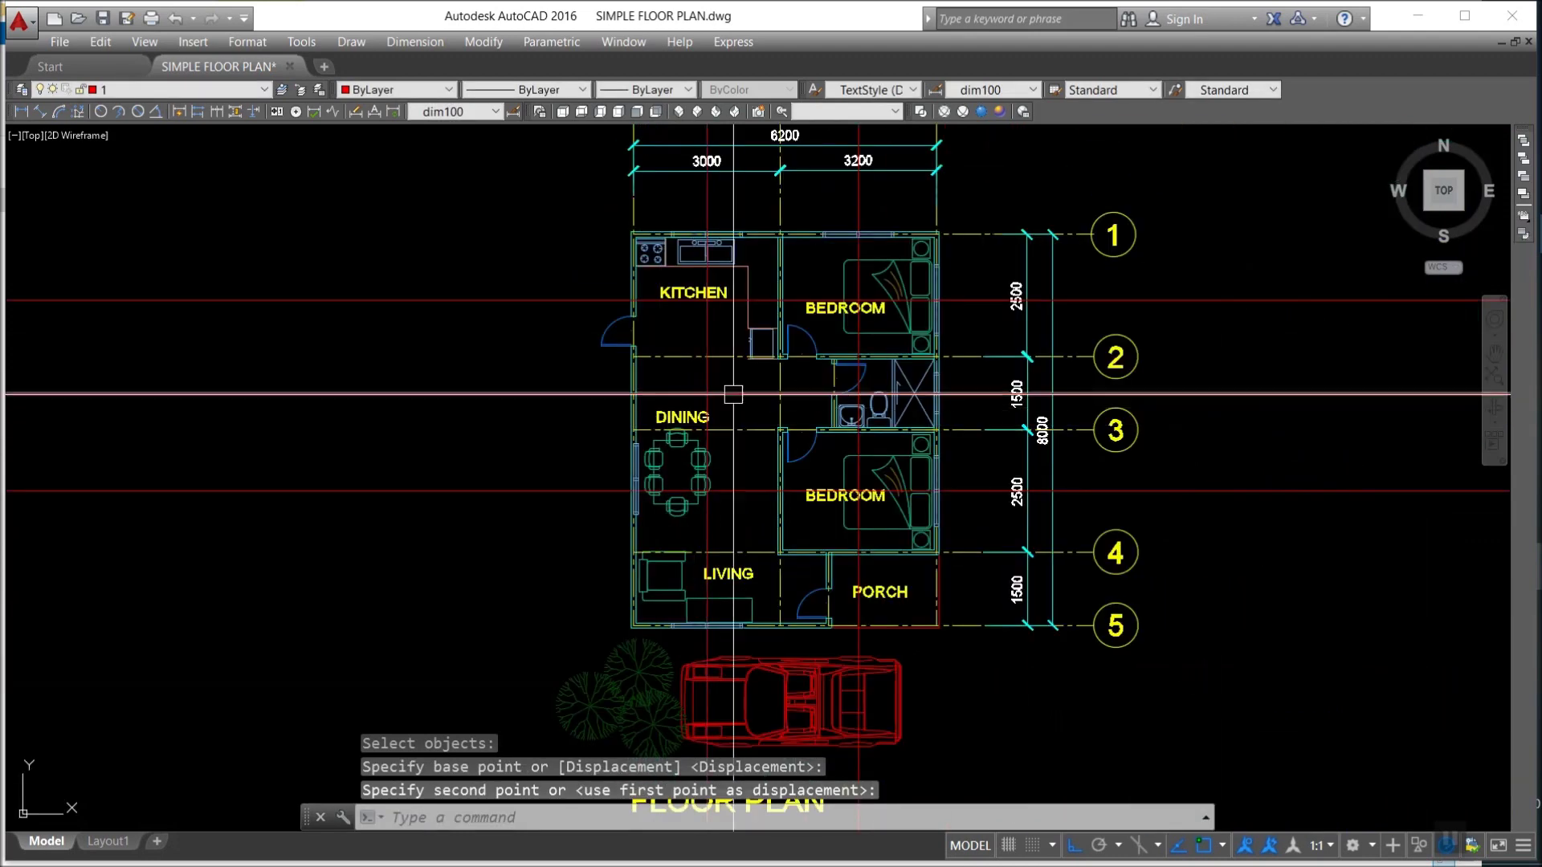
{"action": "scroll", "coordinate": [698, 508], "scroll_direction": "up", "scroll_amount": 6}
{"action": "key", "text": "Escape"}
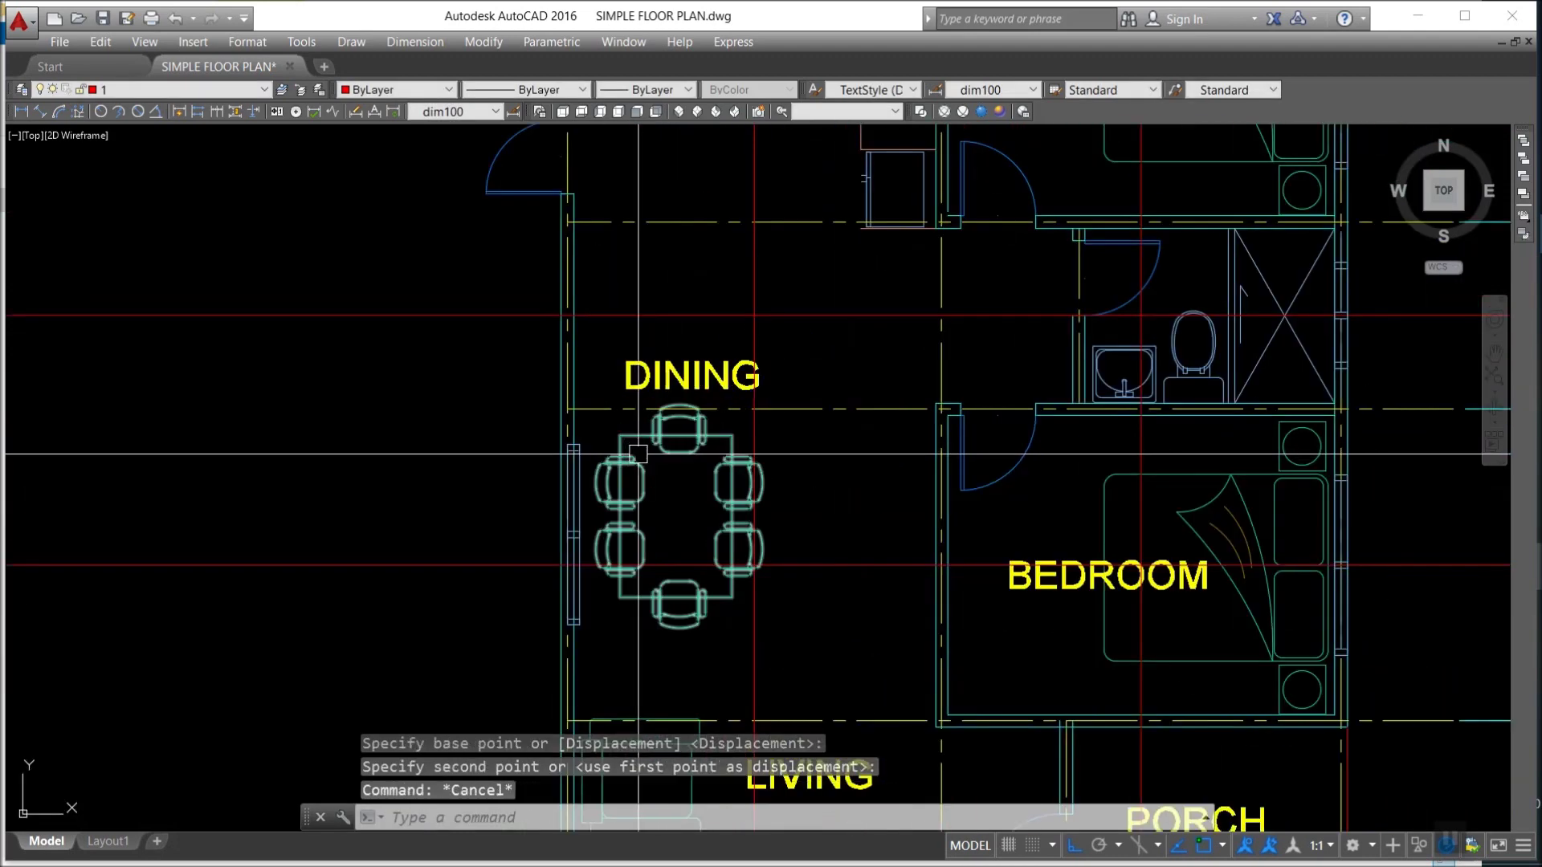
{"action": "type", "text": "m"}
Move the dining table set higher in the dining room.
{"action": "key", "text": "Return"}
{"action": "left_click", "coordinate": [509, 281]}
{"action": "left_click", "coordinate": [778, 592]}
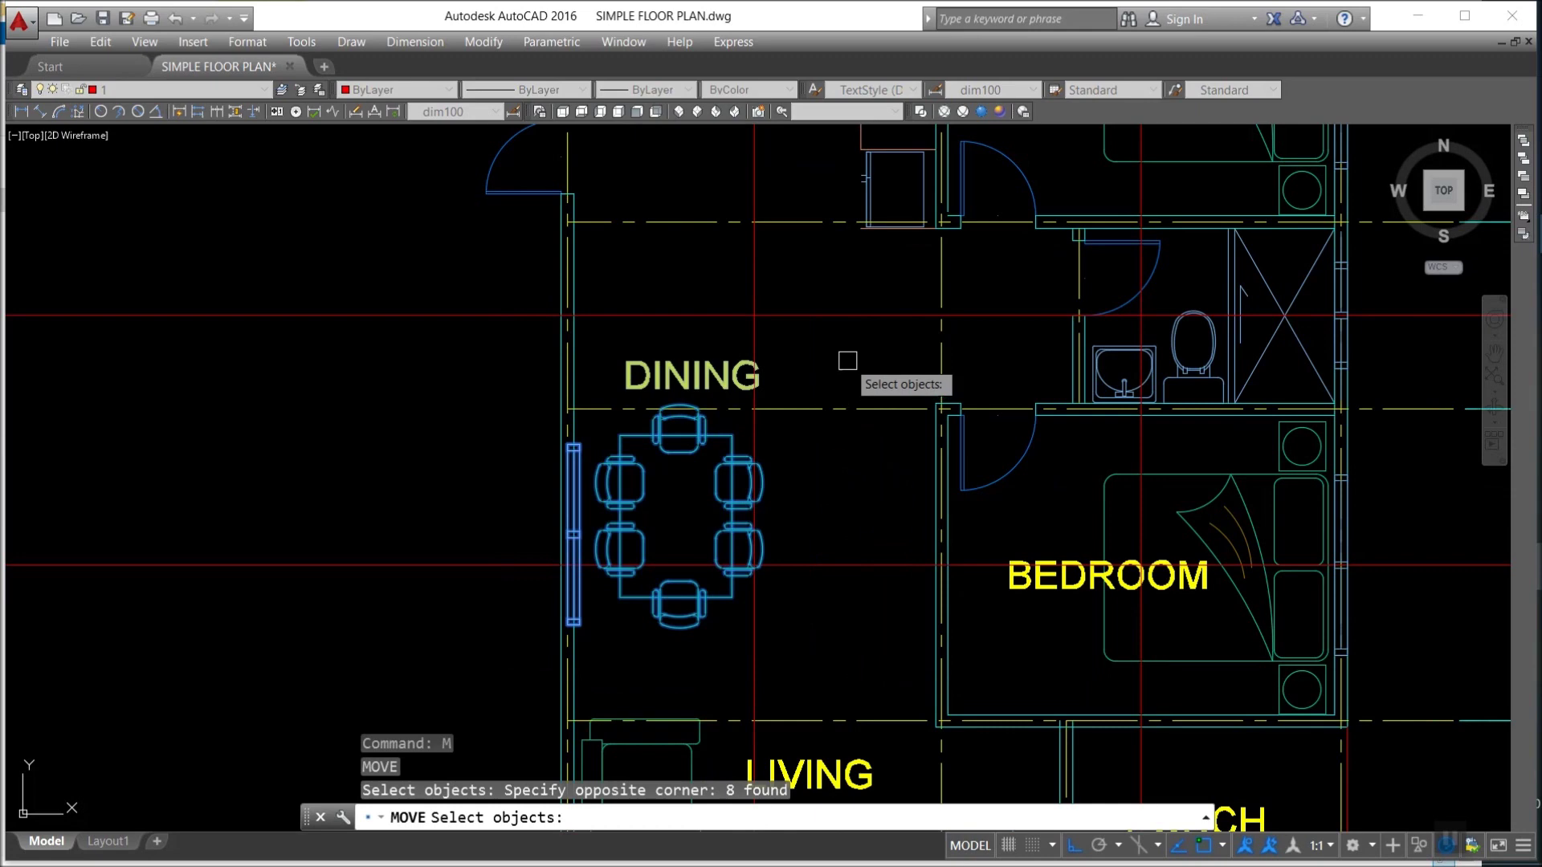
{"action": "key", "text": "Return"}
{"action": "left_click", "coordinate": [843, 357]}
{"action": "left_click", "coordinate": [875, 264]}
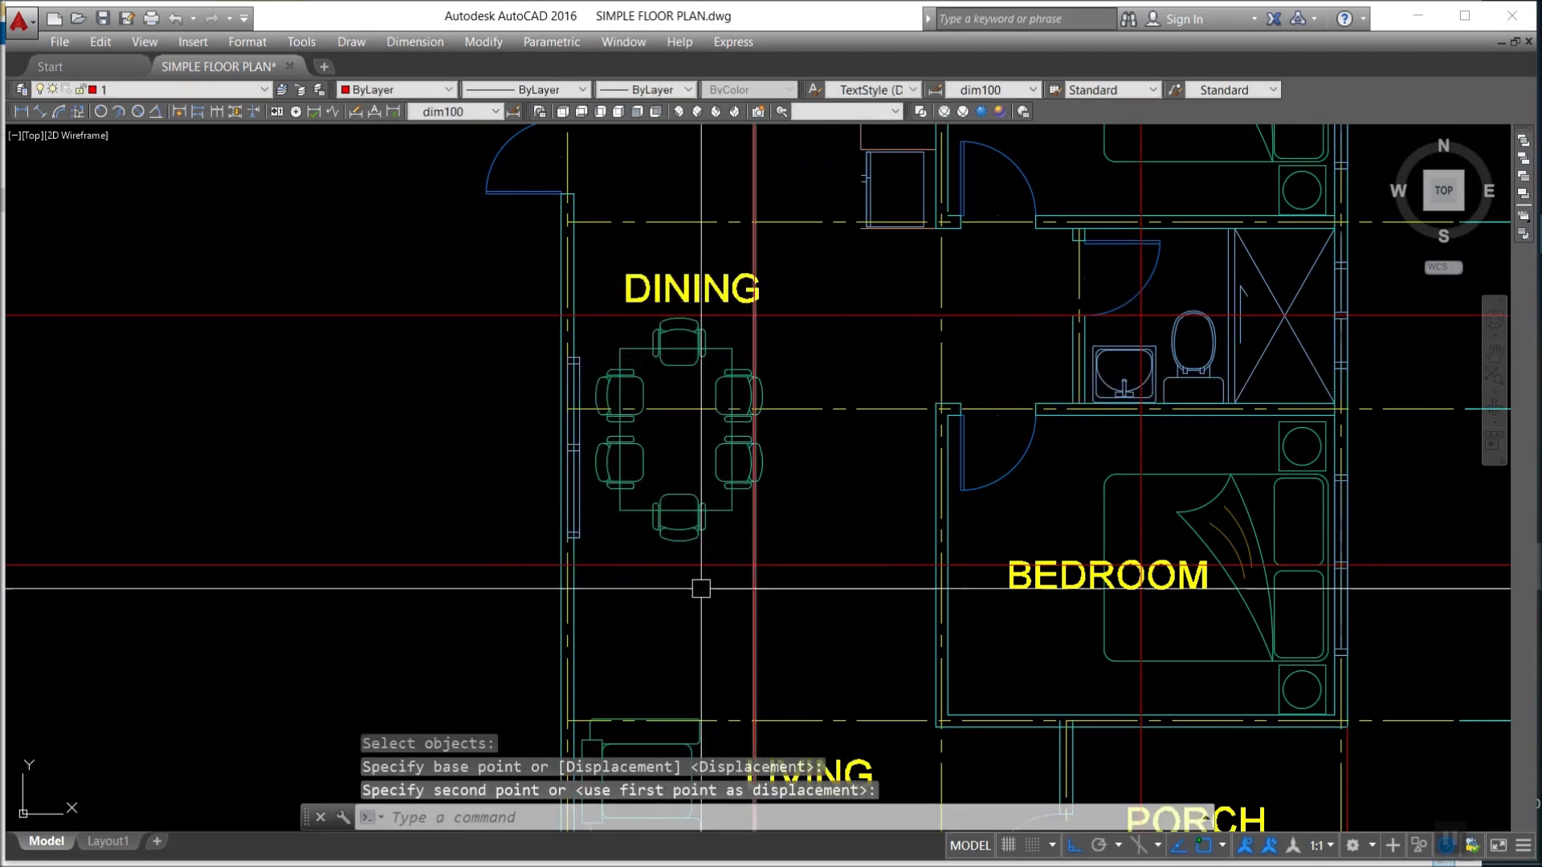
{"action": "middle_click_drag", "start_coordinate": [723, 401], "coordinate": [737, 346]}
Move the wall piece on the dining room's left wall up to its new position.
{"action": "key", "text": "Return"}
{"action": "left_click", "coordinate": [521, 347]}
{"action": "left_click", "coordinate": [601, 494]}
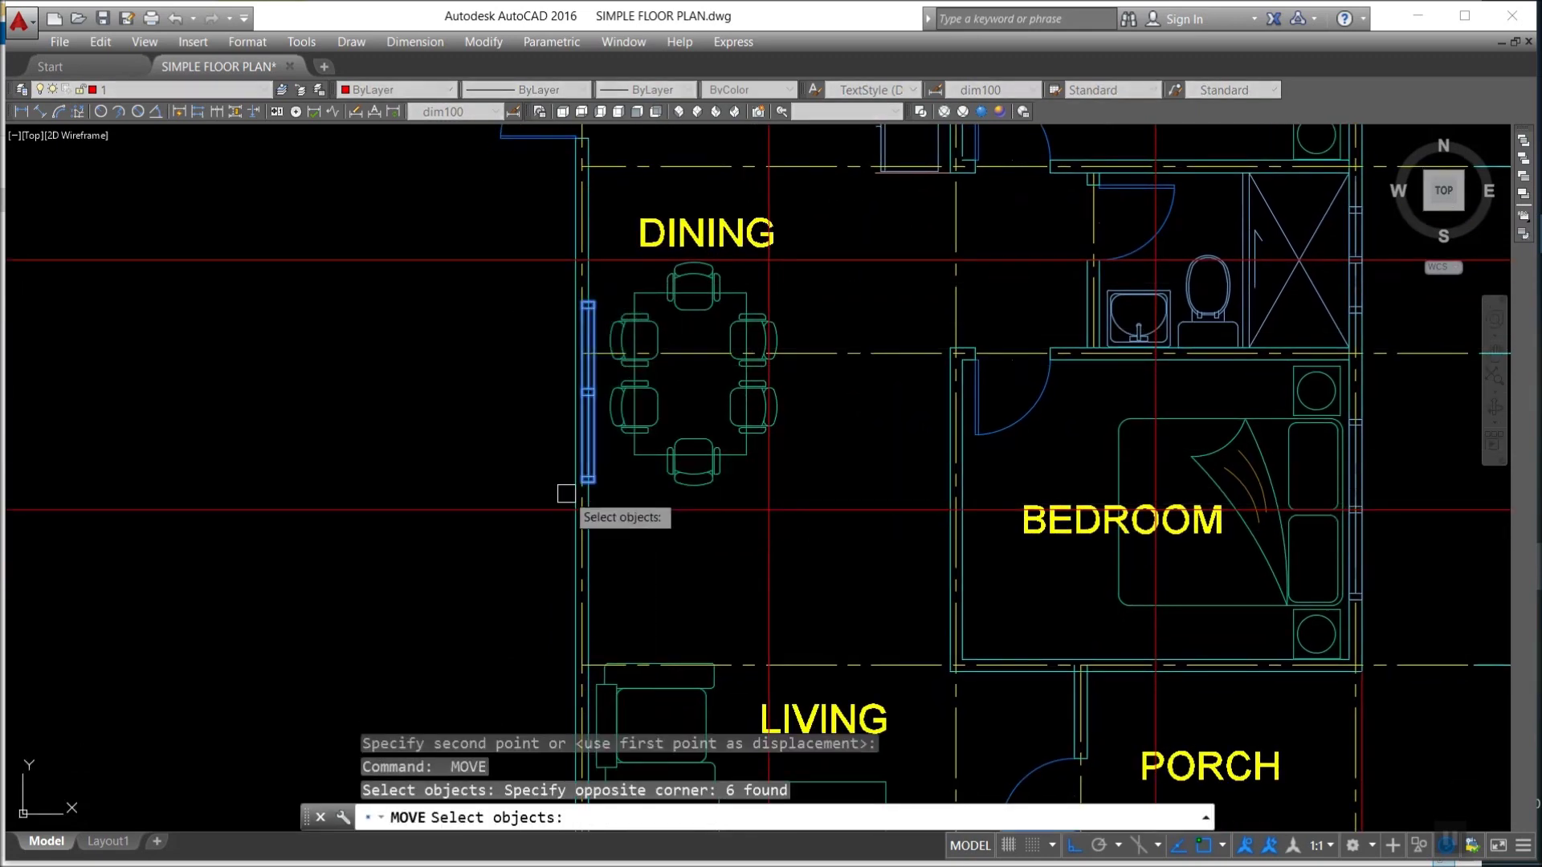
{"action": "key", "text": "Return"}
{"action": "scroll", "coordinate": [617, 468], "scroll_direction": "up", "scroll_amount": 5}
{"action": "left_click", "coordinate": [618, 458]}
{"action": "scroll", "coordinate": [592, 459], "scroll_direction": "down", "scroll_amount": 5}
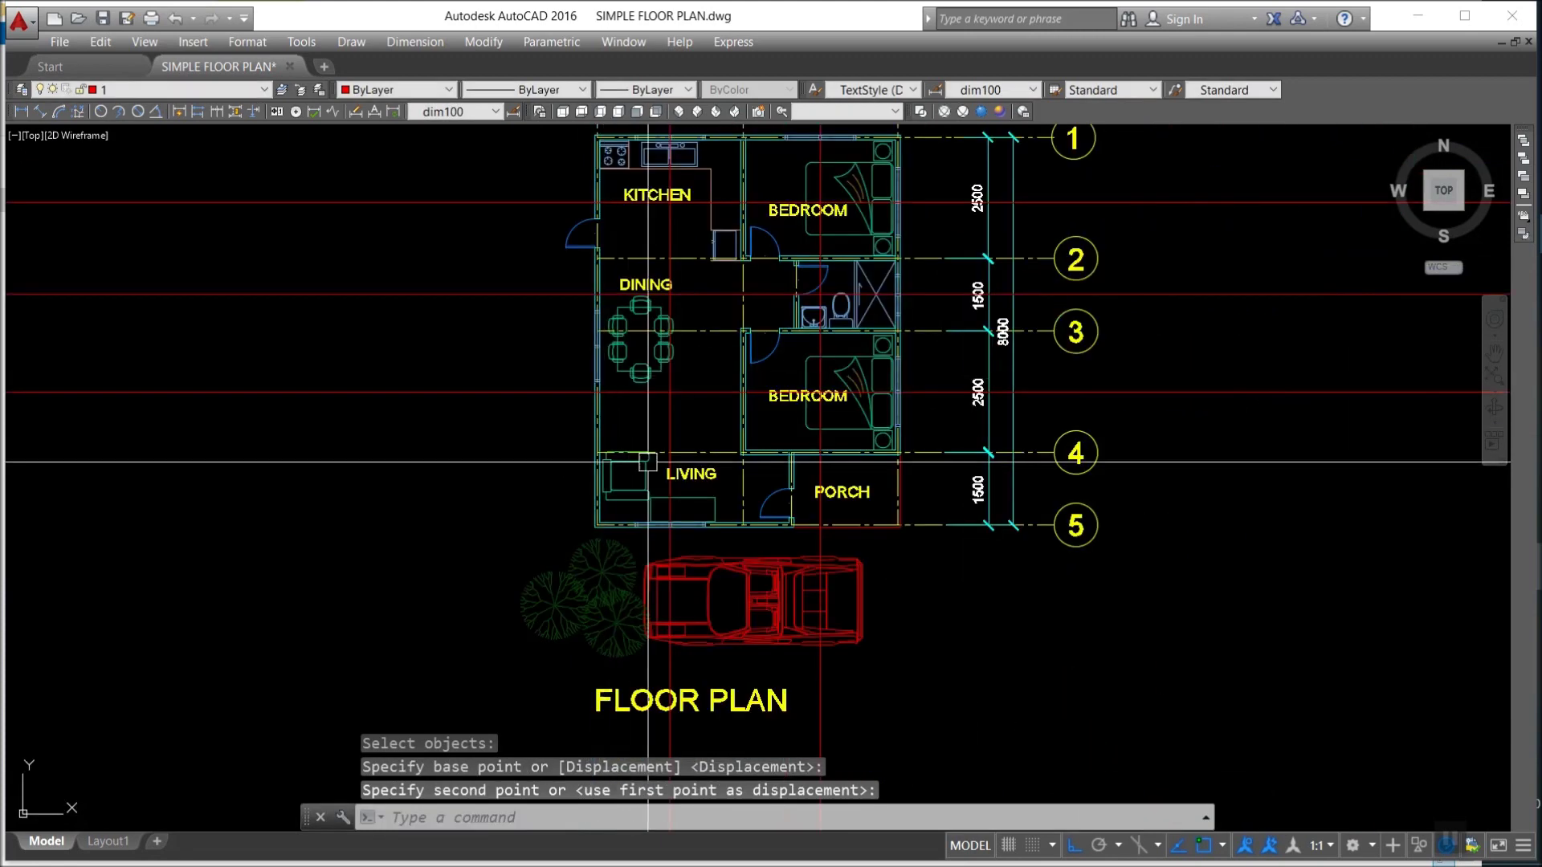
{"action": "scroll", "coordinate": [632, 447], "scroll_direction": "up", "scroll_amount": 3}
Move the living-room sofa up.
{"action": "key", "text": "Return"}
{"action": "left_click", "coordinate": [632, 447]}
{"action": "key", "text": "Return"}
{"action": "left_click", "coordinate": [672, 373]}
{"action": "left_click", "coordinate": [671, 289]}
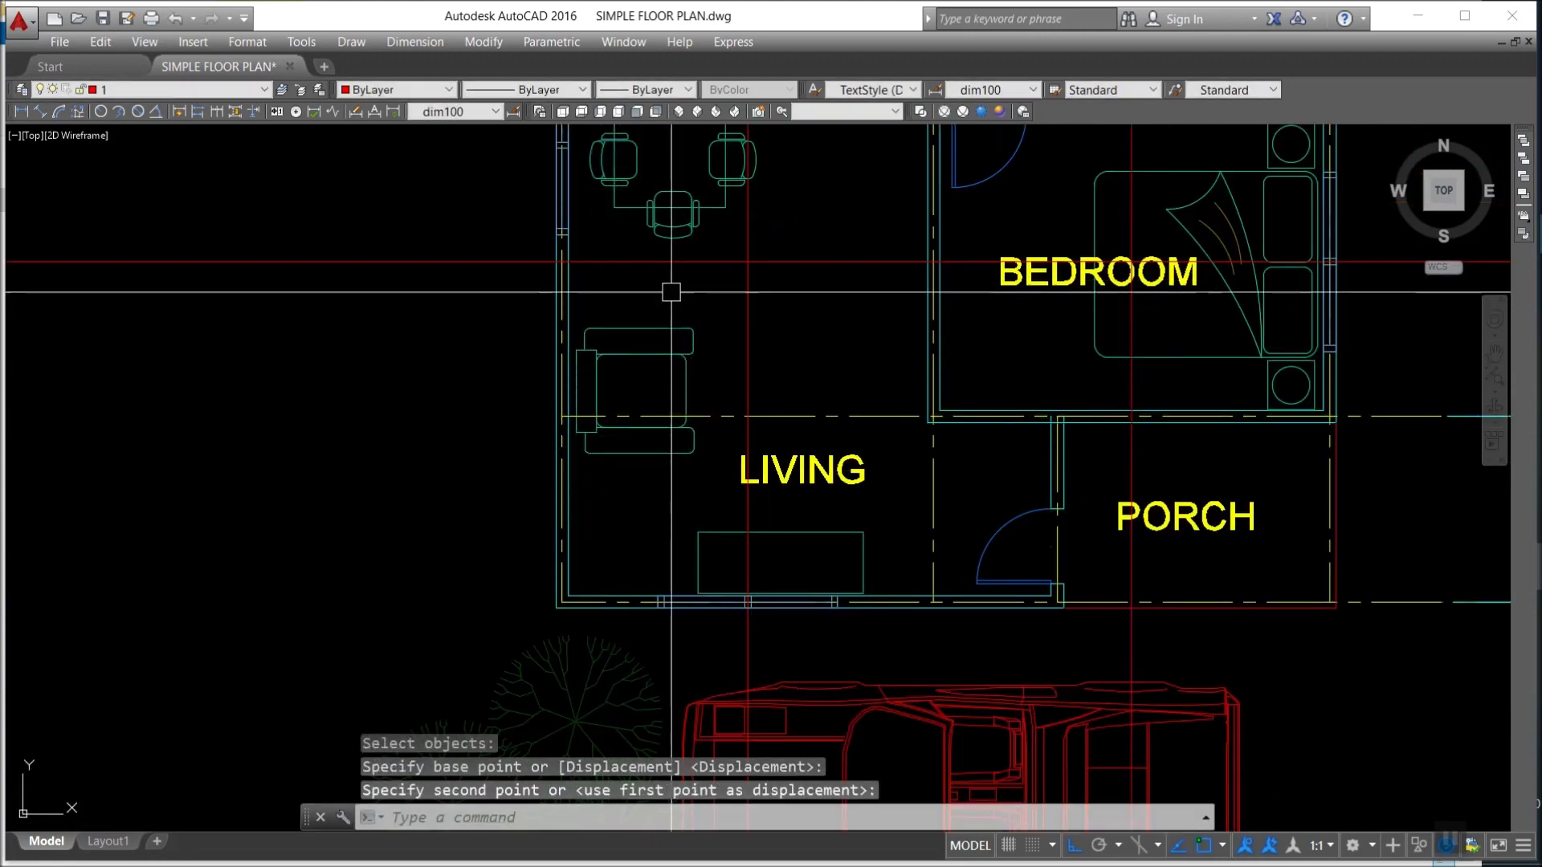
Move the living-room low table to its new spot.
{"action": "key", "text": "Return"}
{"action": "left_click", "coordinate": [711, 556]}
{"action": "left_click", "coordinate": [644, 503]}
{"action": "key", "text": "Return"}
{"action": "left_click", "coordinate": [712, 513]}
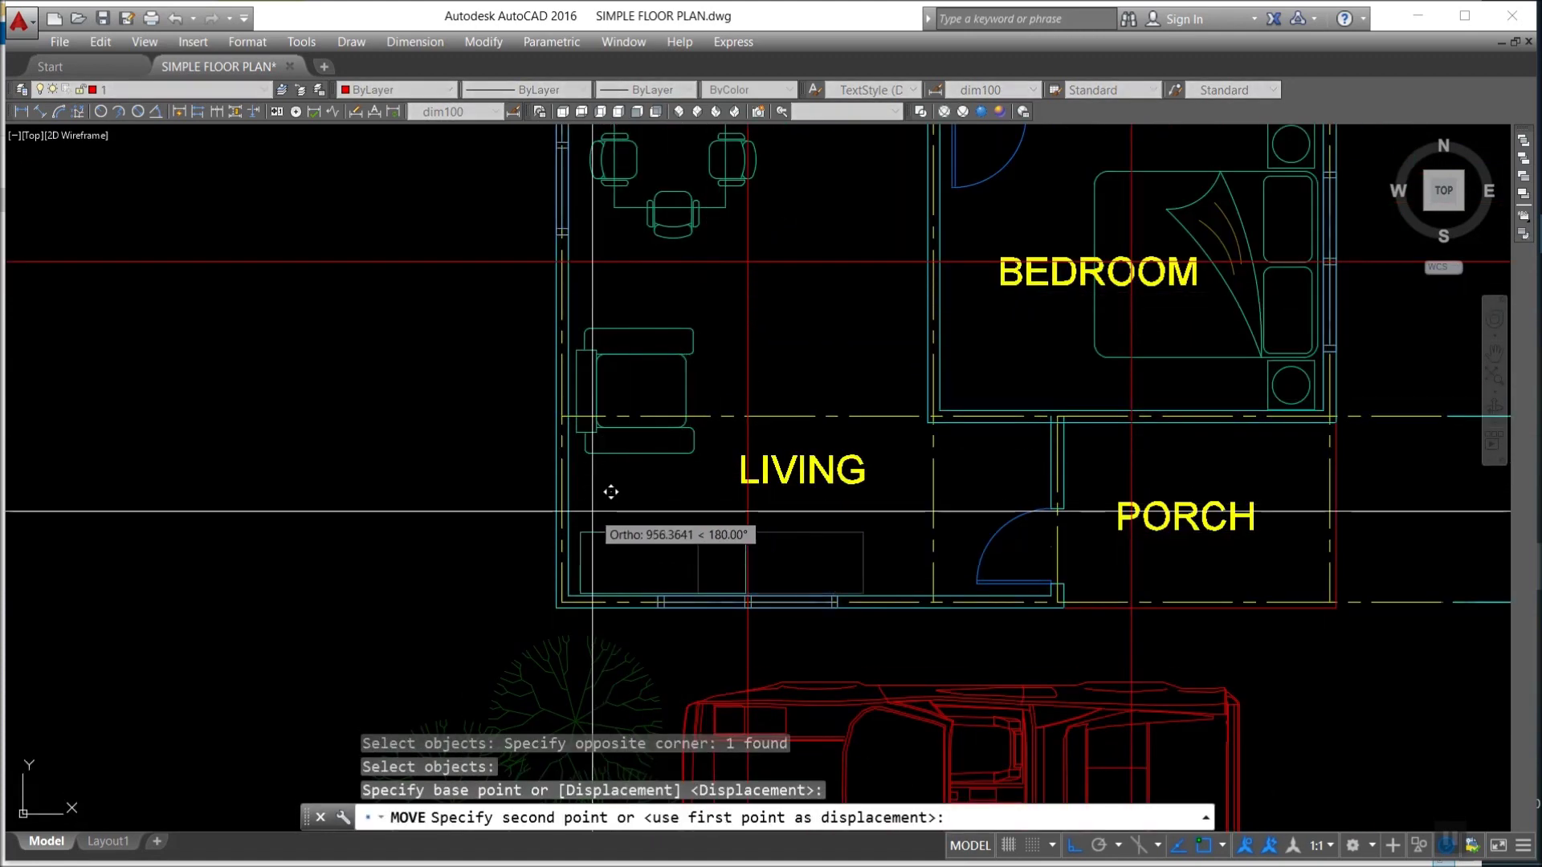
{"action": "left_click", "coordinate": [611, 493]}
{"action": "key", "text": "Return"}
{"action": "left_click", "coordinate": [658, 554]}
{"action": "key", "text": "Return"}
{"action": "left_click", "coordinate": [653, 486]}
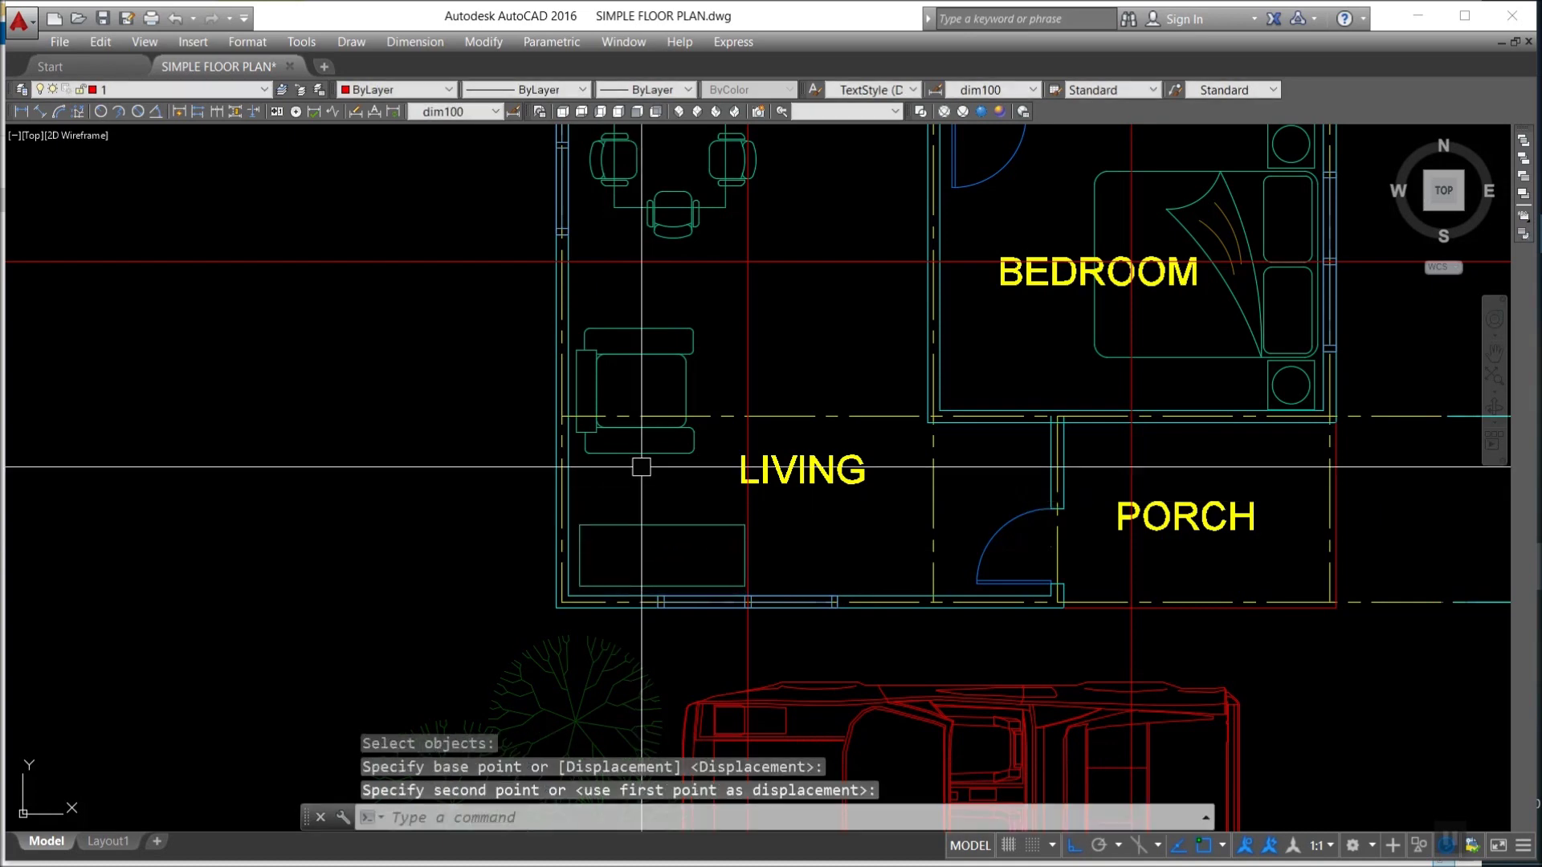
Move the living-room armchair lower down.
{"action": "key", "text": "Return"}
{"action": "left_click", "coordinate": [638, 446]}
{"action": "key", "text": "Return"}
{"action": "left_click", "coordinate": [420, 450]}
{"action": "left_click", "coordinate": [420, 510]}
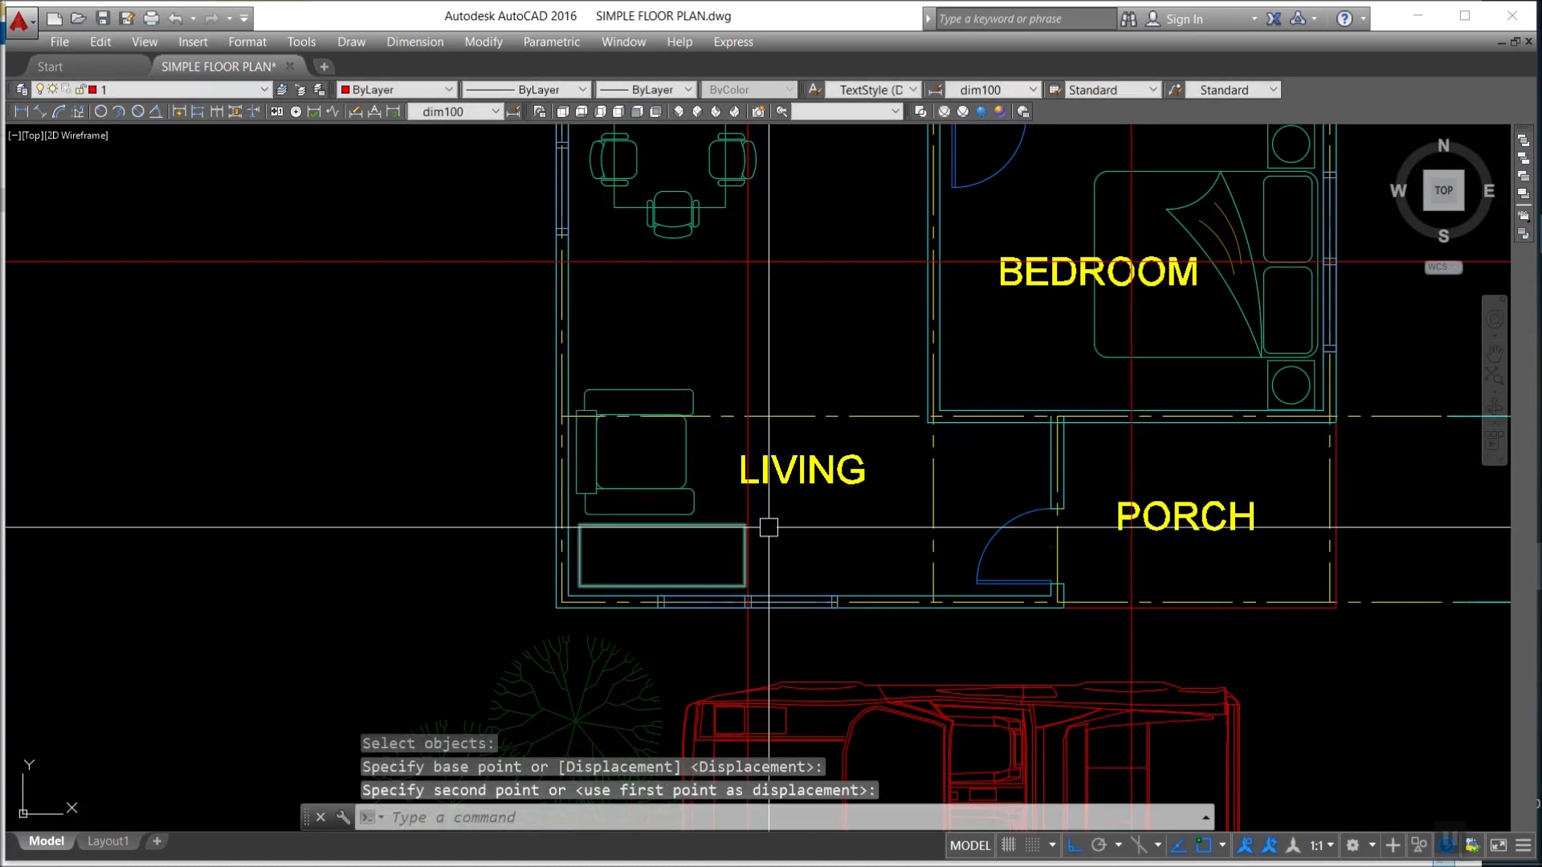
{"action": "scroll", "coordinate": [684, 541], "scroll_direction": "up", "scroll_amount": 4}
{"action": "key", "text": "Escape"}
{"action": "key", "text": "Escape"}
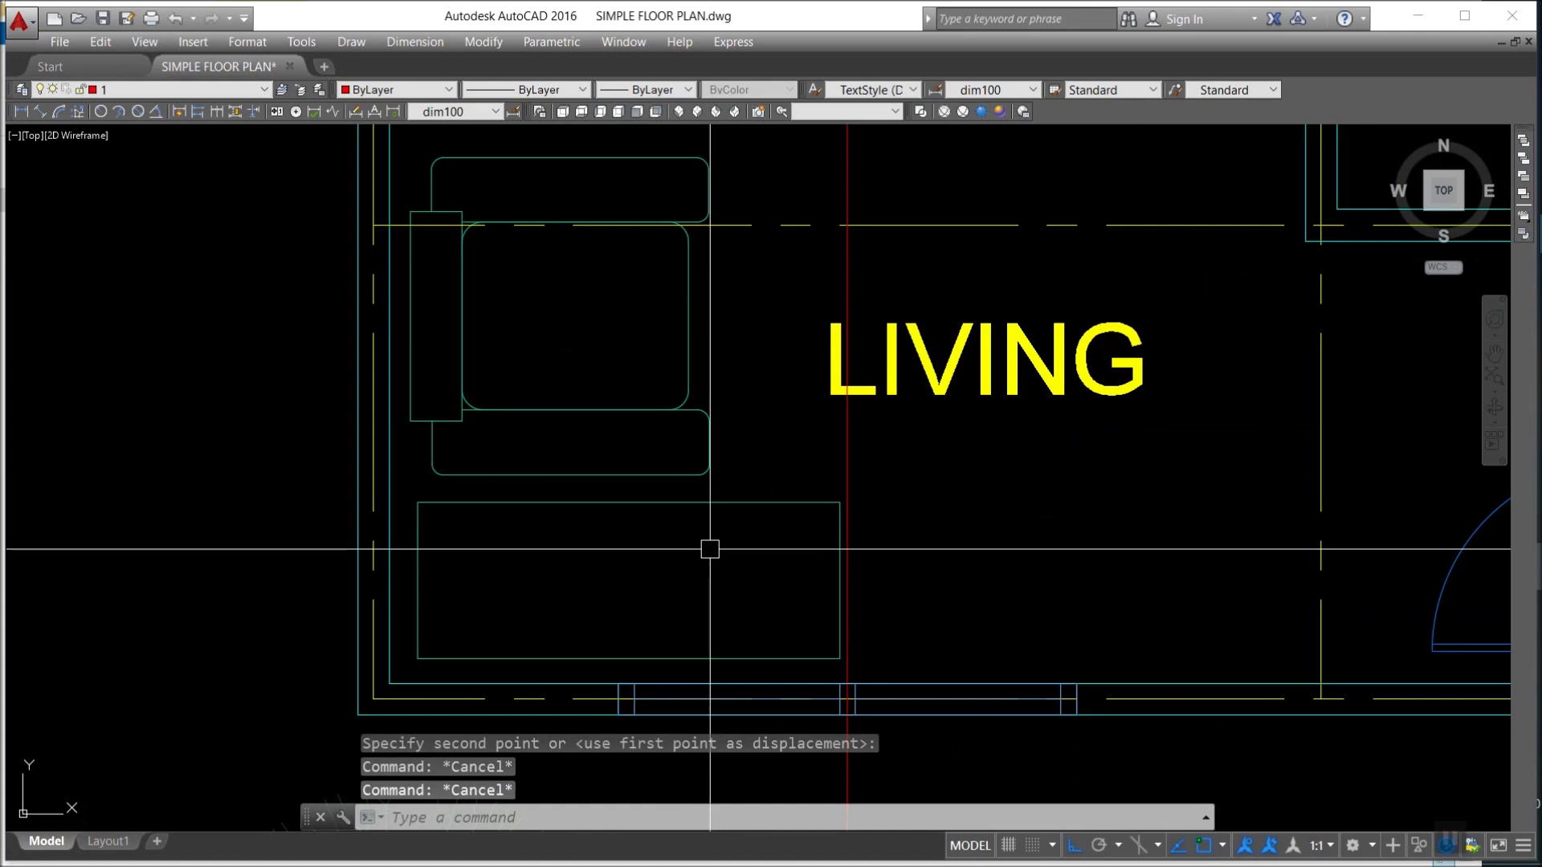
Stretch the low table 200 units upward.
{"action": "type", "text": "s"}
{"action": "key", "text": "Return"}
{"action": "left_click", "coordinate": [956, 540]}
{"action": "left_click", "coordinate": [402, 506]}
{"action": "key", "text": "Return"}
{"action": "left_click", "coordinate": [953, 538]}
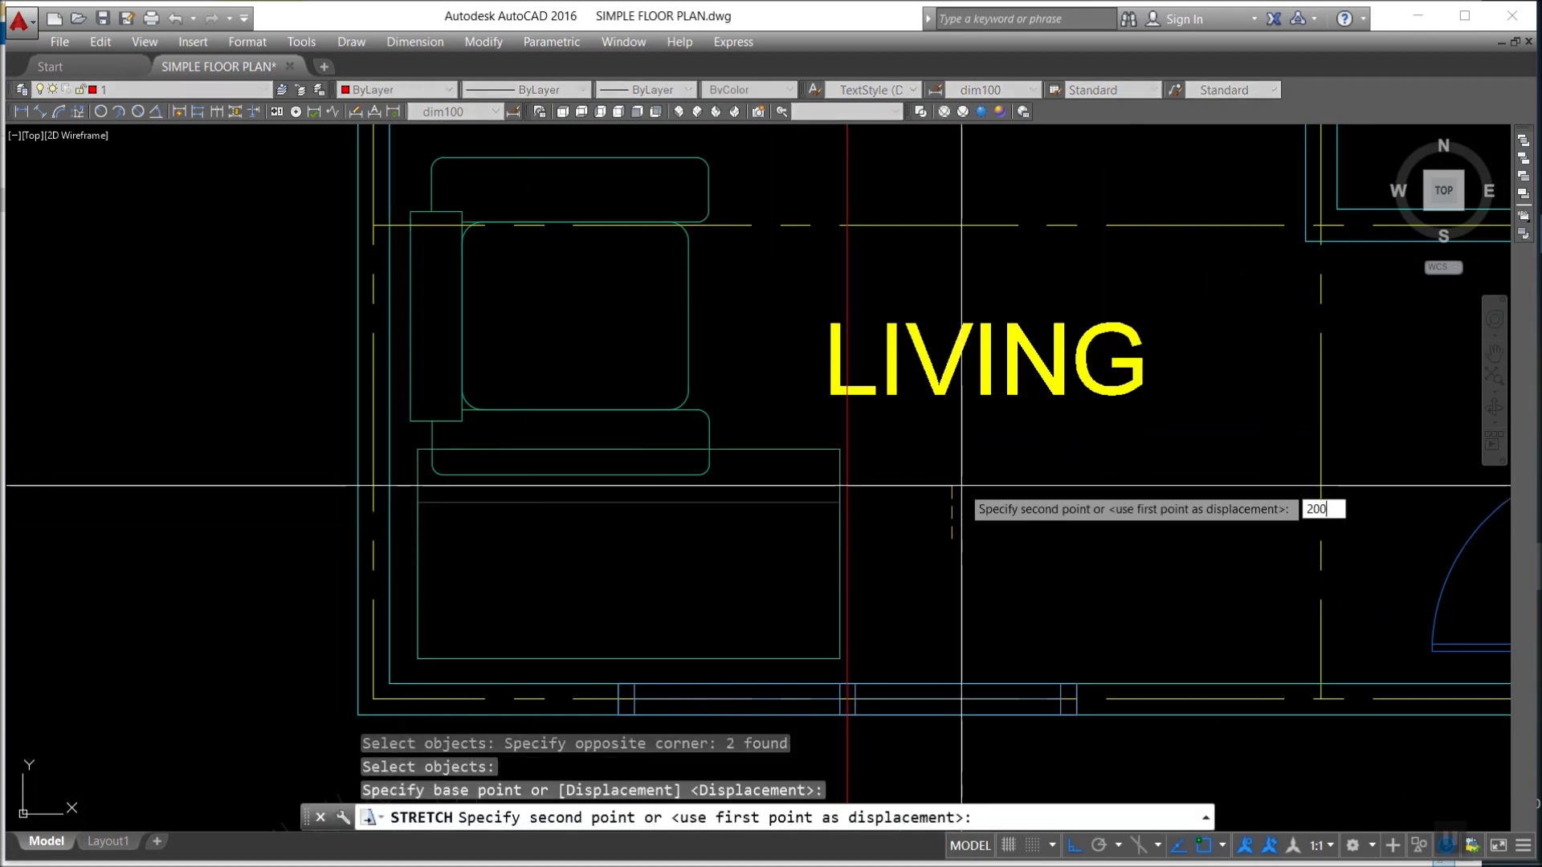
{"action": "key", "text": "Return"}
{"action": "key", "text": "Escape"}
Draw a closed polyline outline inside the table and a vertical centre divider.
{"action": "key", "text": "Return"}
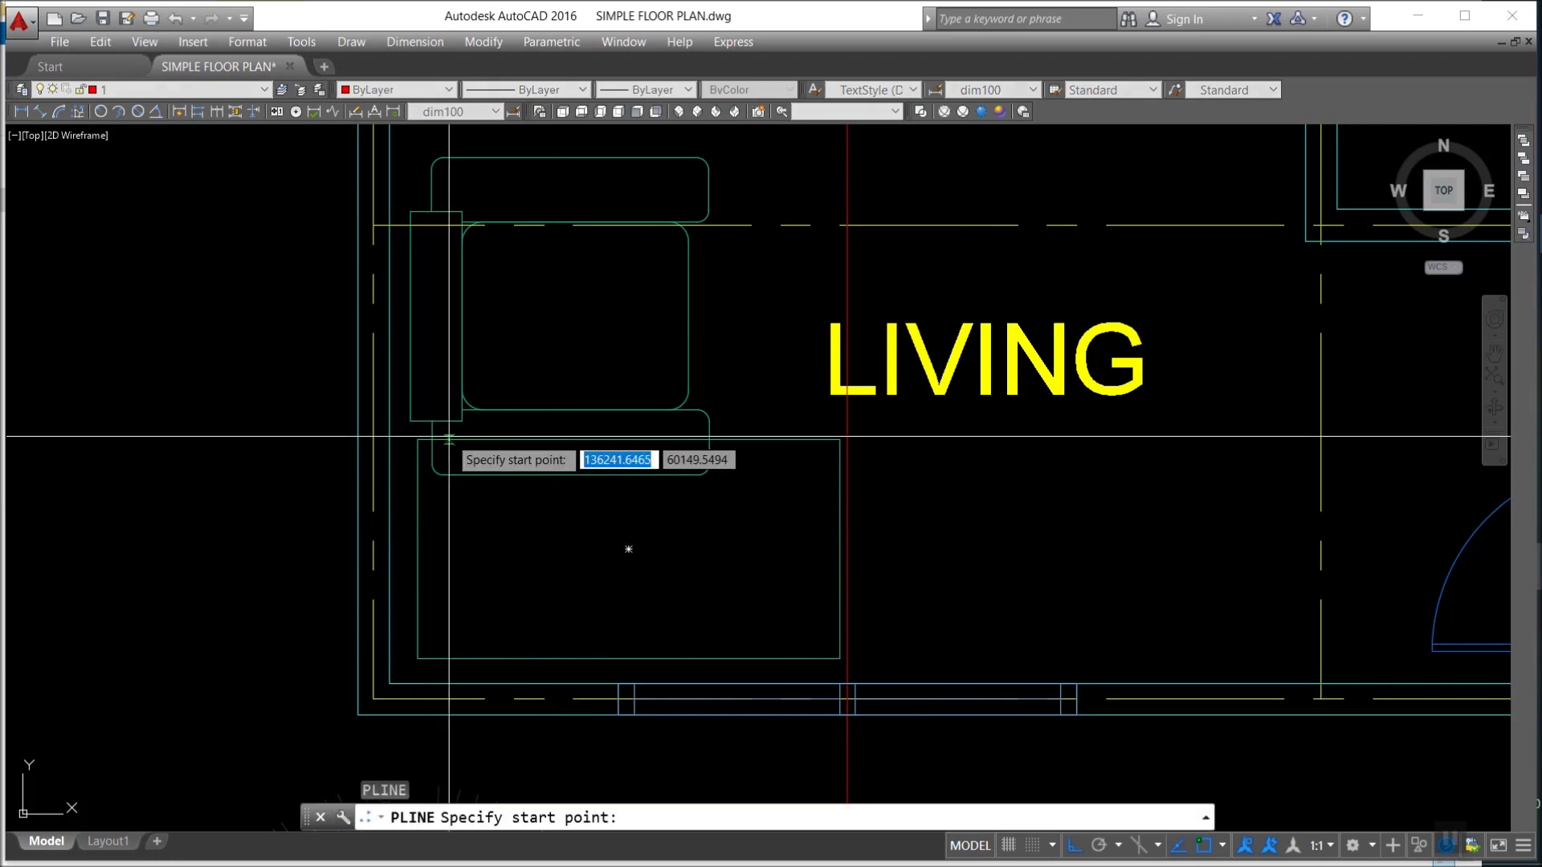
{"action": "left_click", "coordinate": [454, 439]}
{"action": "left_click", "coordinate": [455, 621]}
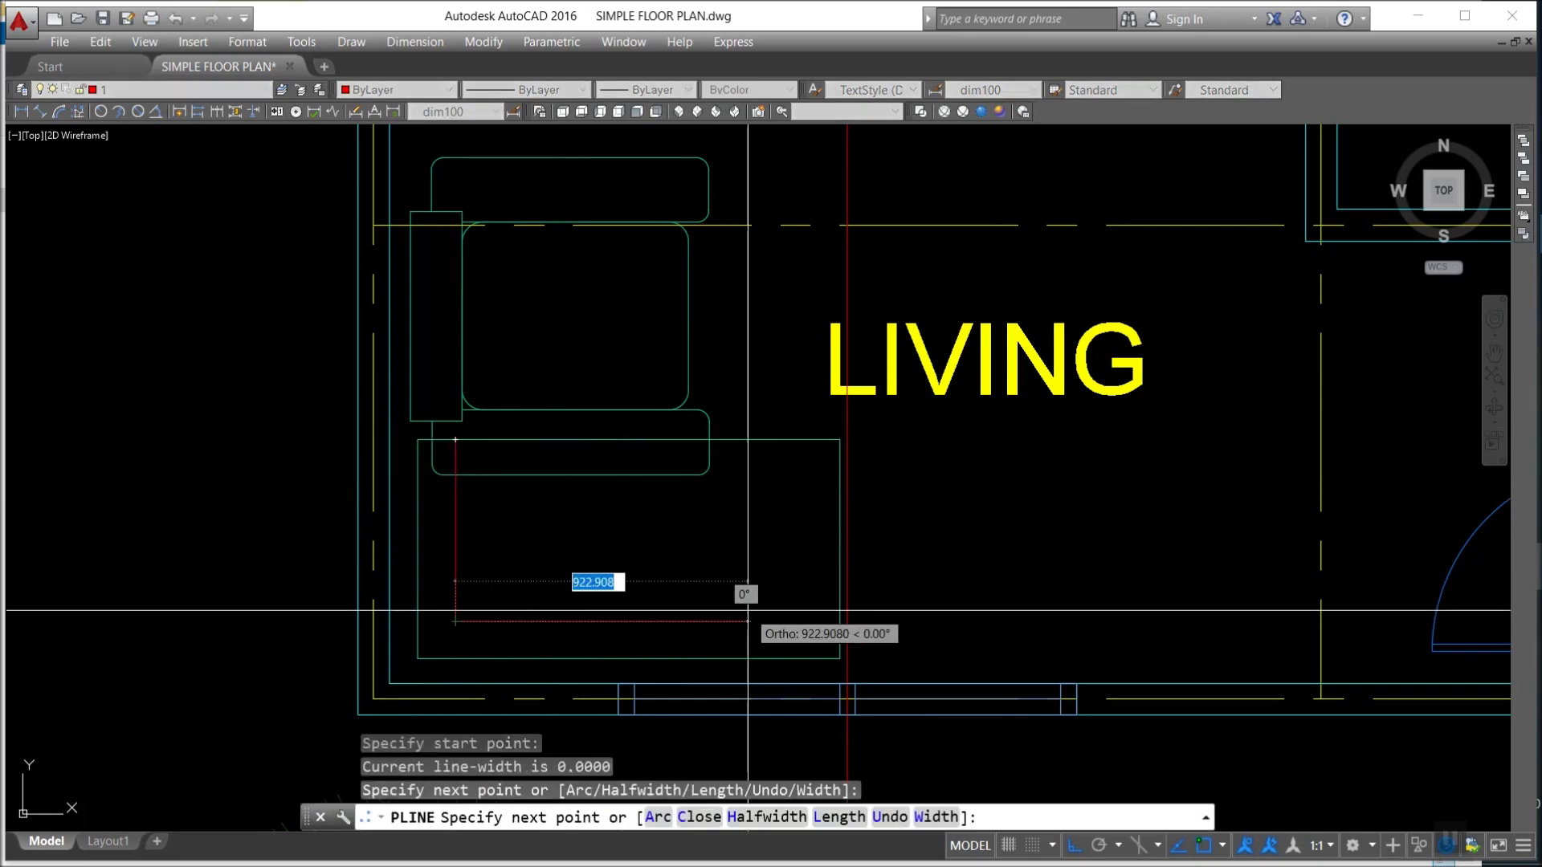
{"action": "left_click", "coordinate": [801, 619]}
{"action": "left_click", "coordinate": [801, 439]}
{"action": "type", "text": "c"}
{"action": "key", "text": "Return"}
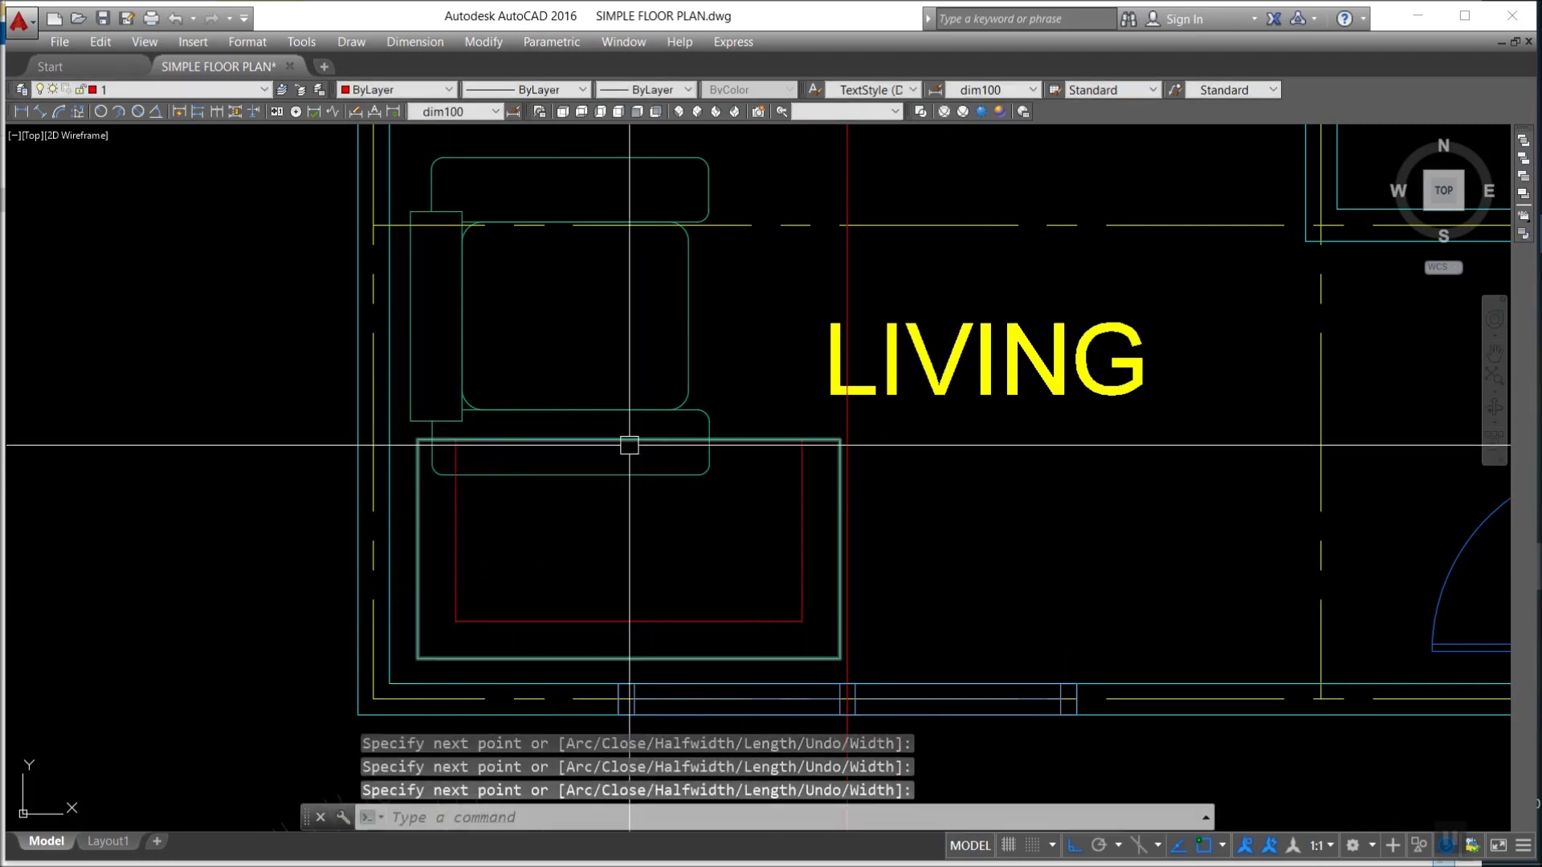
{"action": "key", "text": "Return"}
{"action": "left_click", "coordinate": [628, 439]}
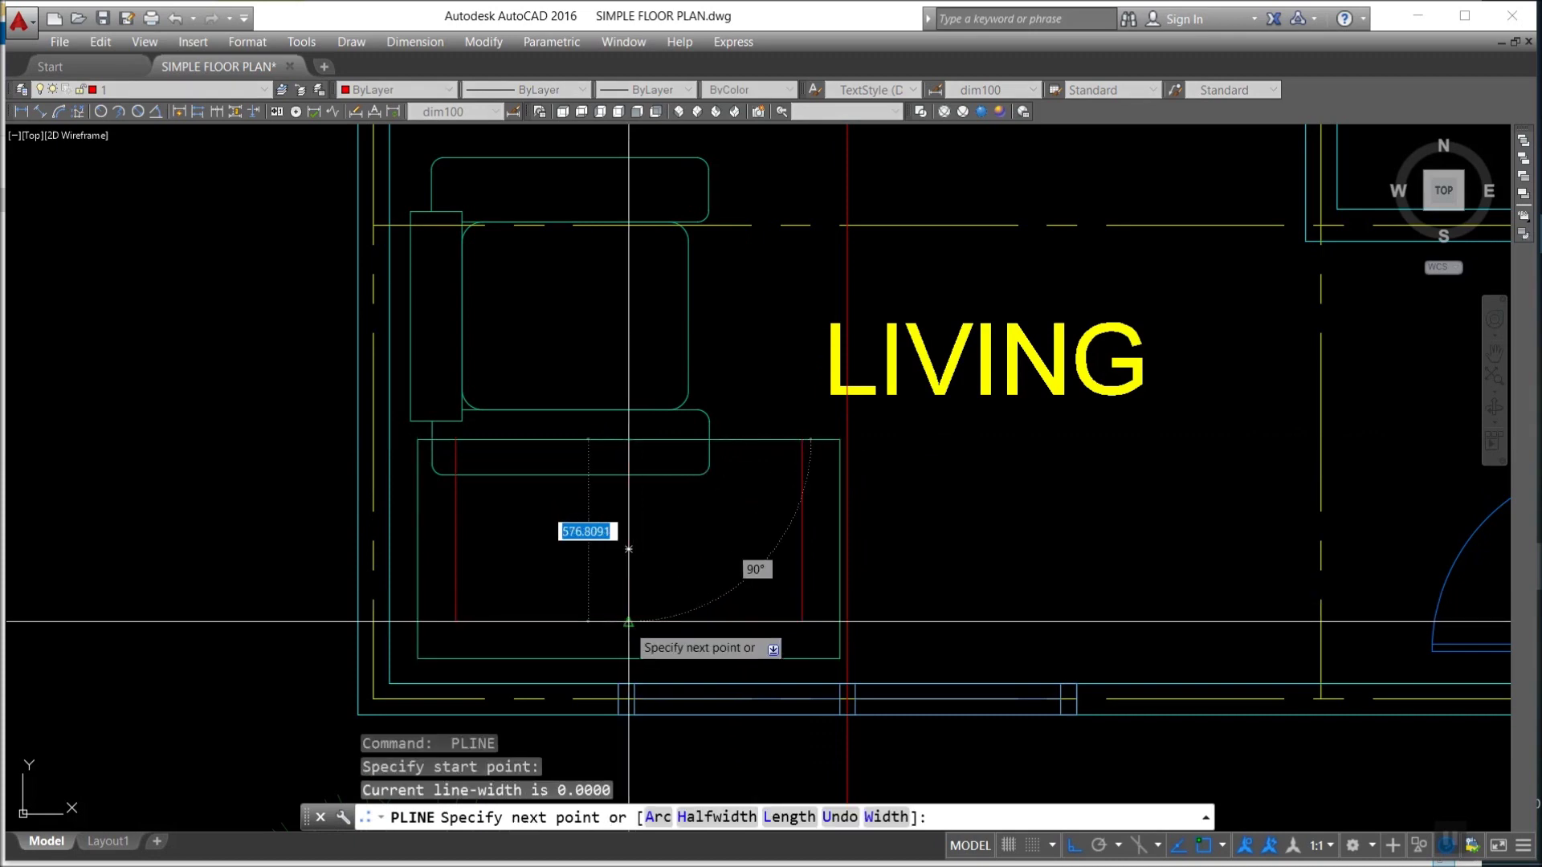
{"action": "left_click", "coordinate": [628, 620]}
{"action": "key", "text": "Escape"}
{"action": "key", "text": "Escape"}
Match the new outline and divider's properties to the table.
{"action": "key", "text": "Return"}
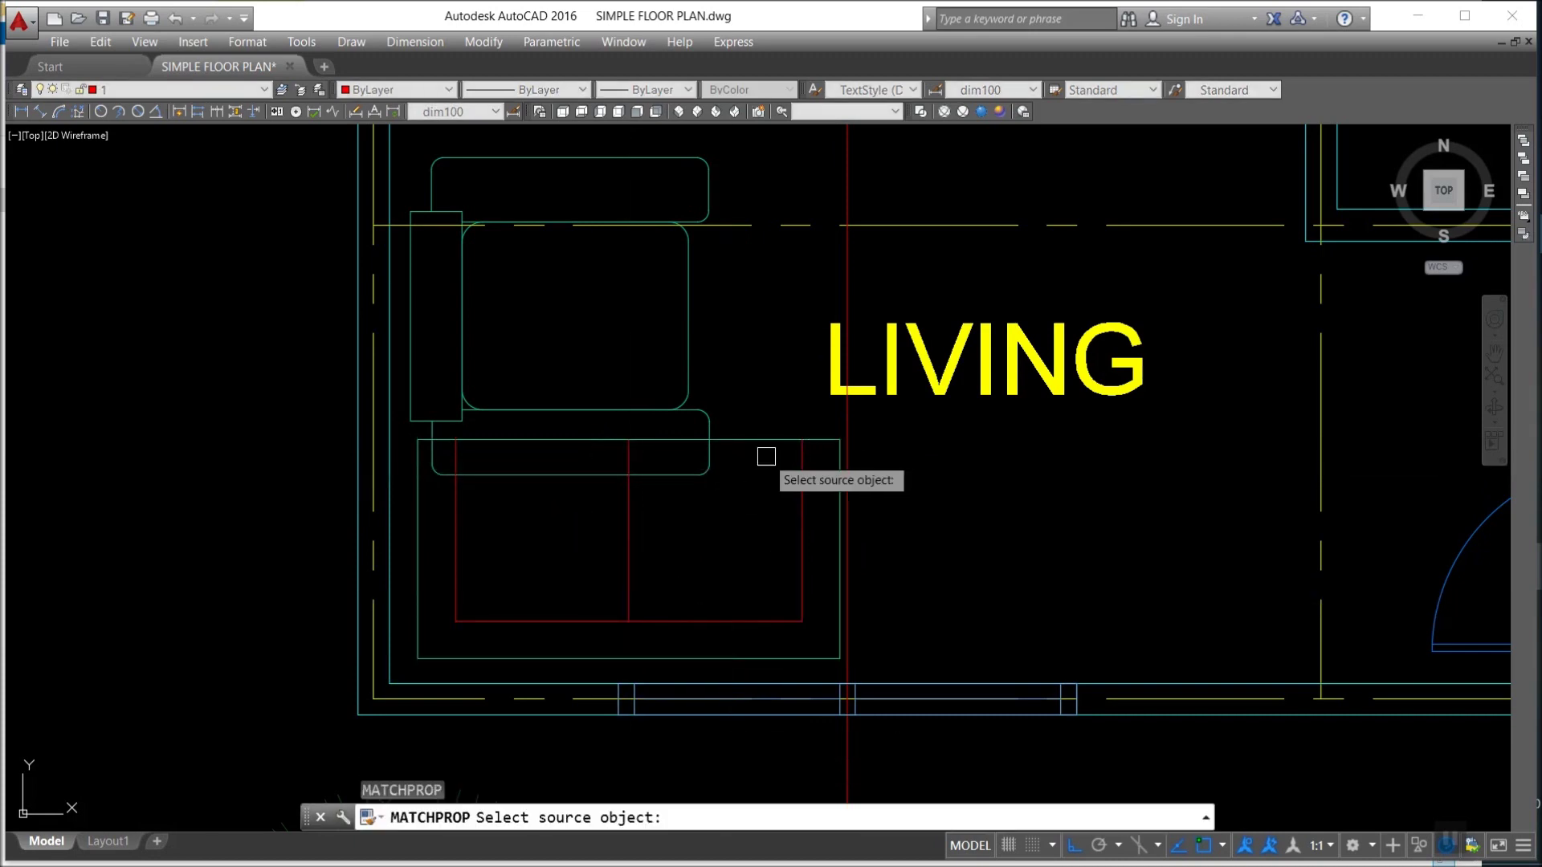
{"action": "left_click", "coordinate": [763, 442]}
{"action": "left_click", "coordinate": [813, 530]}
{"action": "left_click", "coordinate": [586, 535]}
{"action": "scroll", "coordinate": [587, 535], "scroll_direction": "down", "scroll_amount": 4}
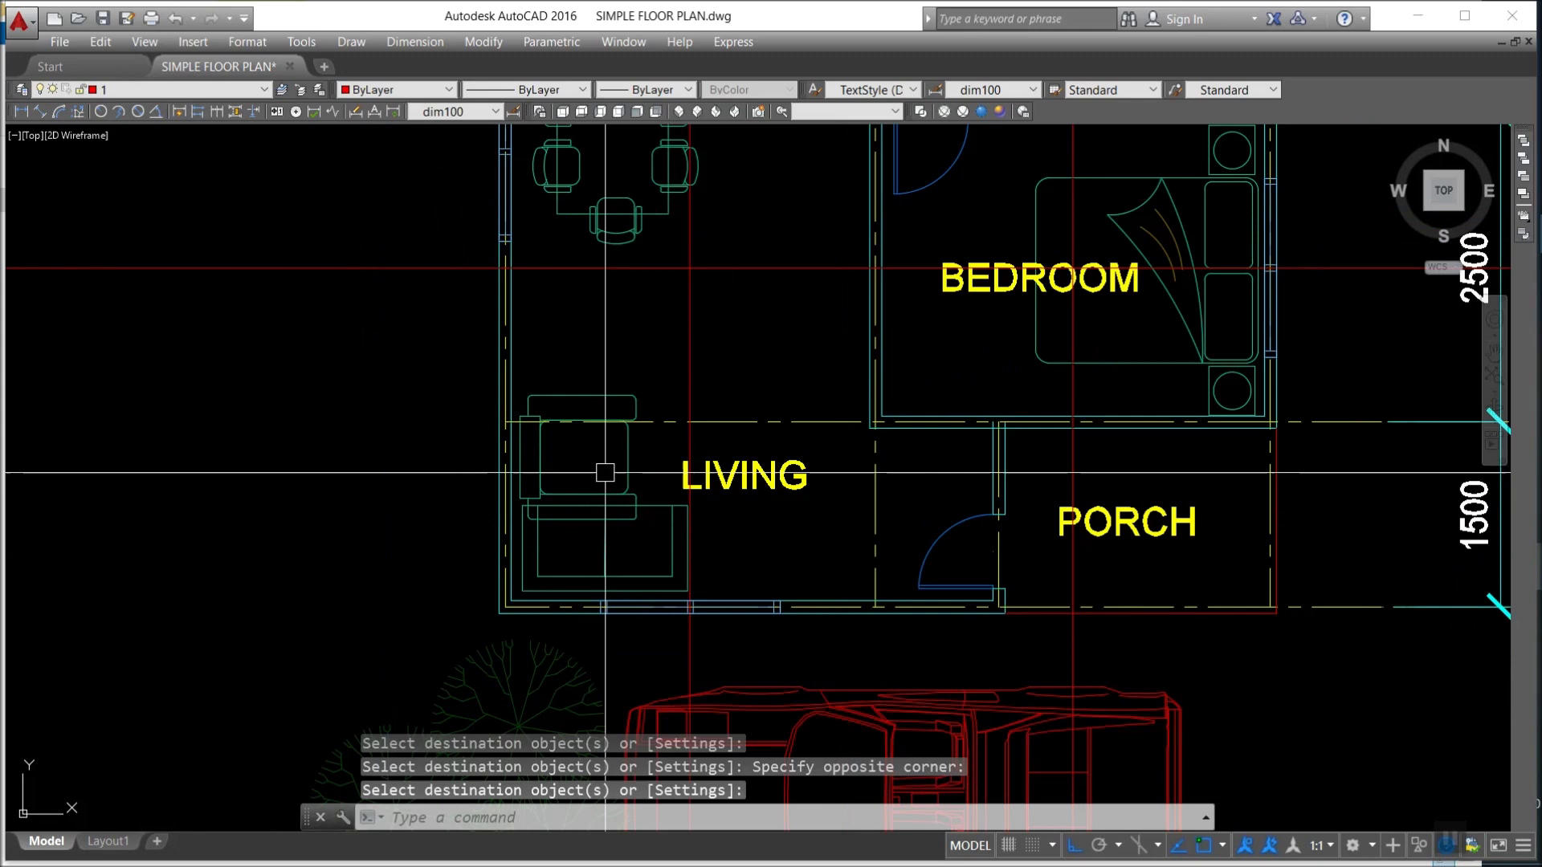
Move the living-room armchair higher up.
{"action": "key", "text": "Escape"}
{"action": "key", "text": "Escape"}
{"action": "type", "text": "m"}
{"action": "key", "text": "Return"}
{"action": "left_click", "coordinate": [635, 411]}
{"action": "key", "text": "Return"}
{"action": "left_click", "coordinate": [652, 343]}
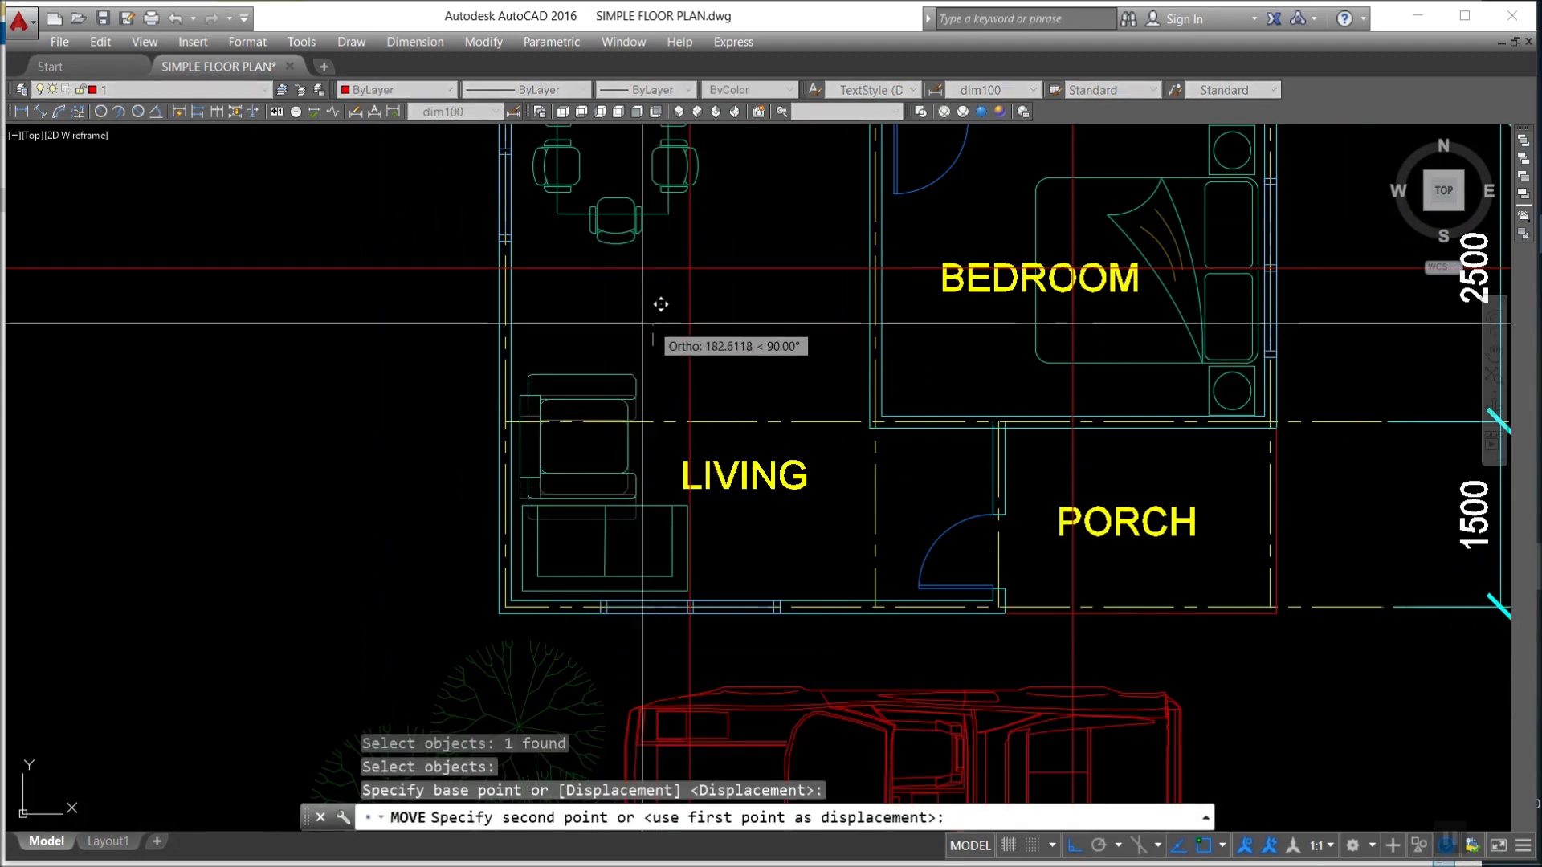
{"action": "left_click", "coordinate": [666, 269]}
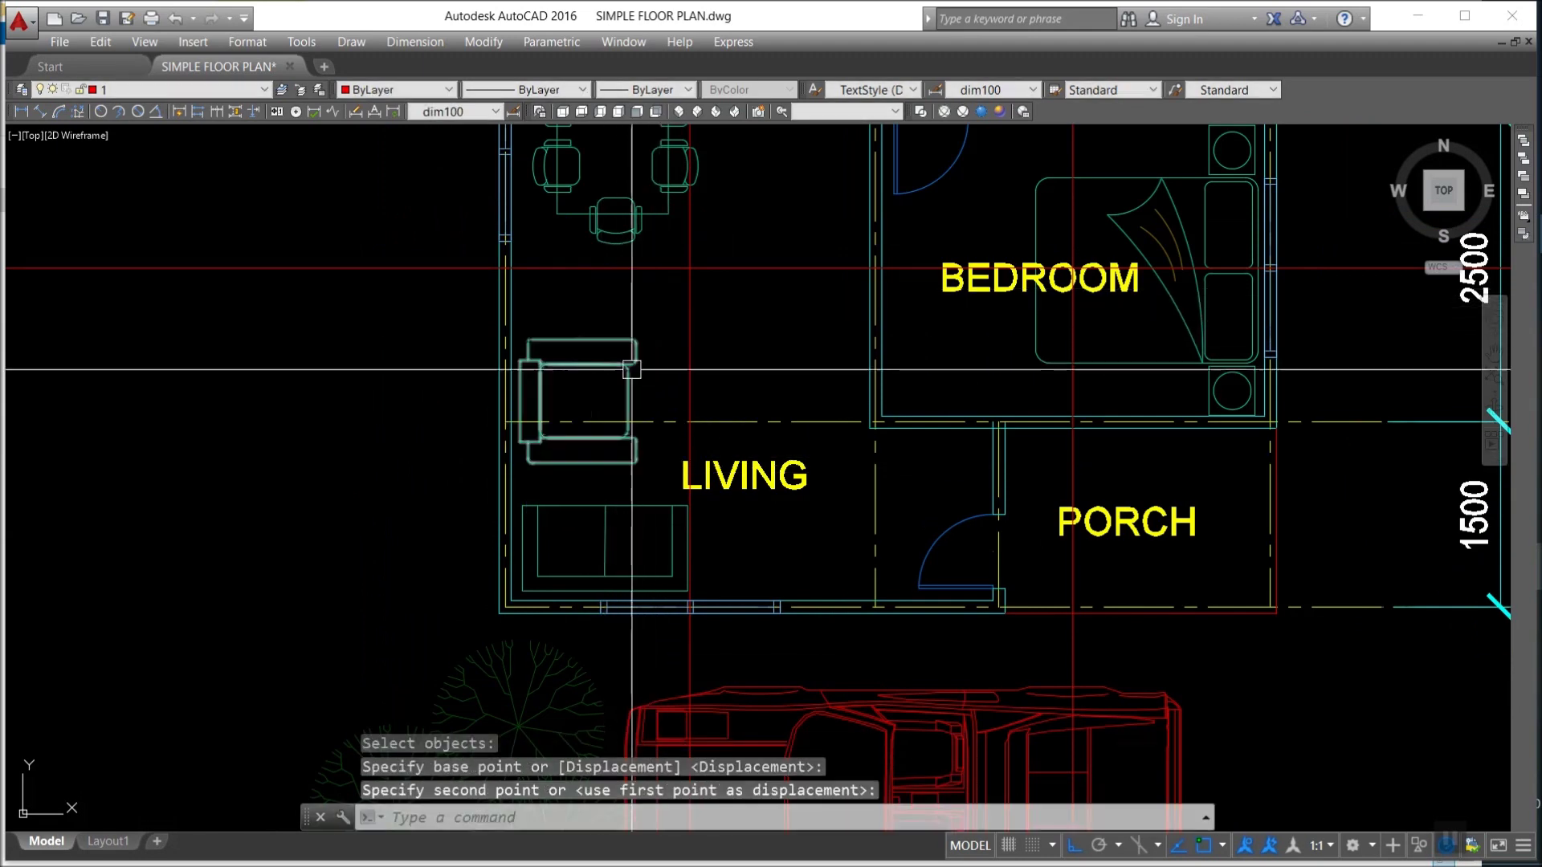
Move the sofa to the right into a new position.
{"action": "key", "text": "Return"}
{"action": "left_click", "coordinate": [459, 486]}
{"action": "left_click", "coordinate": [740, 593]}
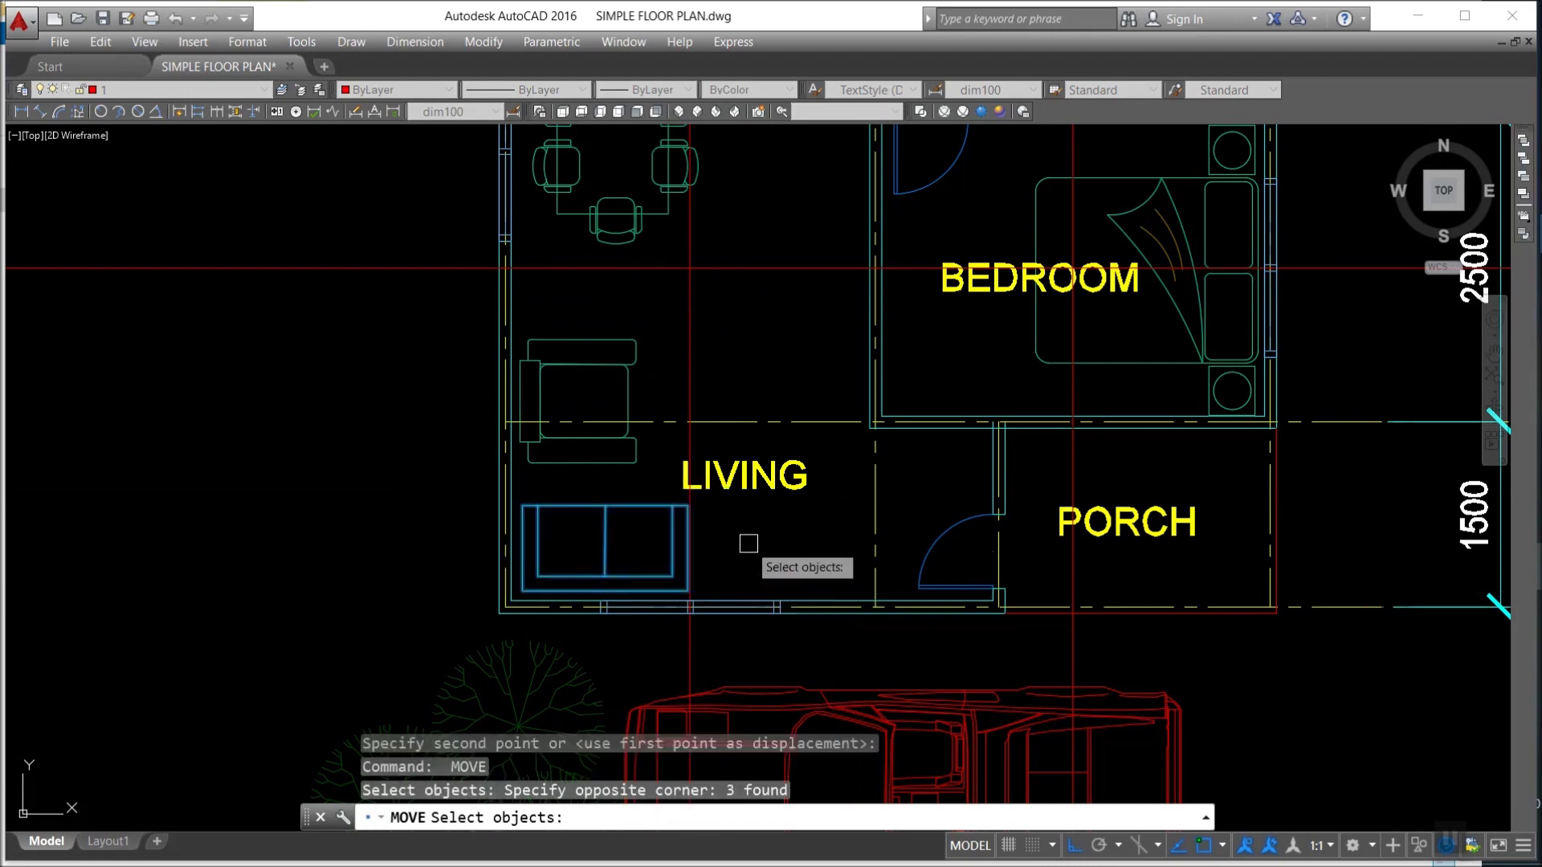
{"action": "key", "text": "Return"}
{"action": "left_click", "coordinate": [749, 543]}
{"action": "left_click", "coordinate": [851, 530]}
Drop the armchair a little lower.
{"action": "key", "text": "Return"}
{"action": "left_click", "coordinate": [614, 462]}
{"action": "key", "text": "Return"}
{"action": "left_click", "coordinate": [594, 487]}
{"action": "left_click", "coordinate": [584, 529]}
{"action": "key", "text": "Return"}
Move the LIVING room label higher.
{"action": "scroll", "coordinate": [584, 529], "scroll_direction": "down", "scroll_amount": 3}
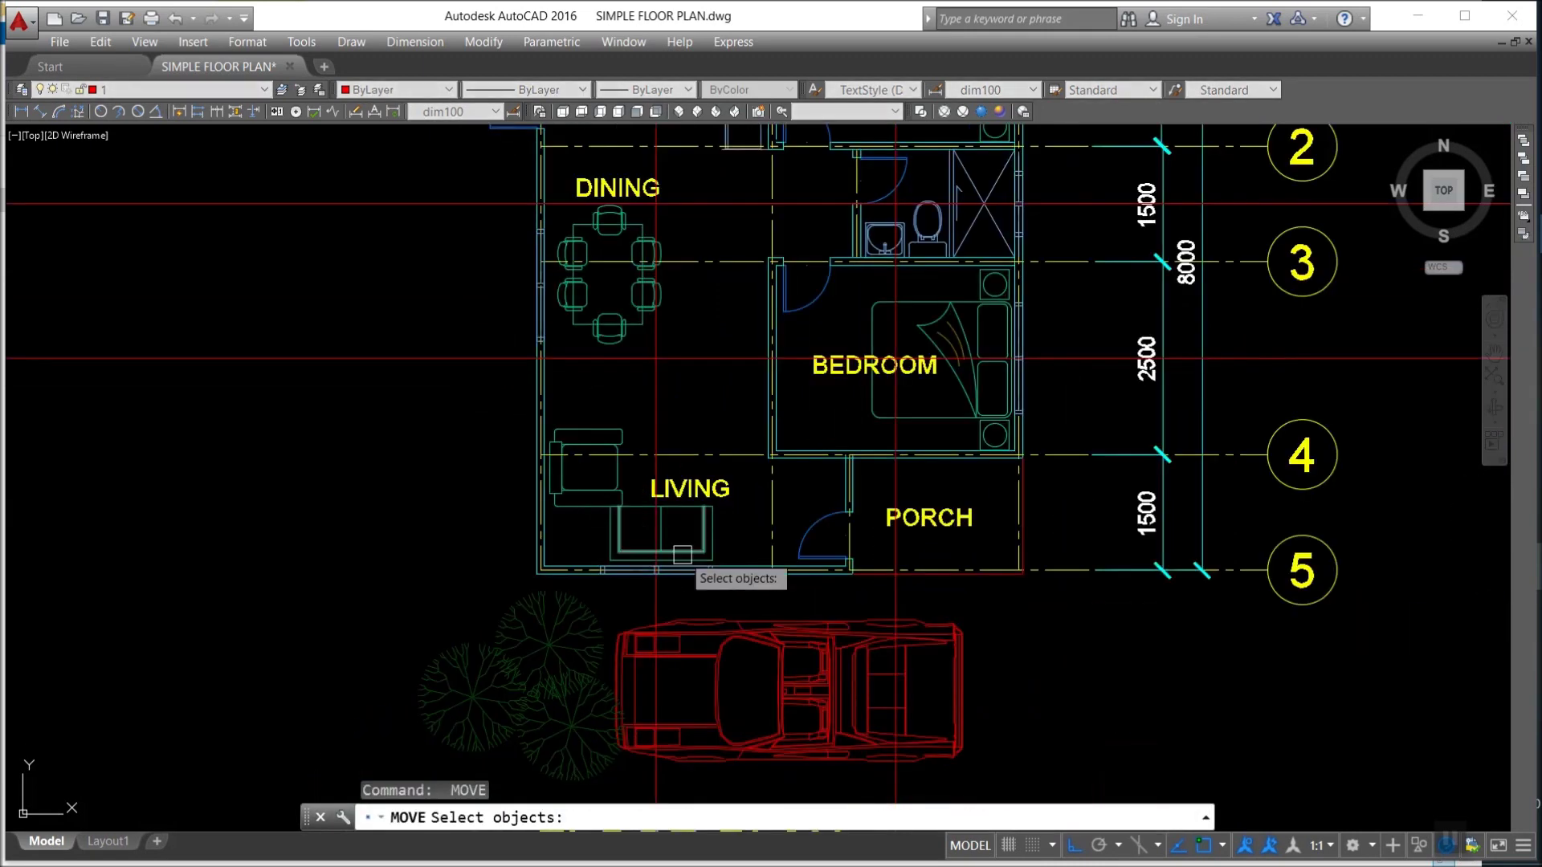
{"action": "scroll", "coordinate": [723, 562], "scroll_direction": "up", "scroll_amount": 3}
{"action": "left_click", "coordinate": [757, 482]}
{"action": "key", "text": "Return"}
{"action": "left_click", "coordinate": [721, 463]}
{"action": "key", "text": "Return"}
{"action": "key", "text": "Return"}
{"action": "left_click", "coordinate": [772, 494]}
{"action": "scroll", "coordinate": [611, 520], "scroll_direction": "down", "scroll_amount": 4}
{"action": "key", "text": "Escape"}
{"action": "scroll", "coordinate": [659, 498], "scroll_direction": "up", "scroll_amount": 2}
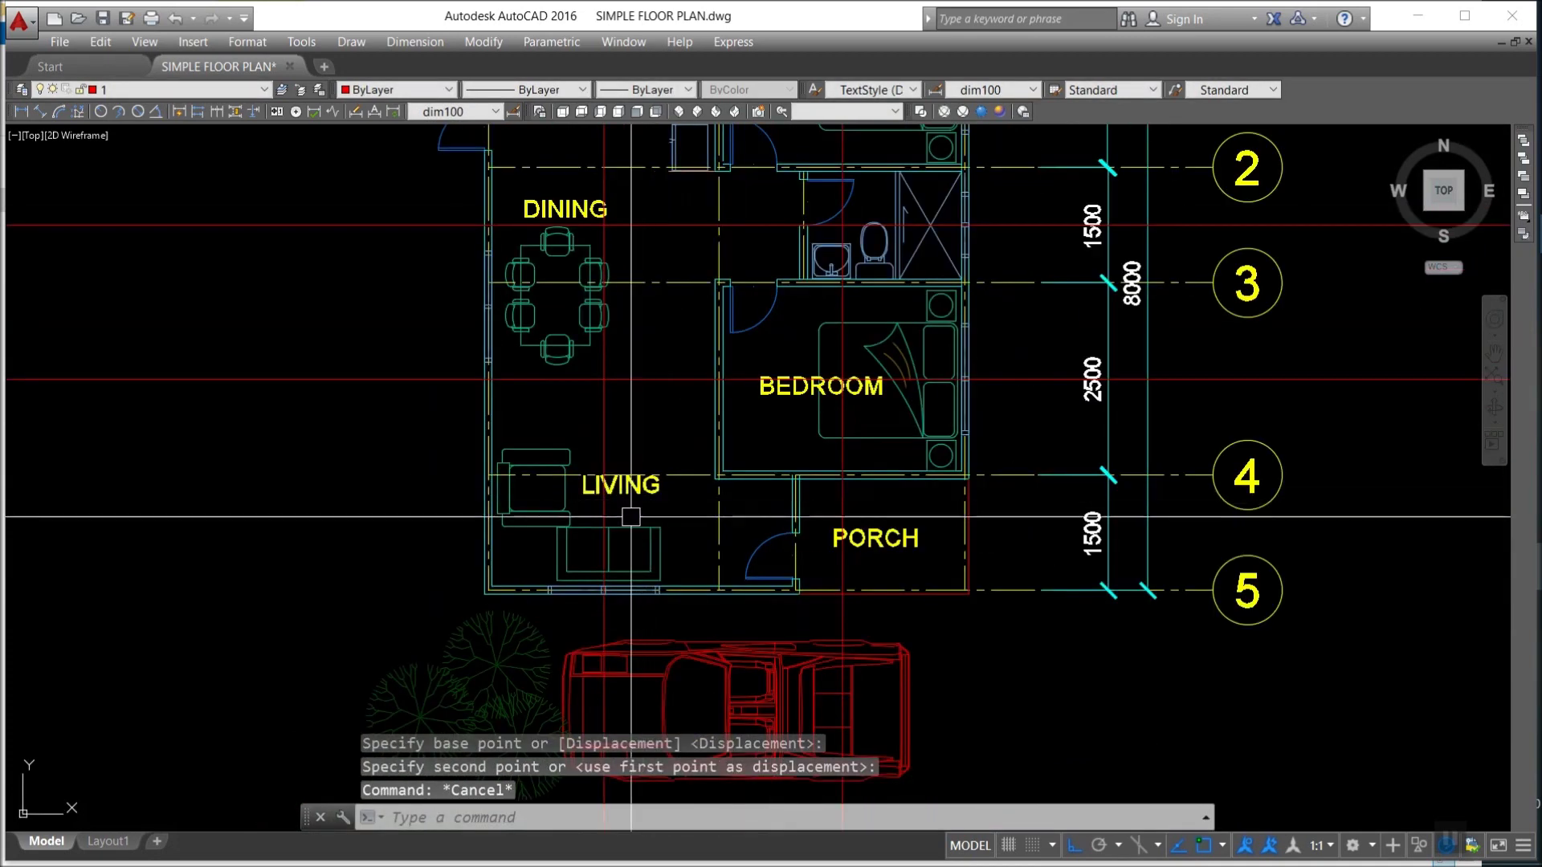
{"action": "key", "text": "Escape"}
{"action": "key", "text": "Escape"}
Shift the sofa slightly to the left.
{"action": "key", "text": "Return"}
{"action": "scroll", "coordinate": [580, 530], "scroll_direction": "up", "scroll_amount": 3}
{"action": "left_click", "coordinate": [241, 289]}
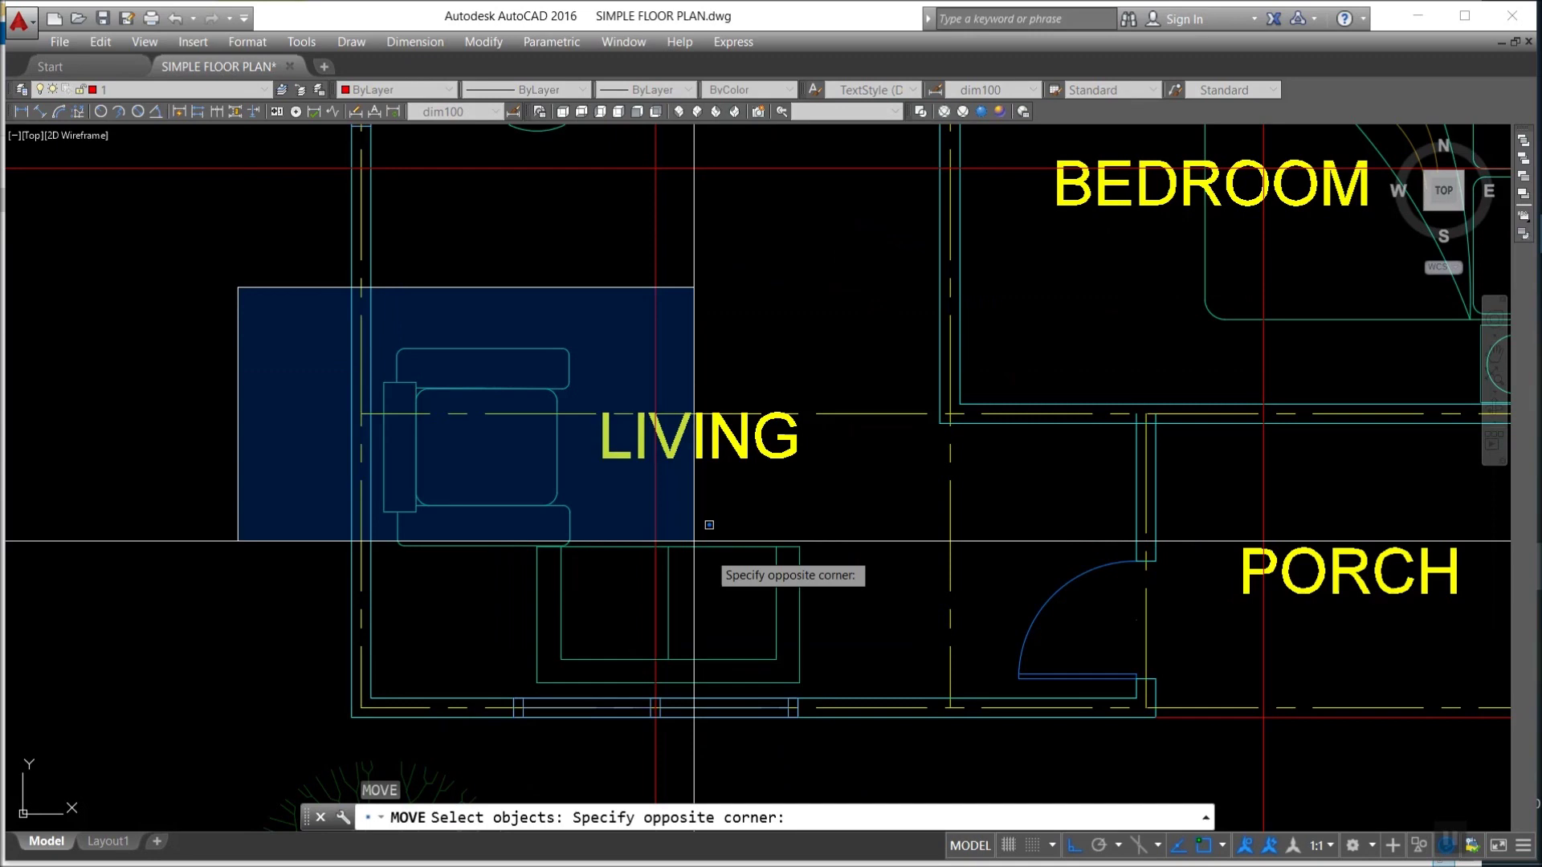
{"action": "left_click", "coordinate": [490, 460]}
{"action": "left_click", "coordinate": [955, 687]}
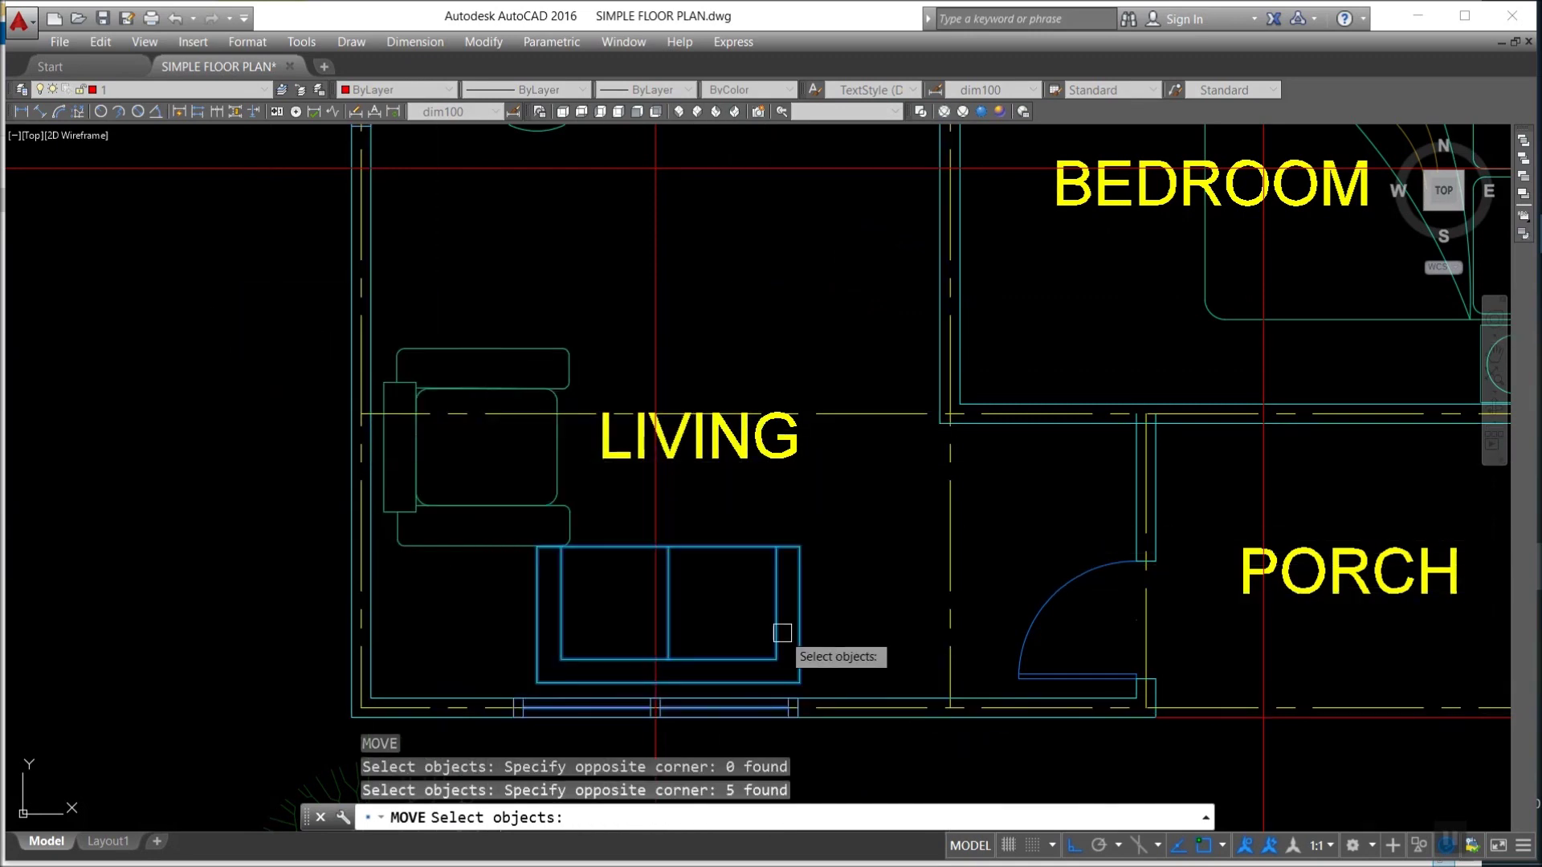
{"action": "key", "text": "Return"}
{"action": "left_click", "coordinate": [719, 600]}
{"action": "left_click", "coordinate": [578, 584]}
{"action": "key", "text": "Return"}
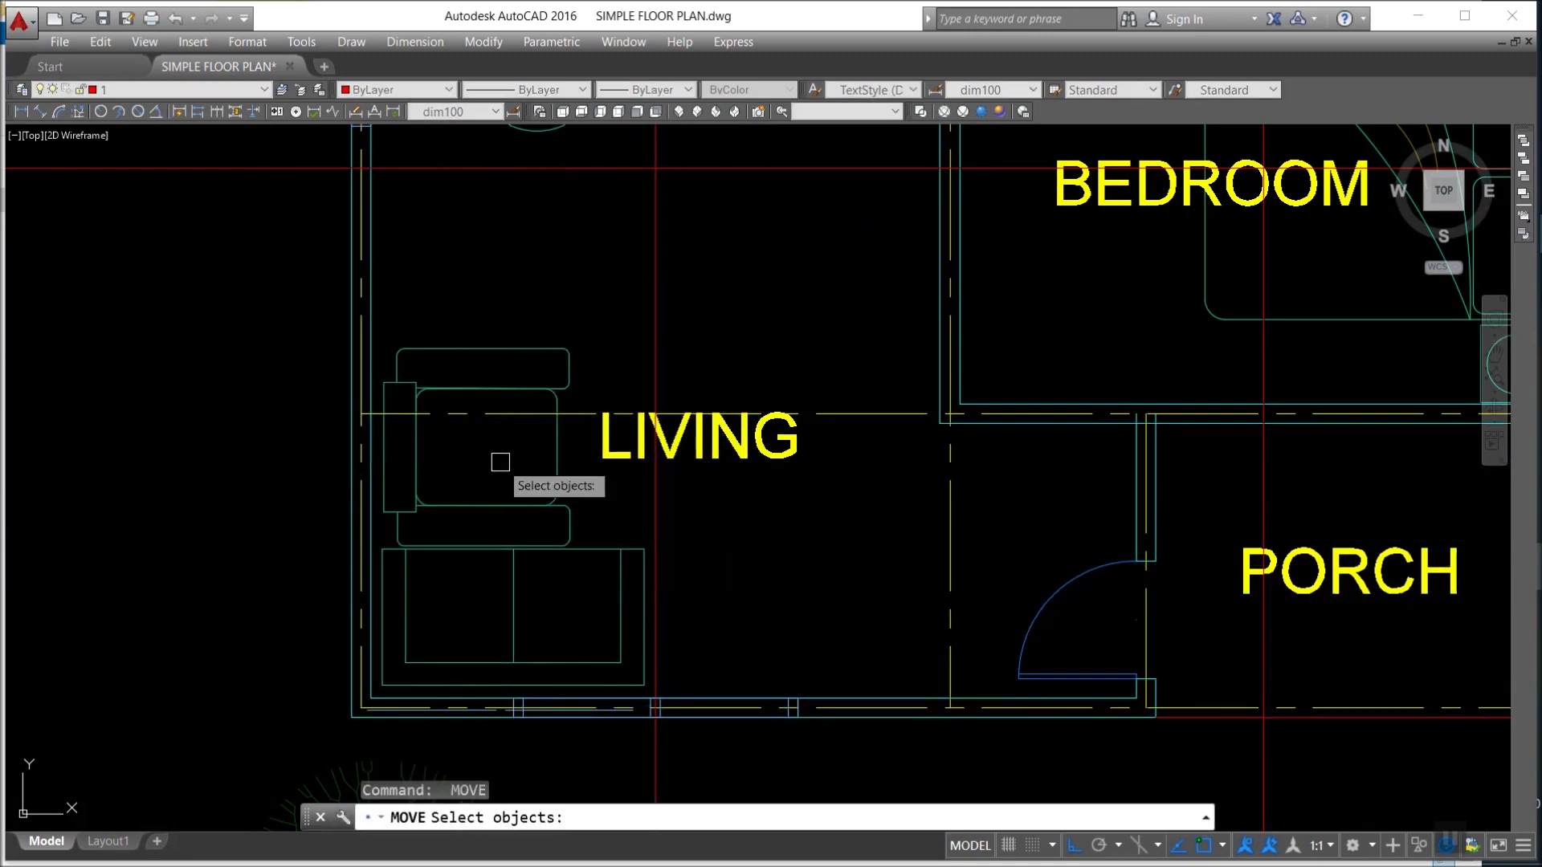
Move the sofa into its final spot.
{"action": "left_click", "coordinate": [548, 482]}
{"action": "key", "text": "Return"}
{"action": "left_click", "coordinate": [548, 481]}
{"action": "left_click", "coordinate": [602, 293]}
{"action": "scroll", "coordinate": [547, 446], "scroll_direction": "down", "scroll_amount": 4}
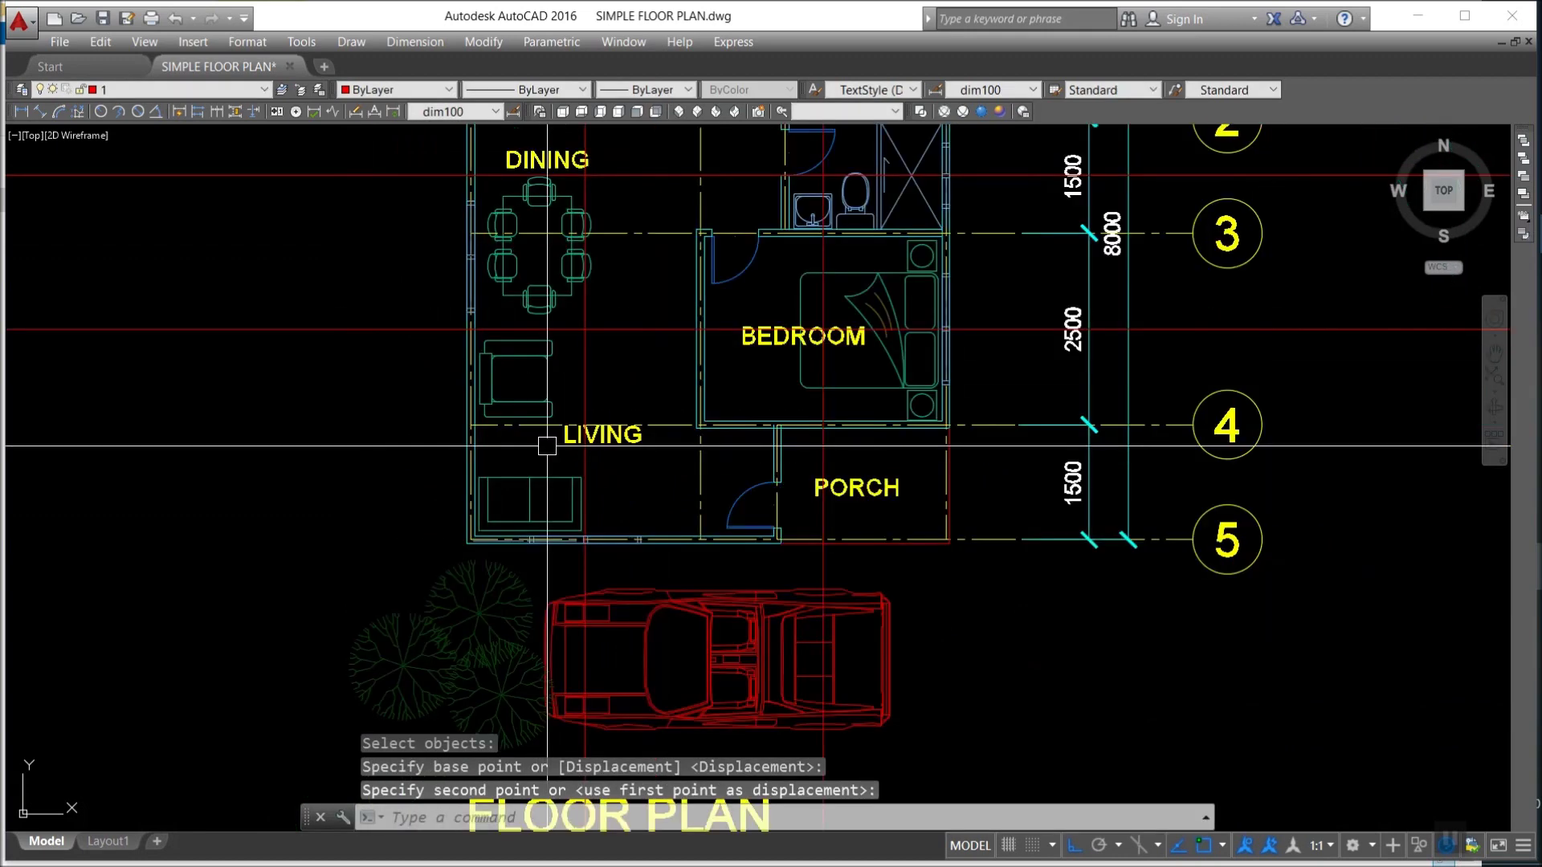
{"action": "key", "text": "Escape"}
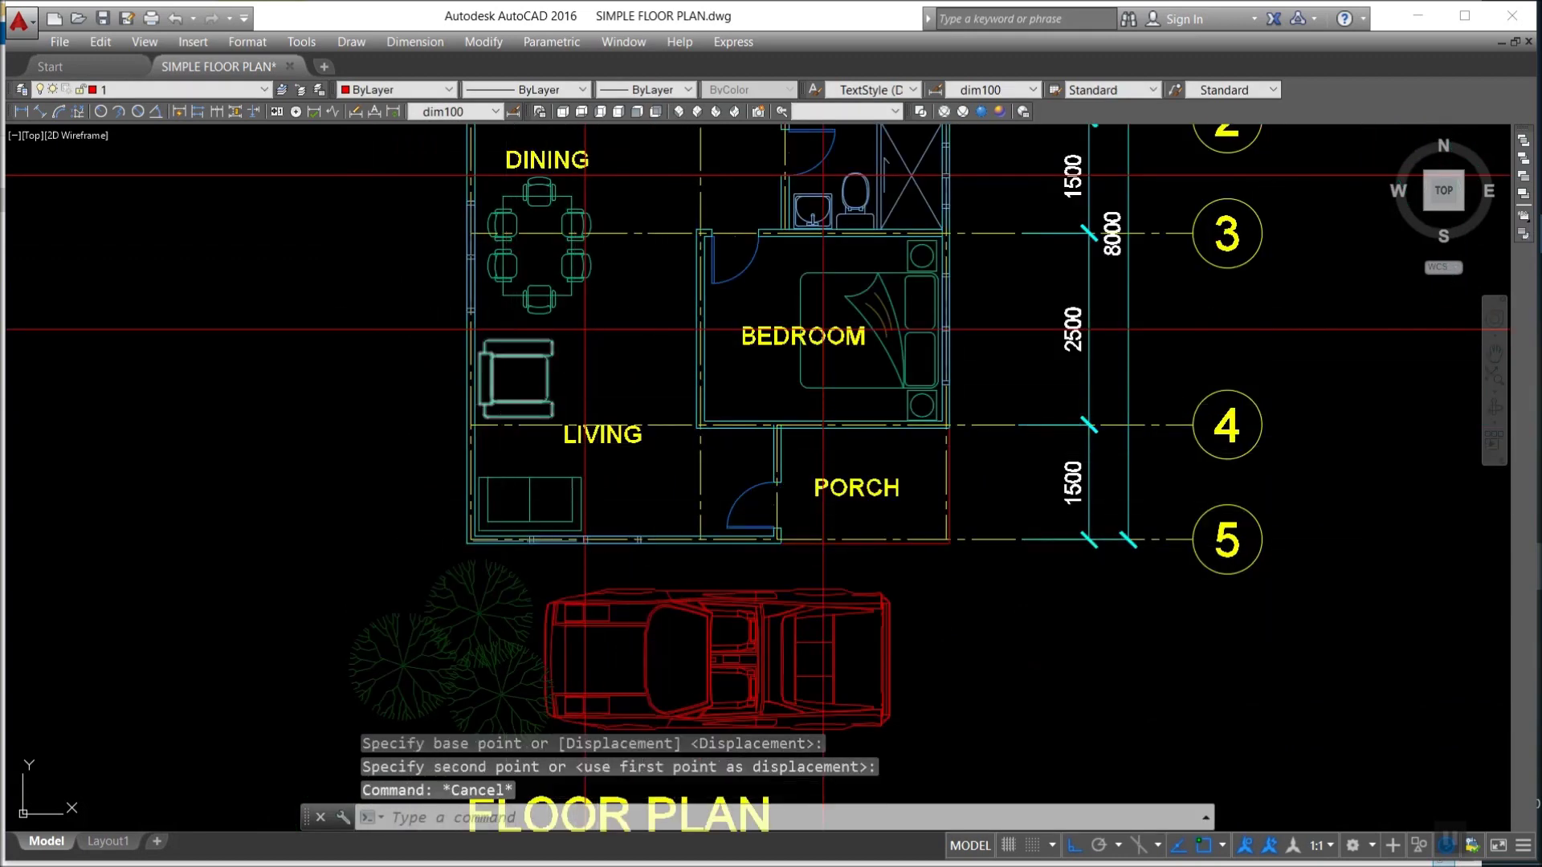
Erase the living-room armchair.
{"action": "type", "text": "e"}
{"action": "key", "text": "Return"}
{"action": "left_click", "coordinate": [482, 377]}
{"action": "scroll", "coordinate": [526, 520], "scroll_direction": "up", "scroll_amount": 3}
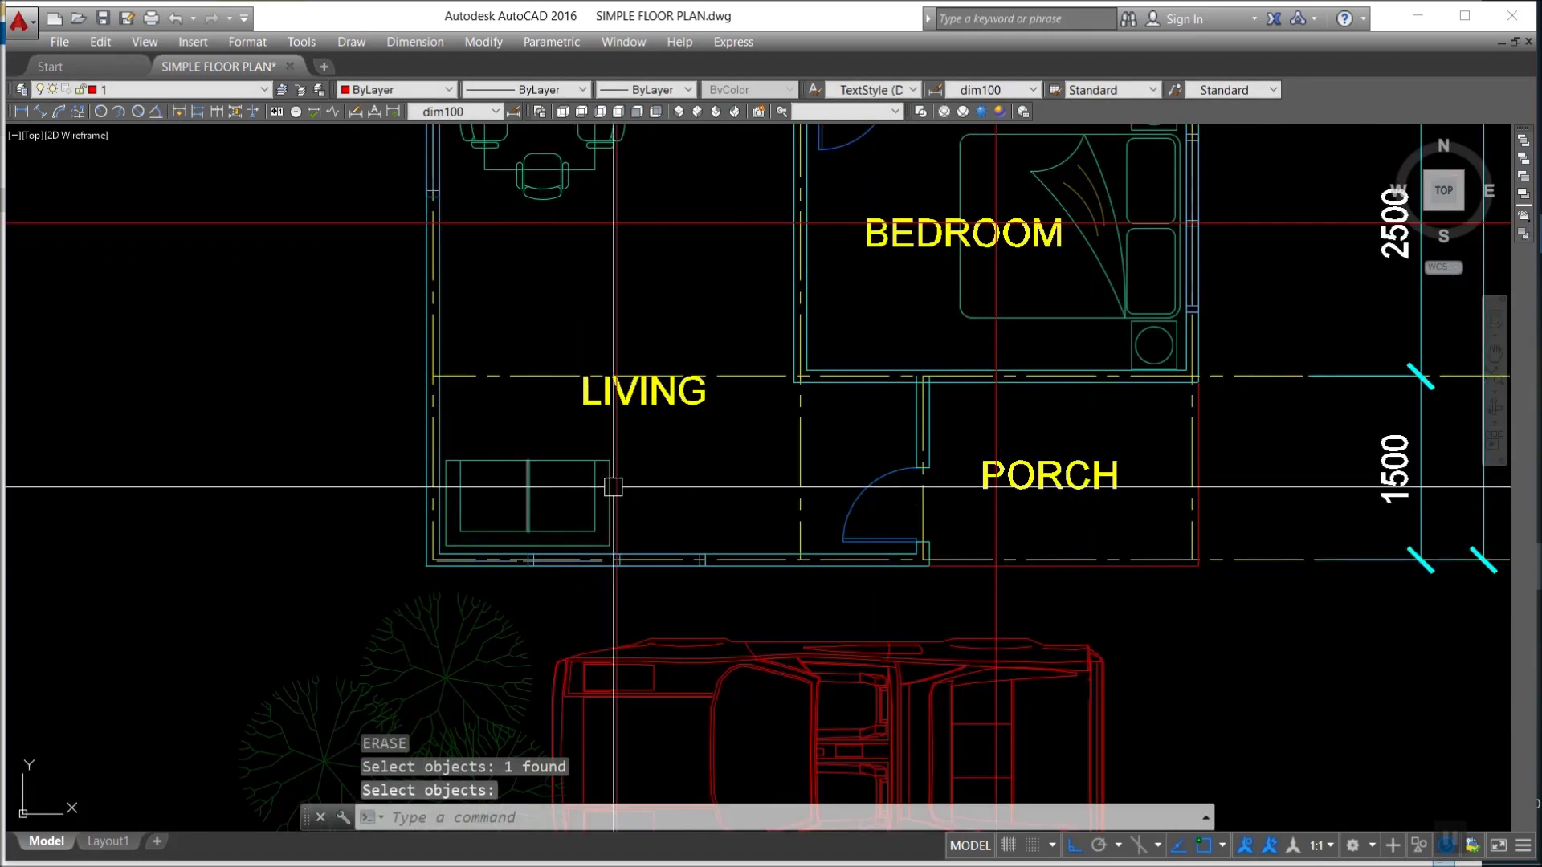
{"action": "scroll", "coordinate": [571, 506], "scroll_direction": "up", "scroll_amount": 2}
{"action": "key", "text": "Escape"}
Stretch the sofa wider to the right using a crossing window.
{"action": "key", "text": "Return"}
{"action": "scroll", "coordinate": [661, 575], "scroll_direction": "up", "scroll_amount": 2}
{"action": "left_click", "coordinate": [656, 578]}
{"action": "left_click", "coordinate": [511, 432]}
{"action": "key", "text": "Return"}
{"action": "left_click", "coordinate": [784, 396]}
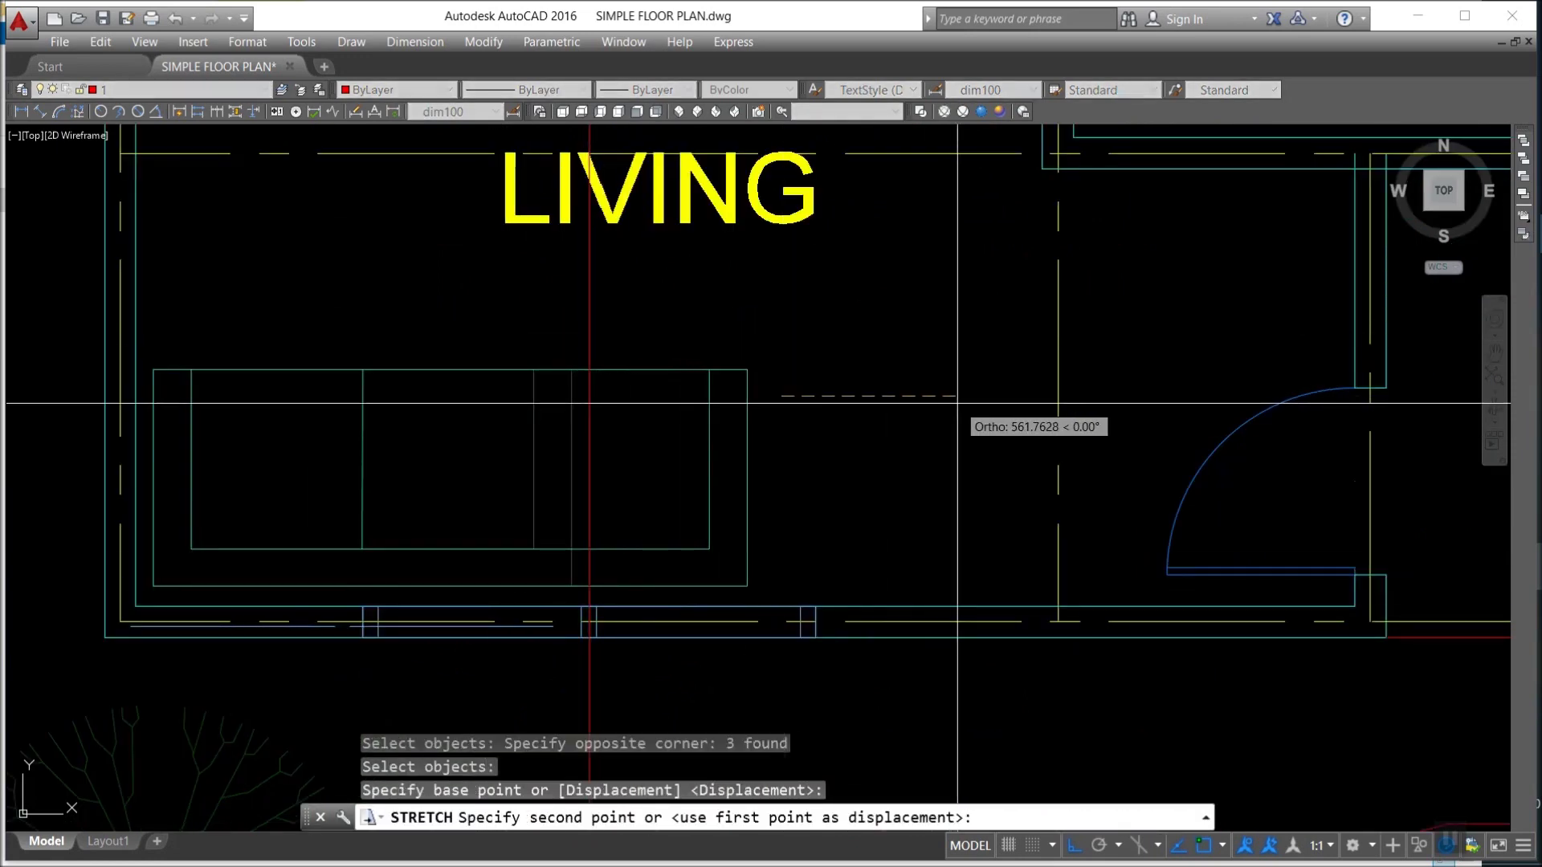
{"action": "left_click", "coordinate": [957, 403]}
{"action": "key", "text": "Escape"}
{"action": "key", "text": "Escape"}
Move one vertical sofa line further right to match the stretch.
{"action": "type", "text": "m"}
{"action": "key", "text": "Return"}
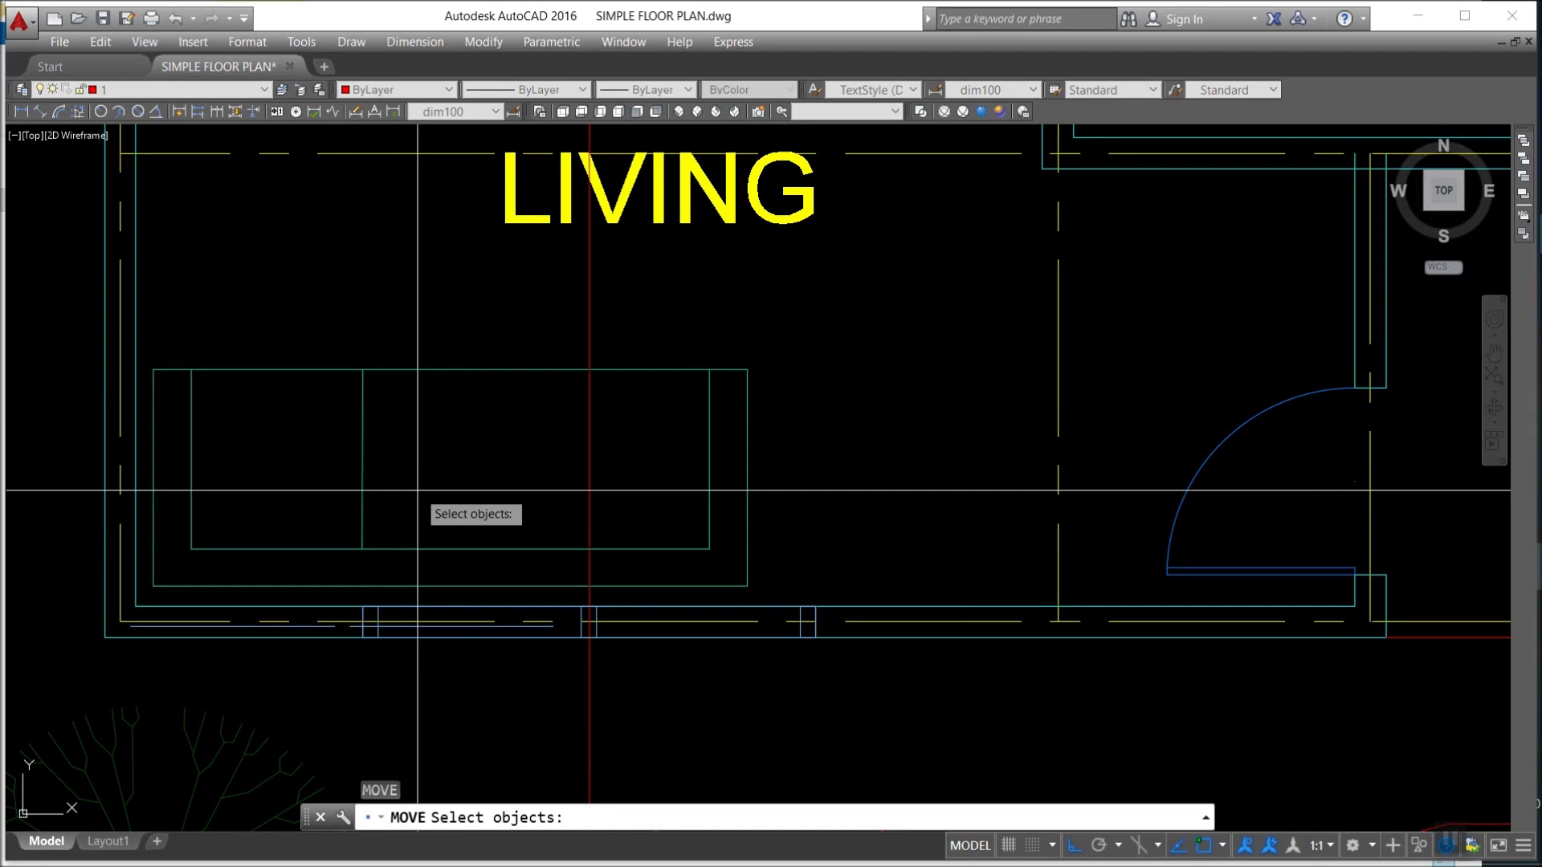
{"action": "left_click", "coordinate": [334, 366]}
{"action": "left_click", "coordinate": [425, 551]}
{"action": "key", "text": "Return"}
{"action": "left_click", "coordinate": [362, 367]}
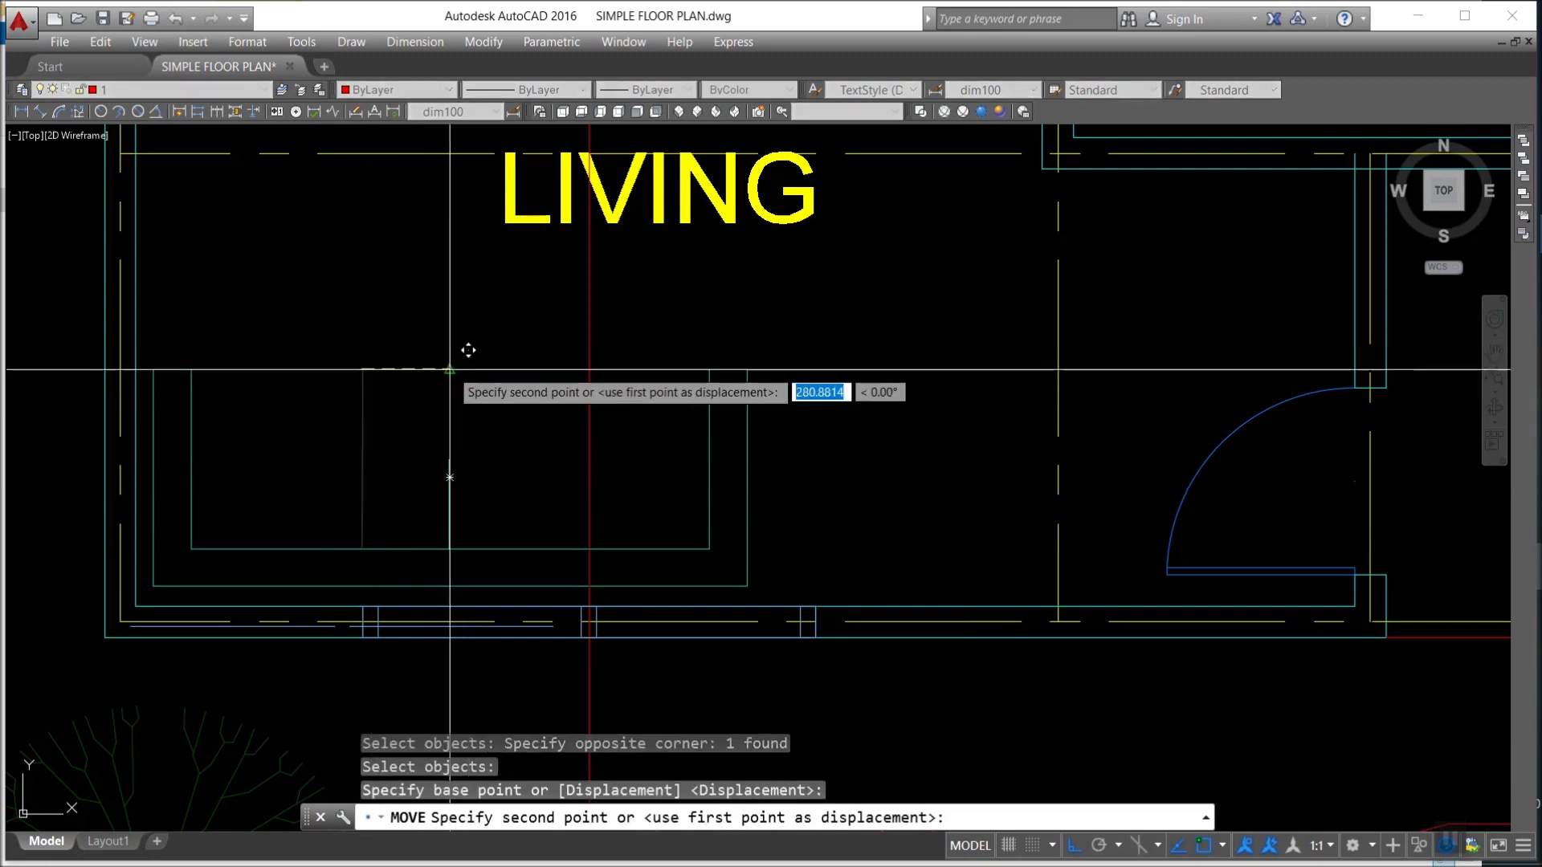
{"action": "left_click", "coordinate": [446, 366]}
{"action": "scroll", "coordinate": [498, 554], "scroll_direction": "down", "scroll_amount": 6}
{"action": "key", "text": "Escape"}
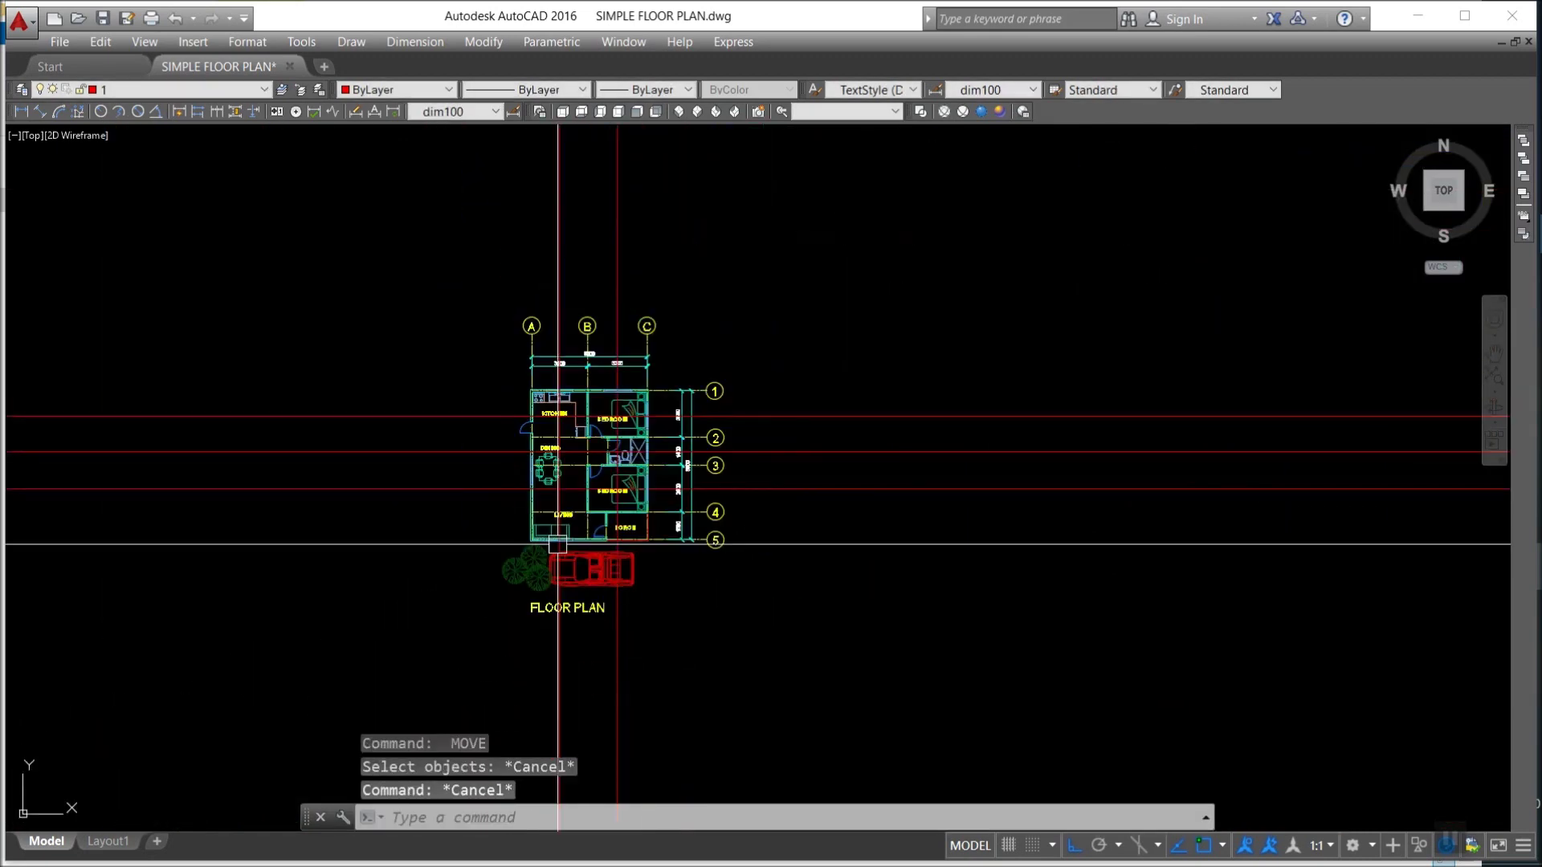
Erase the red construction lines with two crossing windows.
{"action": "type", "text": "e"}
{"action": "key", "text": "Return"}
{"action": "left_click", "coordinate": [377, 495]}
{"action": "left_click", "coordinate": [169, 195]}
{"action": "left_click", "coordinate": [658, 241]}
{"action": "left_click", "coordinate": [468, 200]}
{"action": "key", "text": "Return"}
{"action": "scroll", "coordinate": [581, 384], "scroll_direction": "up", "scroll_amount": 4}
{"action": "middle_click_drag", "start_coordinate": [571, 423], "coordinate": [607, 365]}
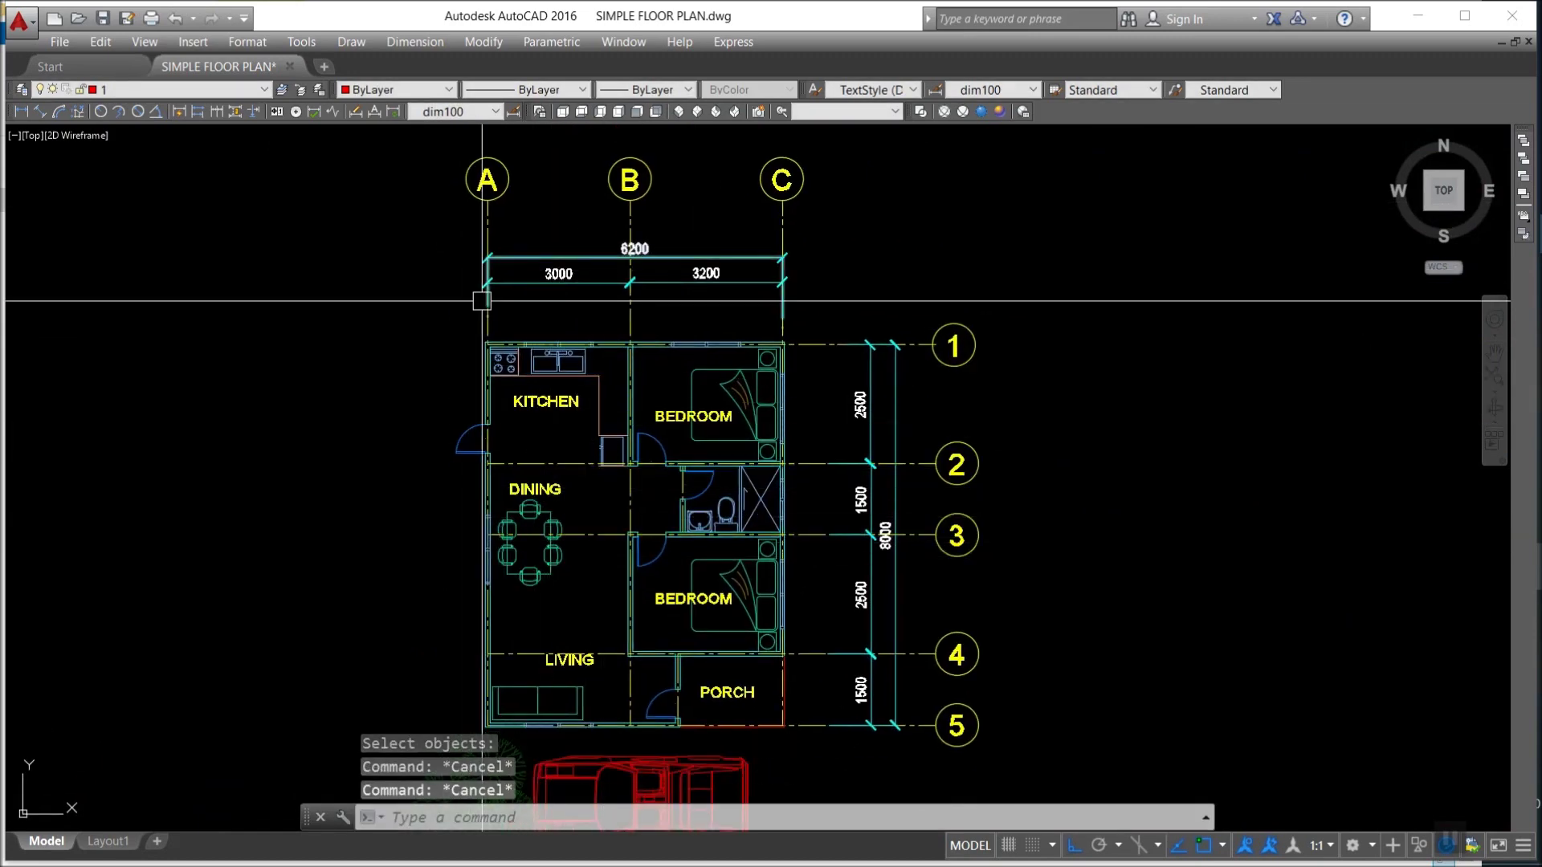
Turn off the grid and dimension layers with LAYOFF.
{"action": "type", "text": "of"}
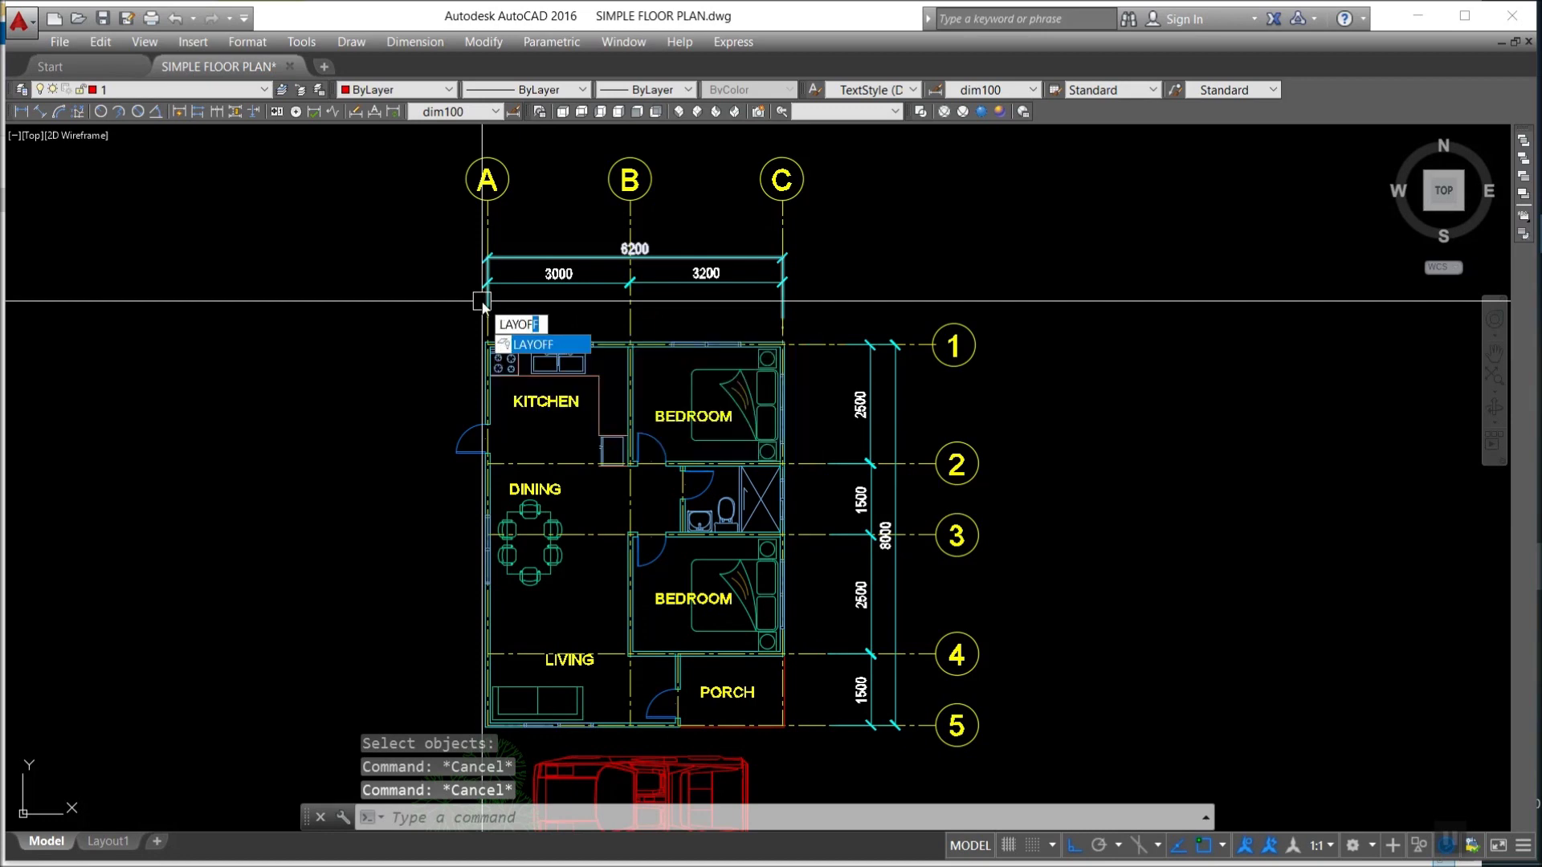
{"action": "key", "text": "Return"}
{"action": "left_click", "coordinate": [491, 320]}
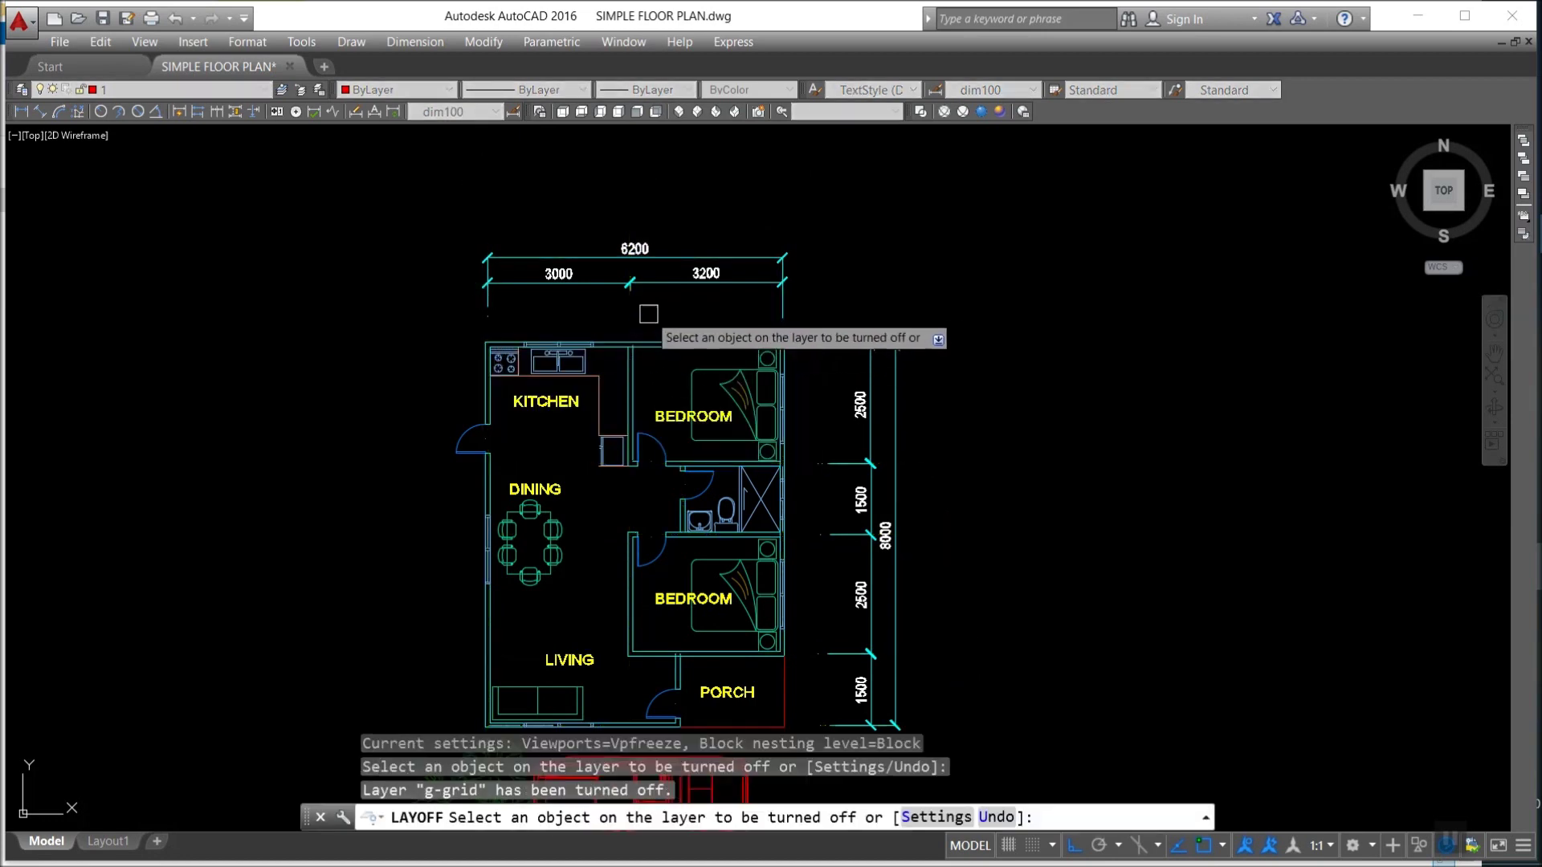
{"action": "left_click", "coordinate": [663, 274]}
{"action": "scroll", "coordinate": [505, 367], "scroll_direction": "up", "scroll_amount": 4}
{"action": "key", "text": "Escape"}
{"action": "key", "text": "Escape"}
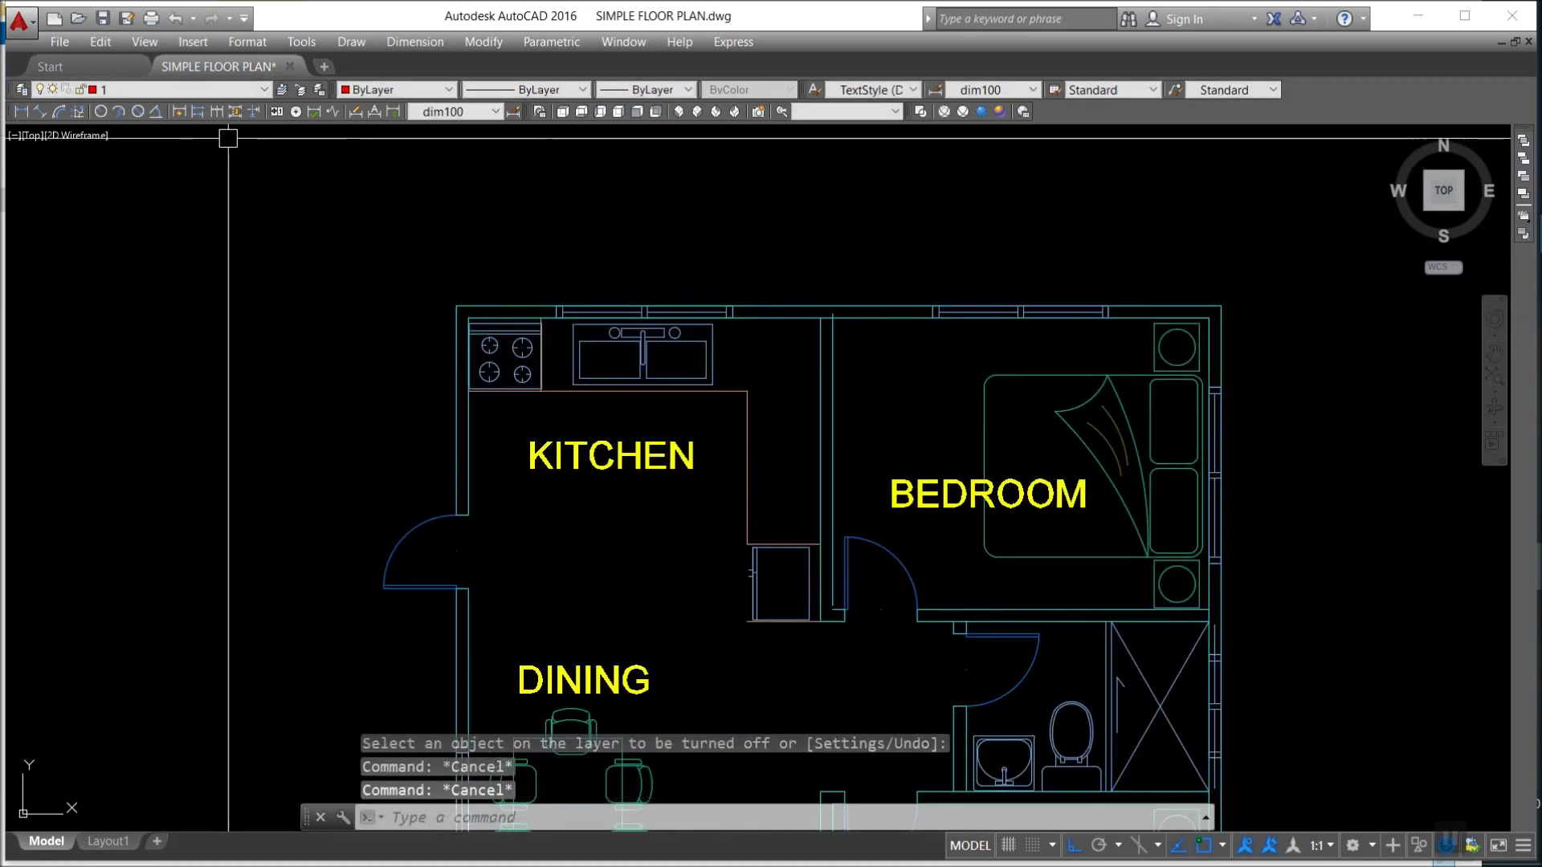
Make dg-wall-patt new current and pick the SOLID hatch pattern.
{"action": "left_click", "coordinate": [253, 90]}
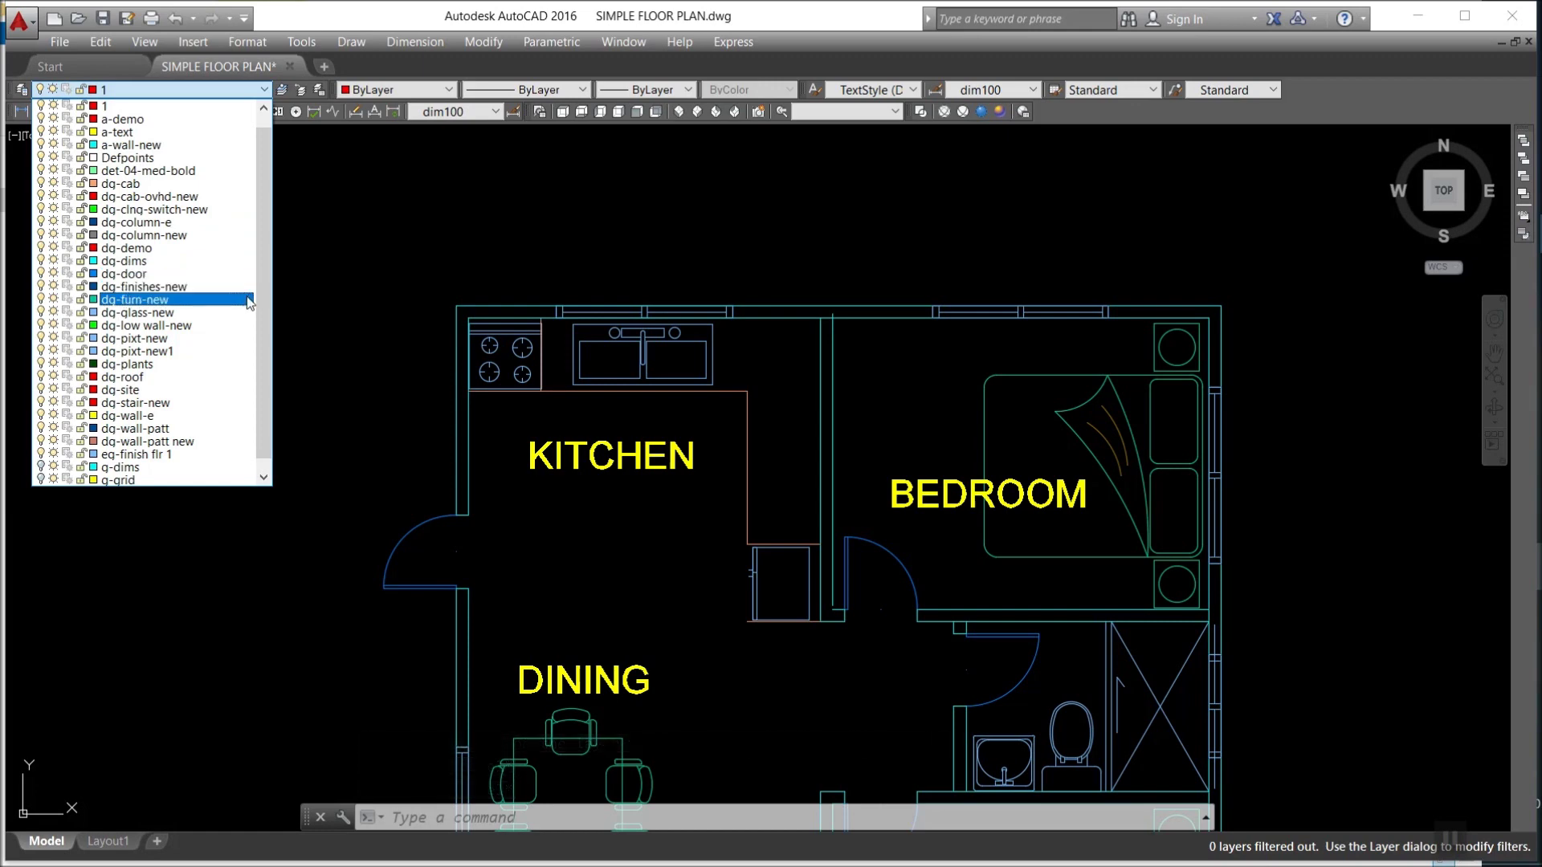
{"action": "left_click", "coordinate": [198, 443]}
{"action": "key", "text": "Escape"}
{"action": "key", "text": "Escape"}
{"action": "key", "text": "Escape"}
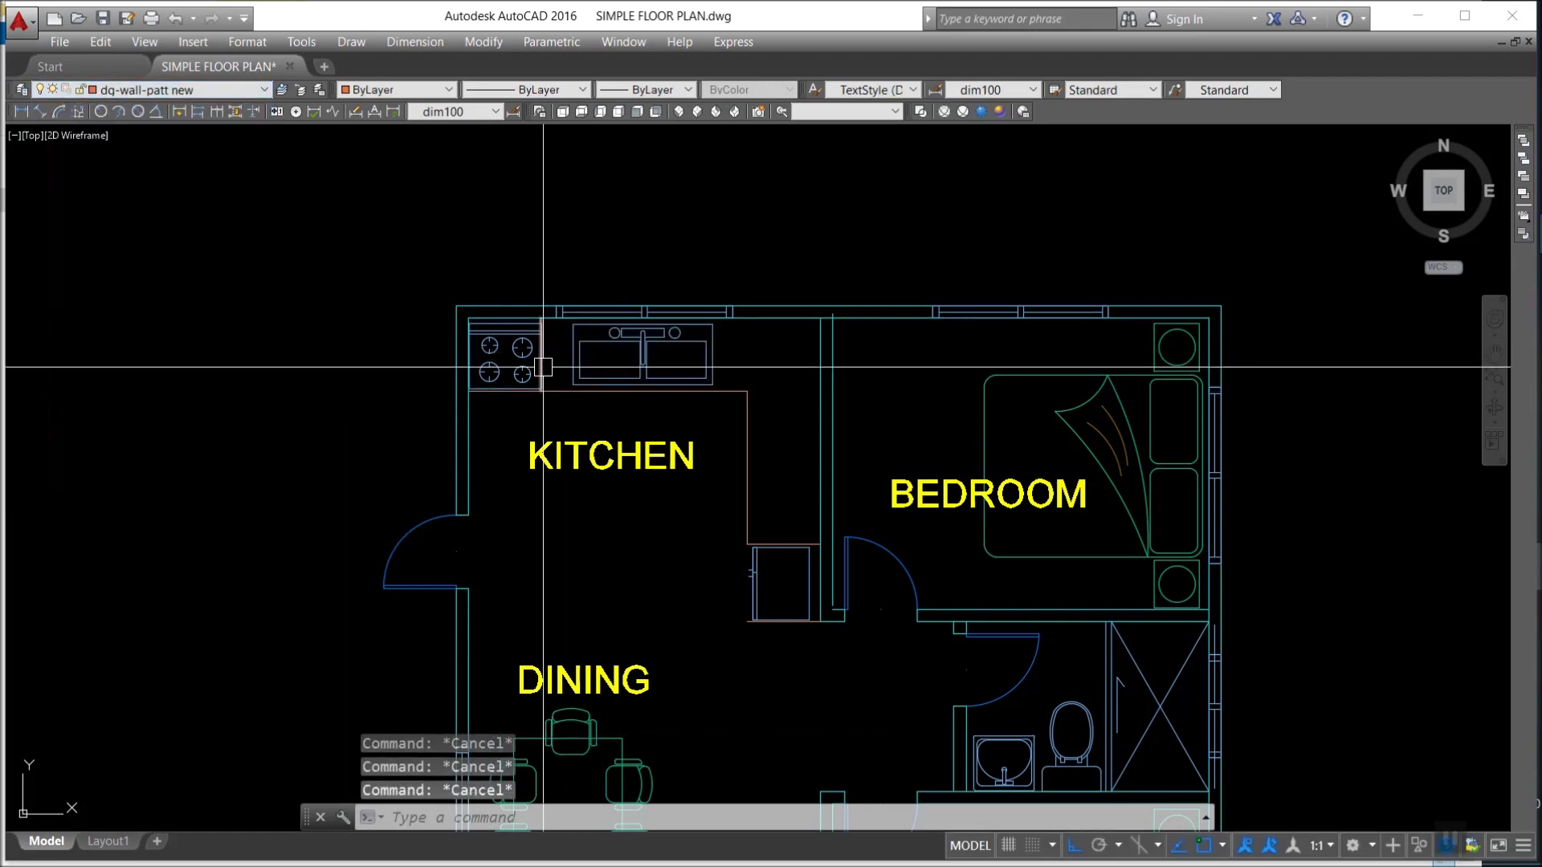
{"action": "type", "text": "h"}
{"action": "key", "text": "Return"}
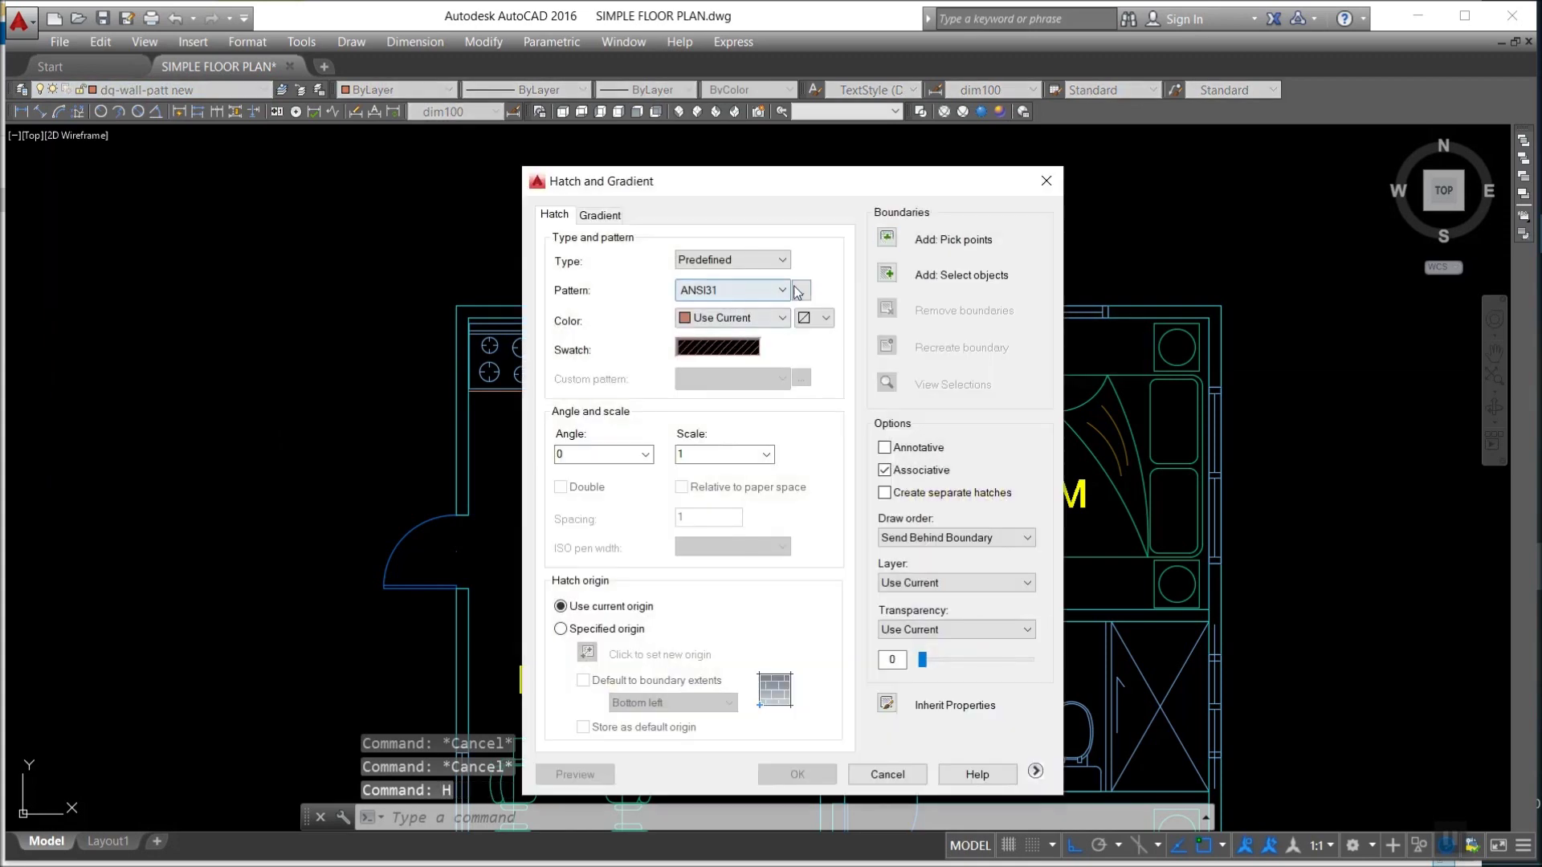
{"action": "left_click", "coordinate": [801, 291]}
{"action": "left_click", "coordinate": [711, 317]}
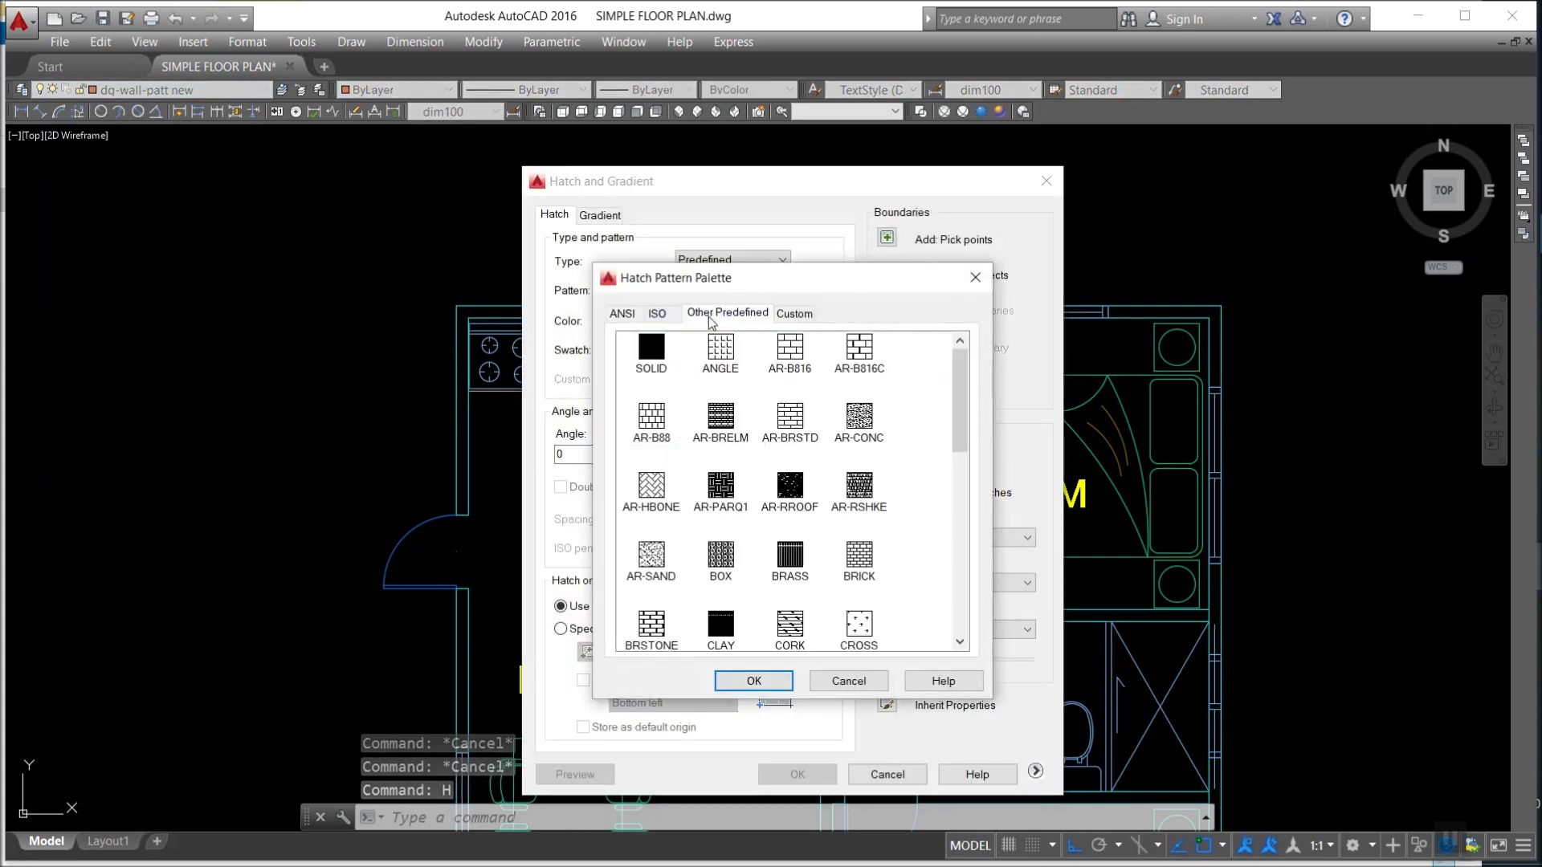
{"action": "left_click", "coordinate": [738, 682]}
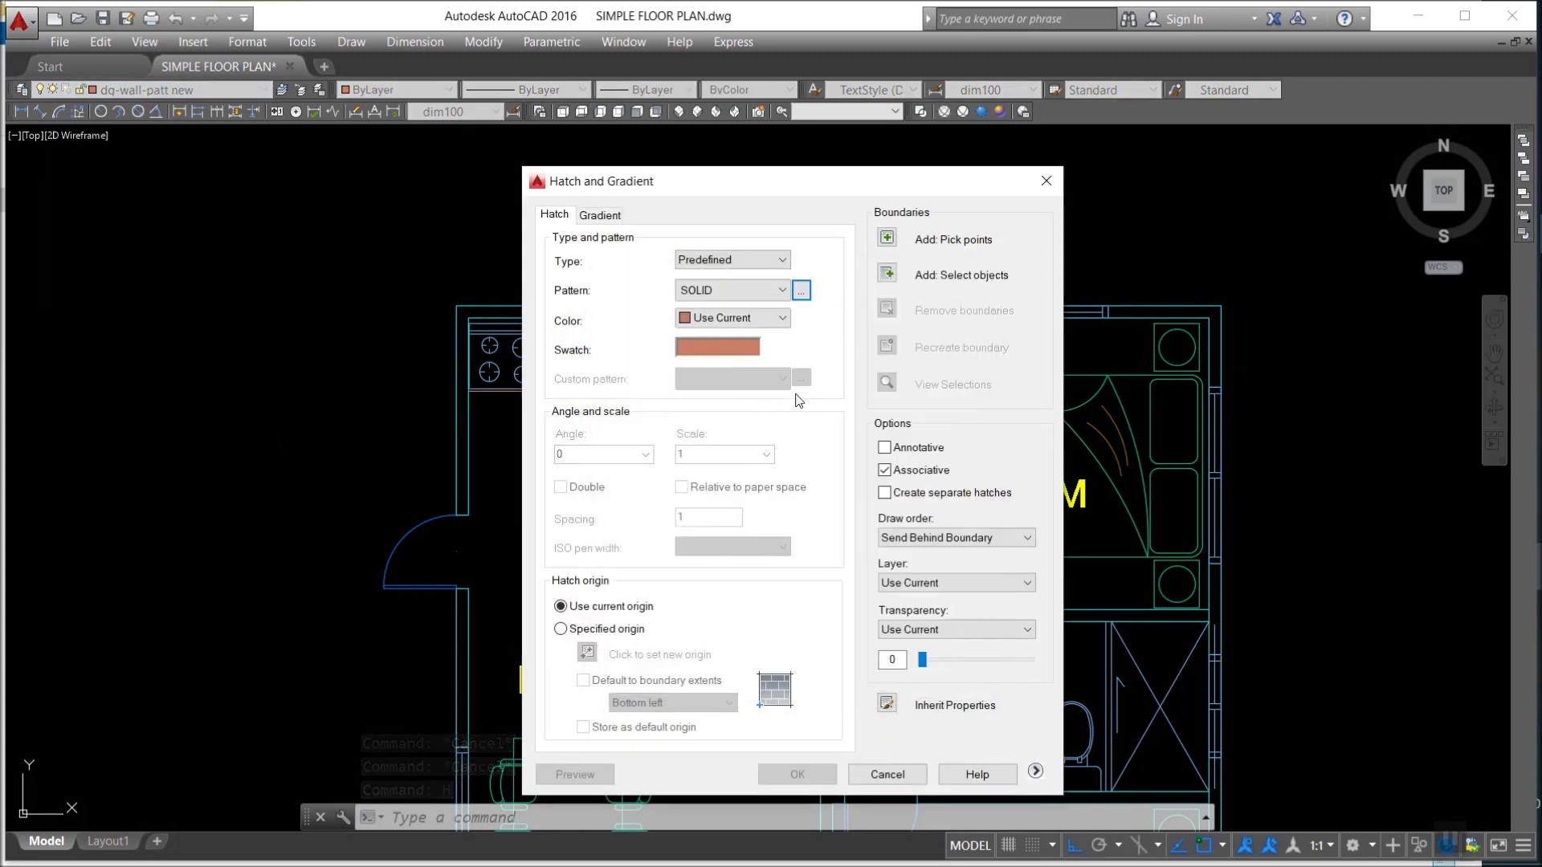
Fill the kitchen's left wall and top wall segments with solid hatch.
{"action": "left_click", "coordinate": [886, 239]}
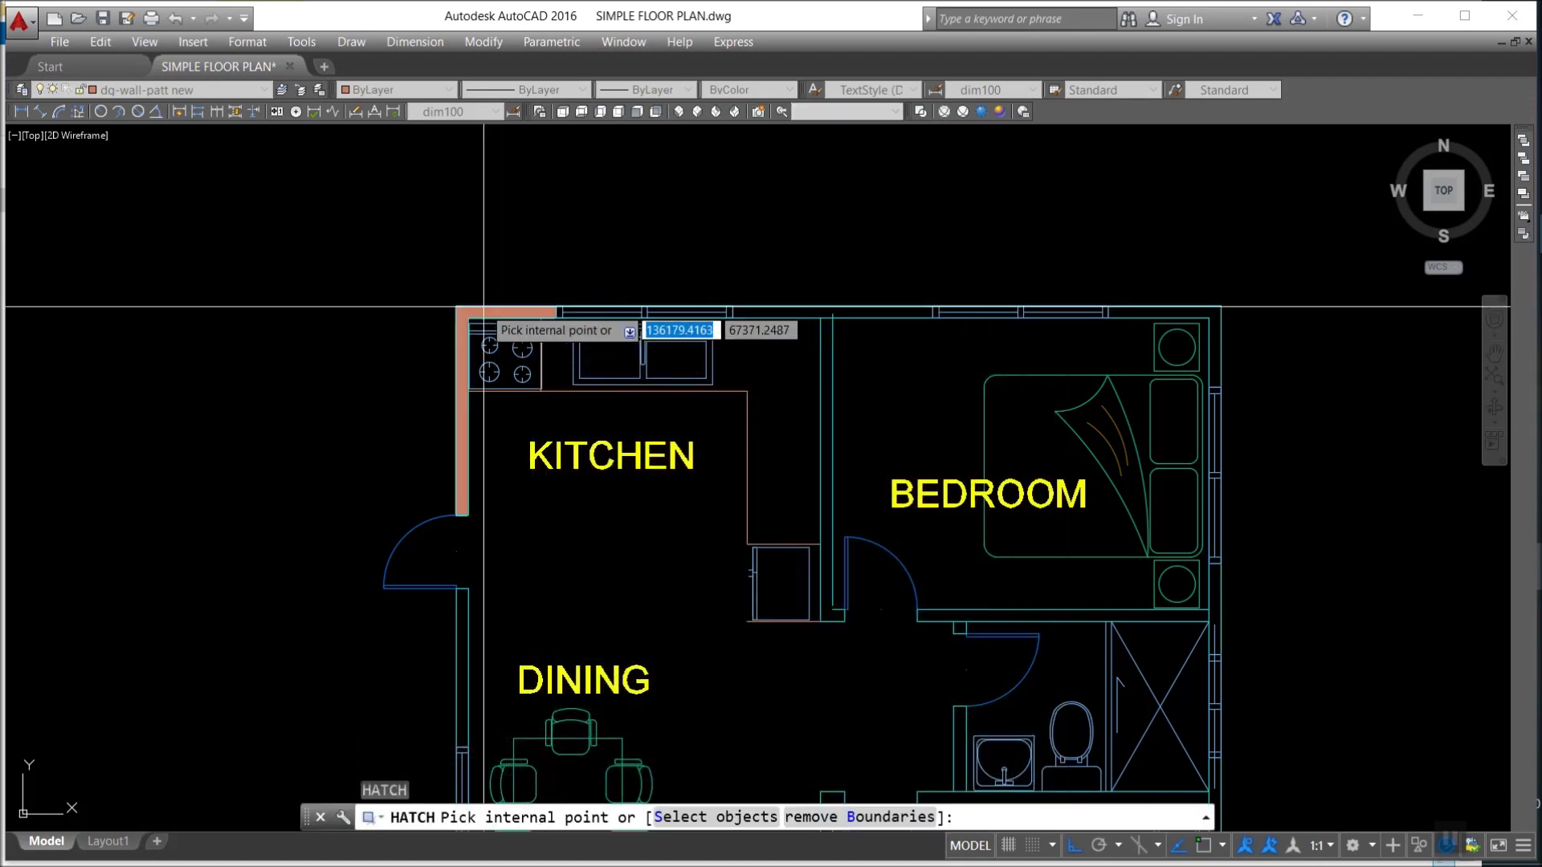
{"action": "left_click", "coordinate": [779, 317]}
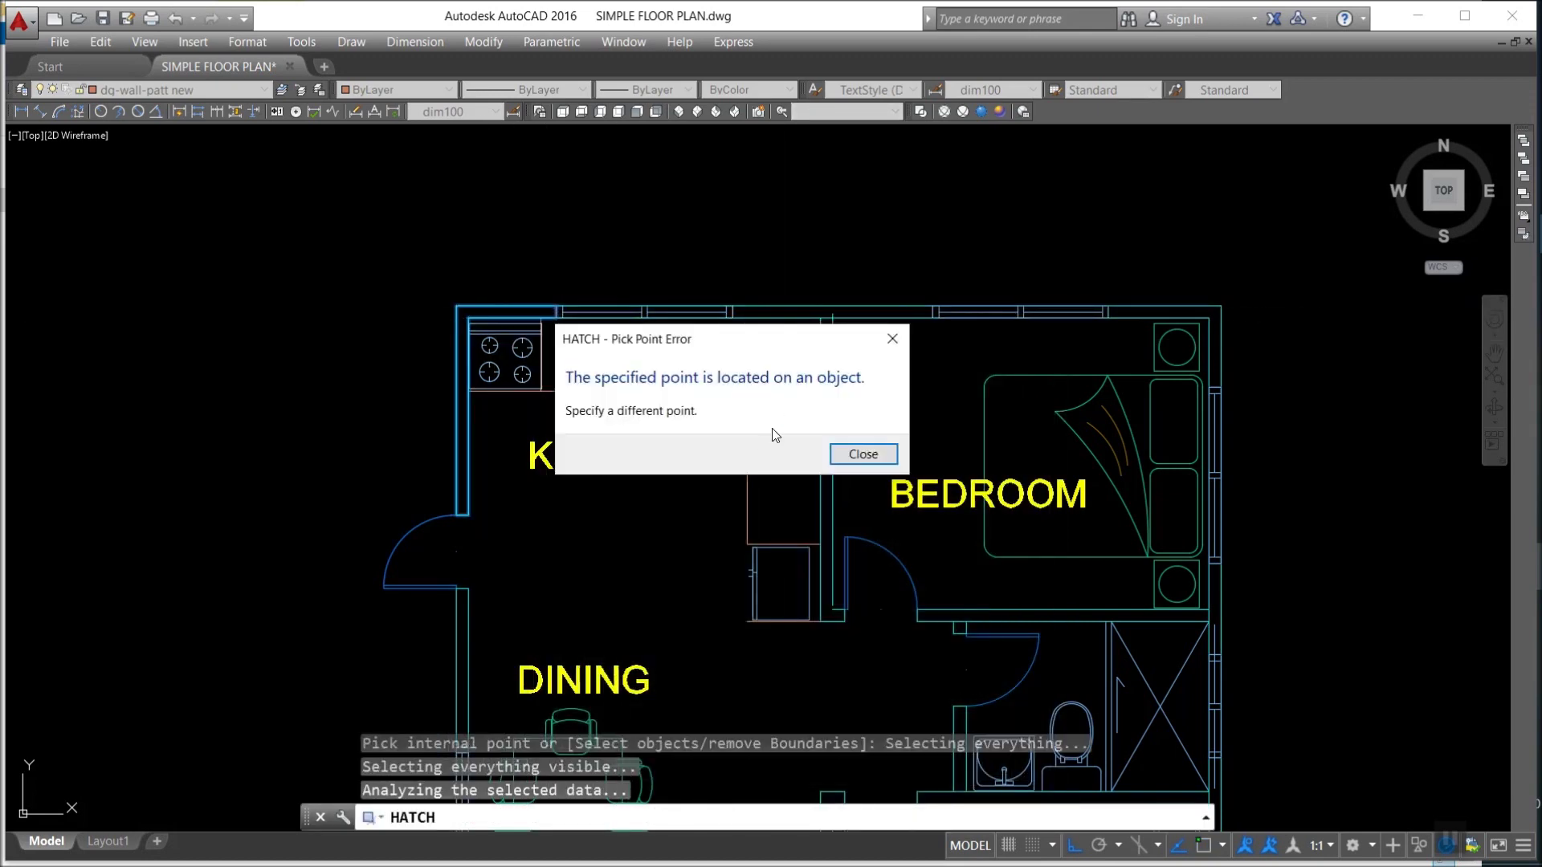
{"action": "left_click", "coordinate": [863, 454]}
{"action": "key", "text": "Return"}
{"action": "left_click", "coordinate": [892, 141]}
{"action": "left_click", "coordinate": [462, 401]}
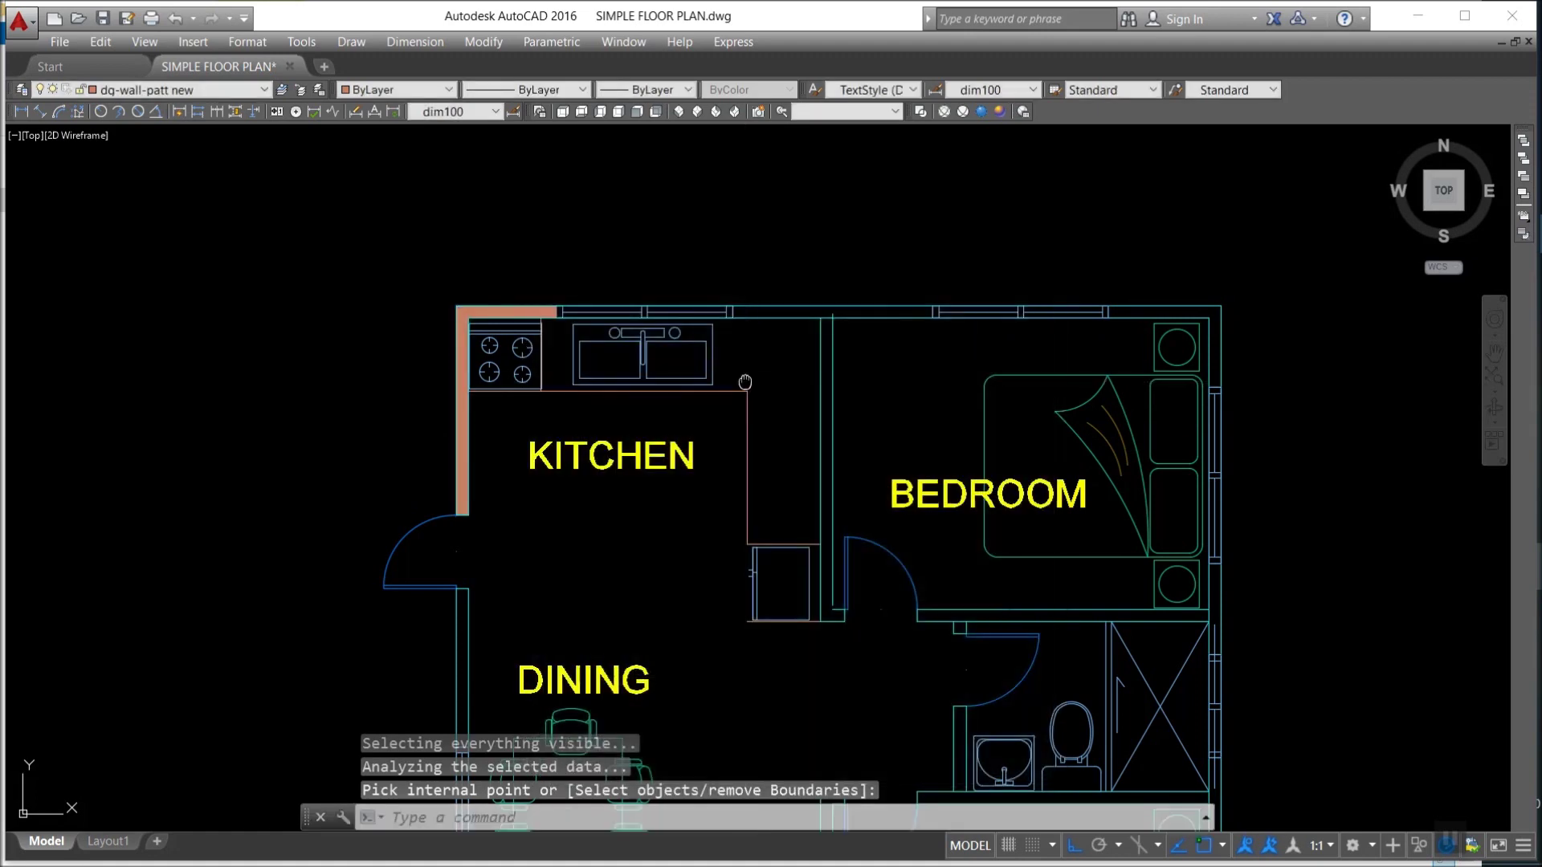
{"action": "middle_click_drag", "start_coordinate": [744, 377], "coordinate": [612, 319]}
{"action": "key", "text": "Return"}
{"action": "left_click", "coordinate": [884, 200]}
{"action": "left_click", "coordinate": [699, 251]}
{"action": "key", "text": "Return"}
{"action": "left_click", "coordinate": [799, 764]}
Restart hatching for the bedroom and lower-room walls, then cancel.
{"action": "middle_click_drag", "start_coordinate": [803, 723], "coordinate": [628, 676]}
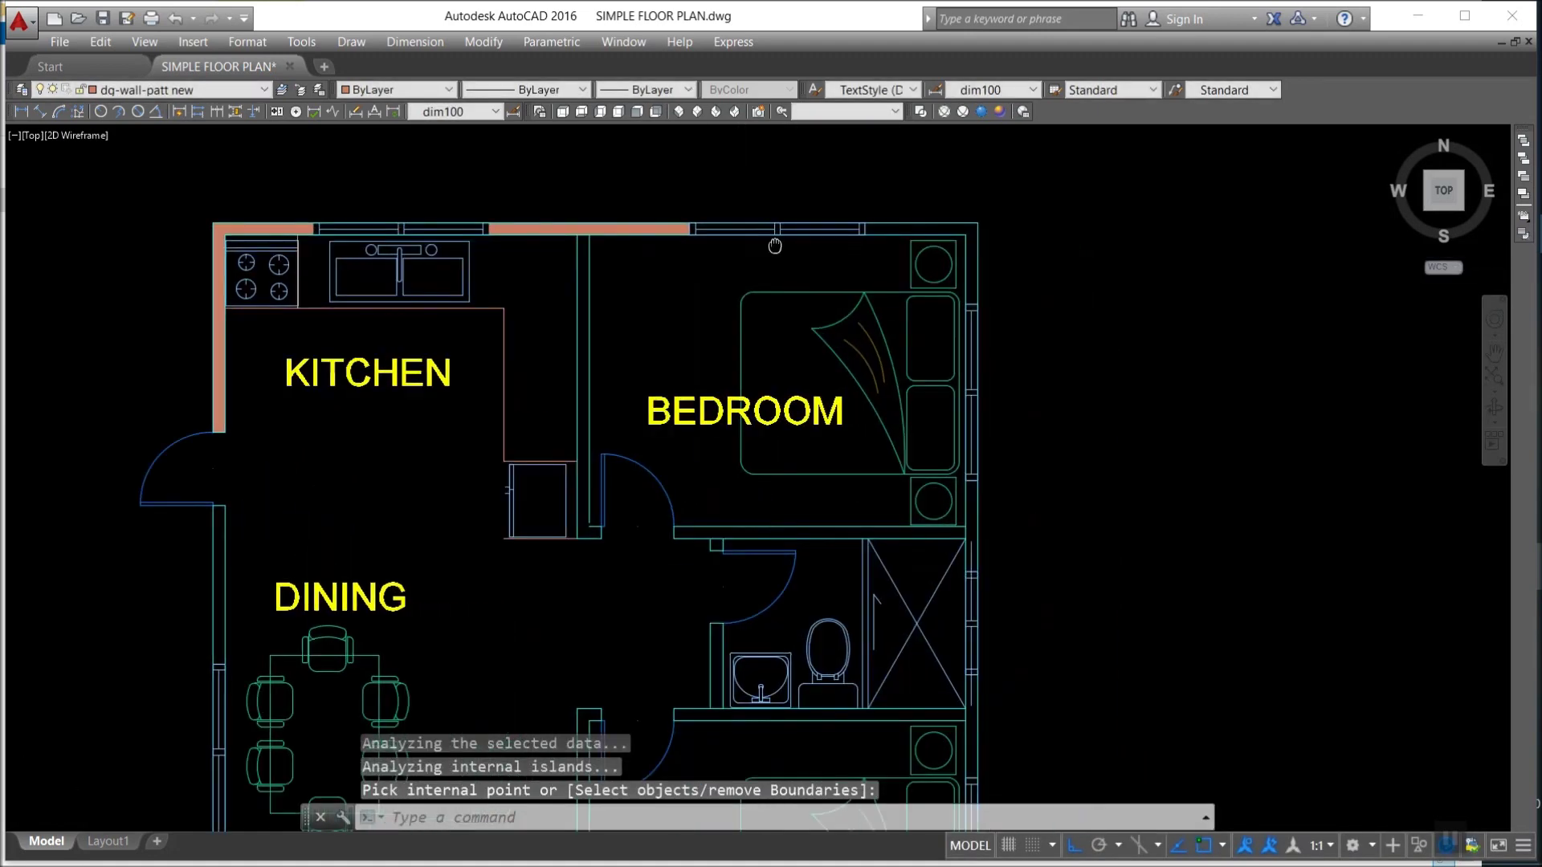
{"action": "key", "text": "Return"}
{"action": "left_click", "coordinate": [887, 237]}
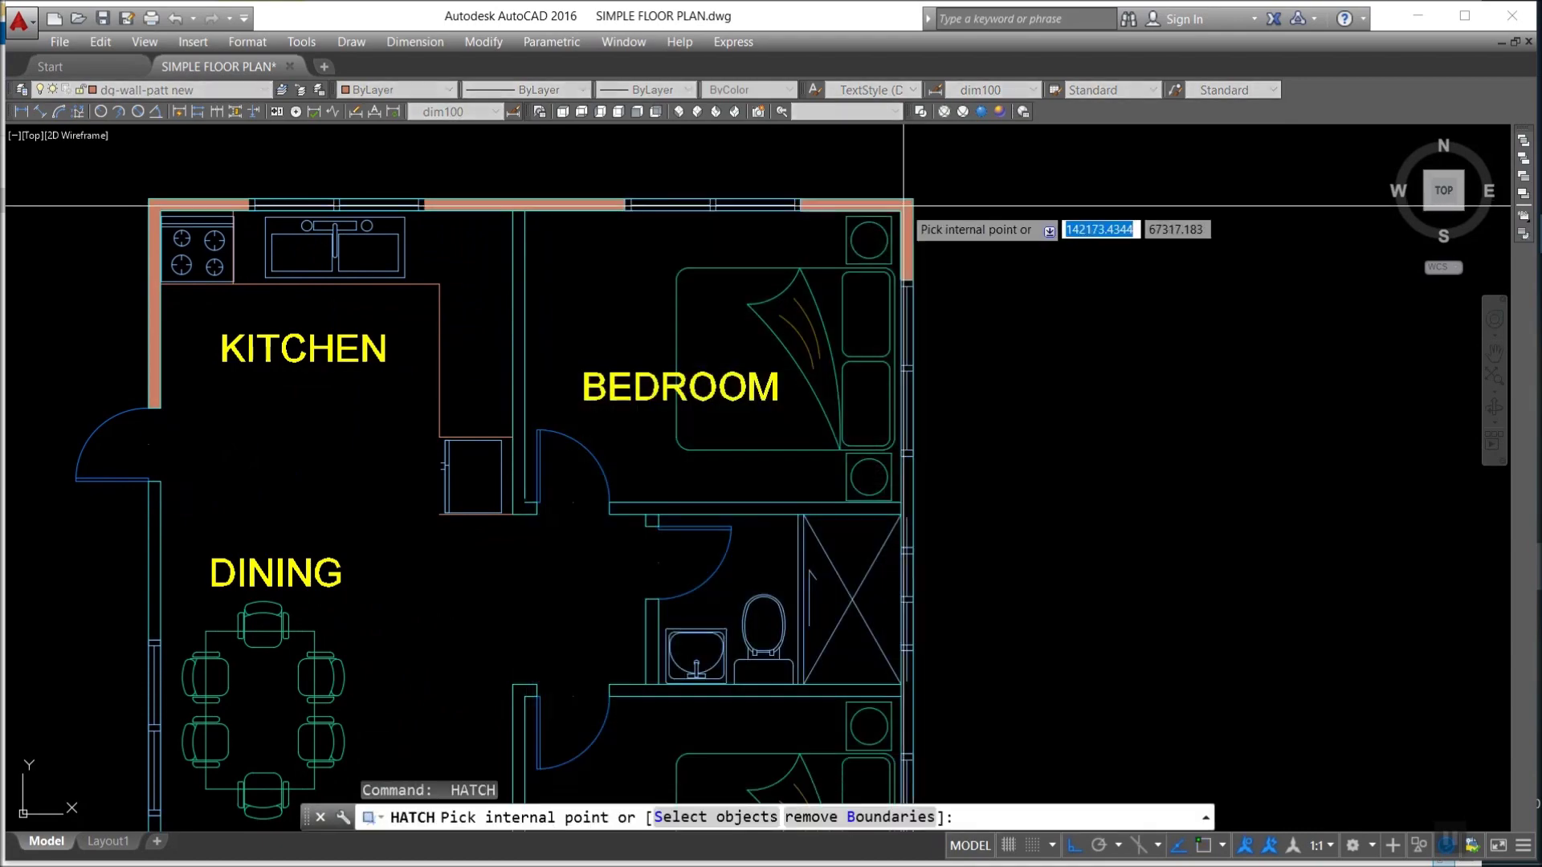
{"action": "key", "text": "Return"}
{"action": "key", "text": "Return"}
{"action": "middle_click_drag", "start_coordinate": [906, 517], "coordinate": [852, 354]}
{"action": "key", "text": "Return"}
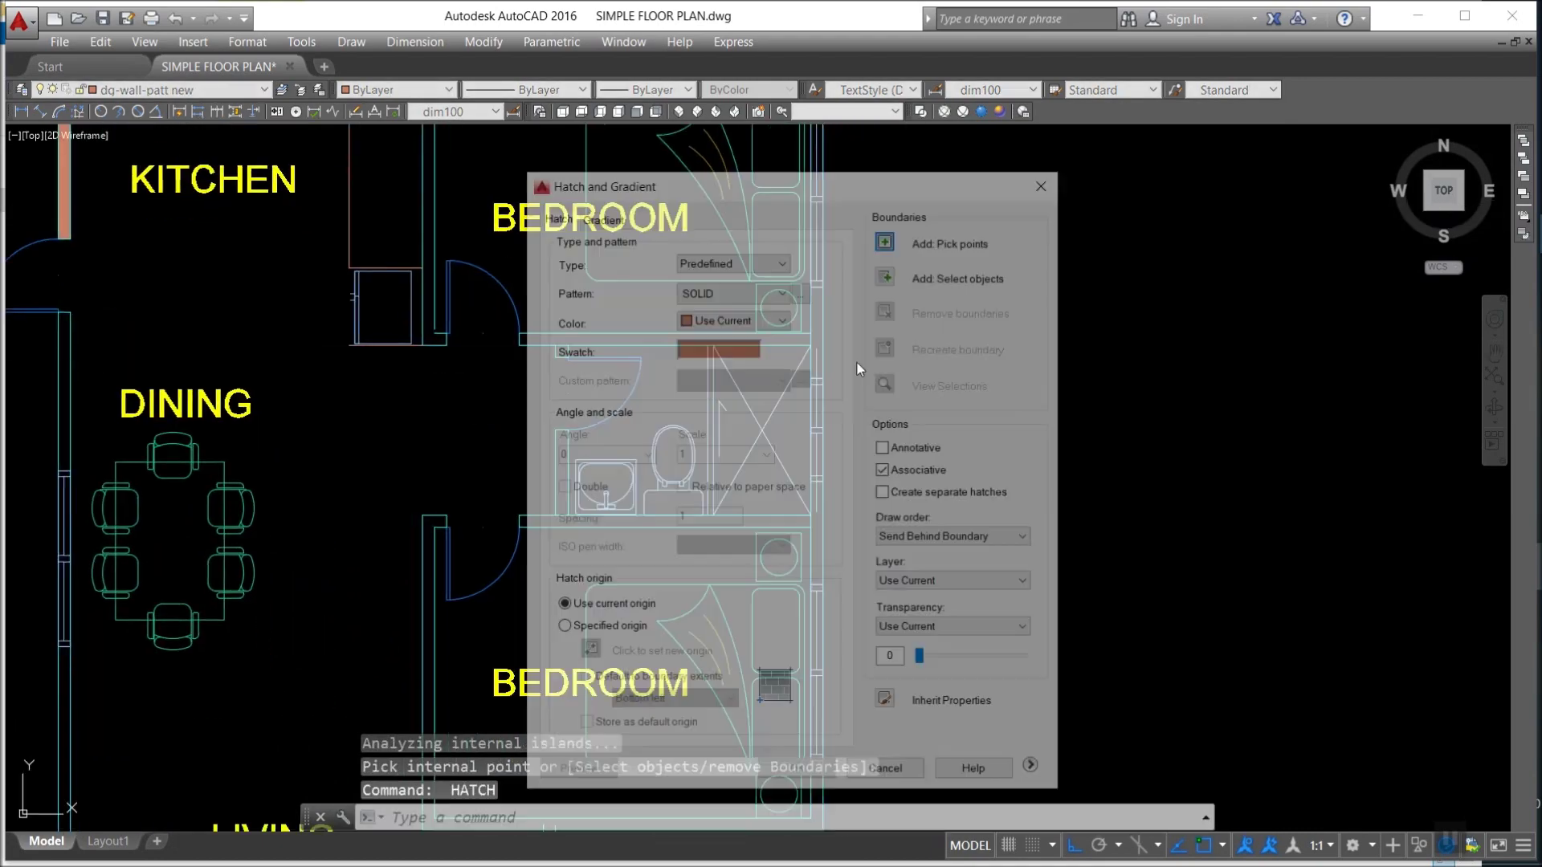
{"action": "key", "text": "Escape"}
{"action": "scroll", "coordinate": [832, 361], "scroll_direction": "up", "scroll_amount": 5}
{"action": "scroll", "coordinate": [724, 437], "scroll_direction": "up", "scroll_amount": 3}
{"action": "key", "text": "Escape"}
{"action": "key", "text": "Escape"}
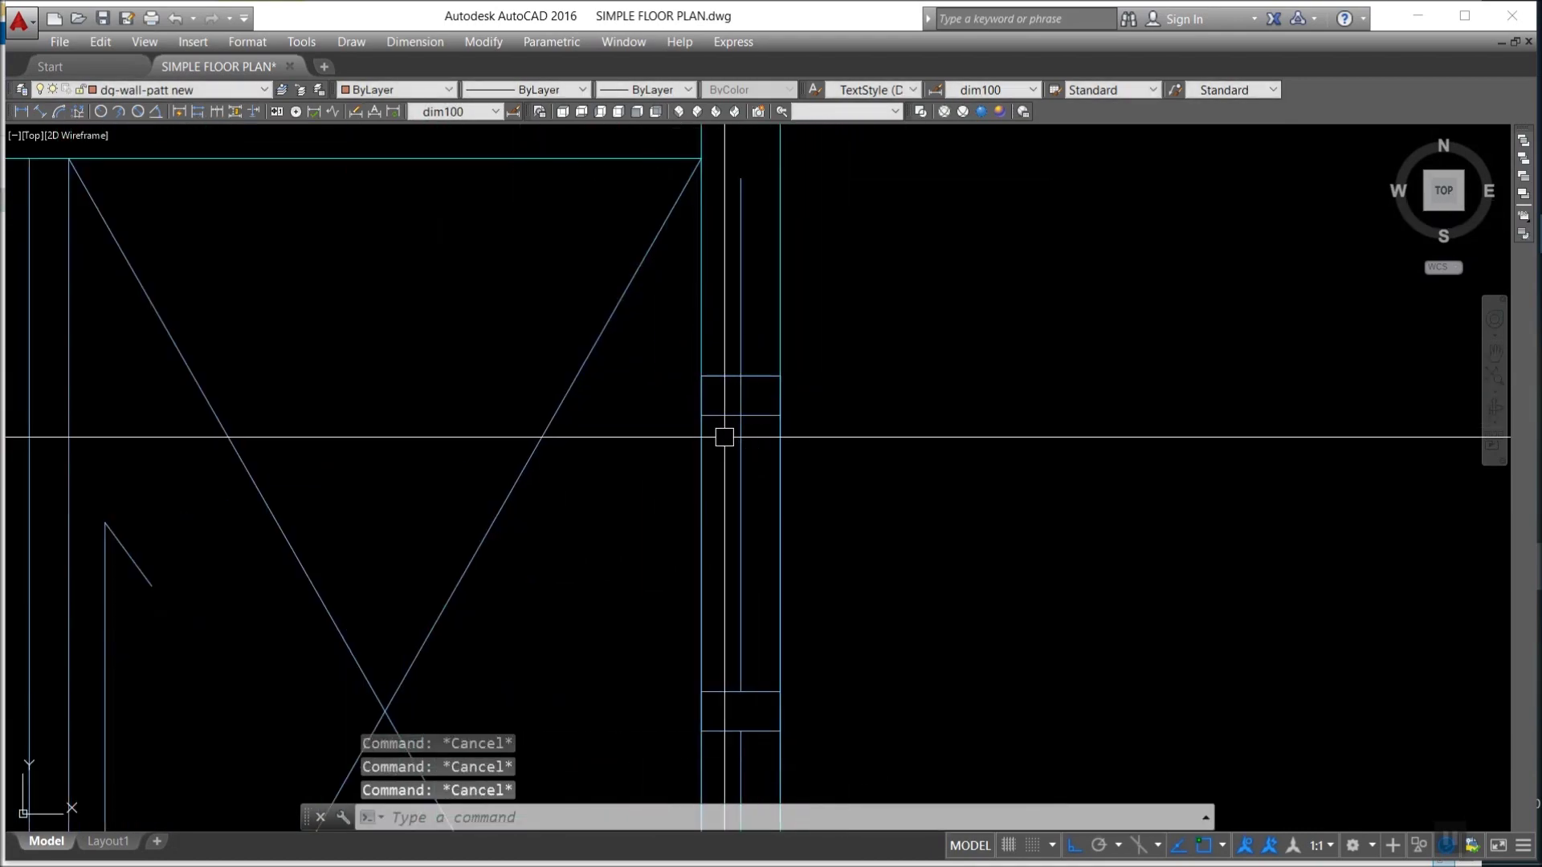
{"action": "type", "text": "tr"}
Trim a wall line, then undo the trim.
{"action": "key", "text": "Return"}
{"action": "left_click", "coordinate": [769, 415]}
{"action": "key", "text": "Return"}
{"action": "key", "text": "Escape"}
{"action": "key", "text": "Escape"}
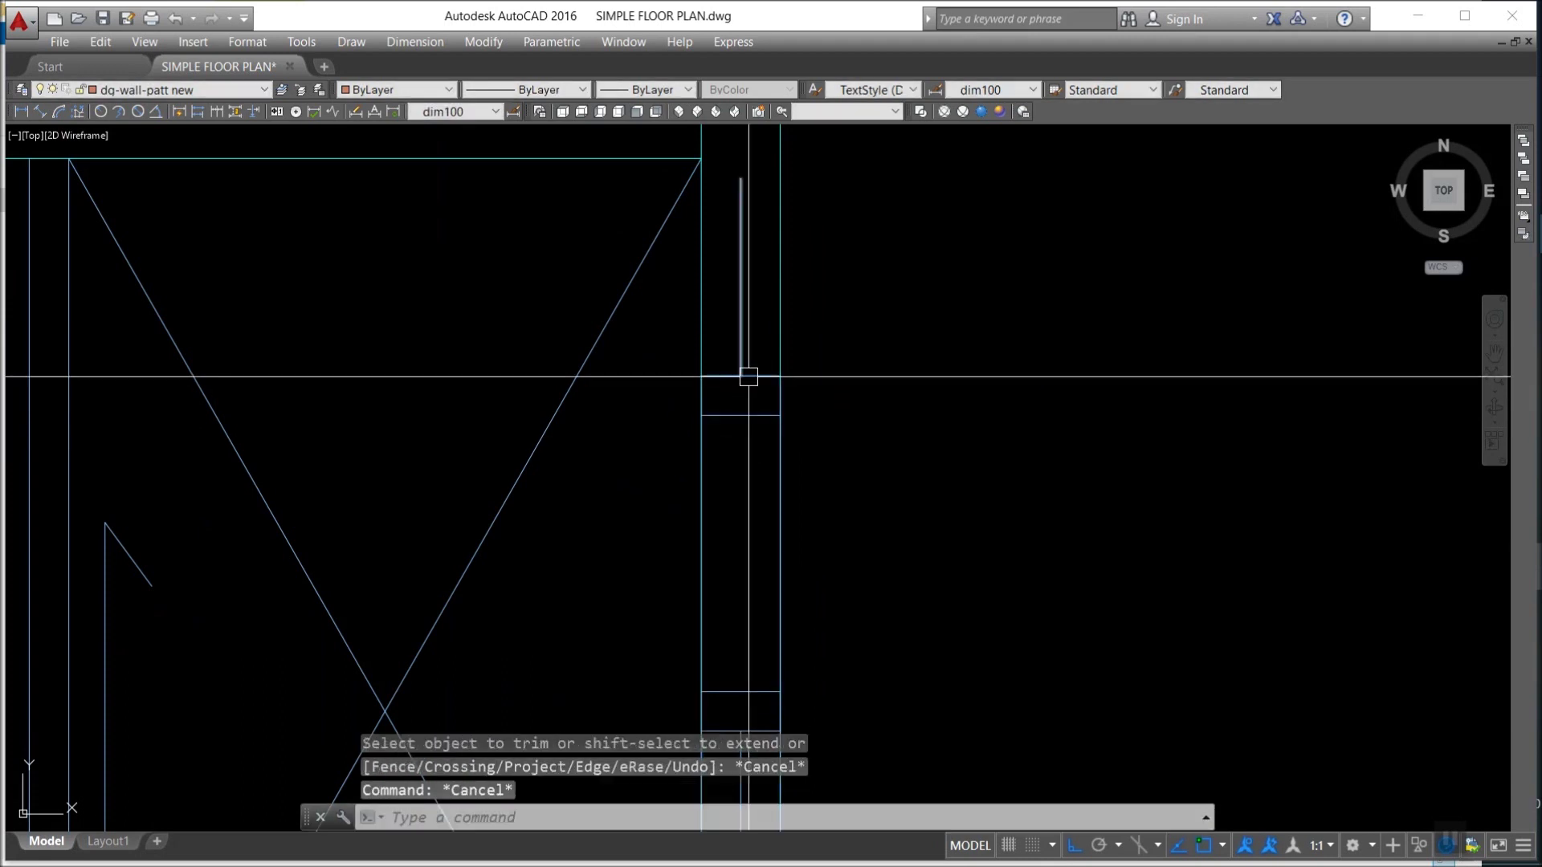
{"action": "type", "text": "u"}
{"action": "key", "text": "Return"}
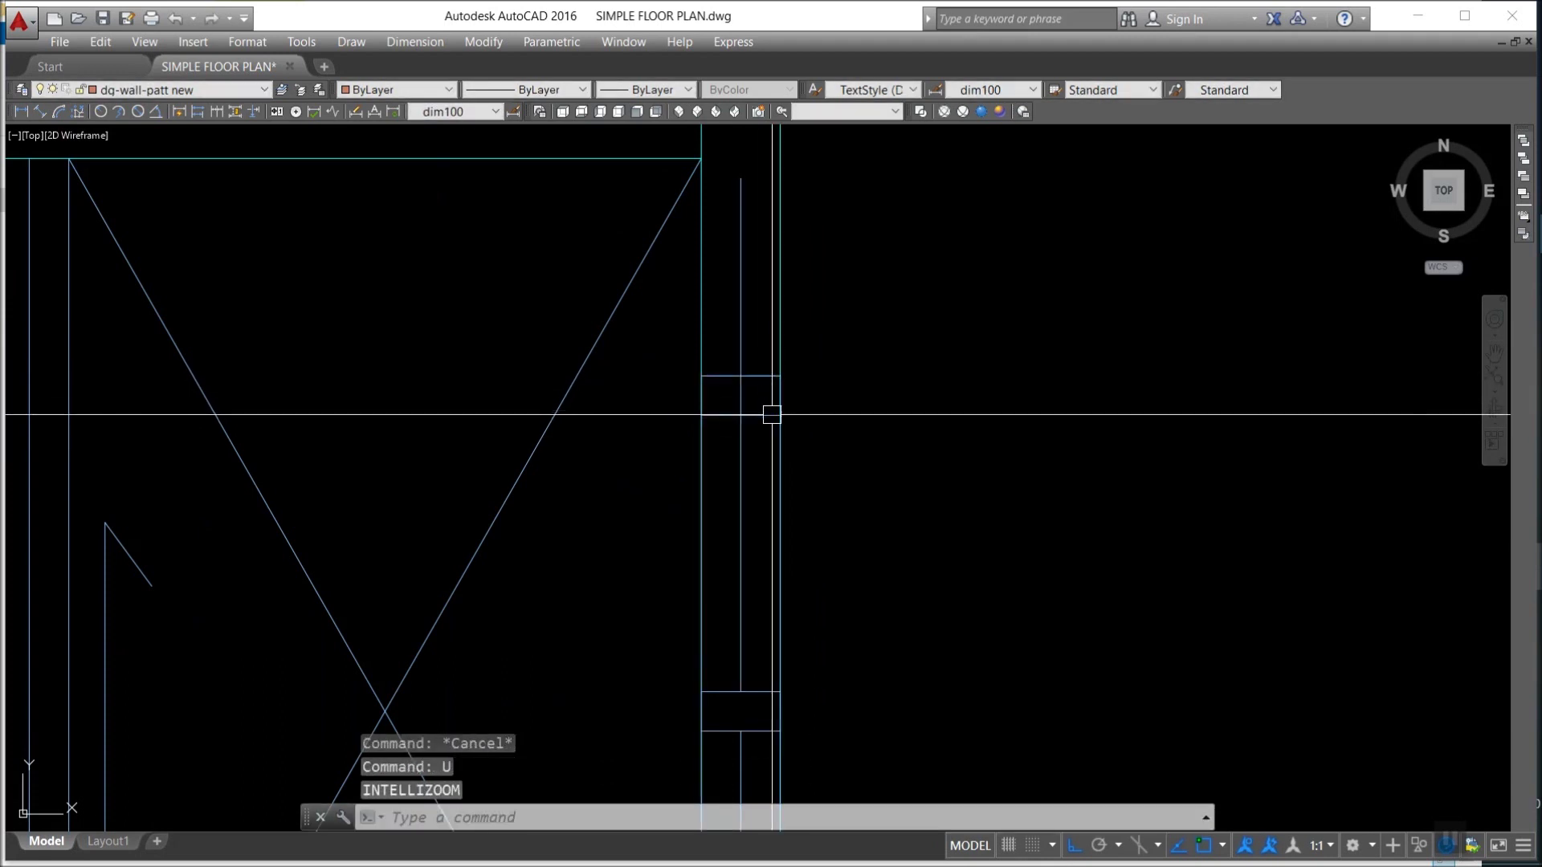
Trim the line ends inside the east wall around the windows.
{"action": "key", "text": "Return"}
{"action": "left_click", "coordinate": [754, 374]}
{"action": "key", "text": "Return"}
{"action": "scroll", "coordinate": [735, 371], "scroll_direction": "up", "scroll_amount": 2}
{"action": "key", "text": "Escape"}
{"action": "key", "text": "Return"}
{"action": "left_click_drag", "start_coordinate": [760, 343], "coordinate": [733, 388]}
{"action": "key", "text": "Return"}
{"action": "left_click", "coordinate": [733, 389]}
{"action": "scroll", "coordinate": [746, 269], "scroll_direction": "down", "scroll_amount": 3}
{"action": "scroll", "coordinate": [757, 400], "scroll_direction": "up", "scroll_amount": 2}
{"action": "scroll", "coordinate": [778, 501], "scroll_direction": "up", "scroll_amount": 2}
{"action": "scroll", "coordinate": [716, 474], "scroll_direction": "up", "scroll_amount": 2}
{"action": "key", "text": "Escape"}
{"action": "key", "text": "Escape"}
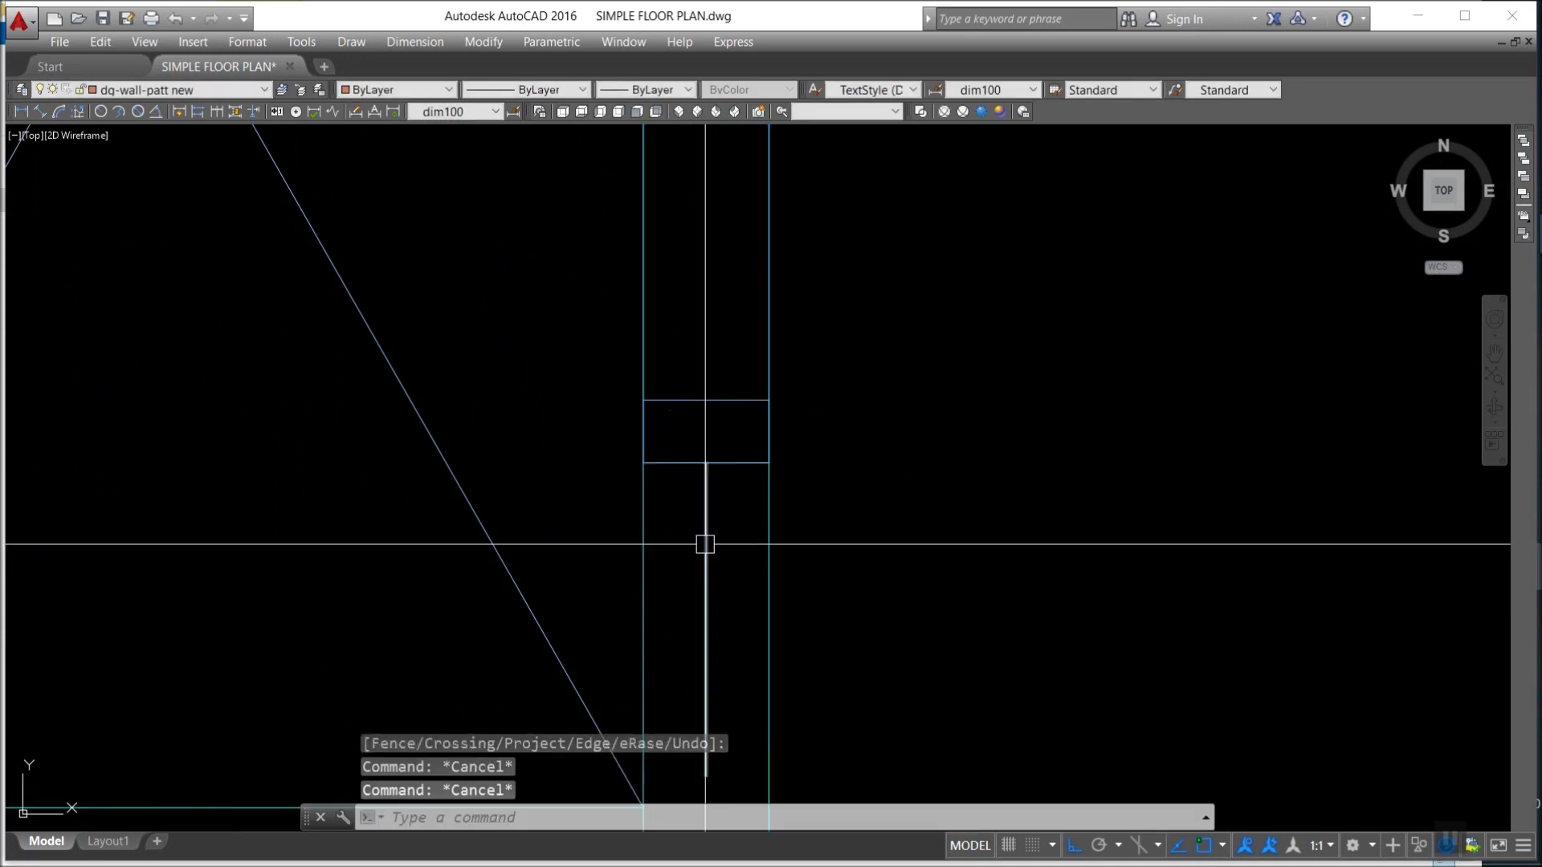
{"action": "type", "text": "e"}
Erase the stray line inside the wall and reopen Hatch settings.
{"action": "key", "text": "Return"}
{"action": "left_click", "coordinate": [705, 544]}
{"action": "scroll", "coordinate": [768, 451], "scroll_direction": "down", "scroll_amount": 3}
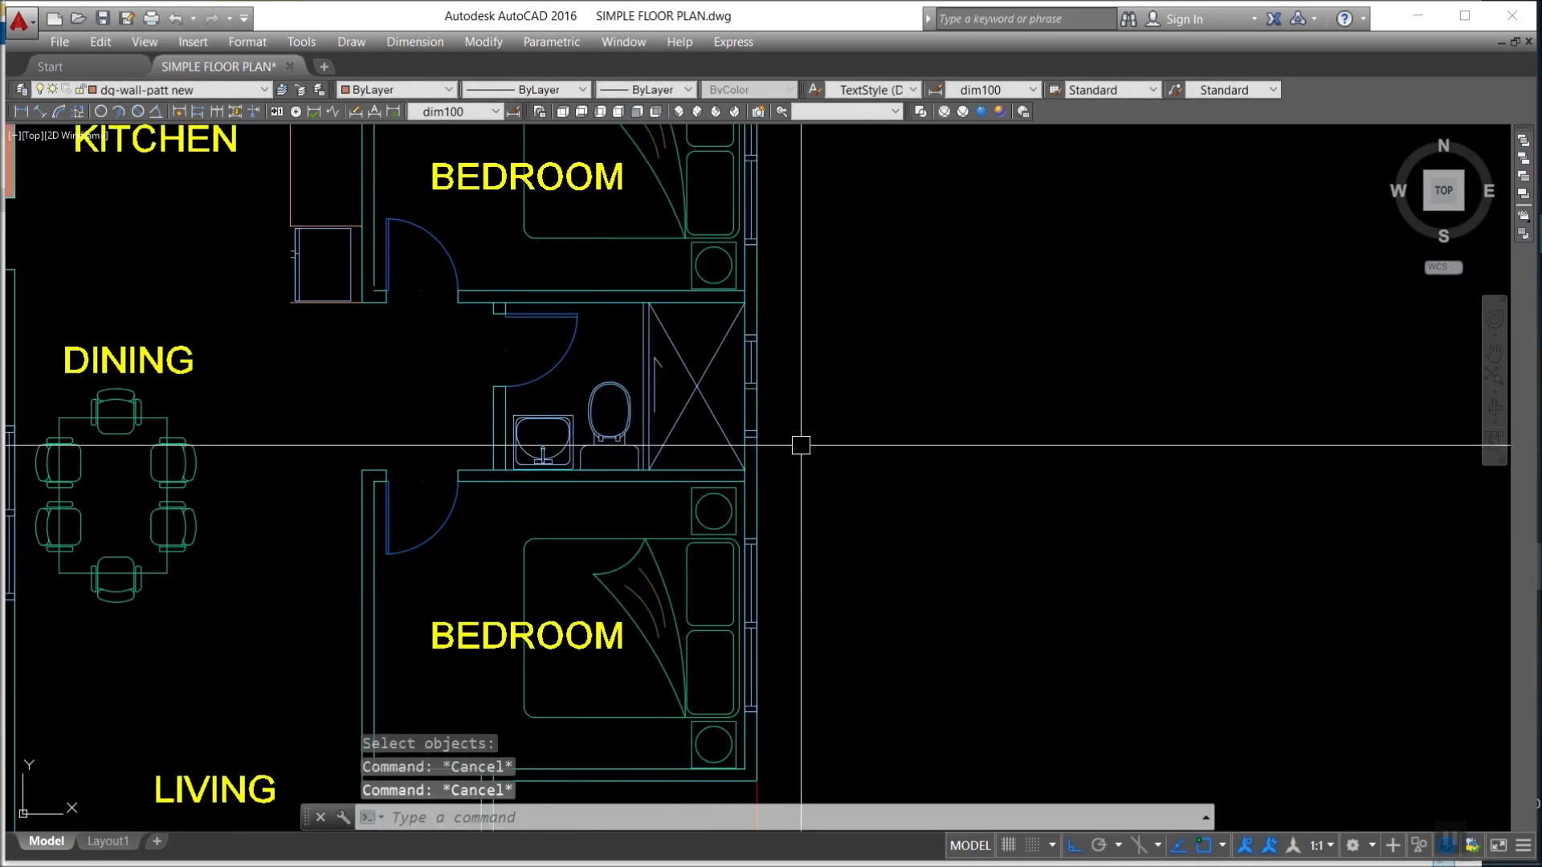
{"action": "type", "text": "h"}
{"action": "key", "text": "Return"}
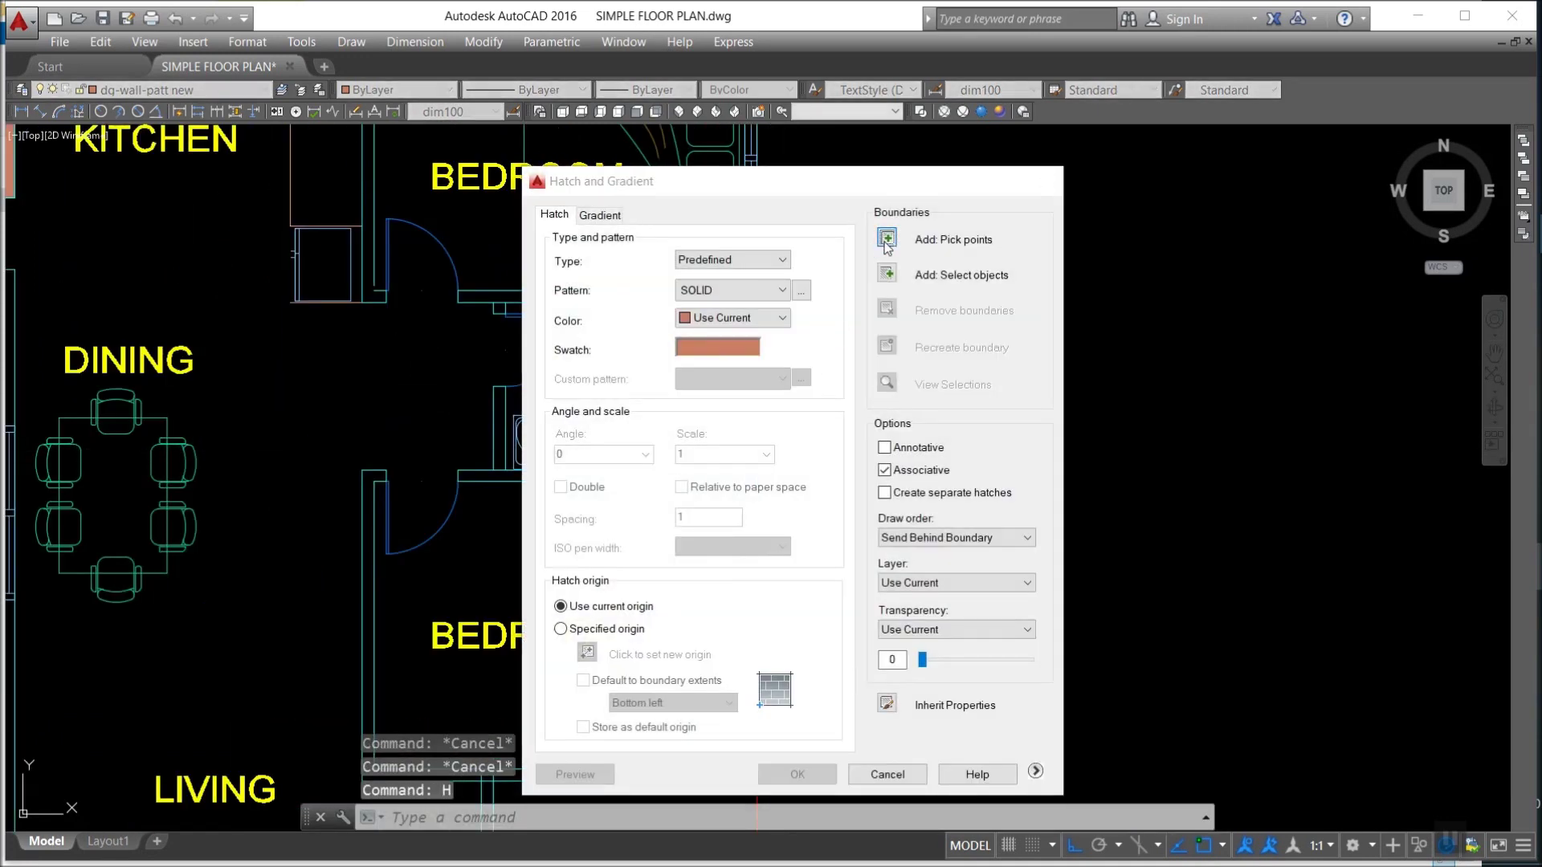
Fill the lower bedroom wall areas with the solid terracotta hatch.
{"action": "left_click", "coordinate": [887, 239]}
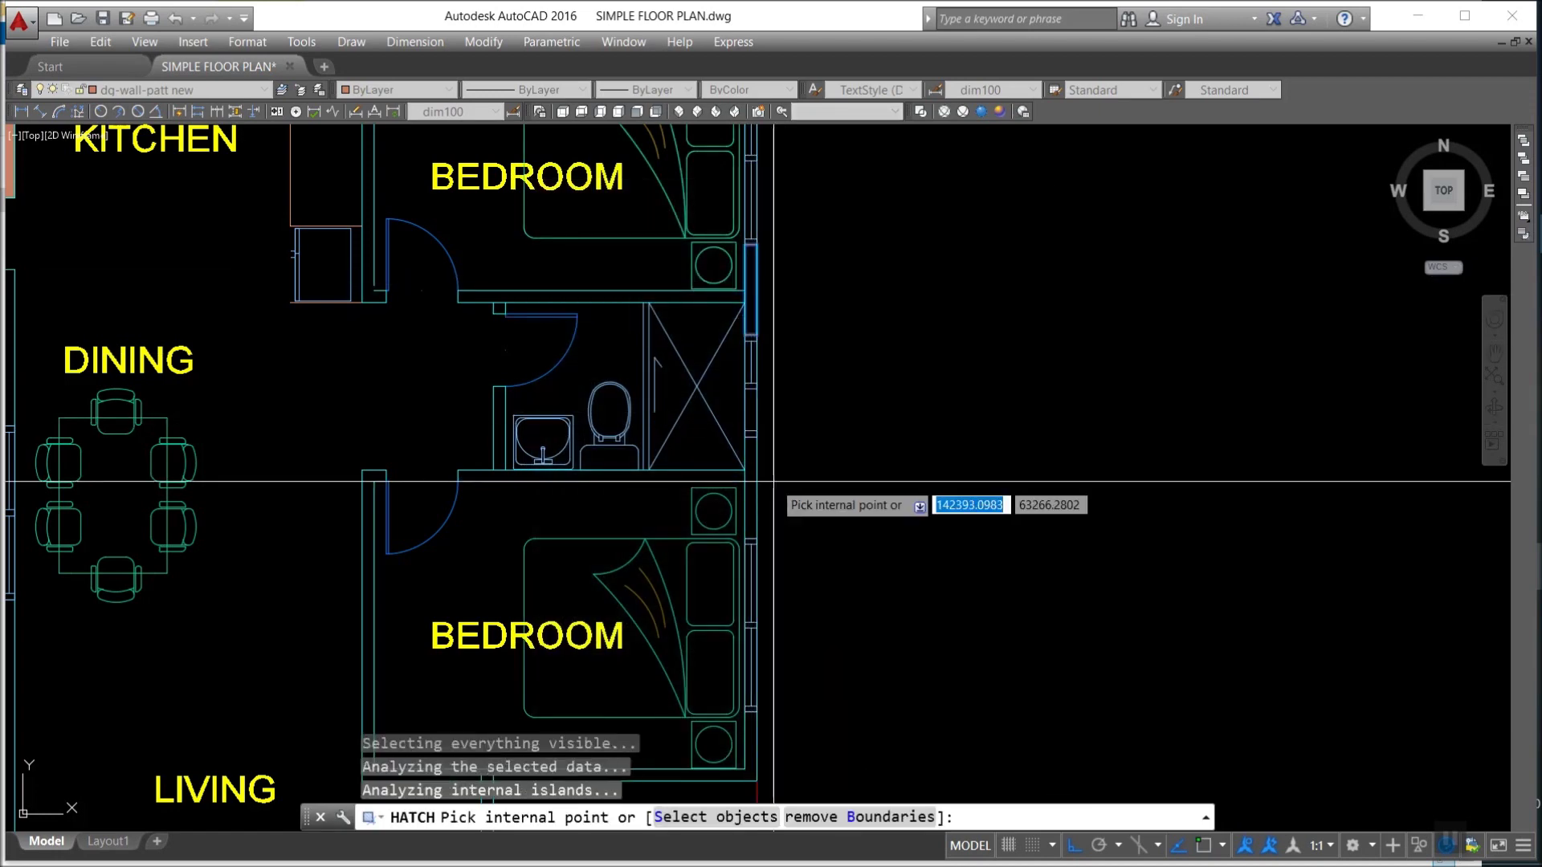
{"action": "key", "text": "Return"}
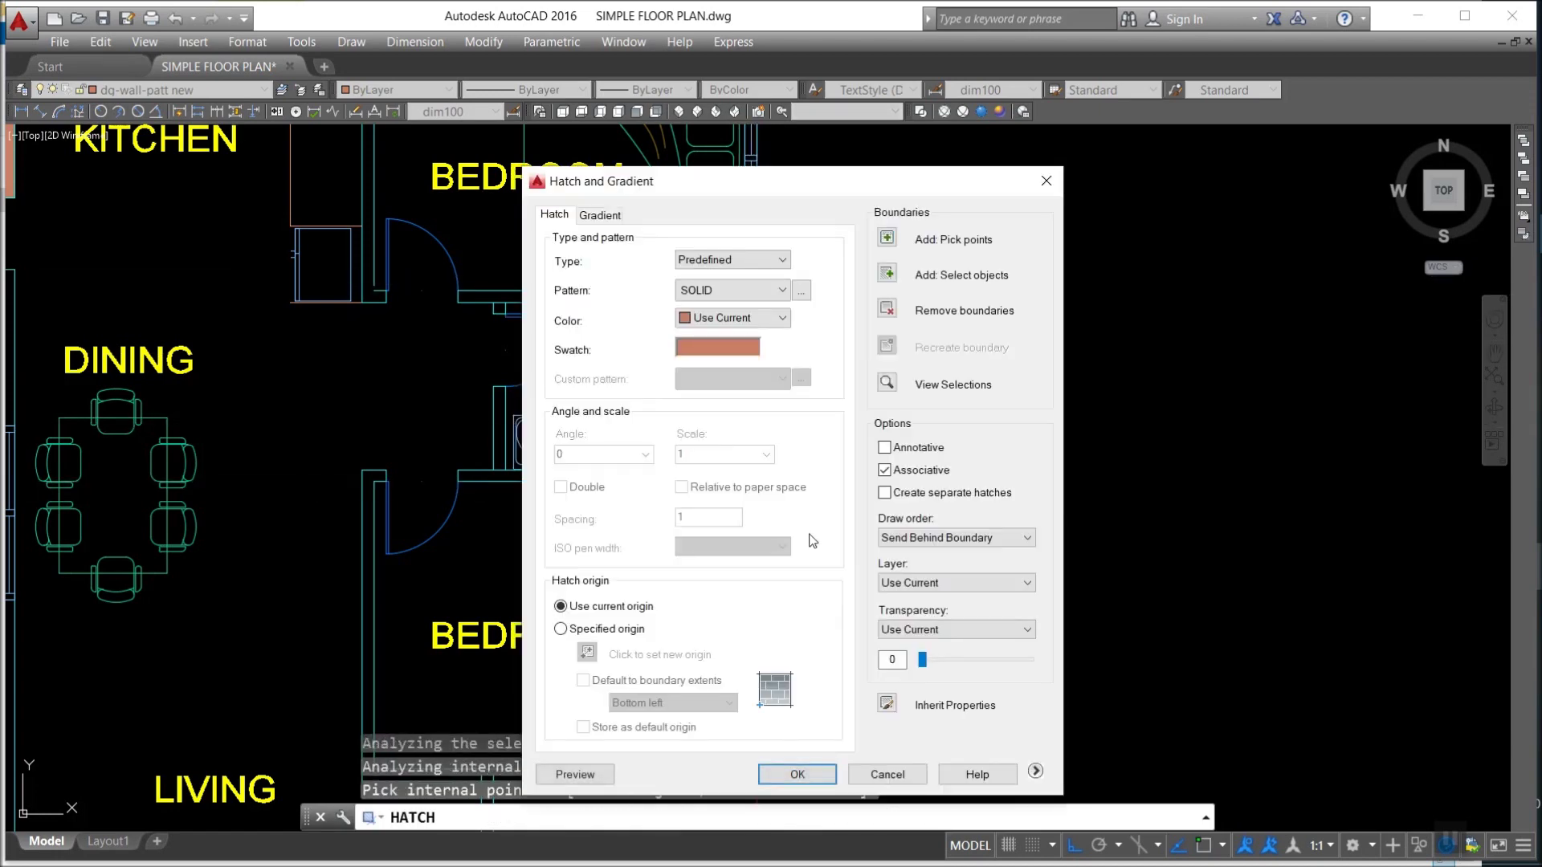
{"action": "left_click", "coordinate": [877, 213]}
{"action": "middle_click_drag", "start_coordinate": [812, 510], "coordinate": [876, 450]}
{"action": "key", "text": "Return"}
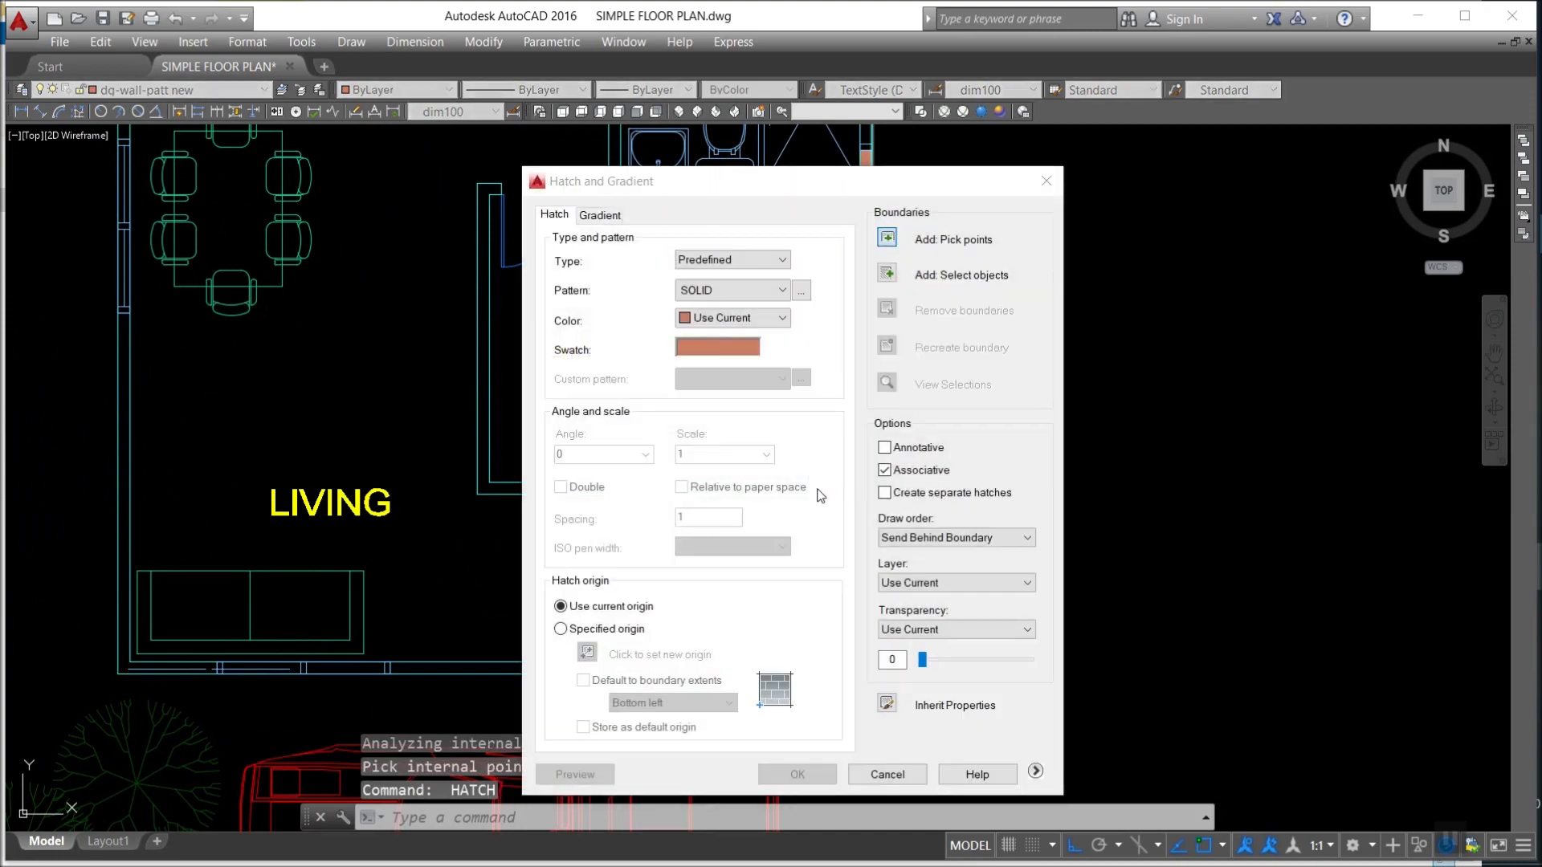
{"action": "left_click", "coordinate": [888, 214]}
{"action": "left_click", "coordinate": [798, 488]}
{"action": "key", "text": "Return"}
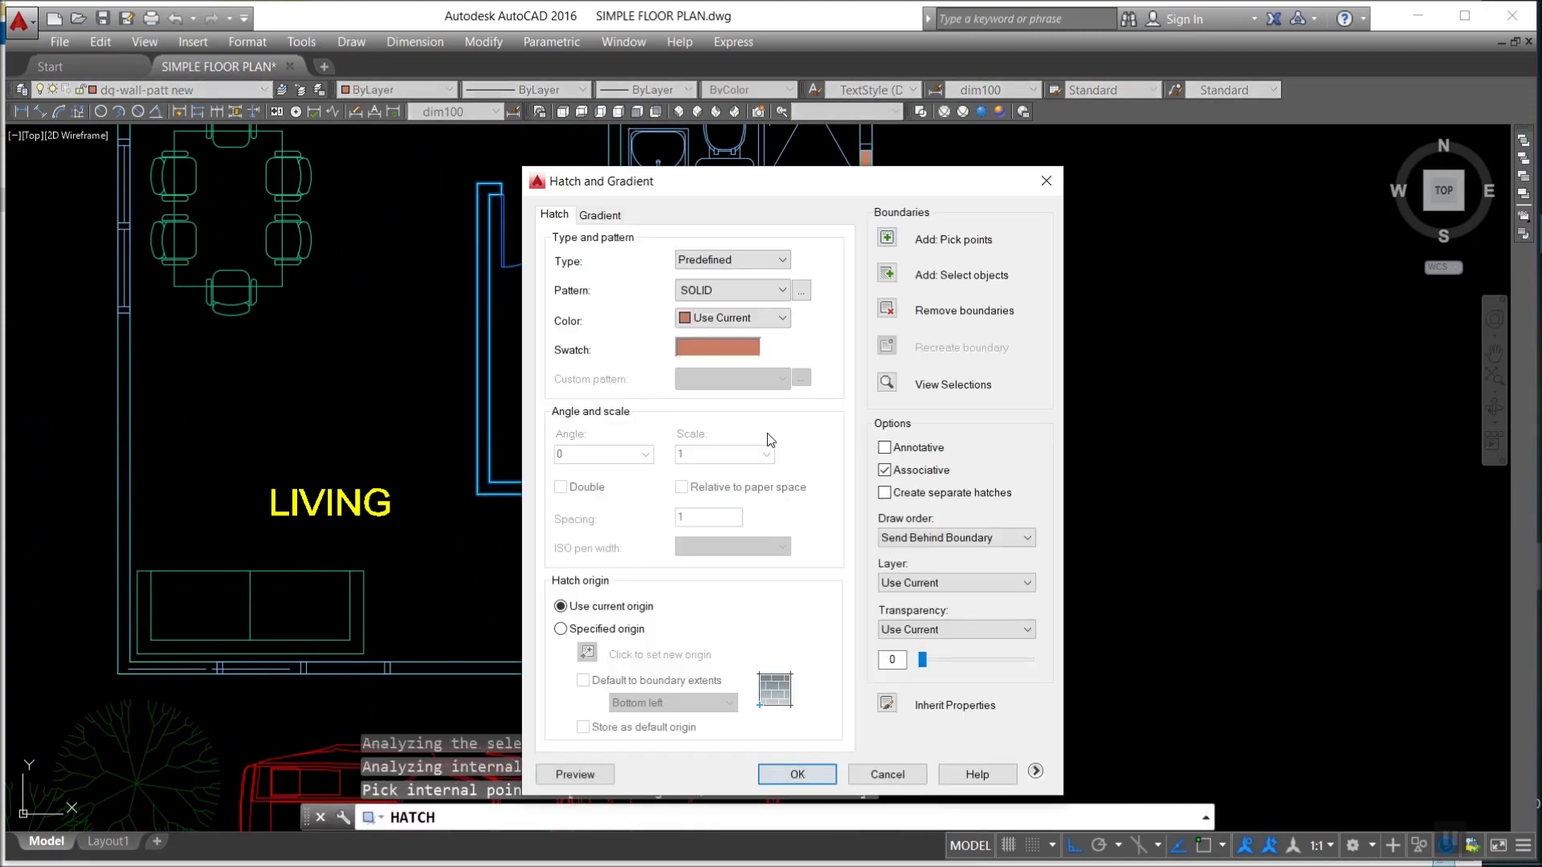
{"action": "key", "text": "Return"}
Hatch the bedroom's top wall strip in solid terracotta.
{"action": "middle_click_drag", "start_coordinate": [767, 432], "coordinate": [762, 563]}
{"action": "key", "text": "Return"}
{"action": "left_click", "coordinate": [883, 244]}
{"action": "left_click", "coordinate": [727, 321]}
{"action": "key", "text": "Return"}
{"action": "left_click", "coordinate": [884, 245]}
{"action": "key", "text": "Escape"}
Begin trimming with the wall's bottom line as cutting edge, then cancel.
{"action": "scroll", "coordinate": [587, 652], "scroll_direction": "up", "scroll_amount": 5}
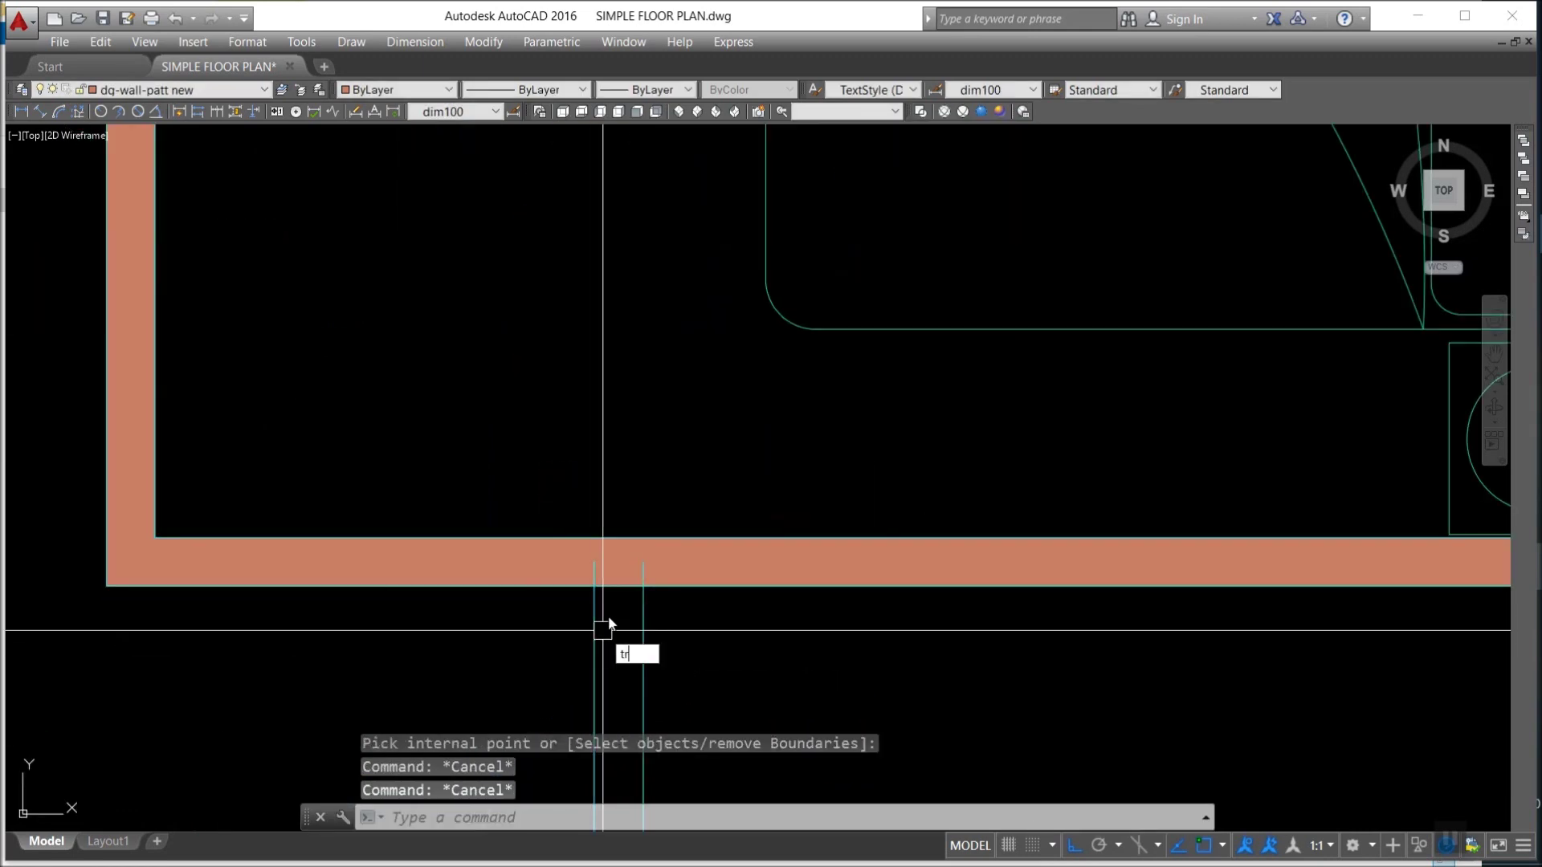
{"action": "key", "text": "Return"}
{"action": "left_click", "coordinate": [691, 582]}
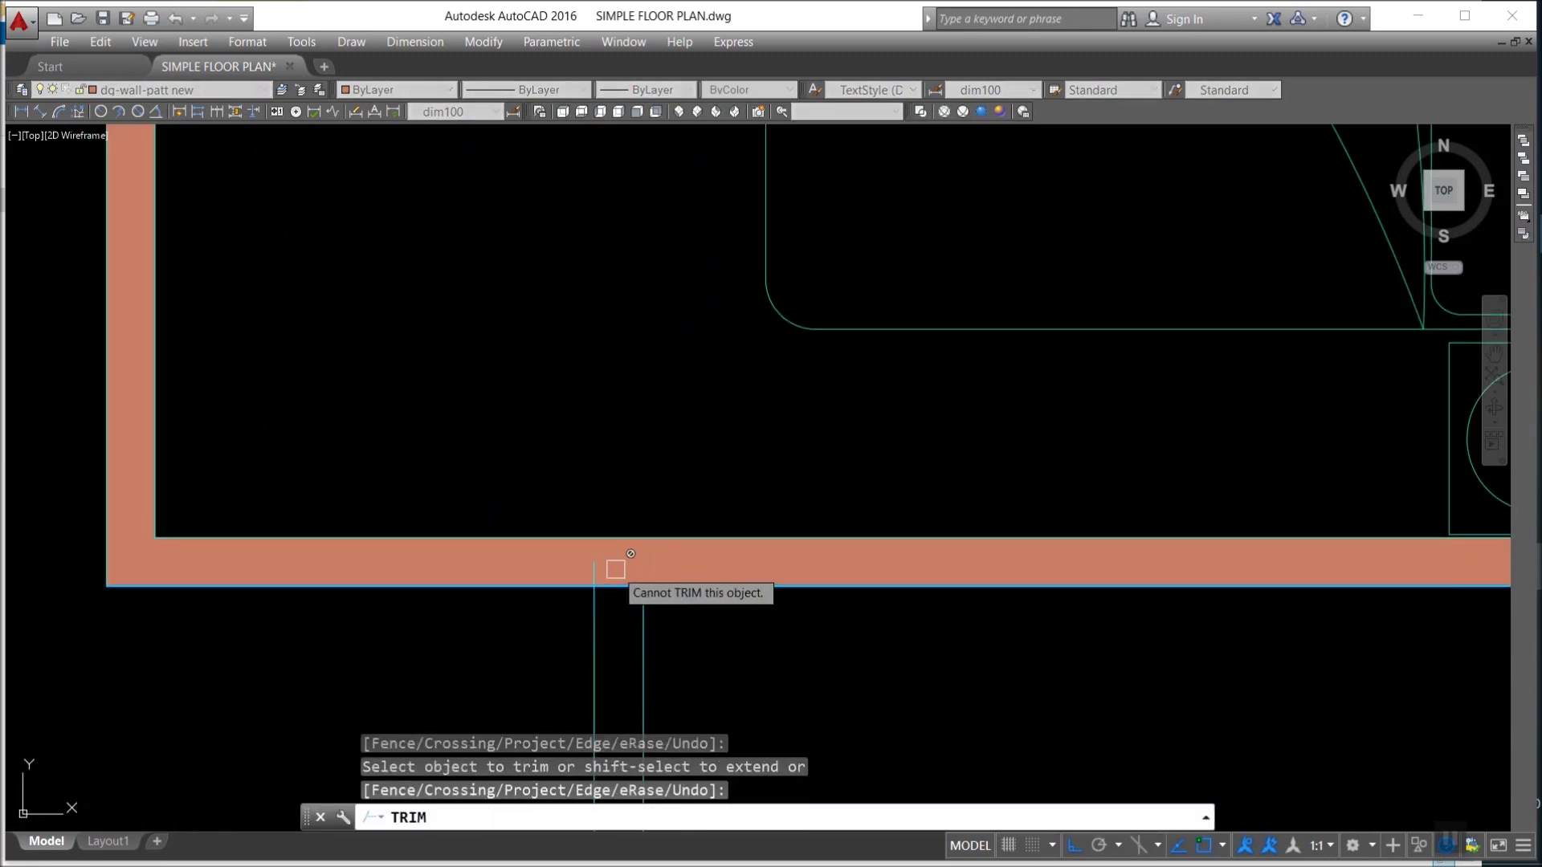
{"action": "scroll", "coordinate": [597, 568], "scroll_direction": "down", "scroll_amount": 5}
{"action": "scroll", "coordinate": [665, 506], "scroll_direction": "up", "scroll_amount": 3}
{"action": "key", "text": "Escape"}
{"action": "key", "text": "Escape"}
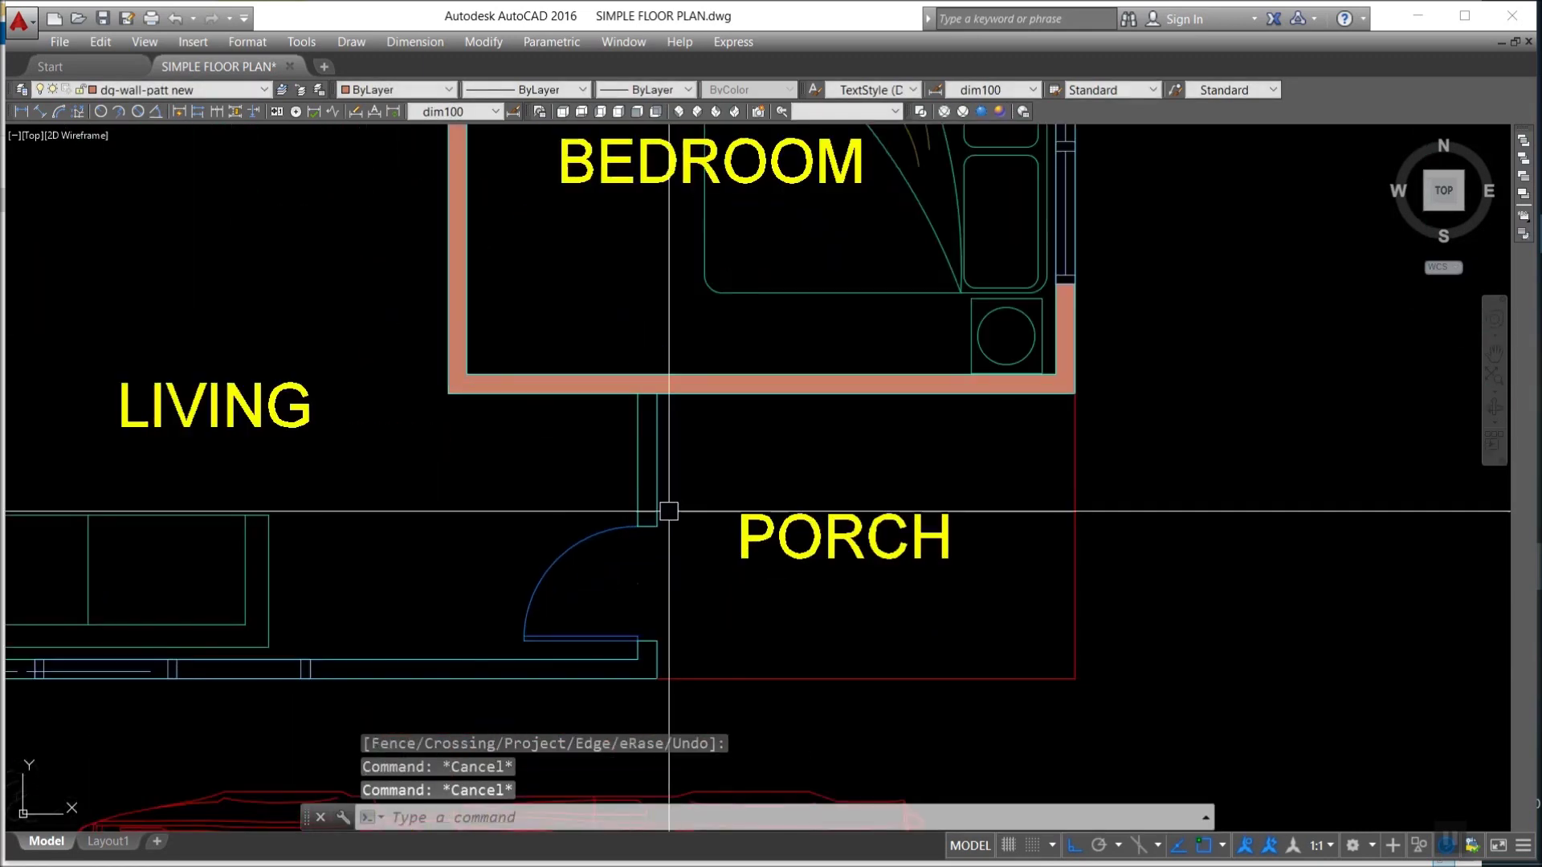
Try hatching inside the porch area, then cancel the hatch.
{"action": "left_click", "coordinate": [846, 214]}
{"action": "left_click", "coordinate": [652, 562]}
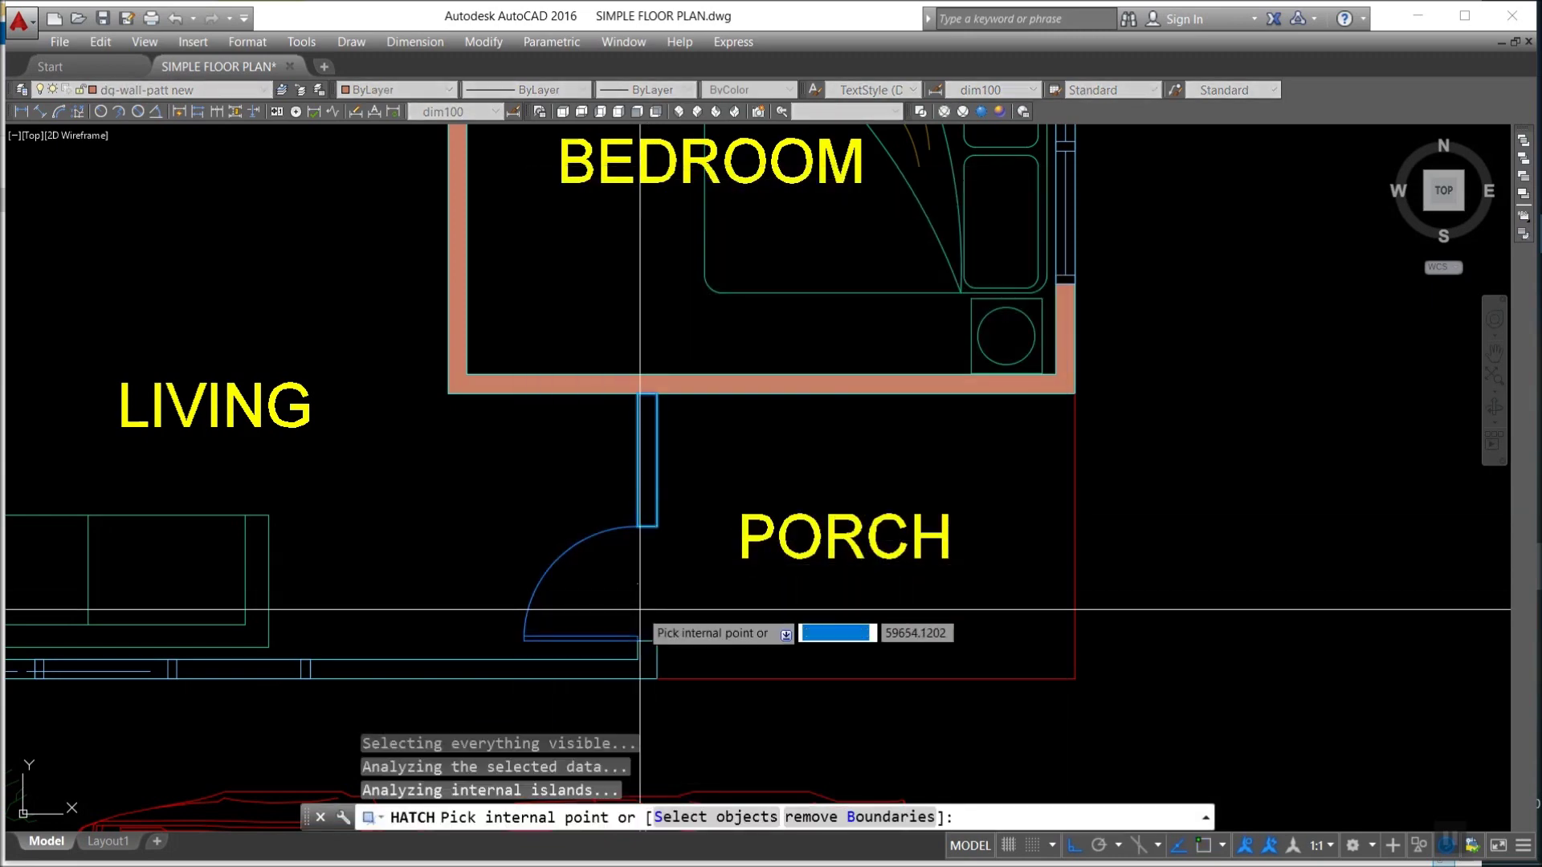
{"action": "key", "text": "Return"}
{"action": "key", "text": "Escape"}
{"action": "scroll", "coordinate": [891, 578], "scroll_direction": "up", "scroll_amount": 2}
{"action": "scroll", "coordinate": [554, 623], "scroll_direction": "up", "scroll_amount": 5}
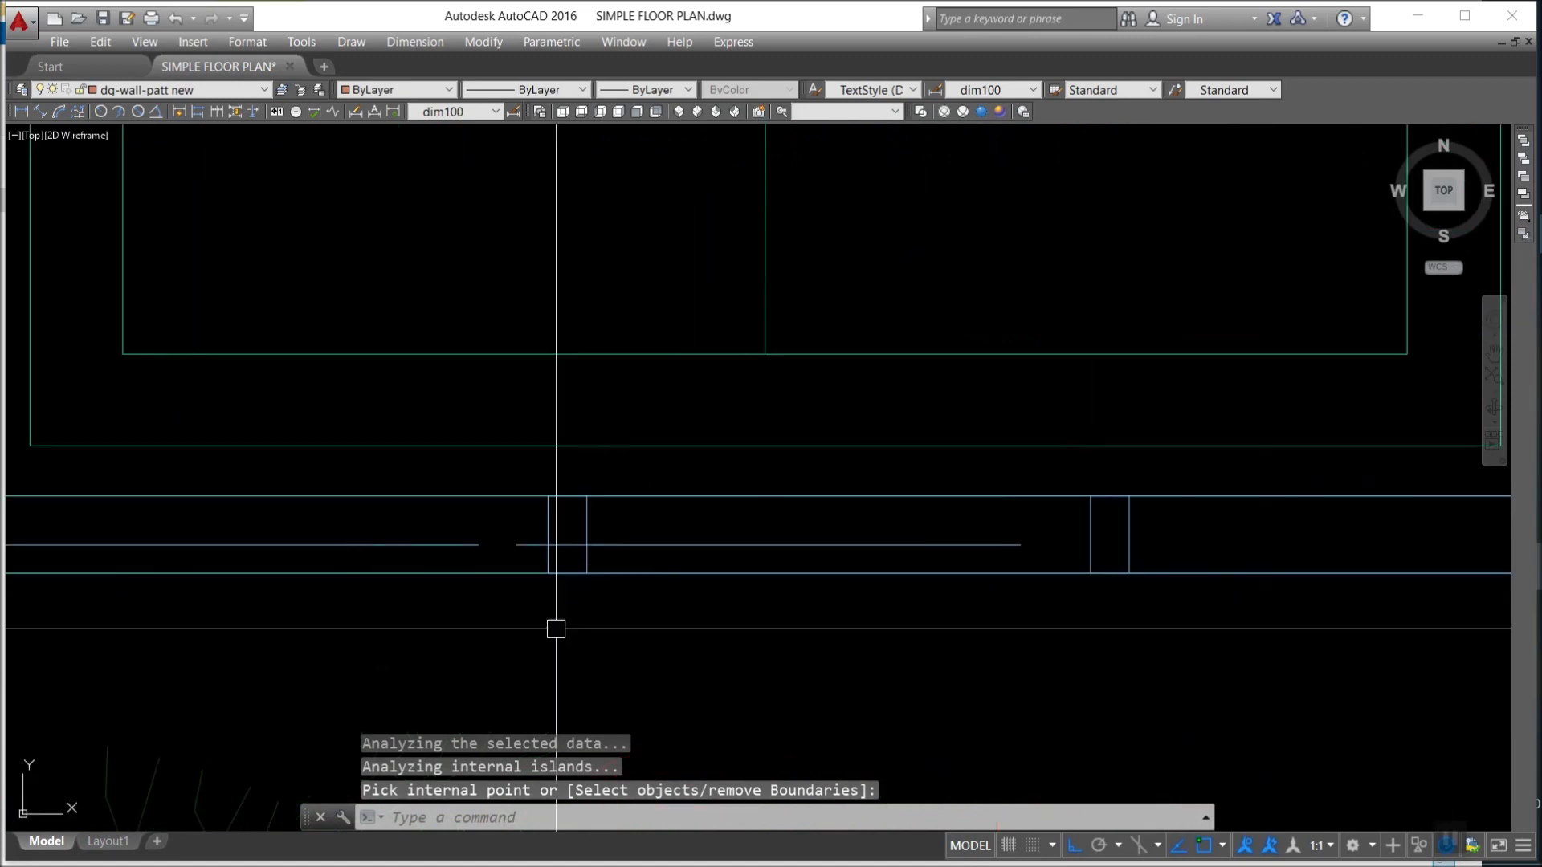
{"action": "key", "text": "Escape"}
Move the horizontal window line in the living room's bottom wall into position.
{"action": "key", "text": "Return"}
{"action": "left_click", "coordinate": [640, 544]}
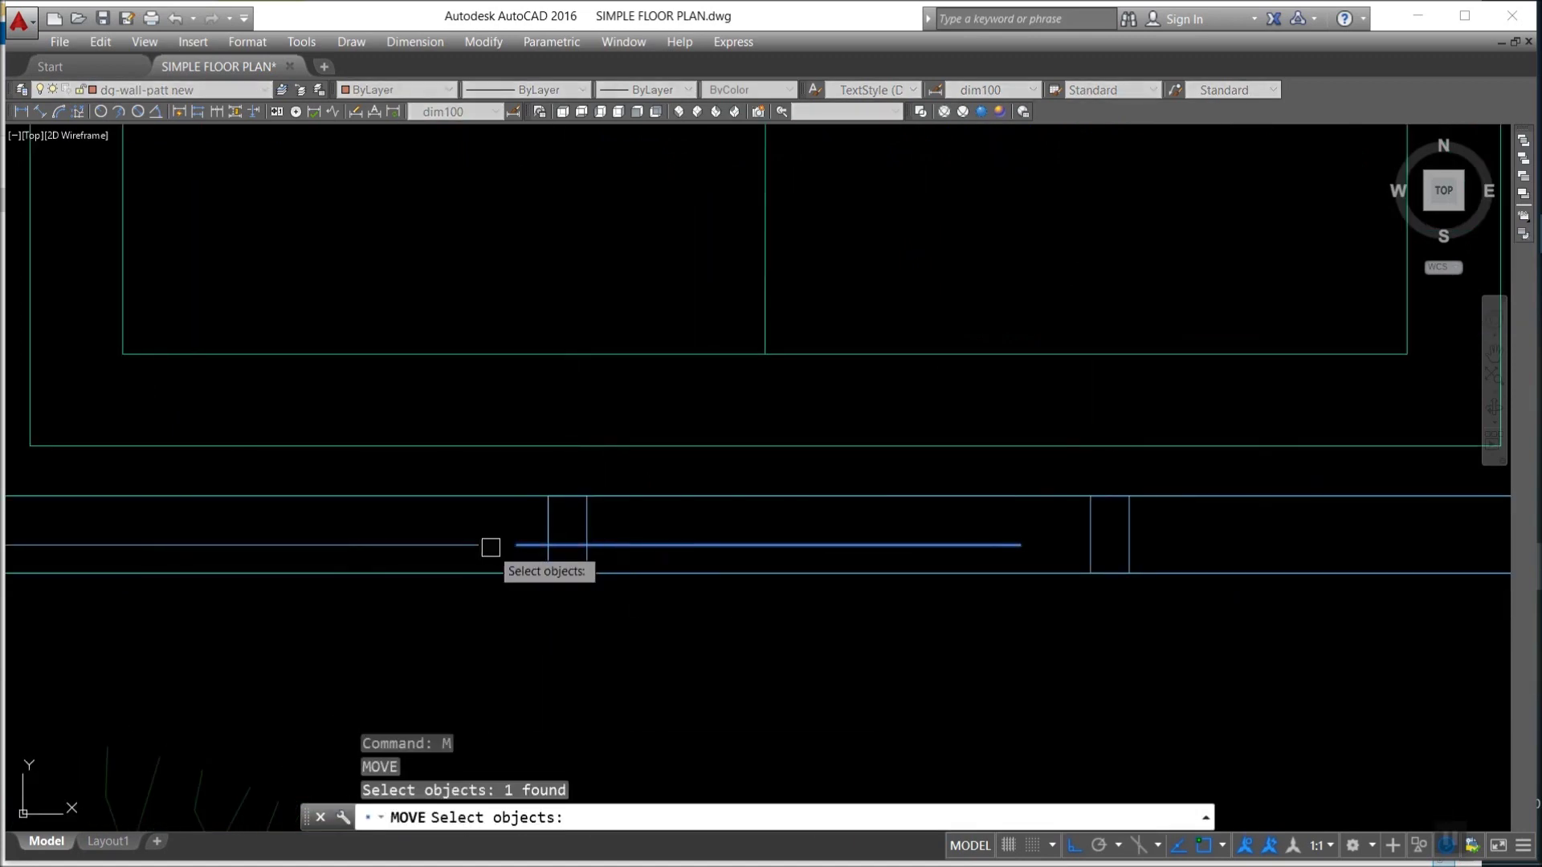
{"action": "left_click", "coordinate": [517, 544]}
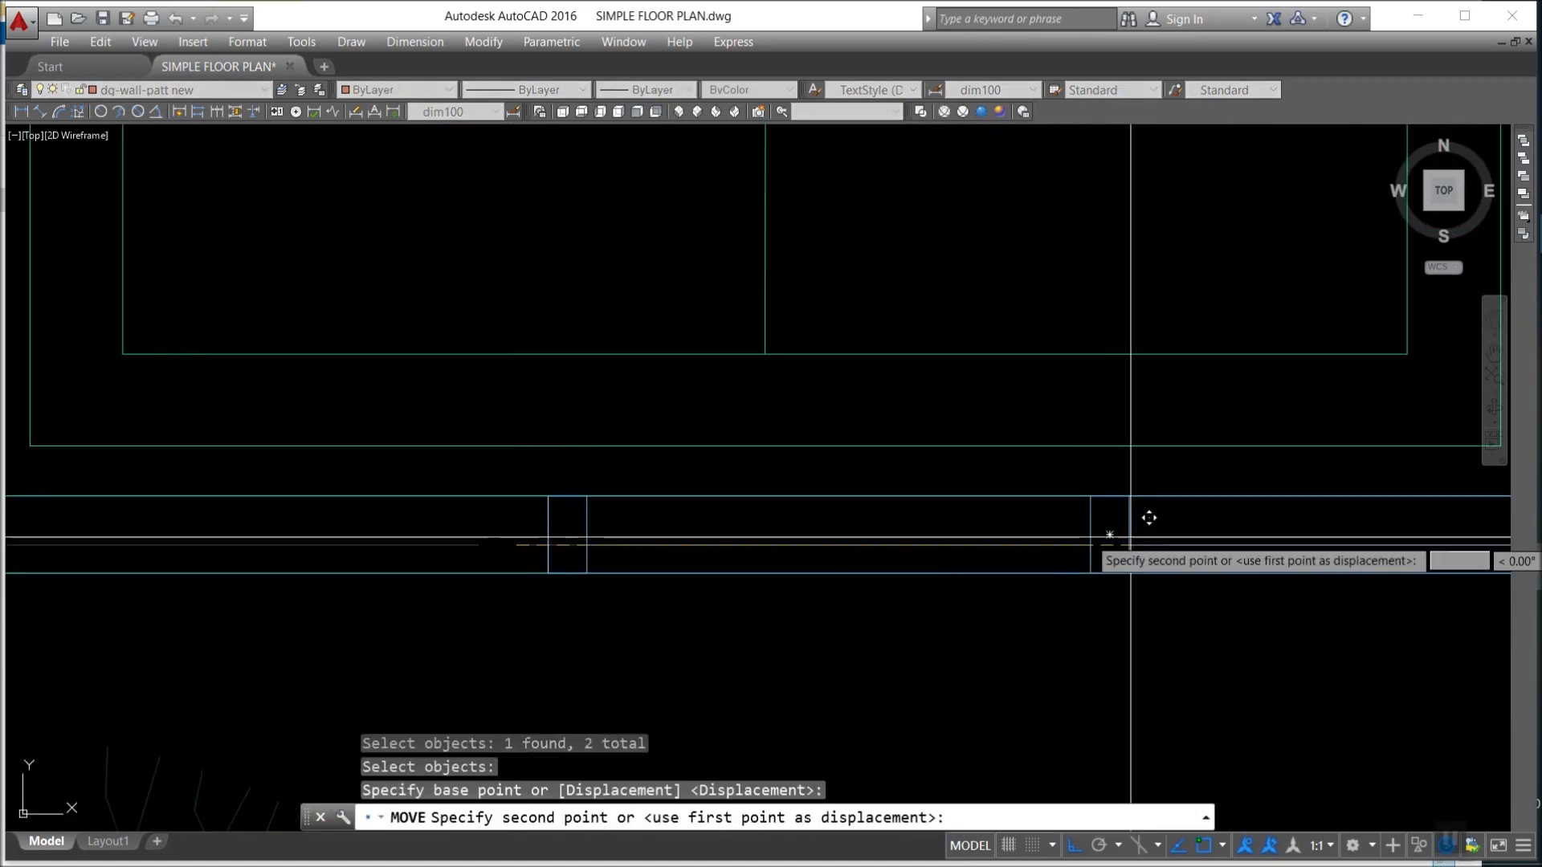
{"action": "left_click", "coordinate": [1029, 530]}
{"action": "scroll", "coordinate": [876, 593], "scroll_direction": "down", "scroll_amount": 3}
{"action": "key", "text": "Escape"}
{"action": "key", "text": "Escape"}
{"action": "key", "text": "Escape"}
Pick inside the living room's left wall for hatching, then cancel.
{"action": "type", "text": "h"}
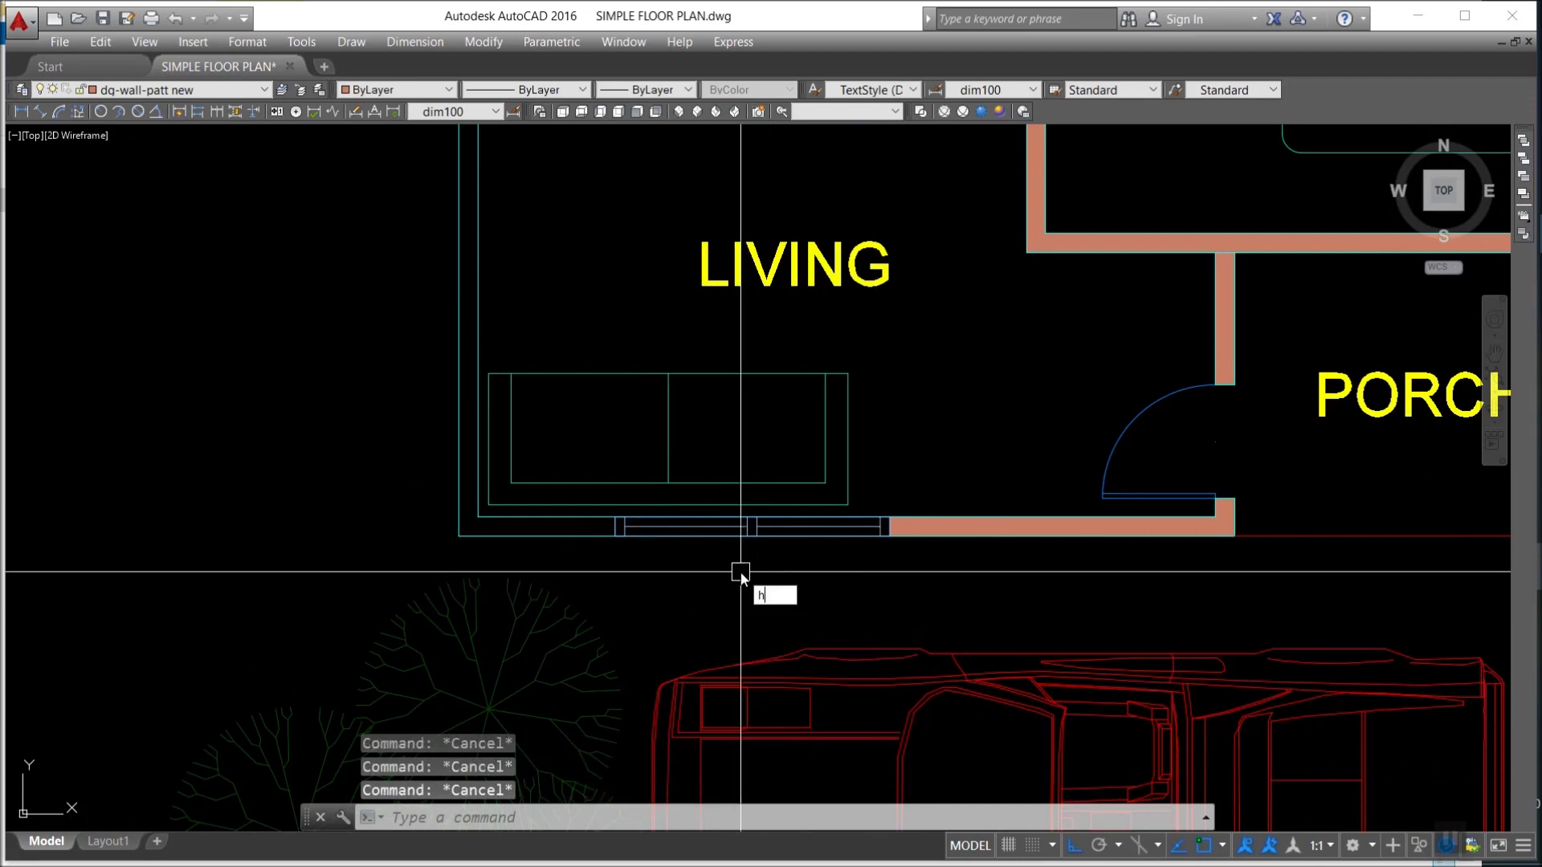
{"action": "key", "text": "Return"}
{"action": "left_click", "coordinate": [883, 210]}
{"action": "left_click", "coordinate": [469, 527]}
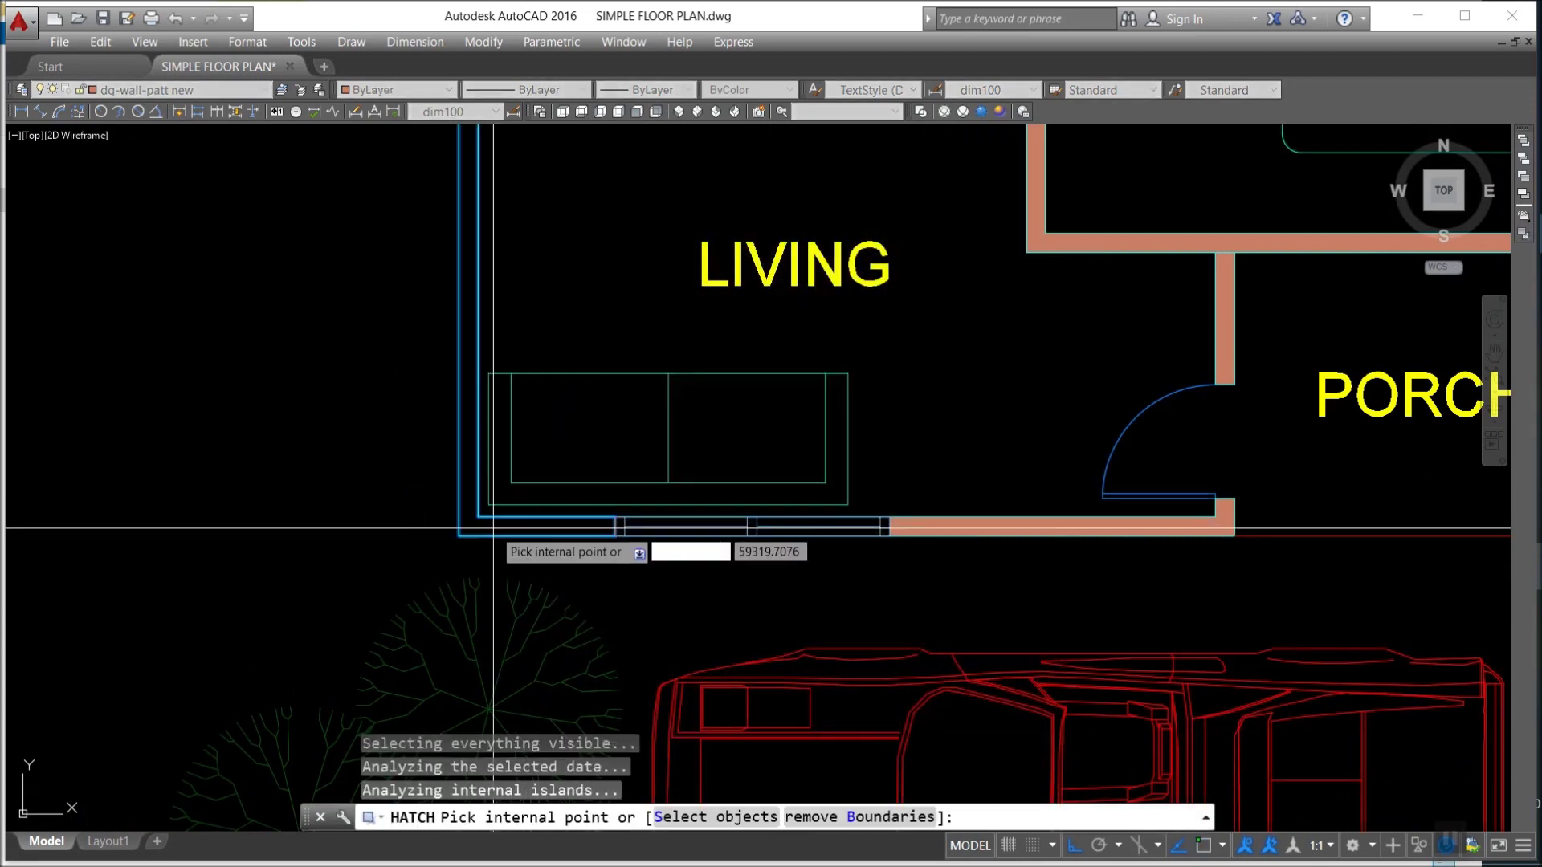
{"action": "scroll", "coordinate": [551, 594], "scroll_direction": "down", "scroll_amount": 3}
{"action": "key", "text": "Return"}
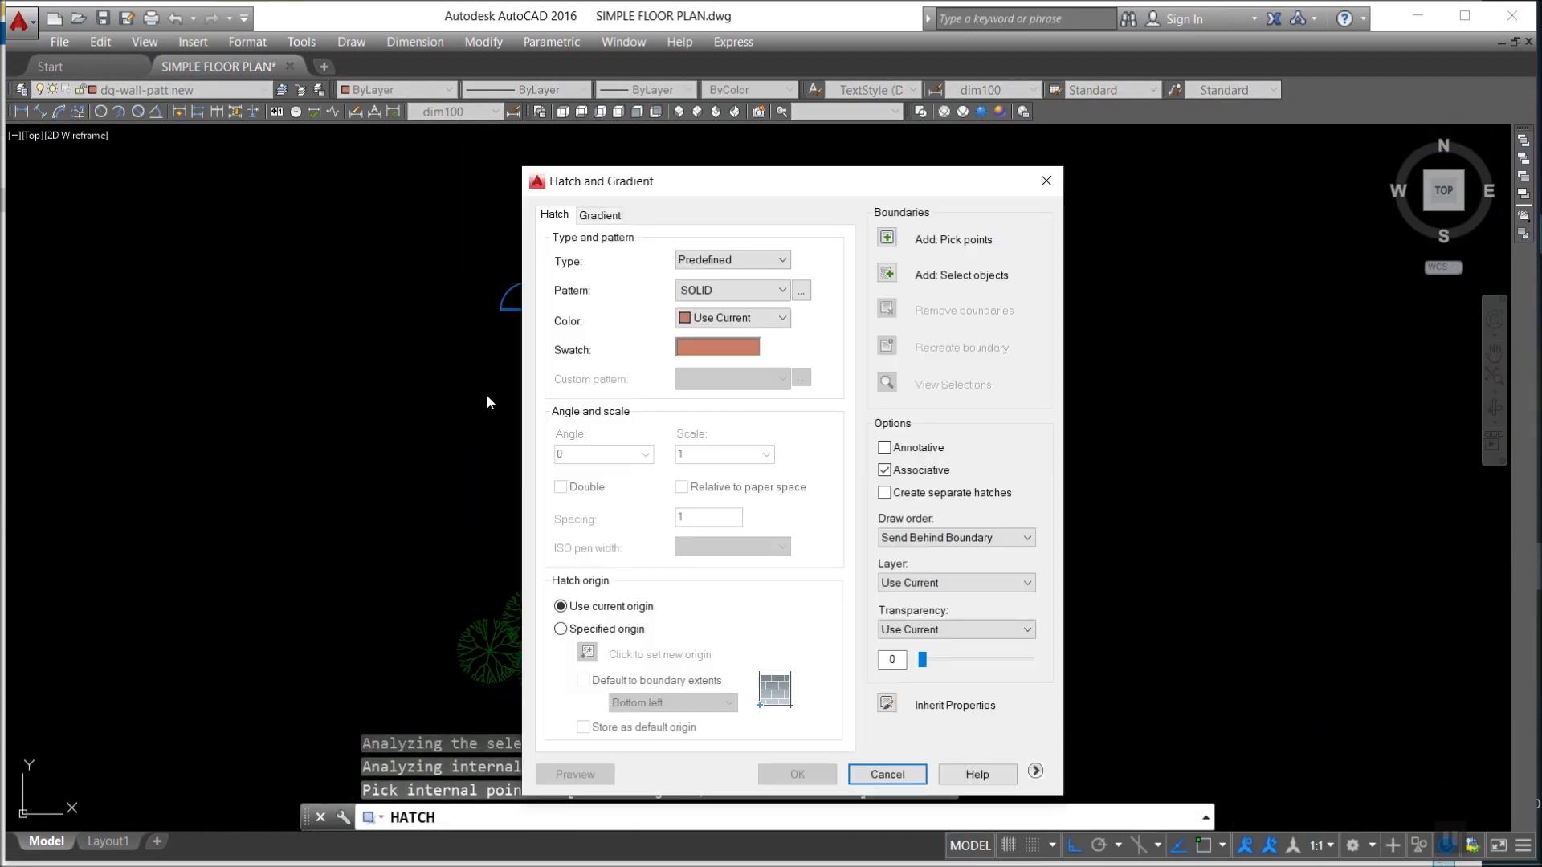
{"action": "key", "text": "Escape"}
{"action": "key", "text": "Escape"}
{"action": "key", "text": "Escape"}
{"action": "scroll", "coordinate": [493, 424], "scroll_direction": "up", "scroll_amount": 4}
Window-select the left-wall window for copying and set its base point.
{"action": "key", "text": "Return"}
{"action": "left_click", "coordinate": [509, 251]}
{"action": "left_click", "coordinate": [608, 514]}
{"action": "key", "text": "Return"}
{"action": "left_click", "coordinate": [520, 353]}
Place the copied window lower on the living room's left wall.
{"action": "middle_click_drag", "start_coordinate": [522, 580], "coordinate": [535, 395]}
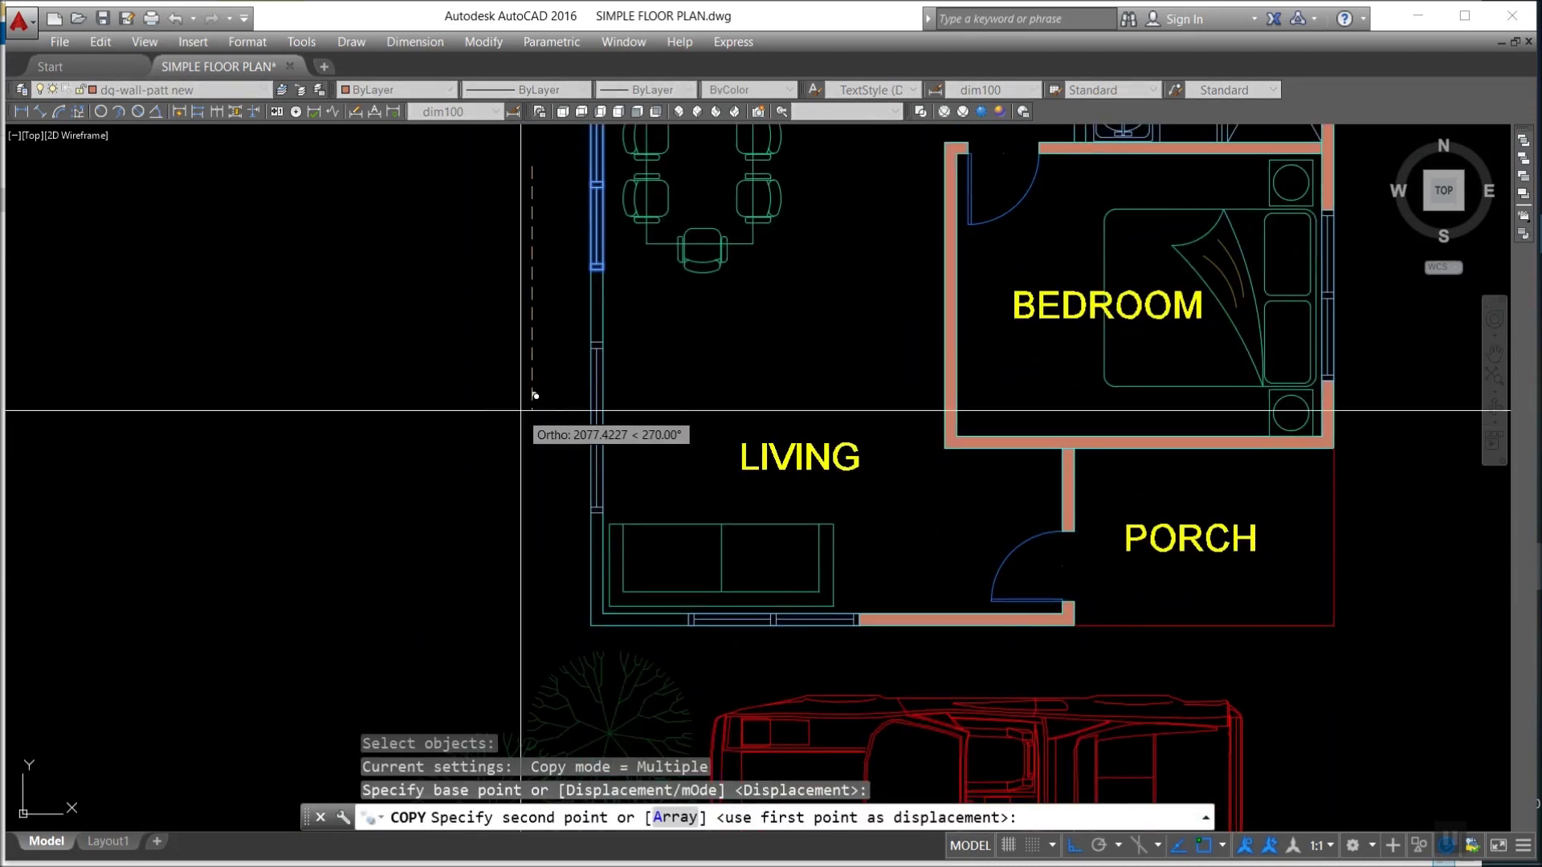
{"action": "left_click", "coordinate": [535, 398]}
{"action": "key", "text": "Escape"}
{"action": "key", "text": "Escape"}
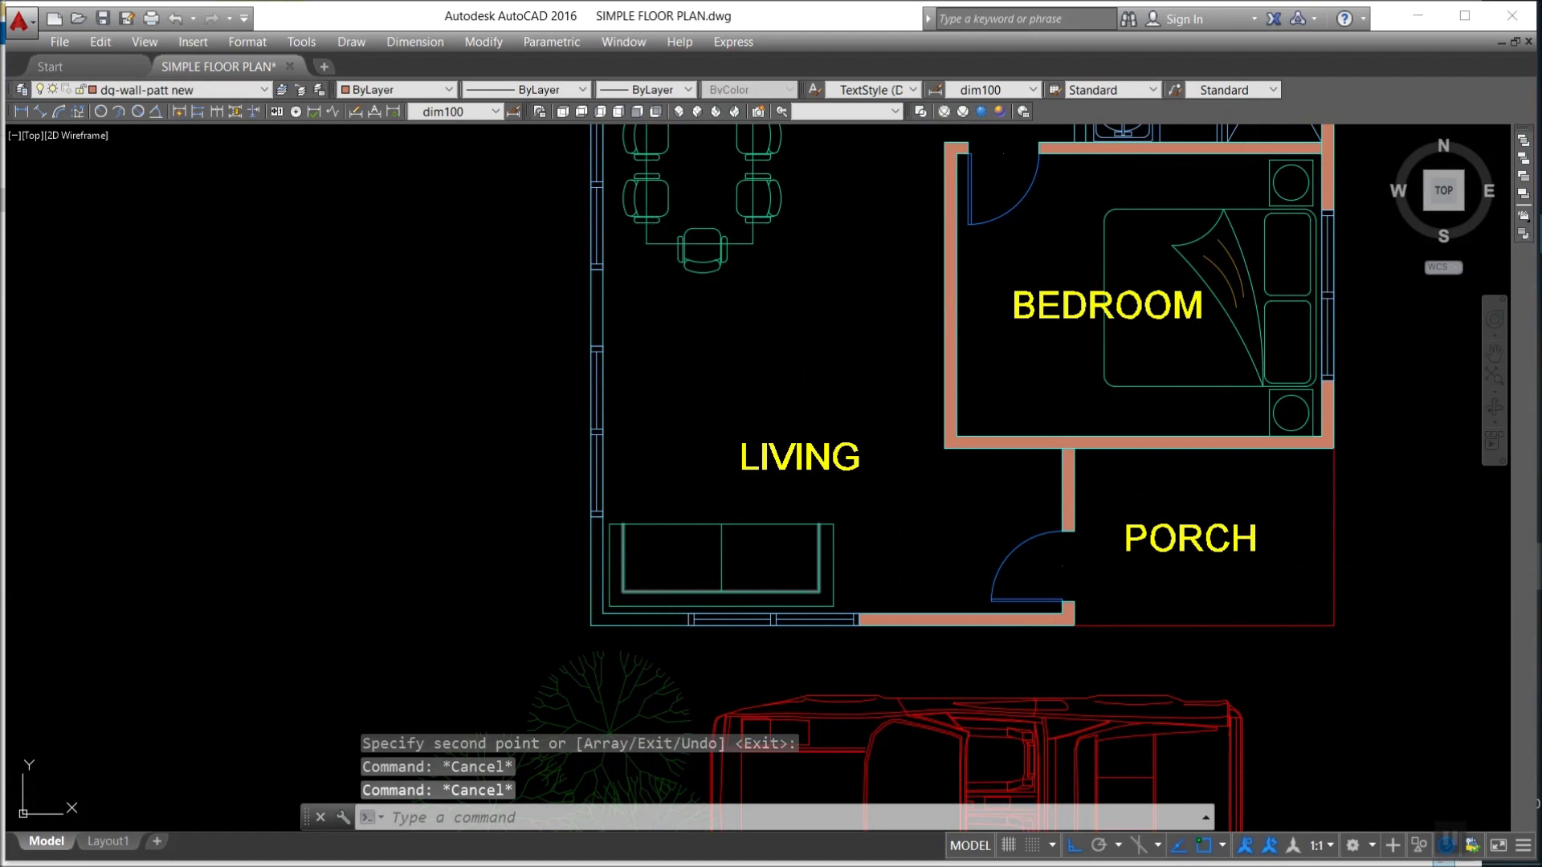
Hatch picked wall areas with the solid terracotta fill.
{"action": "type", "text": "h"}
{"action": "key", "text": "Return"}
{"action": "left_click", "coordinate": [887, 238]}
{"action": "left_click", "coordinate": [605, 615]}
{"action": "key", "text": "Return"}
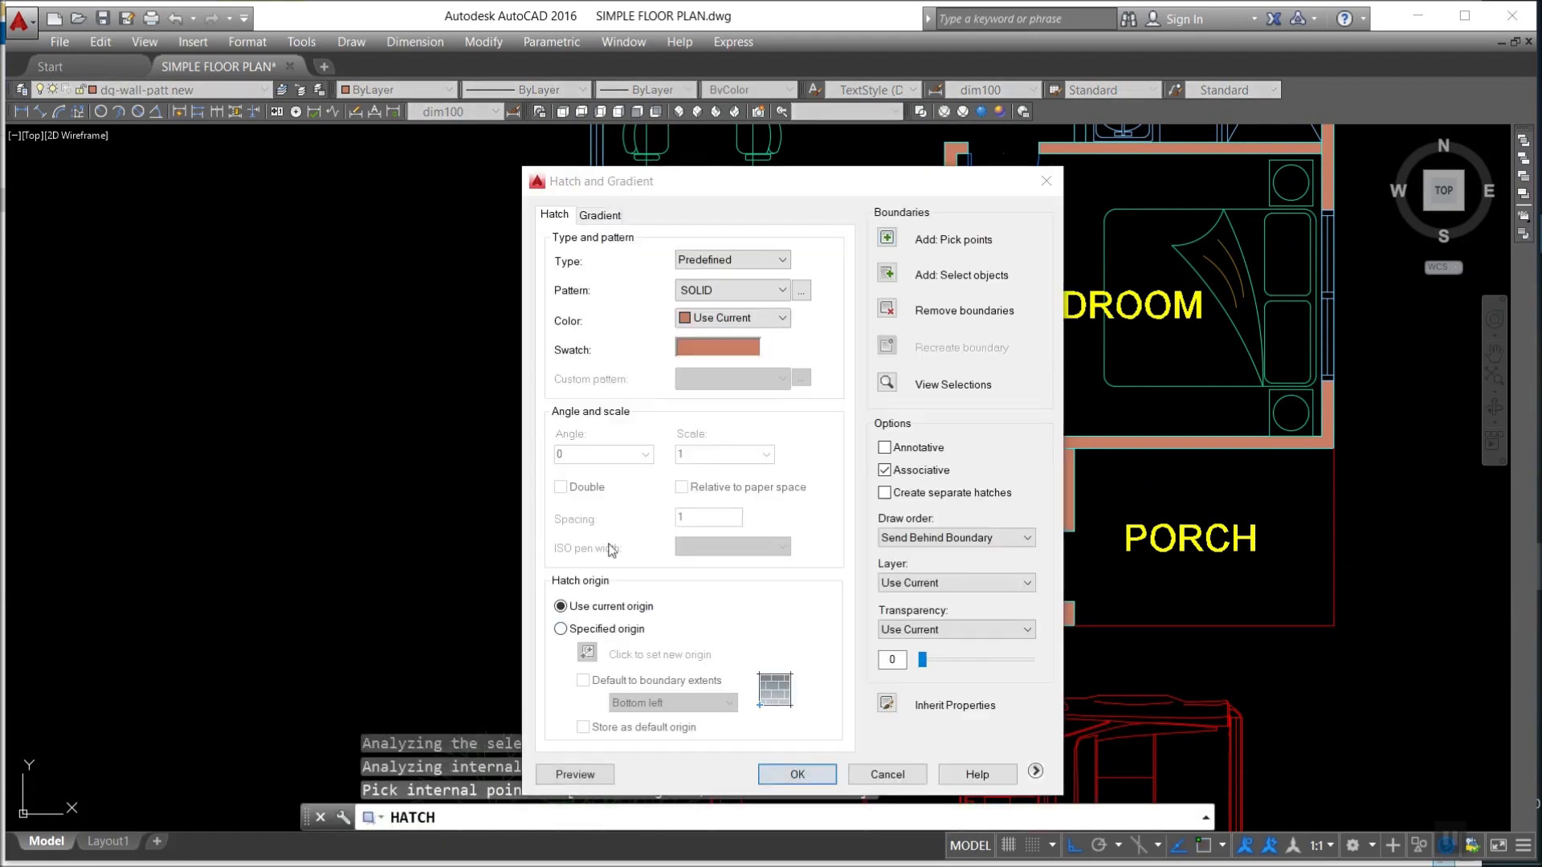
{"action": "key", "text": "Return"}
{"action": "key", "text": "Return"}
{"action": "left_click", "coordinate": [887, 237]}
{"action": "left_click", "coordinate": [574, 509]}
Pick another wall area and accept the solid terracotta wall hatch.
{"action": "key", "text": "Return"}
{"action": "left_click", "coordinate": [886, 238]}
{"action": "scroll", "coordinate": [569, 443], "scroll_direction": "down", "scroll_amount": 2}
{"action": "key", "text": "Return"}
{"action": "left_click", "coordinate": [887, 238]}
{"action": "left_click", "coordinate": [585, 408]}
{"action": "key", "text": "Return"}
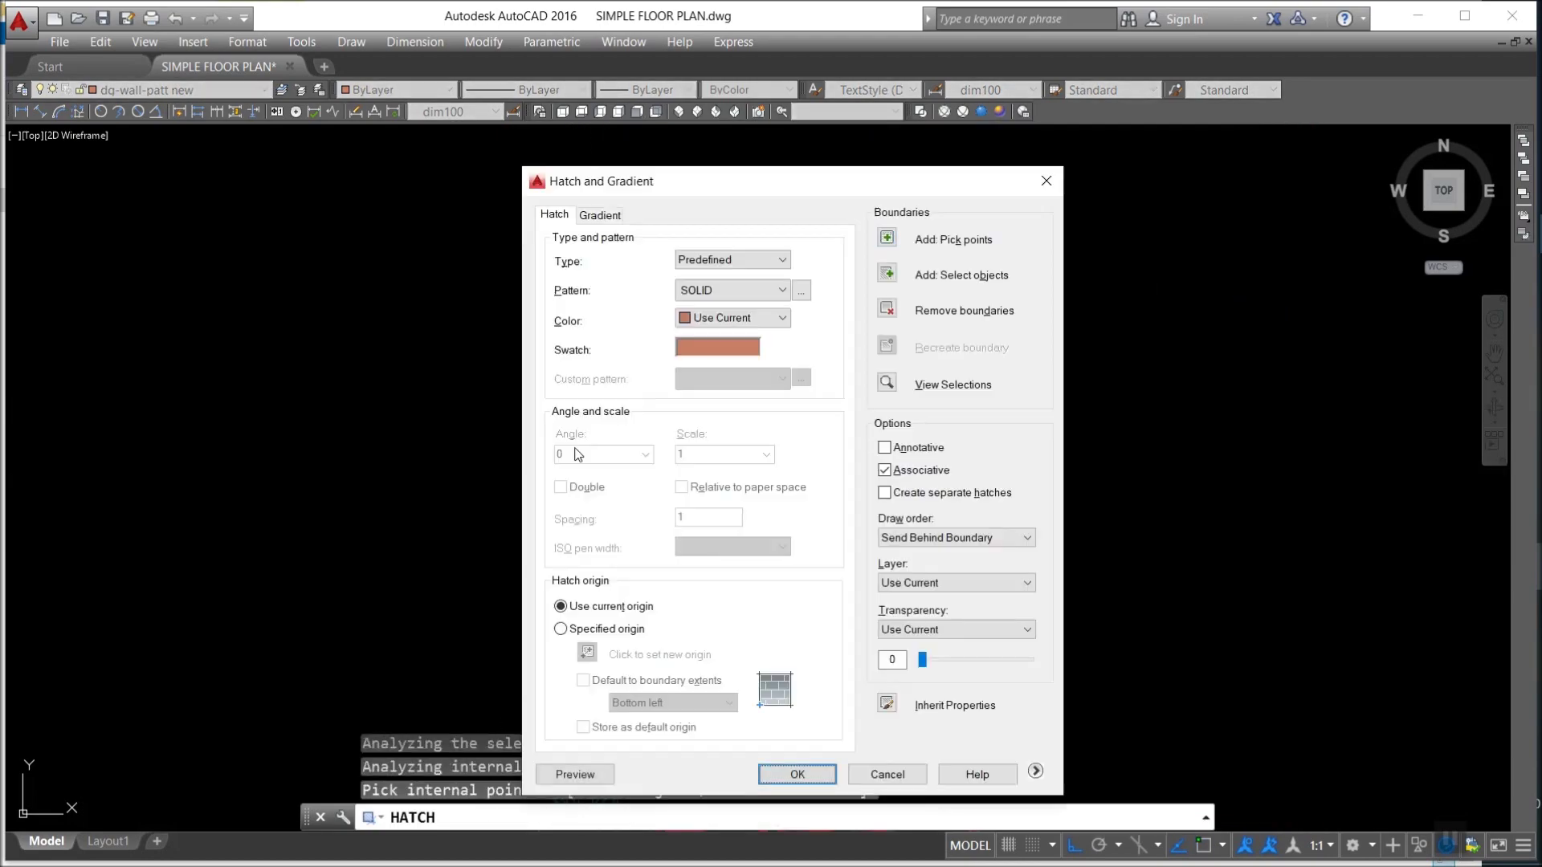
{"action": "key", "text": "Return"}
{"action": "scroll", "coordinate": [762, 306], "scroll_direction": "up", "scroll_amount": 4}
Start a fillet on a wall corner line, then cancel it.
{"action": "key", "text": "Return"}
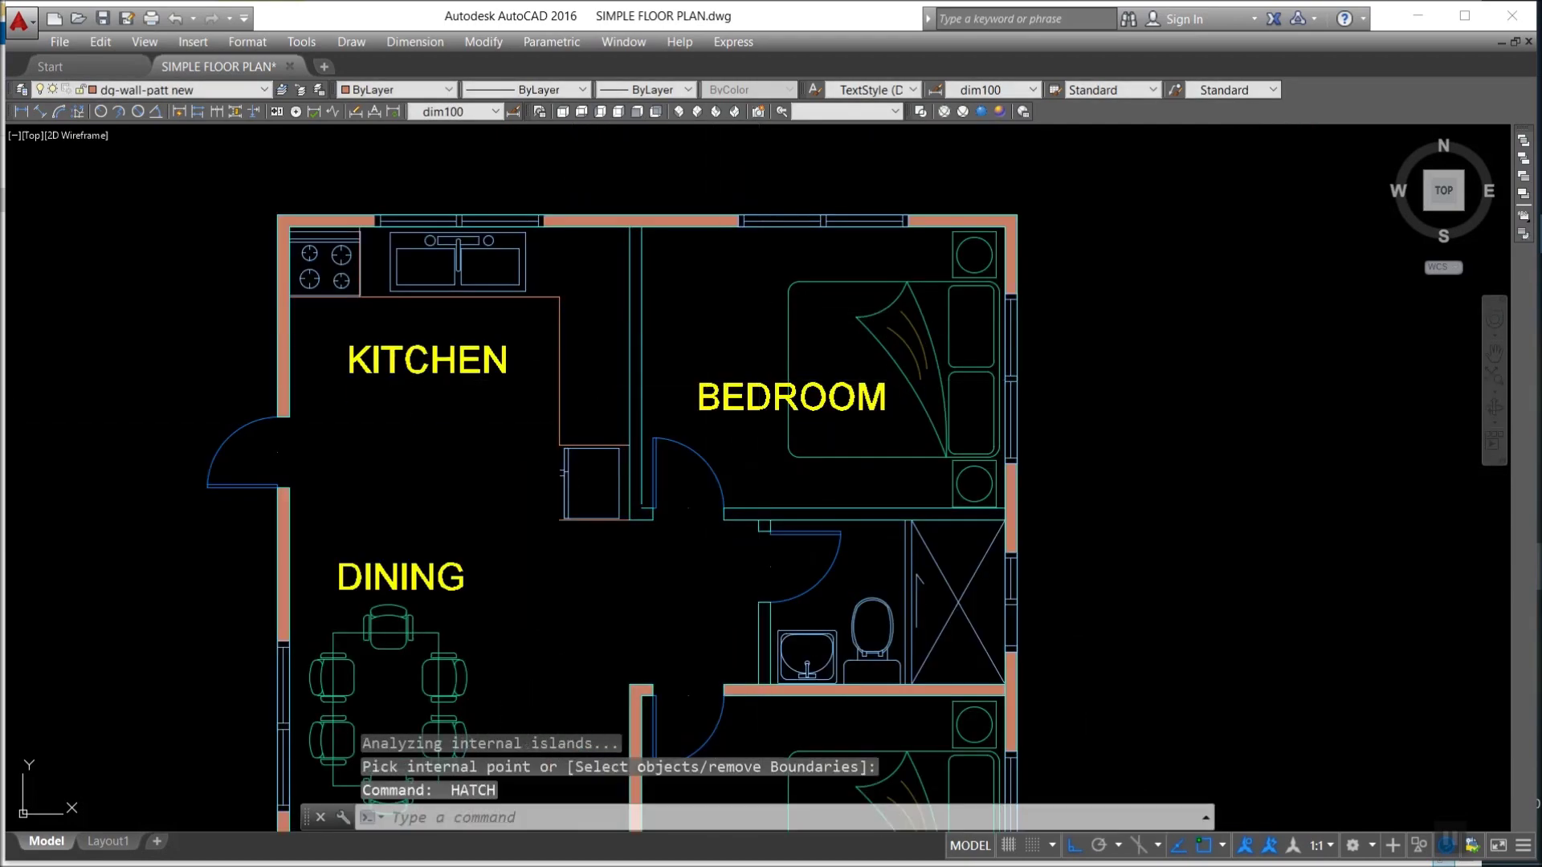
{"action": "left_click", "coordinate": [886, 238]}
{"action": "key", "text": "Escape"}
{"action": "type", "text": "f"}
{"action": "key", "text": "Return"}
{"action": "scroll", "coordinate": [637, 522], "scroll_direction": "up", "scroll_amount": 4}
{"action": "left_click", "coordinate": [637, 522]}
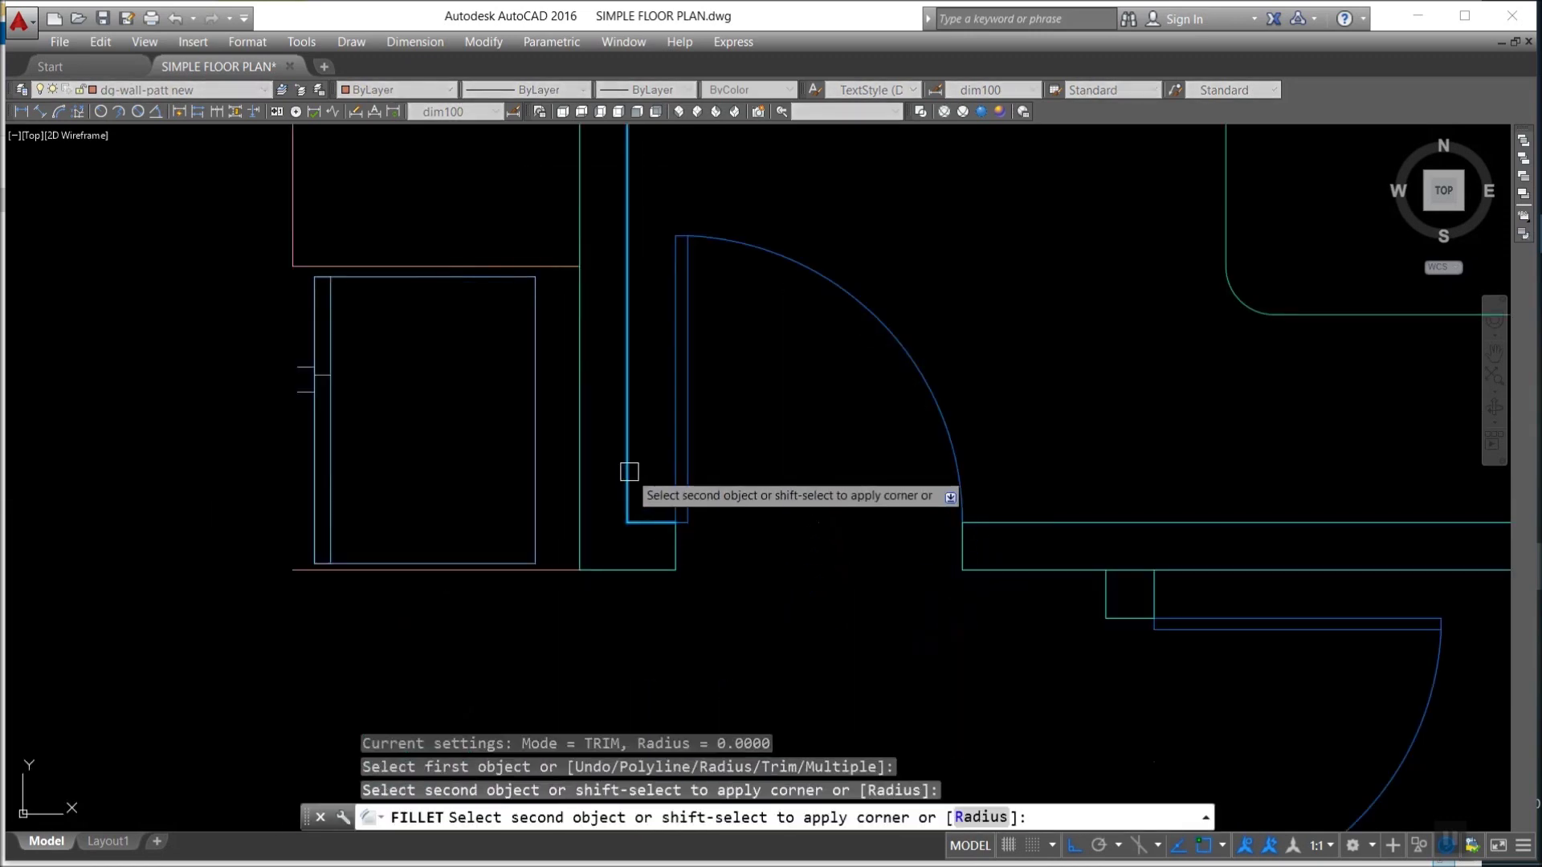
{"action": "scroll", "coordinate": [629, 472], "scroll_direction": "down", "scroll_amount": 4}
{"action": "key", "text": "Escape"}
{"action": "key", "text": "Escape"}
Start another hatch pick and cancel it.
{"action": "type", "text": "h"}
{"action": "key", "text": "Return"}
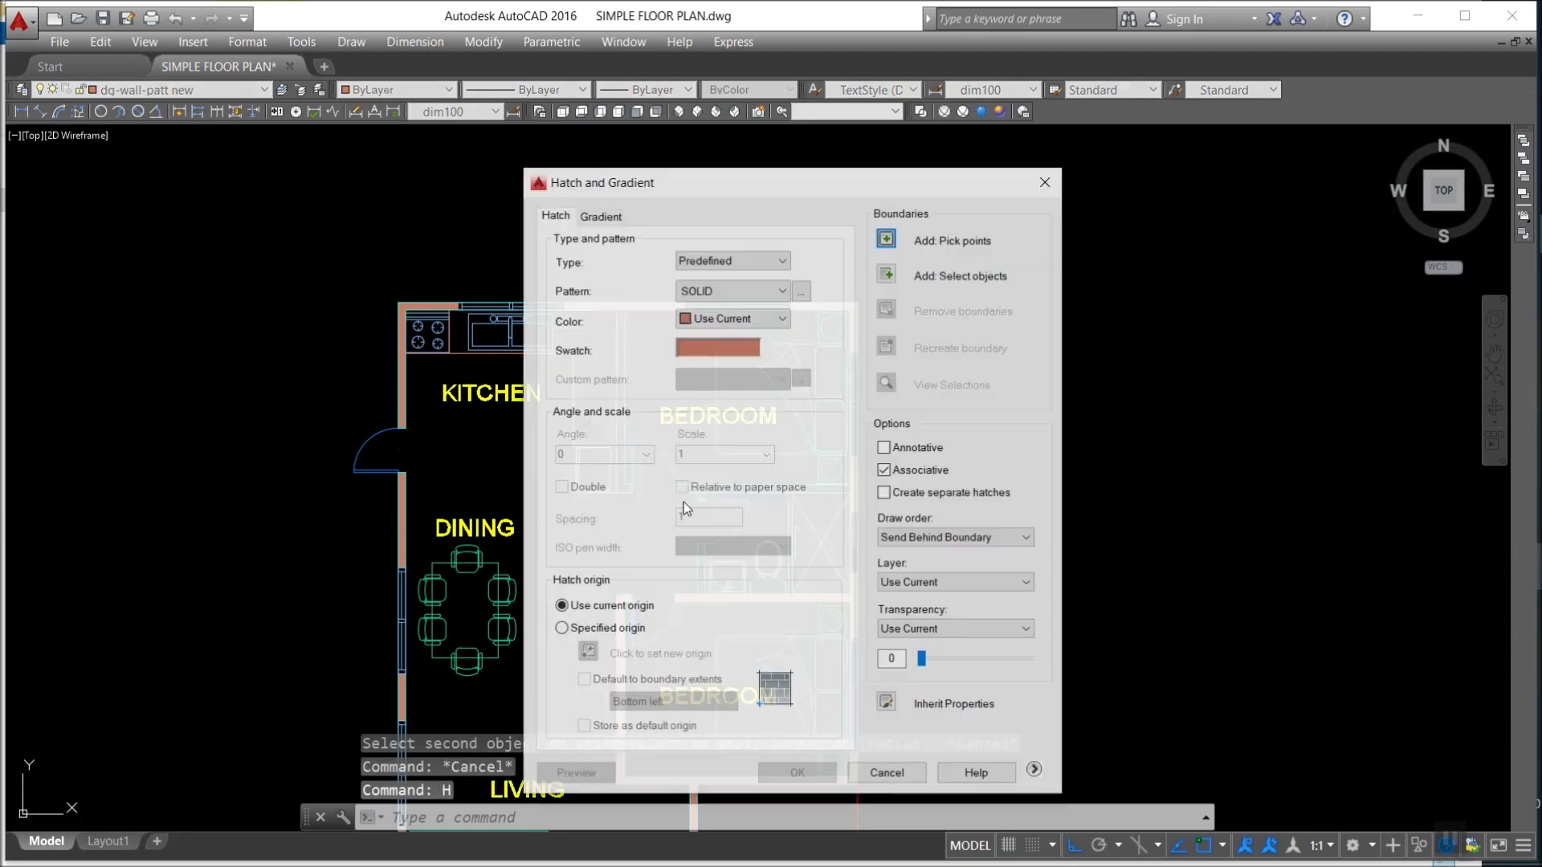
{"action": "left_click", "coordinate": [887, 237]}
{"action": "key", "text": "Return"}
{"action": "key", "text": "Escape"}
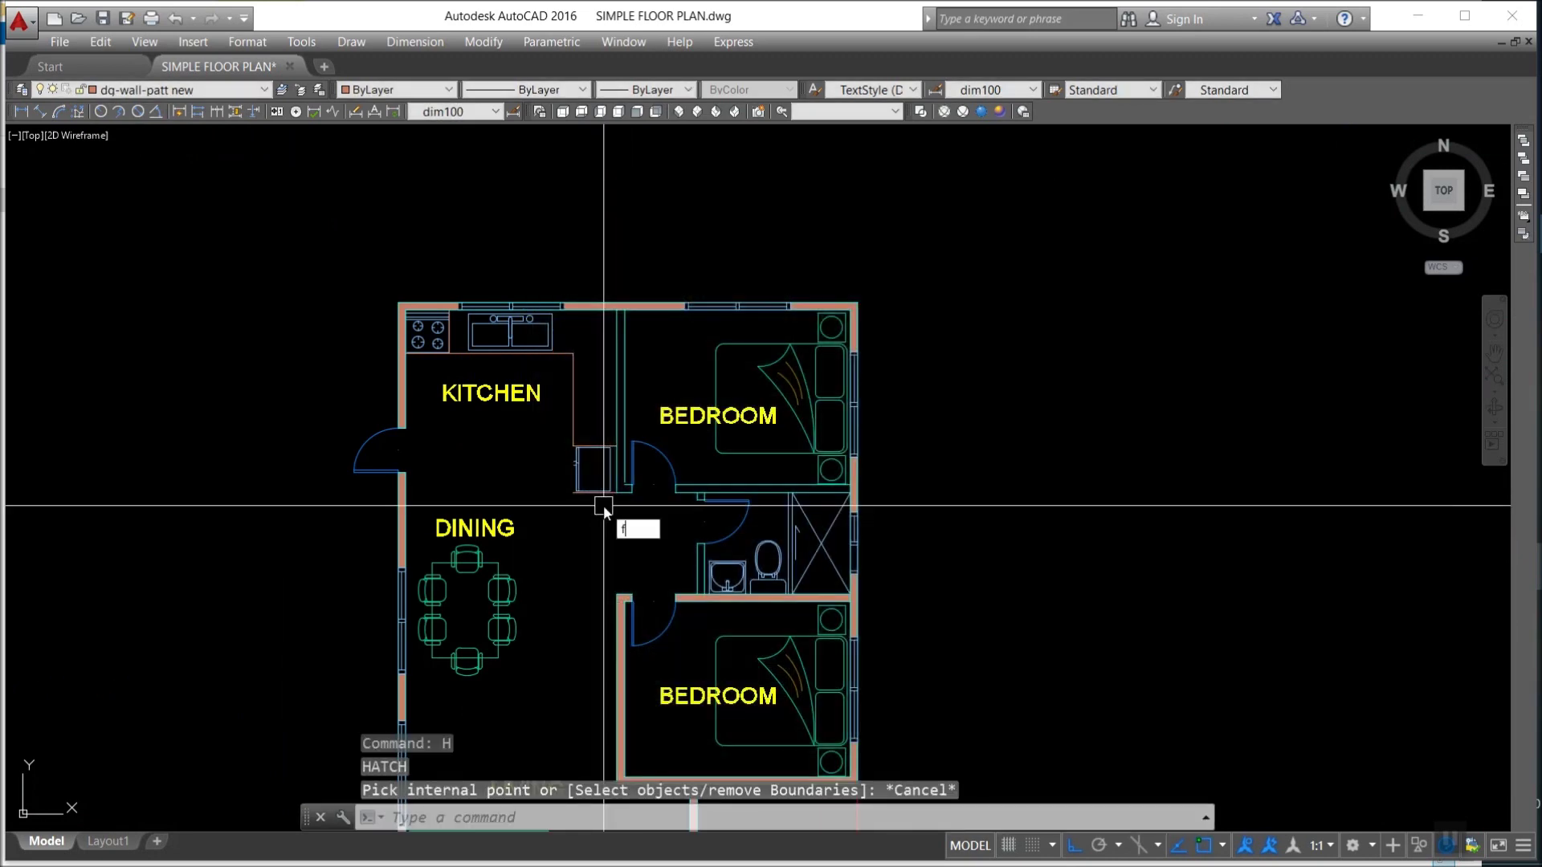
Start a fillet to join corner lines, then cancel it.
{"action": "type", "text": "f"}
{"action": "key", "text": "Return"}
{"action": "scroll", "coordinate": [622, 506], "scroll_direction": "up", "scroll_amount": 3}
{"action": "scroll", "coordinate": [673, 470], "scroll_direction": "up", "scroll_amount": 2}
{"action": "scroll", "coordinate": [667, 449], "scroll_direction": "down", "scroll_amount": 3}
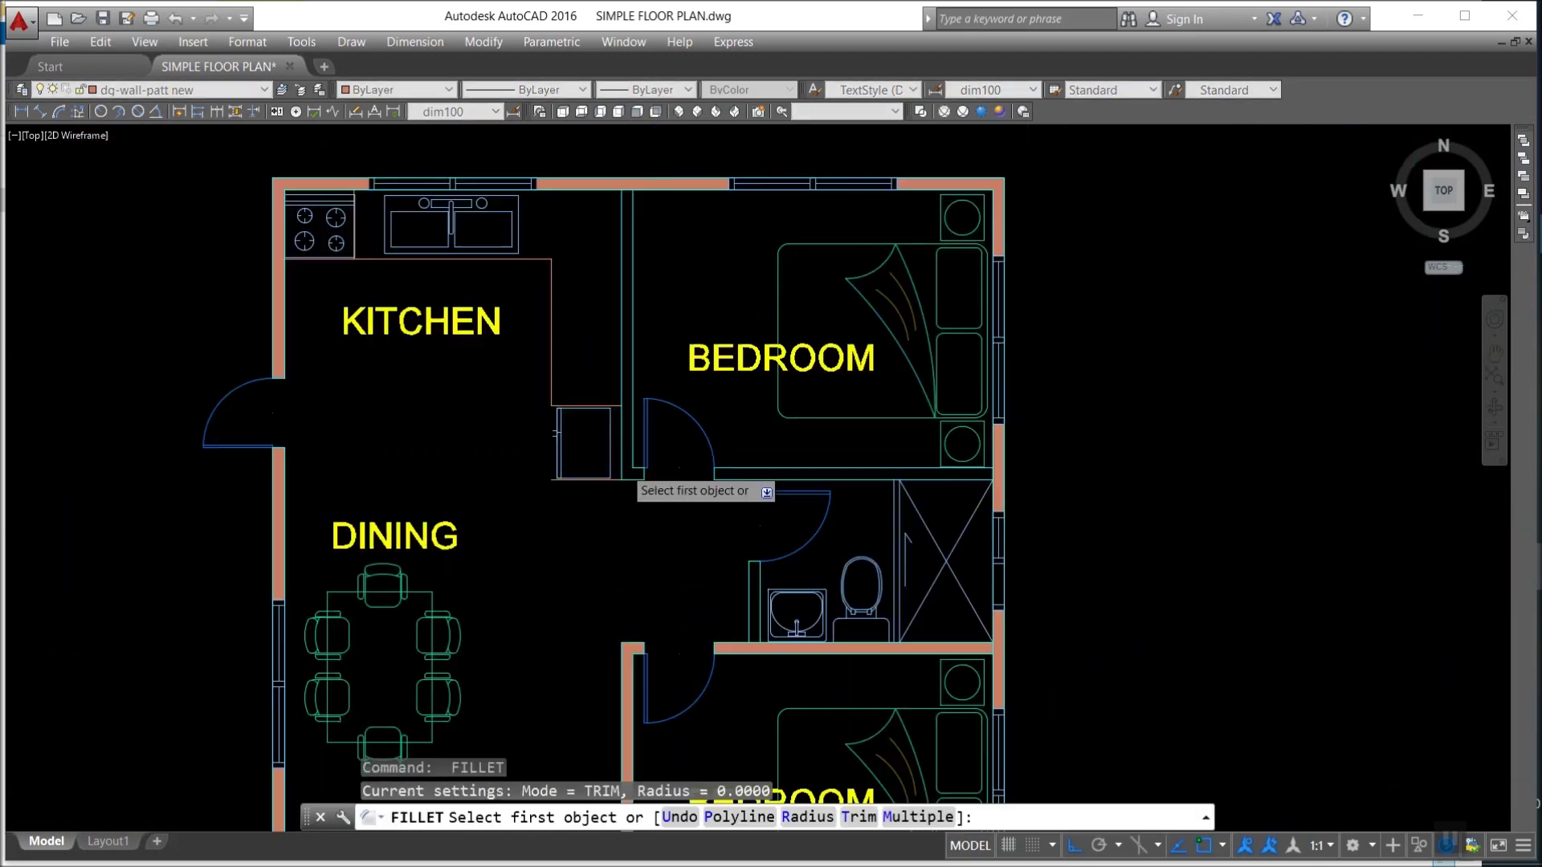
{"action": "scroll", "coordinate": [706, 497], "scroll_direction": "down", "scroll_amount": 2}
{"action": "key", "text": "Escape"}
{"action": "key", "text": "Escape"}
Fill the bathroom's left wall with the solid terracotta hatch.
{"action": "type", "text": "h"}
{"action": "key", "text": "Return"}
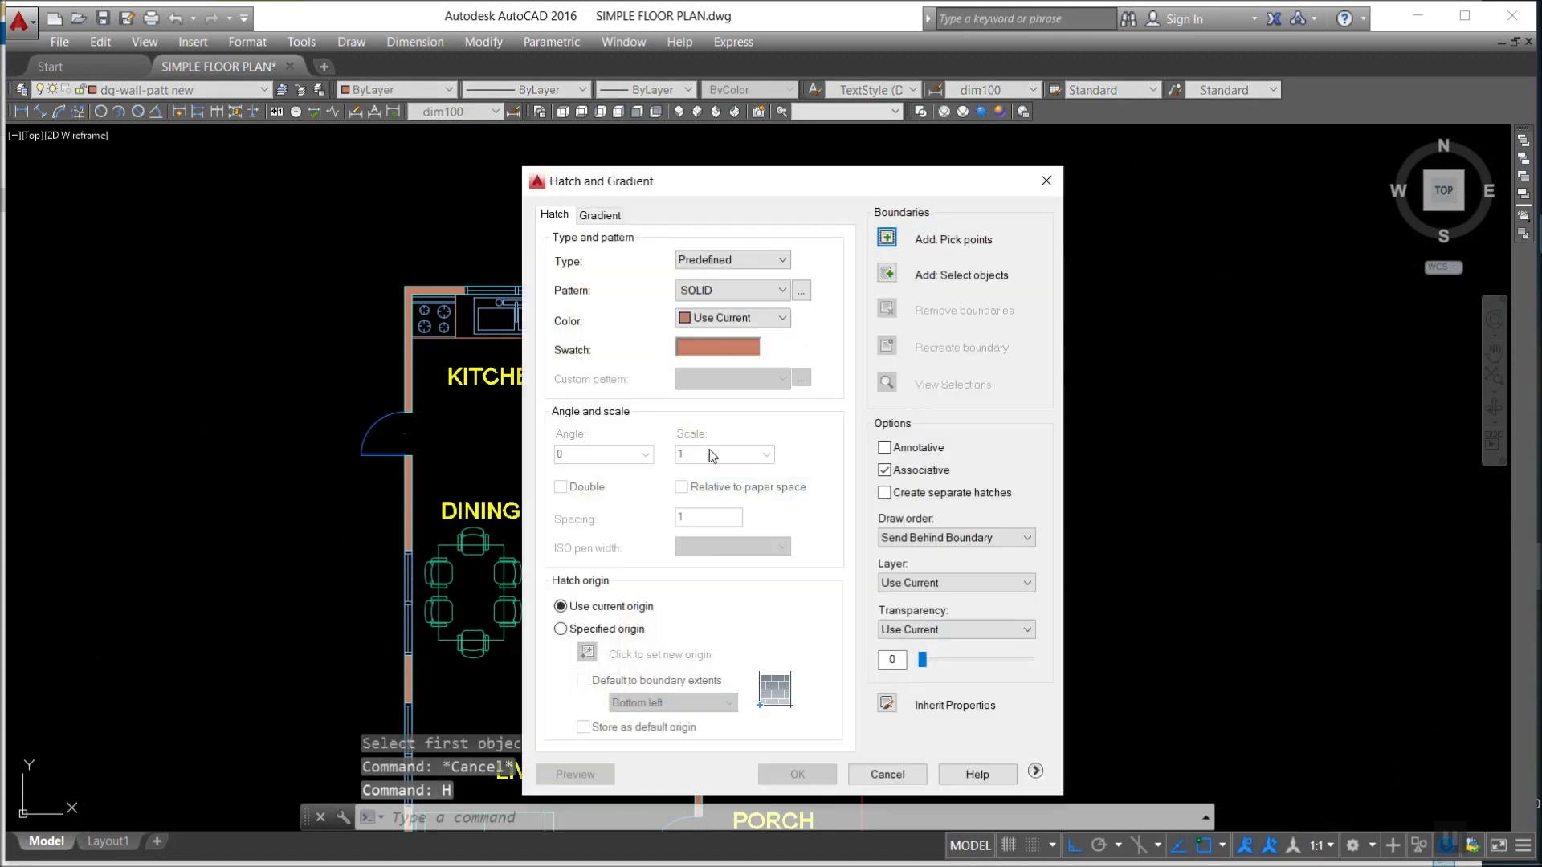
{"action": "left_click", "coordinate": [886, 234]}
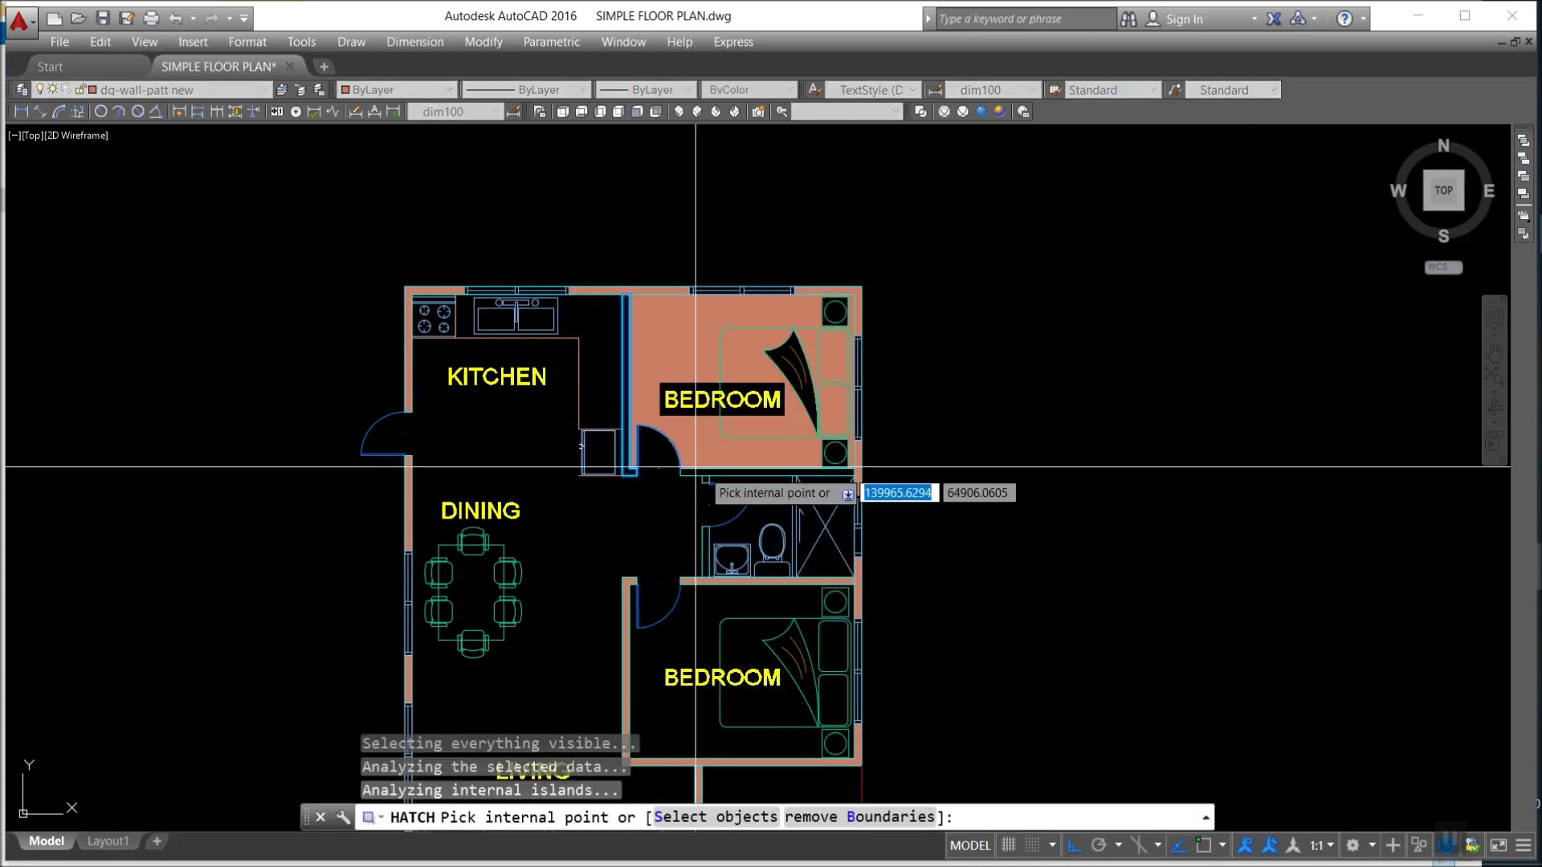
{"action": "key", "text": "Return"}
{"action": "key", "text": "Escape"}
{"action": "scroll", "coordinate": [718, 533], "scroll_direction": "up", "scroll_amount": 4}
{"action": "key", "text": "Return"}
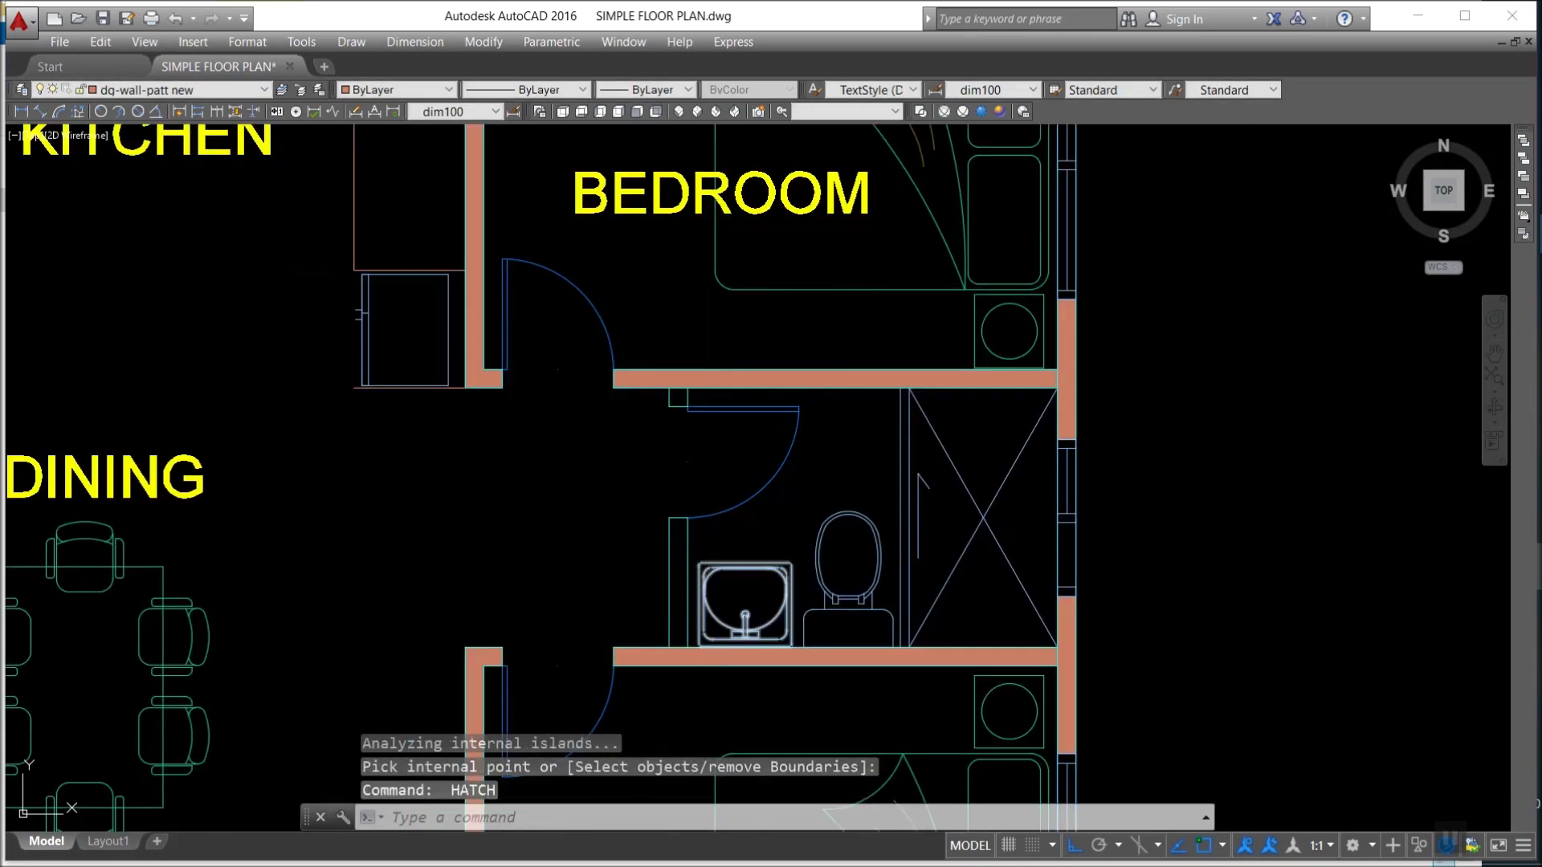
{"action": "key", "text": "alt+k"}
{"action": "scroll", "coordinate": [681, 554], "scroll_direction": "down", "scroll_amount": 3}
{"action": "left_click", "coordinate": [707, 440]}
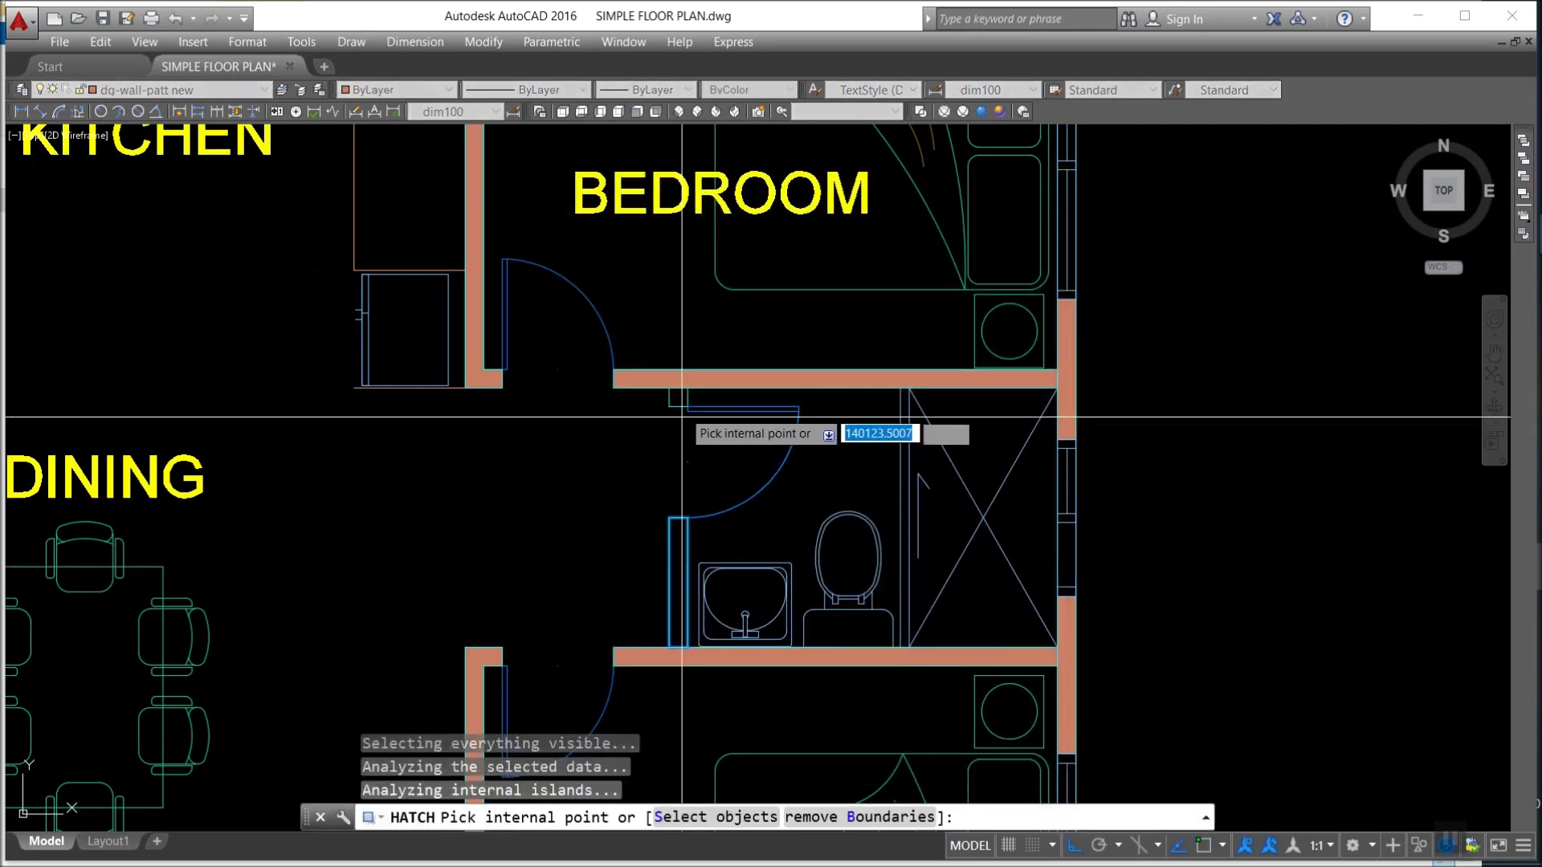
{"action": "key", "text": "Return"}
{"action": "scroll", "coordinate": [722, 434], "scroll_direction": "down", "scroll_amount": 4}
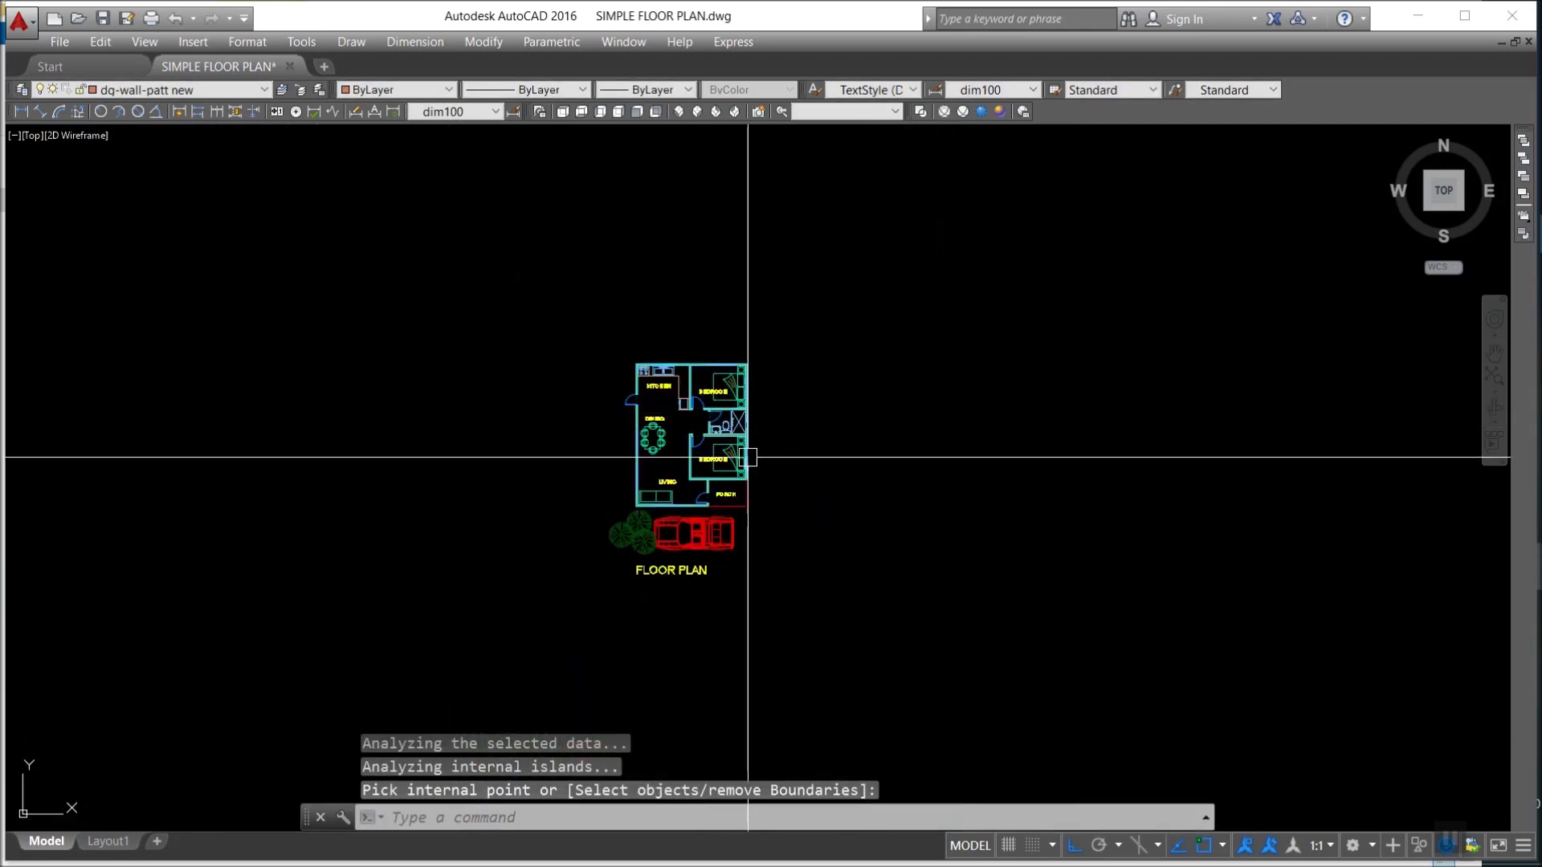
Turn all layers back on with LAYON so grid bubbles and dimensions show.
{"action": "key", "text": "Escape"}
{"action": "scroll", "coordinate": [747, 456], "scroll_direction": "up", "scroll_amount": 1}
{"action": "scroll", "coordinate": [633, 486], "scroll_direction": "up", "scroll_amount": 1}
{"action": "key", "text": "Escape"}
{"action": "key", "text": "Escape"}
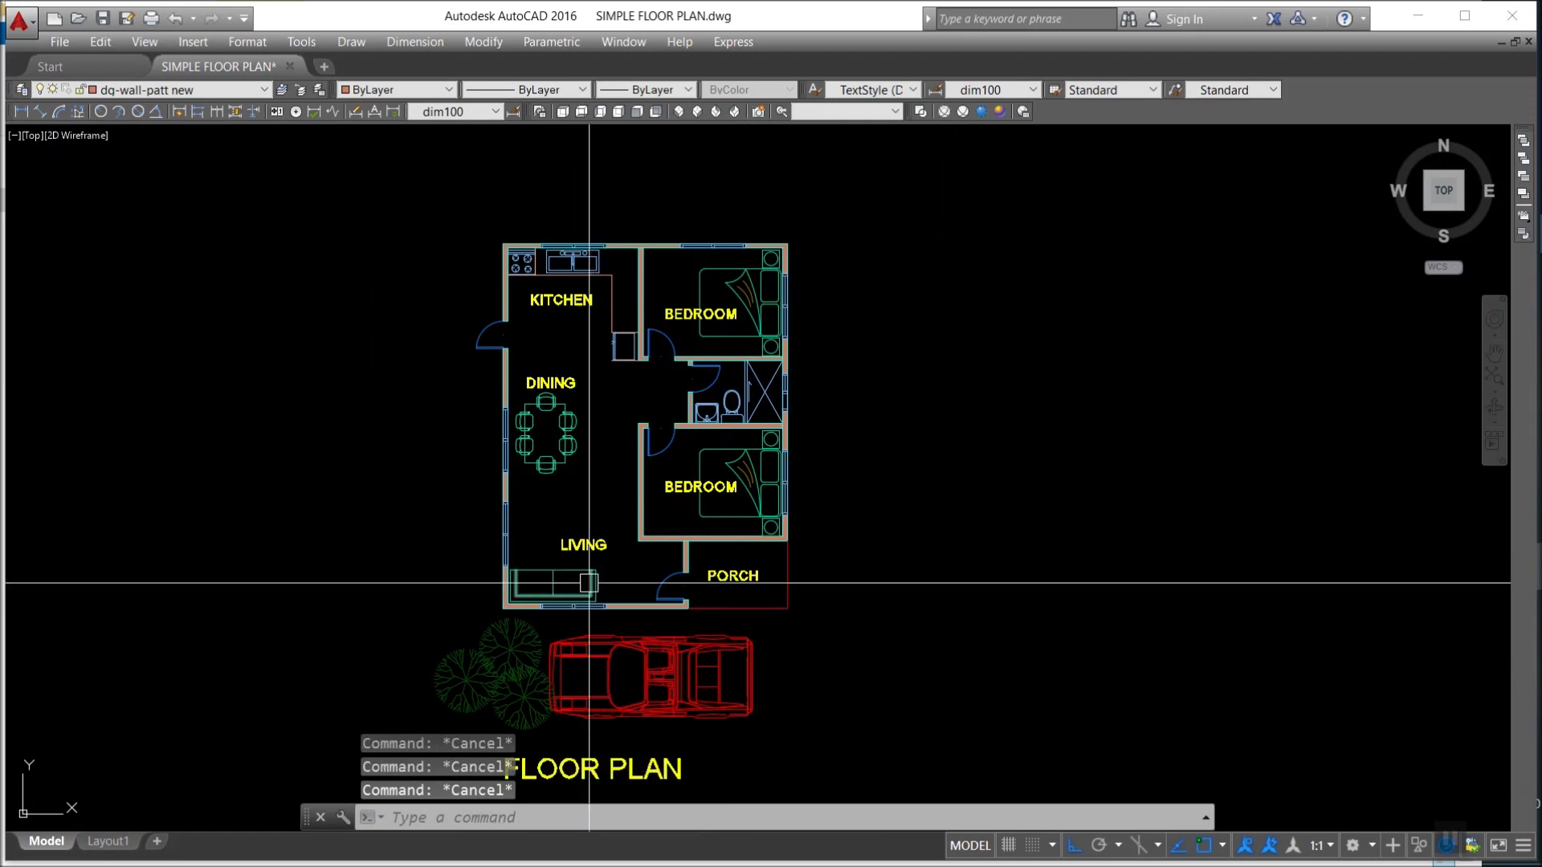
{"action": "type", "text": "LAYOon"}
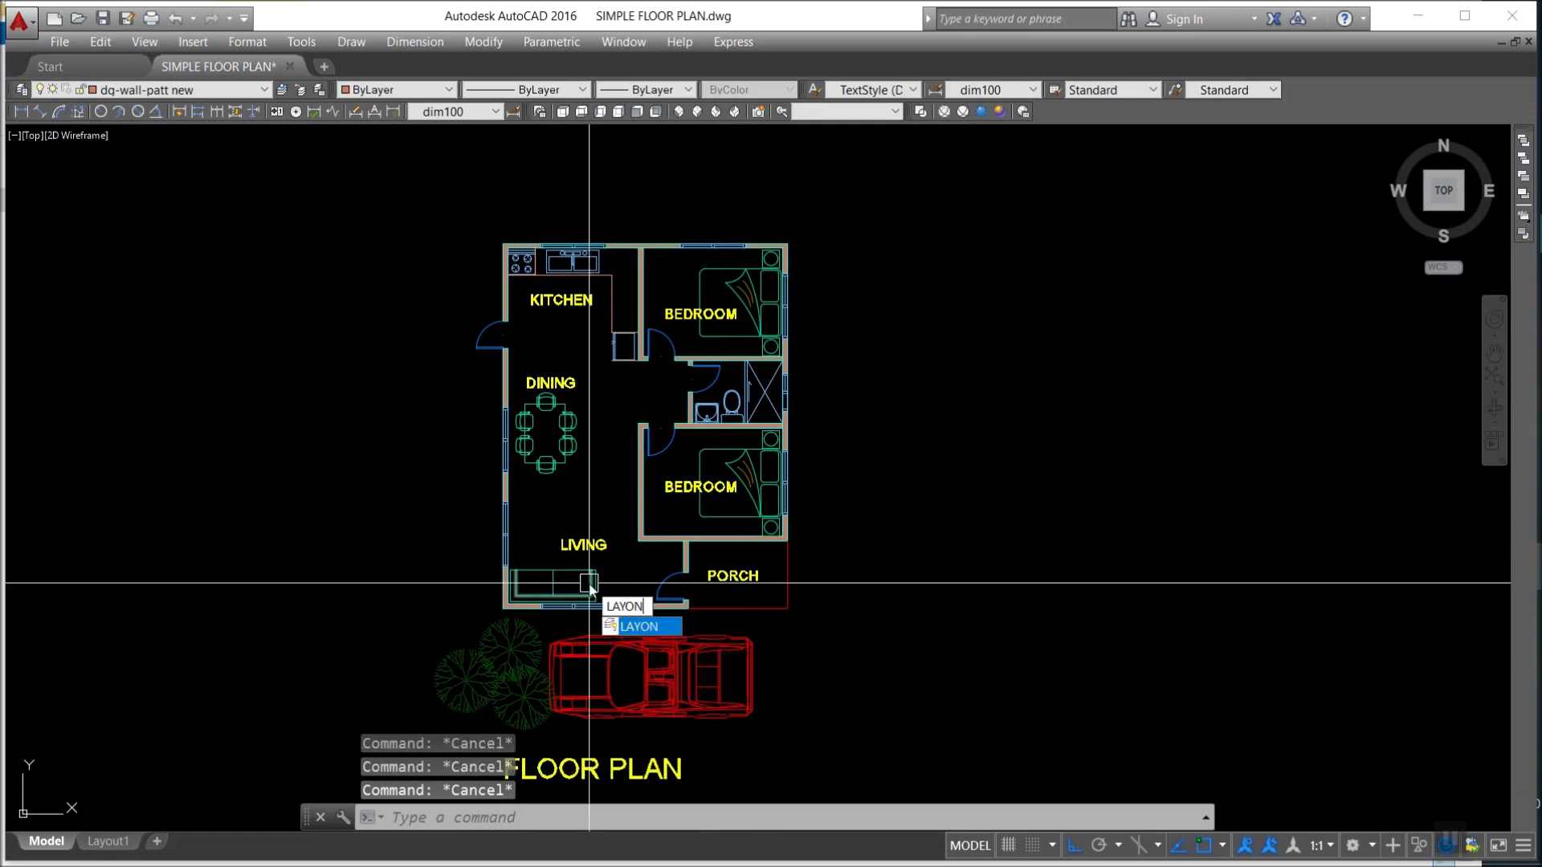
{"action": "key", "text": "Return"}
Pan to frame the floor plan and save the drawing.
{"action": "scroll", "coordinate": [740, 542], "scroll_direction": "down", "scroll_amount": 2}
{"action": "key", "text": "Escape"}
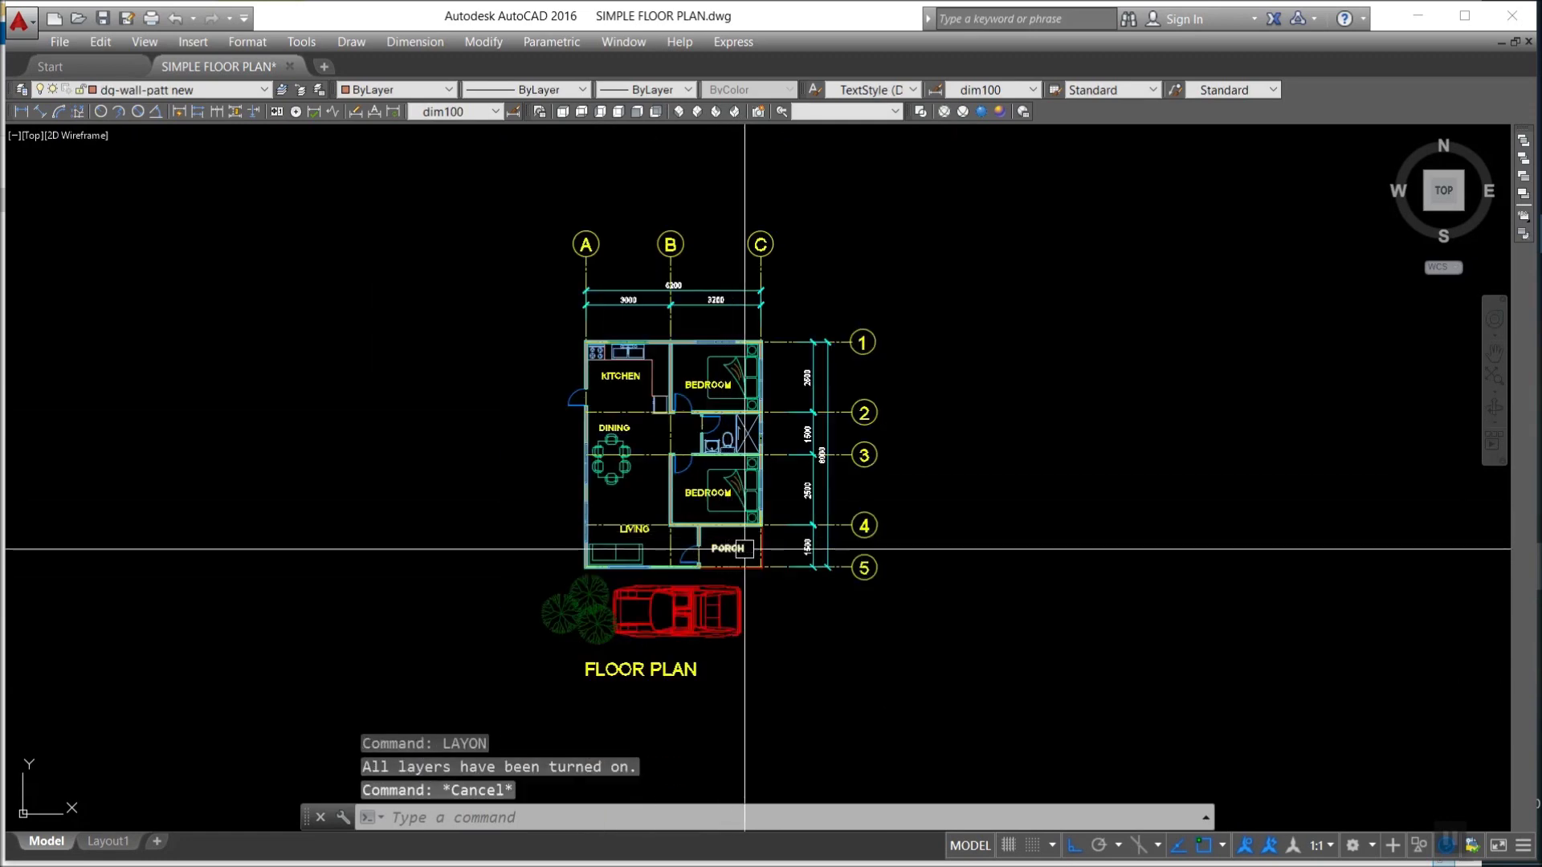
{"action": "middle_click_drag", "start_coordinate": [720, 550], "coordinate": [529, 554]}
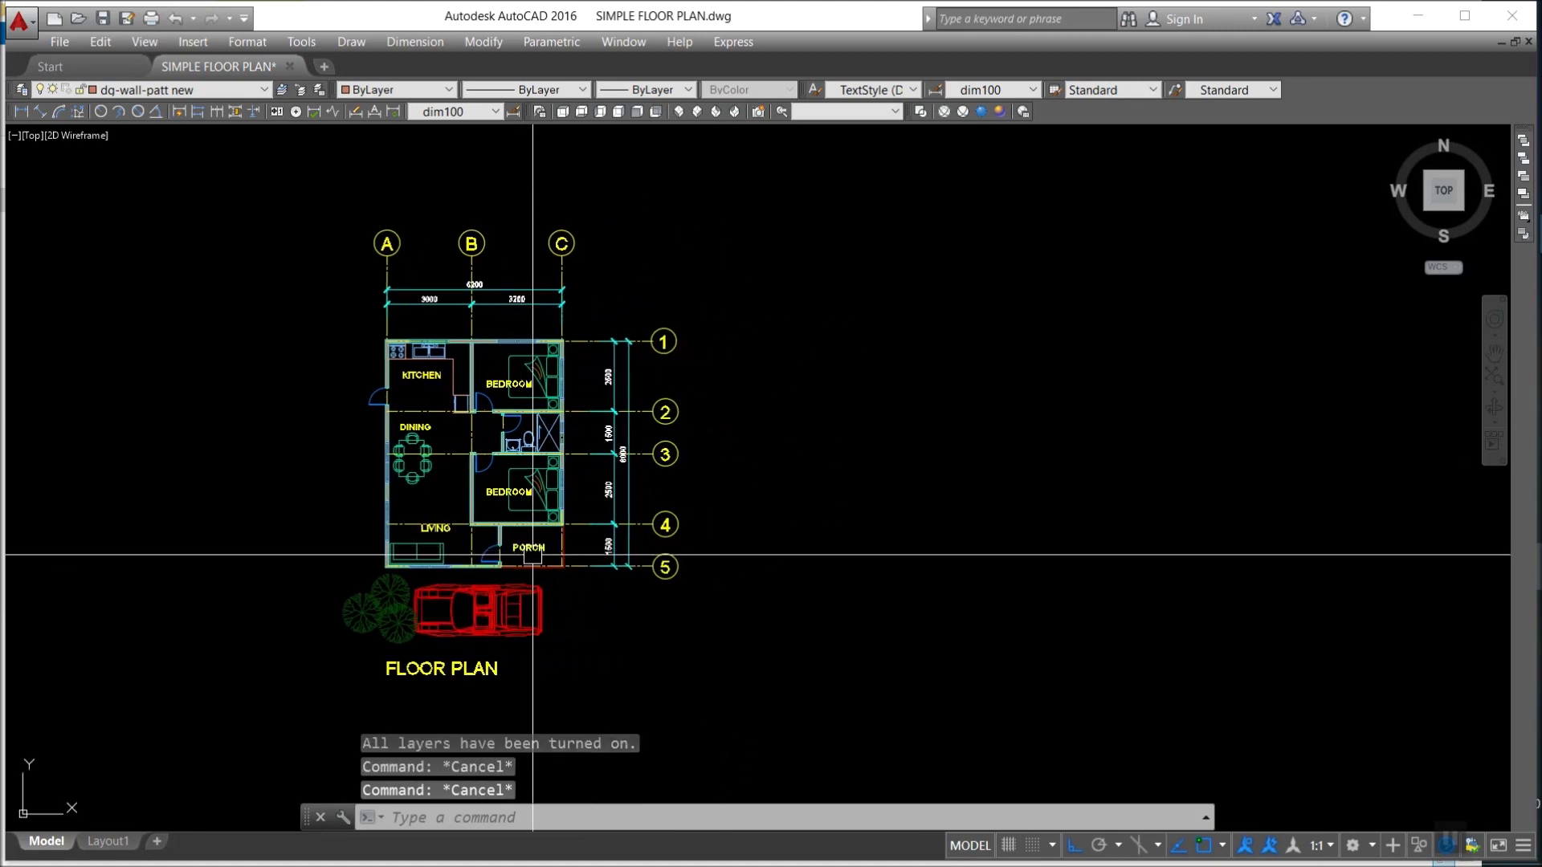
{"action": "key", "text": "ctrl+s"}
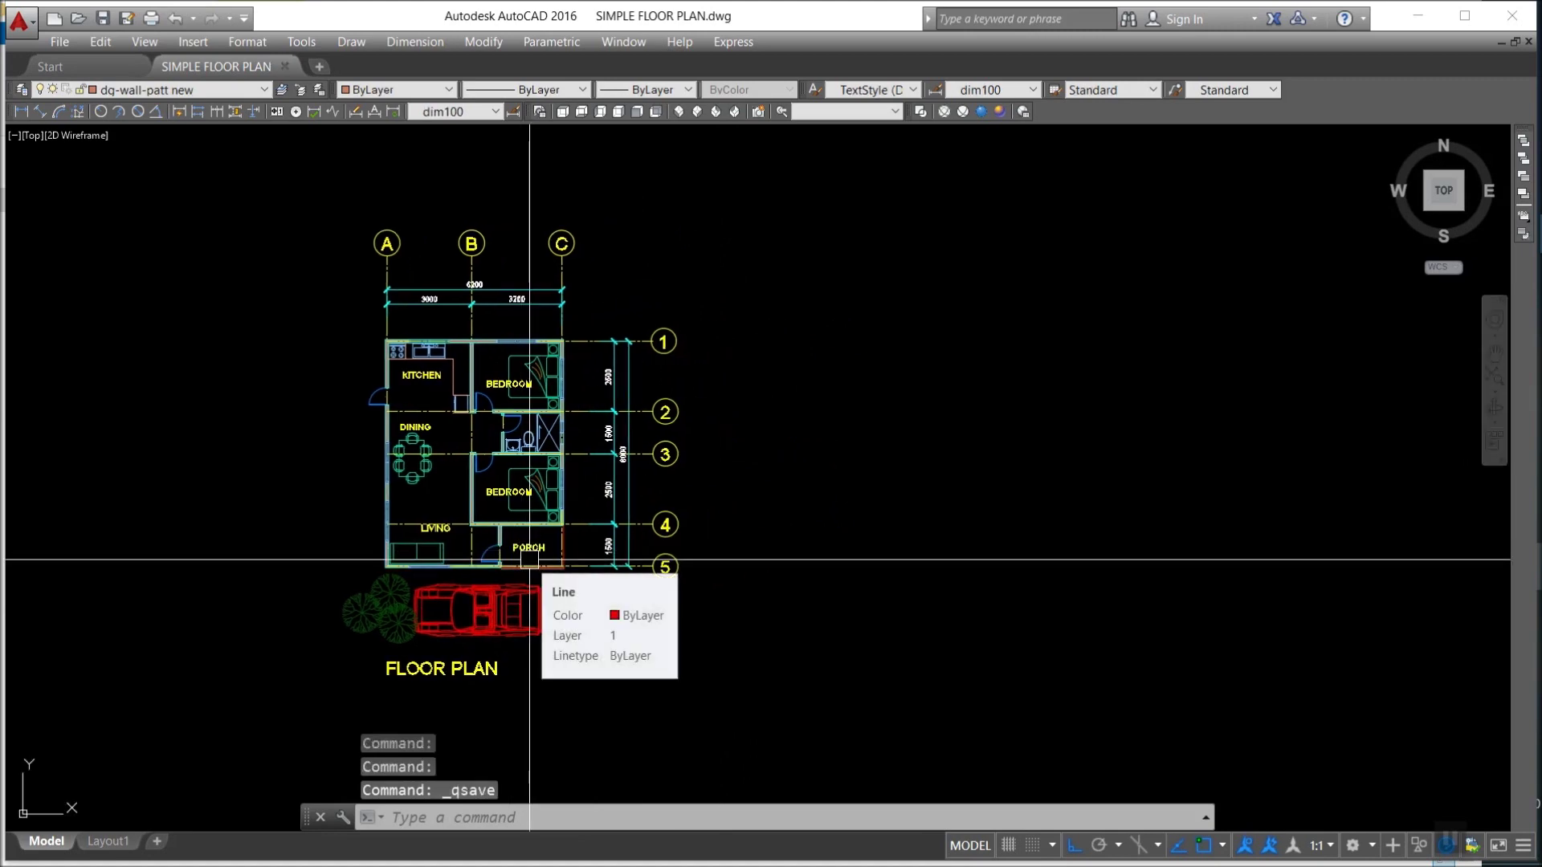